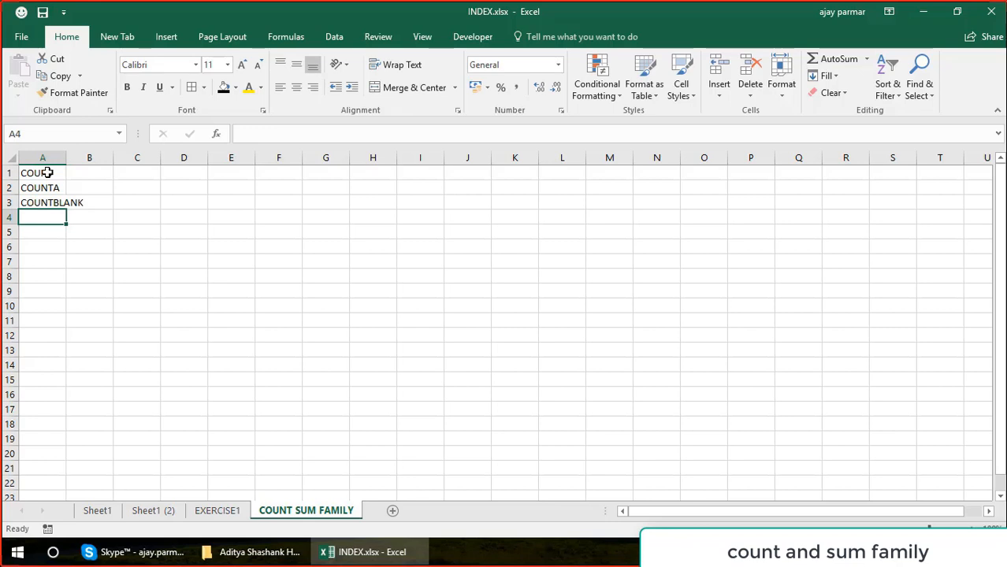
Add the function names COUNTIF in A4 and COUNTIFS in A5.
type("COUNTIF")
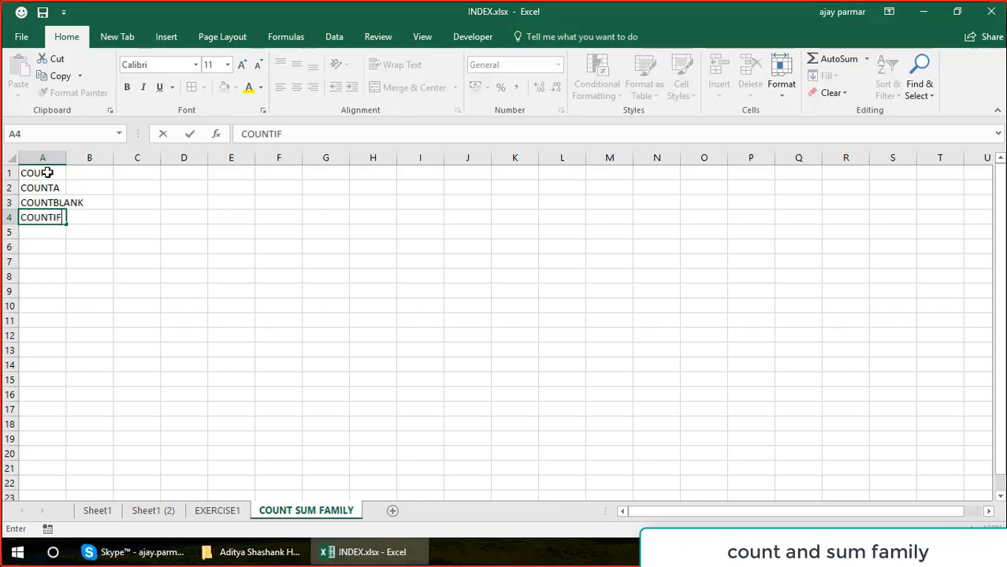
key("Return")
type("COUNTIFS")
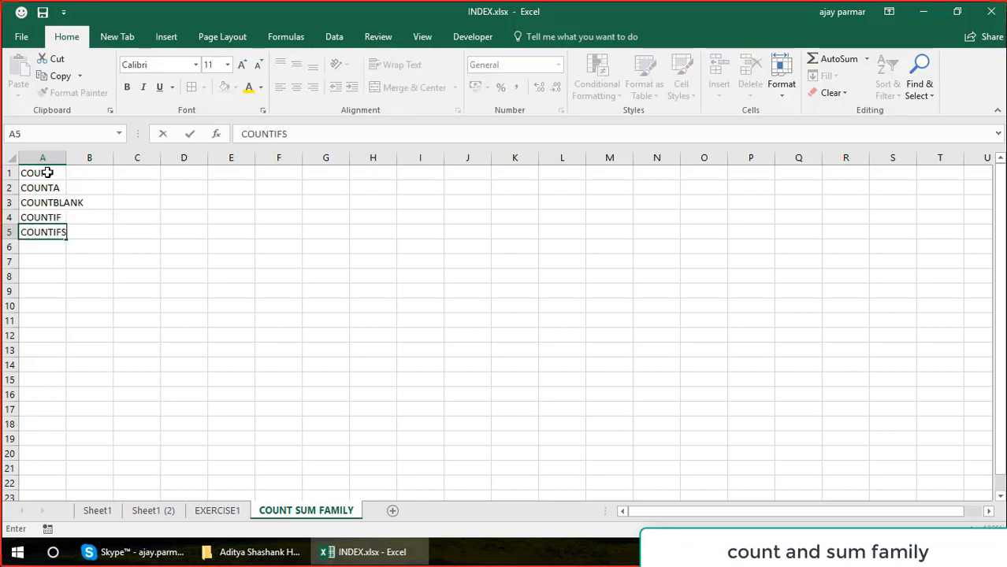
key("Return")
List the sum functions SUM, SUMIF and SUMIFS in cells A6 to A8.
type("SUM")
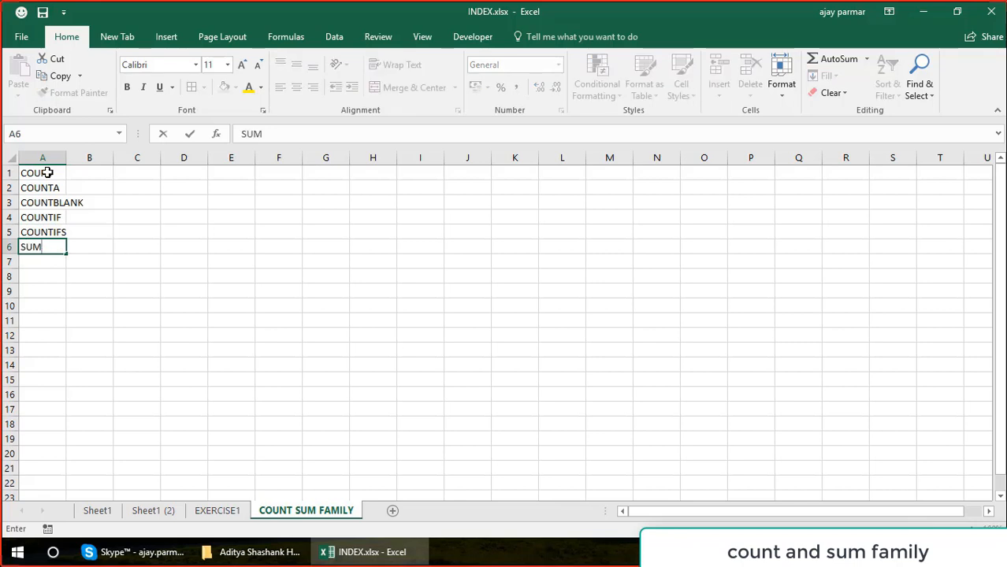
key("Return")
type("SUMIF")
key("Return")
type("SUM")
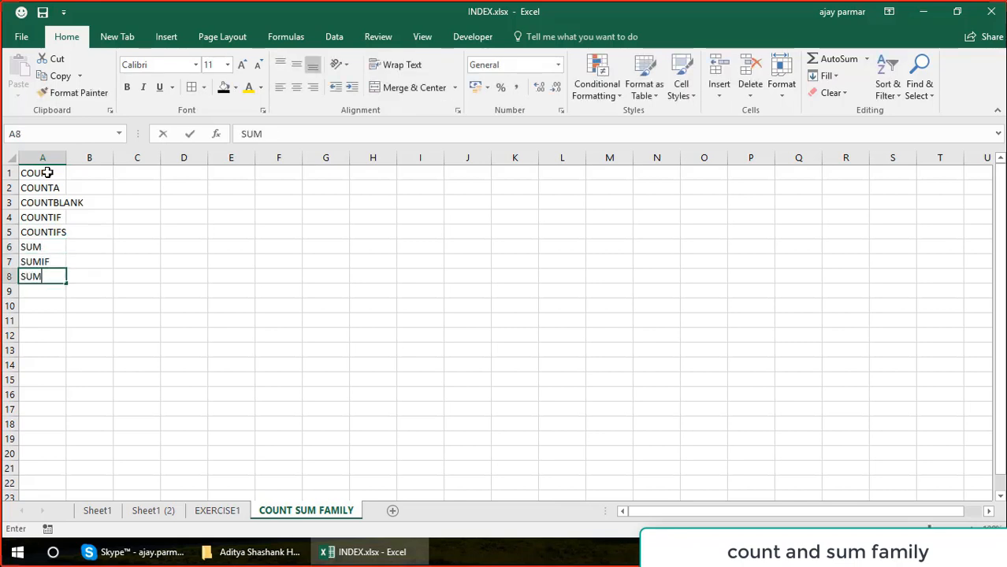
type("IFS")
key("Return")
List the average functions AVERAGE, AVERAGEIF and AVERAGEIFS in cells A9 to A11.
type("AV")
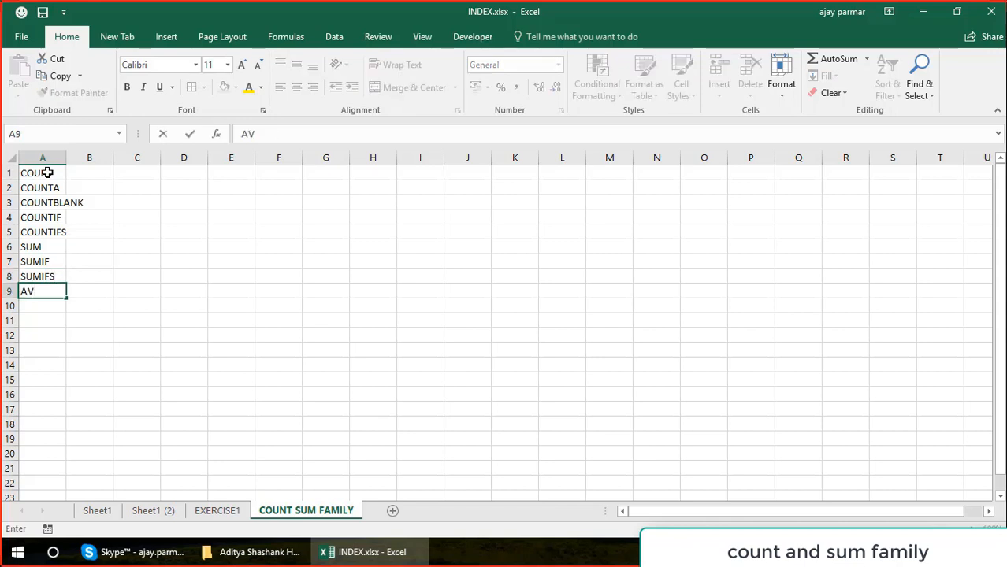
type("ERAGE")
key("Return")
type("AVERA")
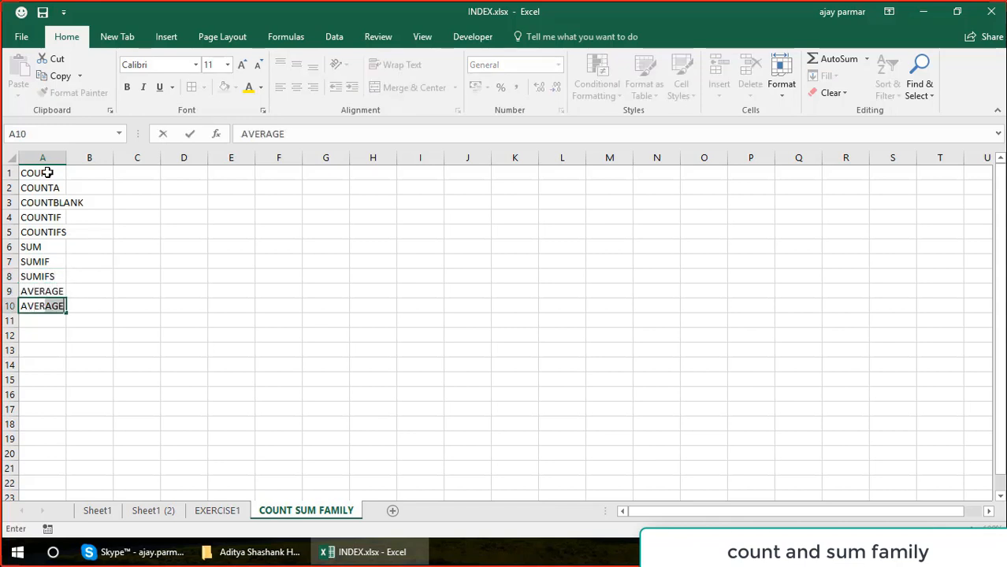
type("GEIF")
key("Return")
type("A")
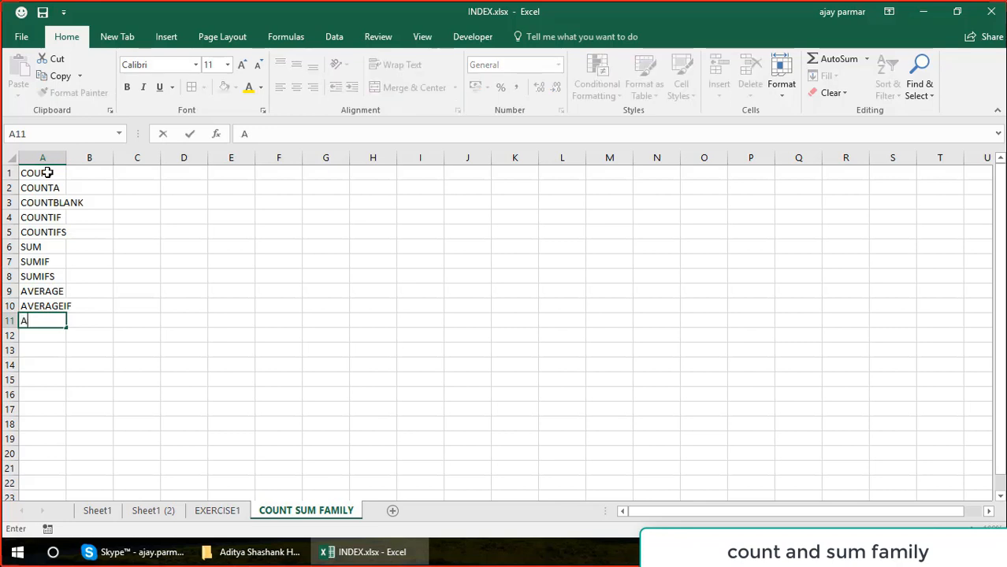
type("VERAGEIFS")
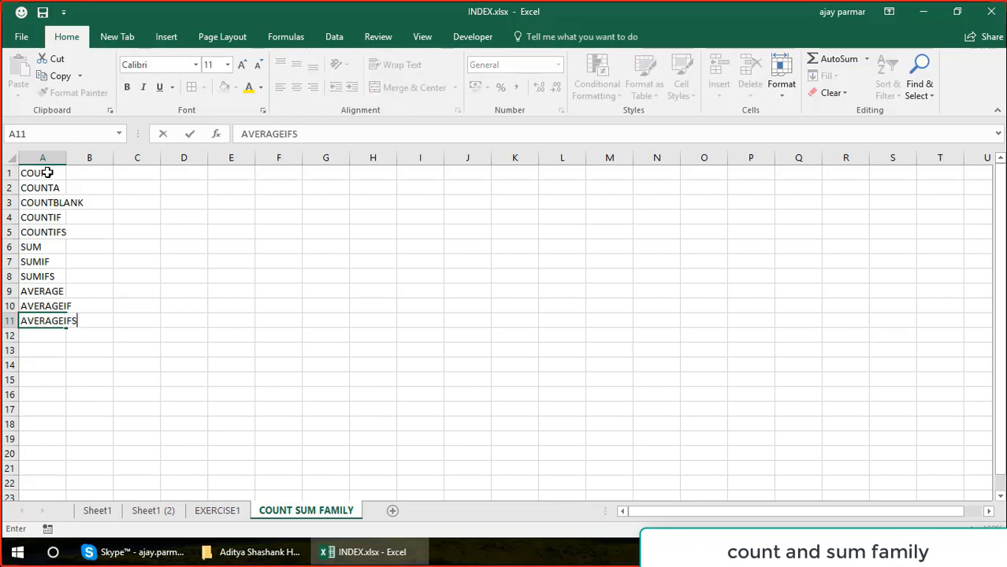
key("Return")
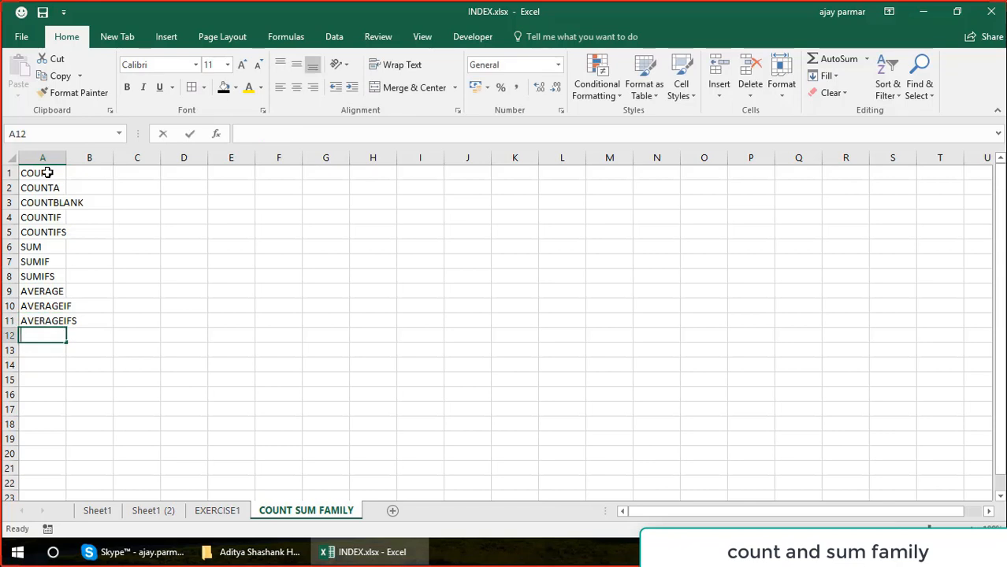
Enter the topic "USE OF WILD CHARACTERS" in A12.
type("USE OW")
key("BackSpace")
key("BackSpace")
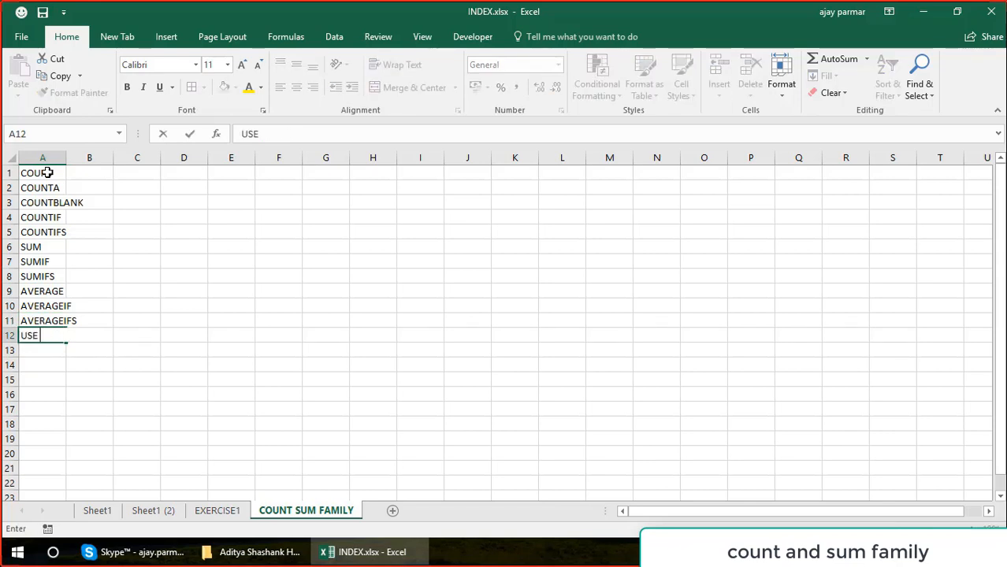
type("OF WILD CHA")
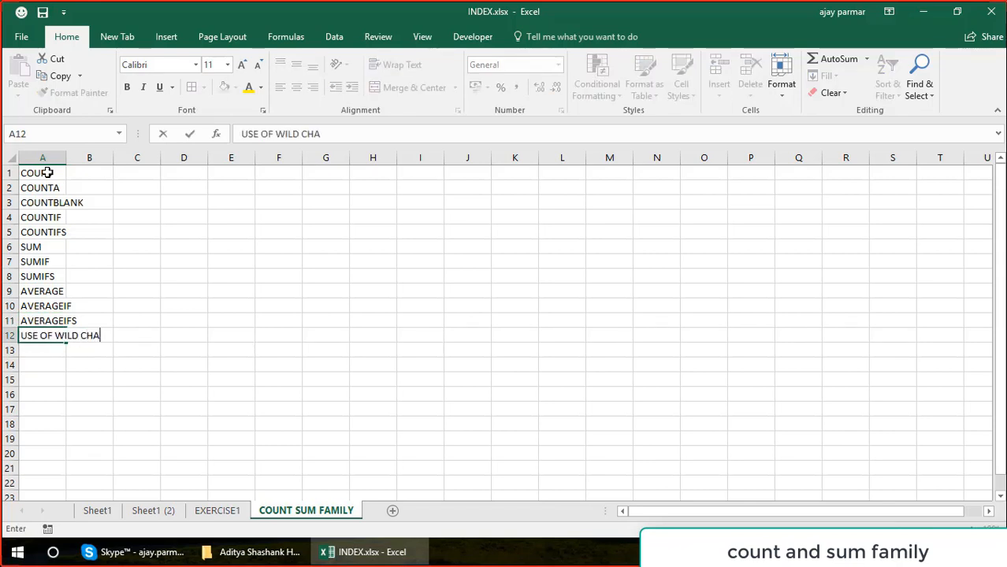
type("RACTERS")
key("Return")
List the wildcard characters * in A13 and ? in A14.
type("*")
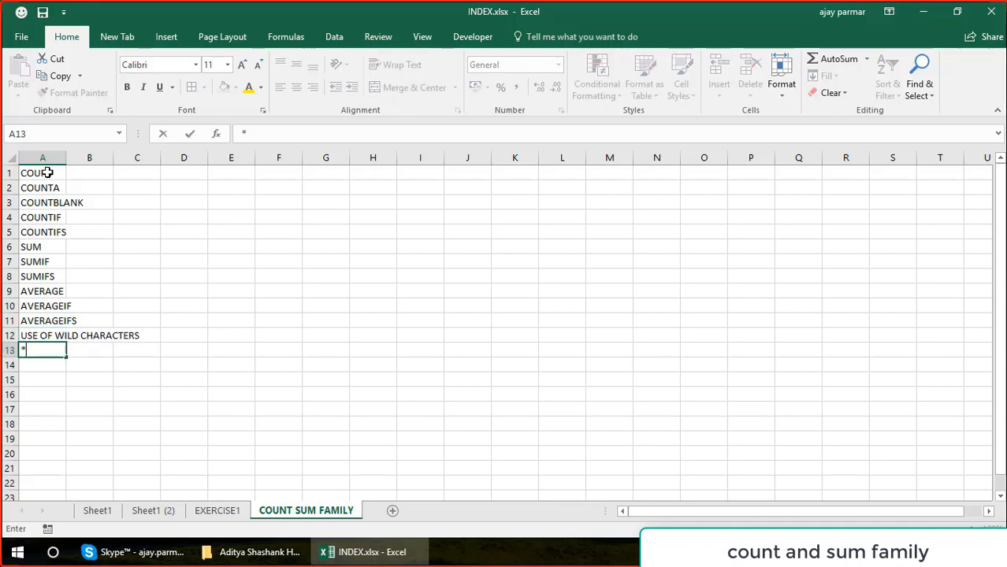
key("Return")
type("?")
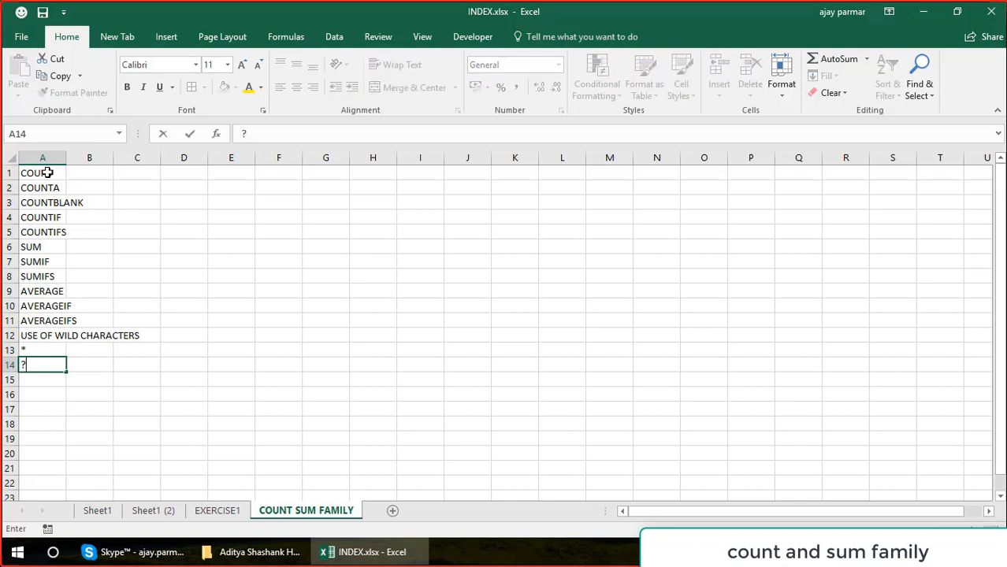
key("Return")
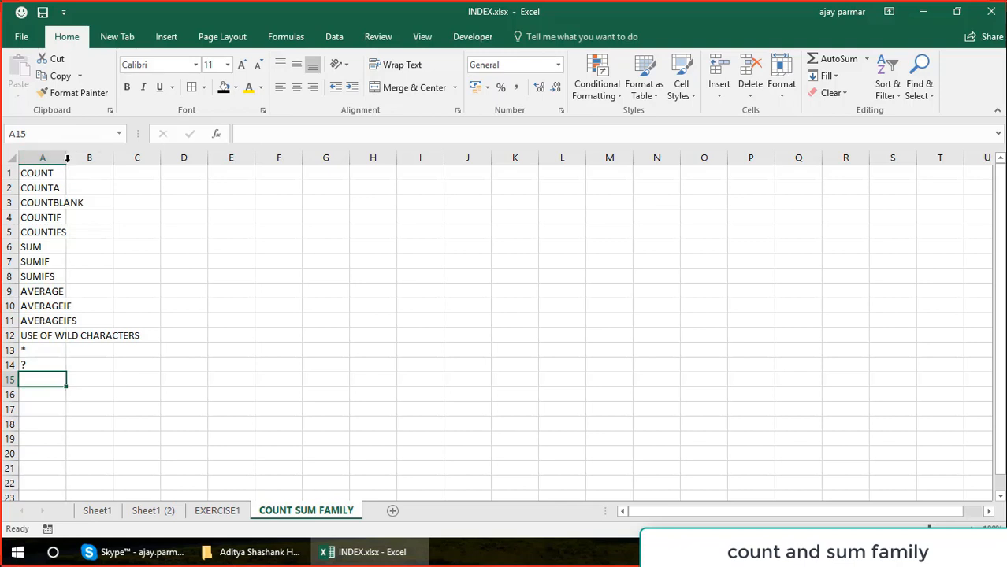
AutoFit column A to its contents and enter the COUNT description "IT COUNTS NUMBERS ONLY" in B1.
double_click(67, 159)
left_click(170, 158)
left_click(171, 174)
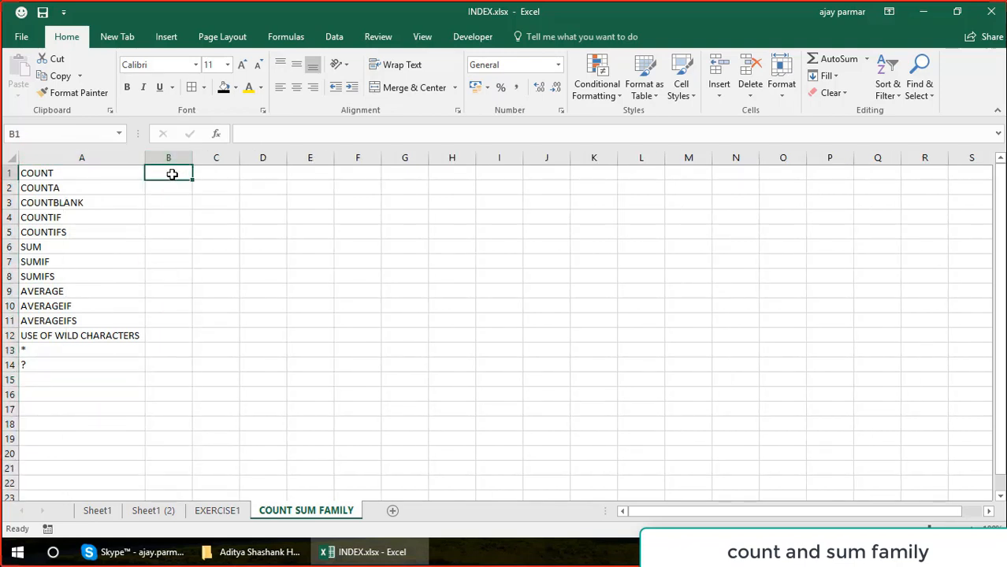
type("IT COUNTS")
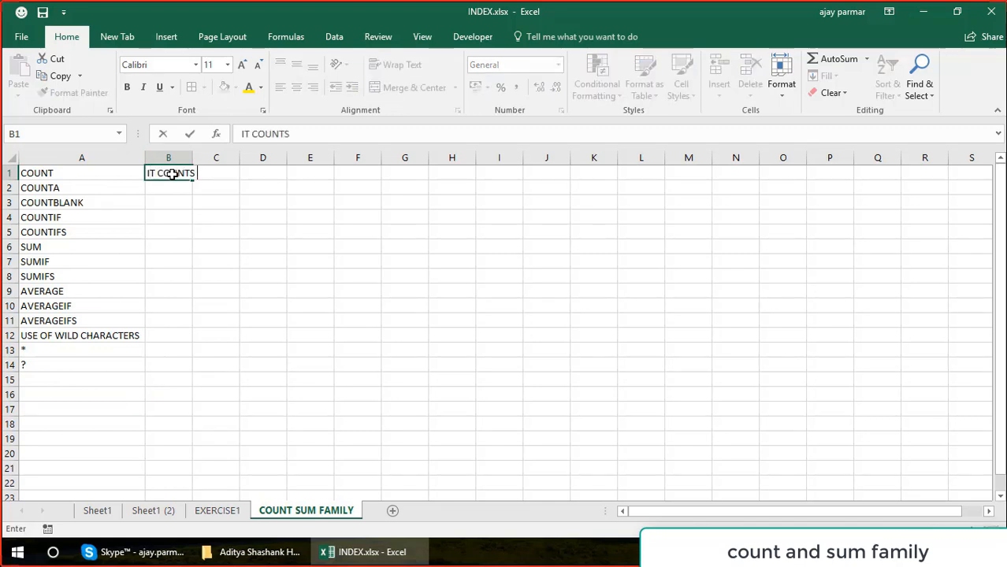
type(" NUMBERS ONL")
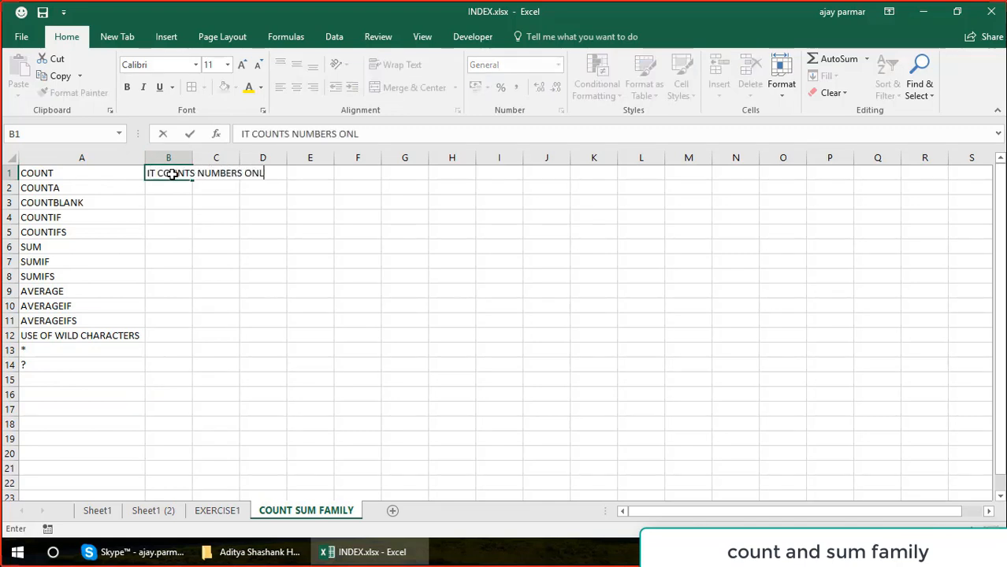
type("Y")
key("Return")
Describe COUNTA in B2 as "IT COUNTS EVERYTHING (number plus text )".
type("I")
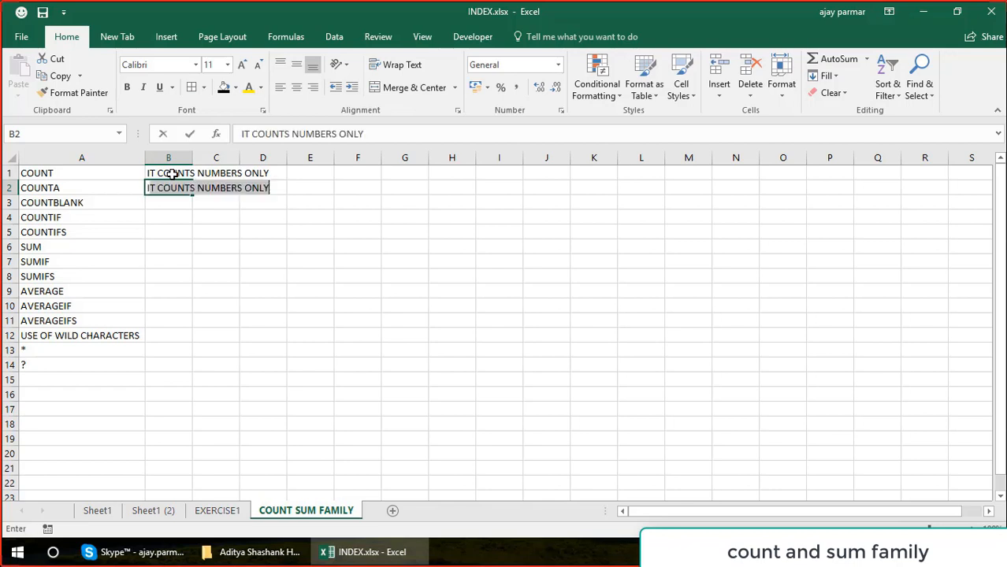
type("T COUNTS E")
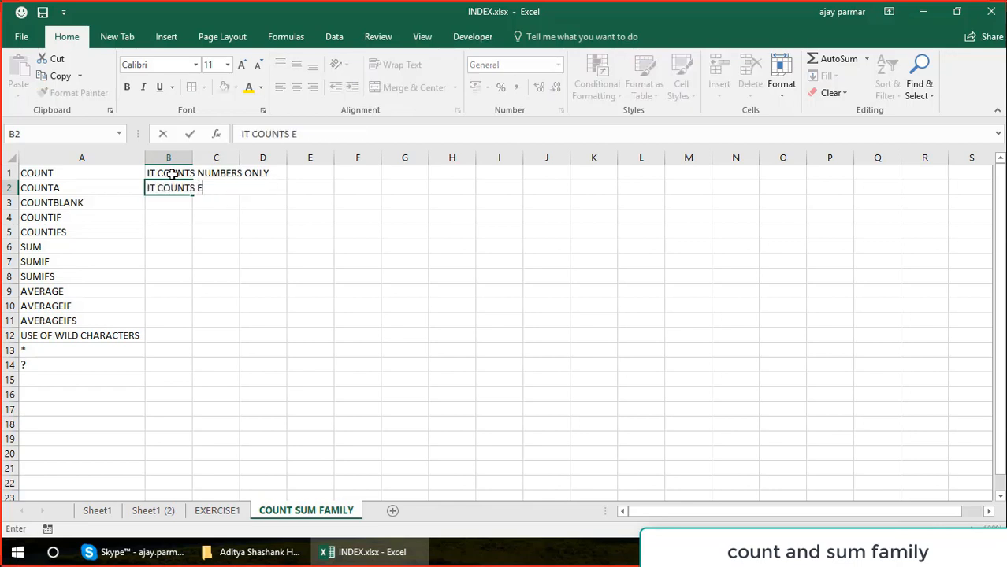
type("VERYTHING (")
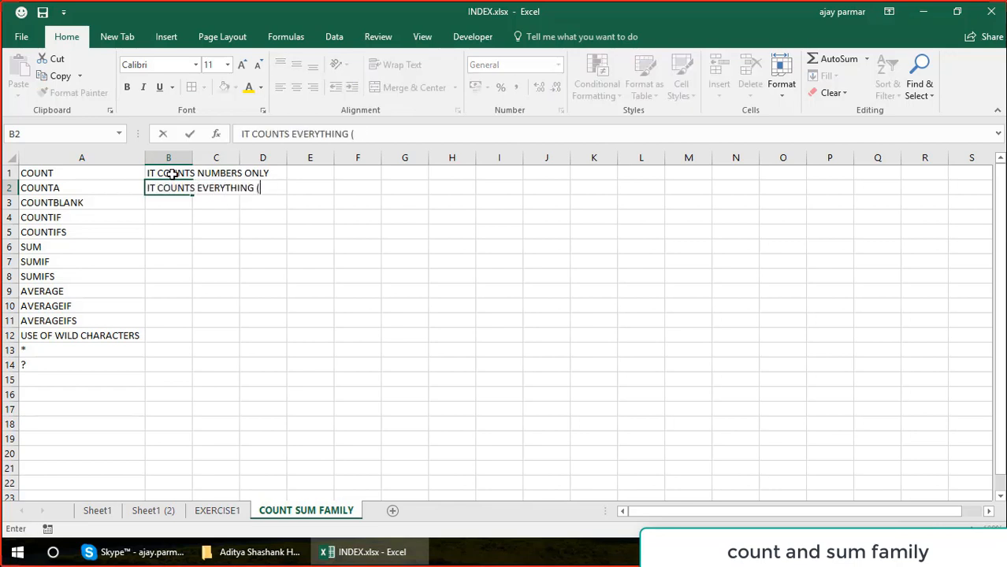
type("NUM")
key("BackSpace")
key("BackSpace")
key("BackSpace")
key("Caps_Lock")
type("number plus text")
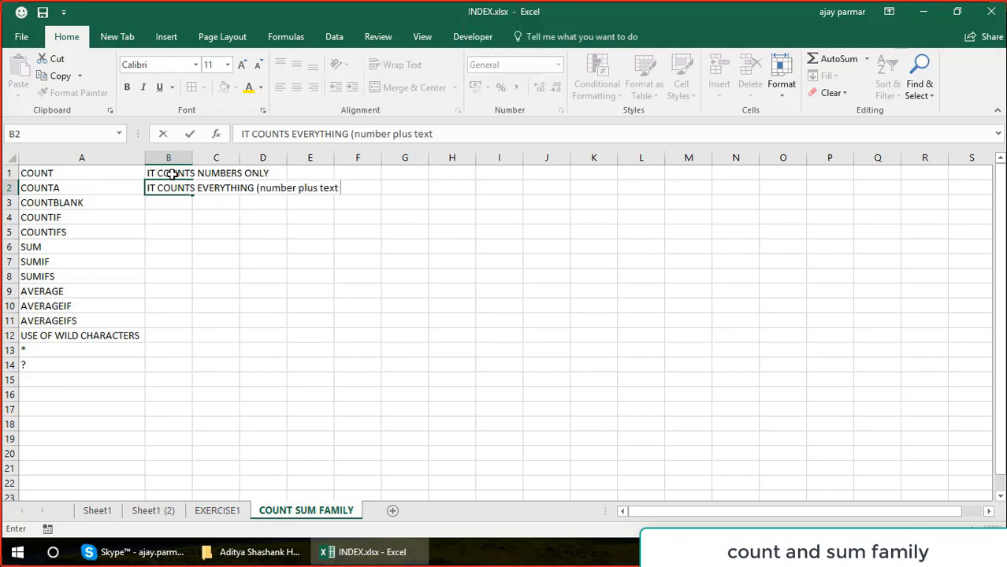
type(" )")
key("Return")
Describe COUNTBLANK in B3 as "it counts only blank cells".
type("it counts")
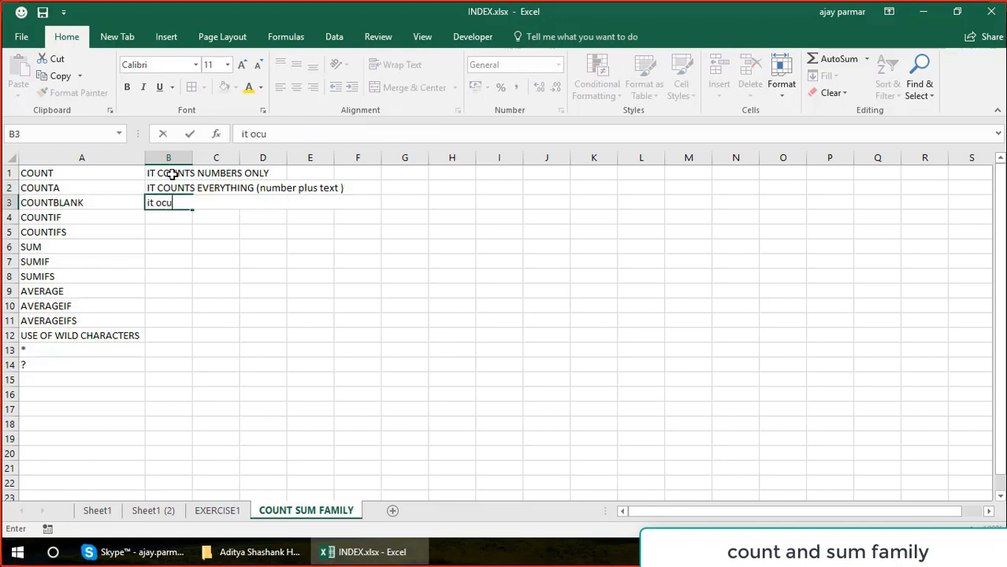
key("BackSpace")
key("BackSpace")
key("BackSpace")
key("BackSpace")
key("BackSpace")
key("BackSpace")
key("BackSpace")
type("coun")
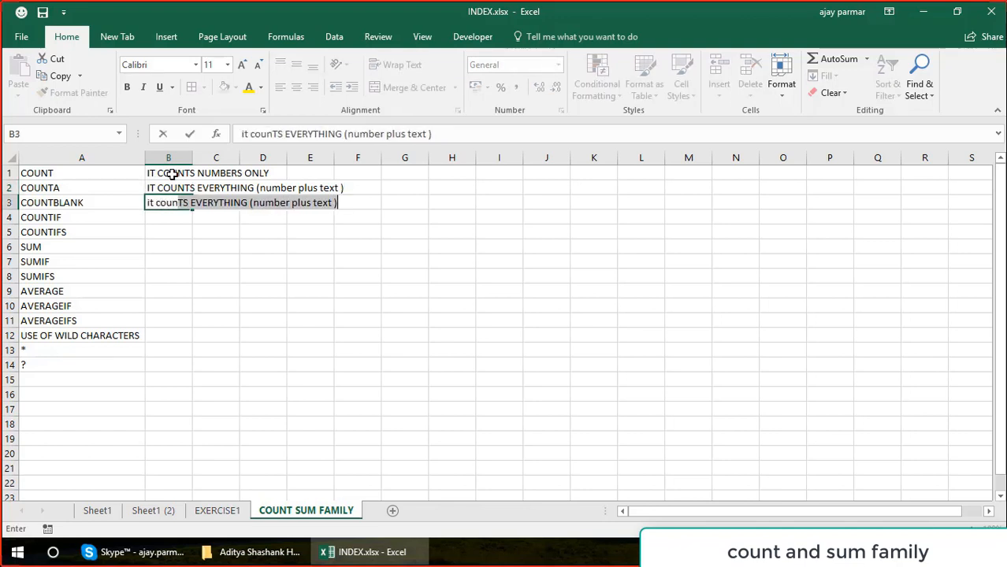
type("ts only blank cells")
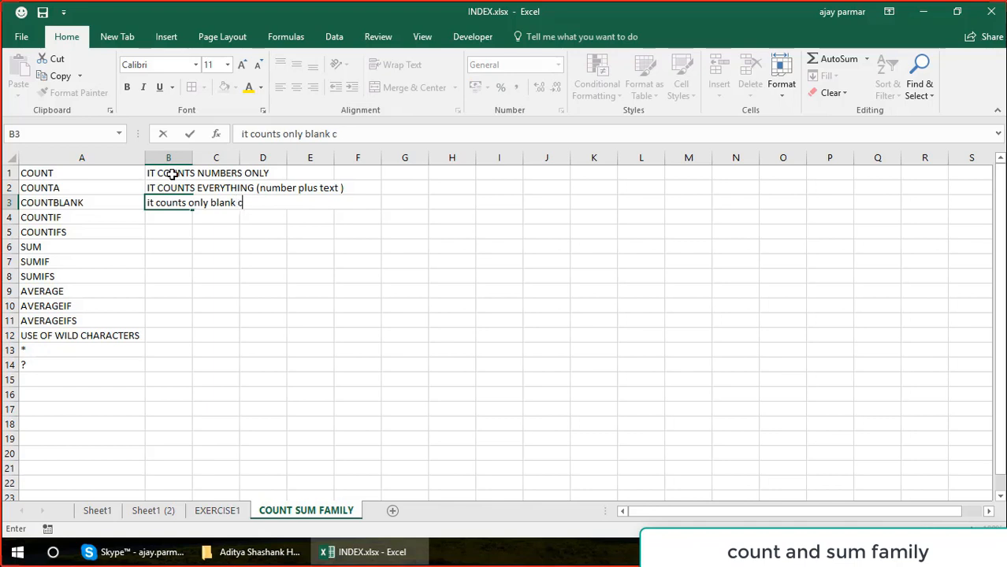
key("Return")
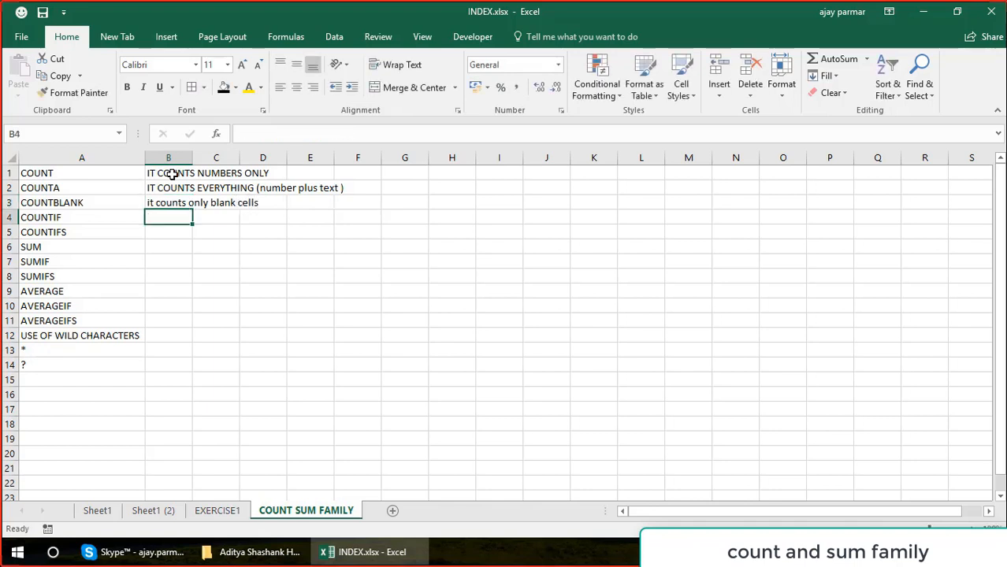
Describe COUNTIF in B4 as "it count on one criteria".
type("it count")
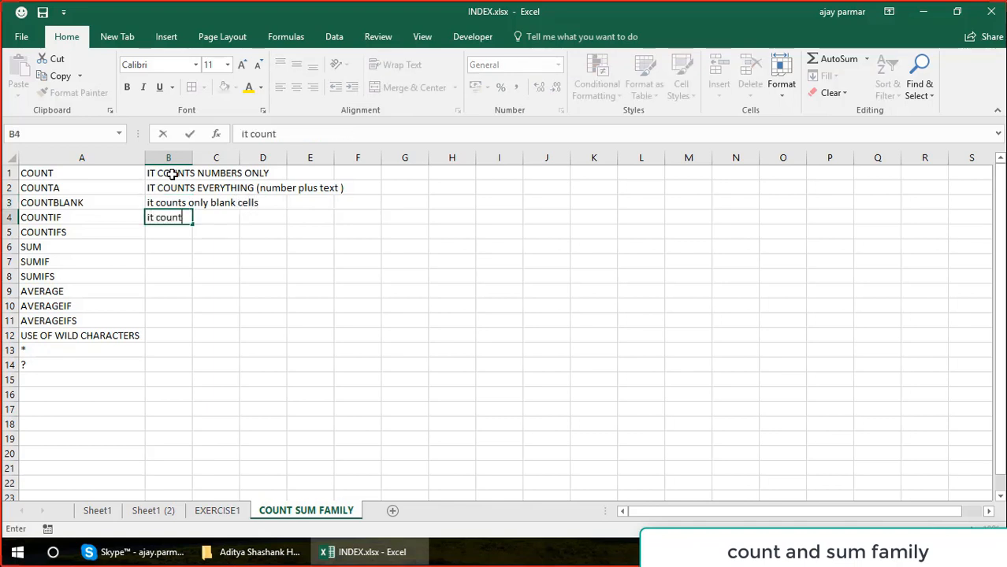
type(" on one")
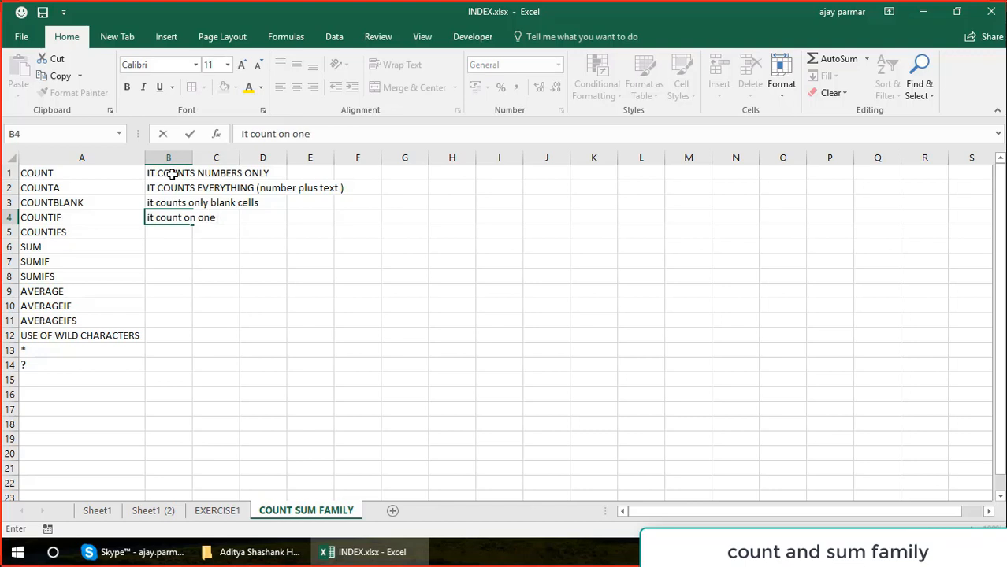
type(" cir")
type("ite")
type("ria")
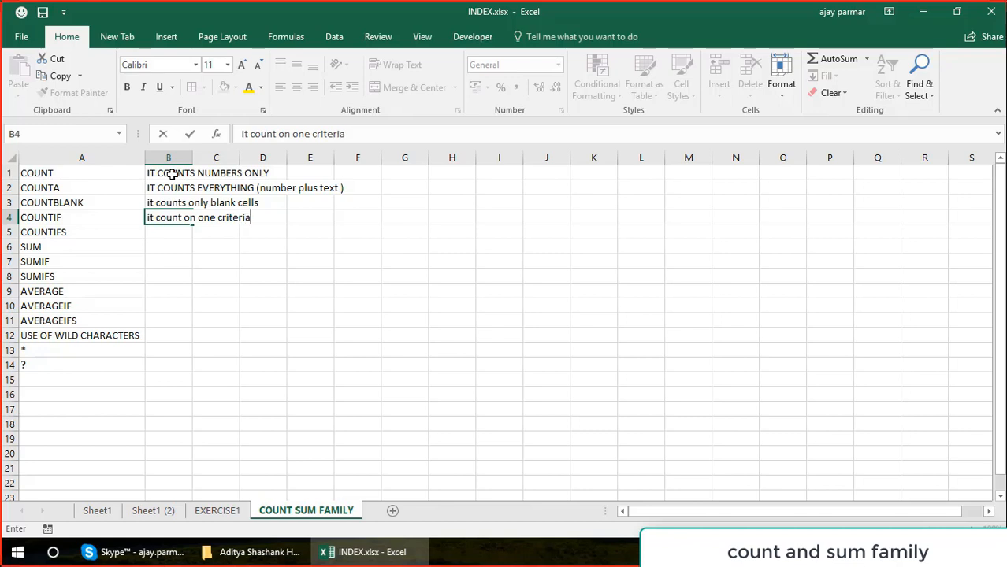
key("Return")
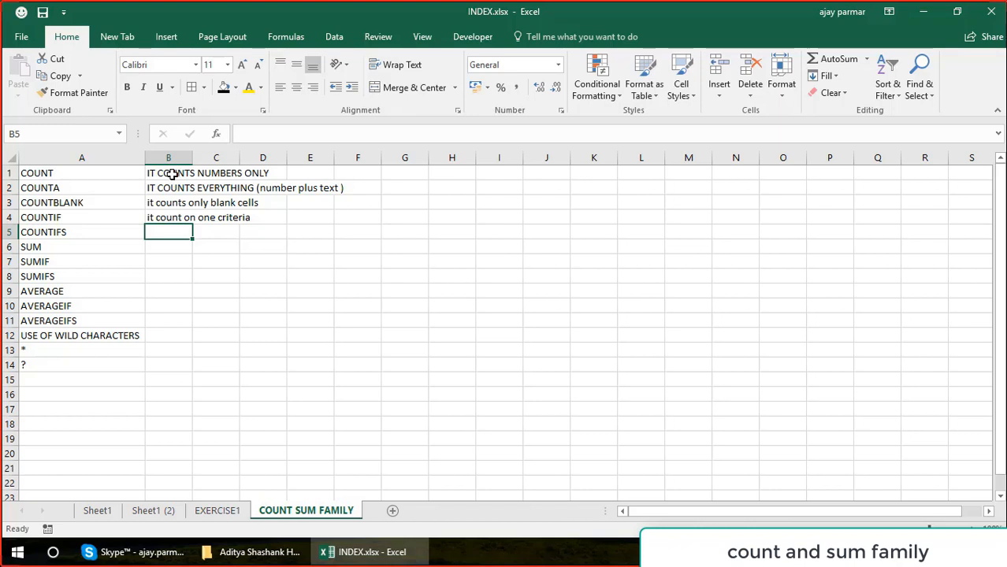
Describe COUNTIFS in B5 as "it counts on multiple criteria".
type("it count")
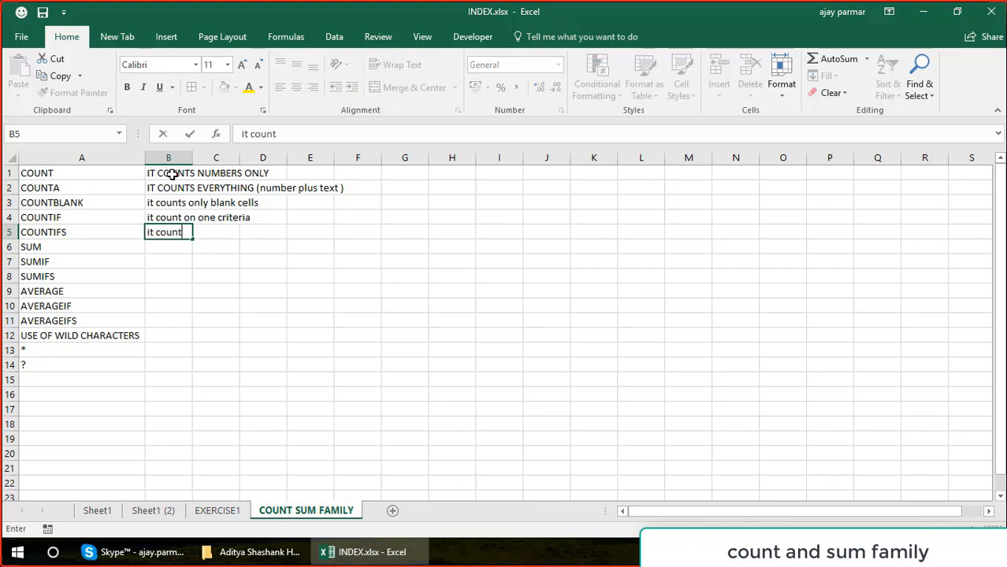
type("s on multiple ")
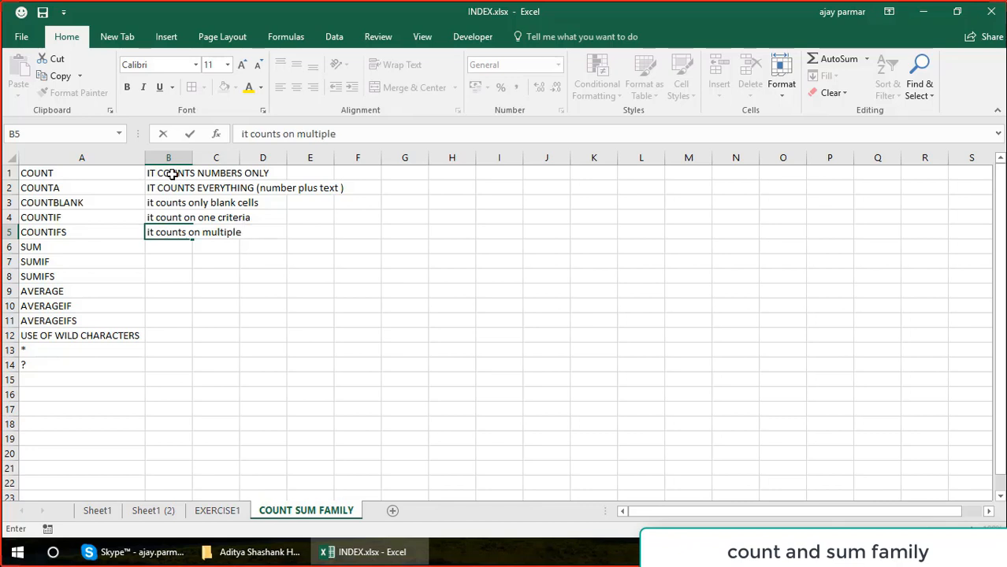
type("criteria")
key("Return")
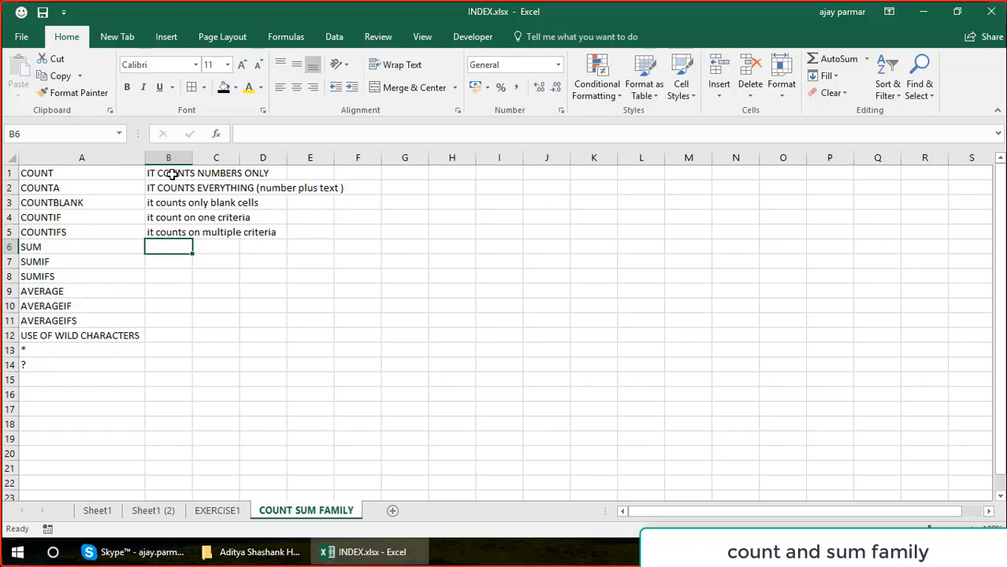
Describe SUMIF in B7 as "to sum the numbers basis one criteria".
key("Down")
type("to ")
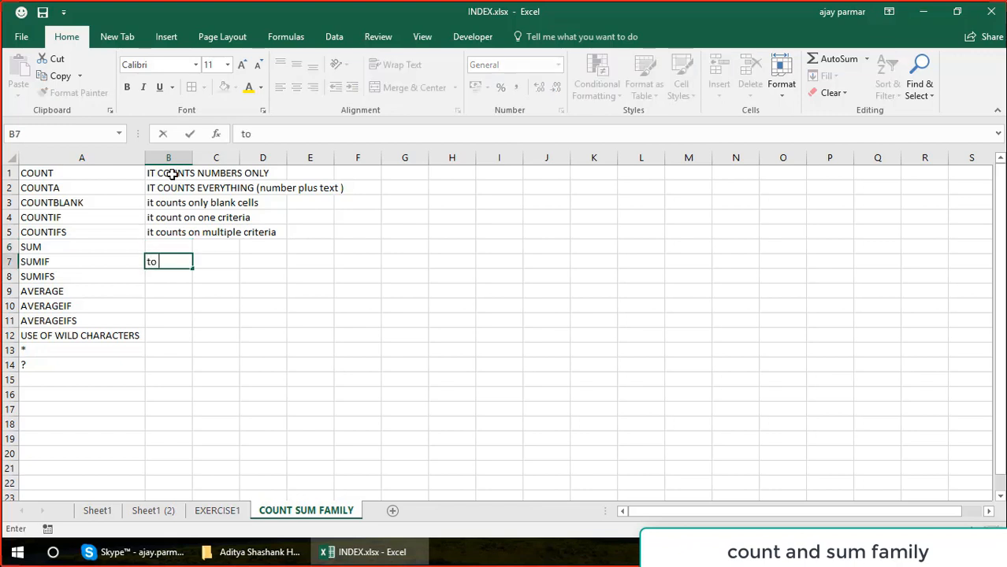
type("sum the")
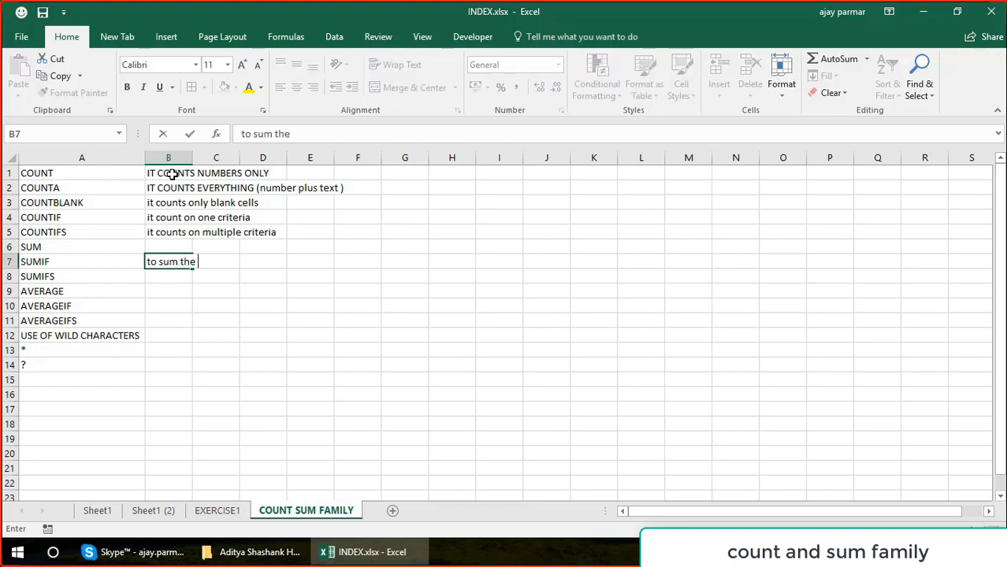
type(" values")
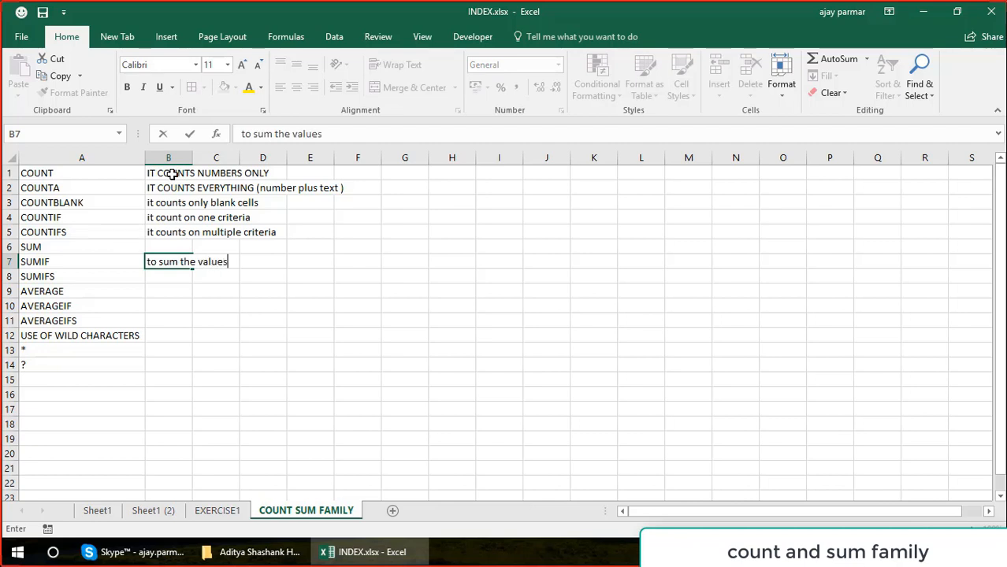
key("BackSpace")
key("BackSpace")
key("BackSpace")
key("BackSpace")
key("BackSpace")
key("BackSpace")
type("numbers basis ")
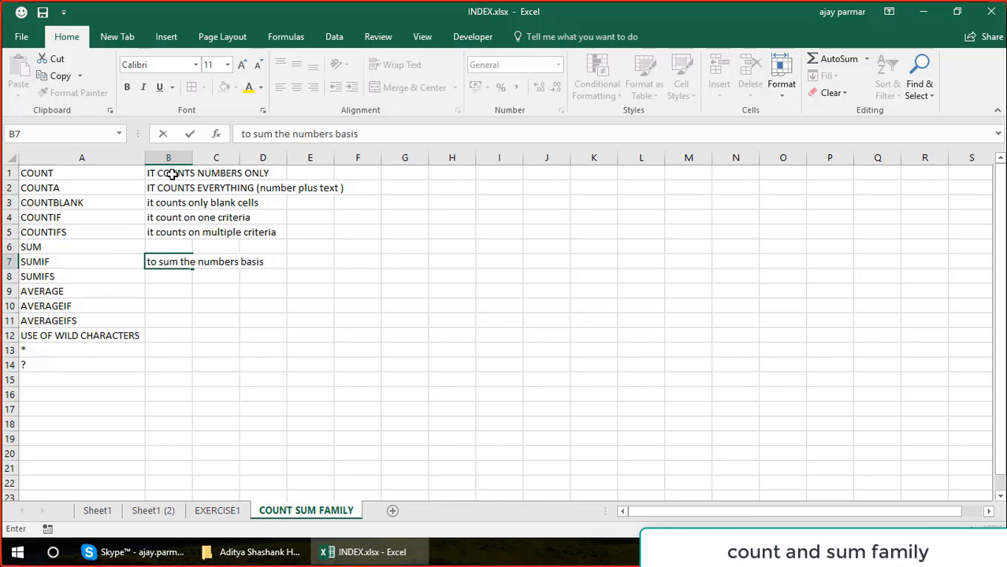
type("one crit")
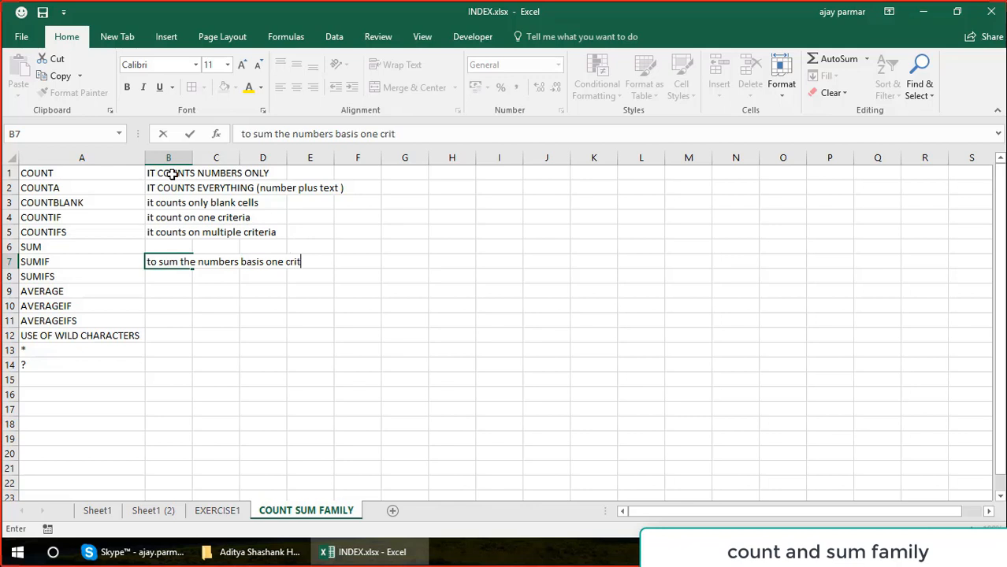
type("eria")
key("Return")
Describe SUMIFS in B8 as "to sum the numbers basis multiple criteria".
type("to ")
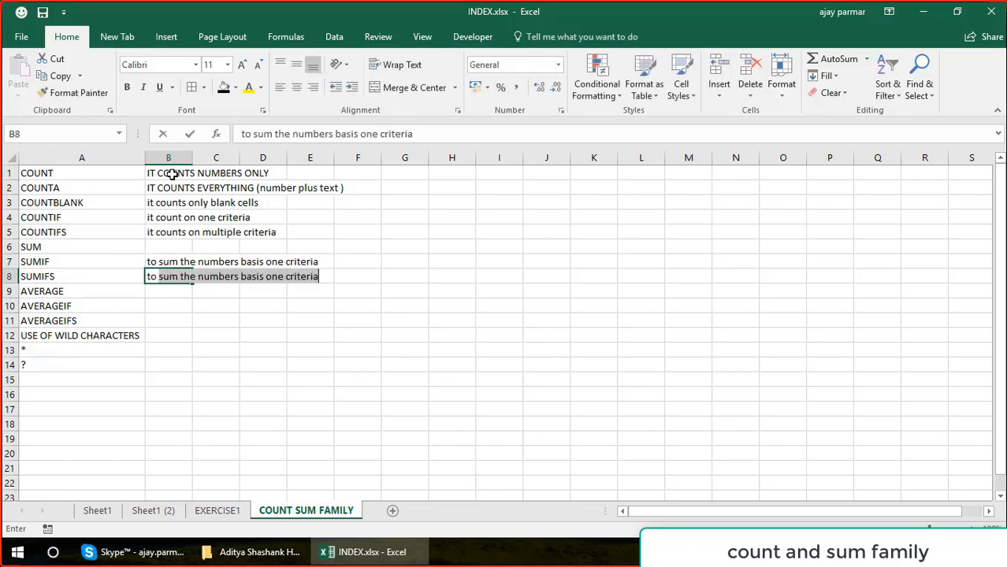
type("sum the numbrs")
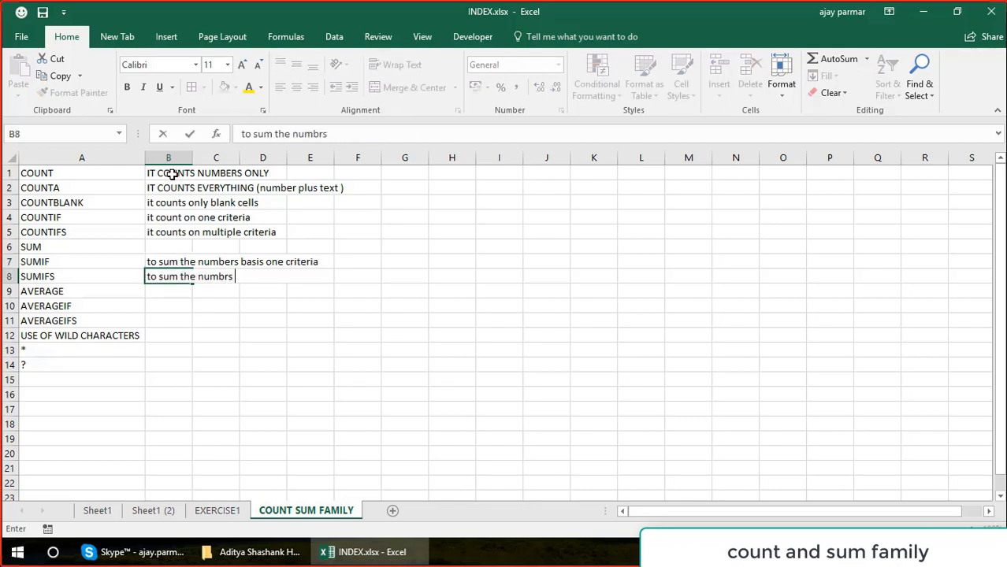
key("BackSpace")
key("BackSpace")
key("BackSpace")
type("ers b")
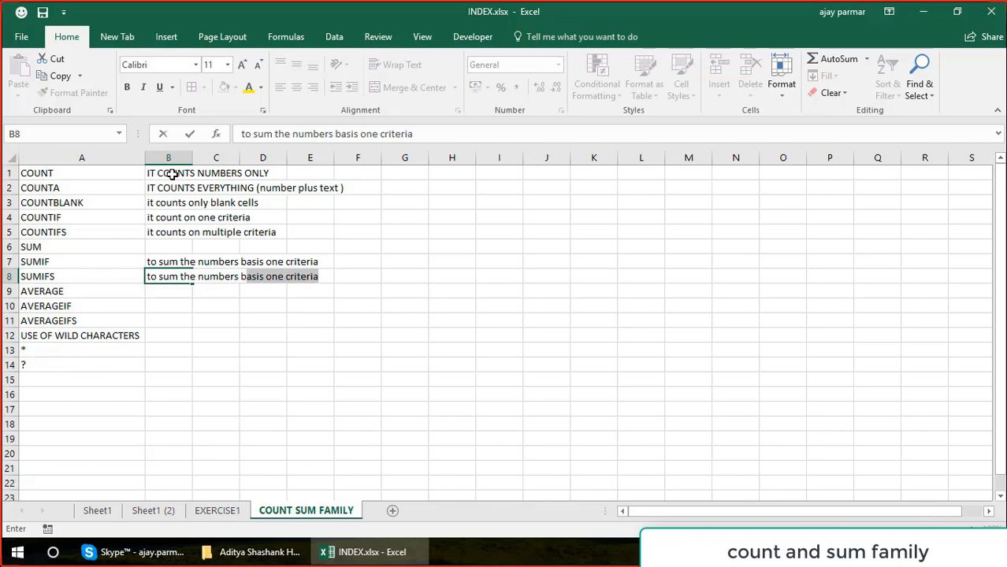
type("asis mut")
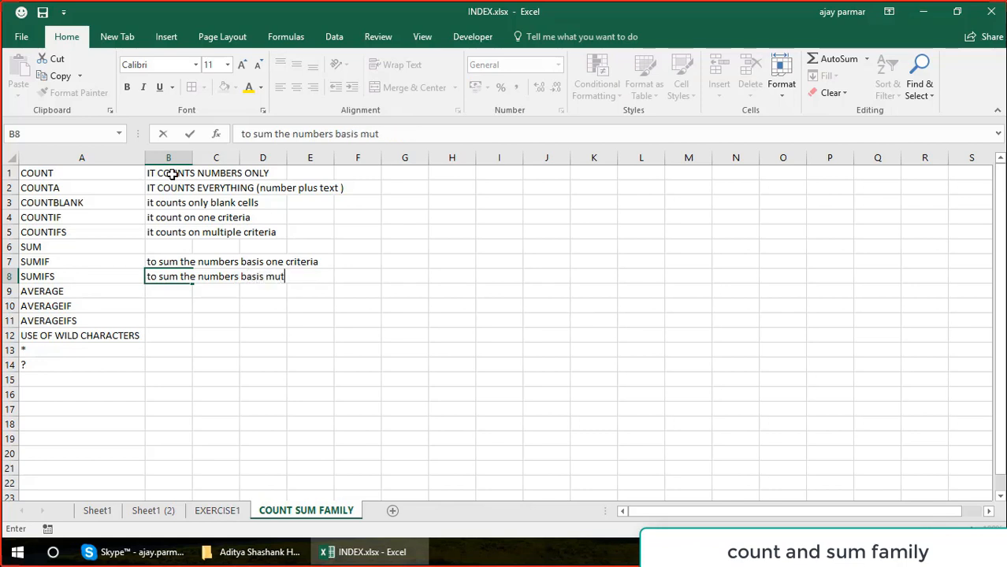
key("BackSpace")
type("ltiple cri")
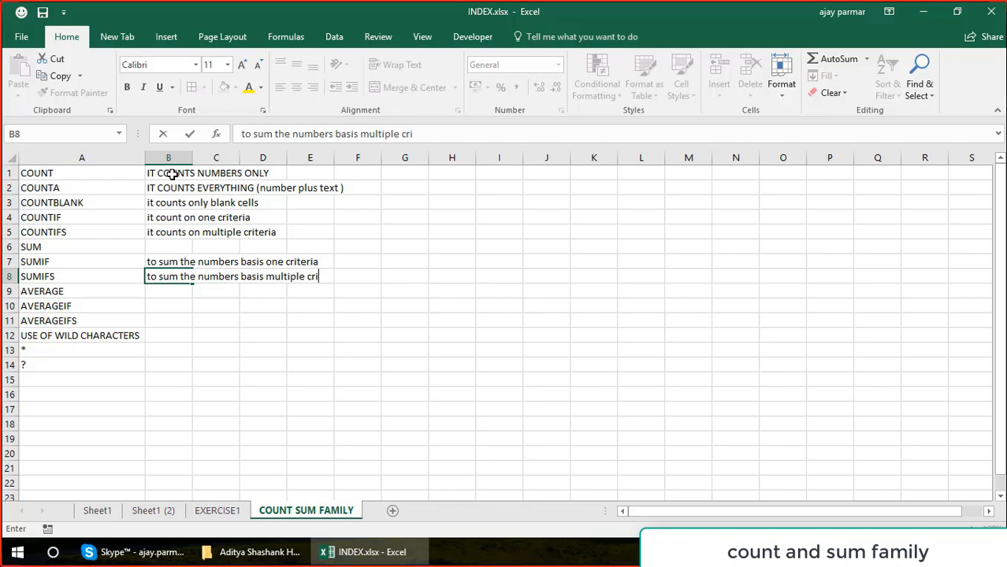
type("teria")
key("Return")
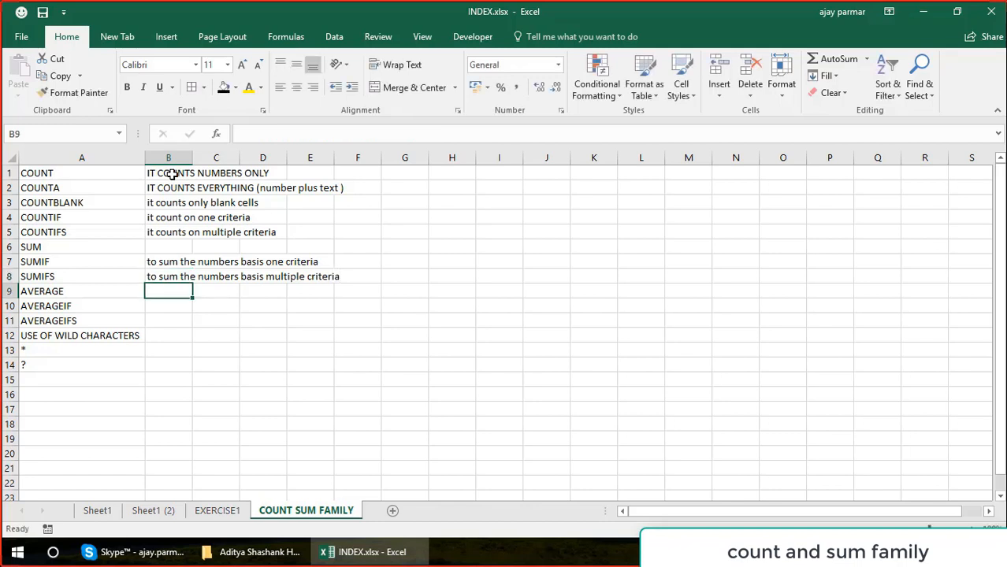
Describe AVERAGEIF in B10 as "to find the avg of numbers basis one criteria".
key("Down")
key("Up")
key("Down")
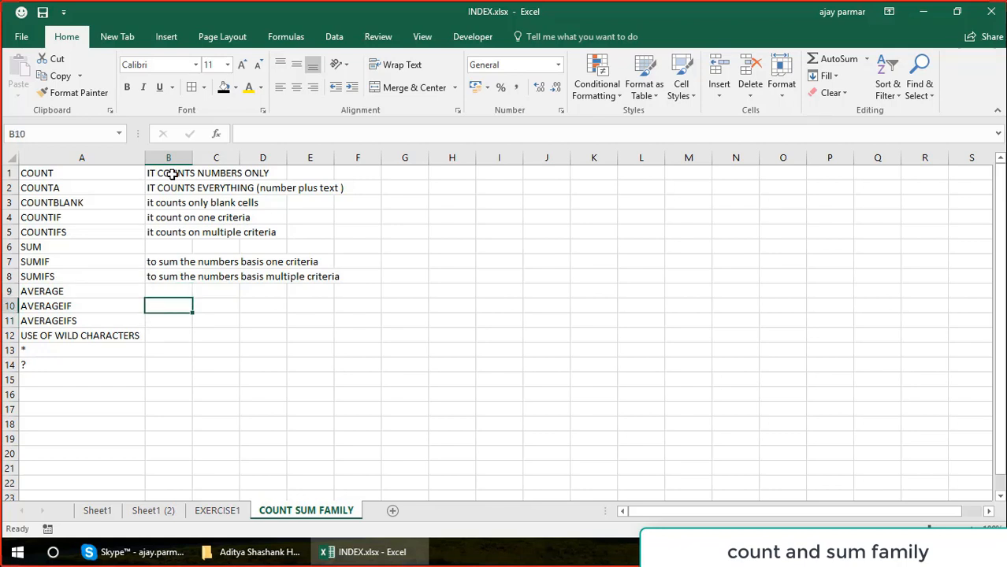
type("to a")
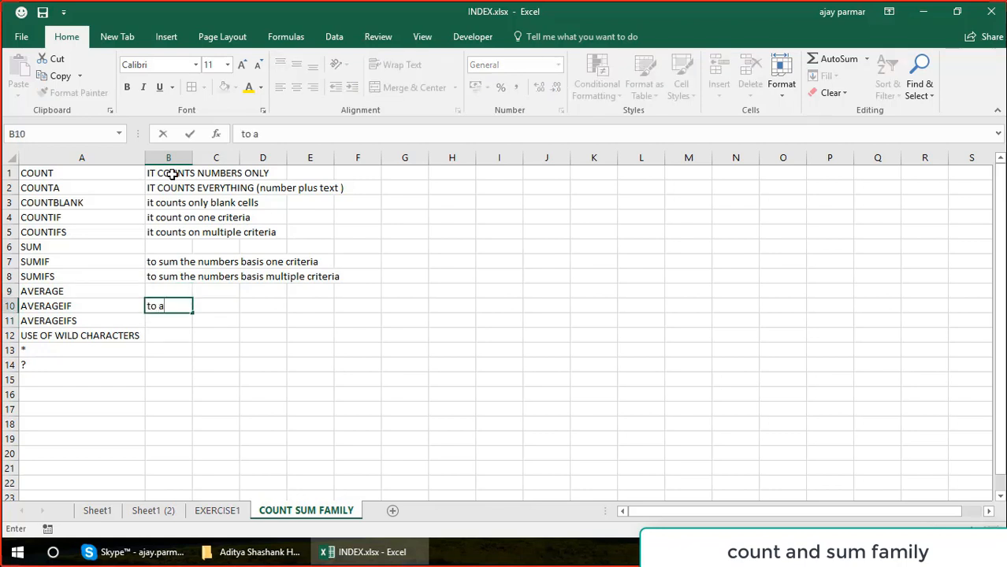
key("BackSpace")
type("find the avg o")
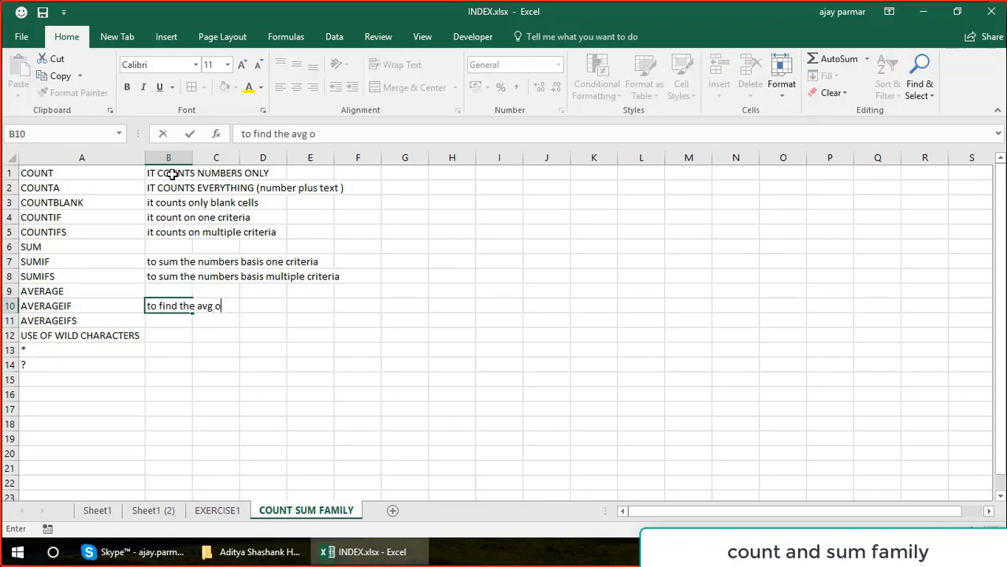
type("f  number")
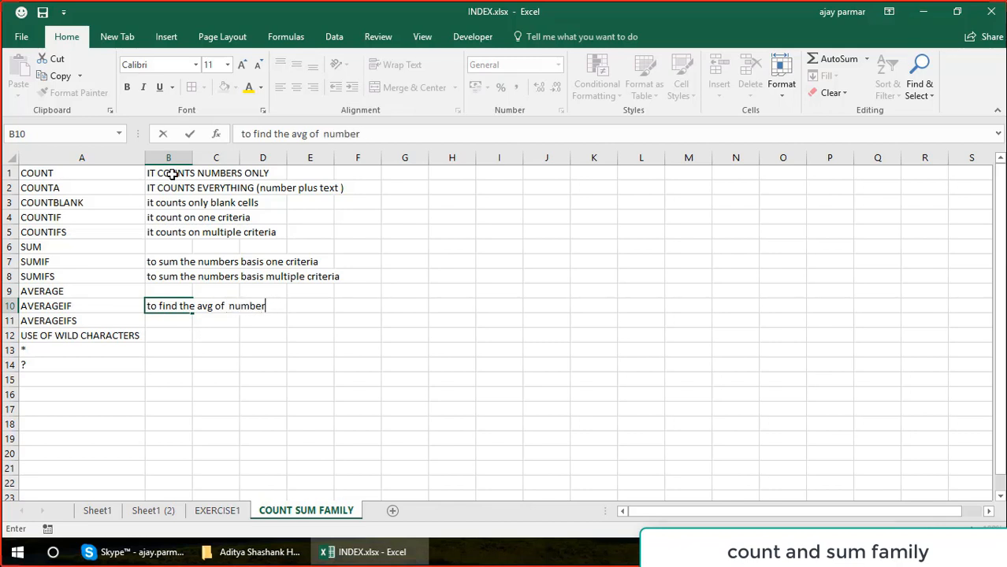
type("s basis one c")
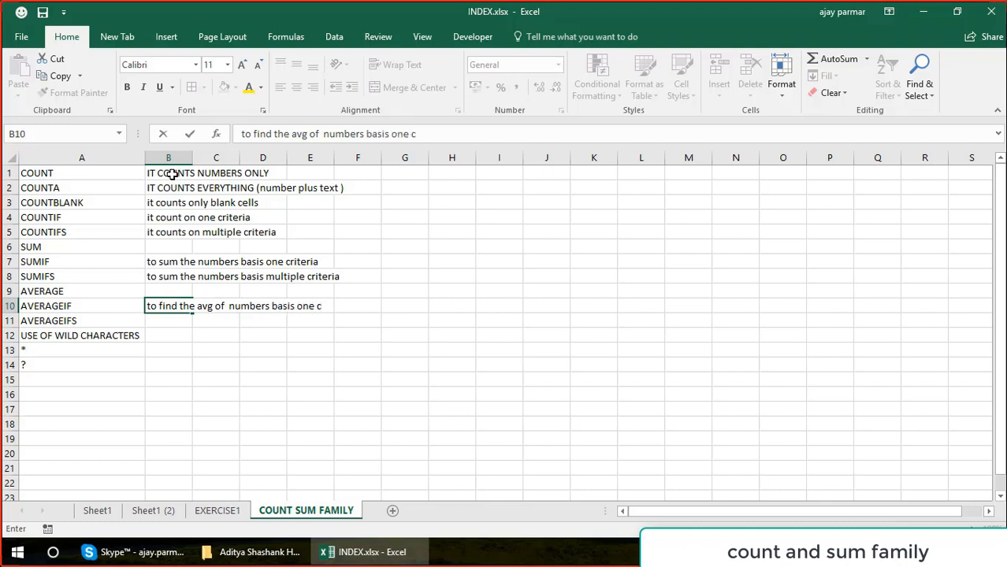
type("riteria")
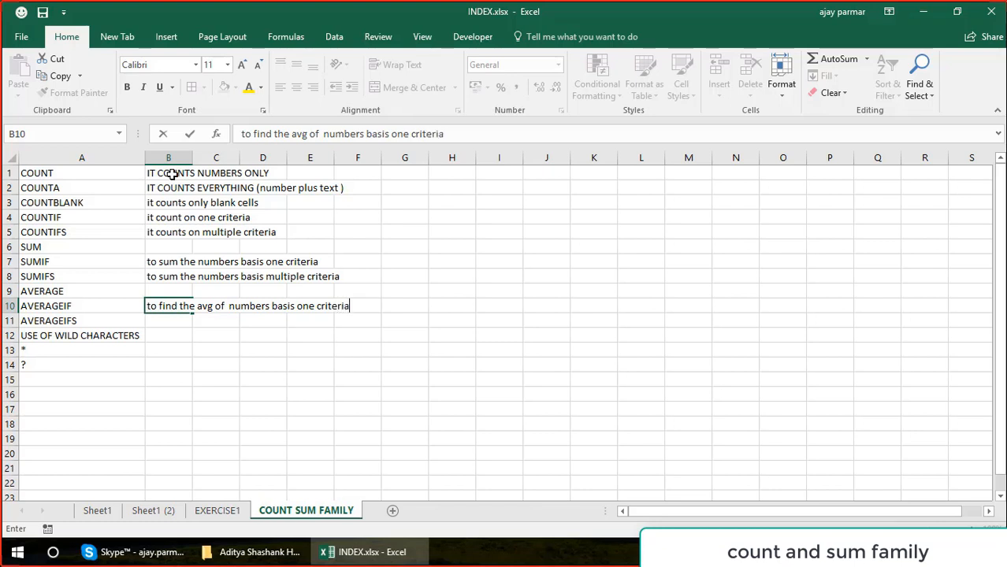
key("Return")
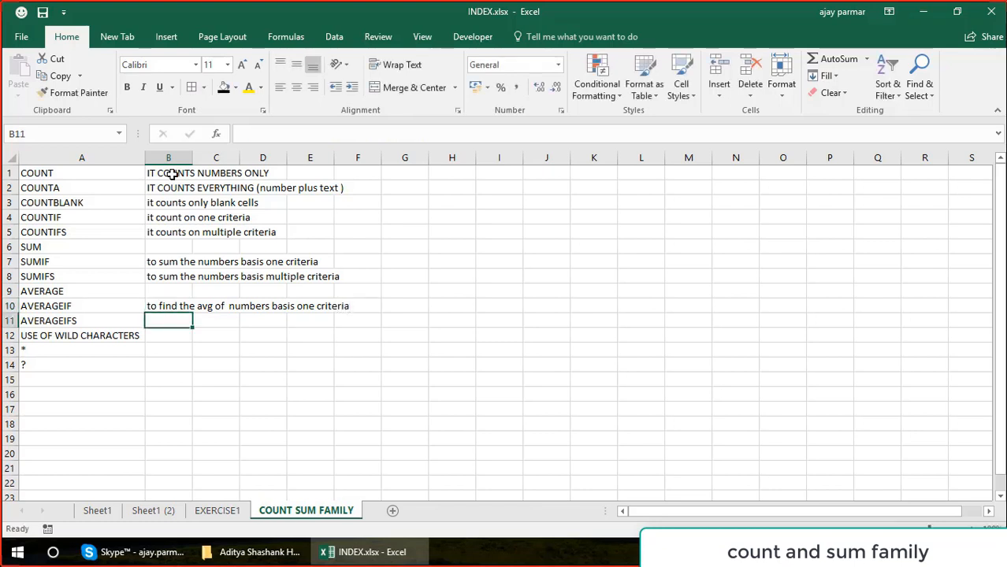
Describe AVERAGEIFS in B11 as "to find avg when you have multiple criterias".
type("to find avg")
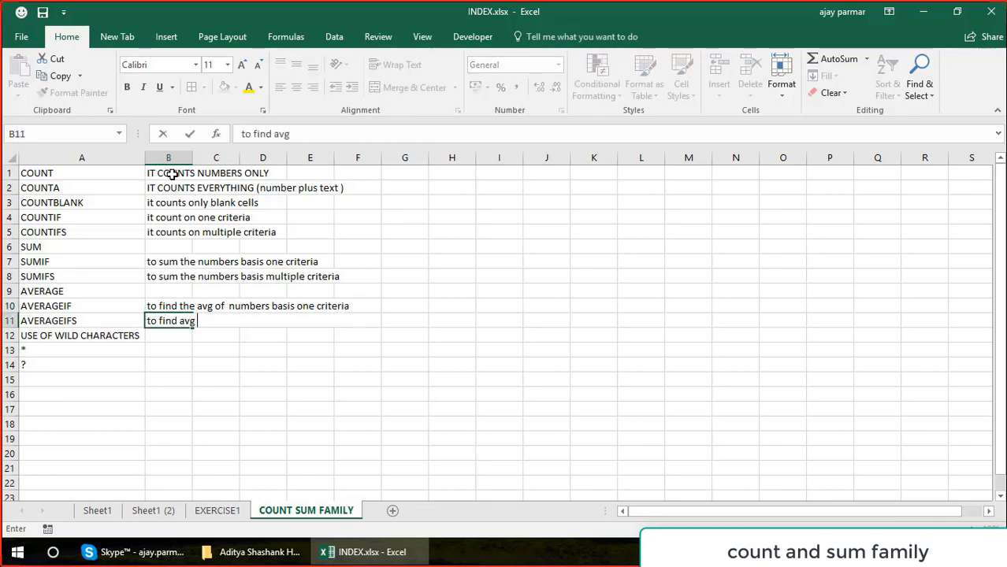
type(" when you")
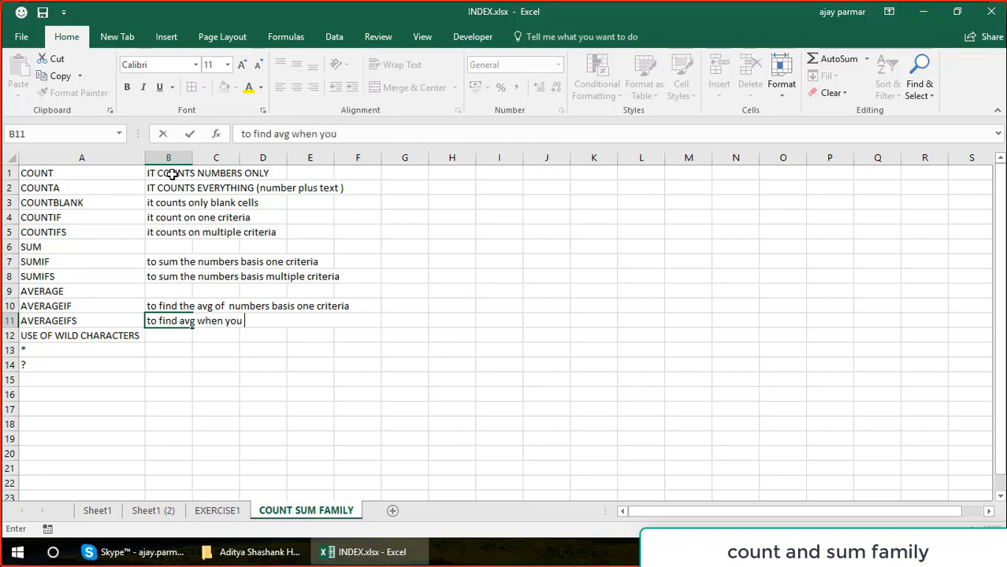
type(" have mul")
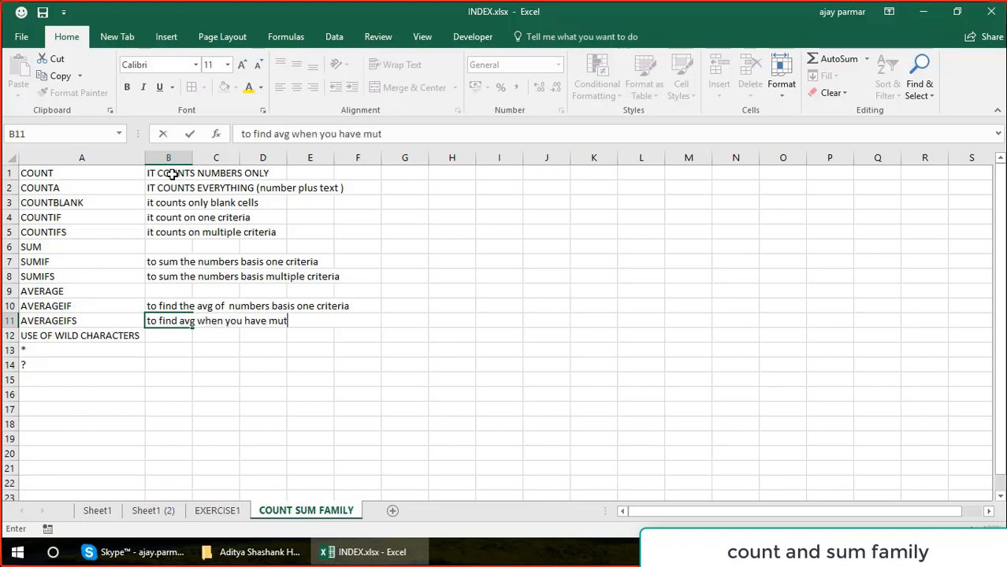
type("t")
key("BackSpace")
type("ltiple criterias")
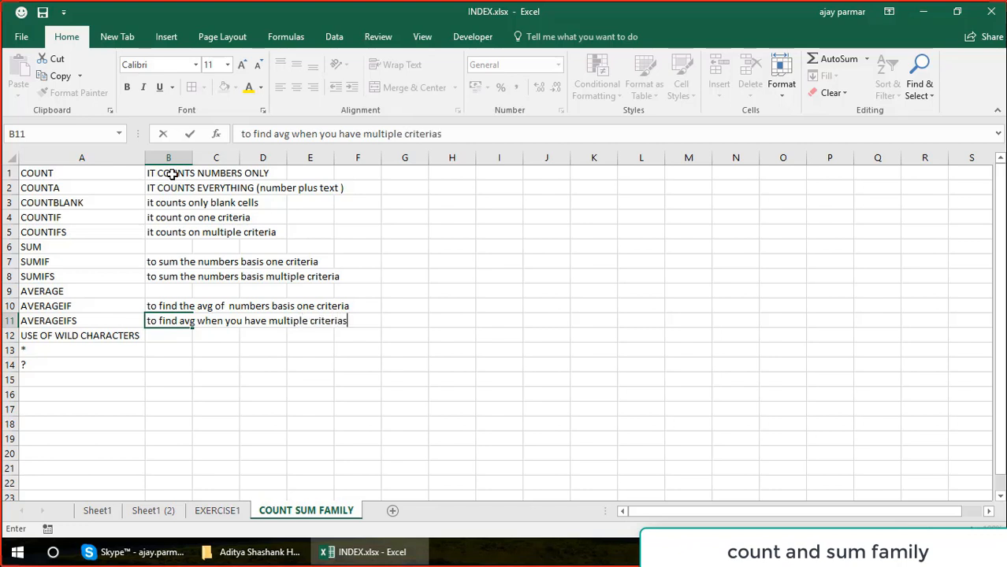
key("Return")
key("Left")
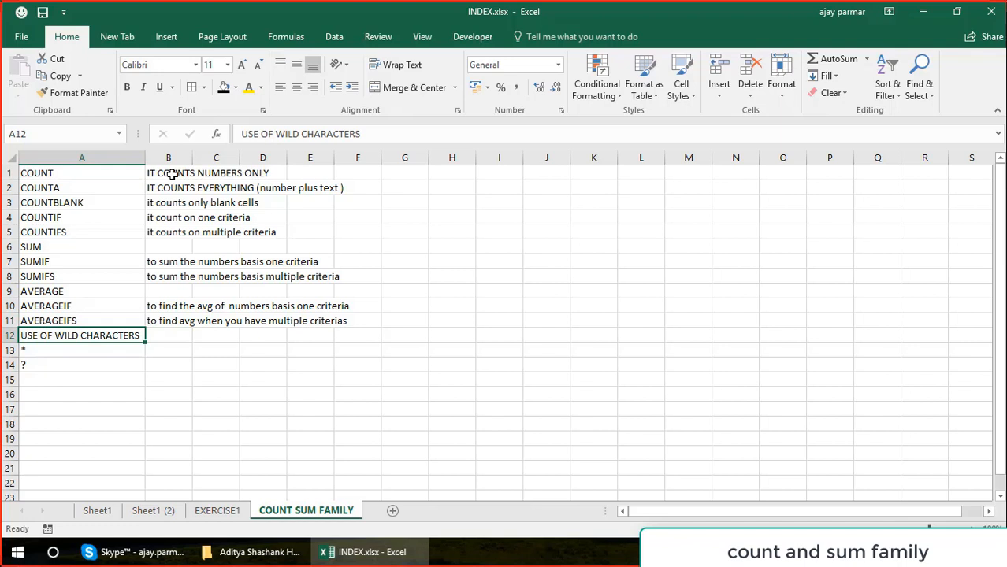
Enter the sample numbers 88, 99, 99, 55 and 33 in cells J1 to J5.
left_click(548, 184)
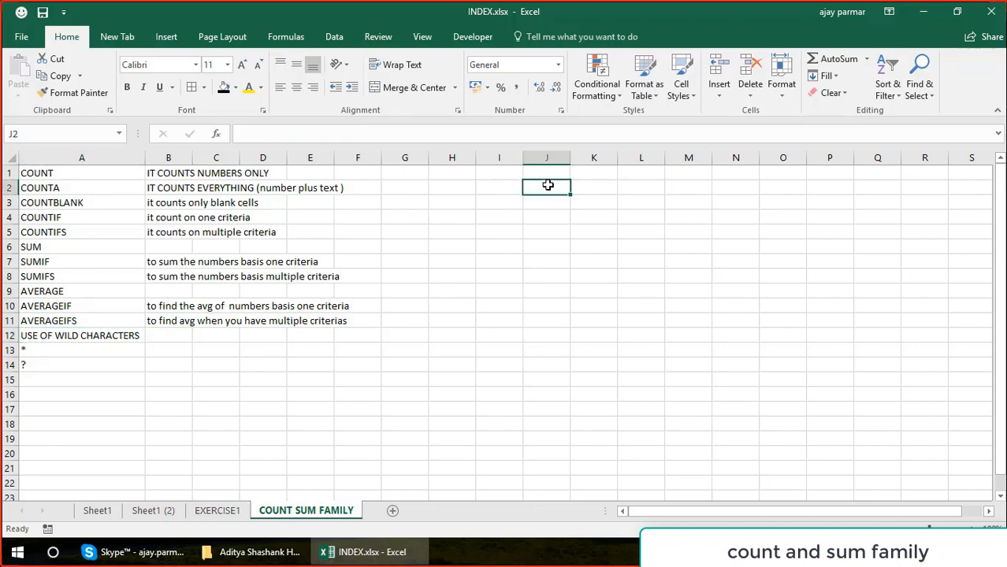
left_click(565, 174)
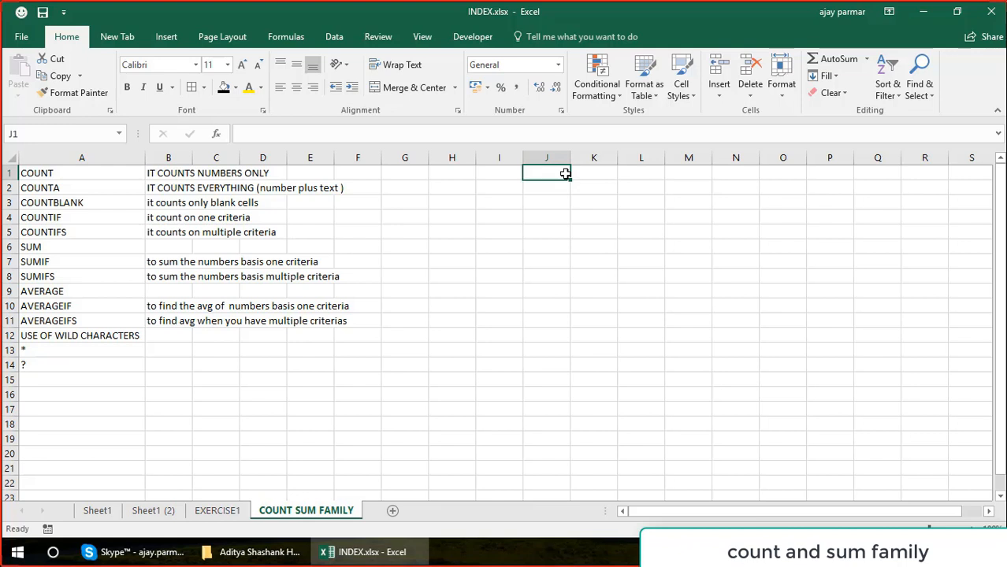
type("9")
key("Return")
type("99")
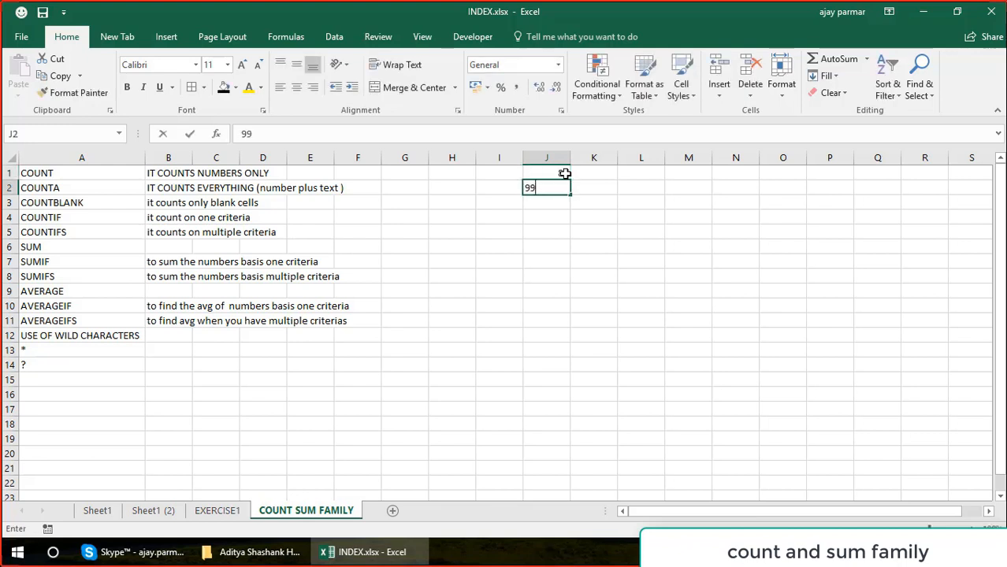
key("Return")
type("99")
key("Return")
type("55")
key("Return")
type("33")
key("Return")
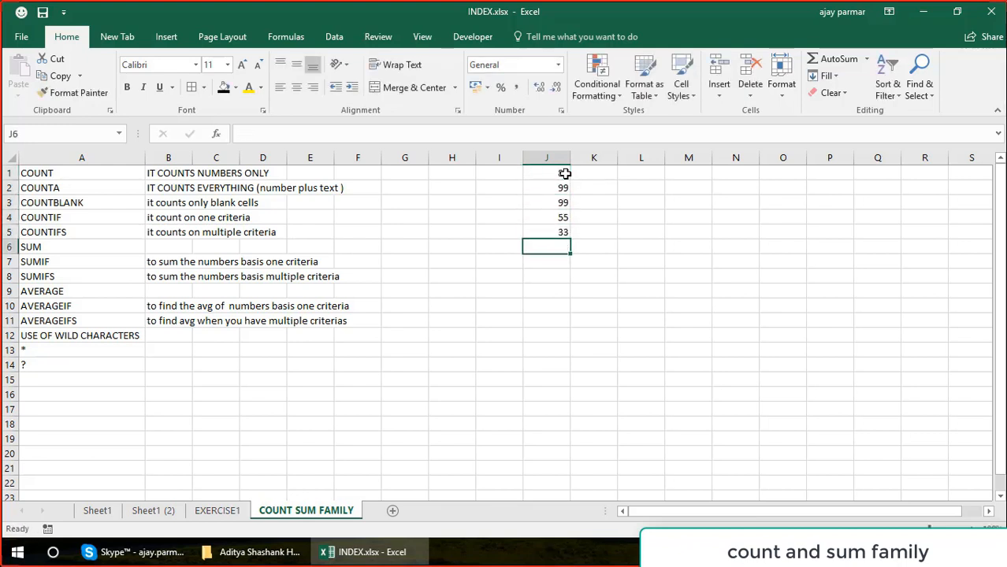
Leave J6 blank and enter sample text below it: a first name in J7, "abc" in J8 and "jh5" in J9.
key("Return")
type("ajay")
key("Return")
type("abc")
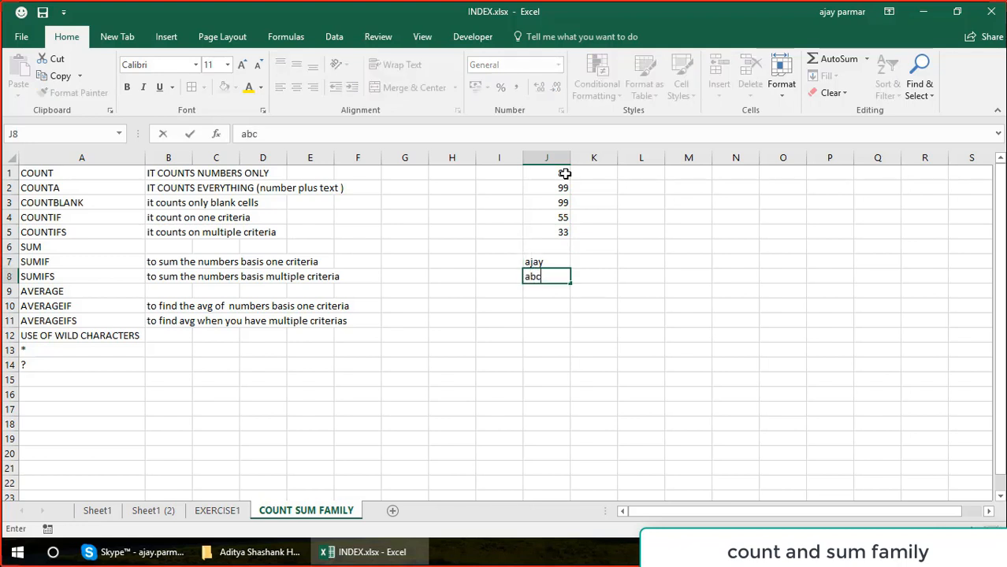
key("Return")
type("jh5")
key("Return")
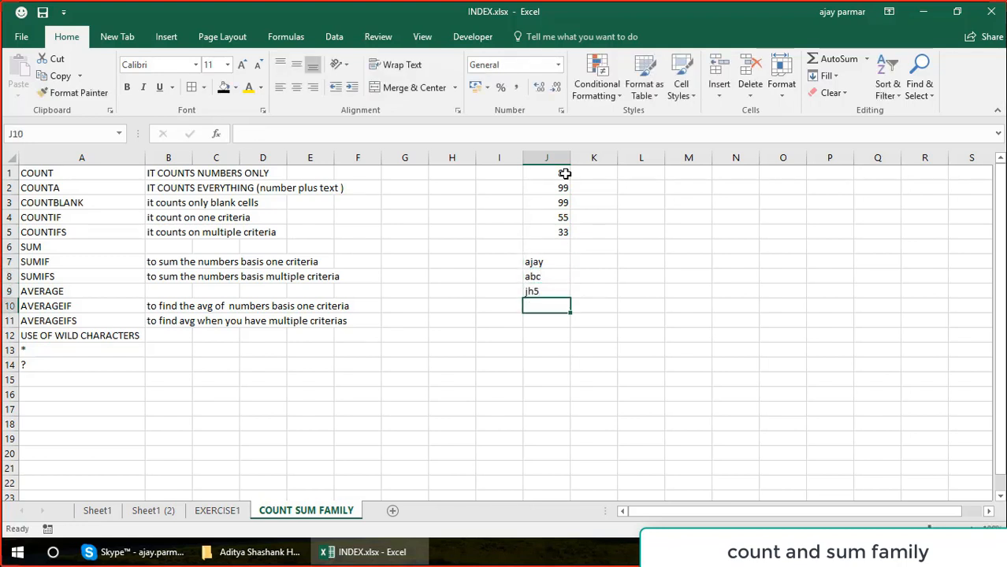
Format the sample data in J1:J9 with cell borders, a light gold fill and centred alignment.
left_click(565, 173)
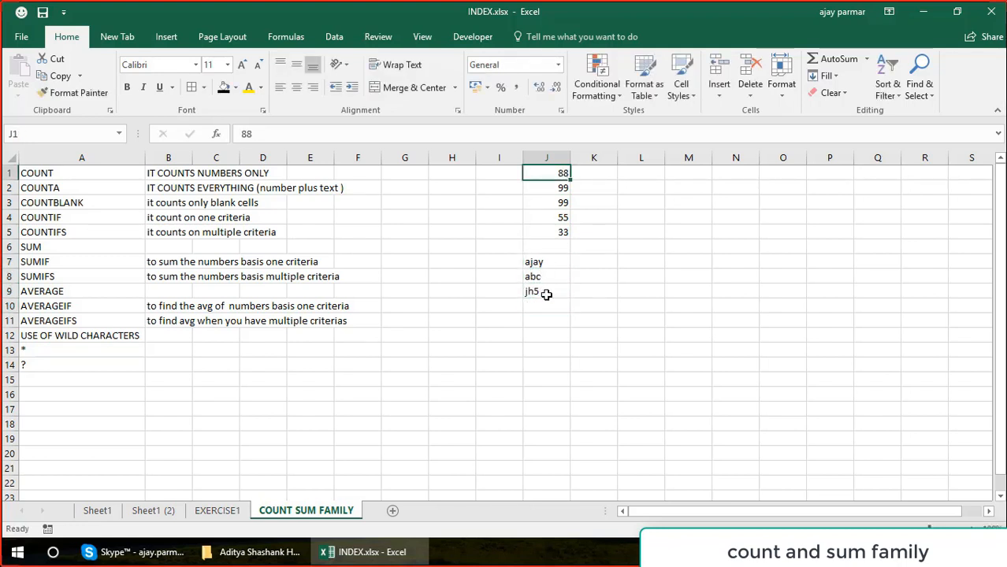
left_click(544, 292, "shift")
left_click(192, 89)
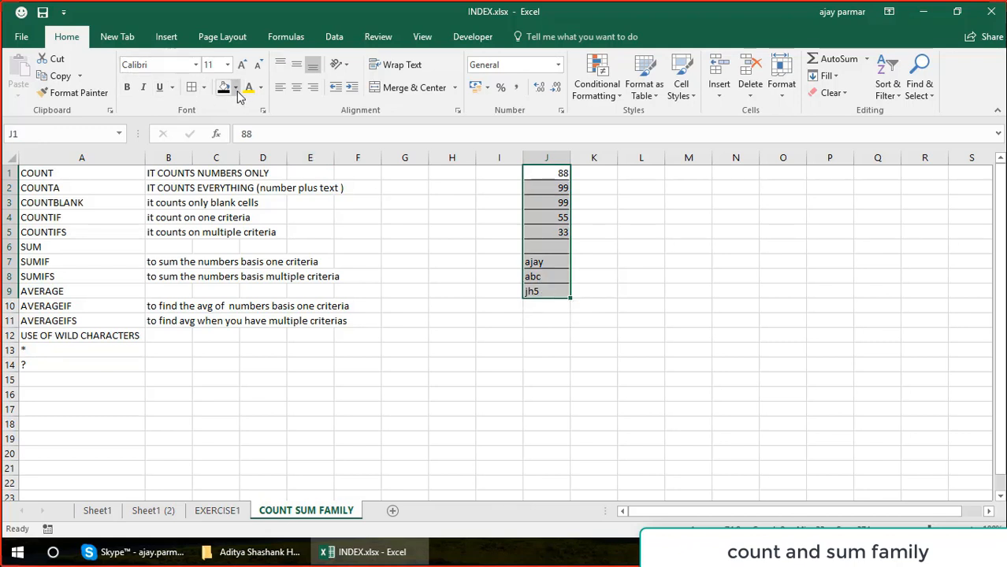
left_click(235, 88)
left_click(309, 150)
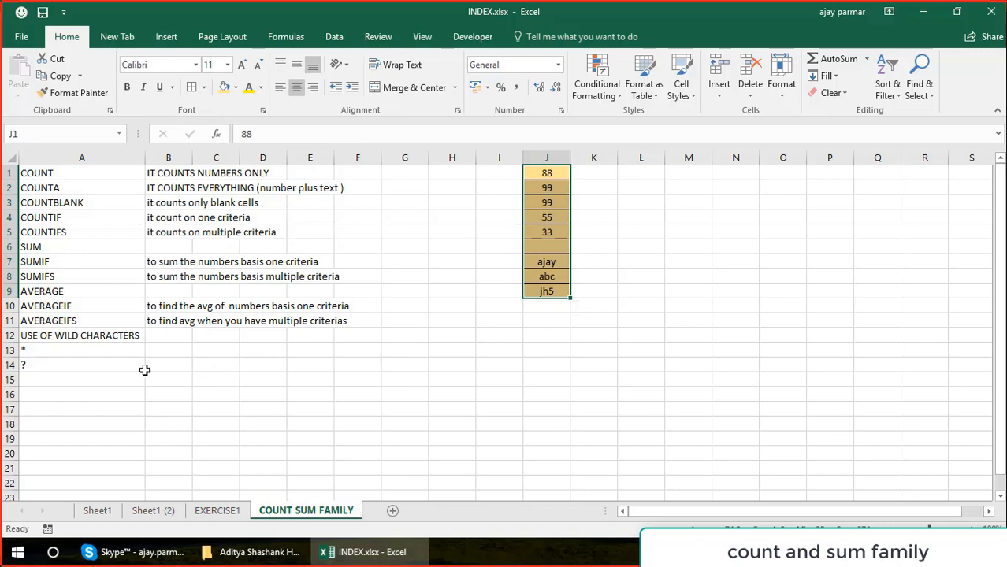
Enter the label "count numbers" in F15.
left_click(354, 386)
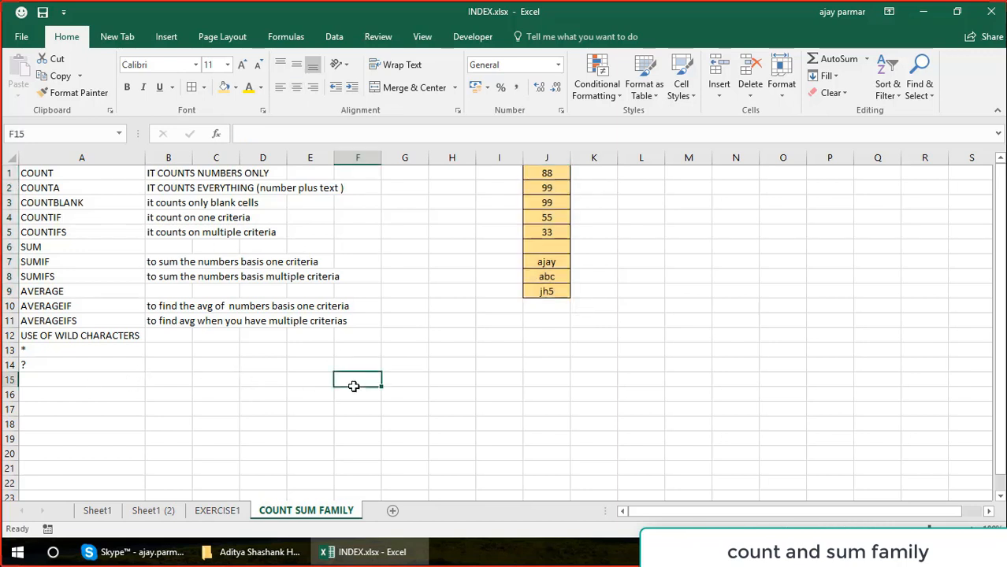
type("count")
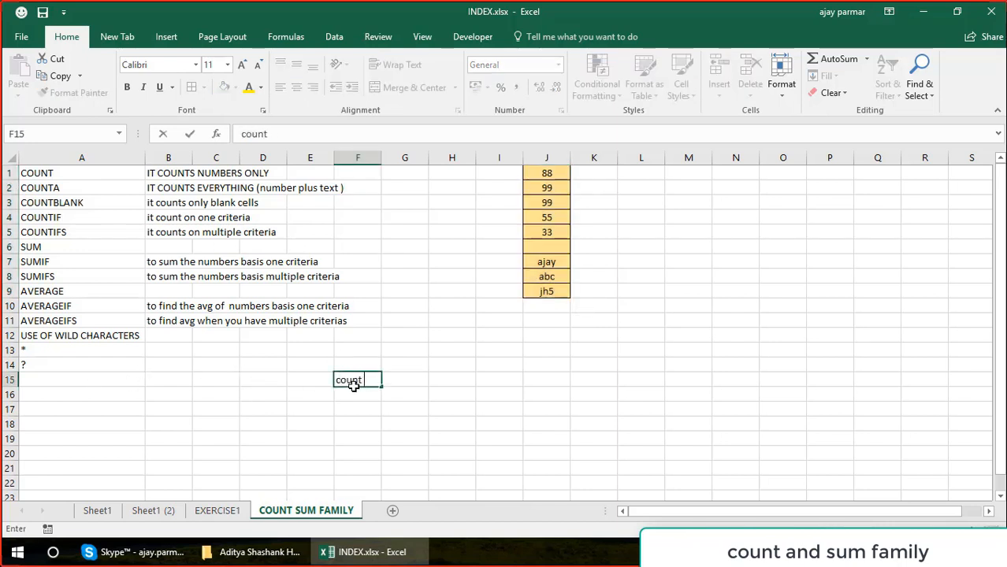
type(" numbers")
key("Return")
key("Up")
key("Up")
key("Right")
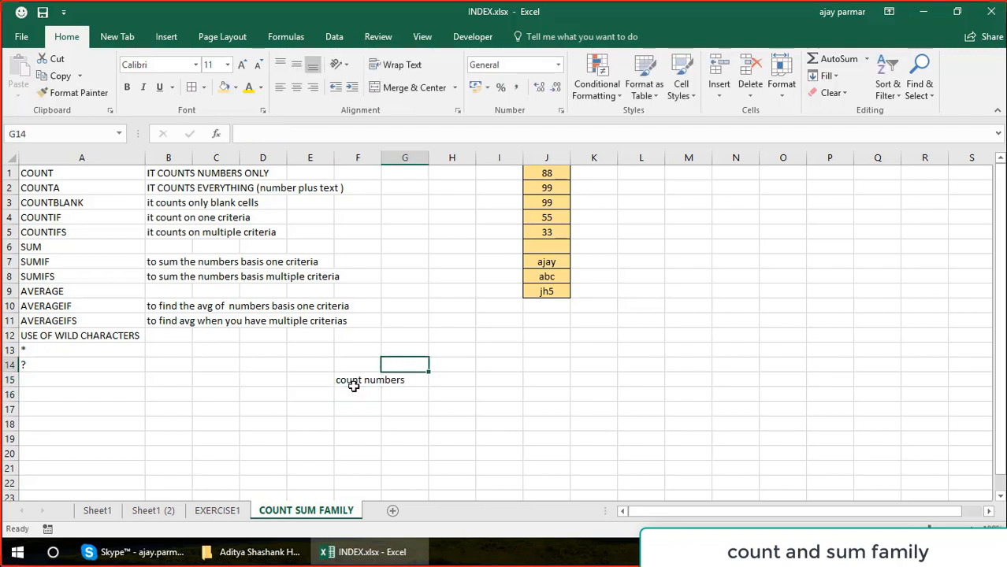
Enter a COUNT formula over J1:J9 in H15, beside the "count numbers" label.
key("Right")
key("Down")
type("-")
key("BackSpace")
type("=count(")
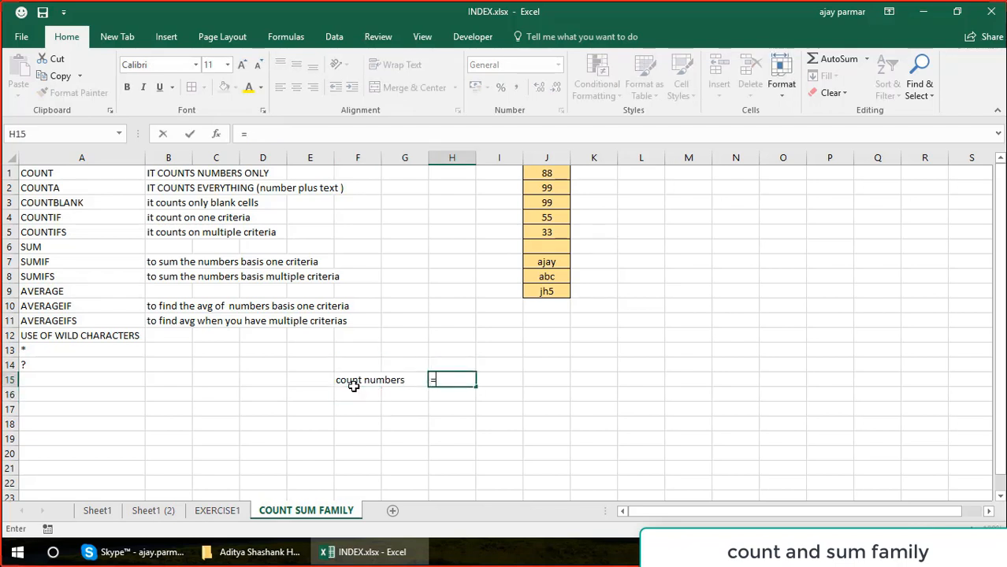
left_click(544, 174)
left_click_drag(544, 174, 557, 292)
type(")")
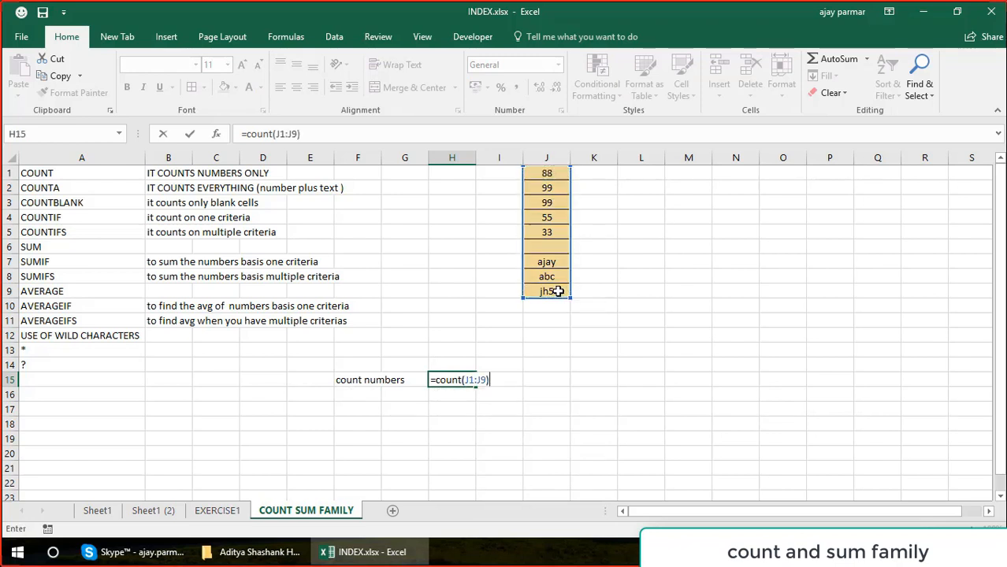
key("ctrl+Return")
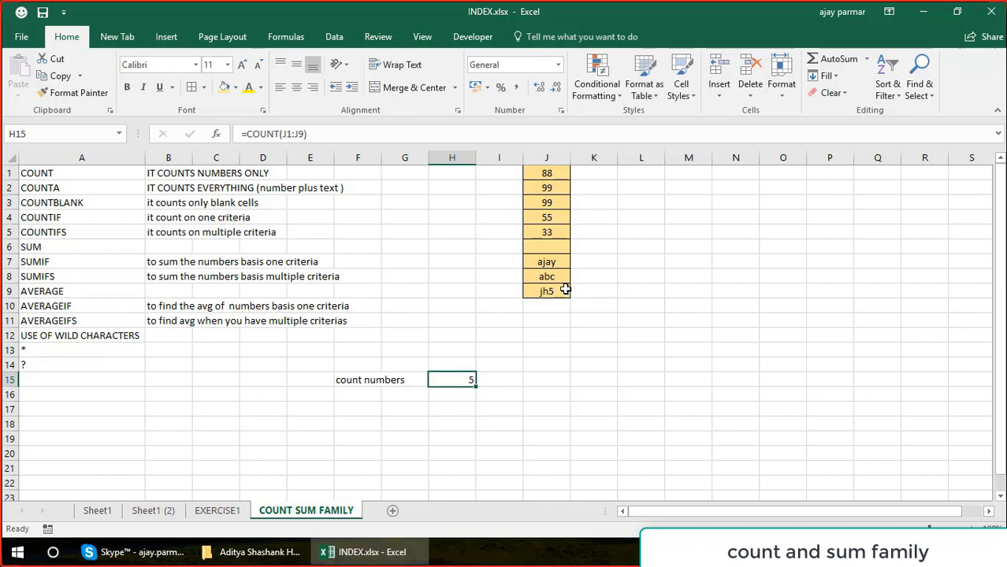
left_click(562, 291)
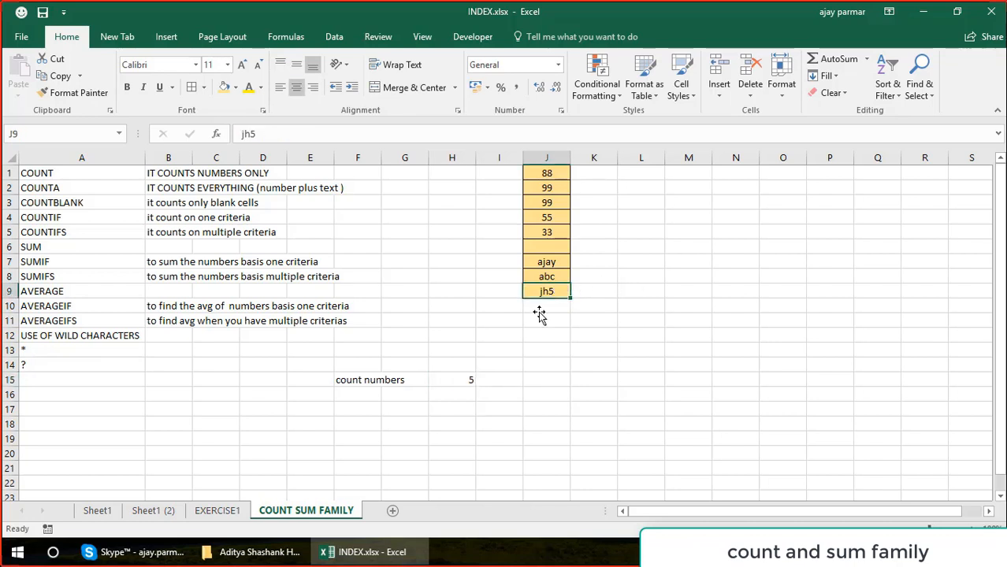
Enter the label "count all" in F16.
left_click(360, 394)
type("count ")
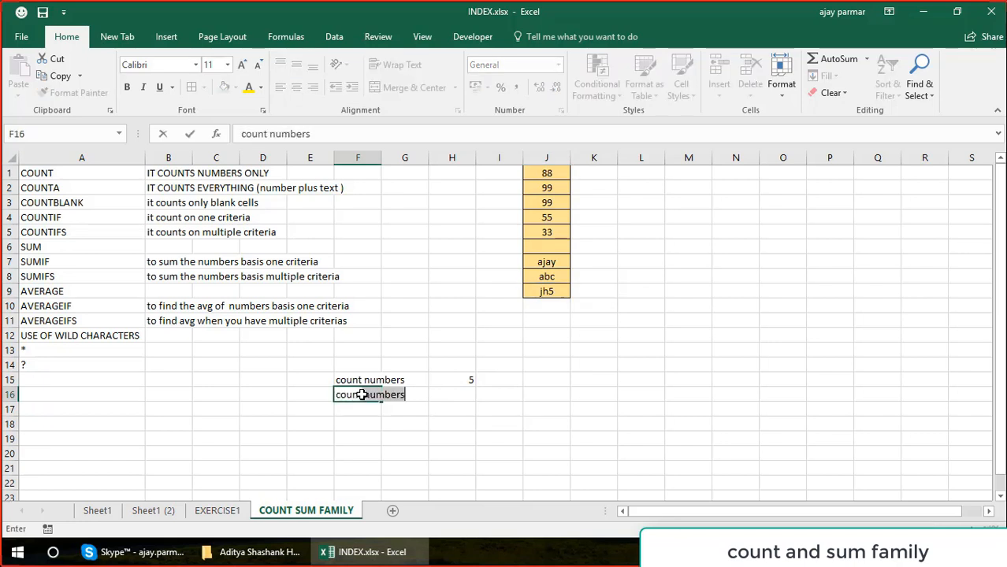
type("all")
key("Tab")
key("Tab")
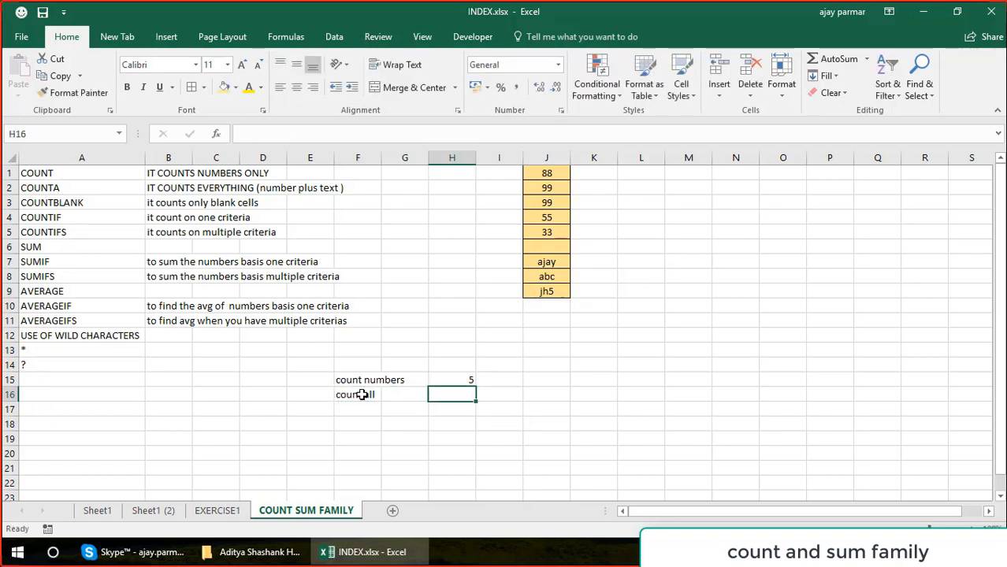
Enter the formula =COUNTA(J1:J9) in H16 for the "count all" row.
type("=counta")
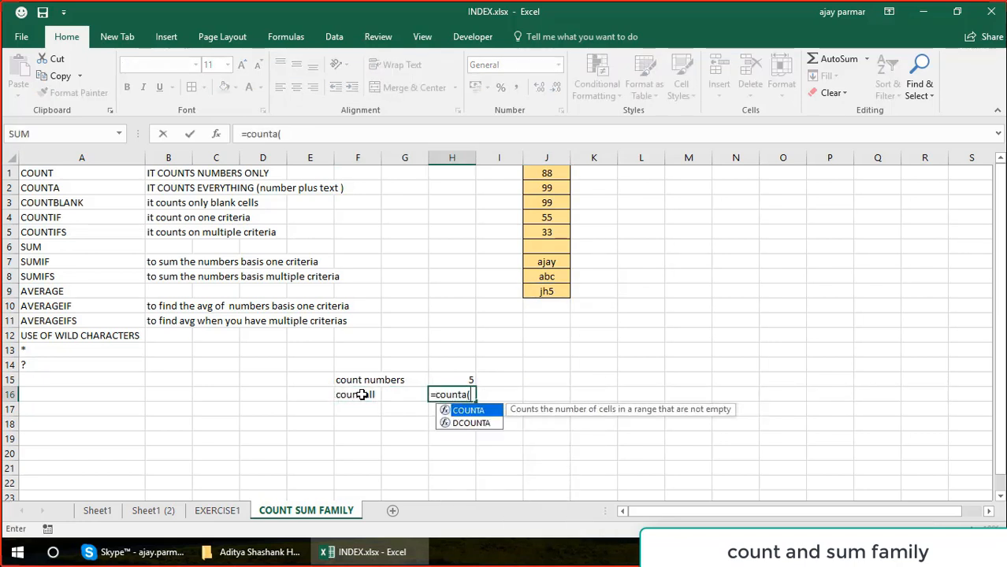
type("(")
left_click(547, 171)
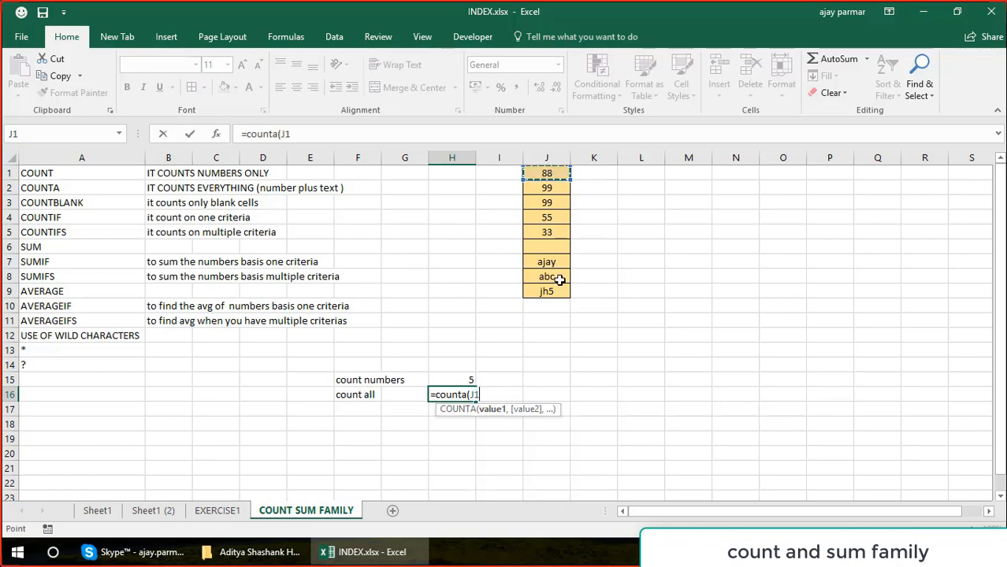
left_click(550, 290, "shift")
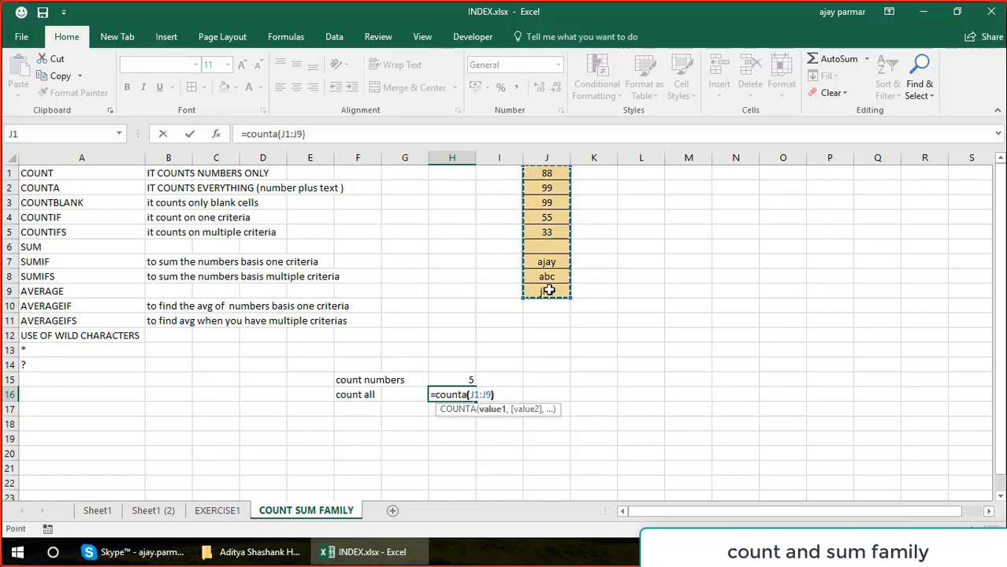
type(")")
key("Return")
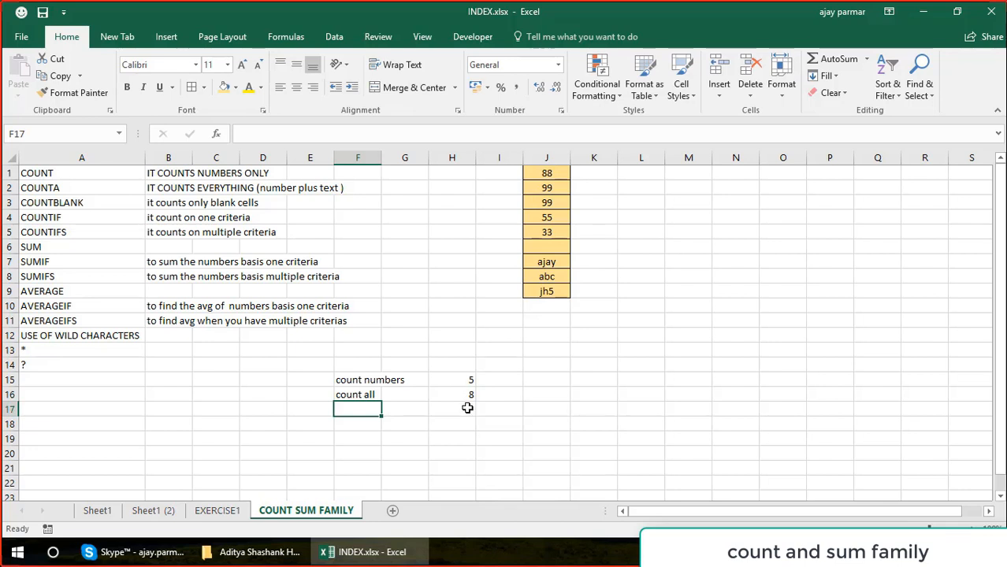
left_click(448, 393)
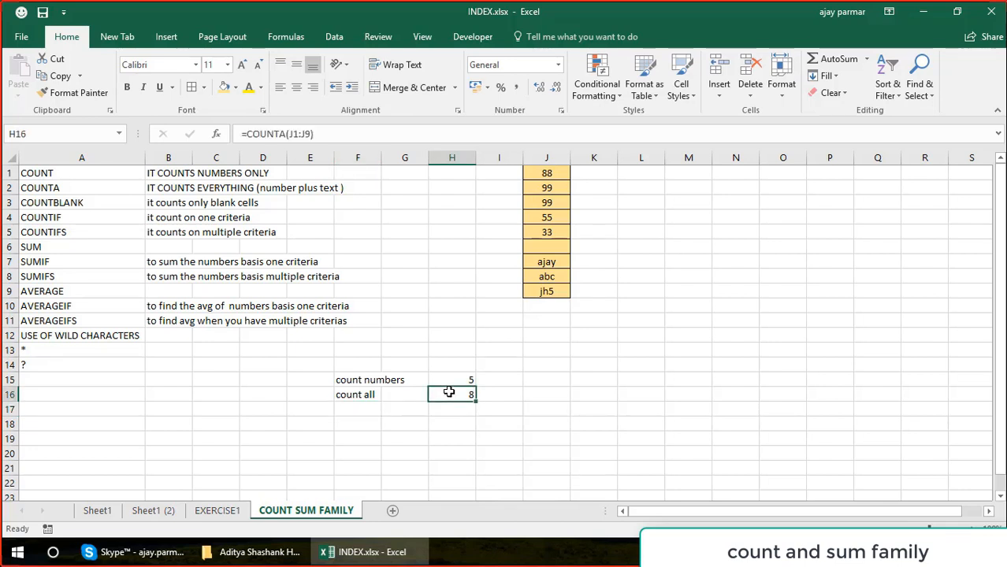
Enter the label "count blanks" in F17.
key("Left")
key("Down")
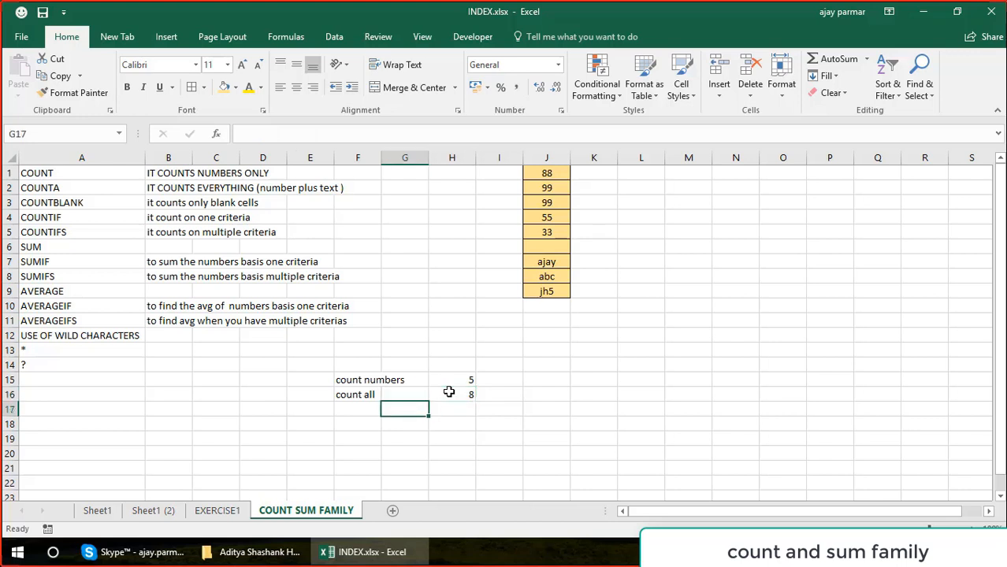
key("Left")
type("cou")
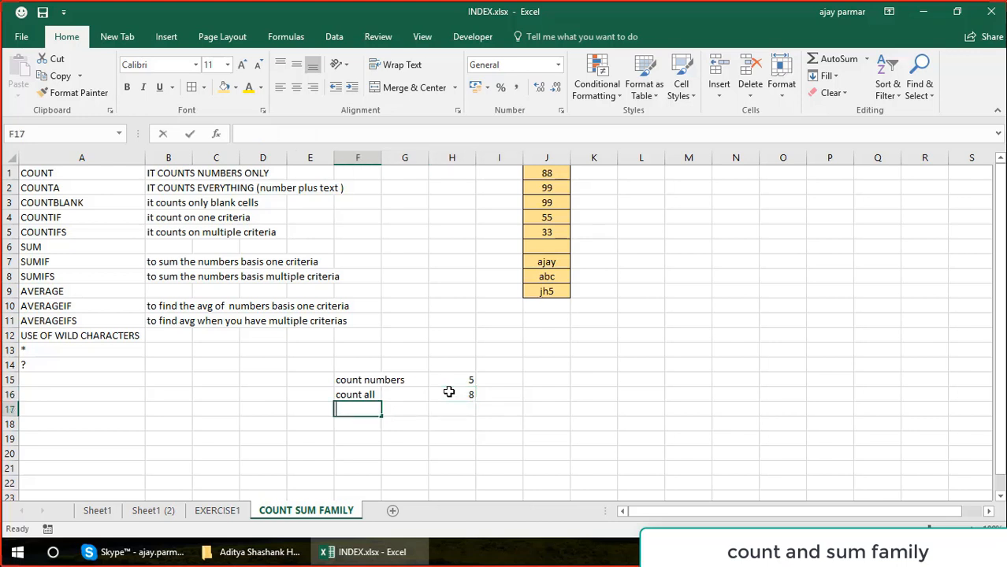
type("nt blan")
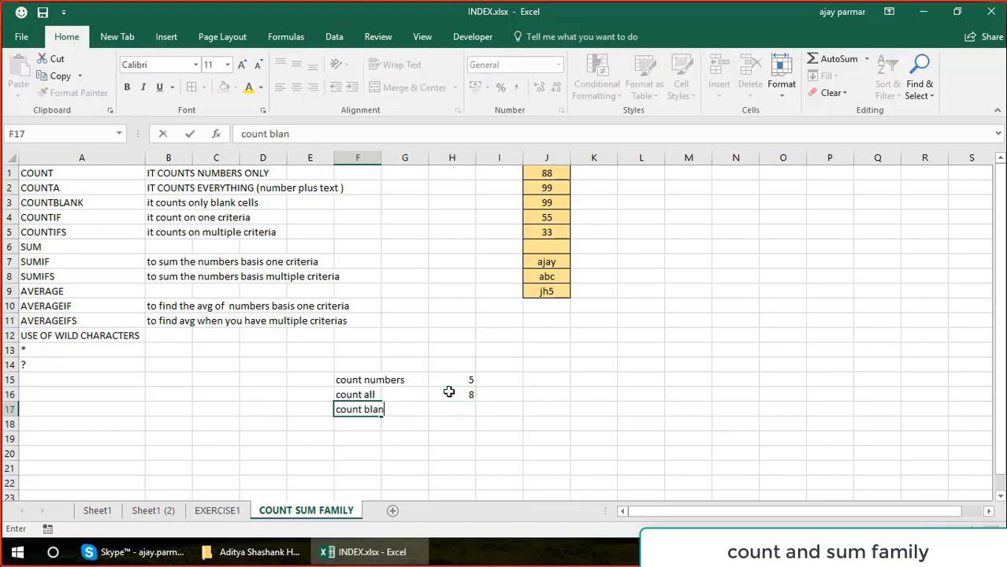
type("ks")
key("Right")
key("Right")
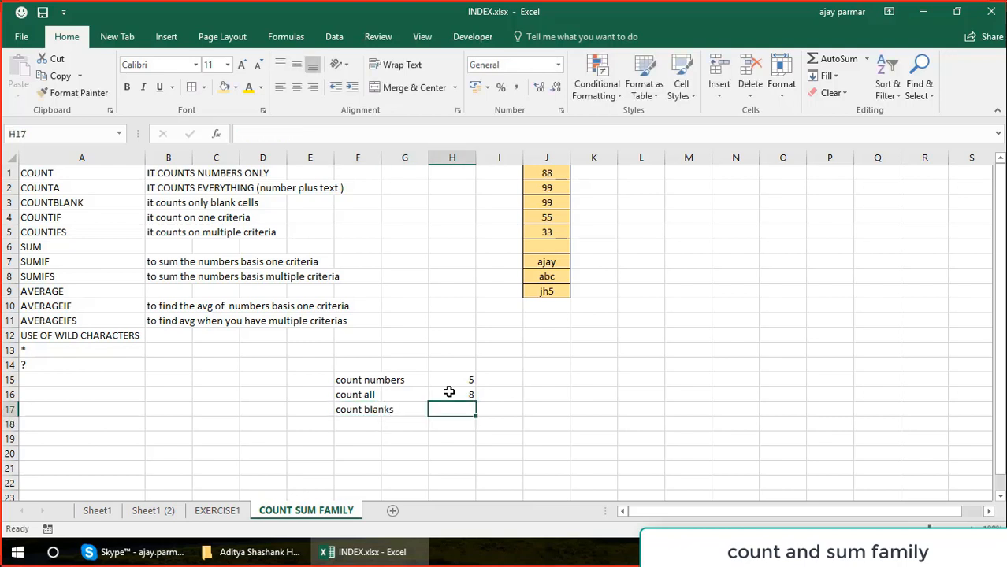
Enter the formula =COUNTBLANK(J1:J9) in H17 for the "count blanks" row.
type("=countb")
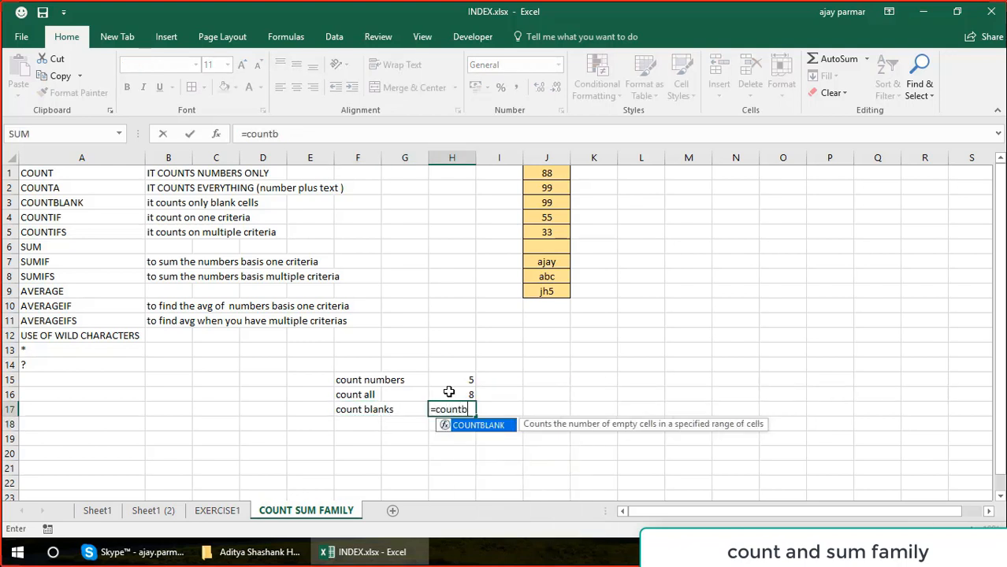
key("Tab")
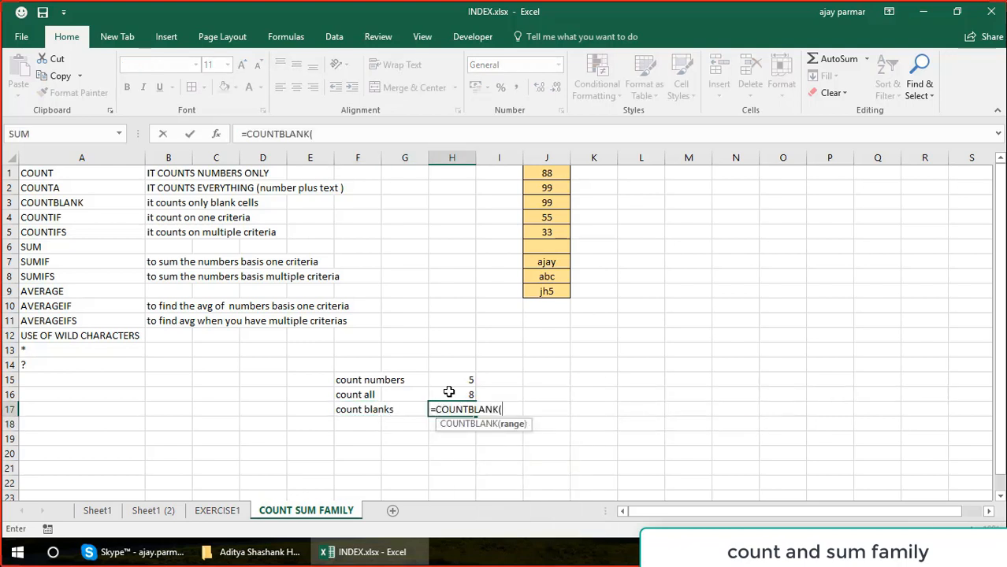
left_click(544, 175)
key("Caps_Lock")
left_click(555, 292)
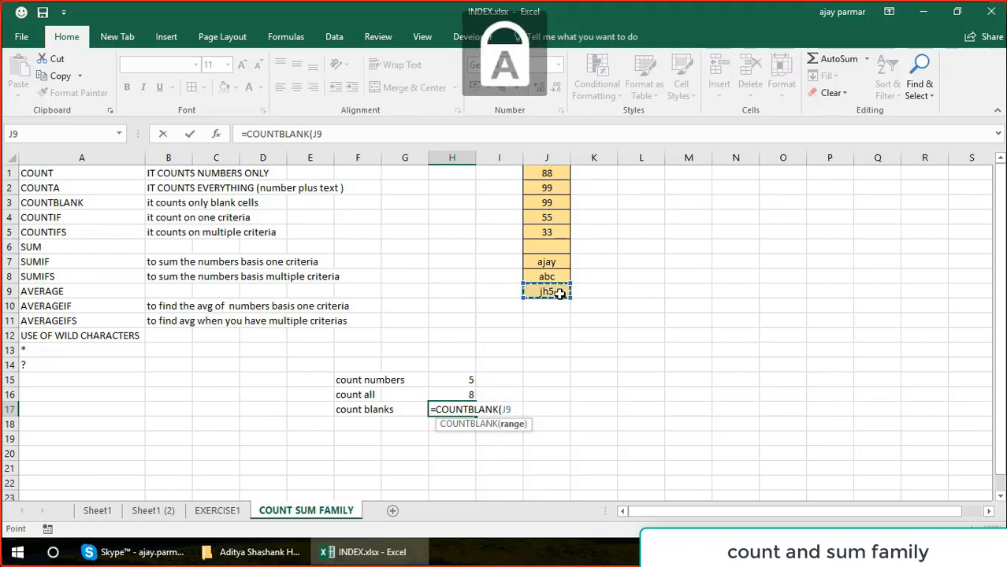
left_click_drag(546, 168, 553, 290)
key("Return")
key("Up")
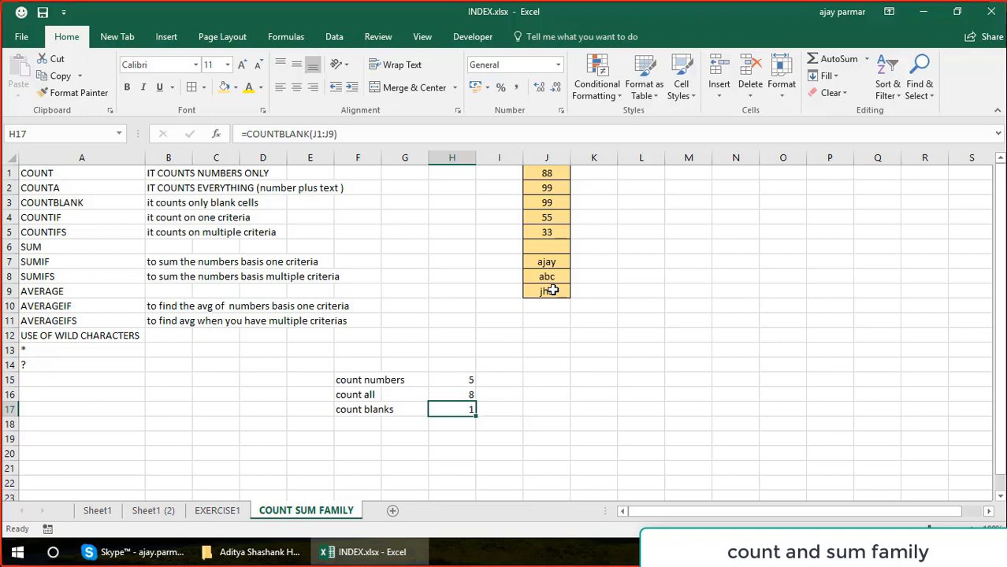
Enter the combined formula =COUNTA(J1:J9)+COUNTBLANK(J1:J9) in H18.
left_click(466, 426)
type("=COU")
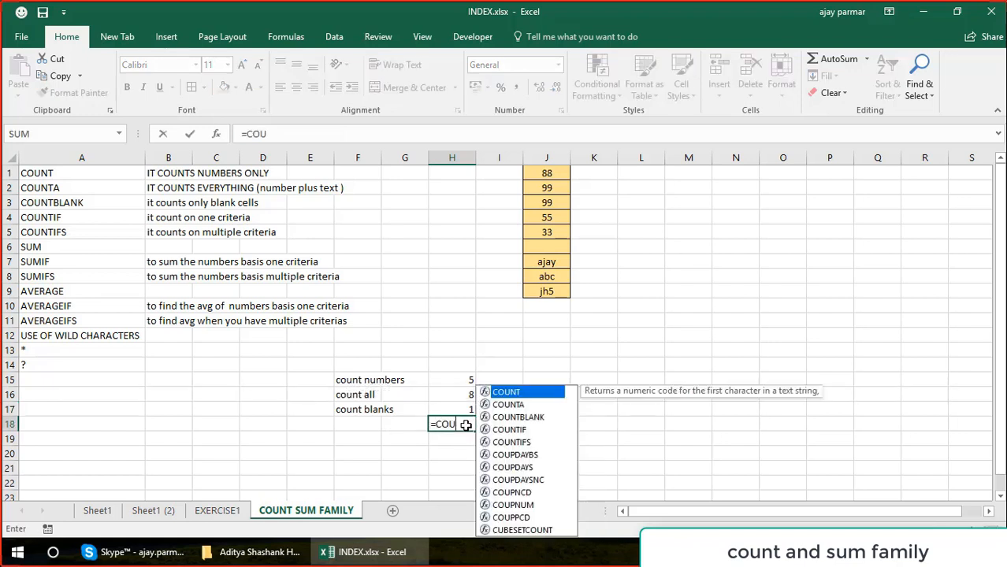
type("NTA(")
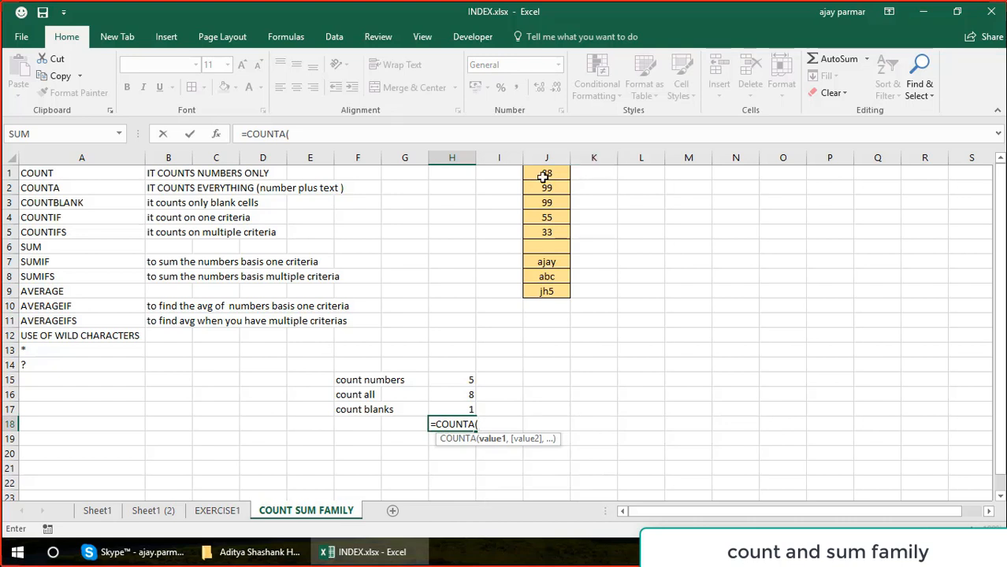
left_click_drag(546, 171, 548, 292)
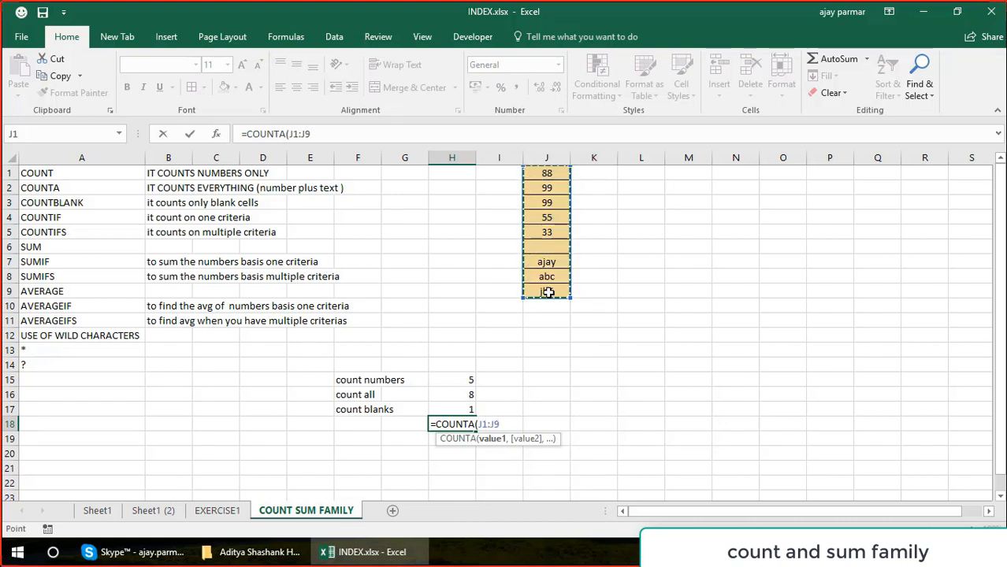
type(")+COUNT")
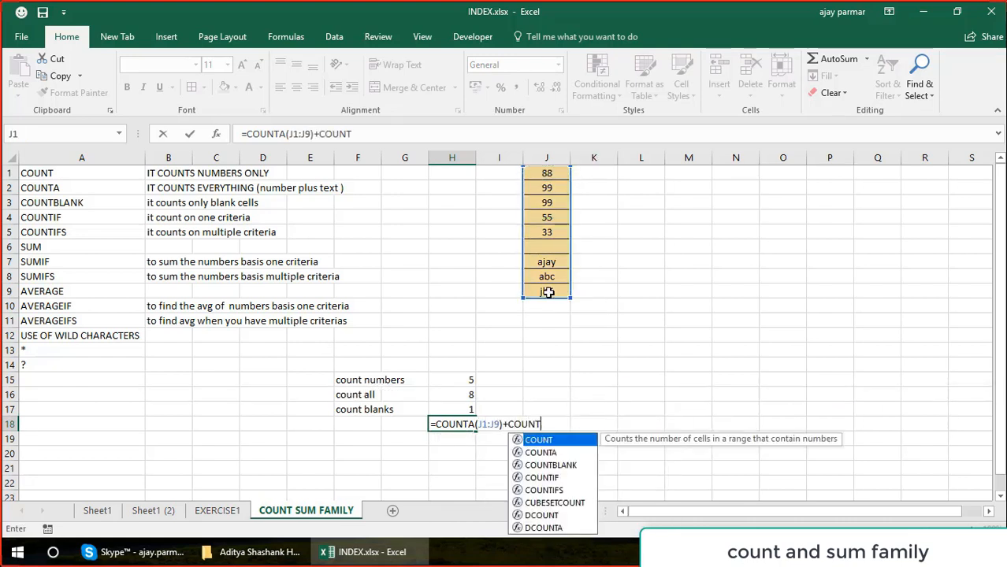
type("BLANK(")
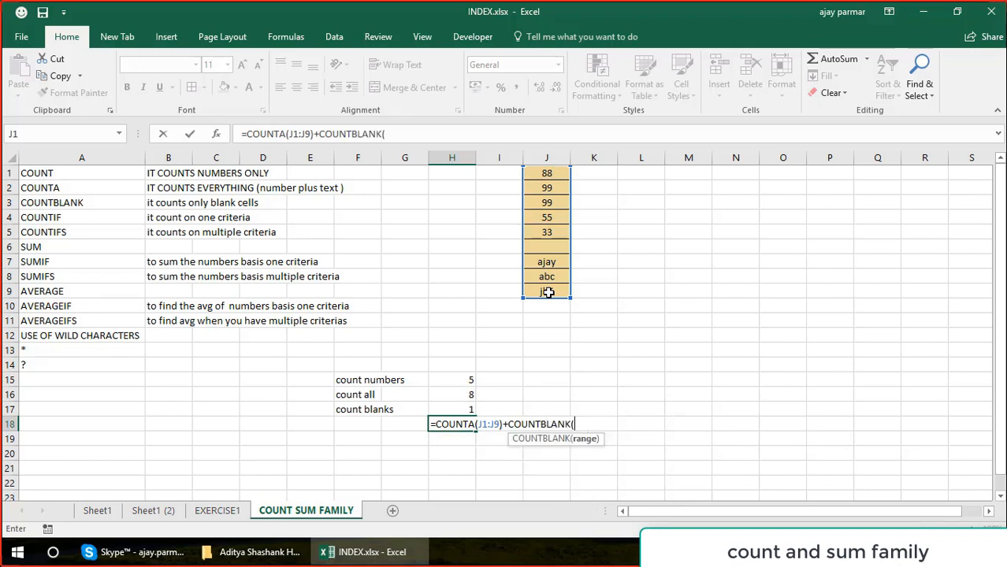
left_click(549, 174)
left_click_drag(548, 174, 550, 291)
type(")")
key("Return")
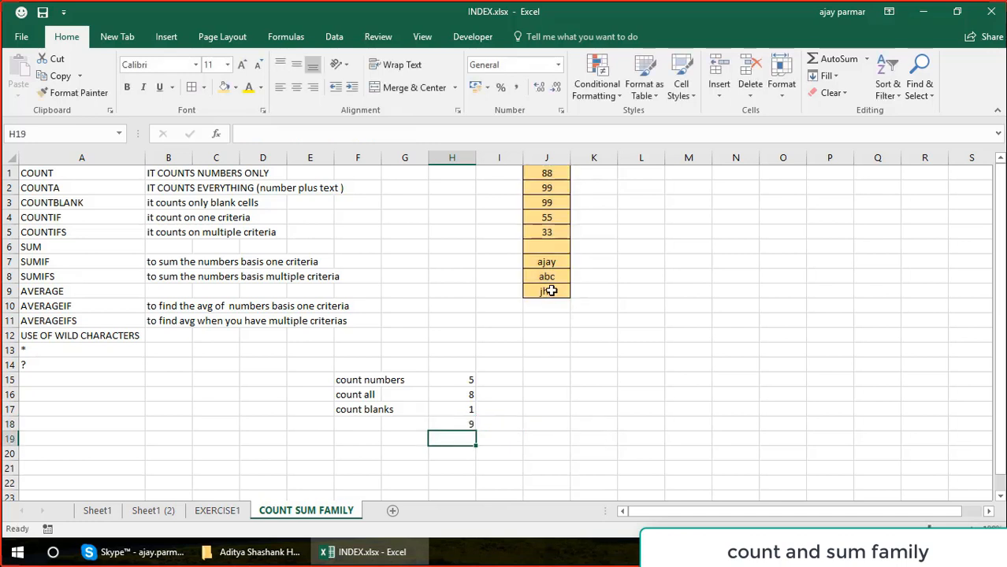
Enter the label "Count all including blanks" in F18 and auto-fit column F to its contents.
key("Up")
key("Left")
key("Left")
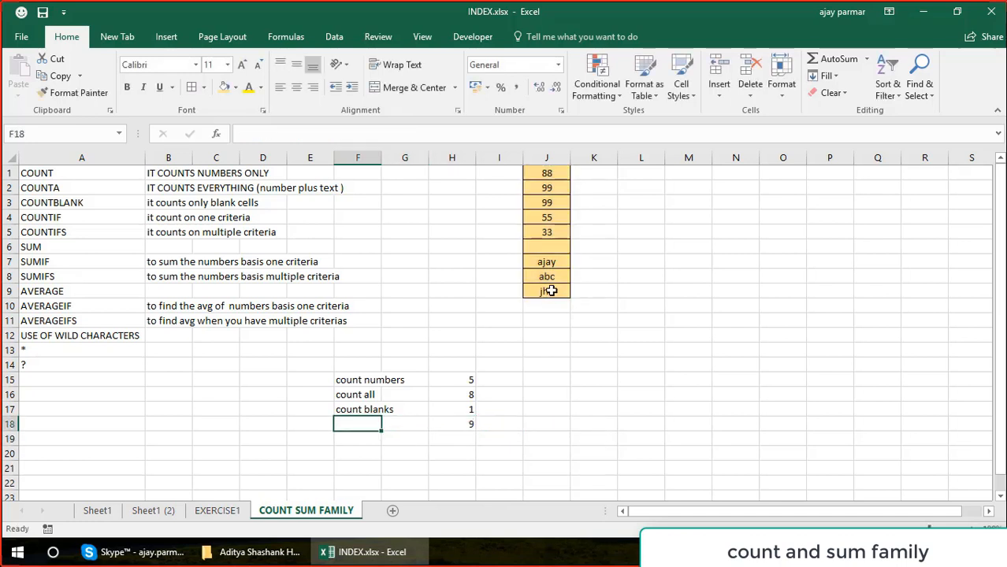
type("Count all")
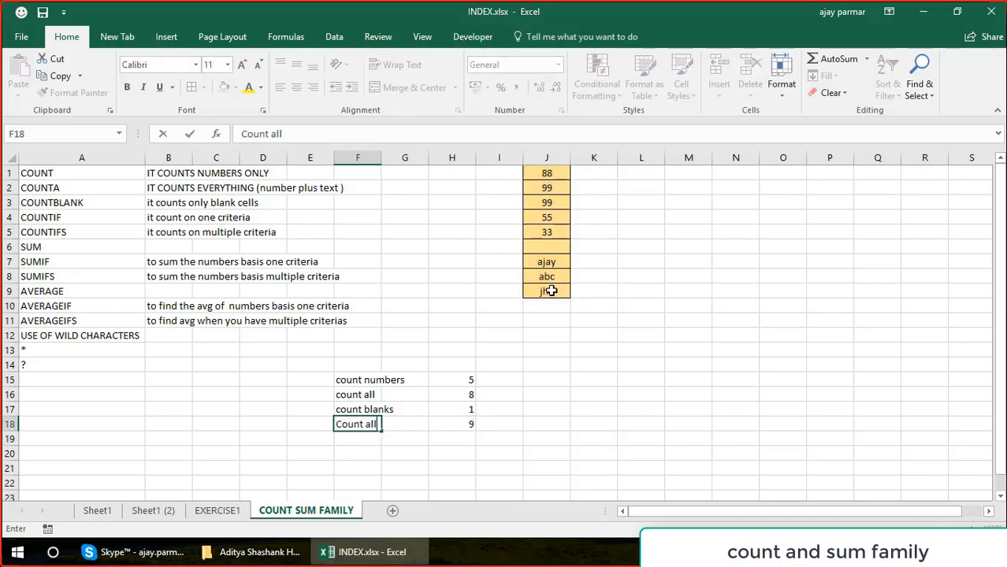
type(" including blanks")
key("Return")
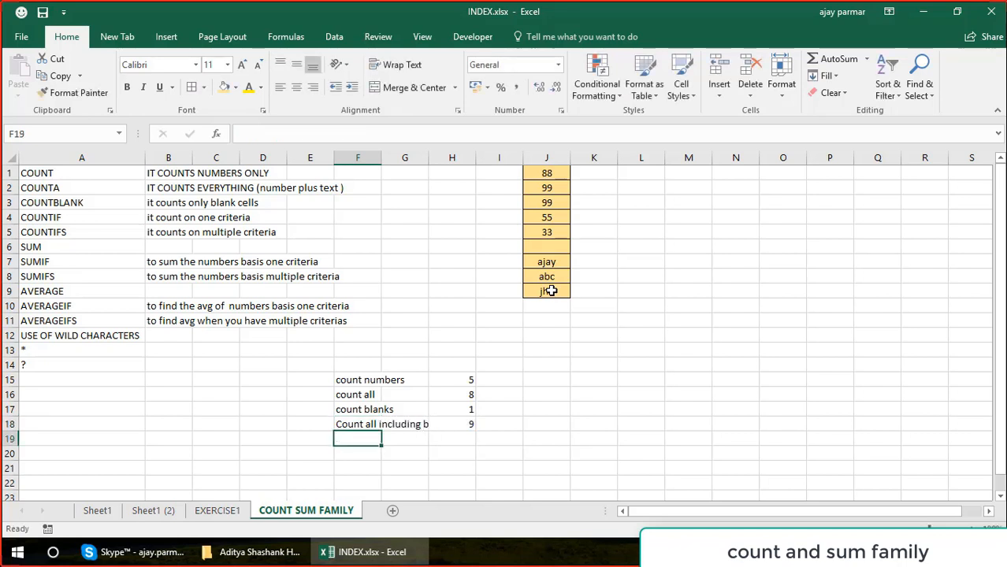
double_click(382, 158)
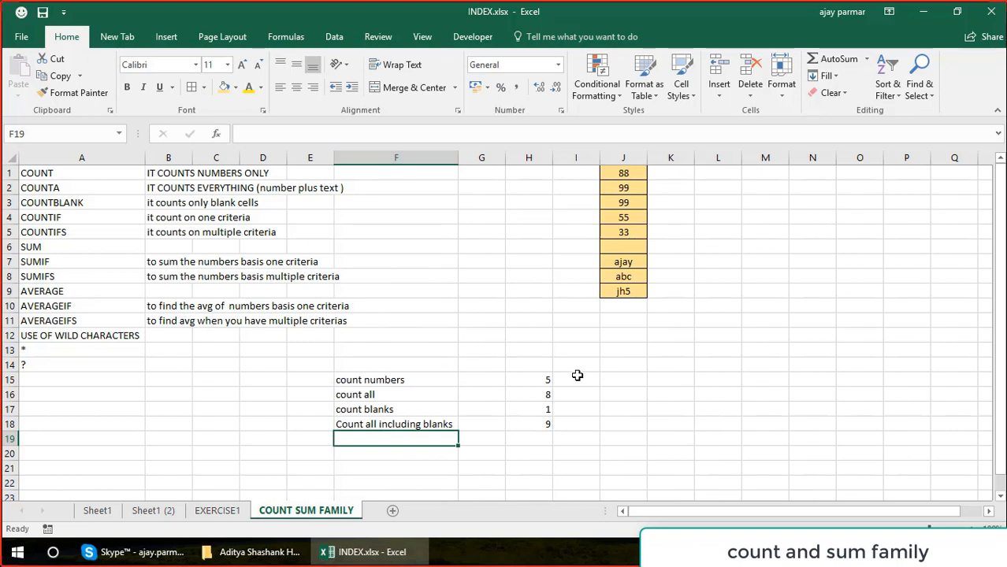
Enter the label "count only text values" in F19.
type("count only ")
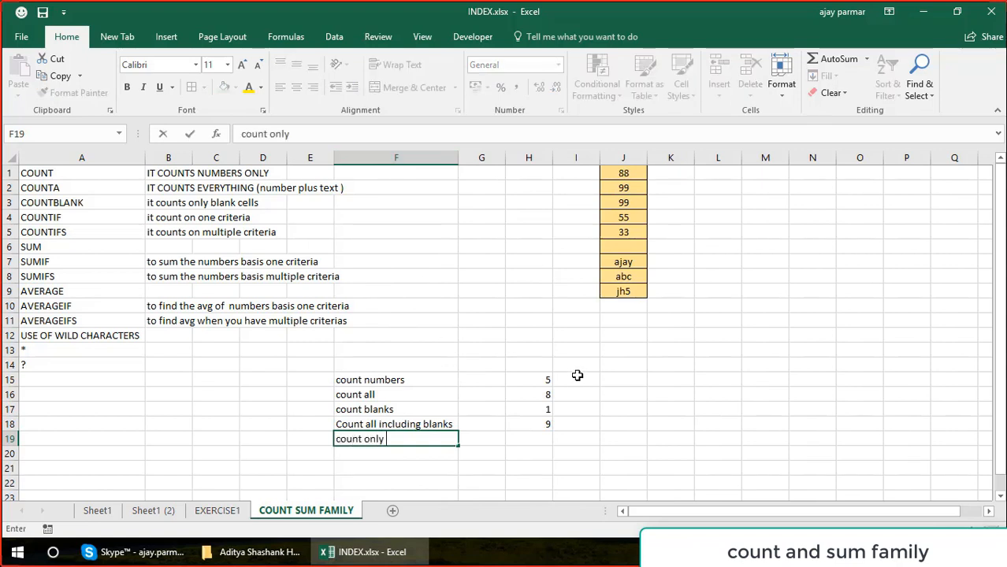
type("text values")
key("Return")
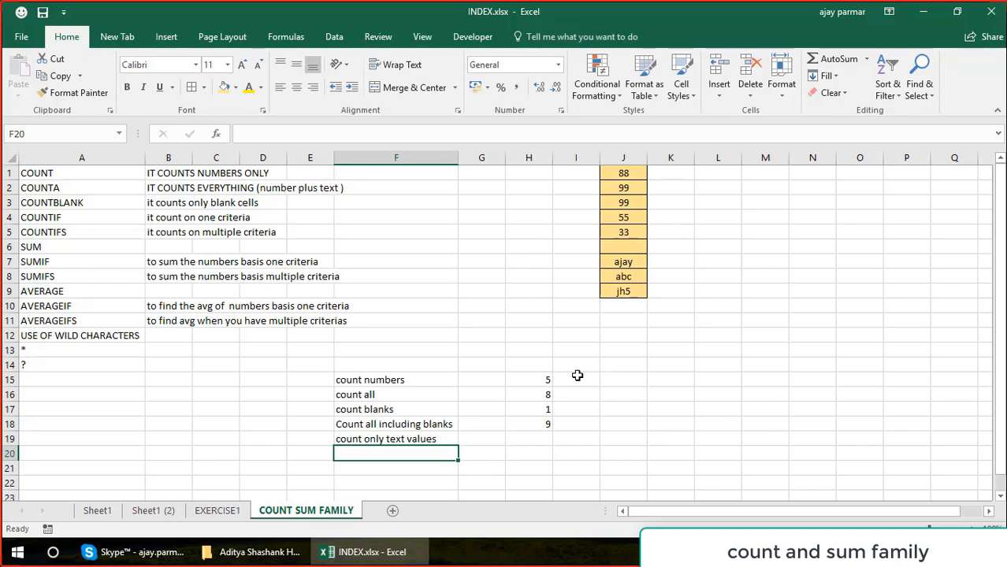
Enter the formula =COUNTA(J1:J9)-COUNT(J1:J9) in H19 for the "count only text values" row.
left_click(540, 436)
type("=ount")
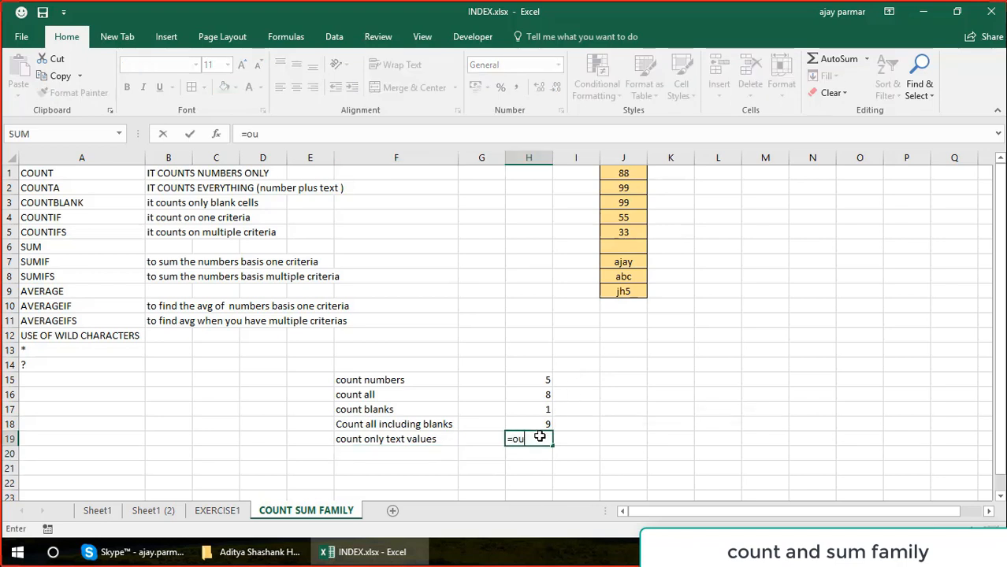
key("BackSpace")
key("BackSpace")
key("BackSpace")
key("BackSpace")
type("counta(")
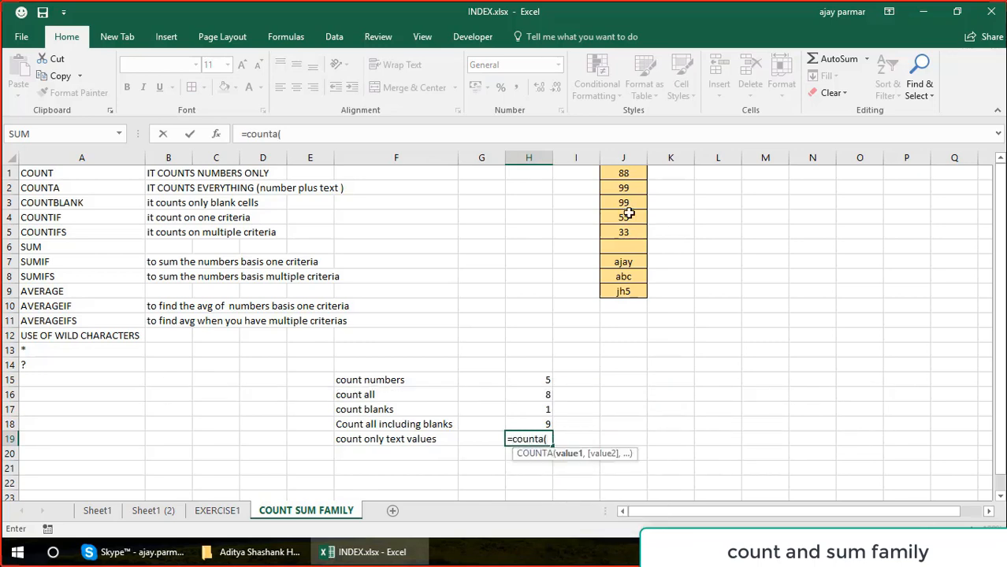
left_click(627, 171)
left_click_drag(630, 291, 630, 291)
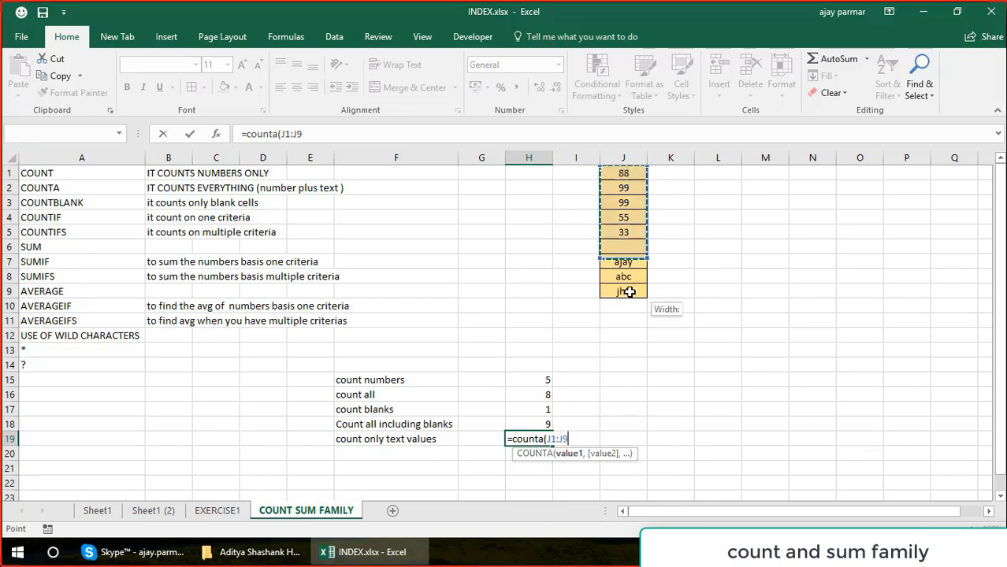
type(")-count(")
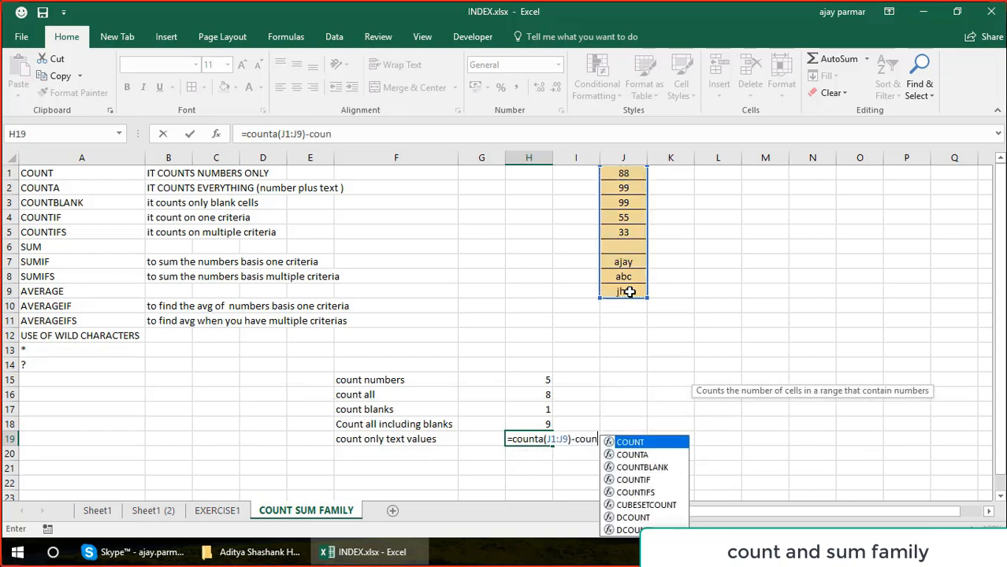
left_click(640, 175)
left_click_drag(630, 268, 627, 291)
type(")")
key("Return")
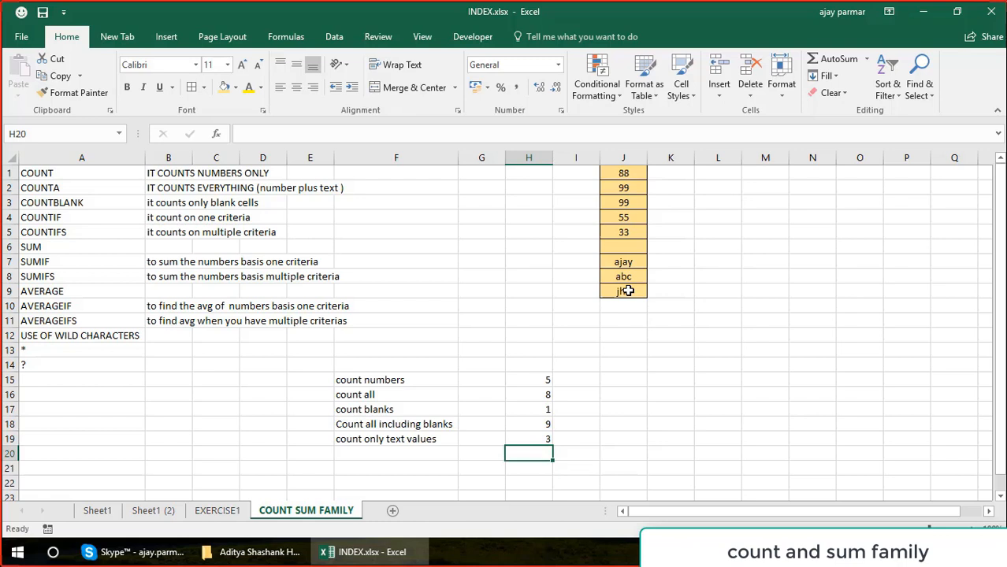
Enter the explanatory note "(num+text)-num" in H20 beneath the text-count formula.
type("num+t")
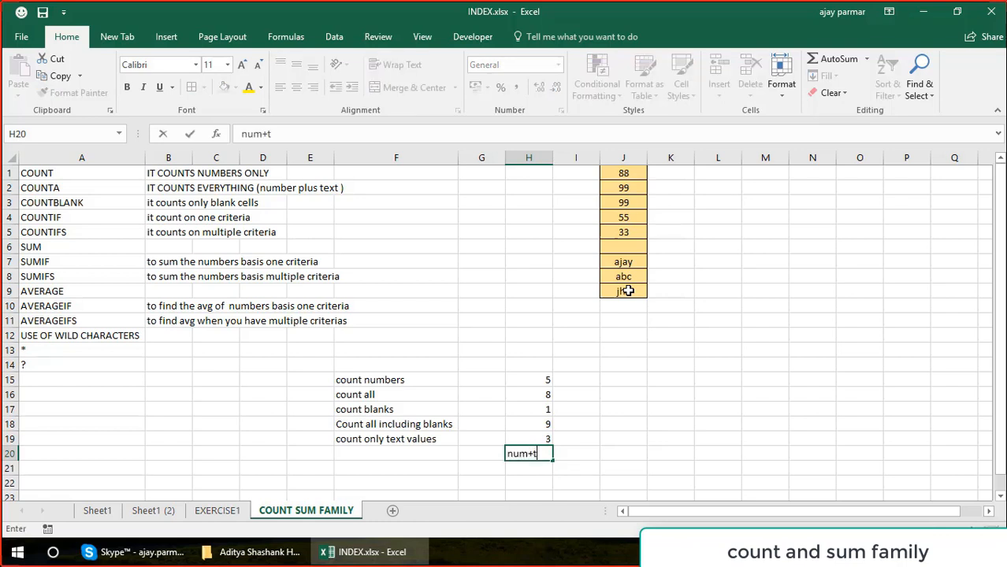
type("ext)-num")
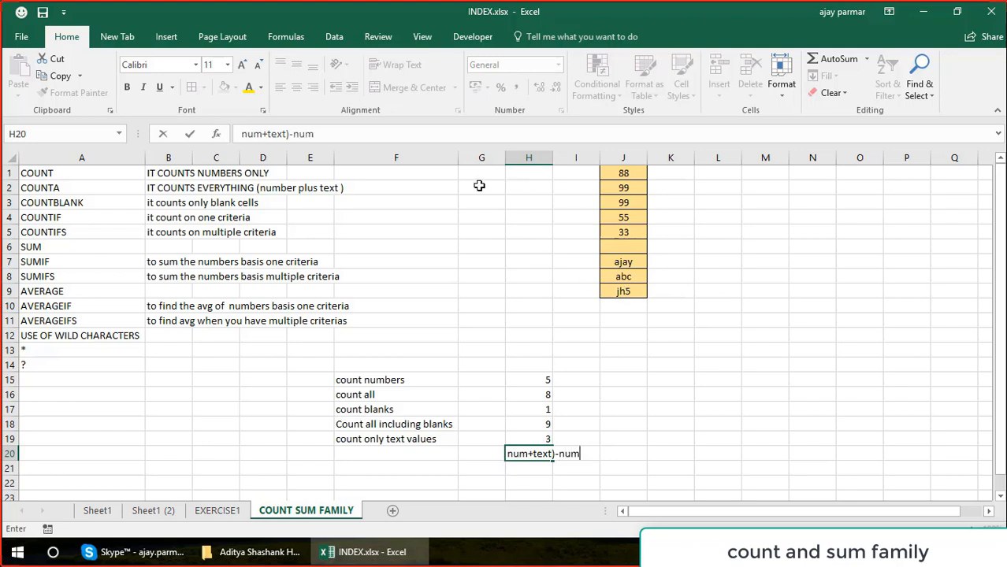
left_click(243, 133)
type("(")
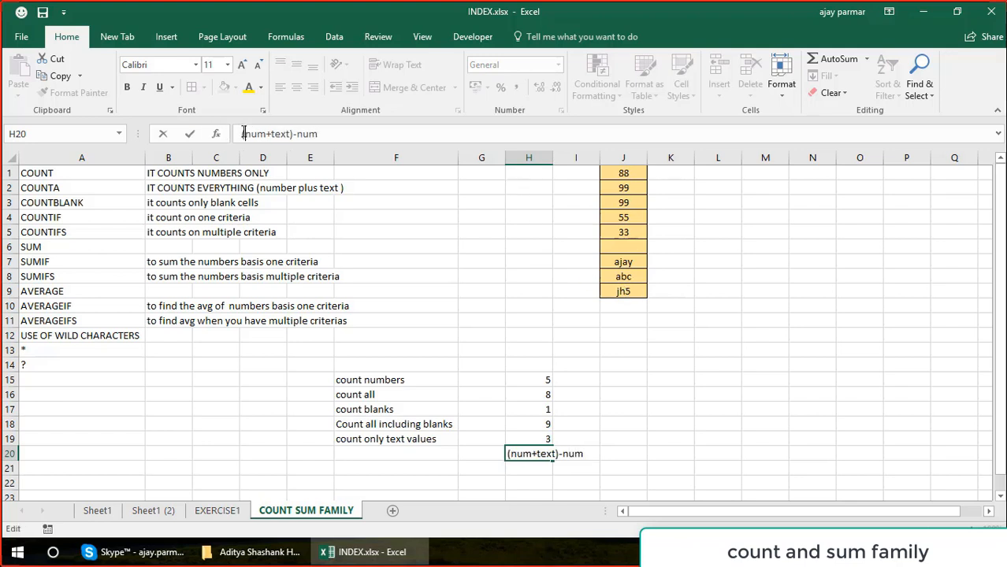
key("Return")
key("Up")
key("Up")
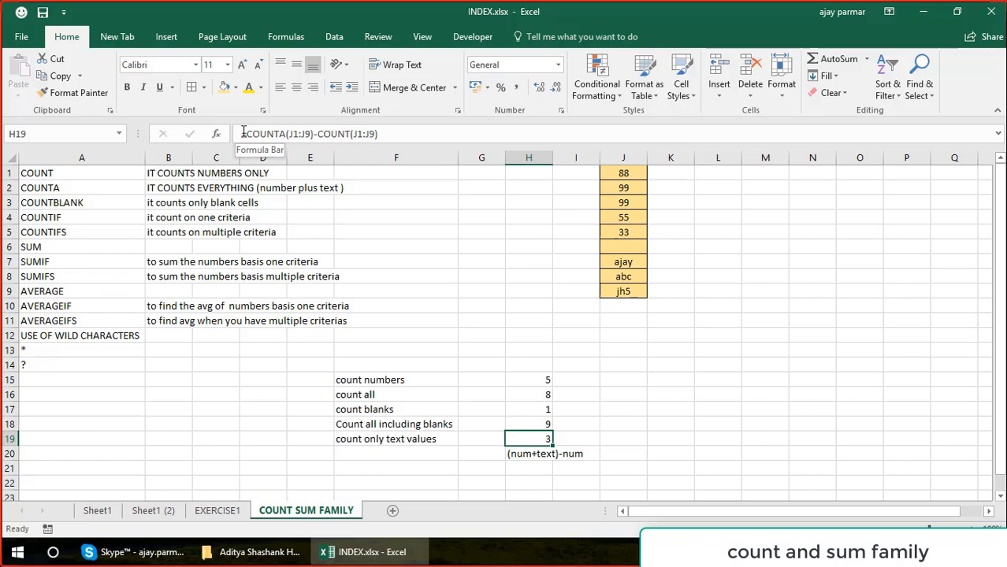
Add a new worksheet after COUNT SUM FAMILY and rename it "countif s".
left_click(392, 513)
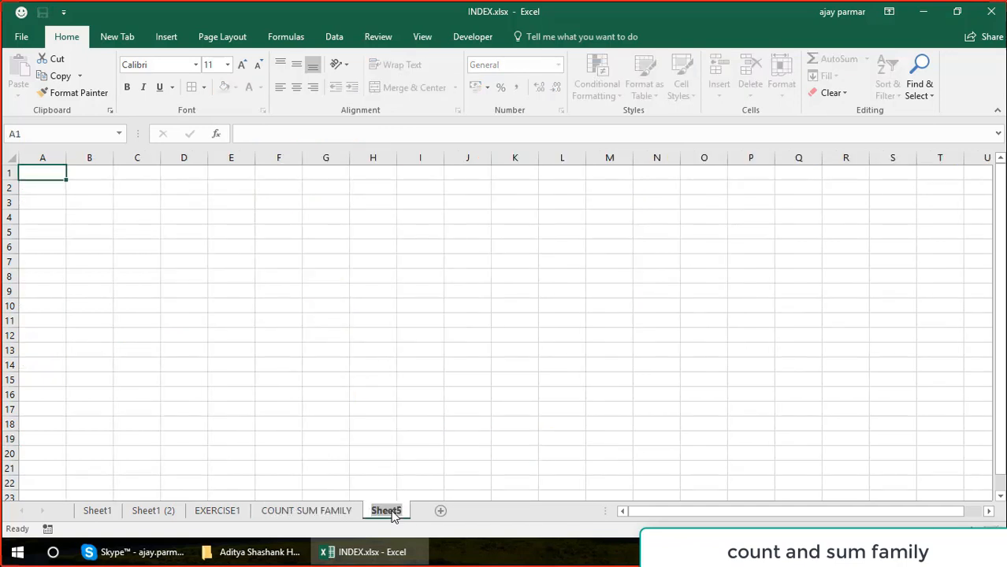
left_click(393, 513)
type("countif s")
left_click(177, 198)
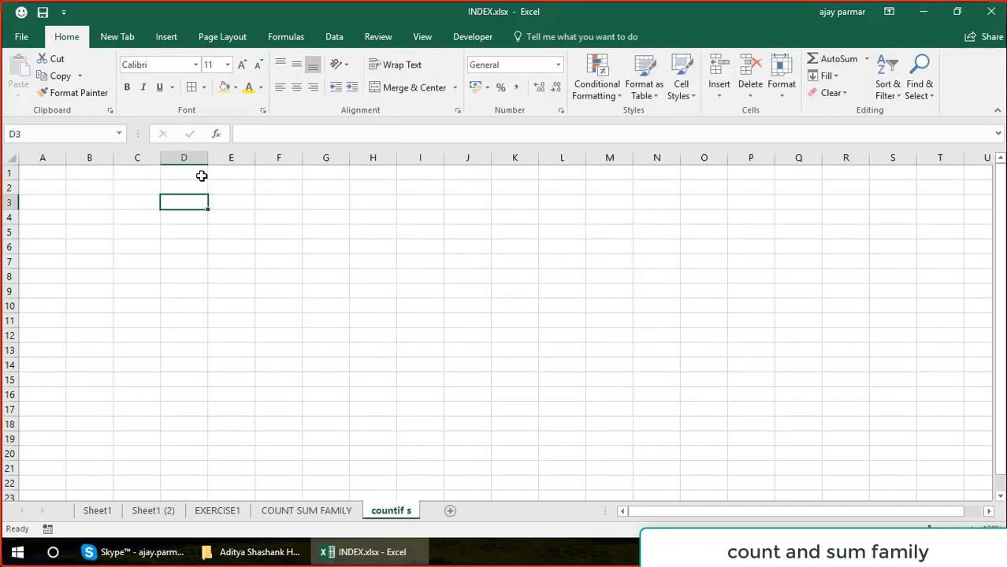
Enter the header BOARD in D1 and the value CBSE in D2 through D5.
left_click(205, 174)
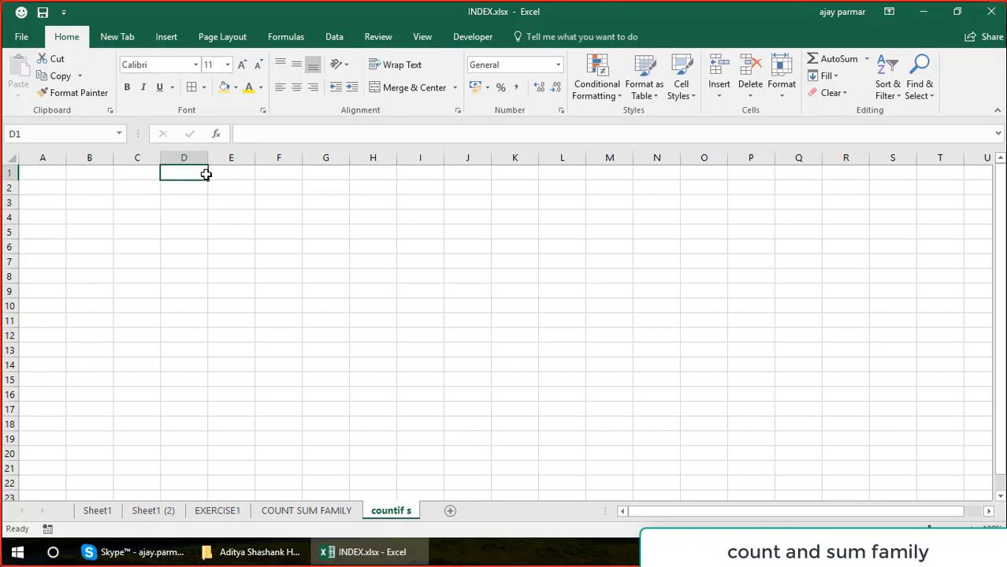
key("Caps_Lock")
type("BOARD")
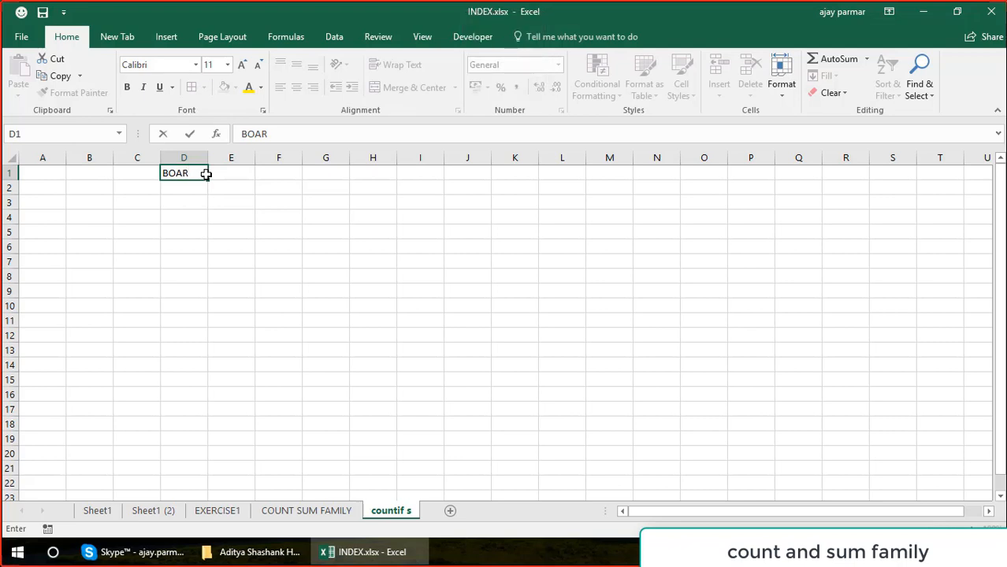
key("Return")
type("CBSE")
key("Return")
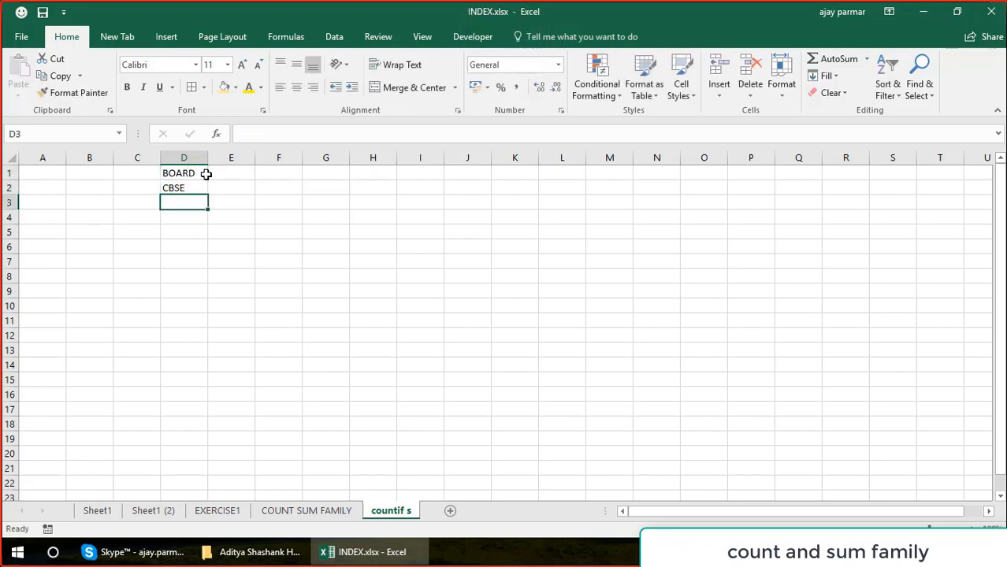
type("CBSE")
key("Return")
type("CBSE")
key("Return")
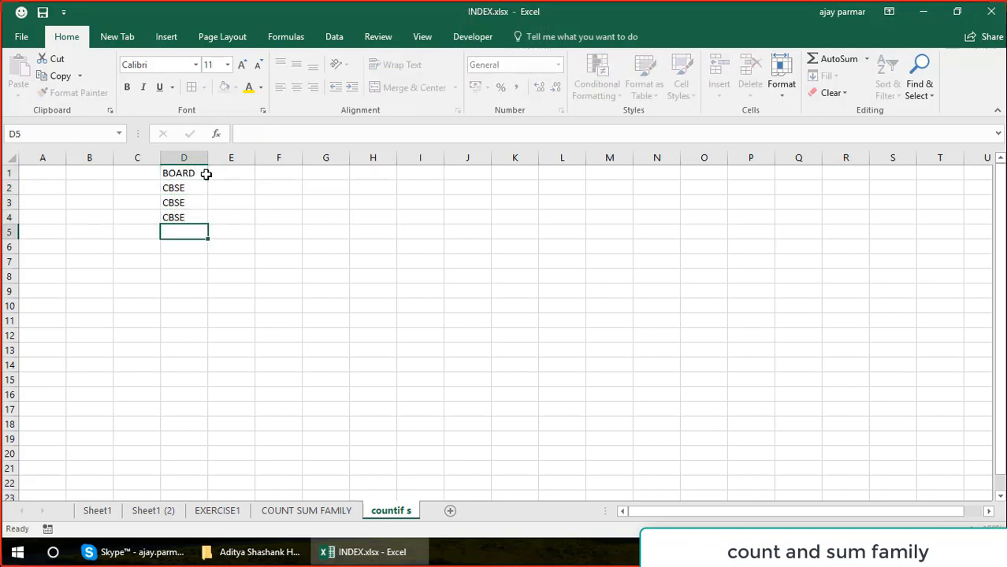
type("CBSE")
key("Return")
Enter ICSE in D6 and D7, and DL in D8 and D9 of the BOARD column.
type("ICSE")
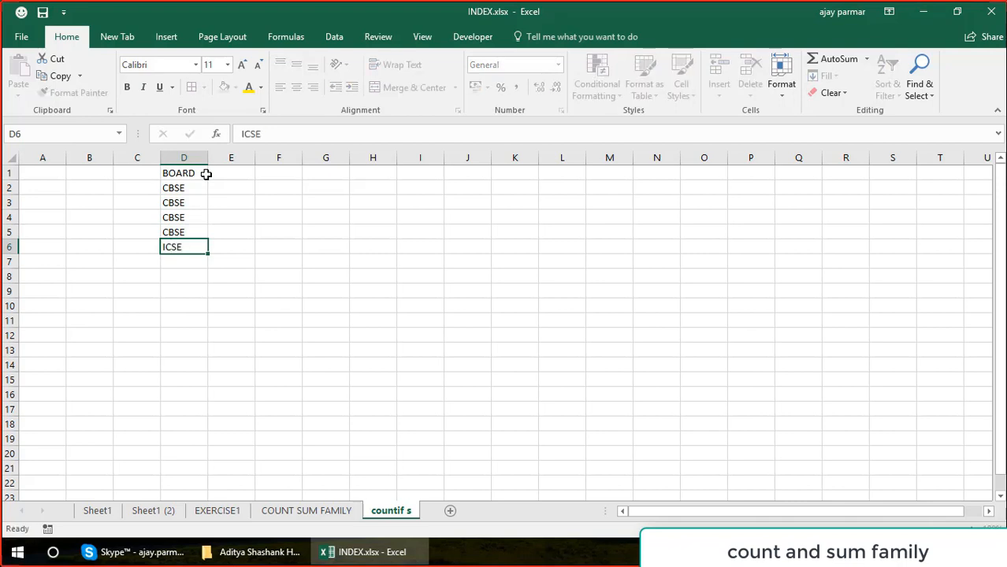
key("Return")
type("C")
key("BackSpace")
key("BackSpace")
type("ICSE")
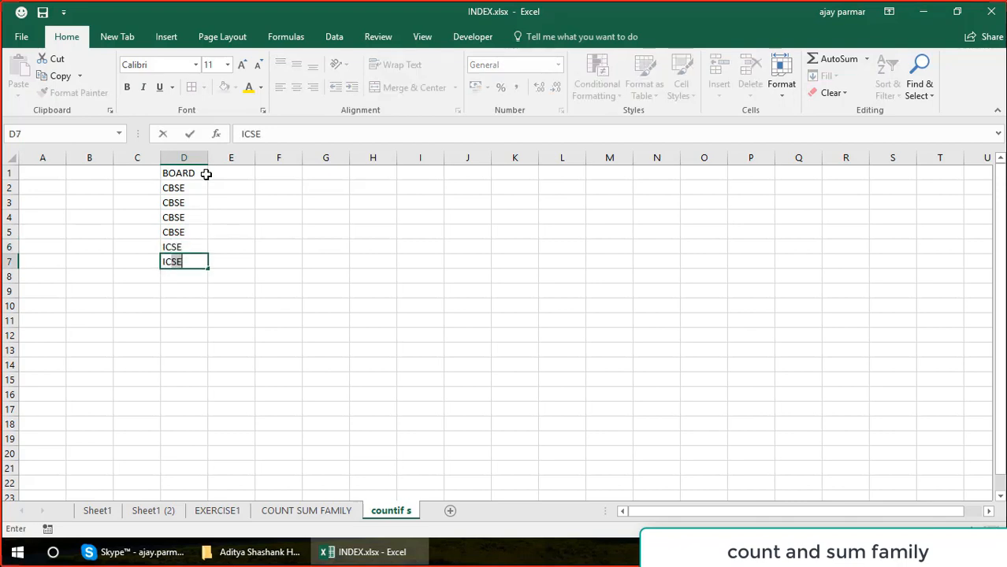
key("Return")
type("DL")
key("Return")
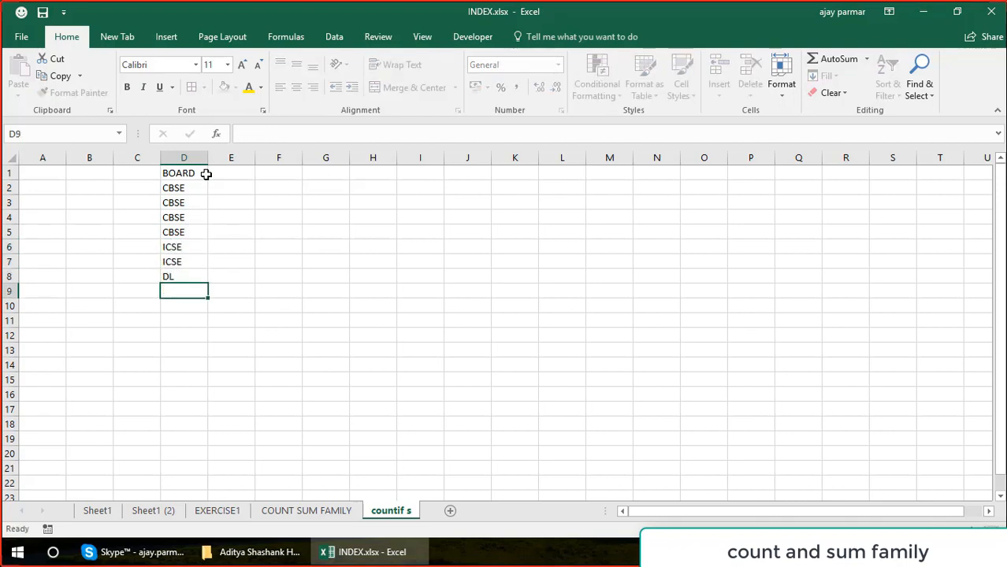
type("DL")
key("Return")
Enter INTL in each cell from D10 through D16 of the BOARD column.
type("INTL")
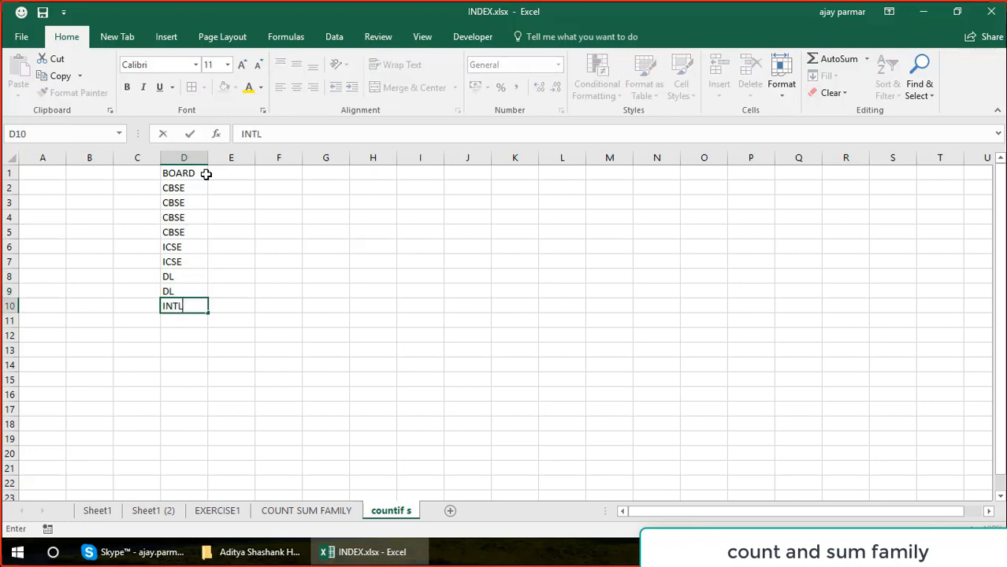
key("Return")
type("INTL")
key("Return")
type("INTL")
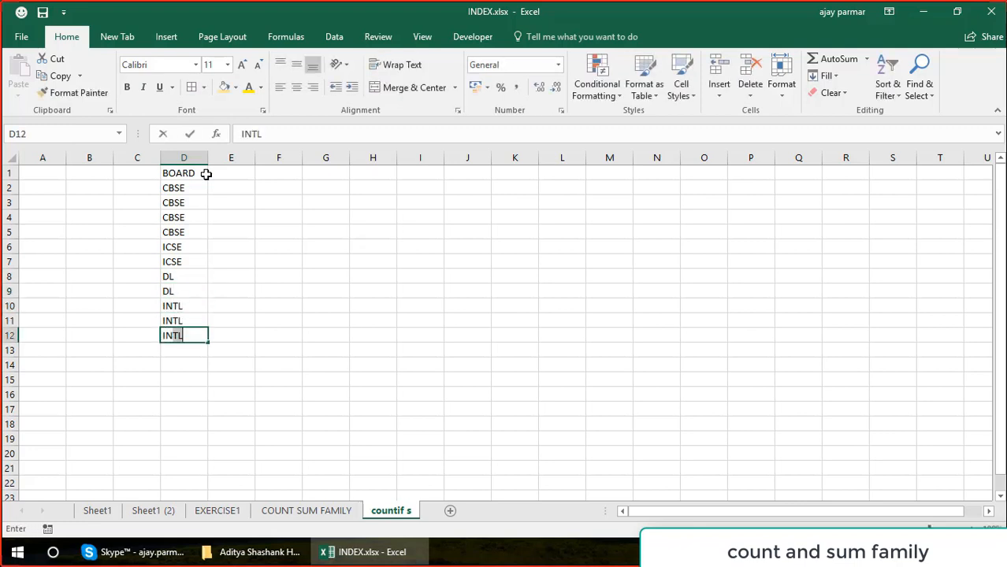
key("Return")
type("INTL")
key("Return")
type("INTL")
key("Return")
type("INTL")
key("Return")
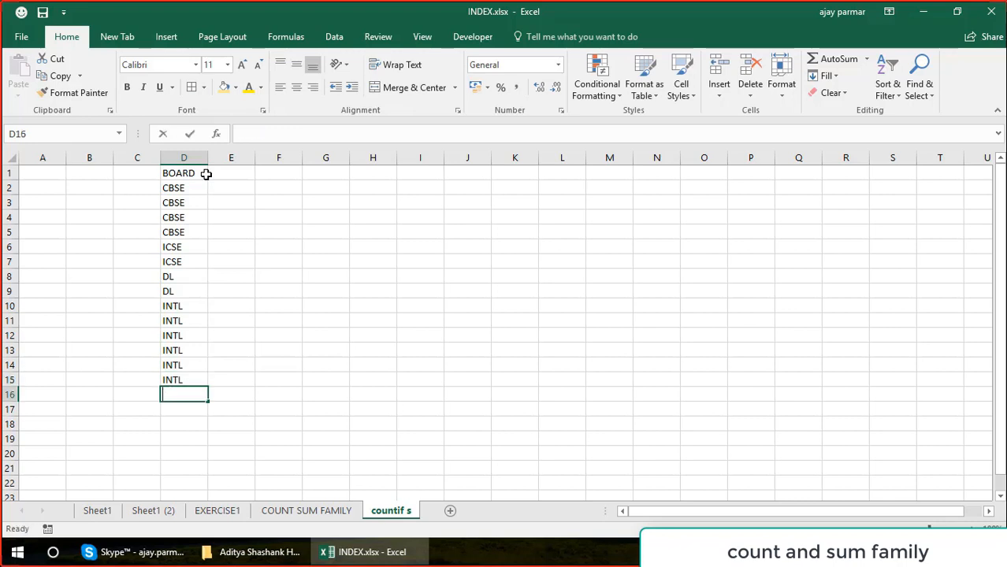
type("INTL")
key("Return")
Enter CBSE in D17 and D18 to complete the BOARD column.
type("CBSE")
key("Return")
type("CBSE")
key("Return")
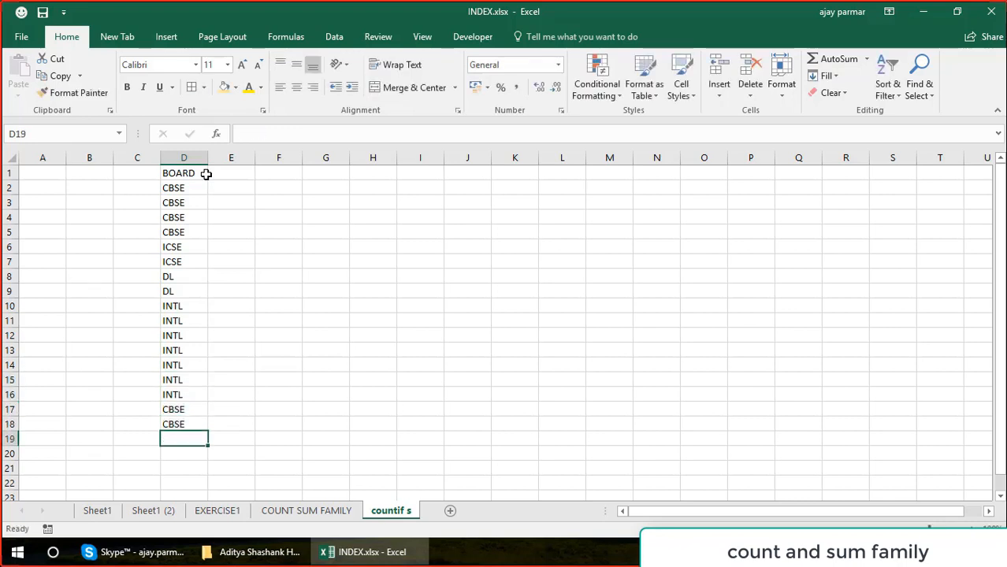
Enter the header YEAR in E1, 1999 in E2 and the formula =E2+1 in E3.
left_click(232, 175)
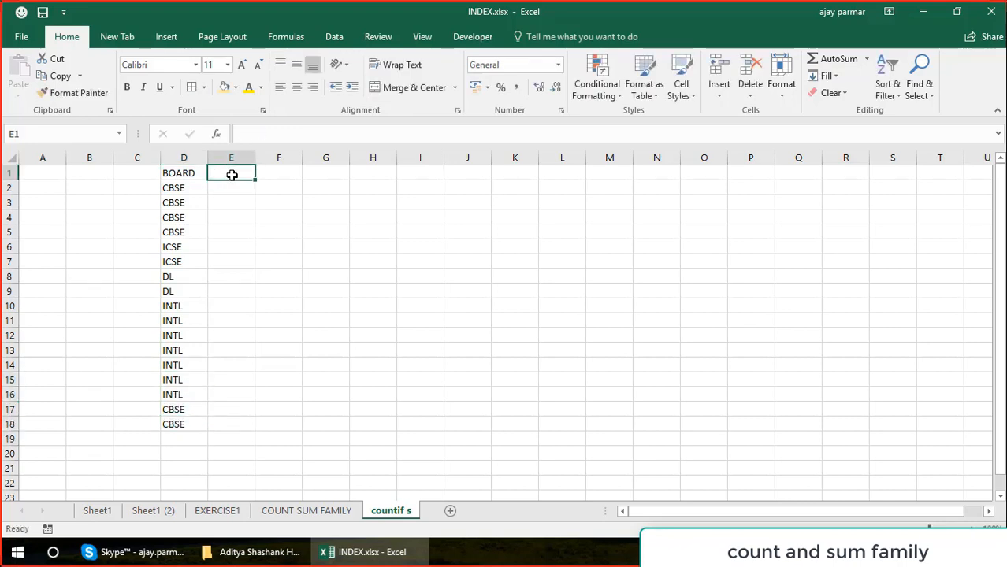
type("YEAR")
key("Return")
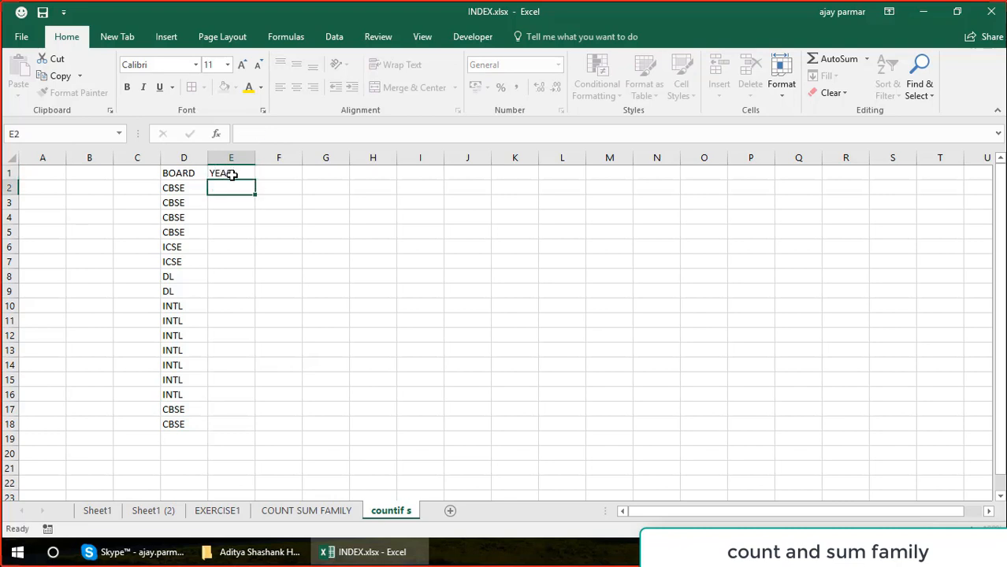
type("1999")
key("Return")
type("=E2+!")
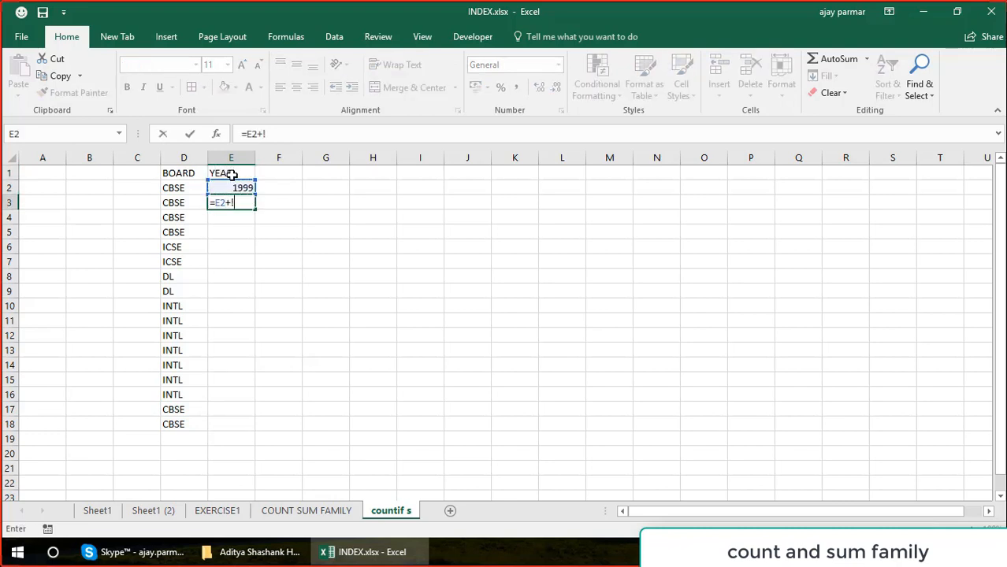
key("Return")
key("Return")
type("1")
key("Return")
Fill the year formula from E3 down to E18, the last row of the BOARD data.
key("Left")
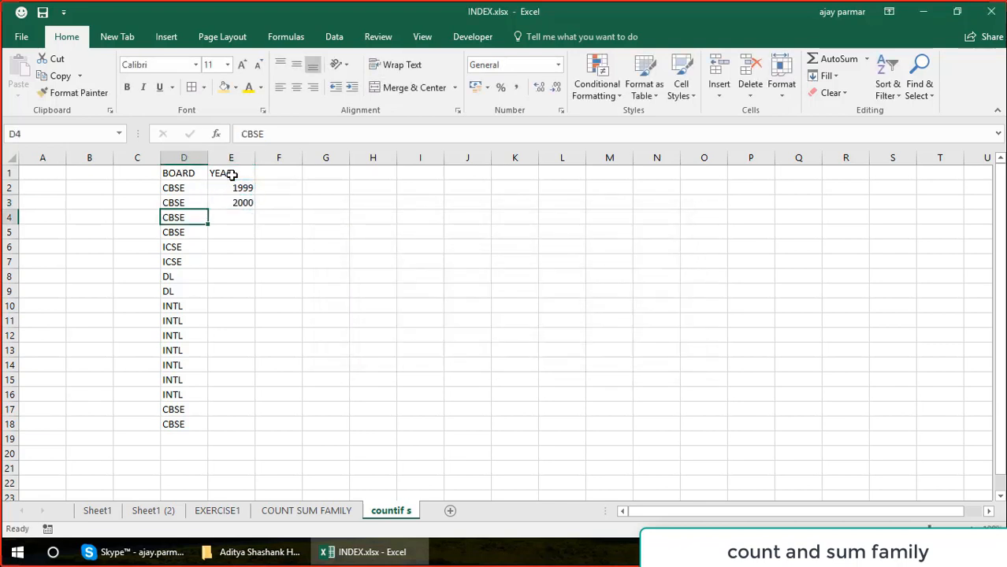
key("ctrl+Down")
key("Right")
key("ctrl+shift+Up")
key("ctrl+d")
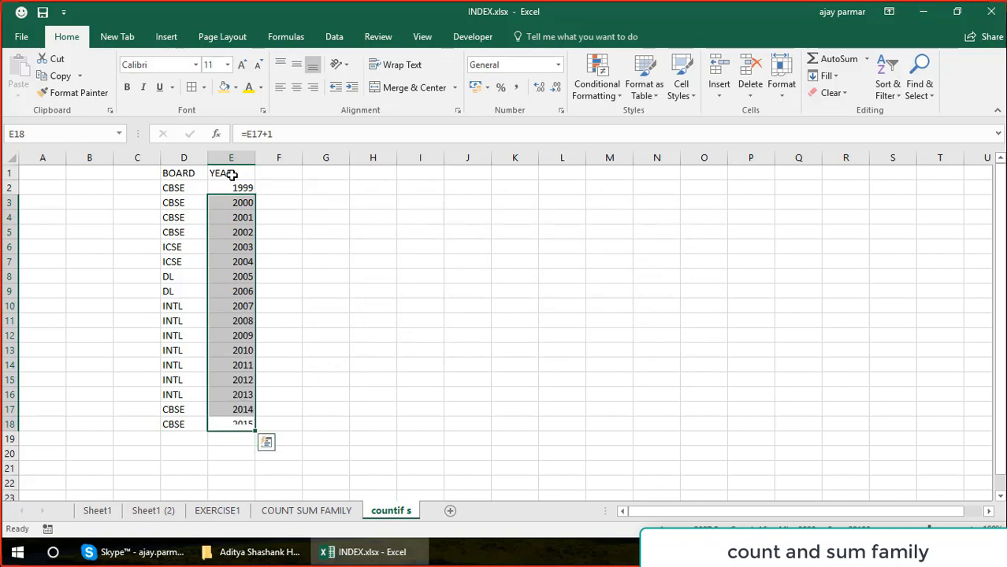
Enter the header ENROLLED in F1 and widen column F to well beyond the header text.
key("ctrl+Up")
key("Right")
type("EN")
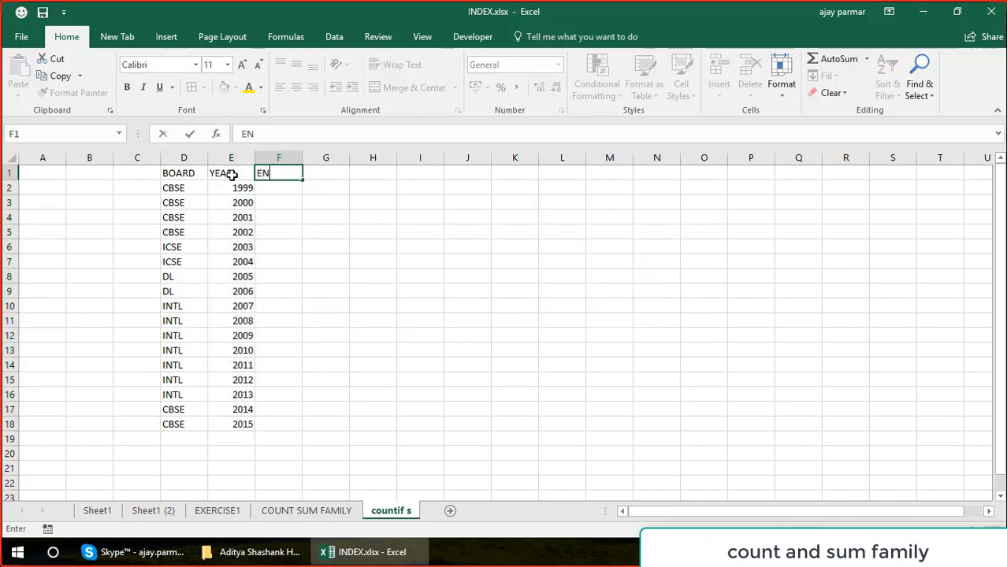
type("RIOLLED")
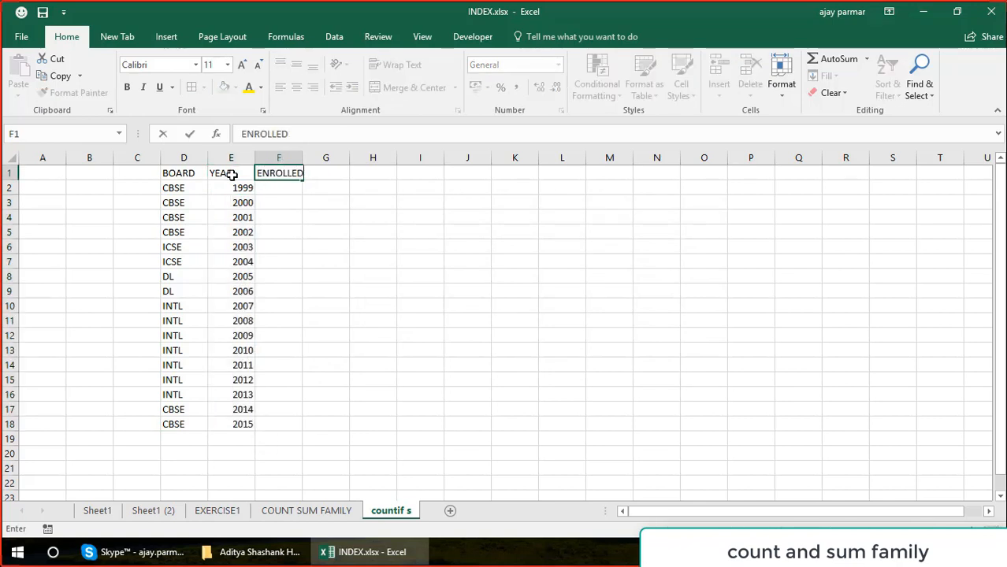
key("Return")
left_click_drag(302, 157, 359, 169)
Enter 2000 in F2 and the formula =F2+300 in F3 of the ENROLLED column.
type("2000")
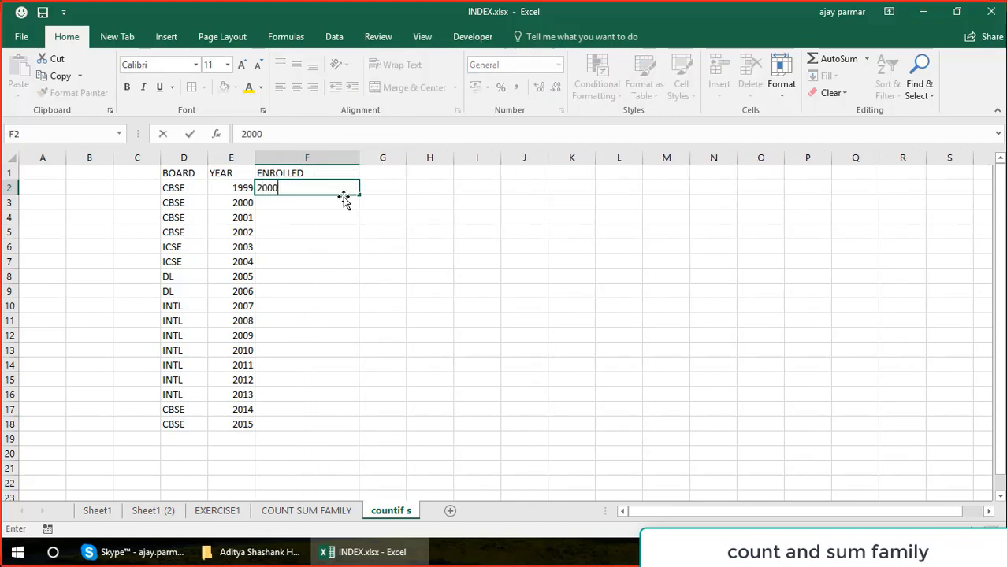
key("Return")
type("=")
left_click(345, 191)
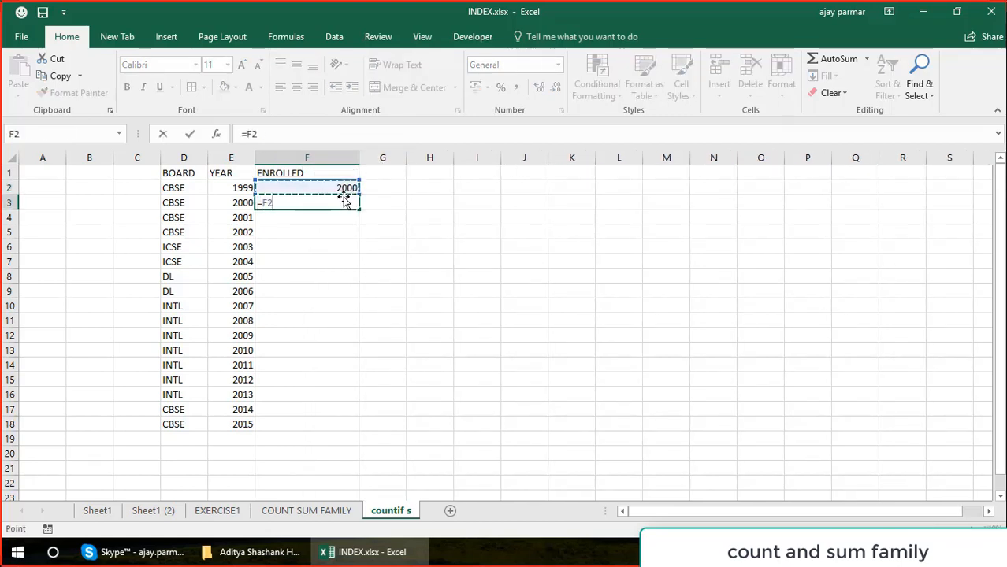
type("+300")
key("Return")
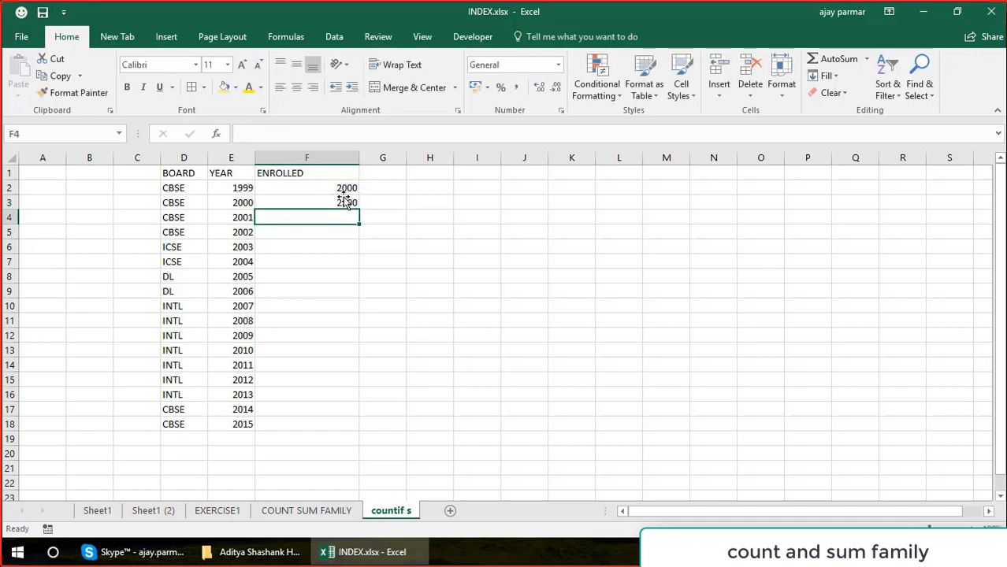
Fill the enrolment formula from F3 down to F18, and select G1 beside the ENROLLED header.
key("Left")
key("ctrl+Down")
key("Right")
key("ctrl+Up")
key("Left")
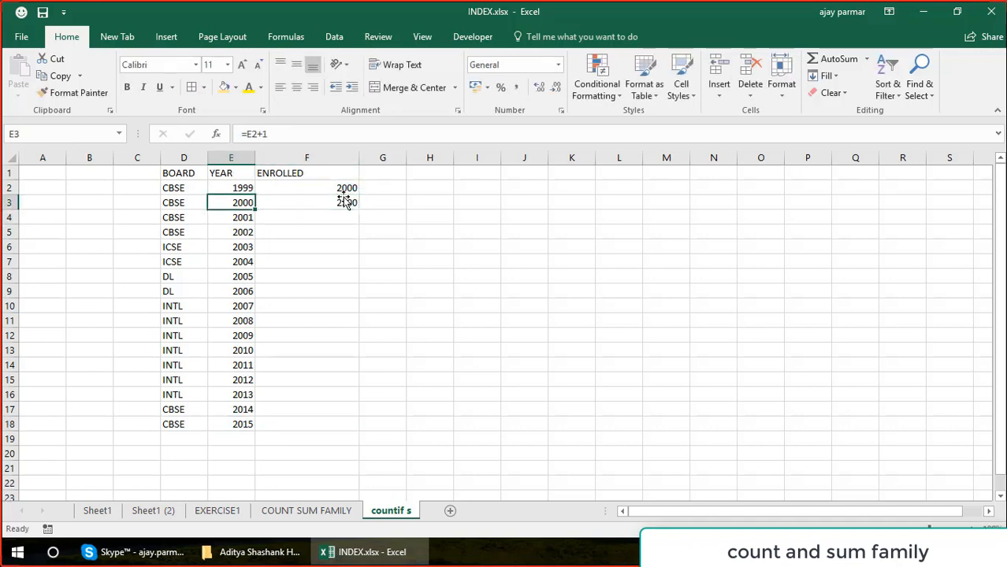
key("ctrl+Down")
key("Right")
key("ctrl+shift+Up")
key("ctrl+v")
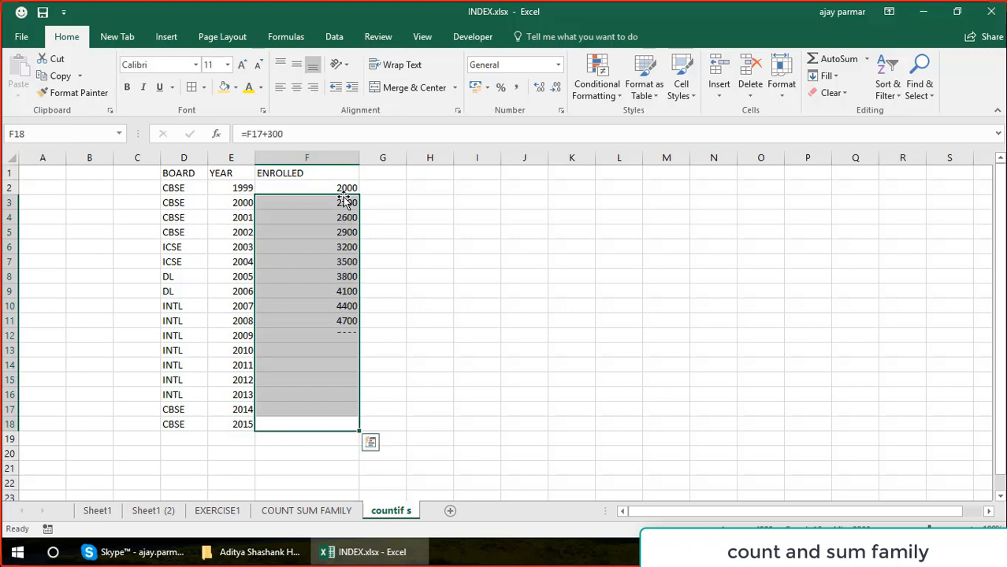
left_click(380, 171)
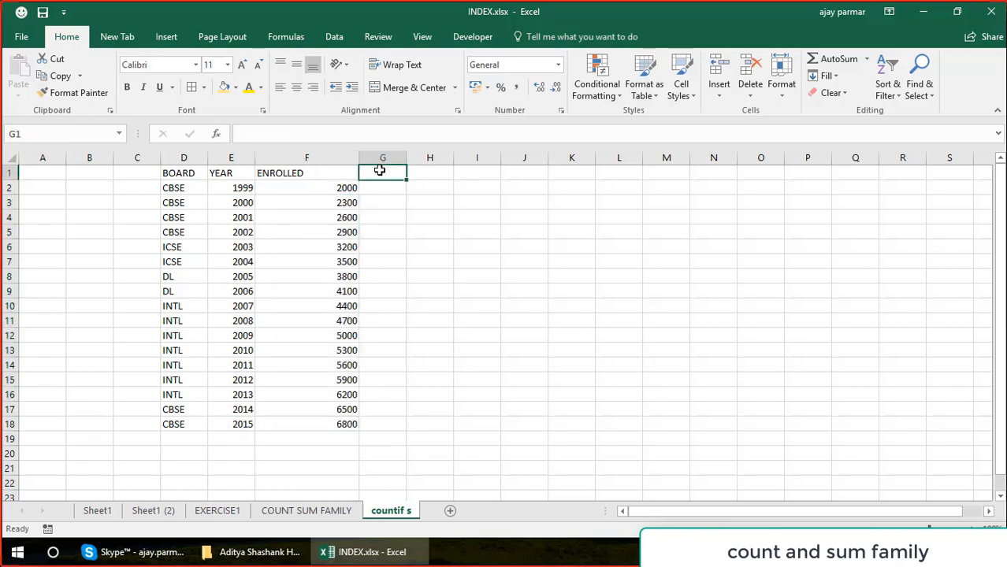
Enter the header PASSED in G1 and the formula =F2*90% in G2.
type("PA")
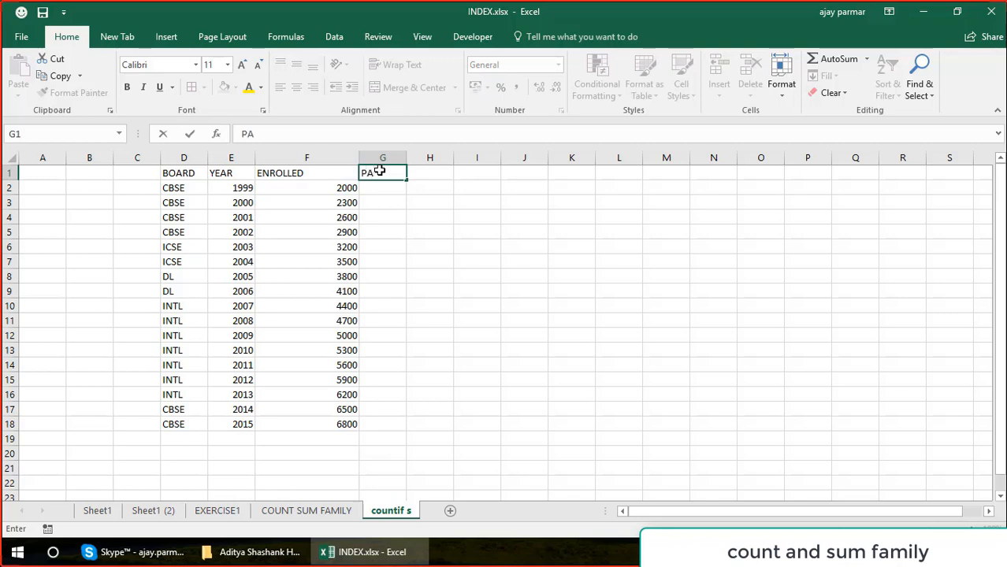
type("SSED")
key("Return")
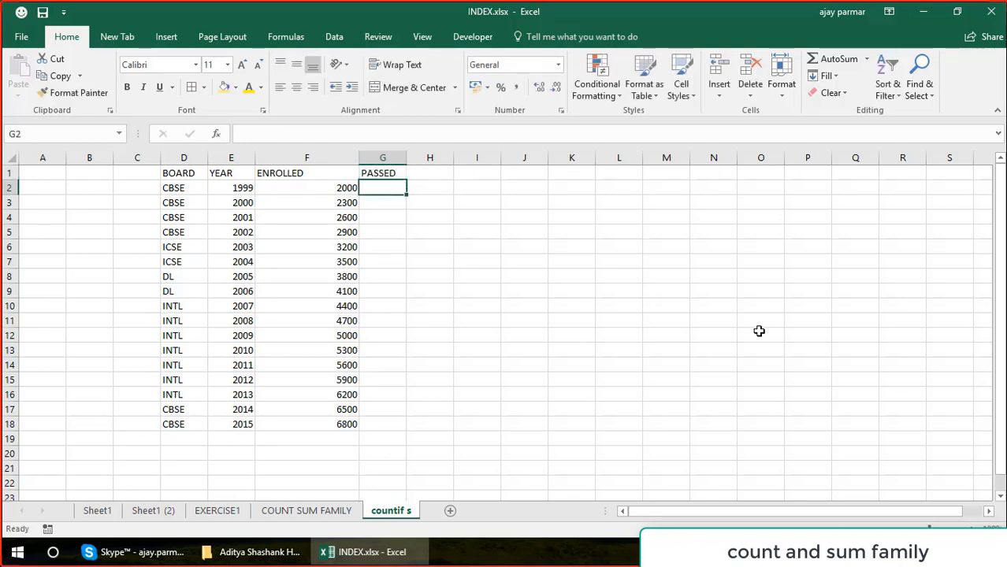
type("=")
key("Left")
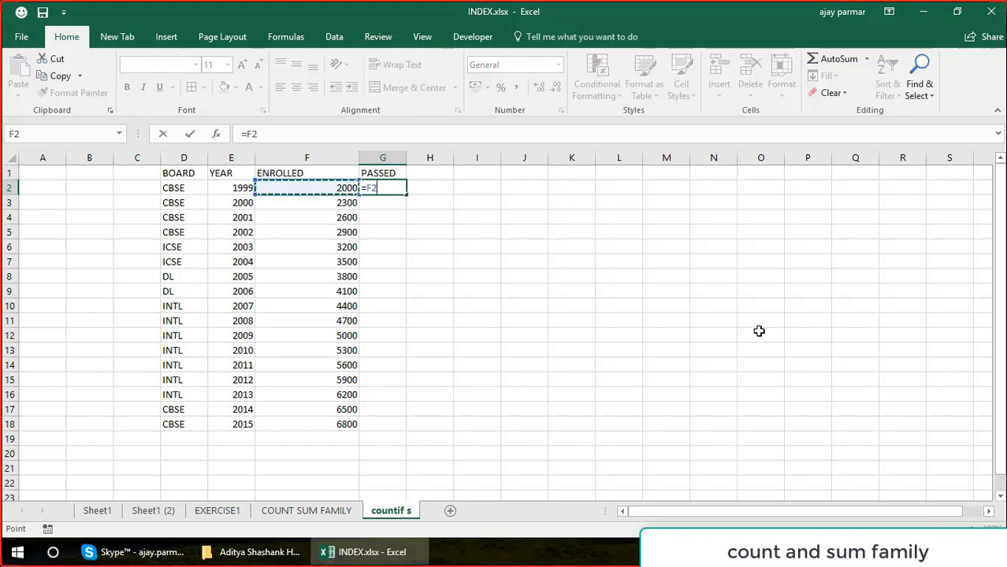
type("*90%")
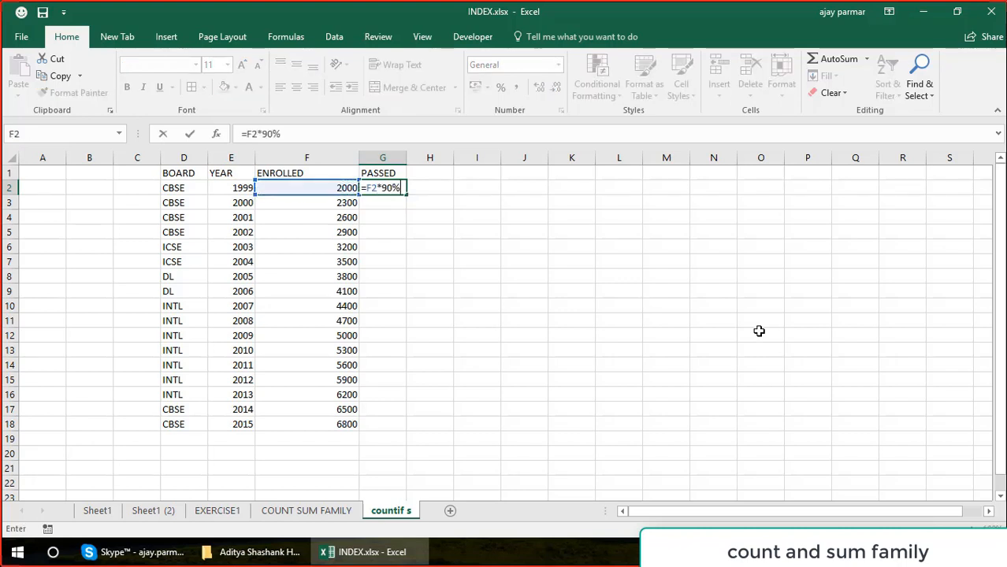
key("Return")
Fill the PASSED formula from G2 down to G18, the last row of the enrolment data.
key("Left")
key("ctrl+Down")
key("Right")
key("ctrl+shift+Up")
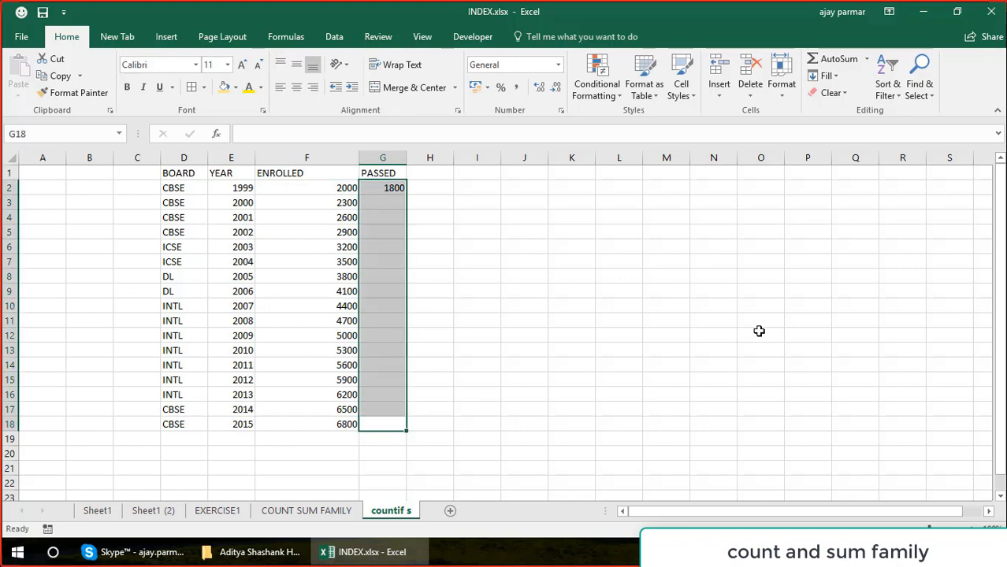
key("ctrl+d")
key("Down")
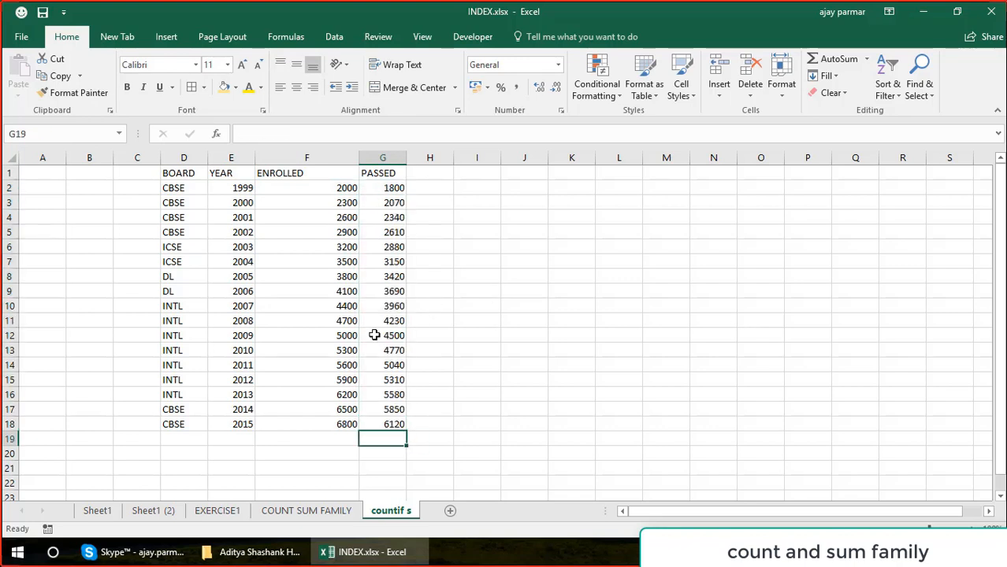
Change the percentage in the PASSED formula of G12 to 70%.
left_click(374, 335)
left_click(274, 133)
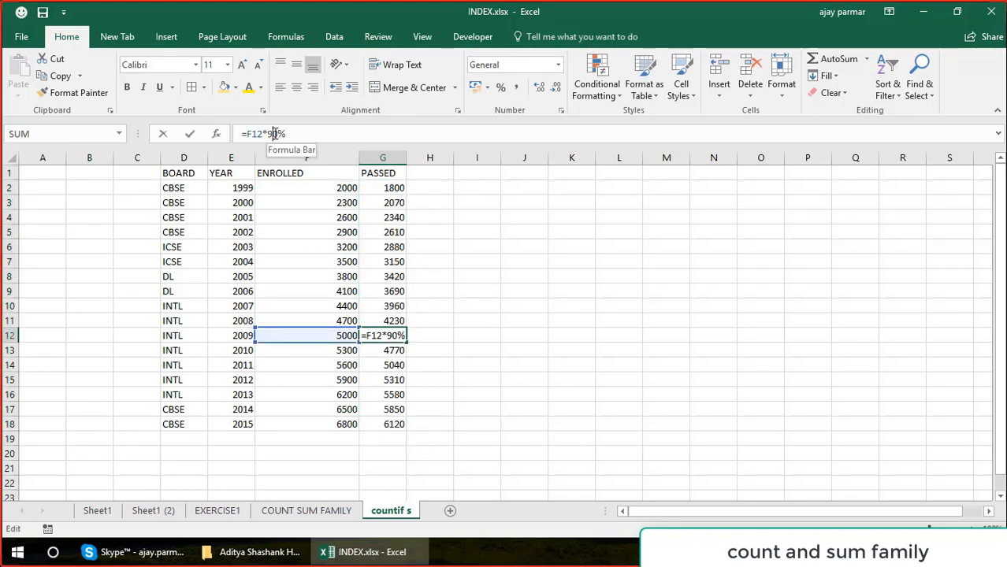
key("BackSpace")
type("7")
key("Return")
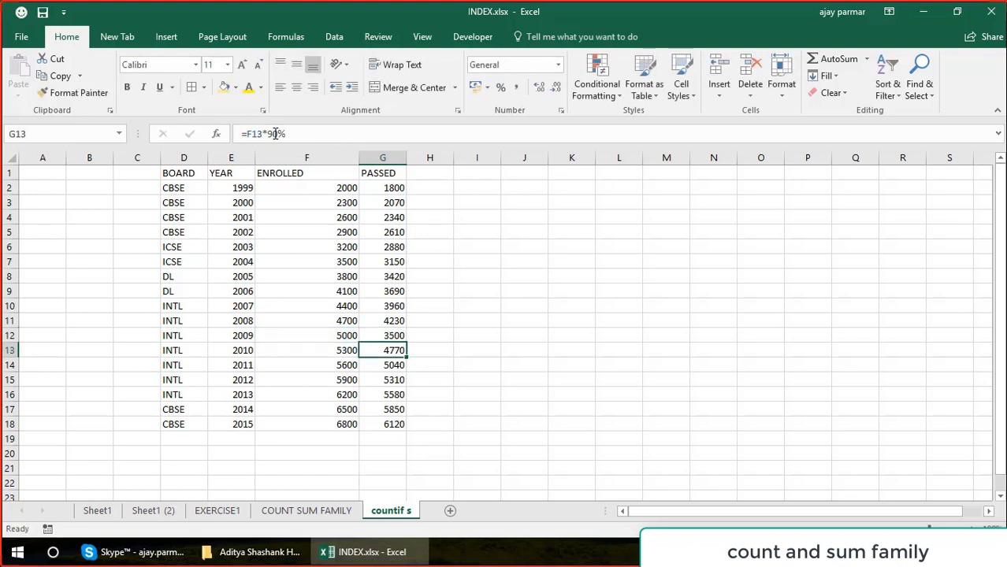
Change the percentage in the PASSED formulas of G13 and G16 to 80%.
left_click(275, 134)
key("BackSpace")
type("8")
key("Return")
key("Return")
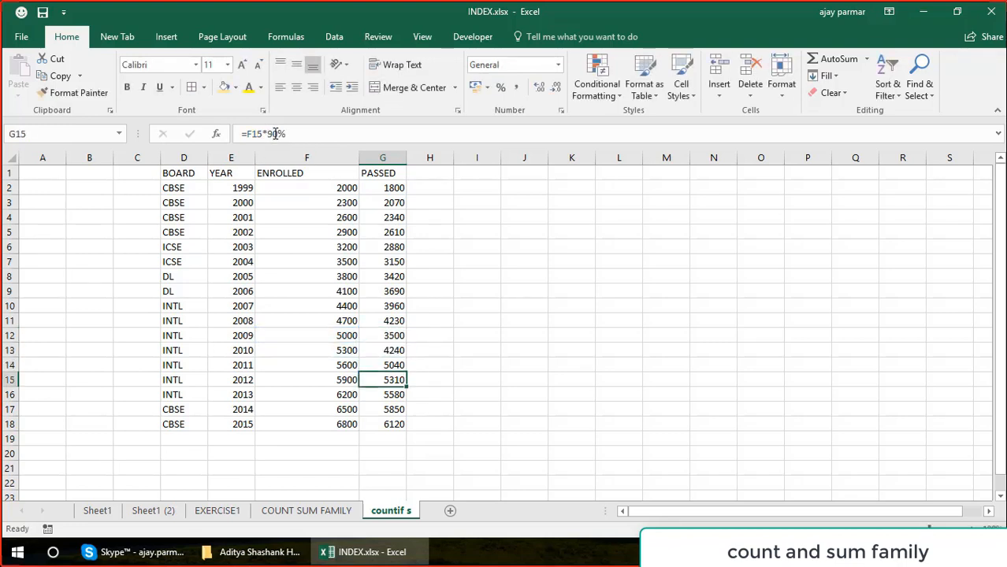
key("Return")
left_click(275, 134)
key("BackSpace")
type("80")
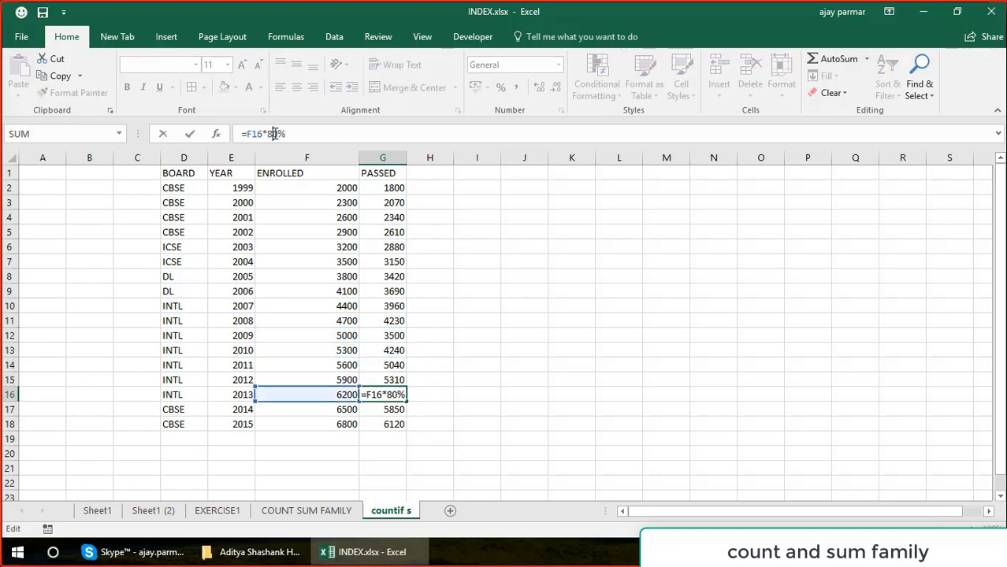
key("Return")
Replace the PASSED formula in G17 with the value 4999.
type("2")
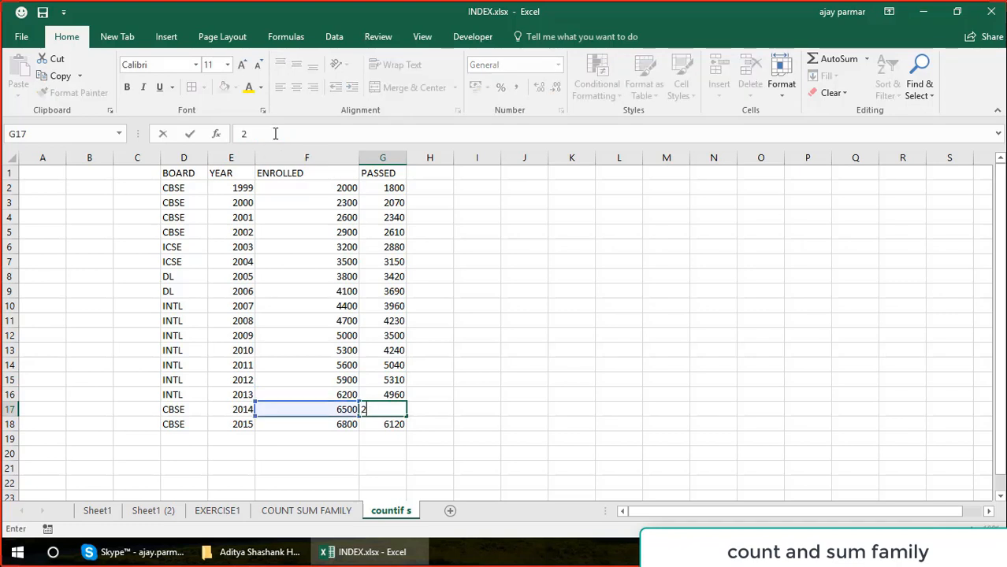
key("BackSpace")
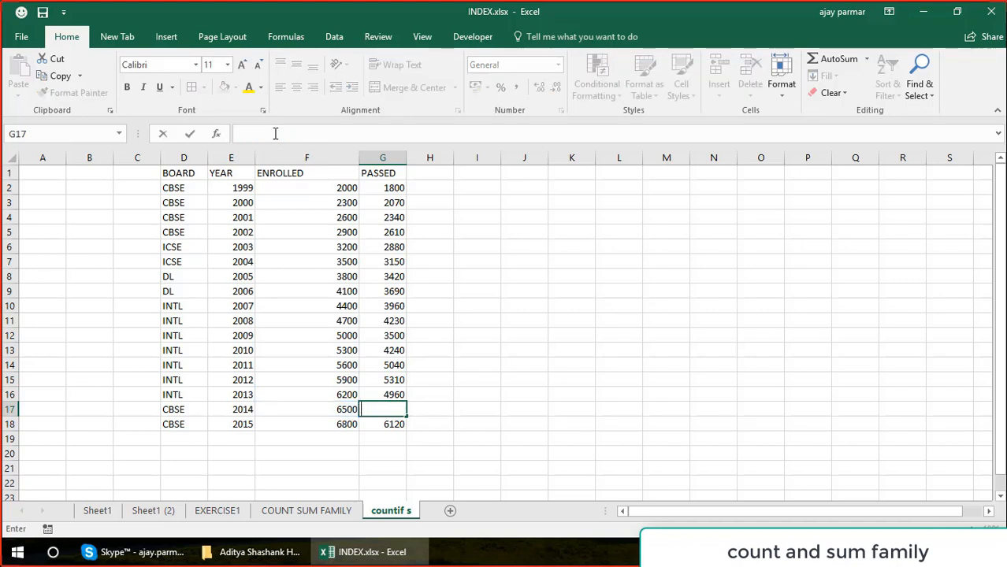
type("4999")
key("Return")
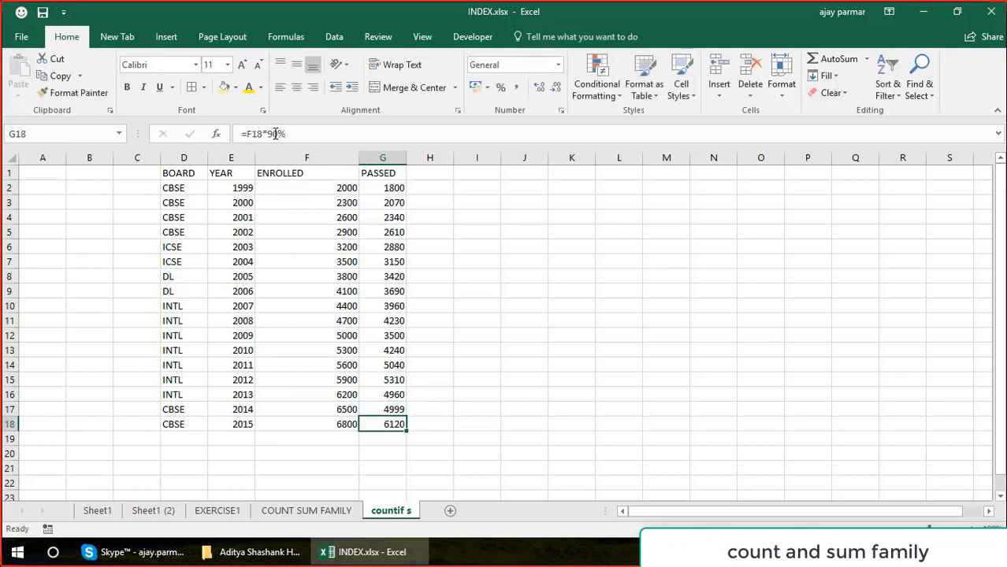
Format the table D1:G18 with borders and bold centred text, and give its header row a blue fill with white text.
left_click(183, 162)
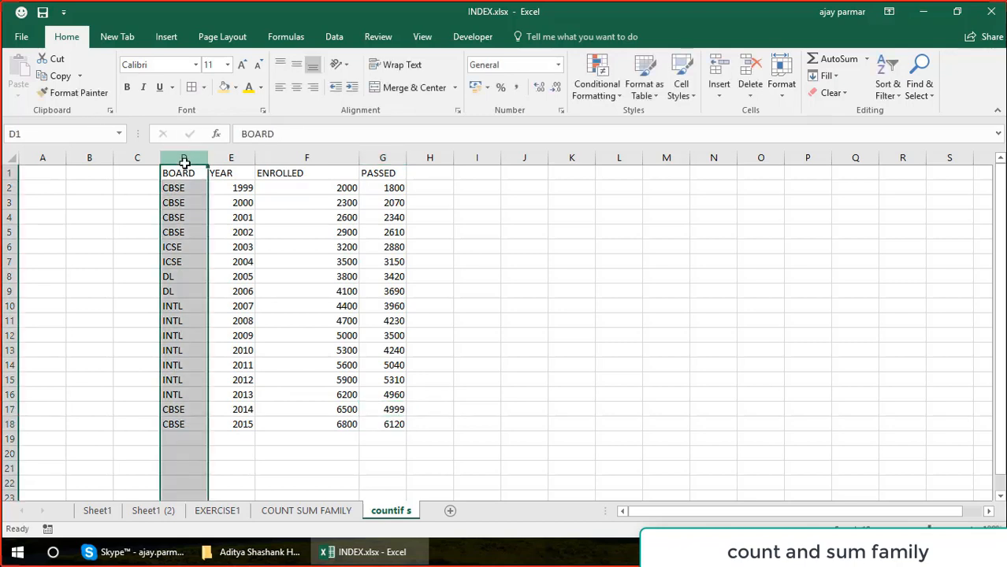
key("Left")
key("Right")
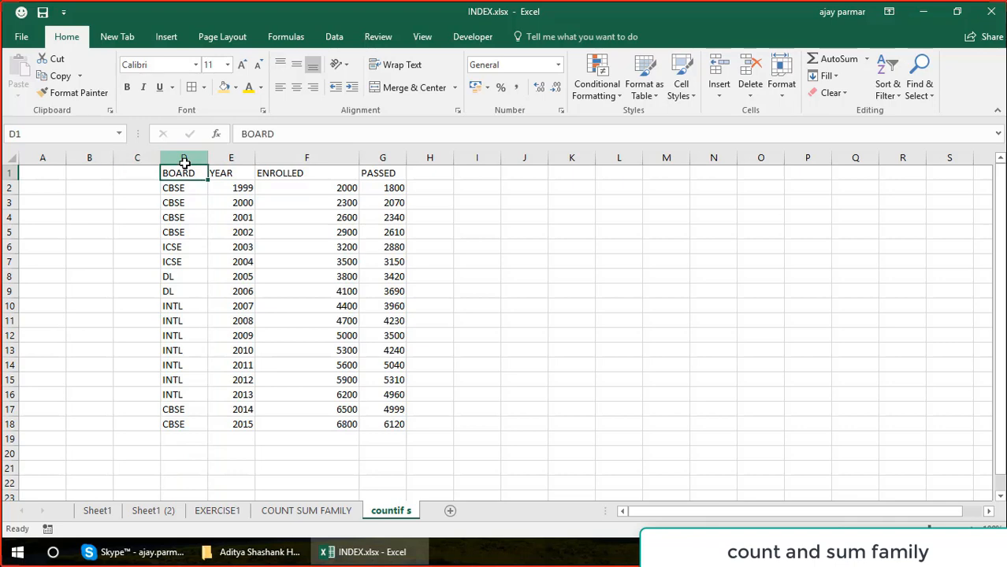
key("ctrl+a")
key("ctrl+c")
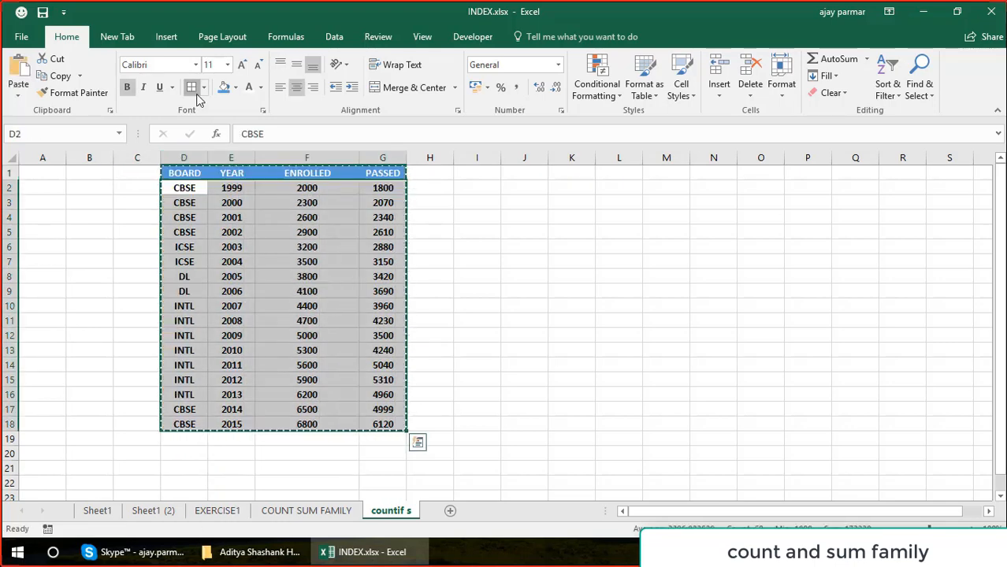
left_click(194, 90)
left_click(186, 191)
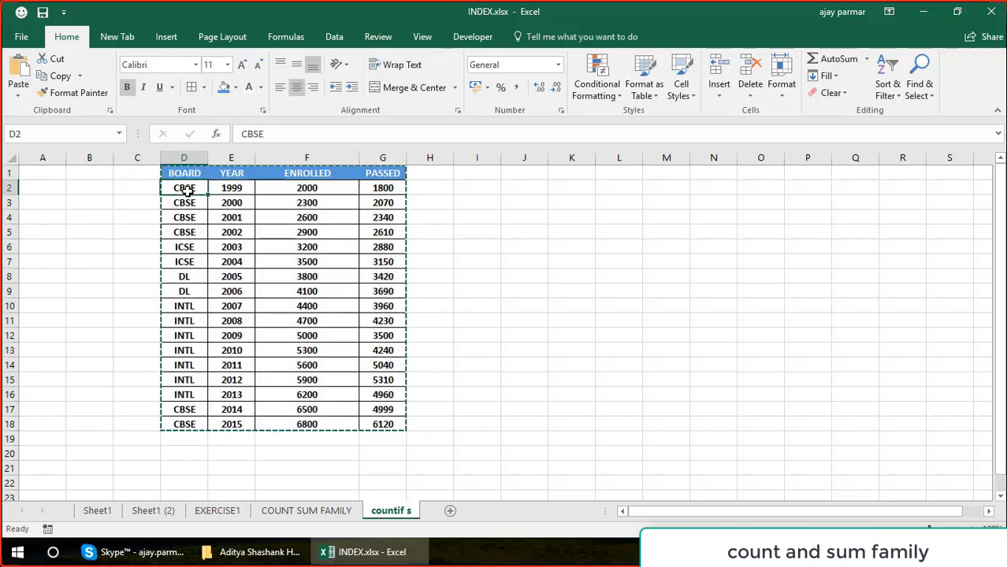
Remove the bold formatting from the table's data rows D2:G18.
key("ctrl+a")
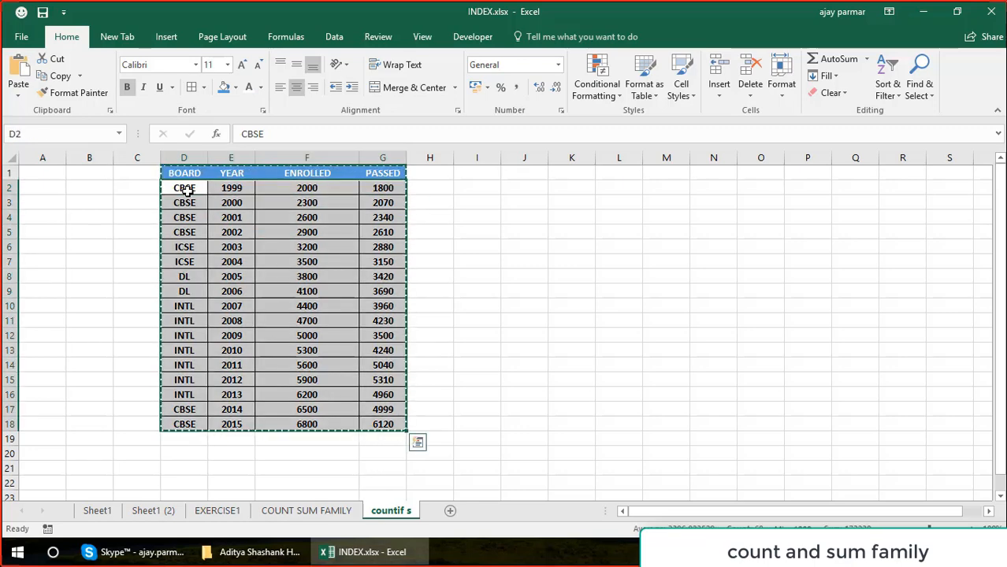
left_click(227, 247)
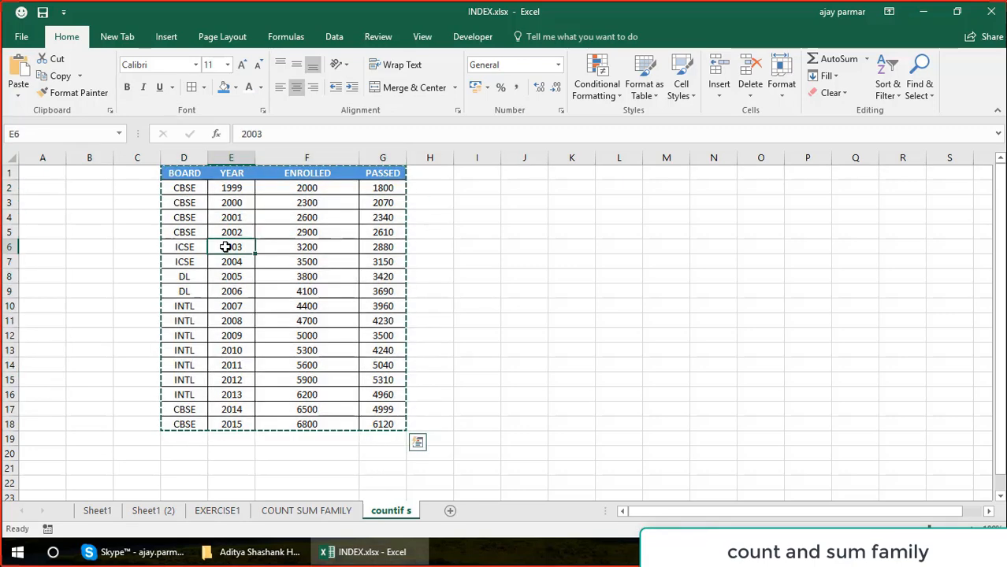
left_click(195, 172)
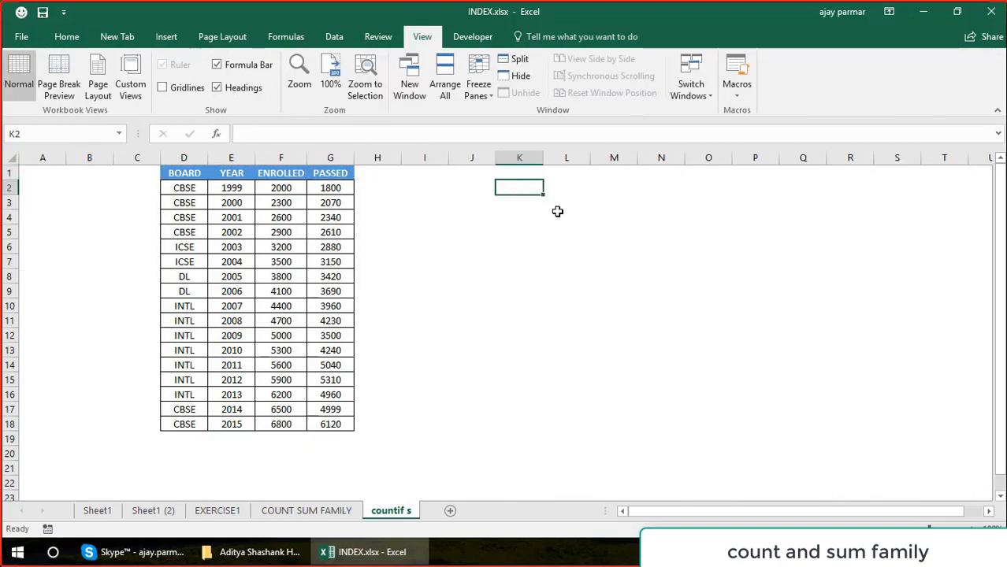
Enter the question HOW MANY TIMES BOARD "CBSE" IS COMING in K2.
type("HOW MANY")
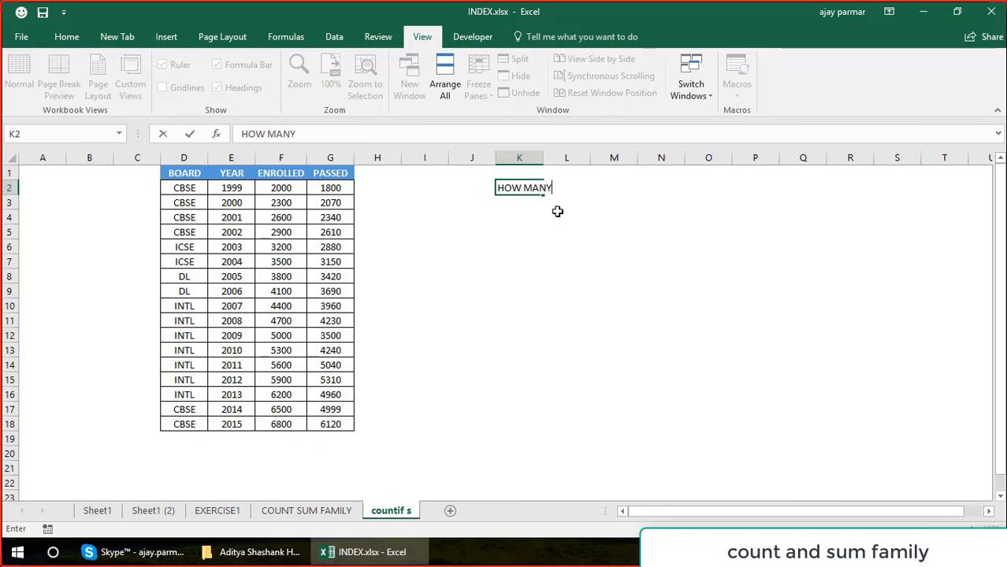
type(" TIMES BOARD ")
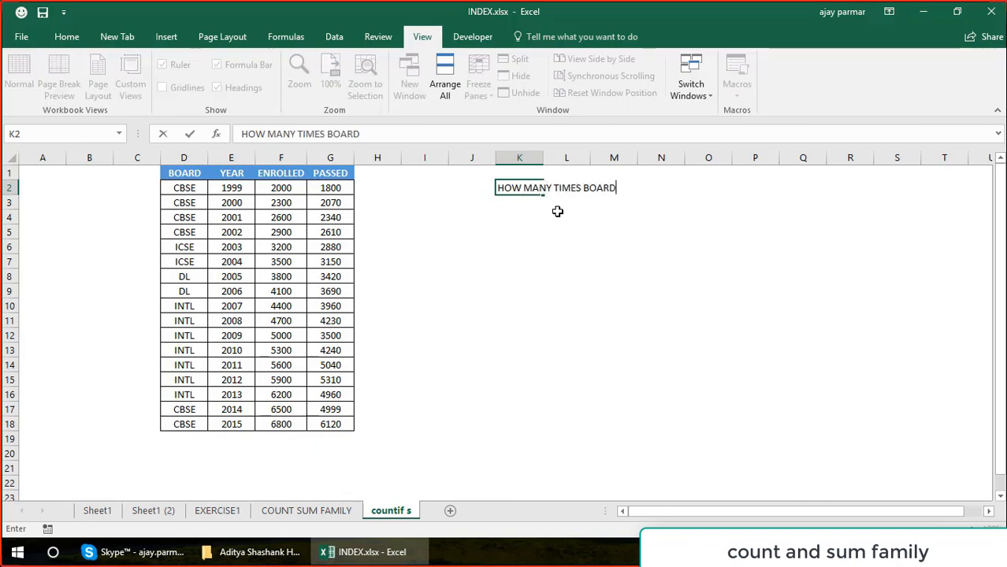
type("\"CBE")
type("E\" IS")
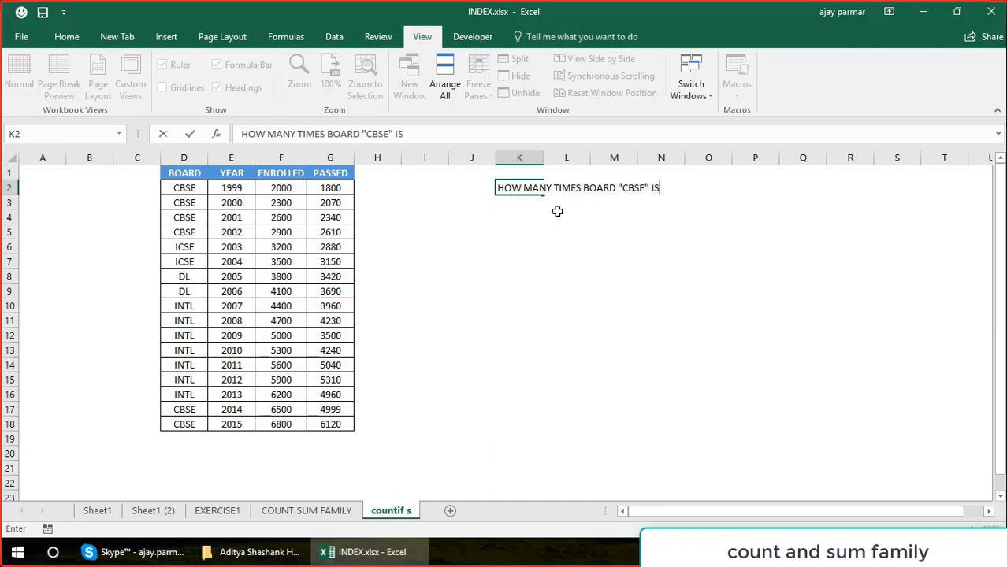
type(" COMING")
key("Return")
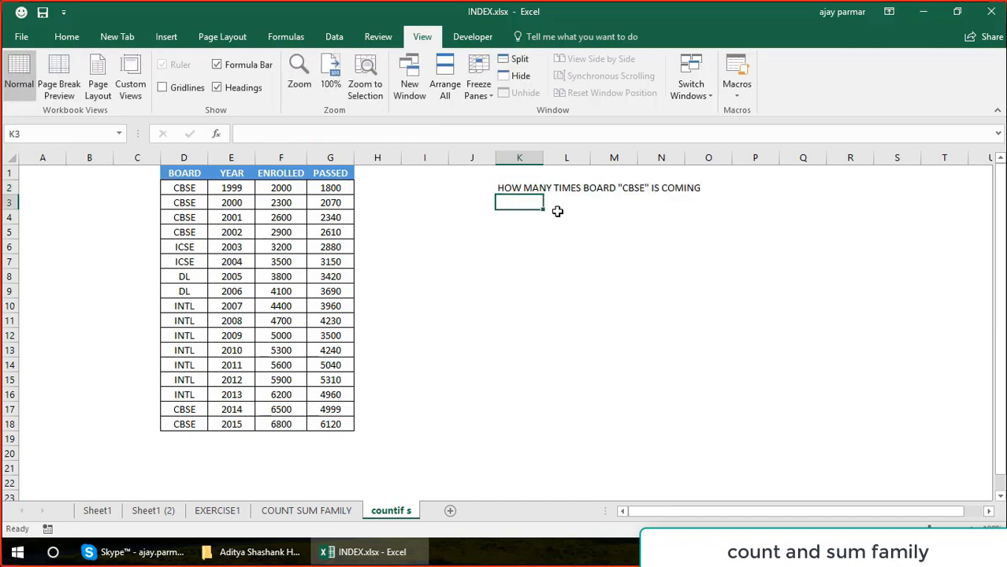
Enter the question HOW MANY TIMES BOARDS CBSE AND INTL ARE COMING in K5.
key("Down")
key("Down")
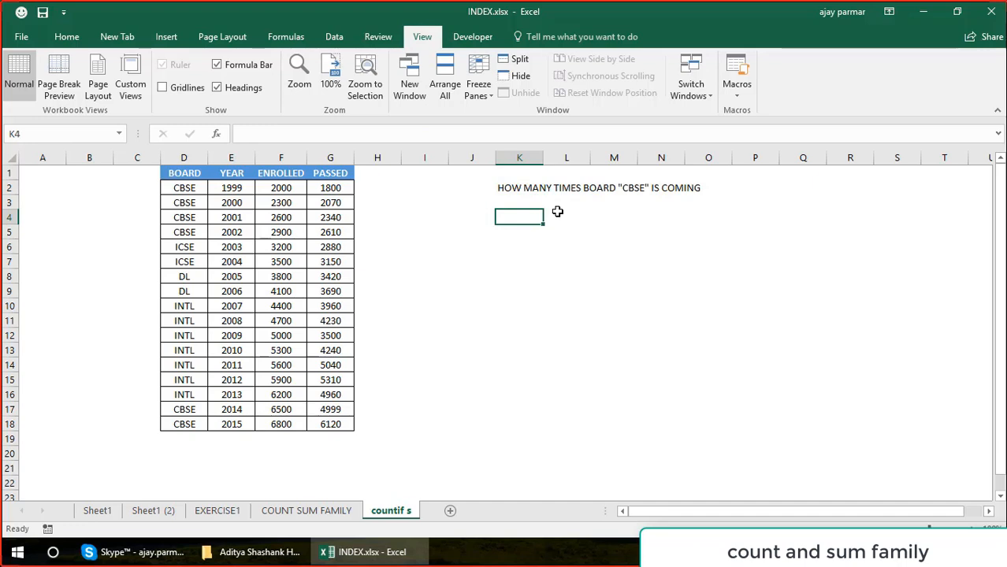
type("HOW MANYT")
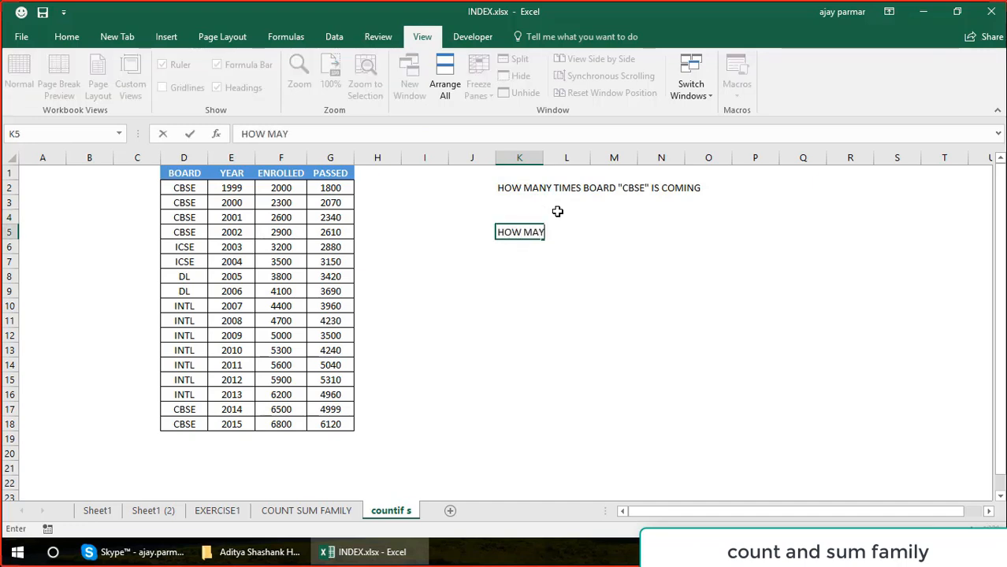
key("BackSpace")
type("TIMES BOARDS ")
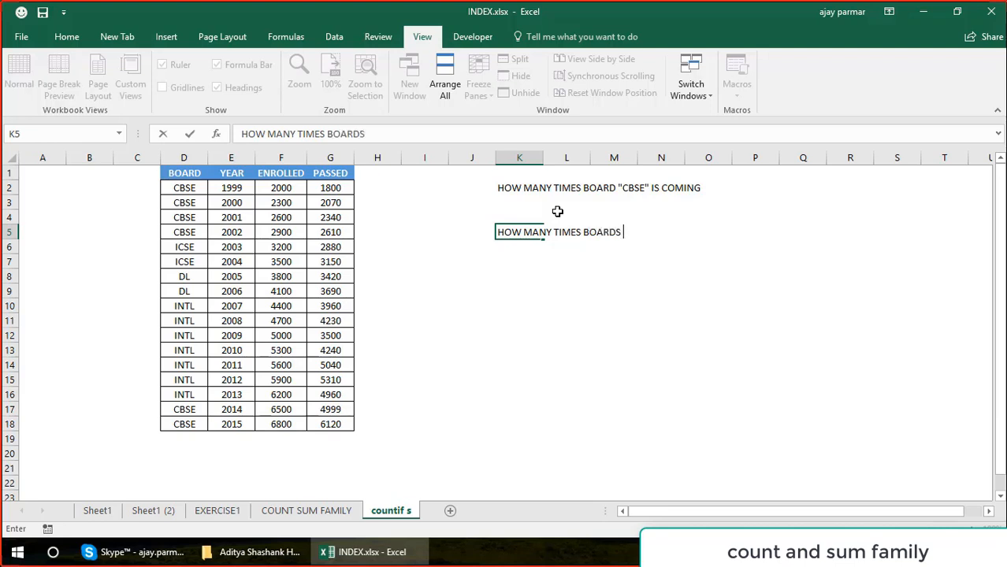
type("CBSE AND INTL")
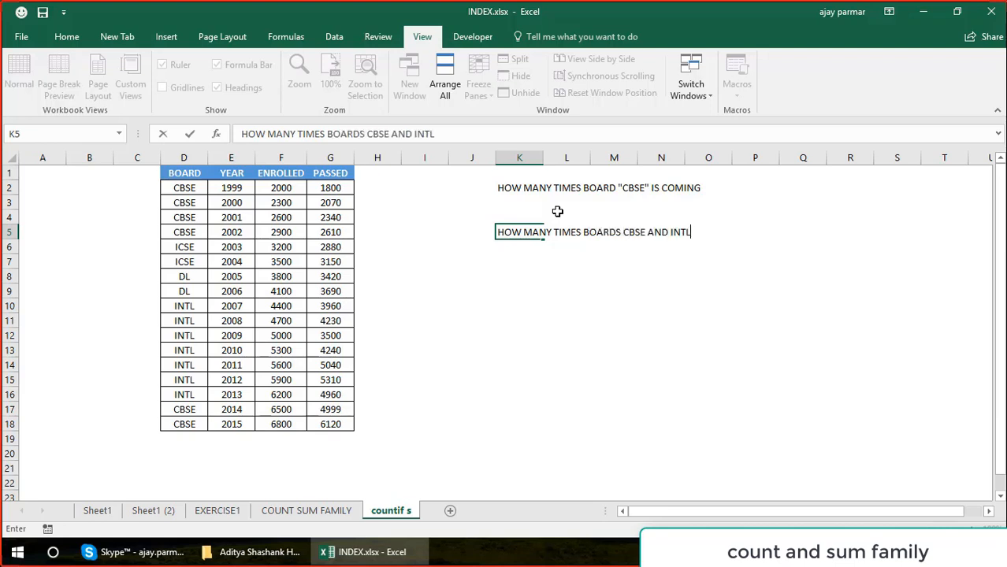
type(" ARE OM")
key("BackSpace")
key("BackSpace")
key("BackSpace")
type("C")
key("BackSpace")
type("COMING")
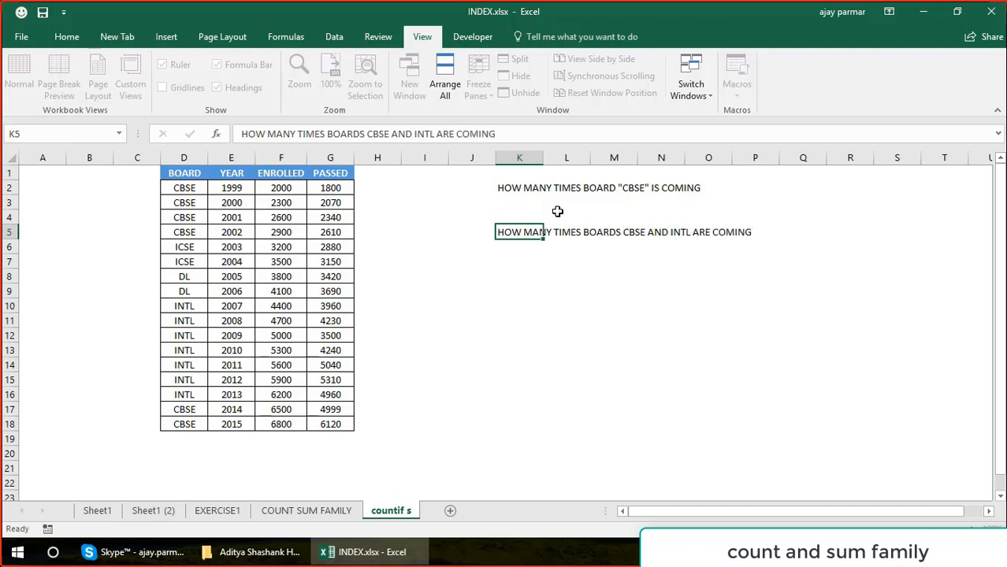
key("Return")
key("Return")
Enter the question HOW MANY TIMES WE HAVE STUDENTS ENROLLED > 4000 in K7.
type("HOW ")
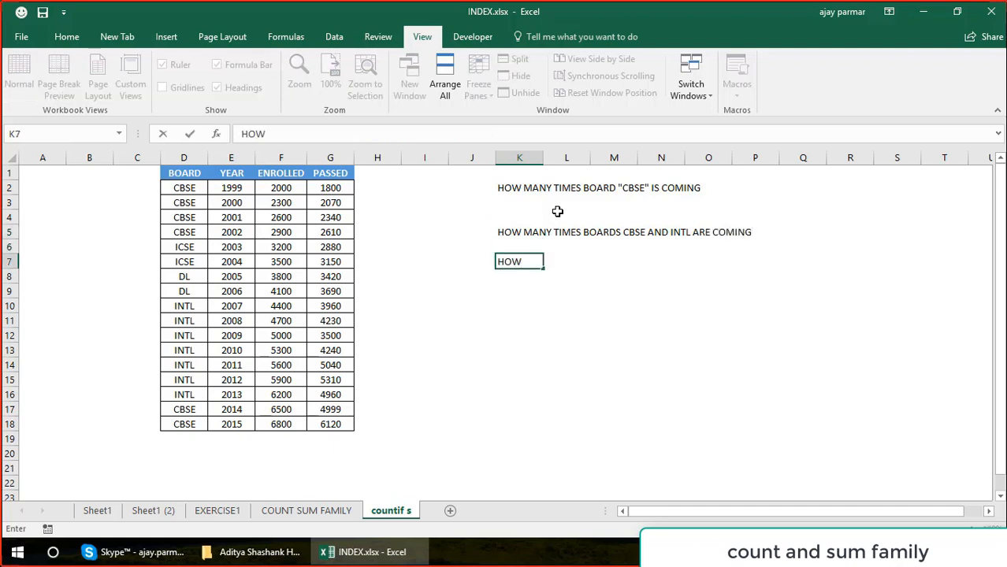
type(" MANY IN")
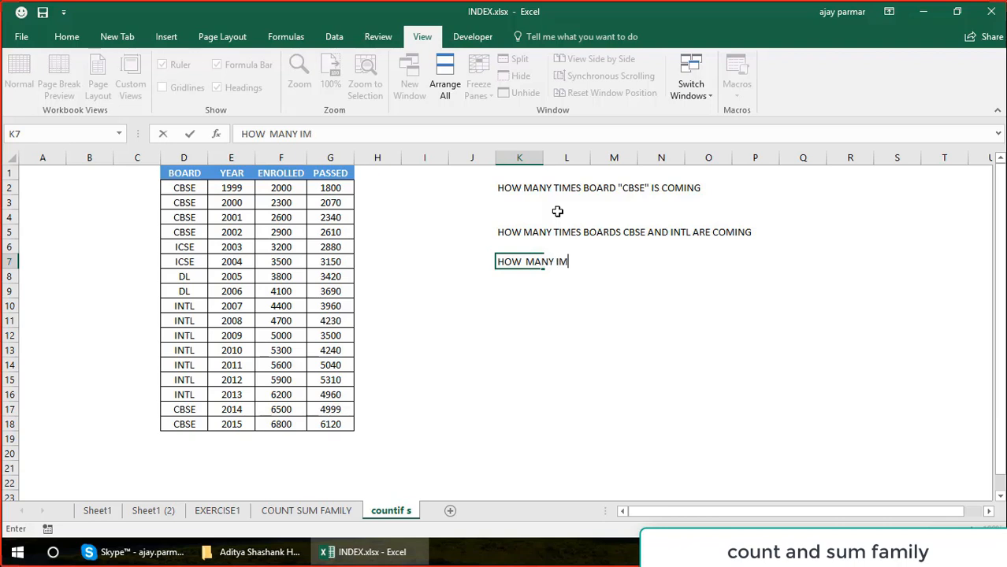
key("BackSpace")
key("BackSpace")
type("TIMES WE HAVE ")
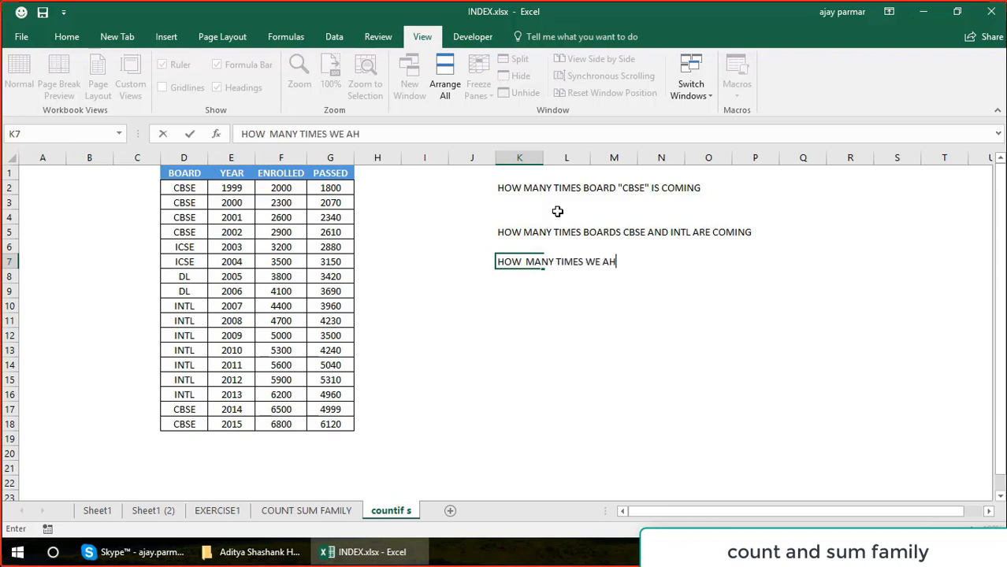
type("STUDENTS EN")
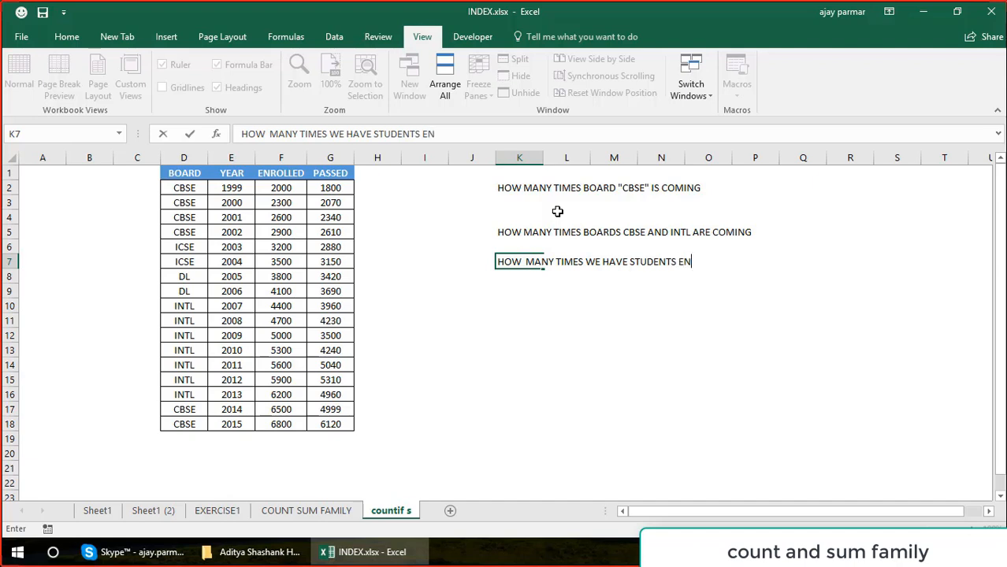
type("RO")
key("BackSpace")
type("ROLLD")
key("BackSpace")
type("ED > 4000")
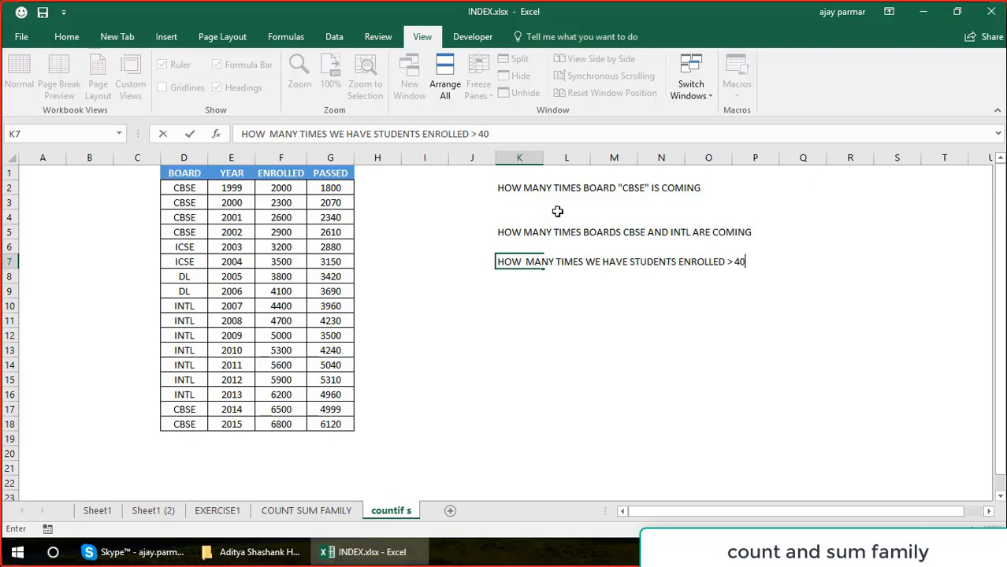
key("Return")
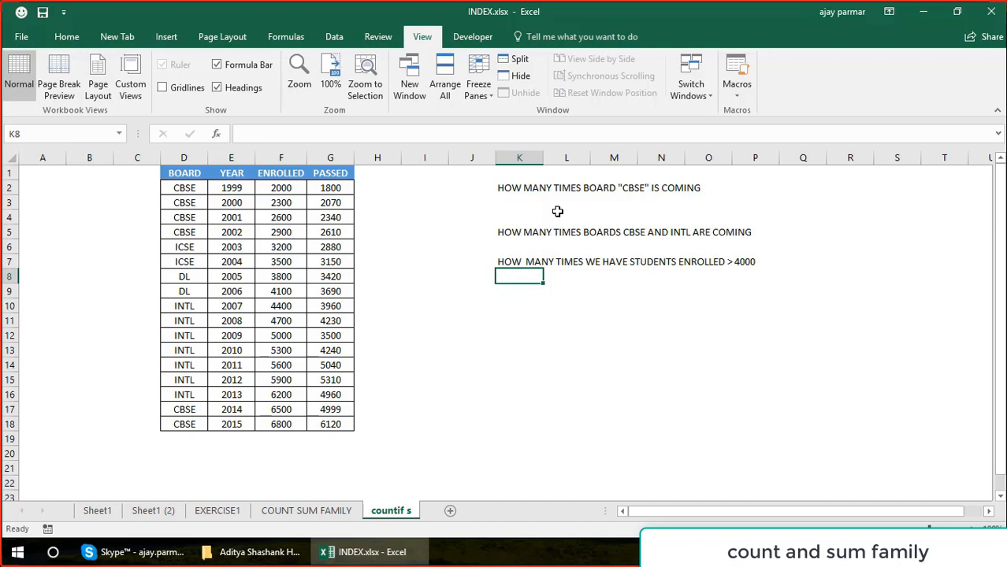
key("Down")
key("Down")
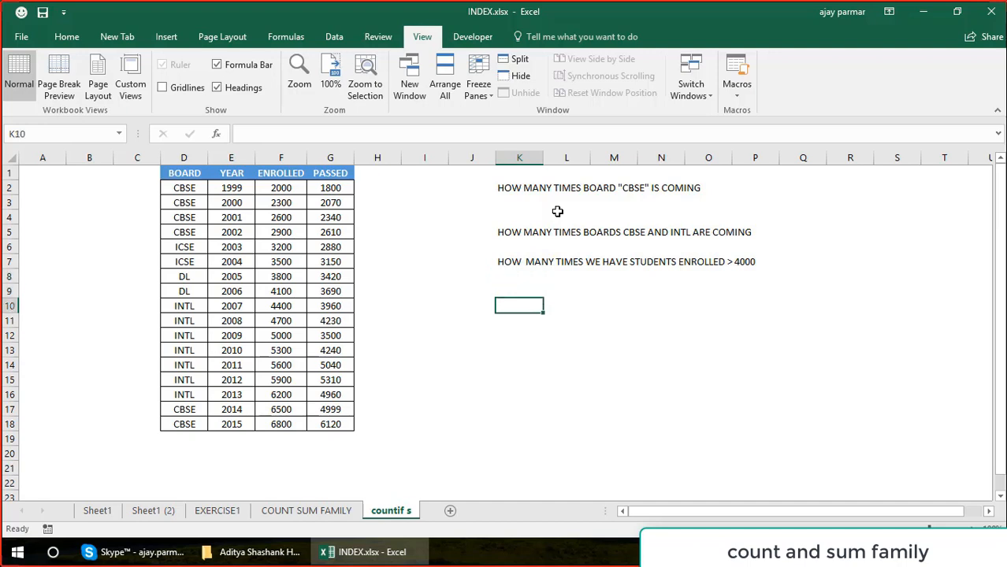
type("HOW MANY TIMES ")
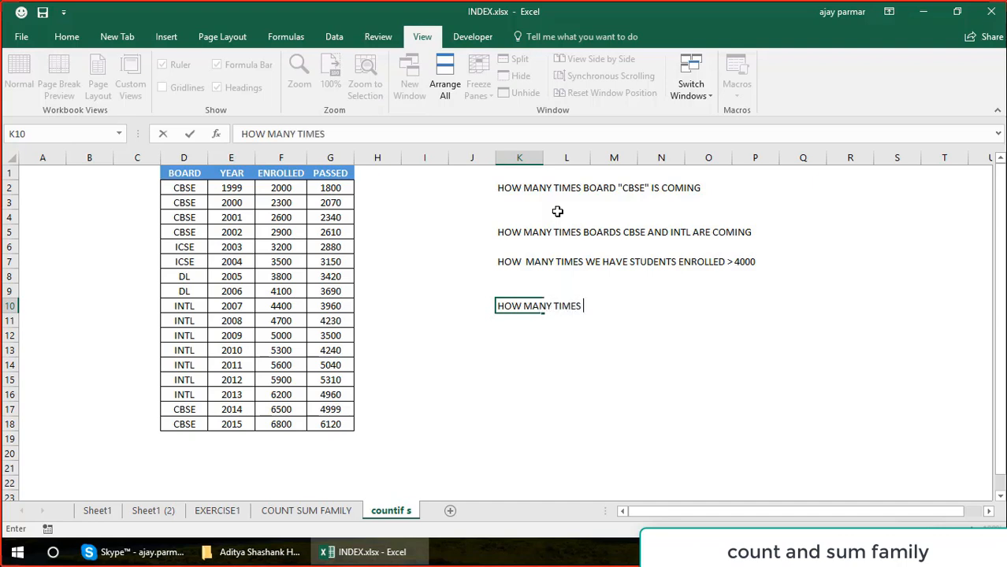
type("WE HA")
key("BackSpace")
key("BackSpace")
key("BackSpace")
key("BackSpace")
key("BackSpace")
key("BackSpace")
key("BackSpace")
key("BackSpace")
key("BackSpace")
key("BackSpace")
key("BackSpace")
key("BackSpace")
key("BackSpace")
key("BackSpace")
key("BackSpace")
Enter the question WHAT IS THE TOTAL COUNT OF BOARDS EXCLUDING INTL BOARD in K10.
key("BackSpace")
key("BackSpace")
key("BackSpace")
key("BackSpace")
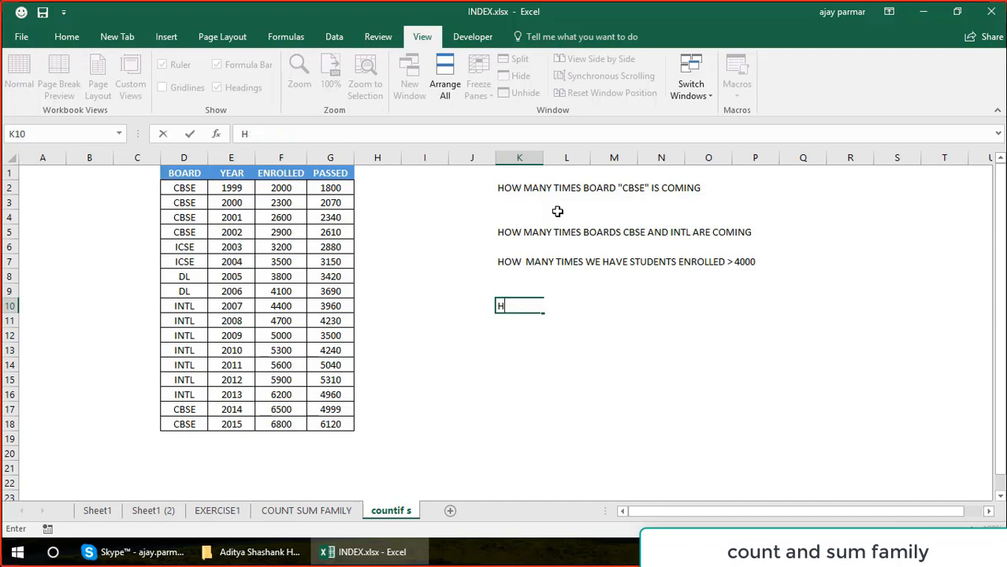
type("WHAT IS TE")
key("BackSpace")
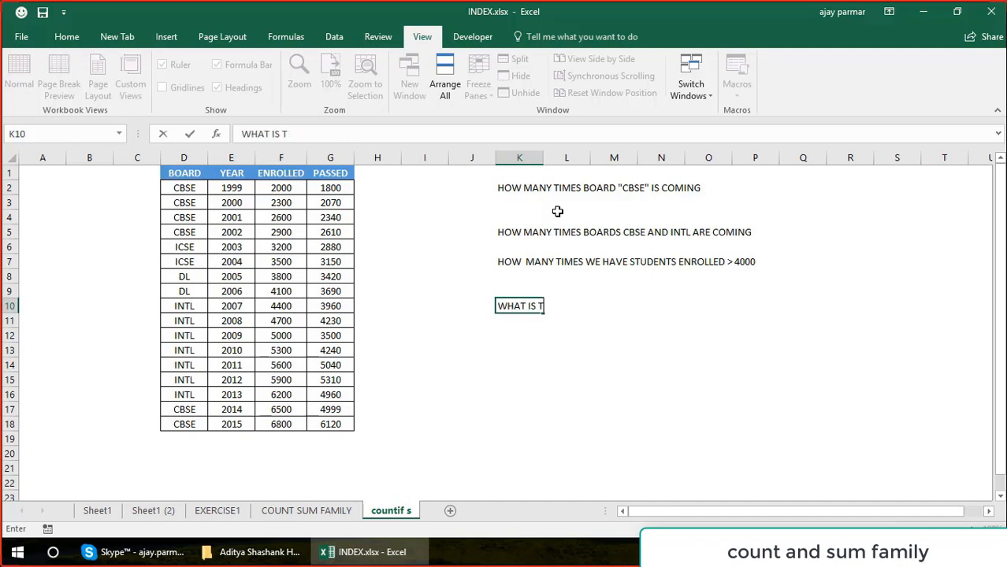
type("HE TOTAL COUNT OF ")
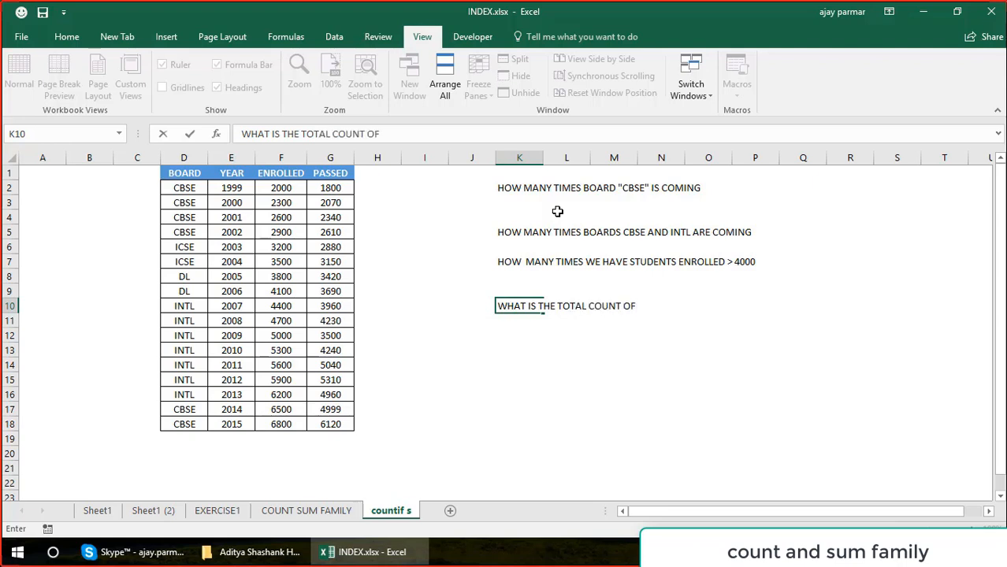
type("BOARDS E")
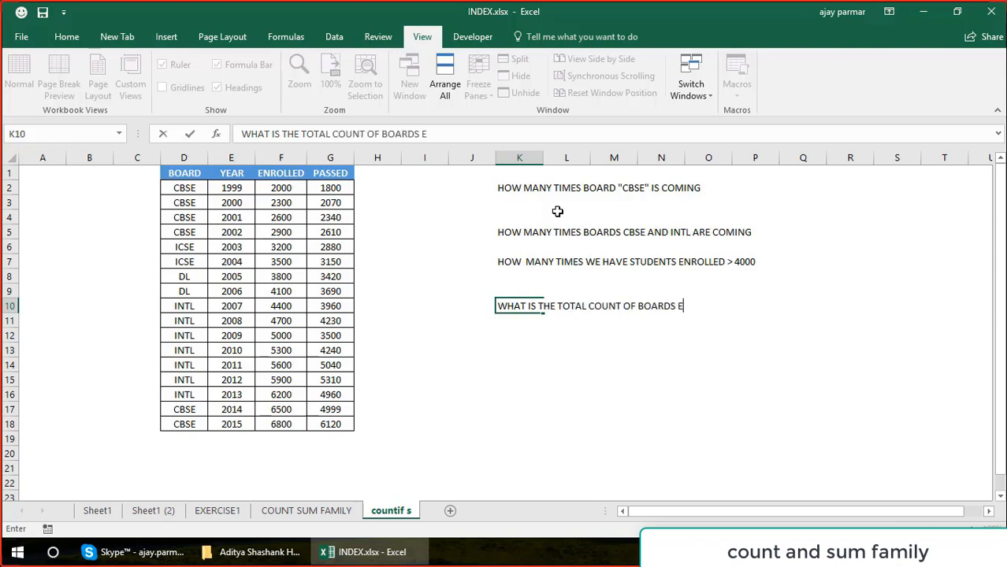
type("XCLUDING ")
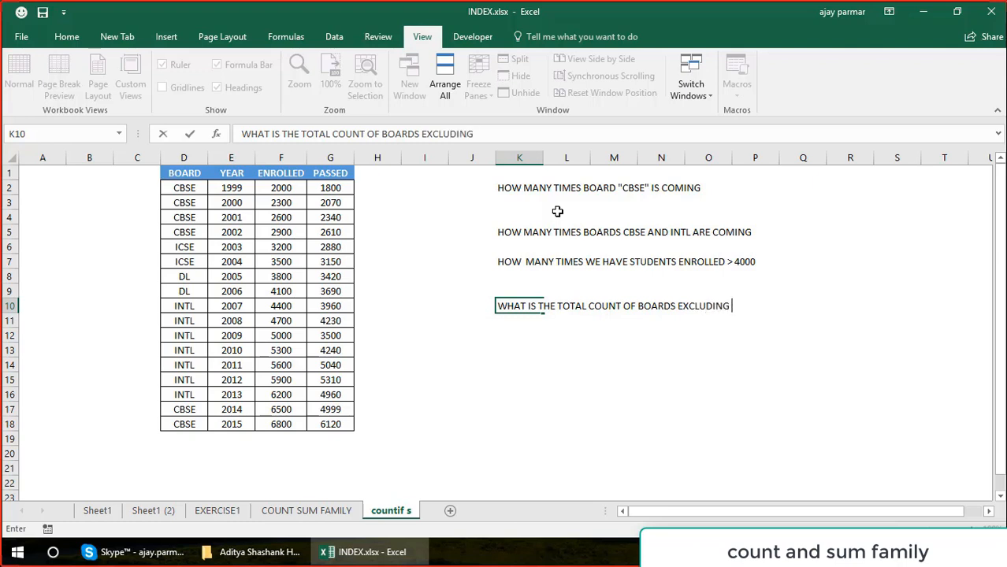
type("INTL BOARD")
key("Return")
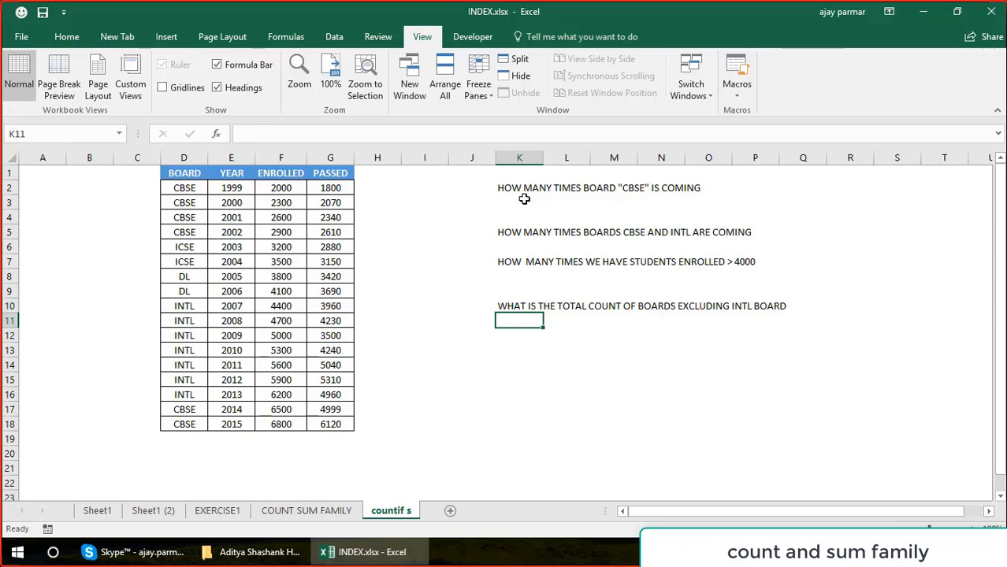
Enter =COUNTIF(D1:D18,"CBSE") in K3 to answer how many times the CBSE board appears.
left_click(524, 207)
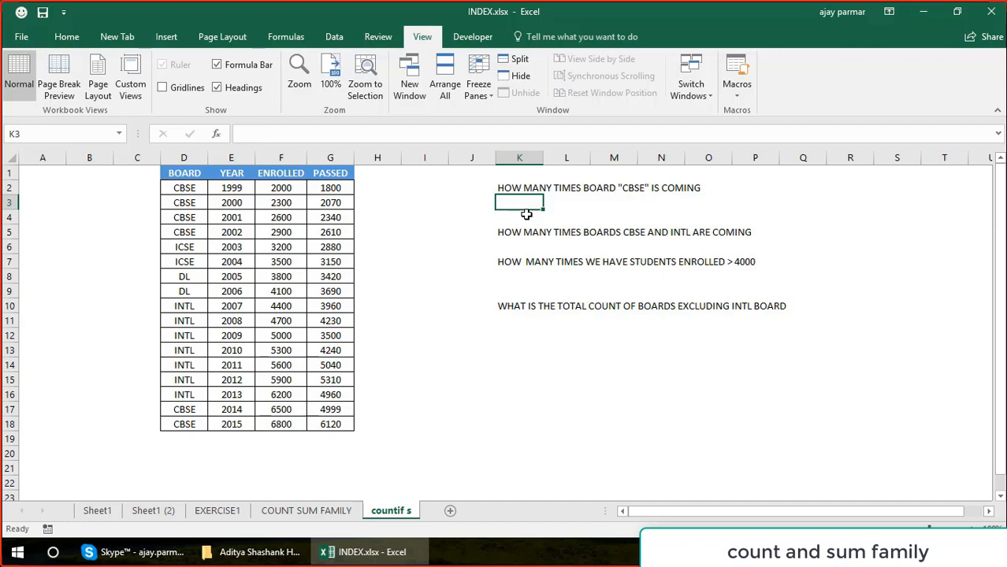
type("=FOU")
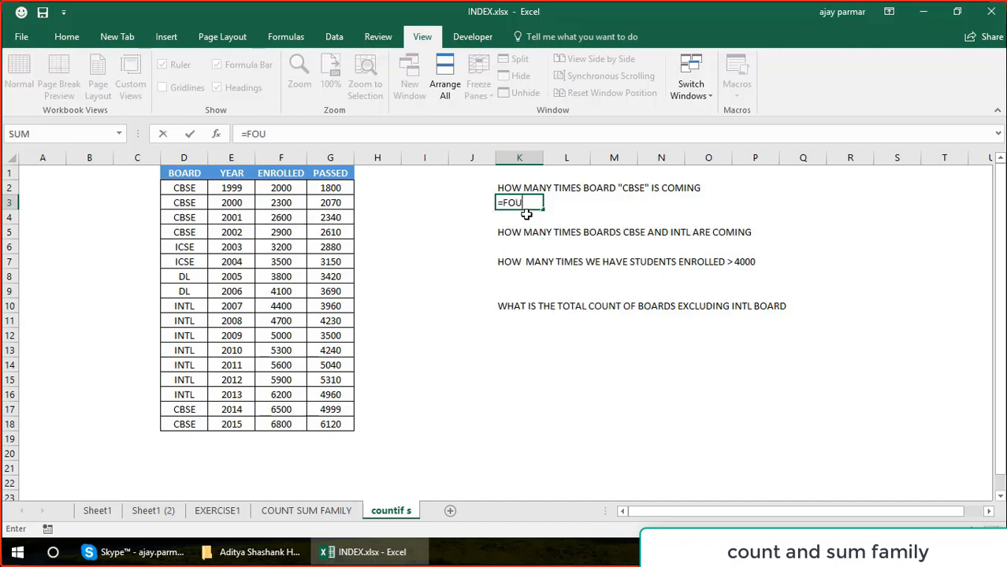
key("BackSpace")
key("BackSpace")
key("BackSpace")
type("COUNTI")
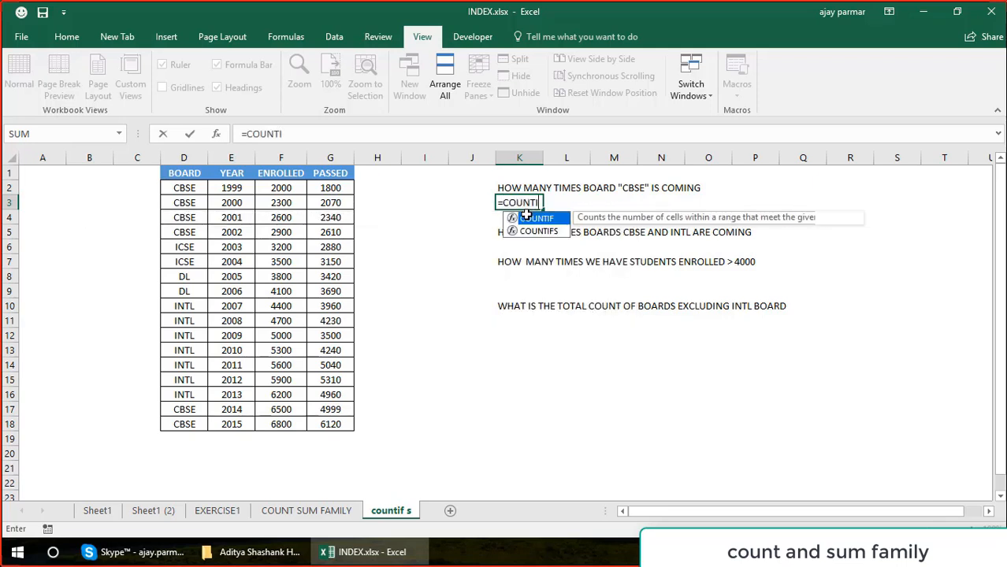
type("F(")
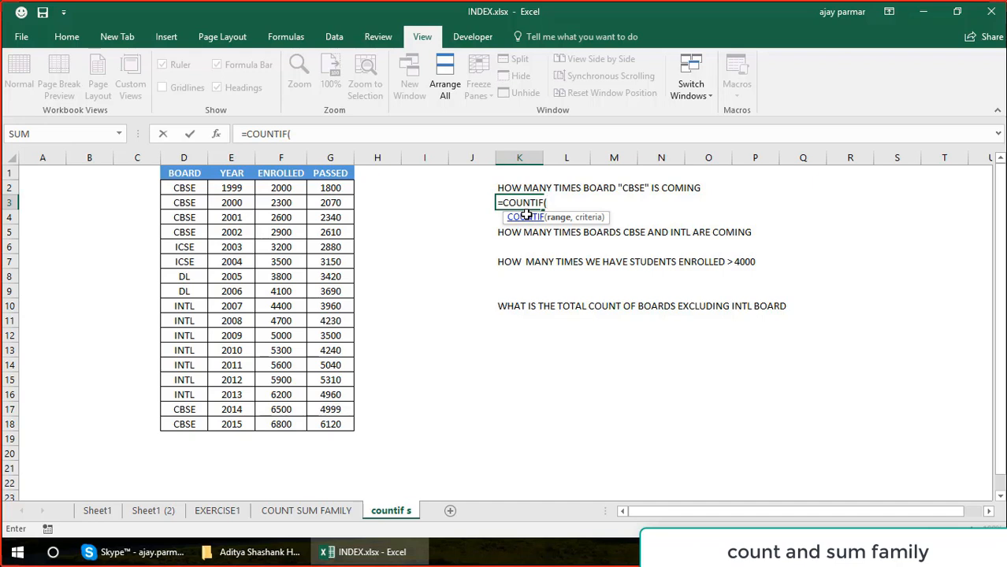
left_click(193, 172)
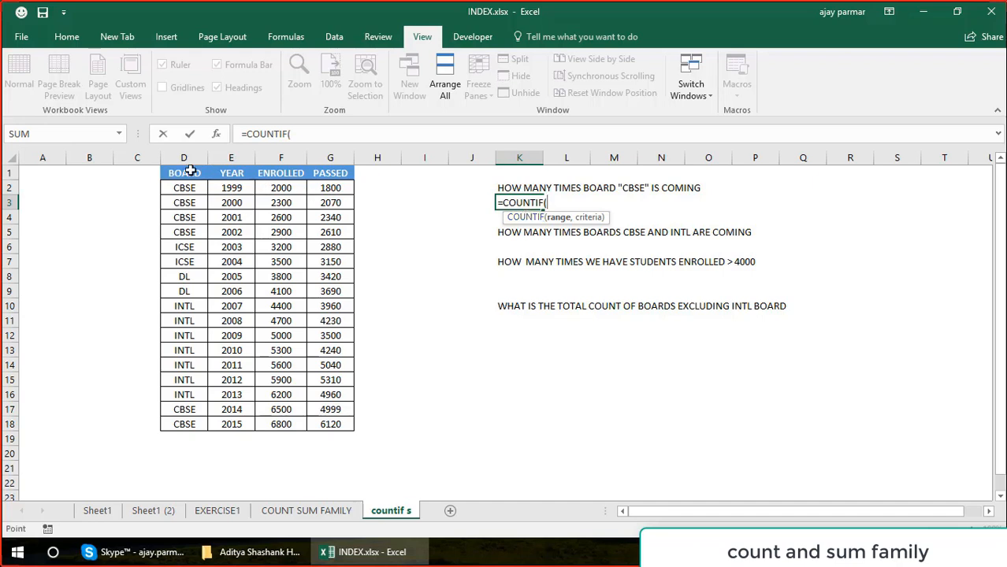
left_click(186, 419, "shift")
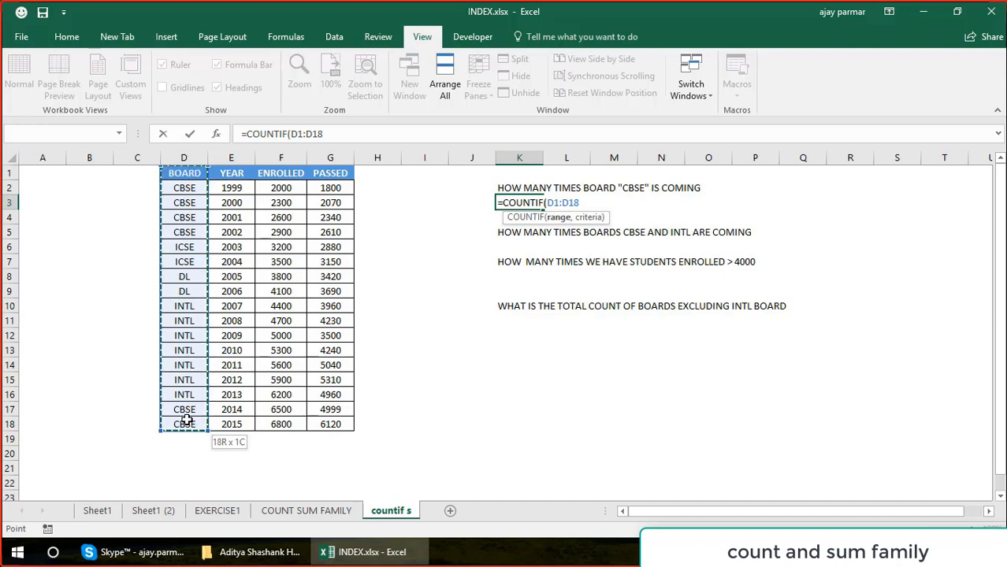
type(",")
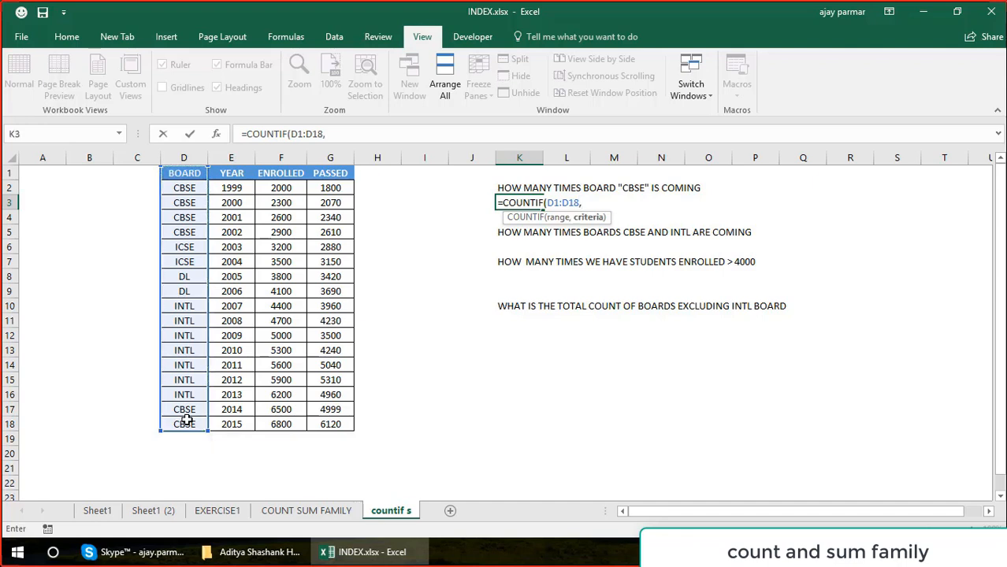
type("\"CBSE\"")
type(")")
key("Return")
key("Up")
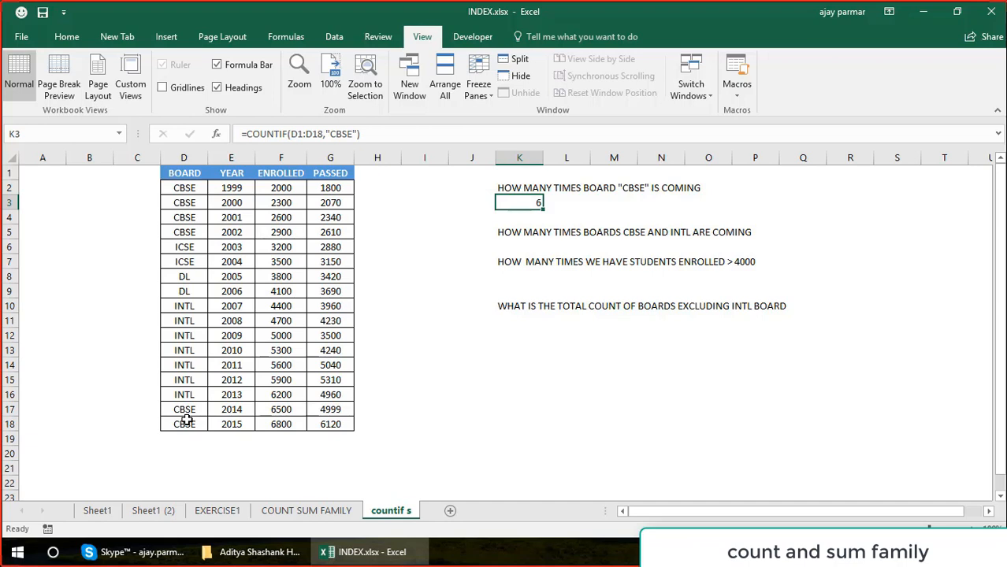
Enter =COUNTIF(D1:D18,"CBSE")+COUNTIF(D1:D18,"INTL") in K6 to count the CBSE and INTL boards together.
key("Down")
key("Down")
key("Down")
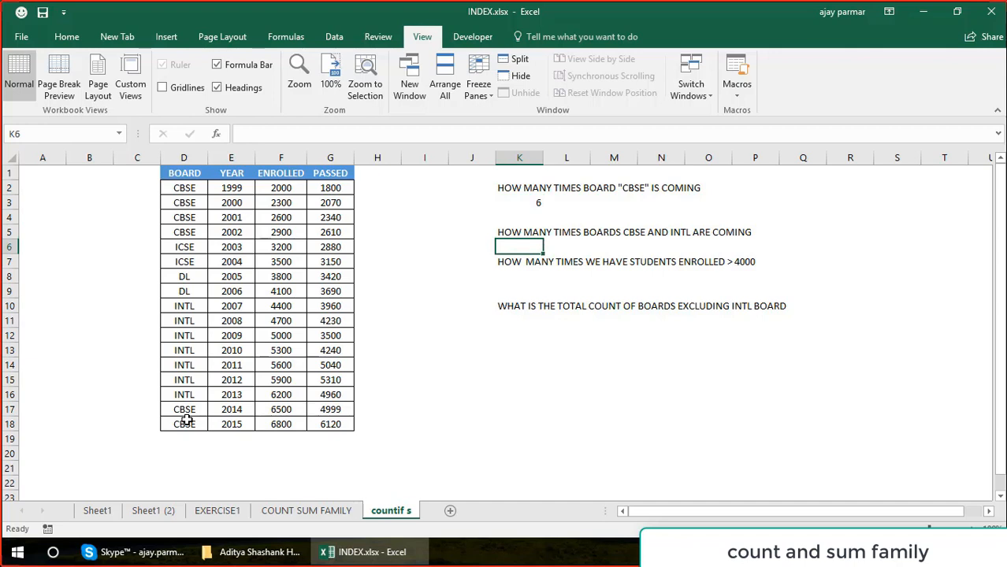
type("=COU")
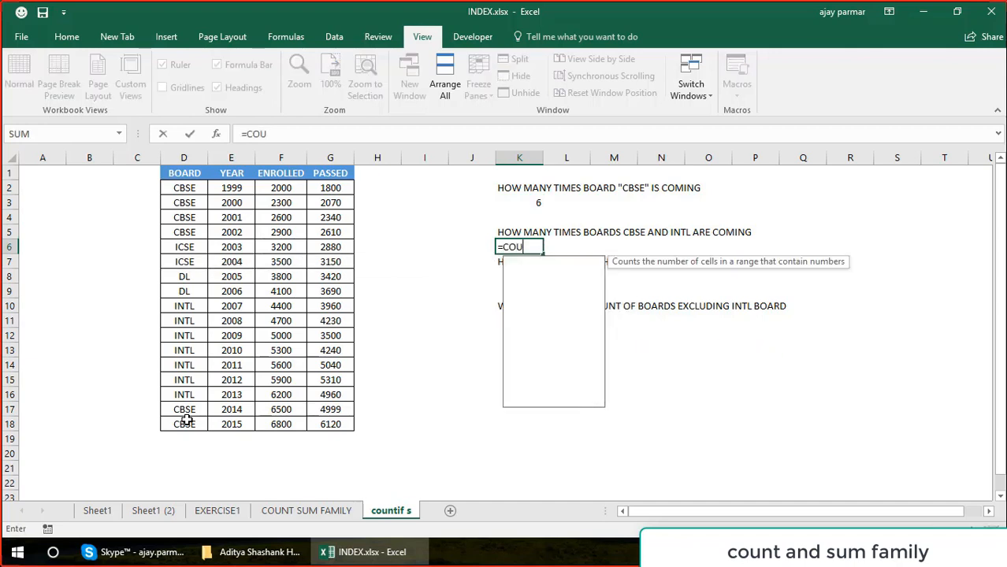
type("NTIF(")
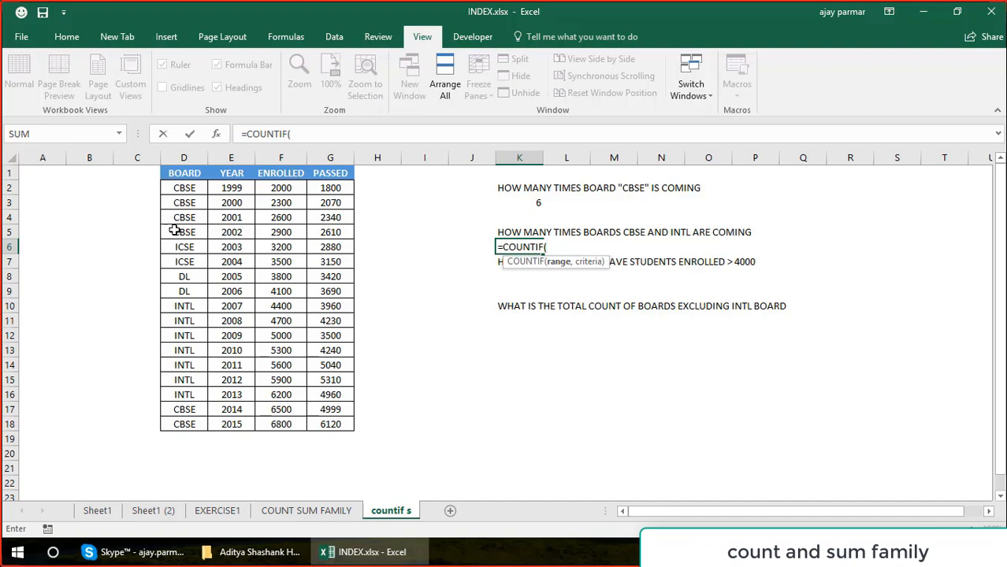
left_click_drag(183, 178, 188, 420)
type(",")
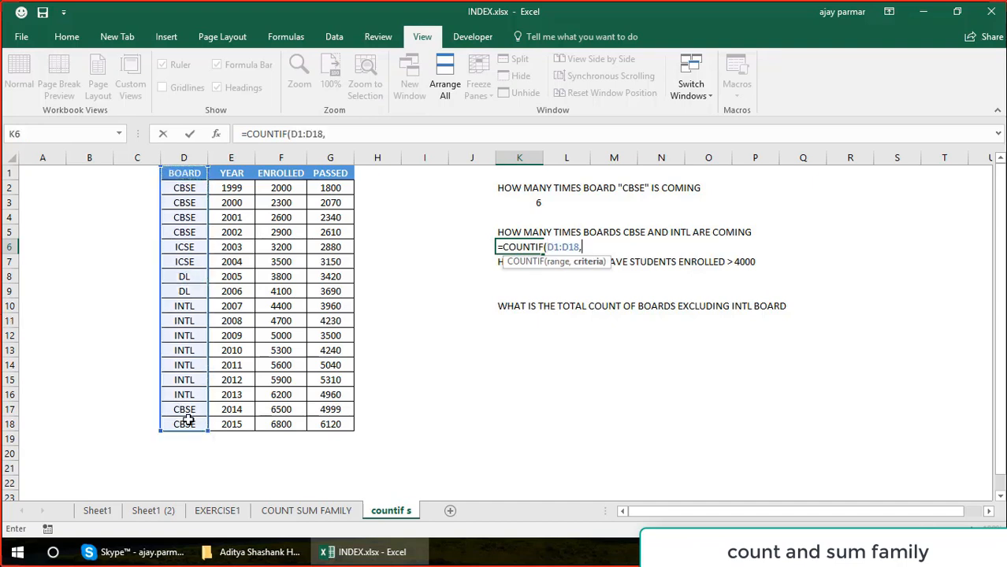
type("\"CBSE\")+COUNTI")
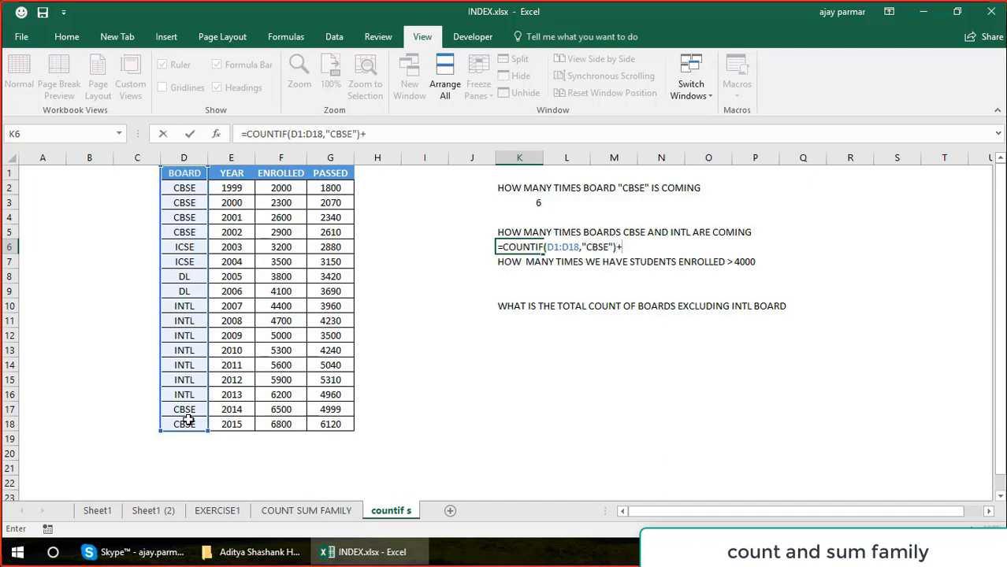
type("F(")
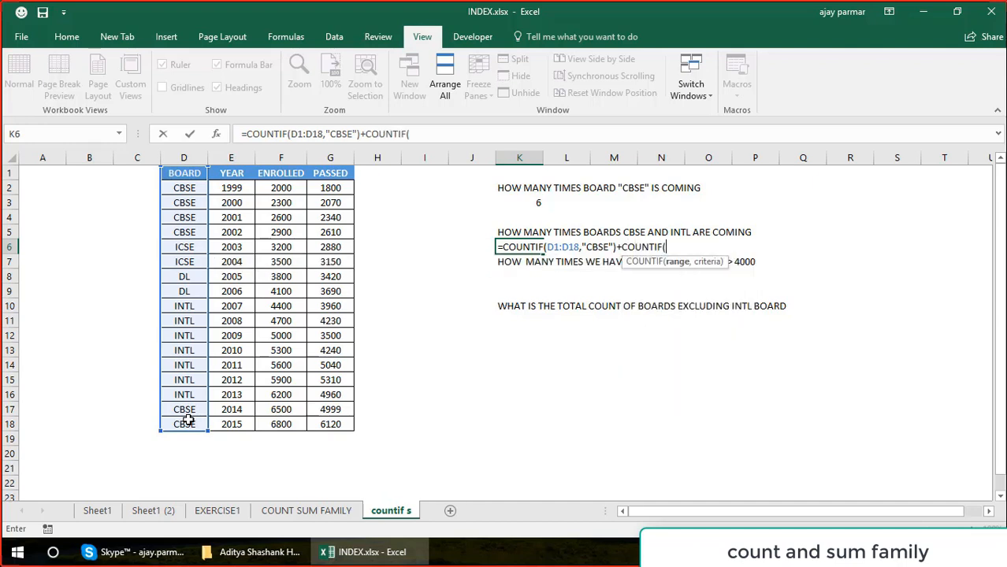
left_click(191, 172)
left_click_drag(180, 262, 187, 424)
type(",\"I")
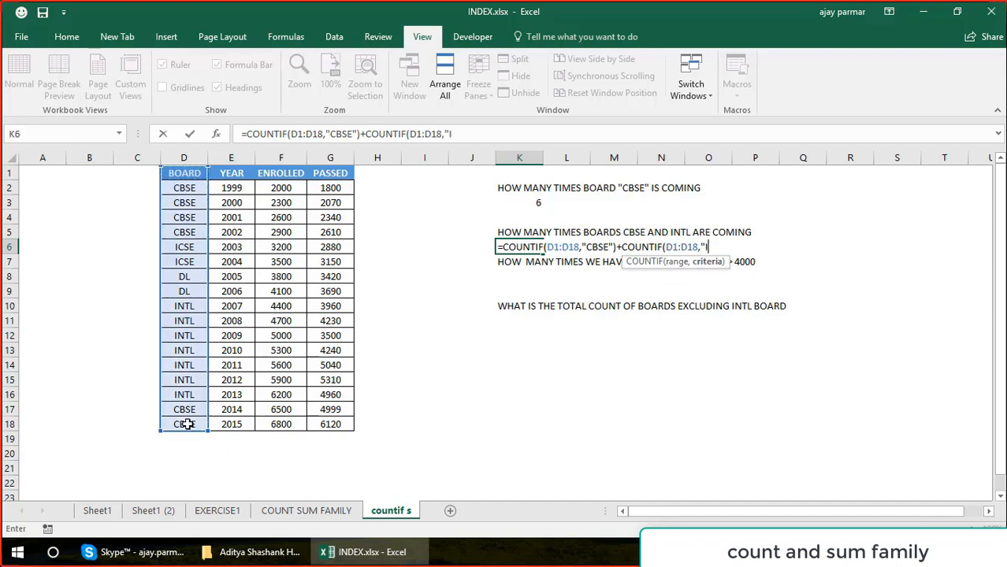
type("NTL\")")
key("Return")
key("Up")
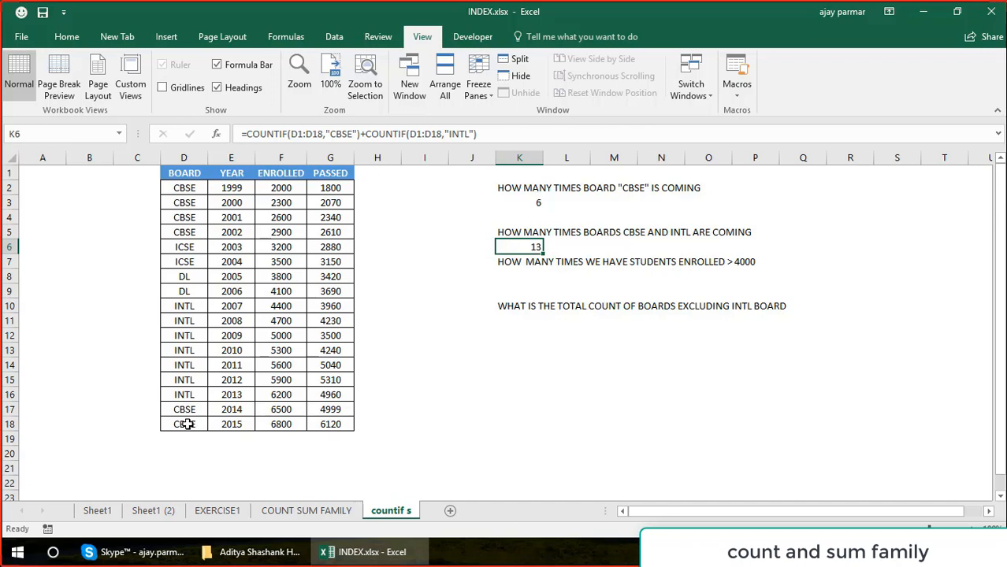
Enter =COUNTIF(F2:F18,">4000") in K8 to count the enrolled figures above 4000.
key("Down")
key("Down")
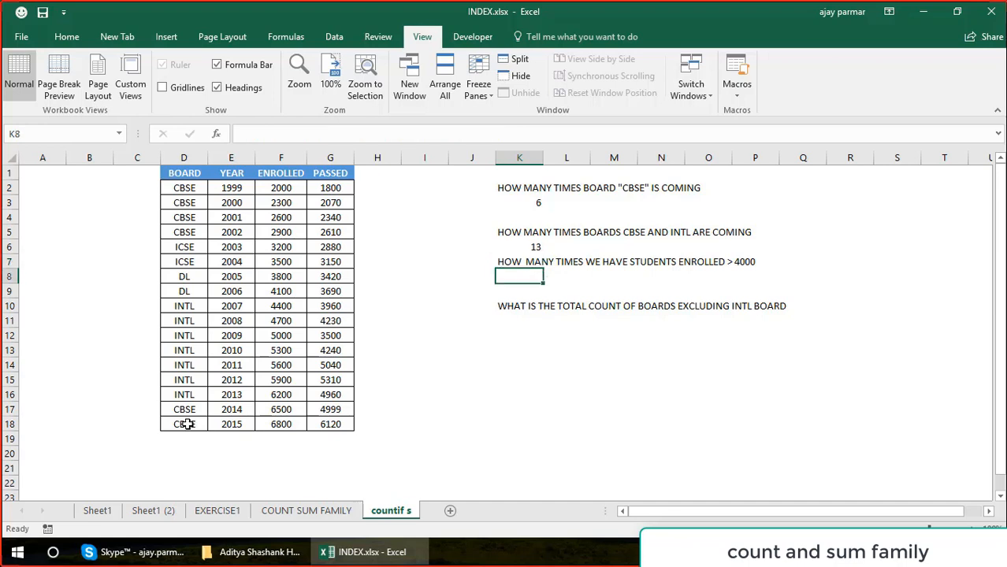
type("=CO")
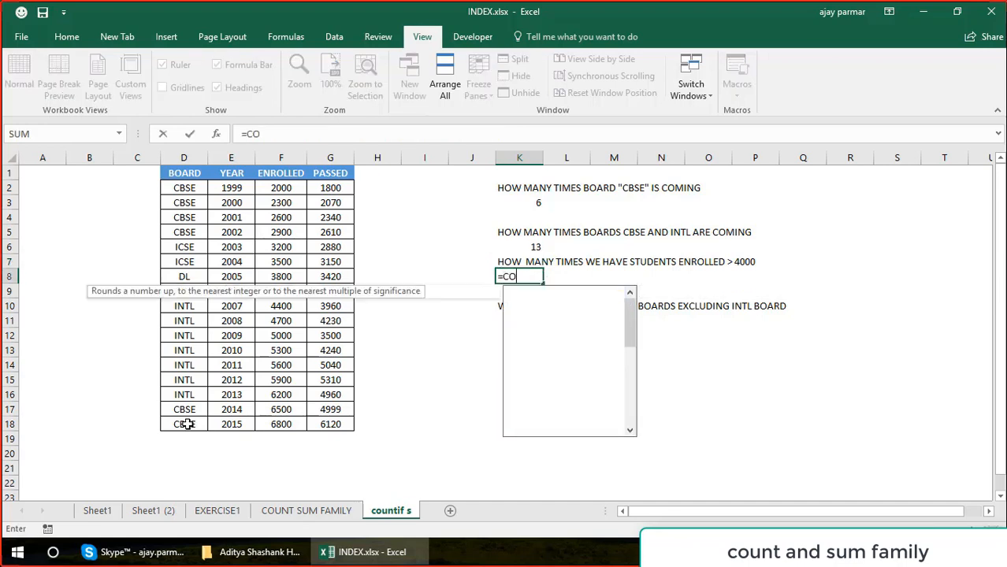
type("UNTIF(")
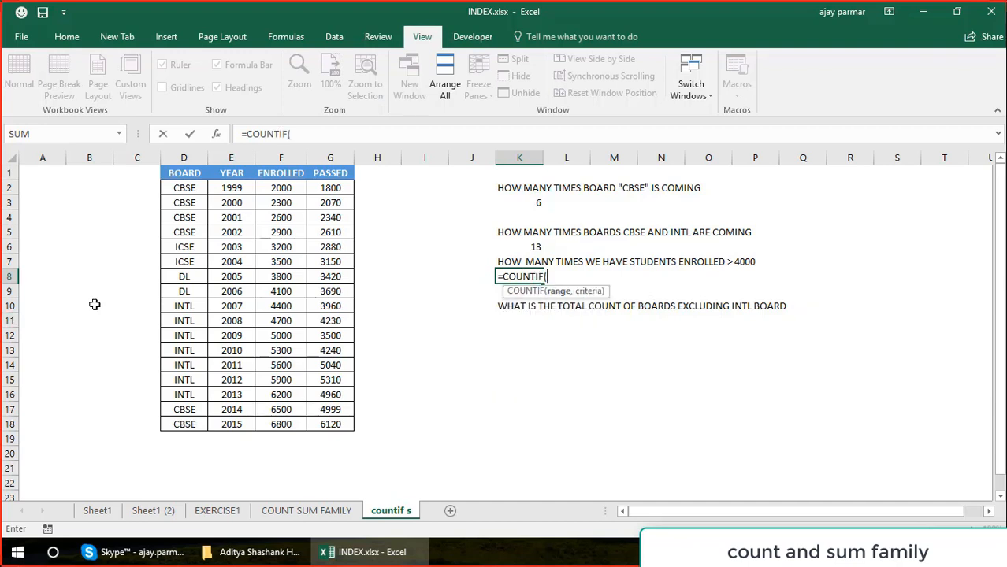
left_click(239, 186)
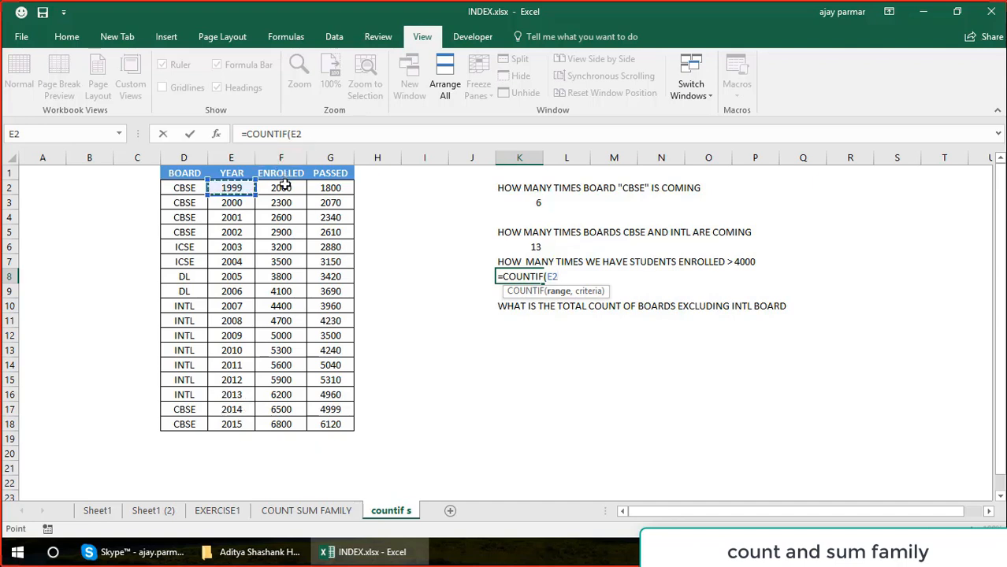
left_click(282, 186)
left_click(290, 425, "shift")
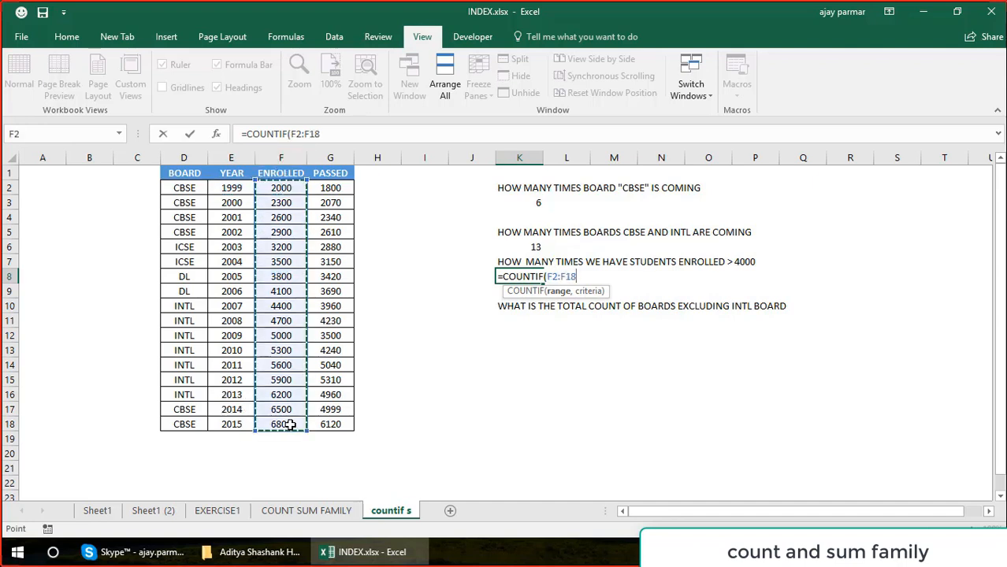
type(",")
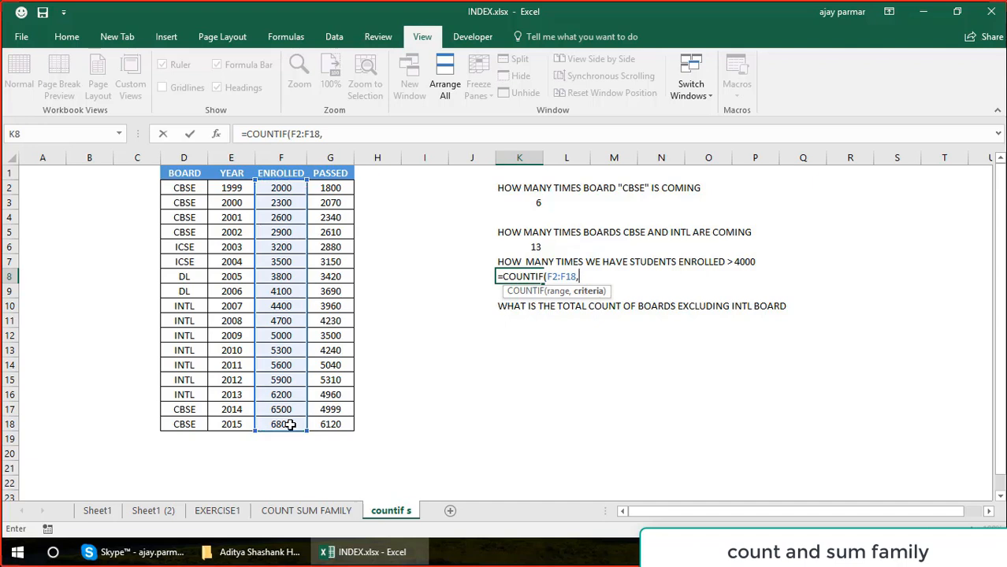
type("\">4000\")")
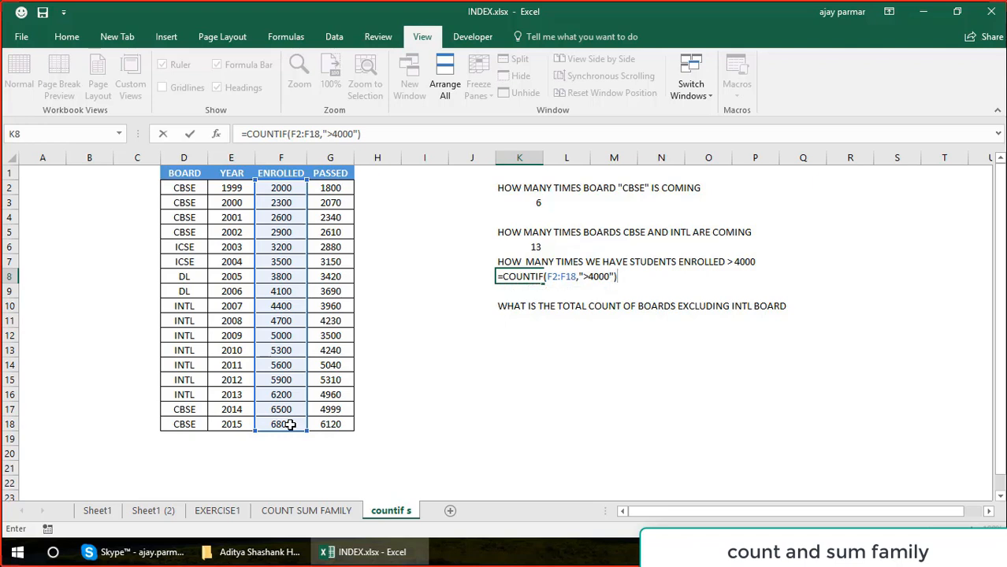
key("Return")
key("Up")
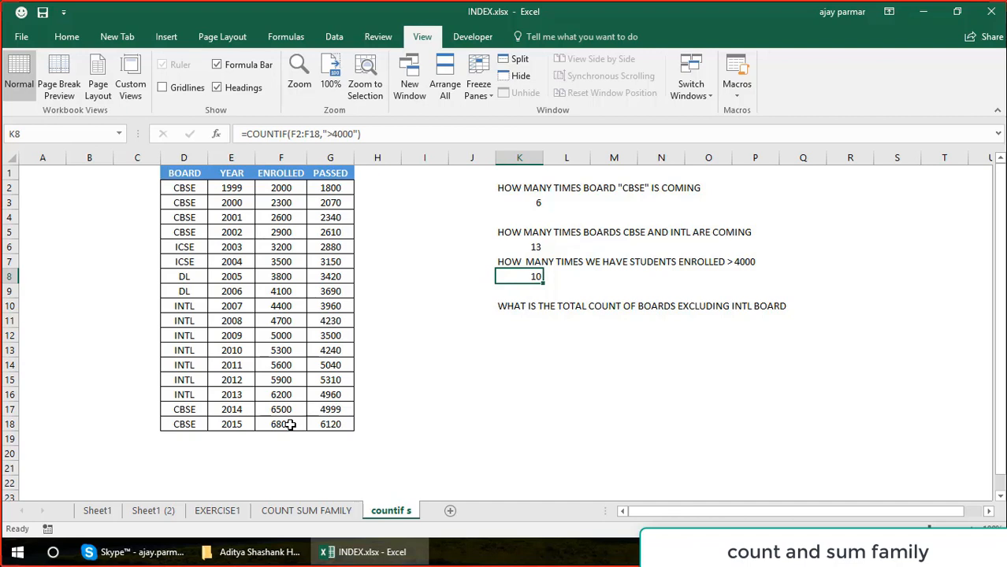
Select the enrolled figures F6:F18 to check them against the count of values above 4000.
left_click(288, 247)
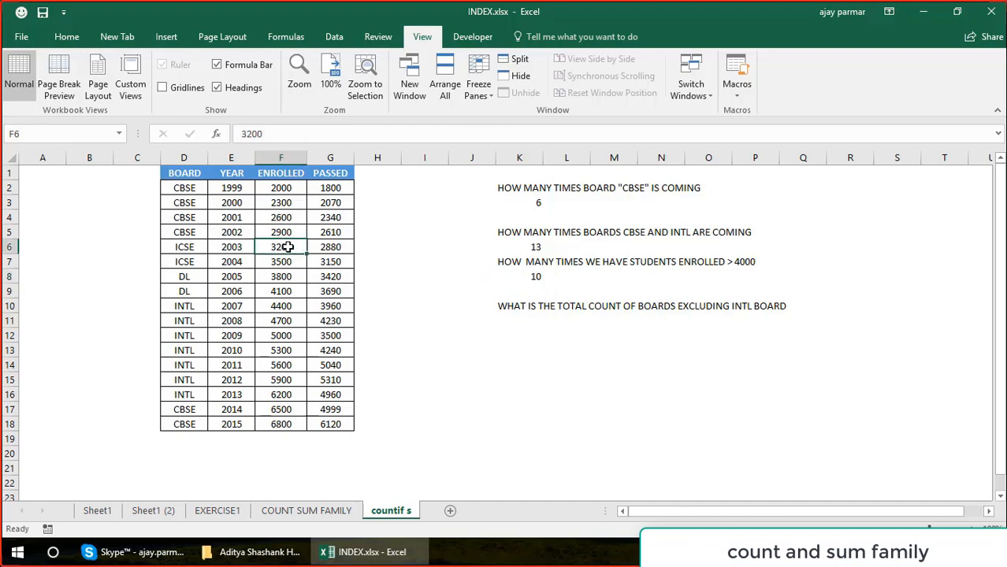
key("shift+Down")
key("shift+Down")
key("shift+Down")
key("shift+Down")
key("shift+Down")
key("shift+Down")
key("shift+Down")
key("shift+Down")
key("shift+Down")
key("shift+Down")
key("shift+Down")
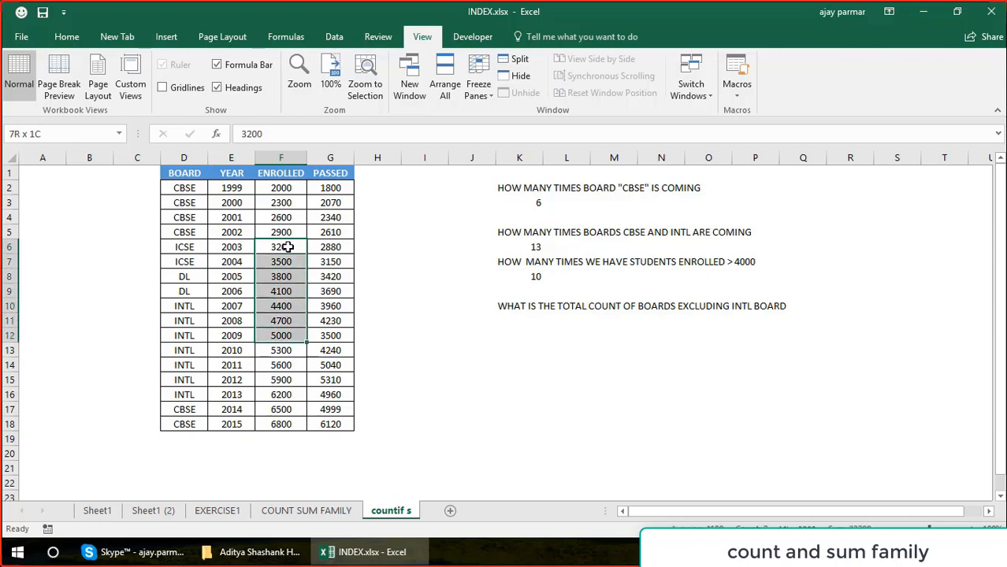
key("shift+Down")
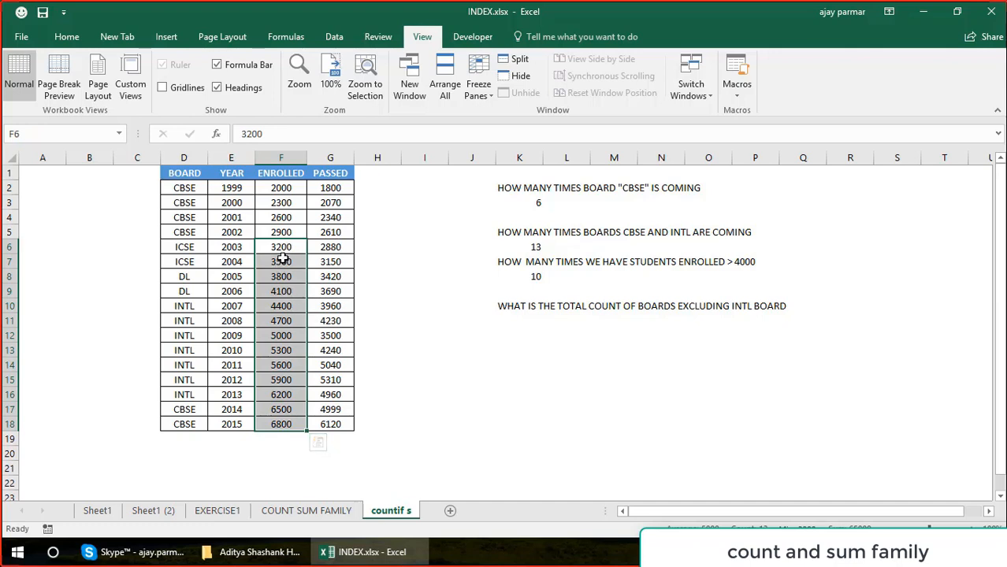
Select the enrolled figures F9:F18 to check how many values lie above 4000.
left_click(290, 291)
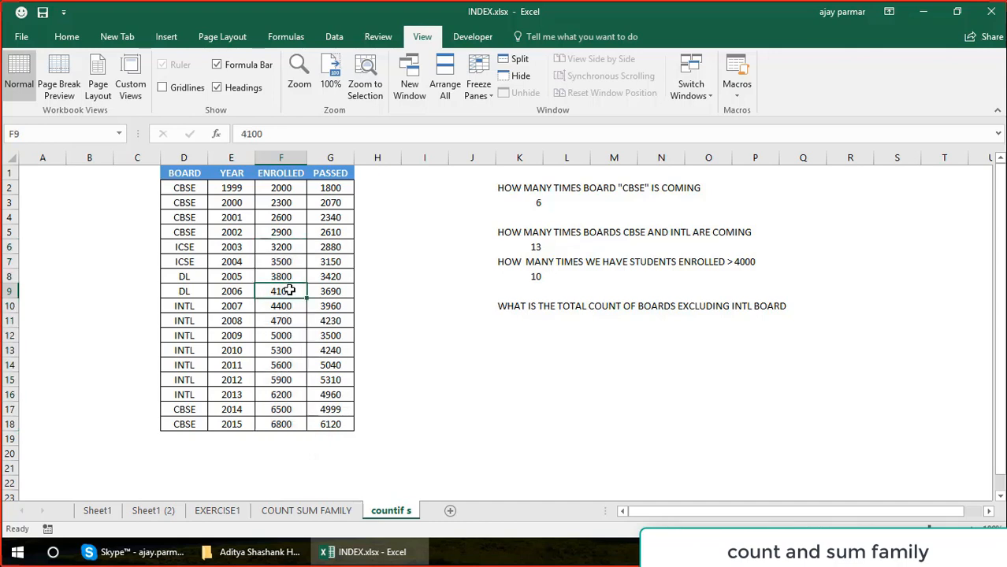
key("shift+Down")
key("shift+Down")
key("shift+Down")
key("shift+Down")
key("shift+Down")
key("shift+Down")
key("shift+Down")
key("shift+Down")
key("shift+Down")
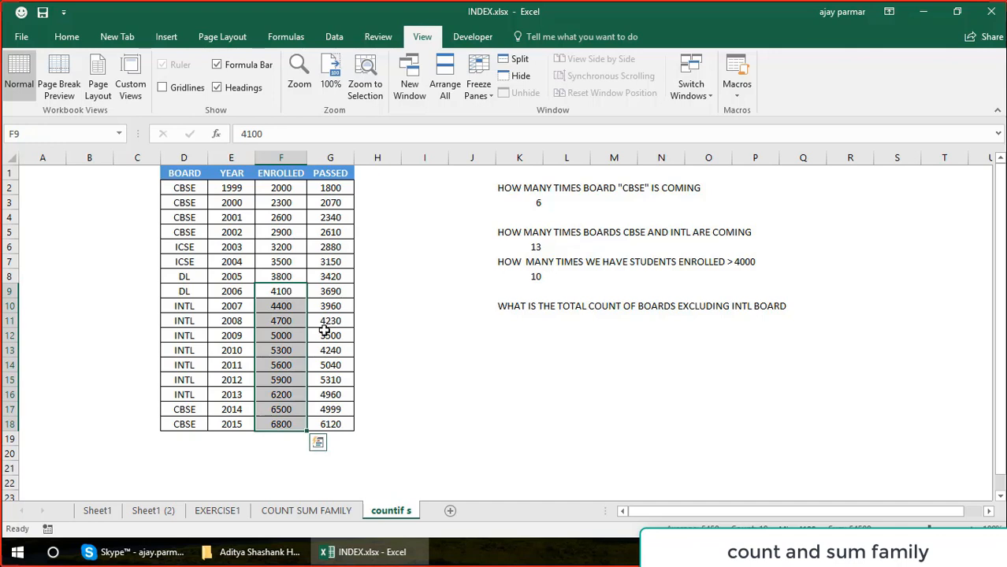
Set the 2011 enrolled figure in F14 to 790 to test the count of values above 4000.
left_click(293, 363)
type("7")
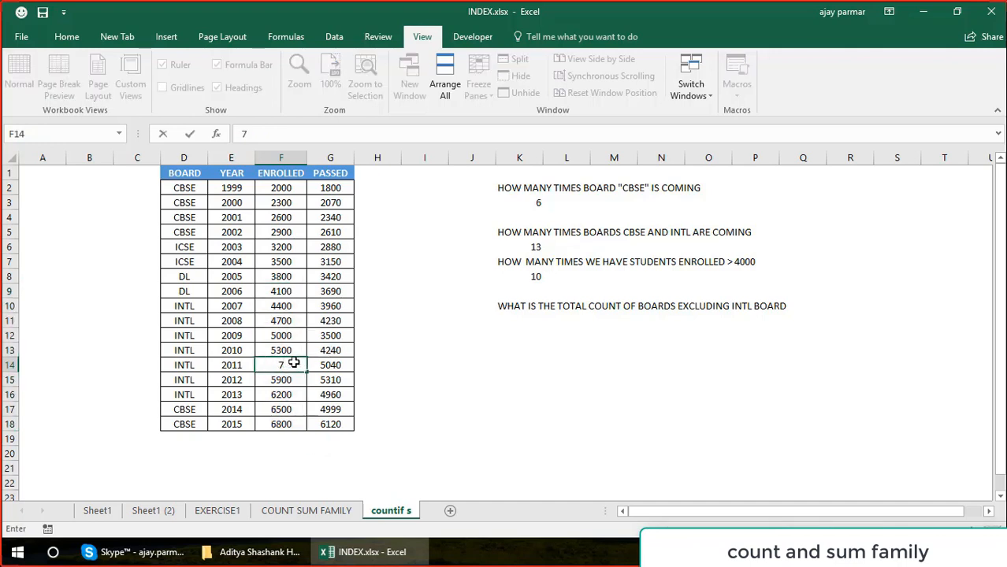
type("900")
key("Return")
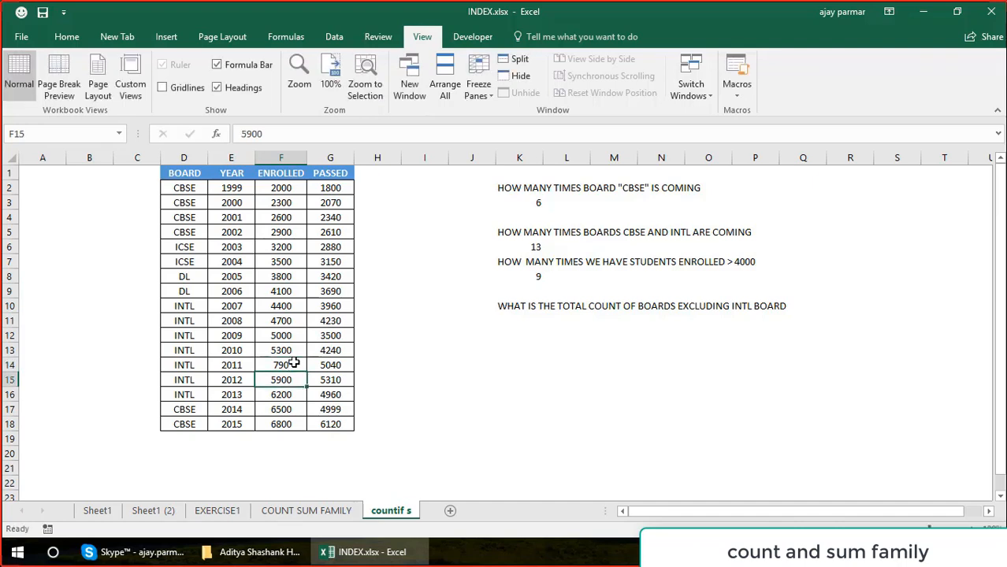
Start a COUNTIF formula in K11 with D2:D18 as its range for the count of boards excluding INTL.
left_click(529, 319)
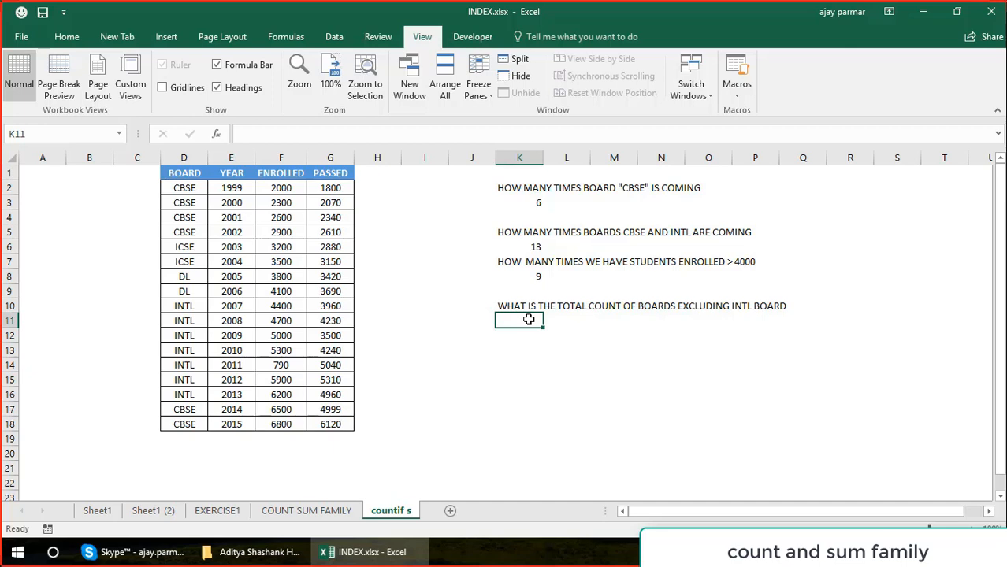
type("=COUN")
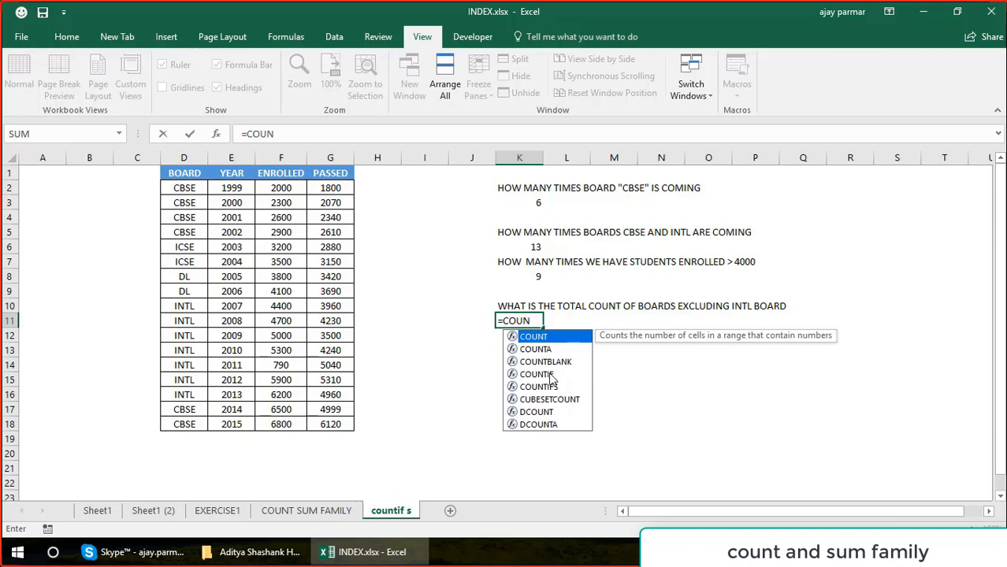
left_click(538, 377)
double_click(539, 377)
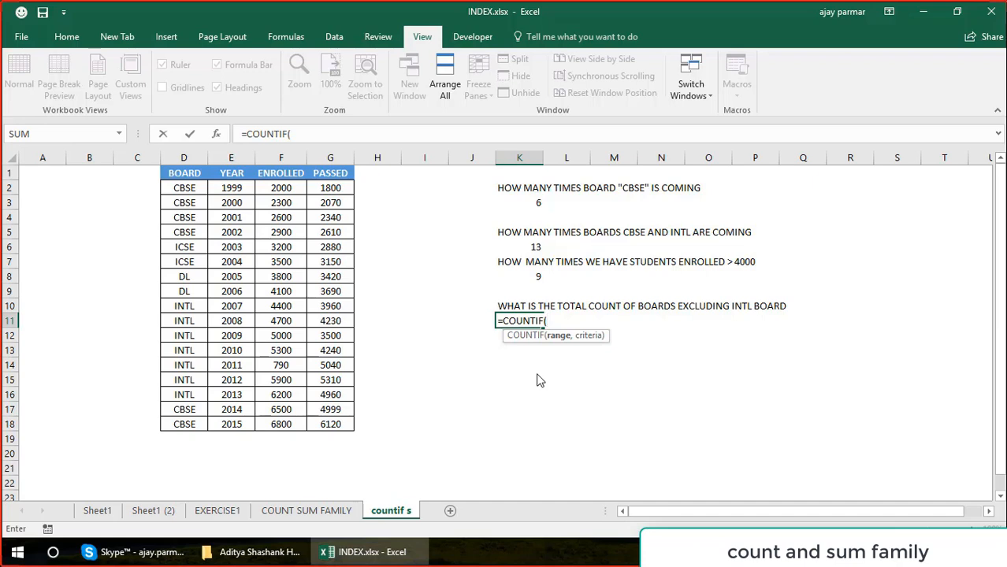
left_click(189, 187)
left_click_drag(189, 188, 189, 365)
key("shift+Down")
key("shift+Down")
key("shift+Down")
key("shift+Down")
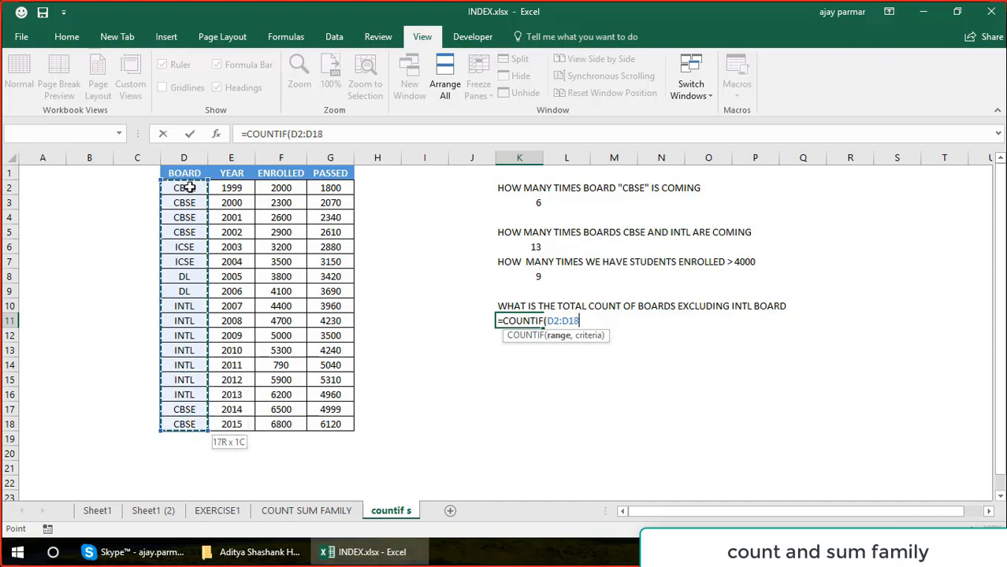
type(",")
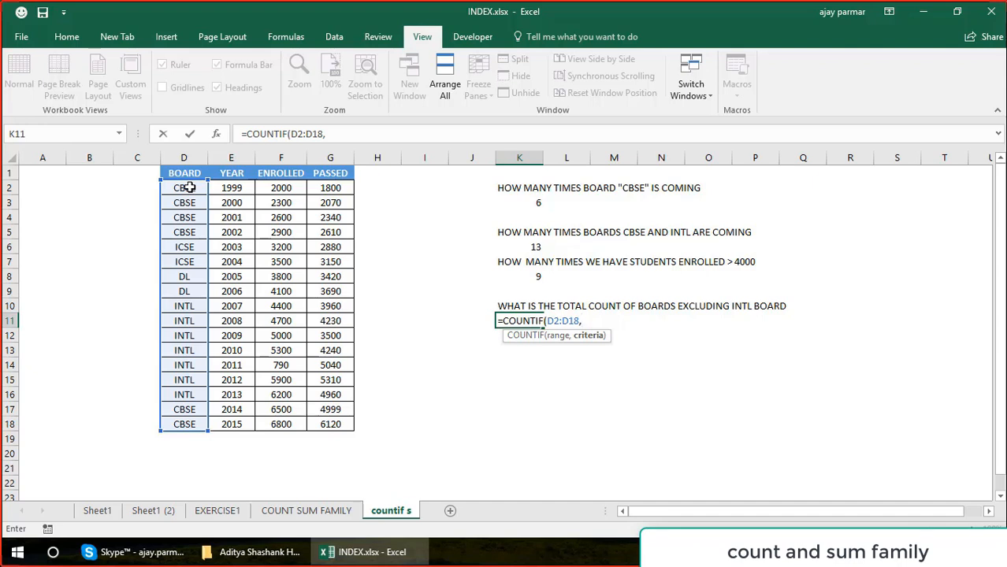
Complete the COUNTIF formula in K11 with the criterion "<>INTL".
type("\"<>INTL\")")
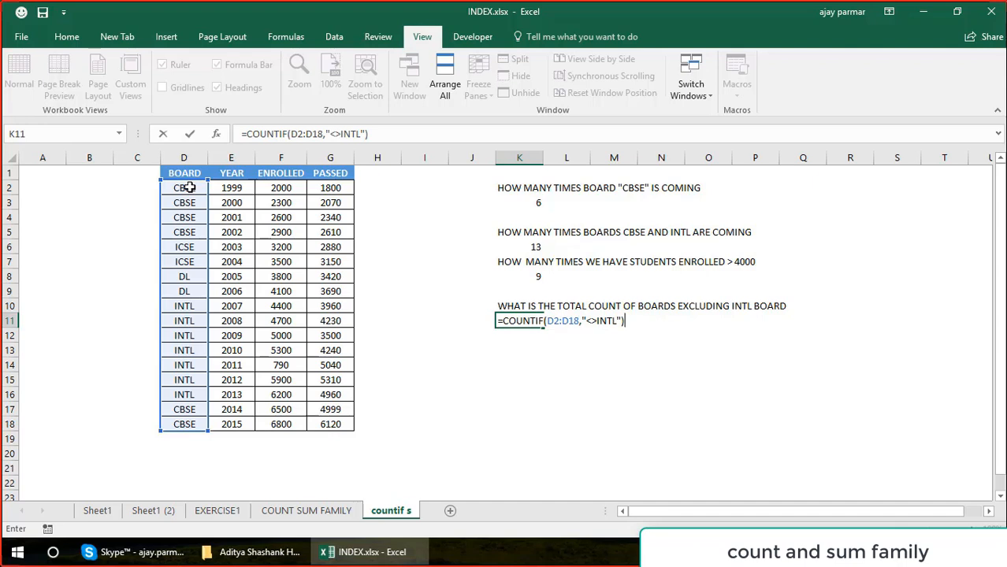
key("Return")
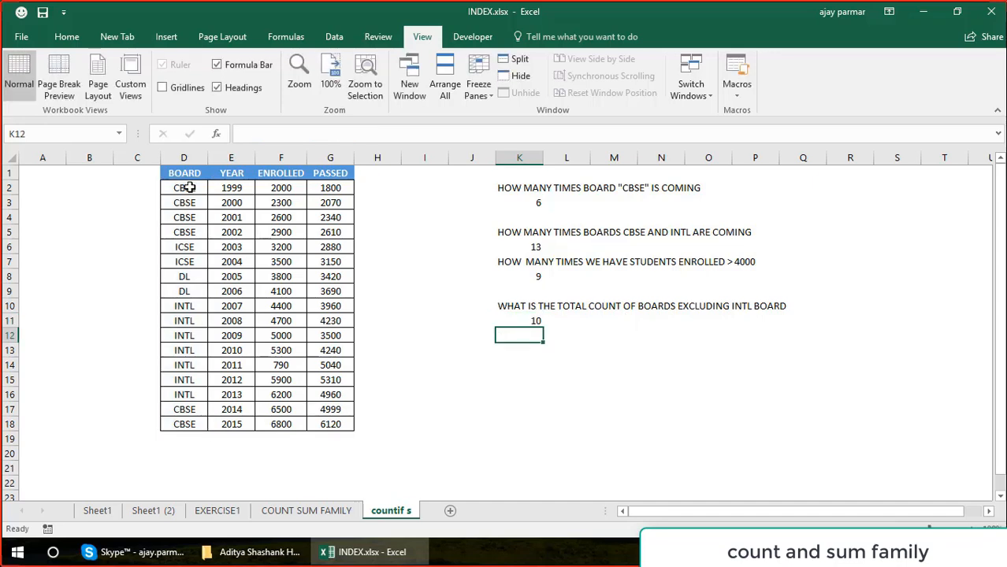
key("Up")
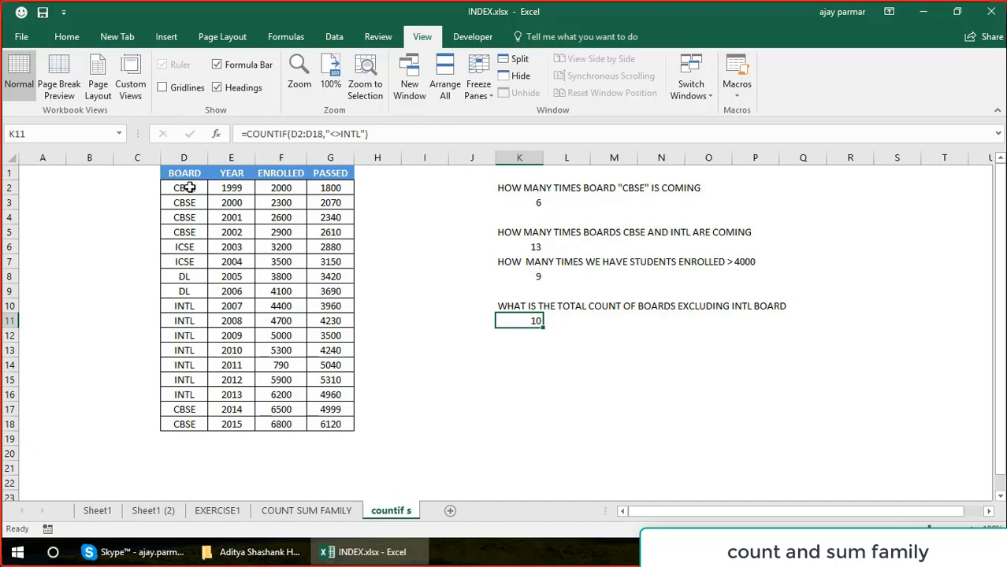
Enter the question "HOW MANY BOARDS HAVE GOT STUDENT ENROLLED GREATER THAN 6000" in K13.
key("Down")
key("Down")
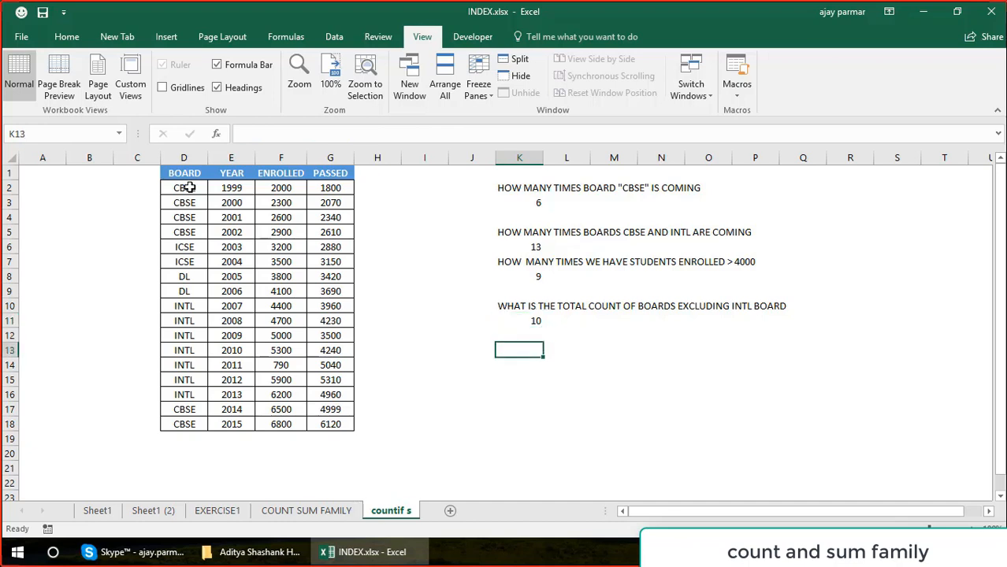
type("HOW MANY ")
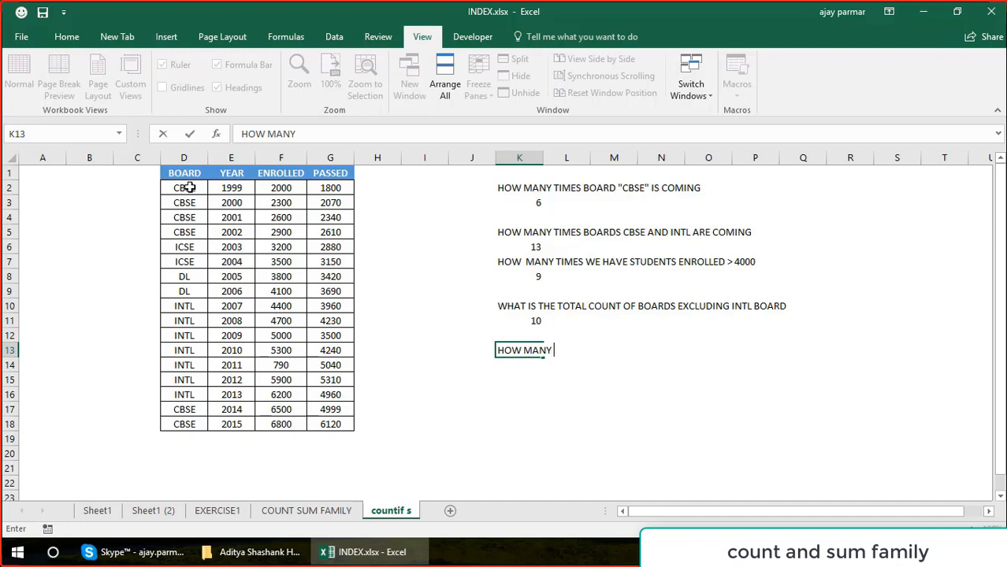
type("BOARDS HA")
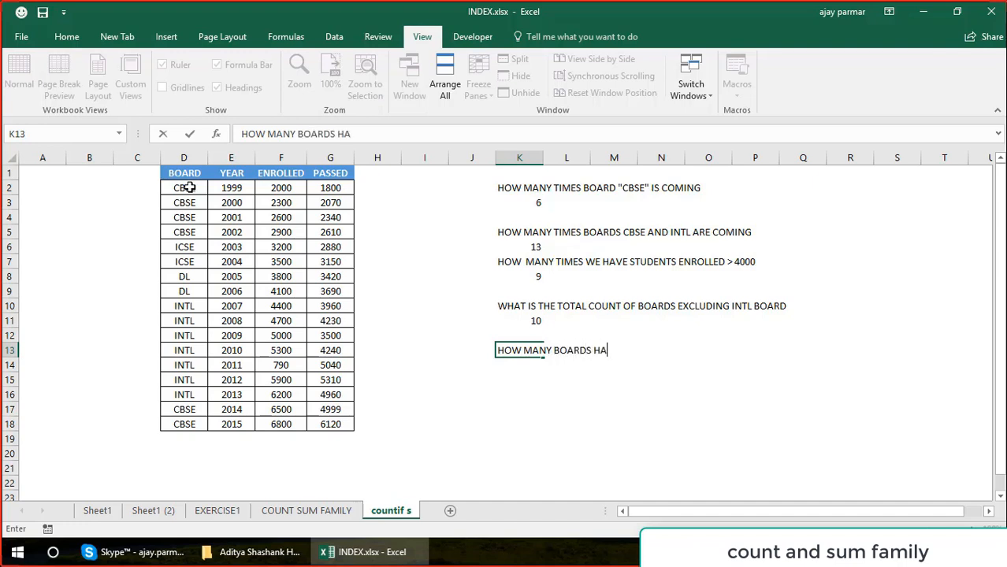
type("VE GOT STUD")
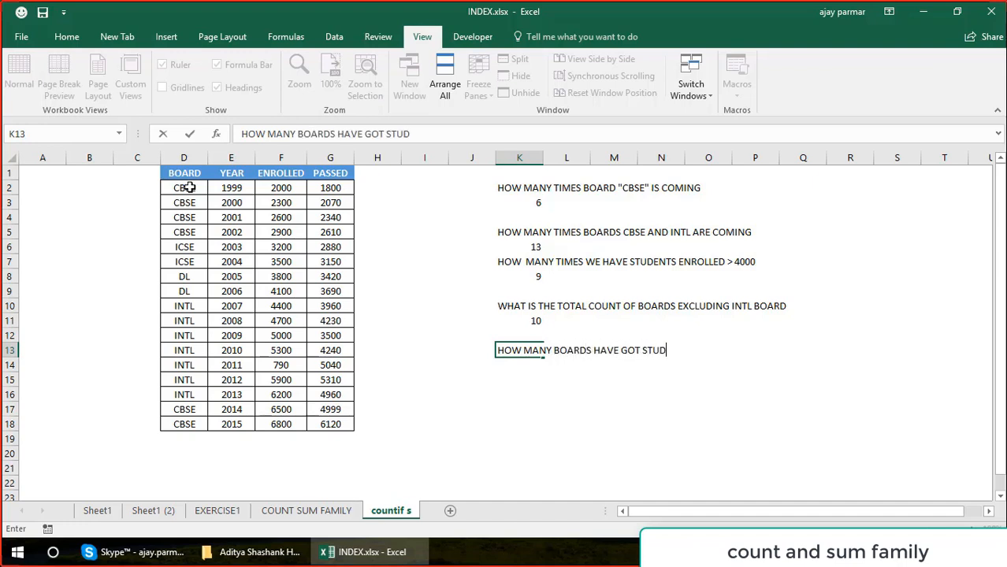
type("ENT ENR")
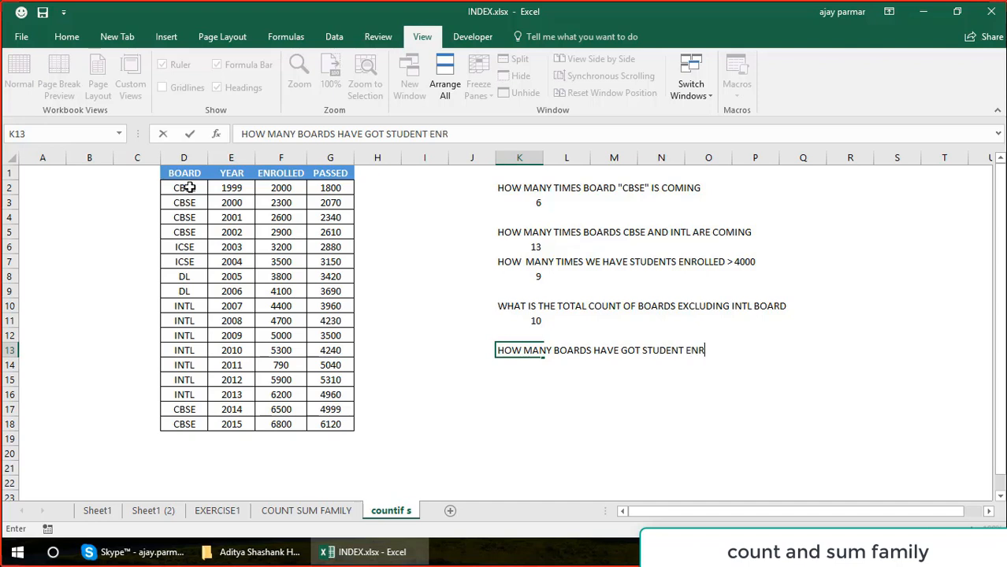
type("OLLED G")
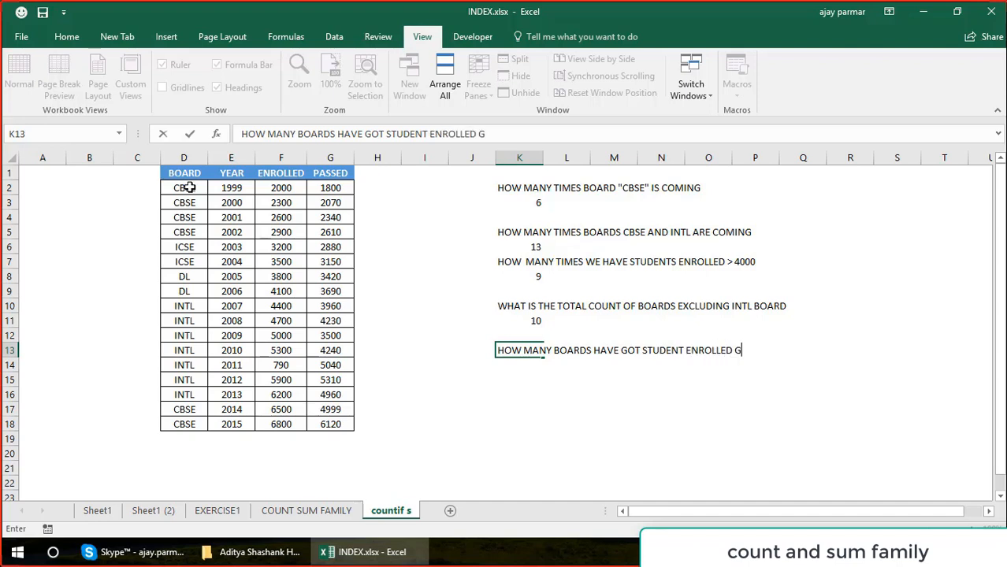
type("REATER THAN ")
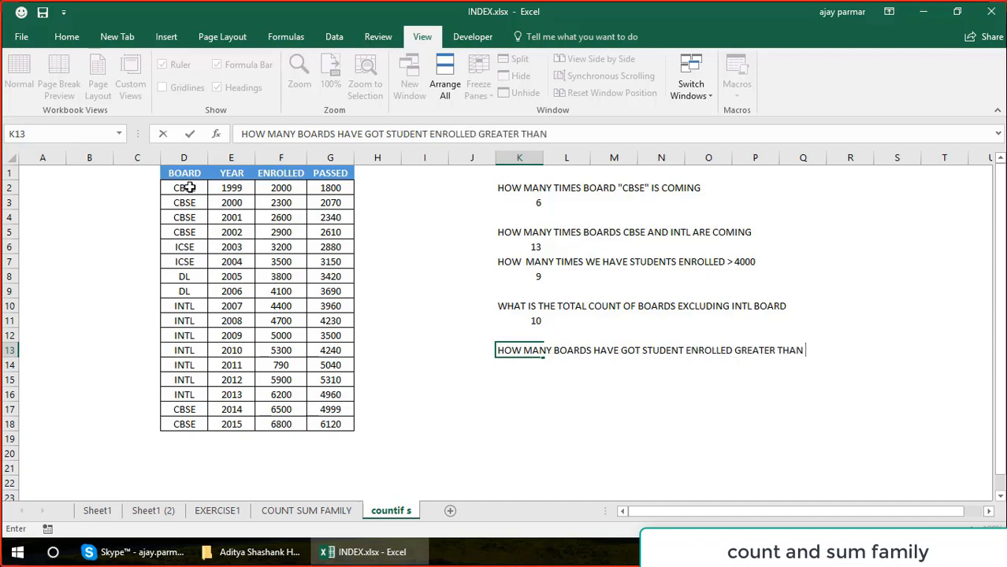
type("6000")
key("Return")
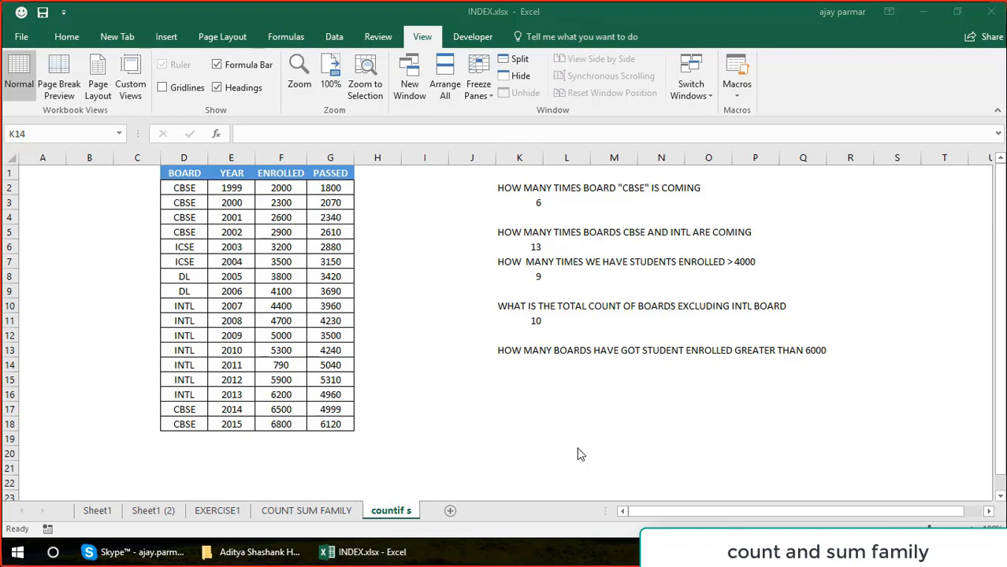
Review the enrolled column F1:F18 and compare the earlier question in K7 with the new one in K13.
left_click(521, 375)
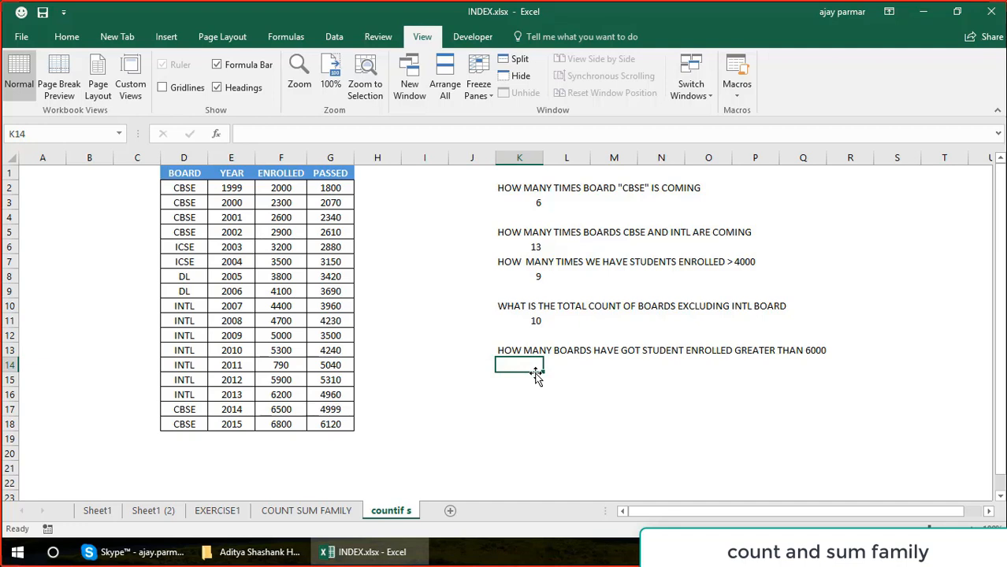
left_click(285, 174)
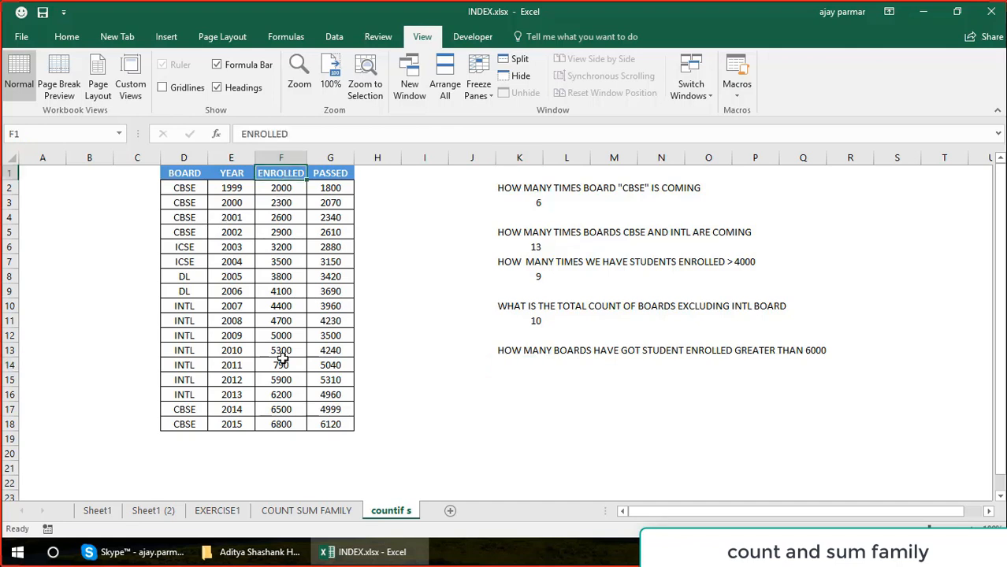
left_click(287, 421, "shift")
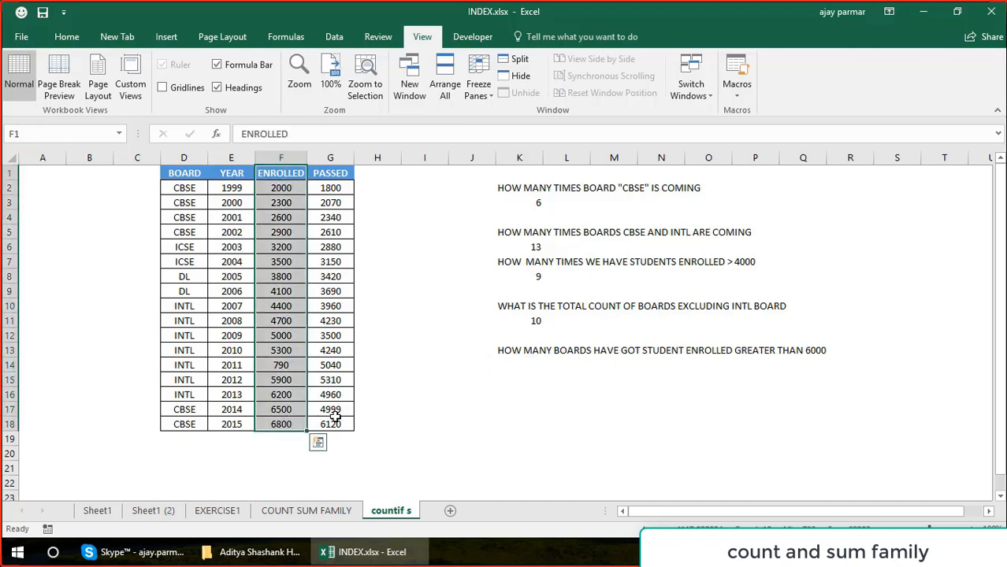
left_click(534, 377)
left_click(522, 260)
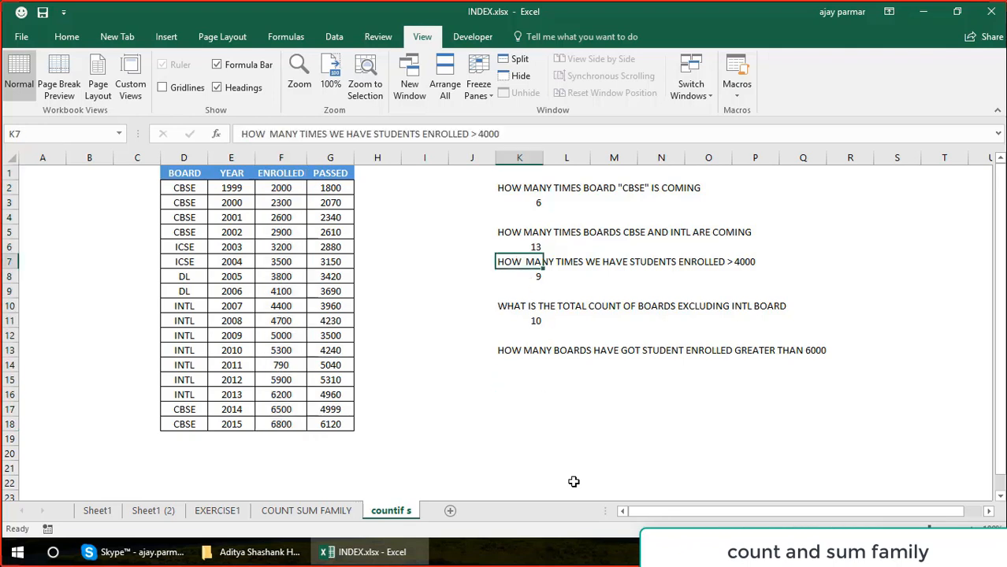
left_click(527, 354)
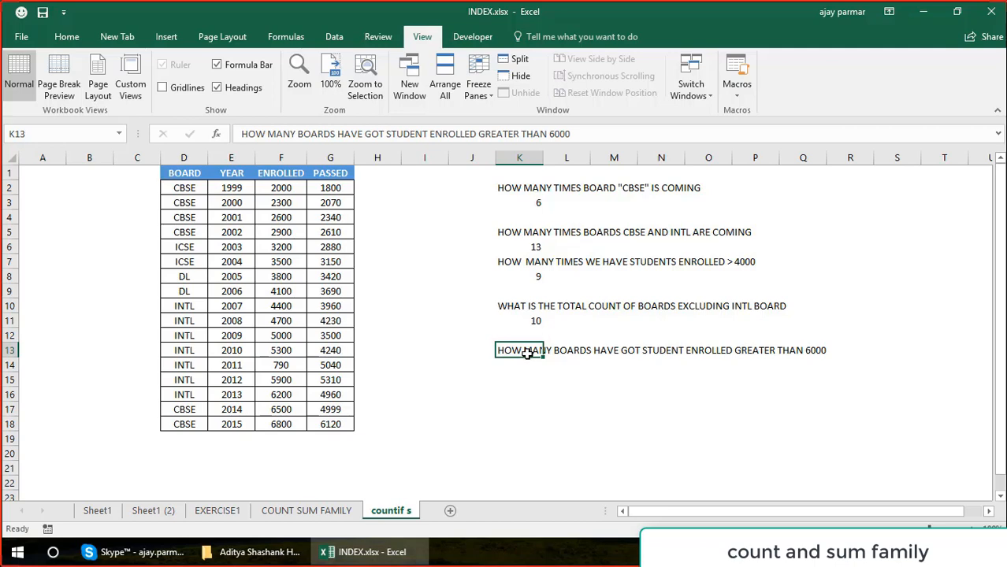
Count the enrolled values above 6000 in K14 with a COUNTIF formula on F2:F18 and the criterion ">6000".
left_click(533, 364)
type("=C")
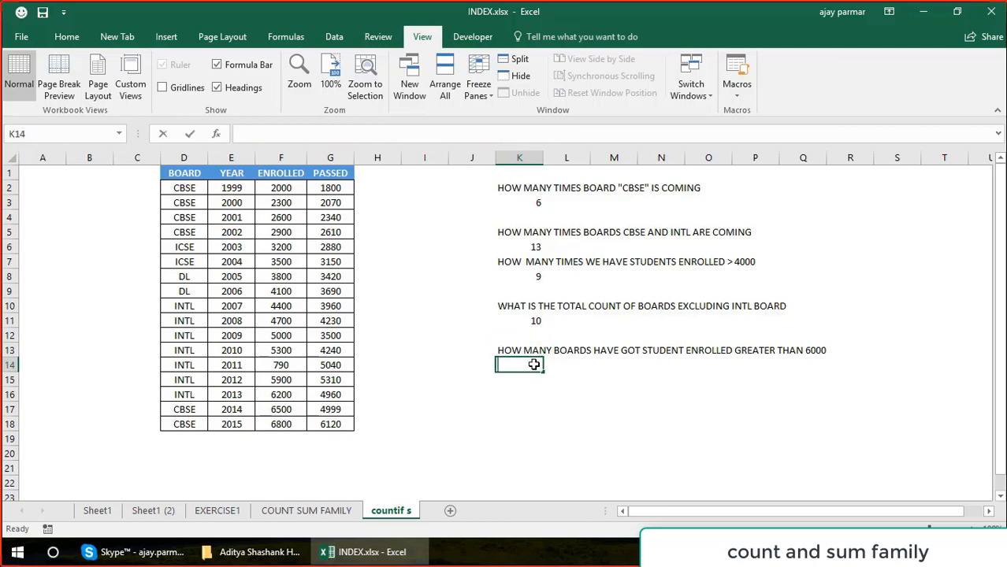
type("OUN")
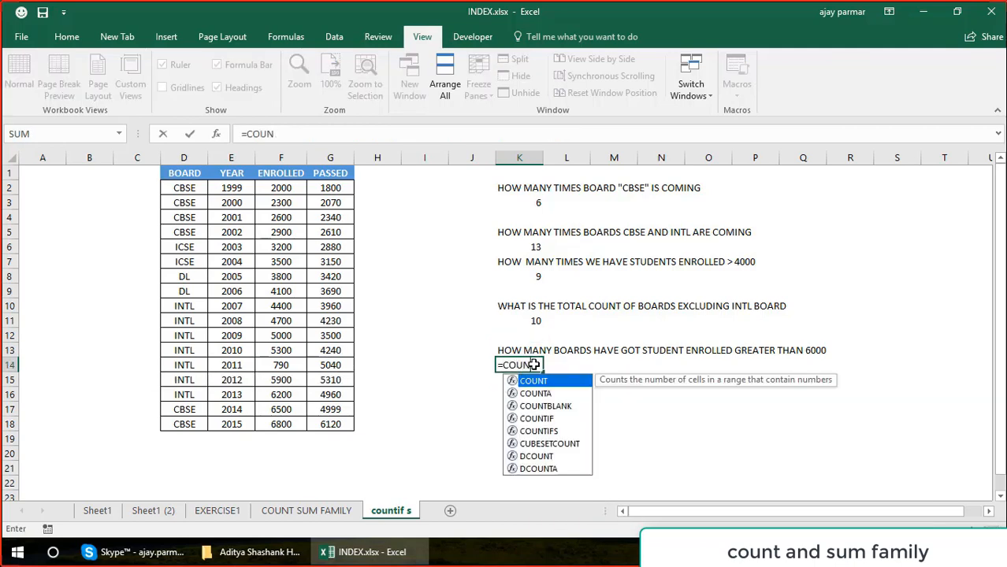
type("TIF(")
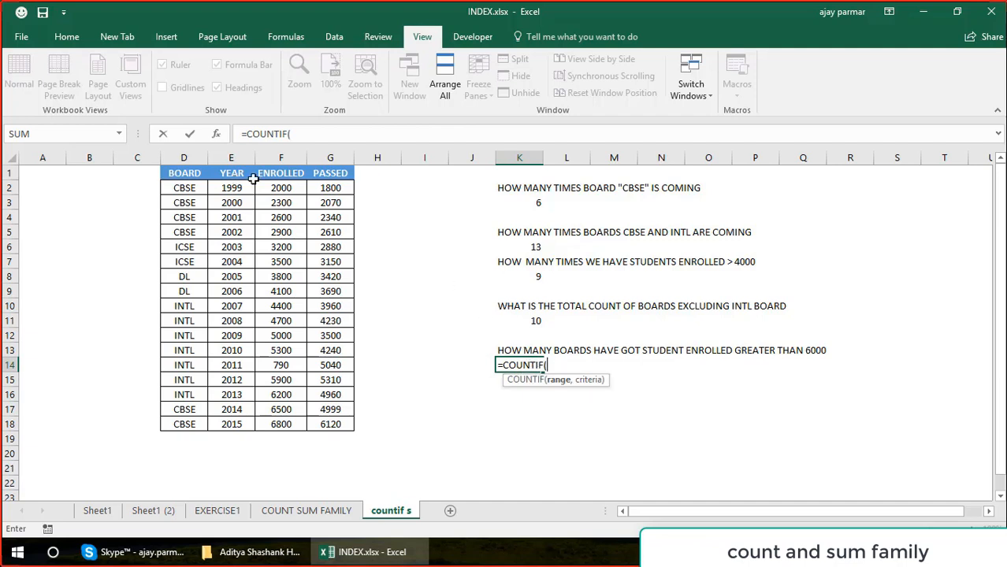
left_click_drag(271, 186, 289, 425)
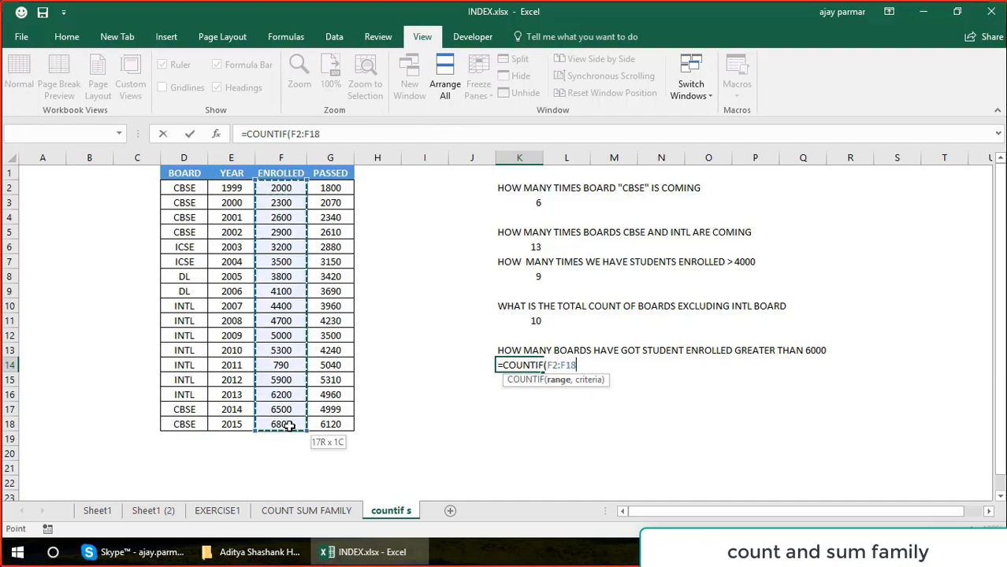
type(",\">")
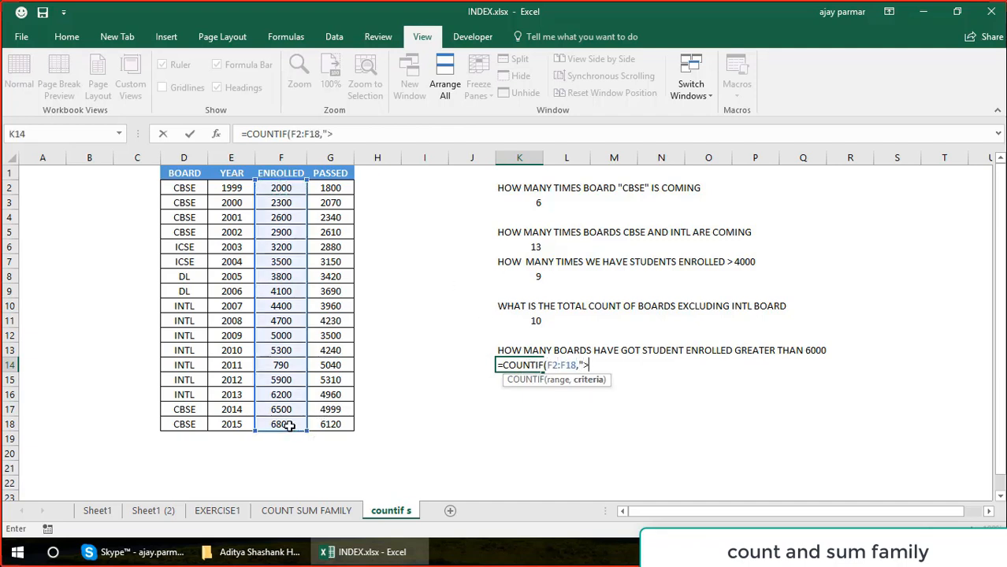
type("6000\")")
key("Return")
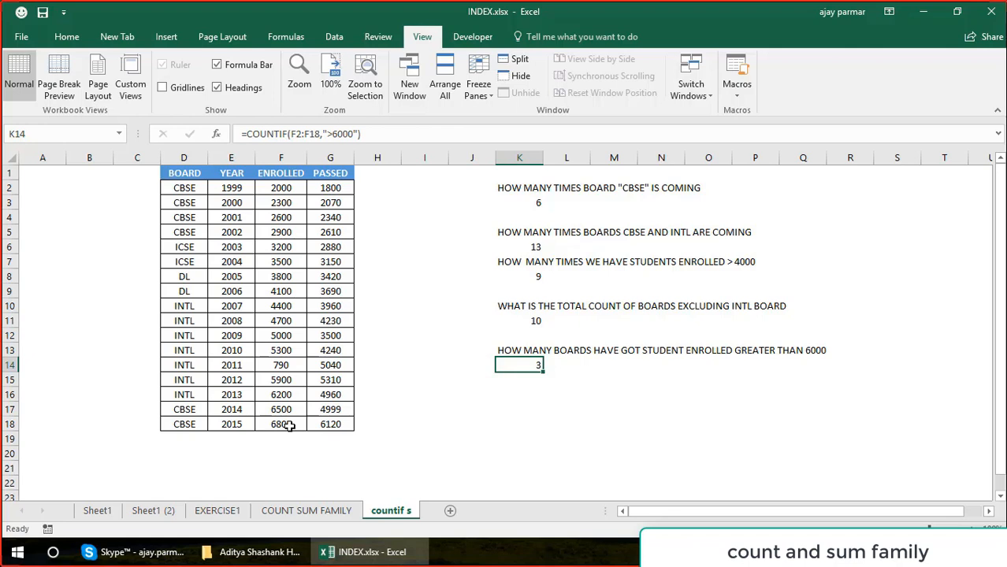
key("Down")
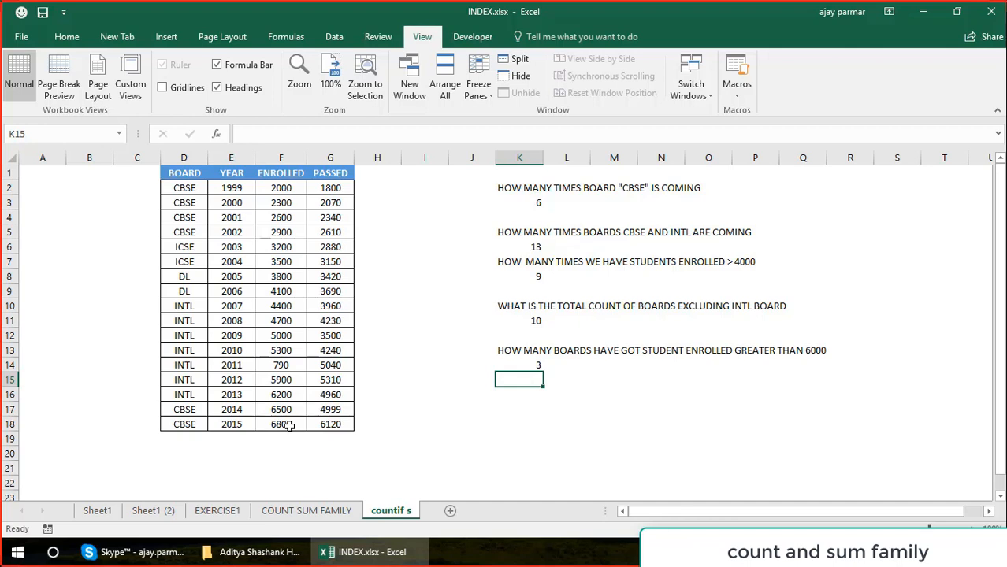
type("=")
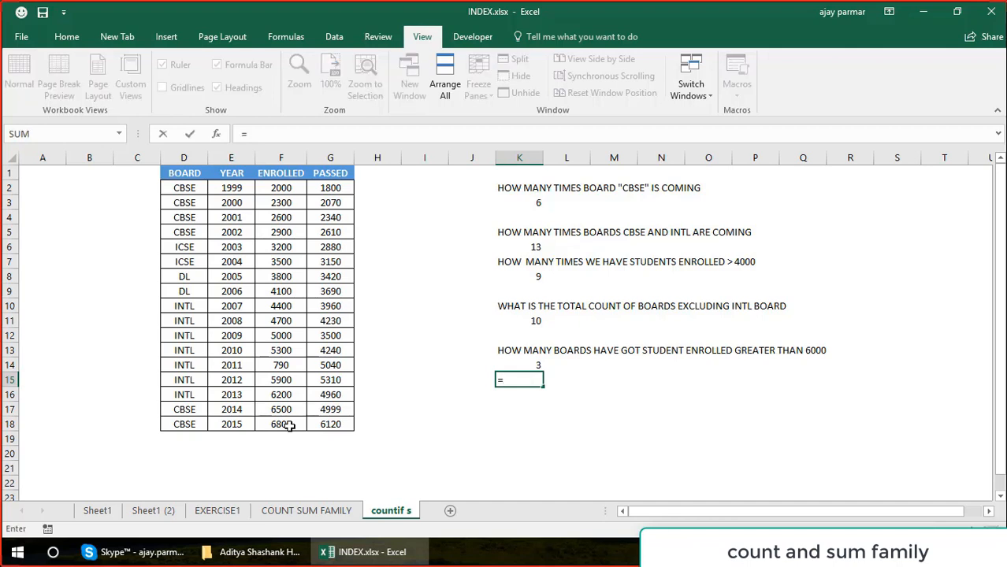
type("COUNTIFS(")
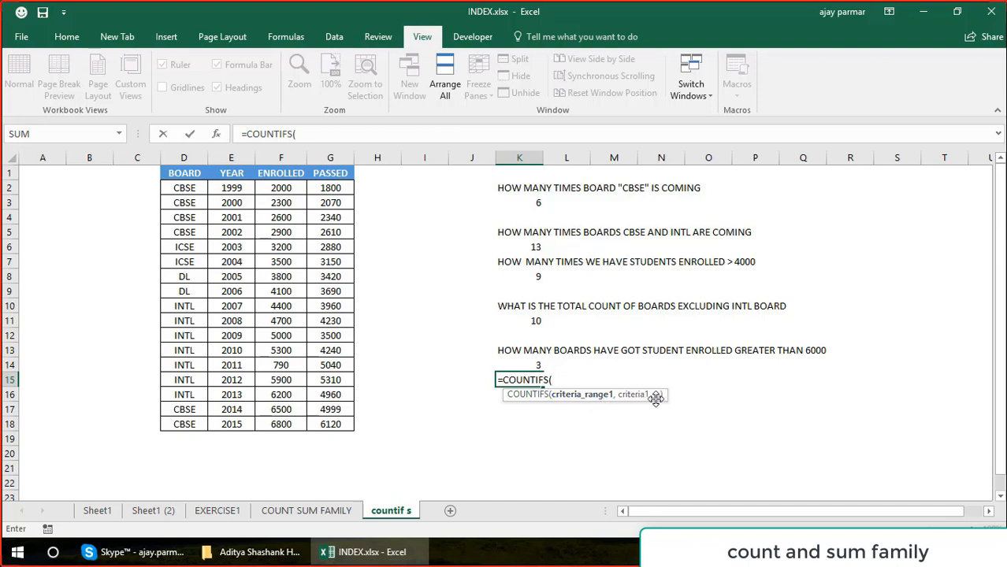
type(",,,,,,,,,,,")
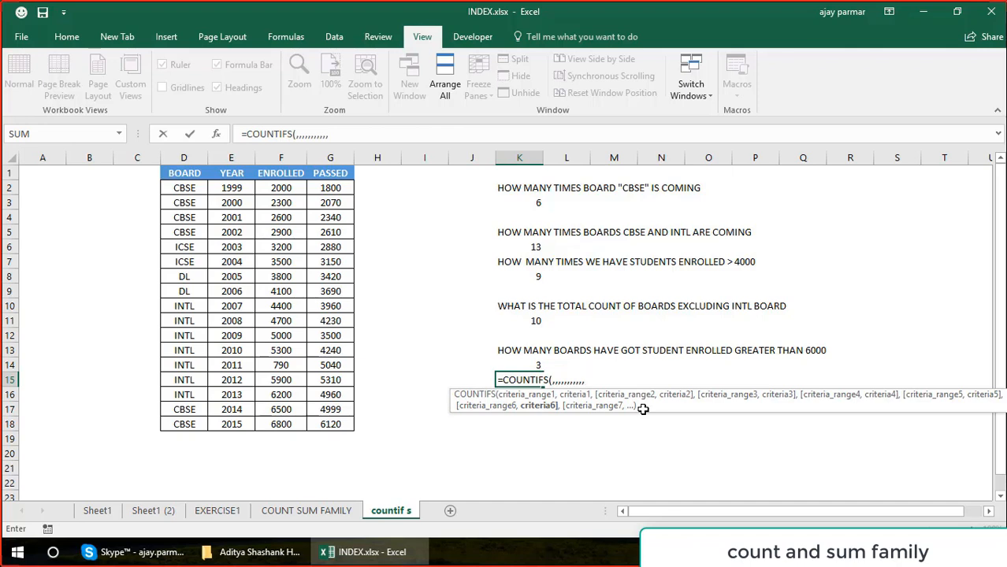
key("BackSpace")
key("BackSpace")
key("BackSpace")
key("BackSpace")
key("BackSpace")
key("BackSpace")
key("BackSpace")
key("BackSpace")
key("BackSpace")
key("BackSpace")
key("BackSpace")
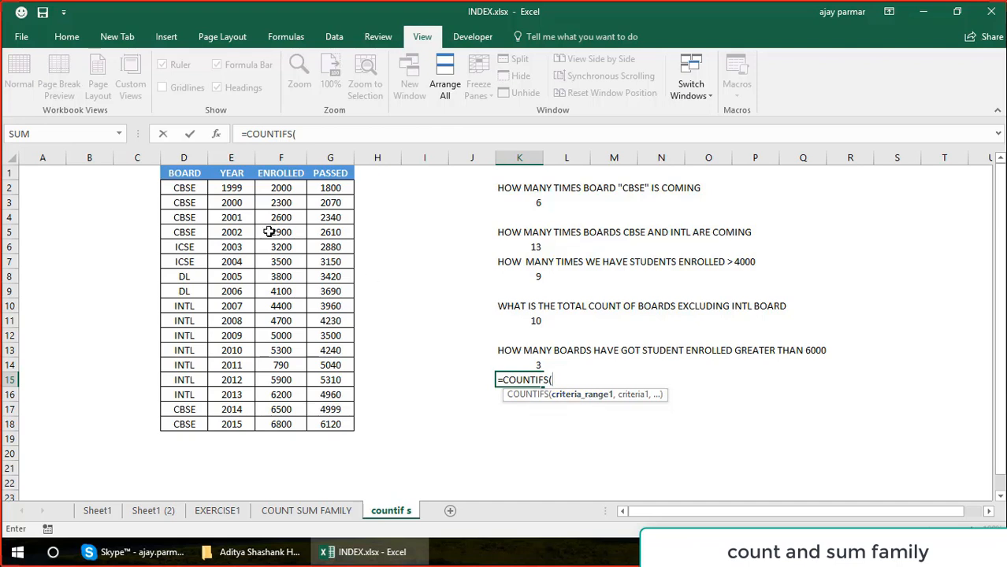
left_click(191, 188)
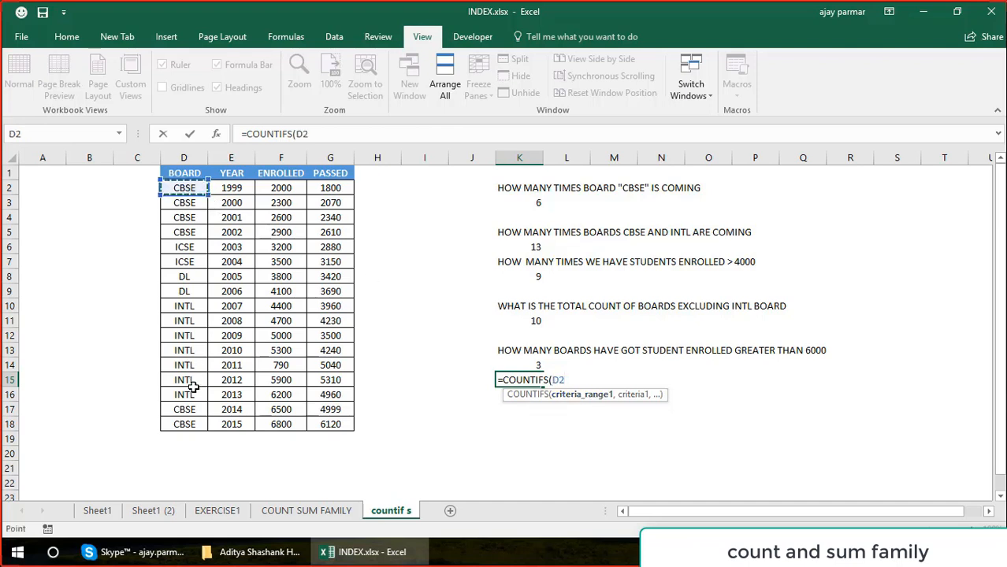
left_click(187, 423, "shift")
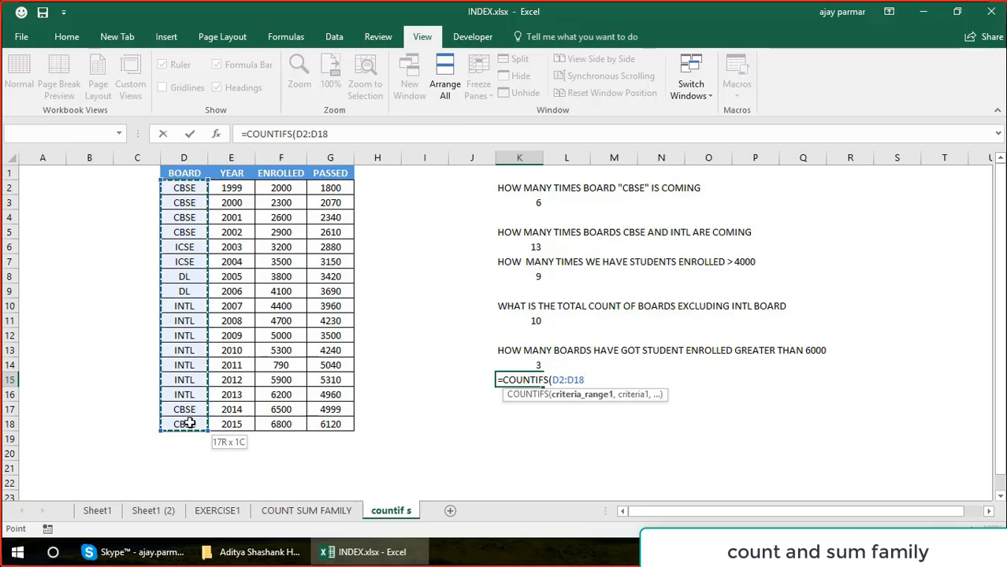
type(",")
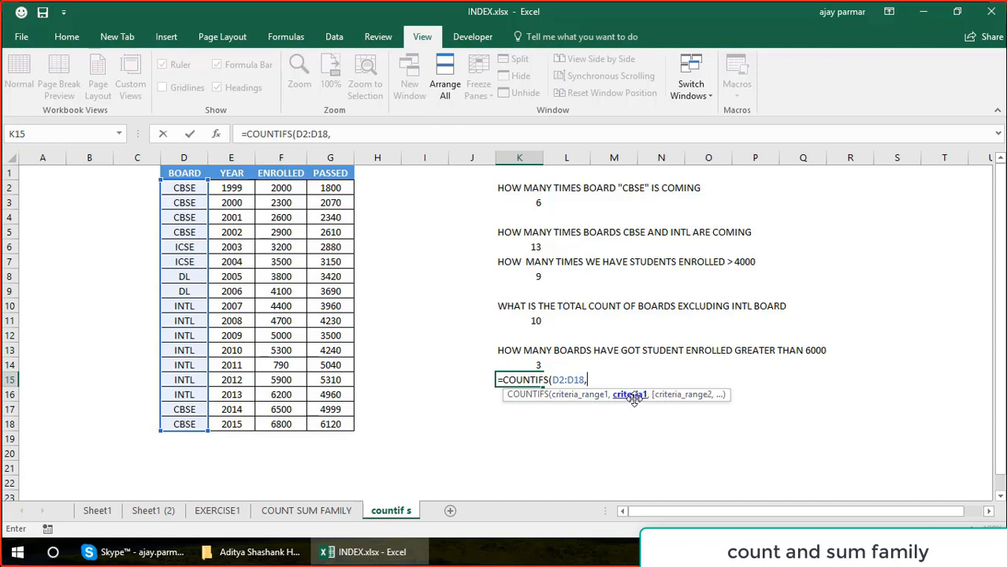
key("Escape")
Examine the range and criterion of the COUNTIF formula in K14.
left_click(521, 365)
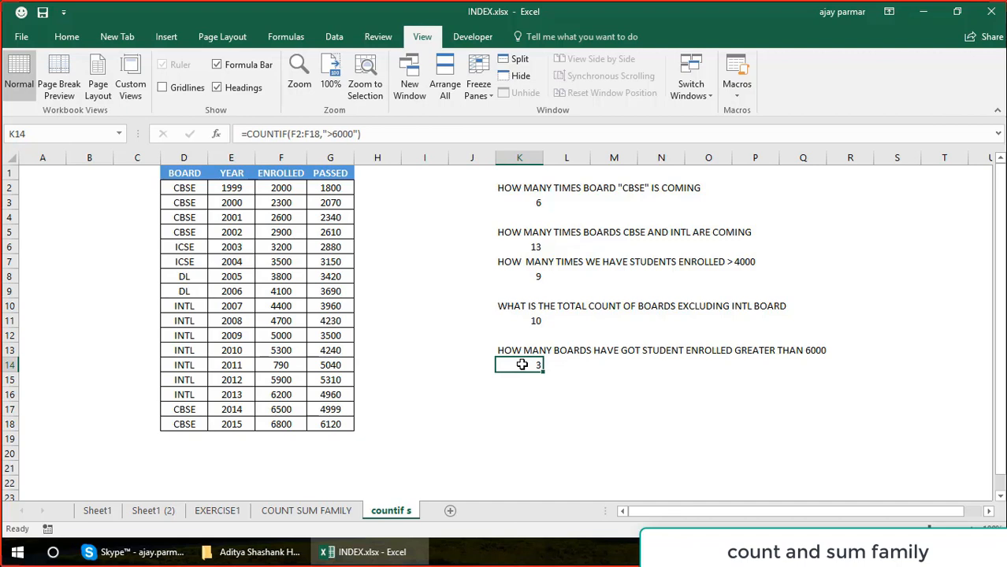
left_click(341, 135)
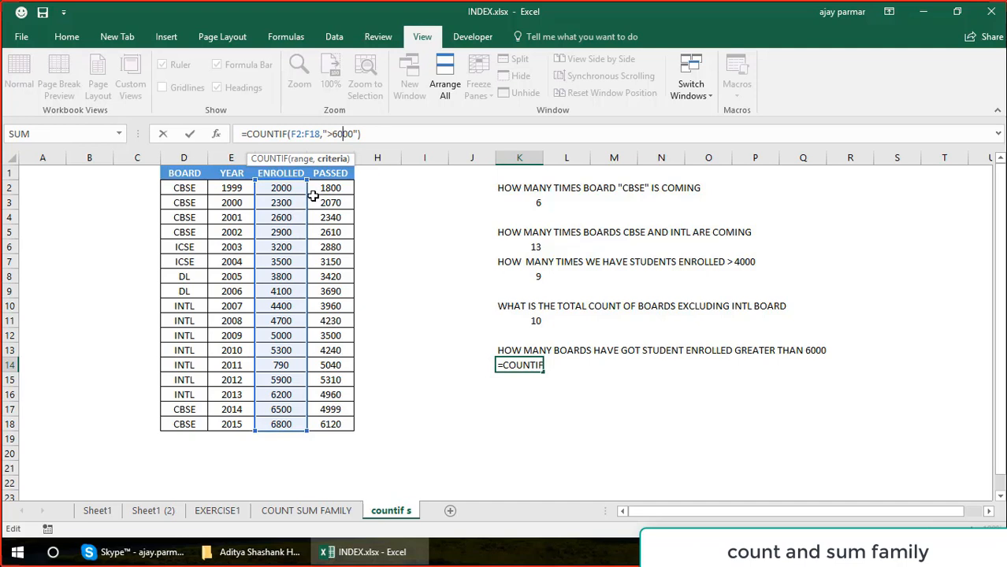
key("Return")
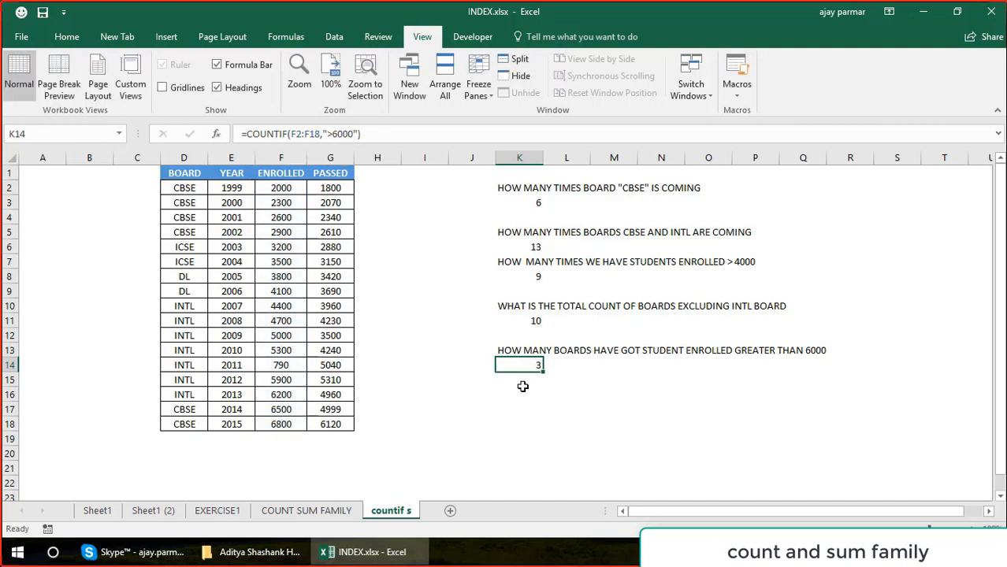
Enter the question "HOW MANY BOARDS HAVE STUDENTS ENROLLED > 600 AFTER YEAR 2004" in K16.
left_click(541, 401)
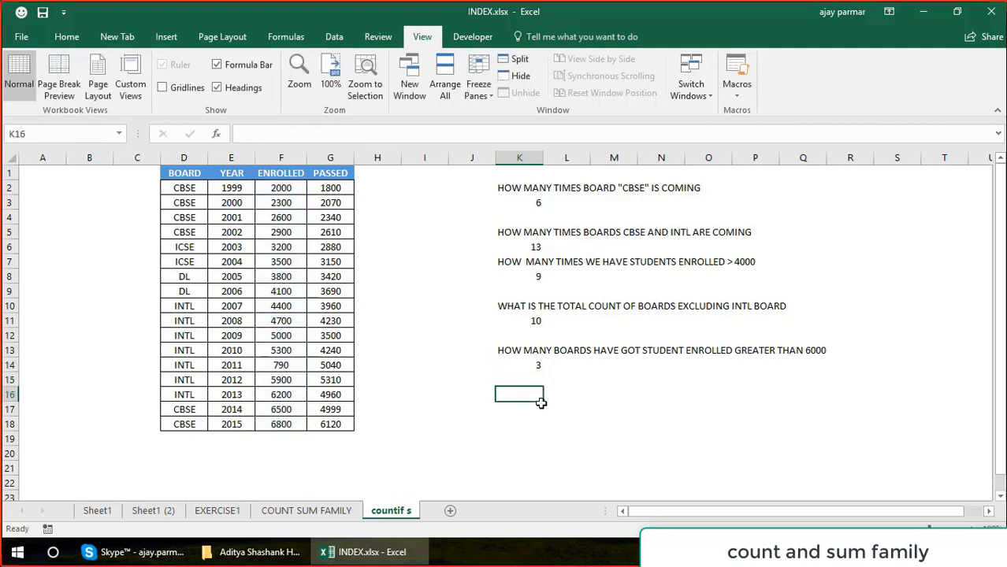
type("HOW MANYT")
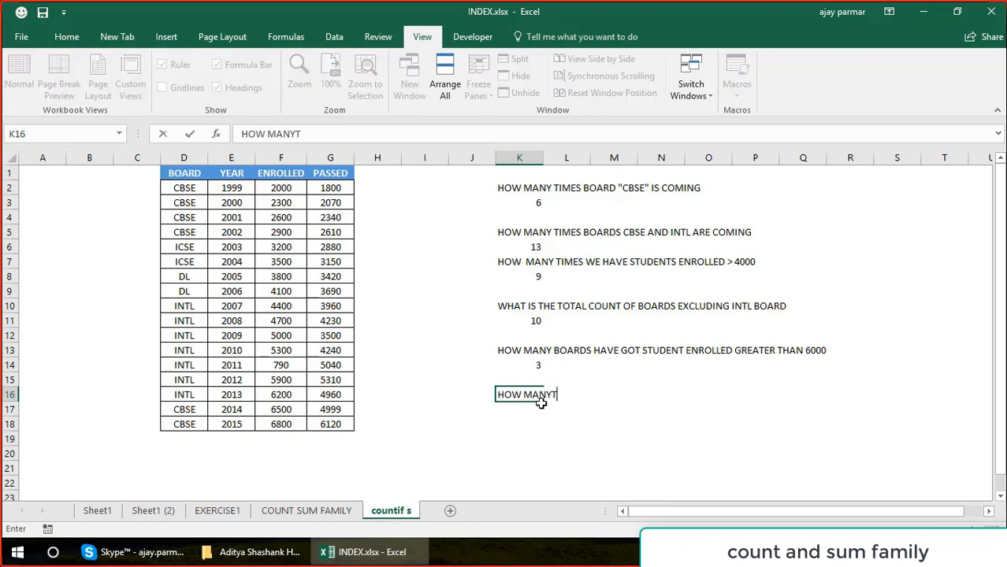
key("BackSpace")
type("BOARDS HAVE")
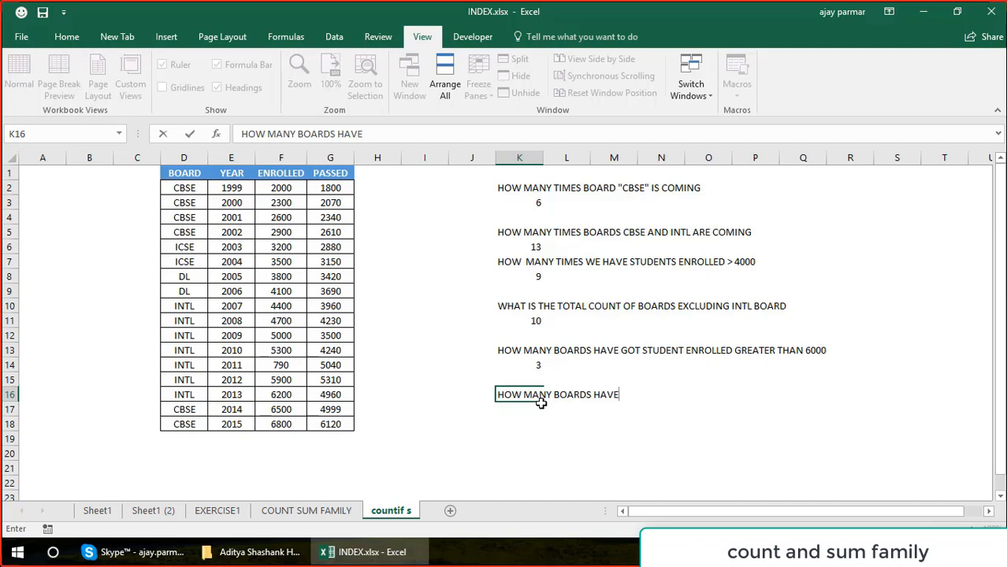
type(" STUDEN")
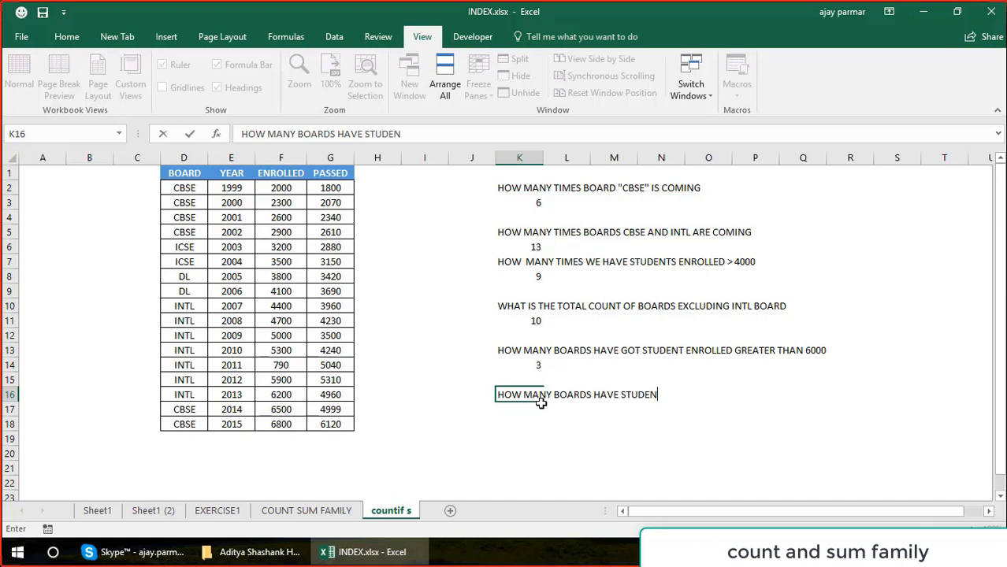
type("TS ENRO")
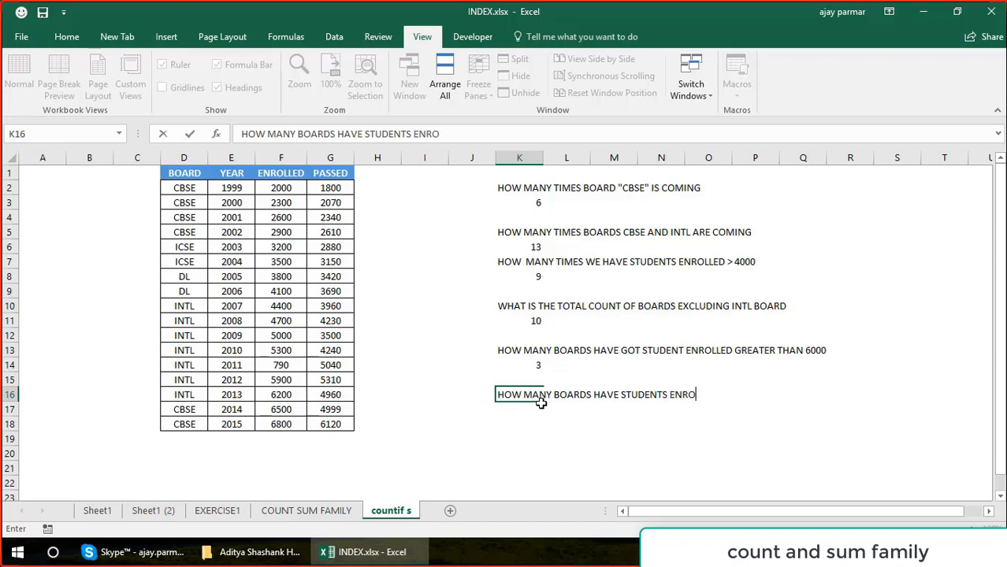
type("LLED > 600")
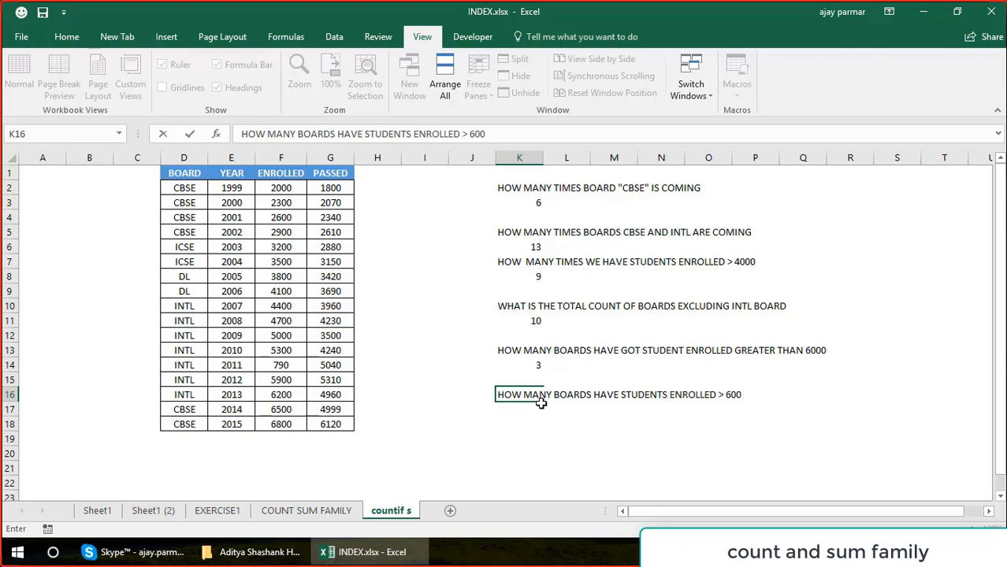
type(" AFTER YEAR")
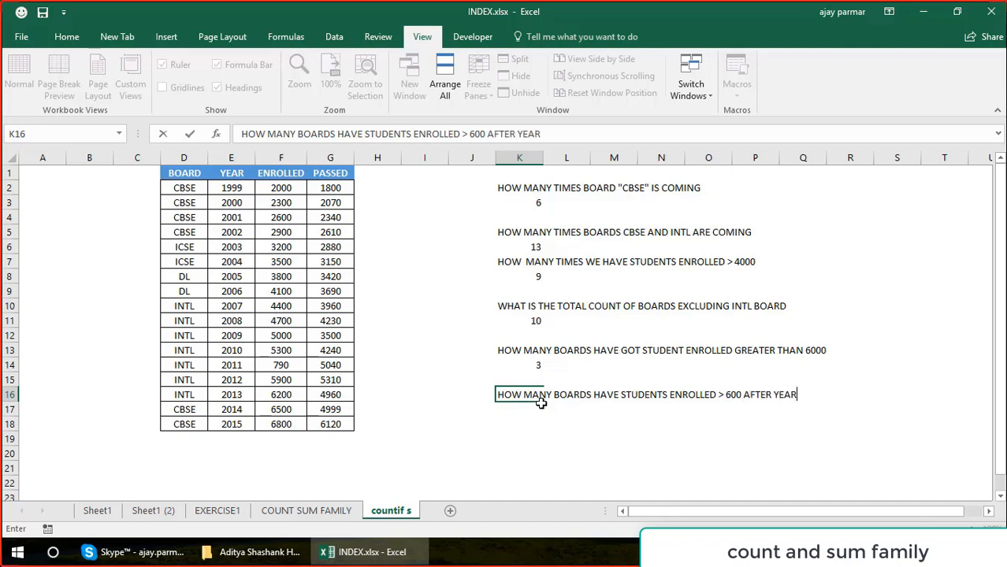
type(" 2004")
key("Return")
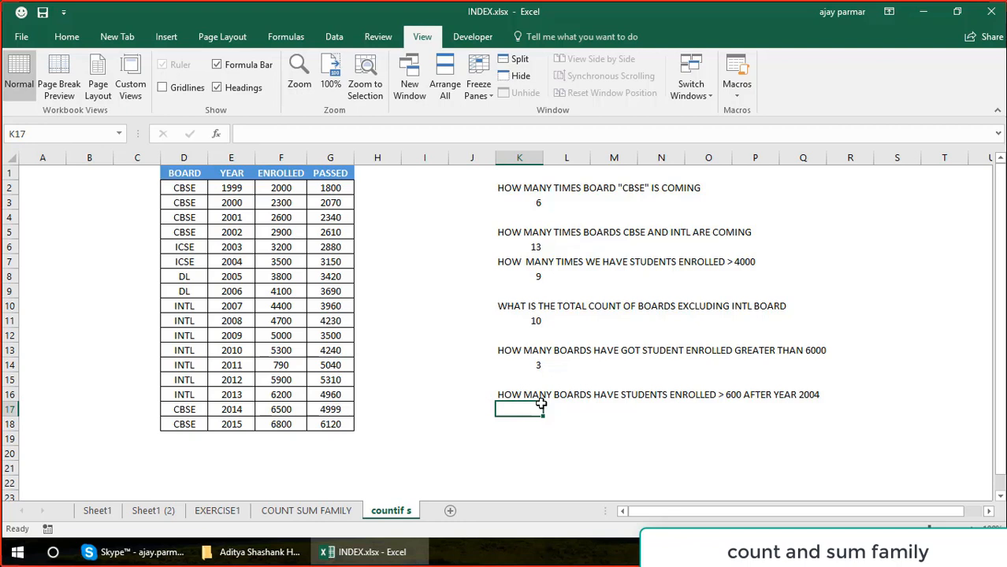
Correct the enrolled threshold in the K16 question to 6000.
left_click(540, 399)
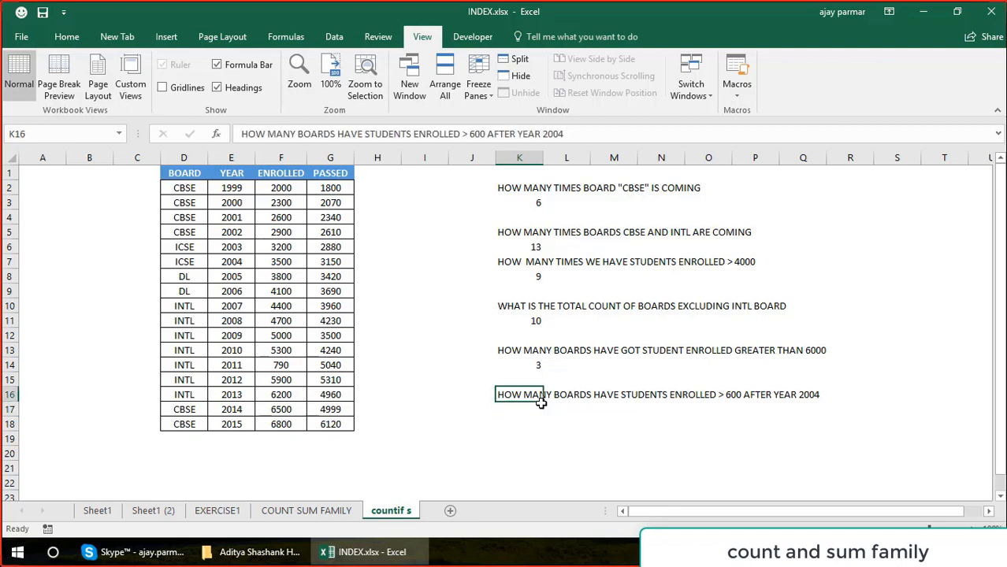
left_click(485, 134)
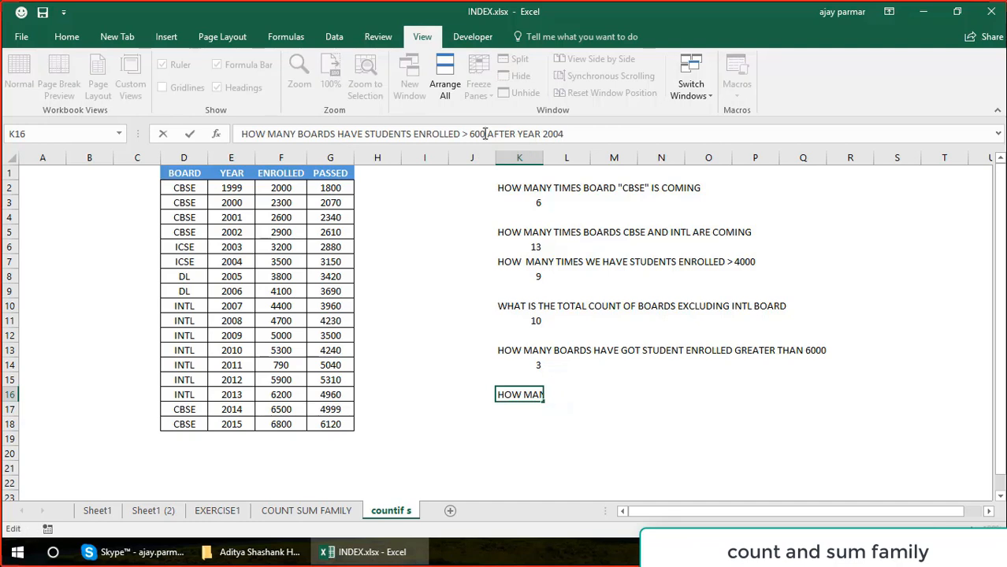
type("0")
key("Return")
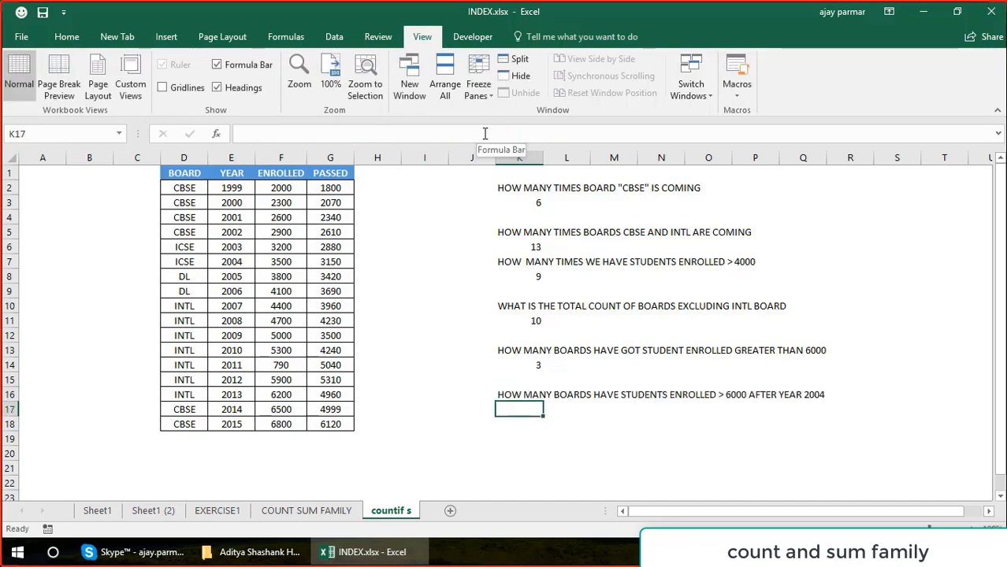
Set the enrolled value for the 1999 CBSE row in F2 to 10000 and check it against the year column.
left_click(284, 191)
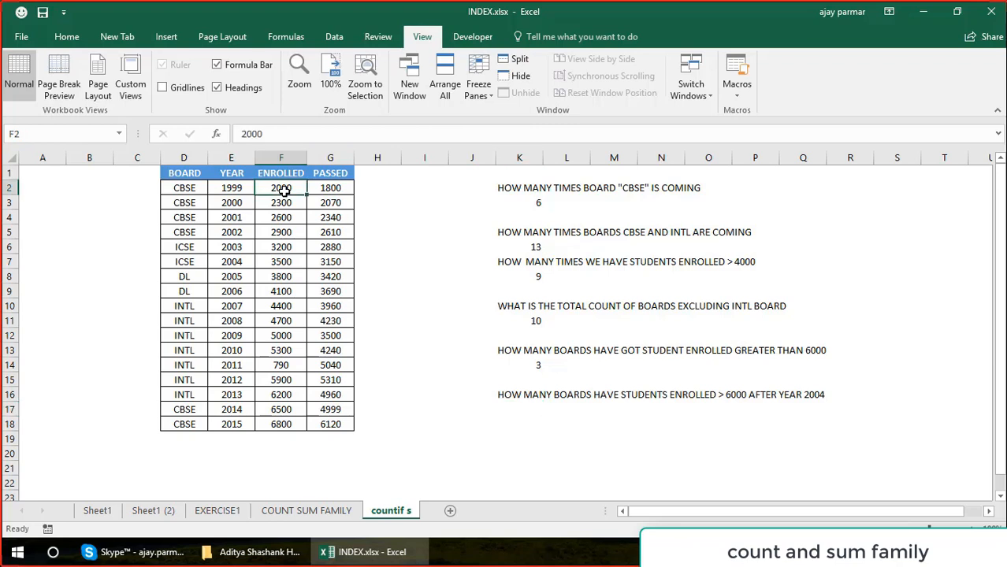
type("10000")
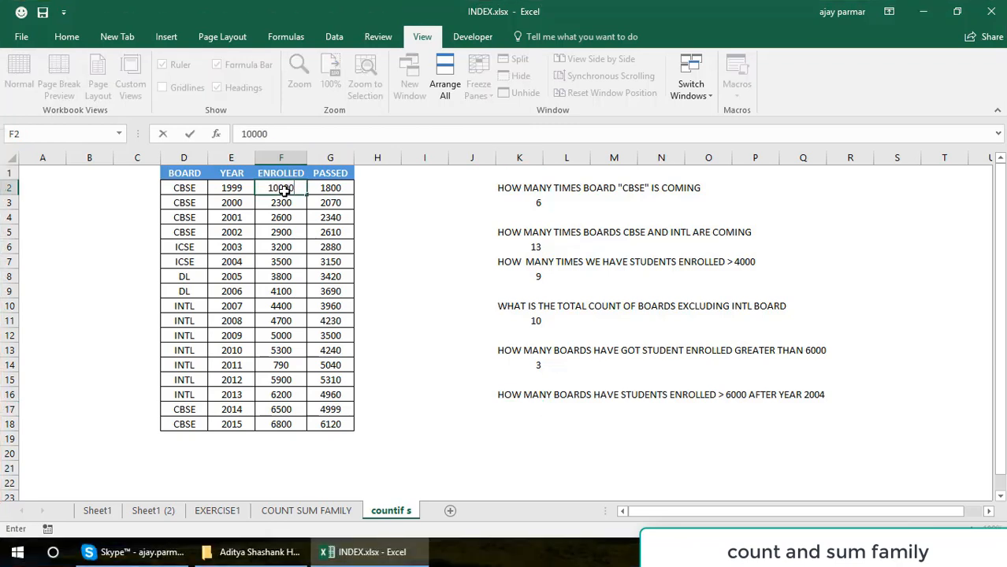
key("Return")
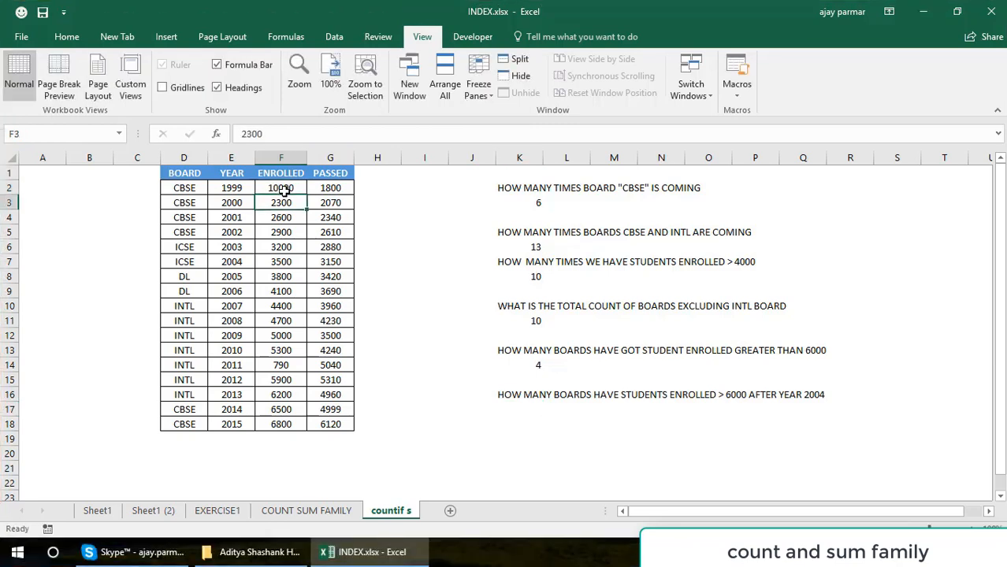
left_click(285, 233)
left_click(249, 323)
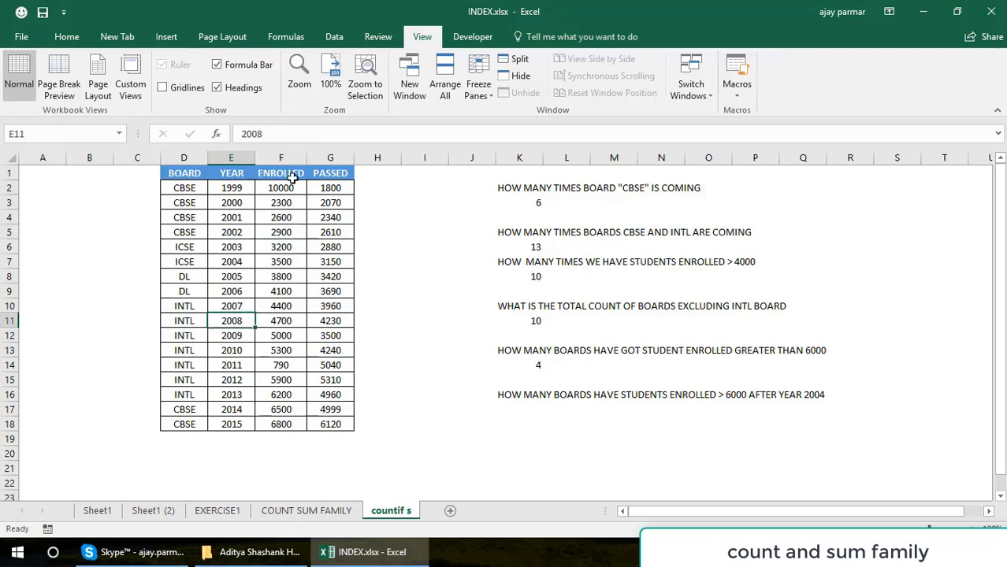
left_click(224, 187)
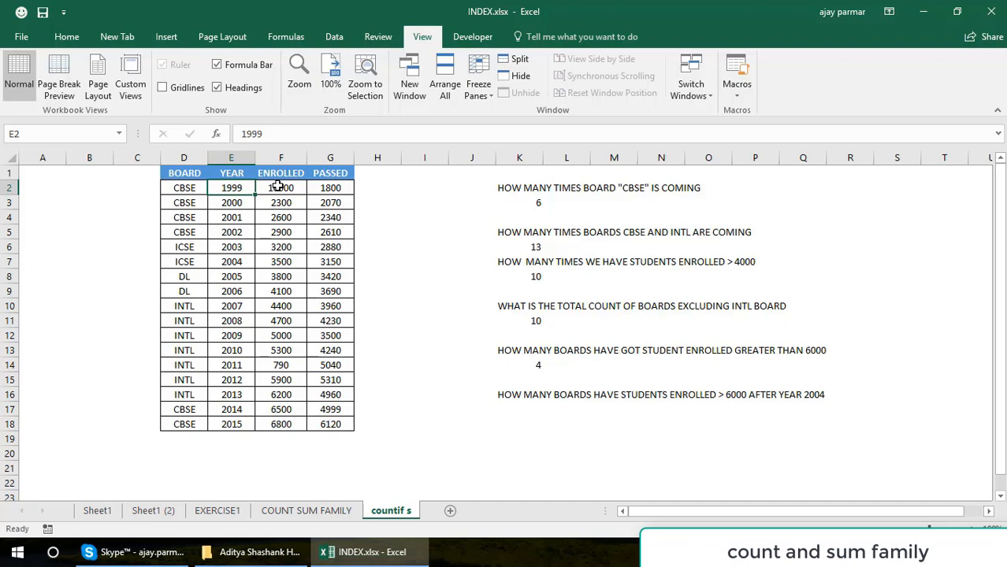
Start a COUNTIFS formula in L17 with F2:F18 as the first criteria range and ">6000" as its criterion.
left_click(561, 410)
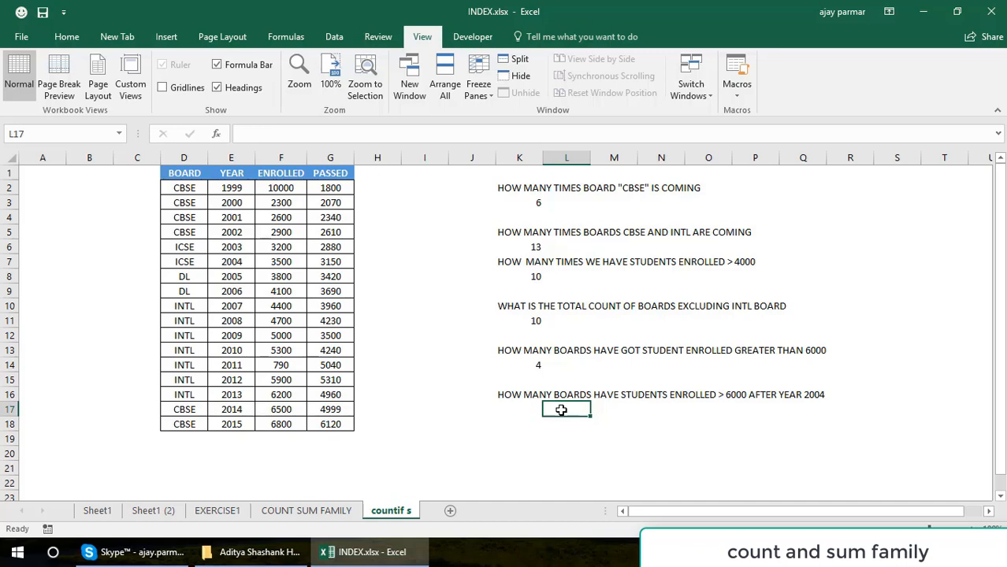
type("=COUNTIF")
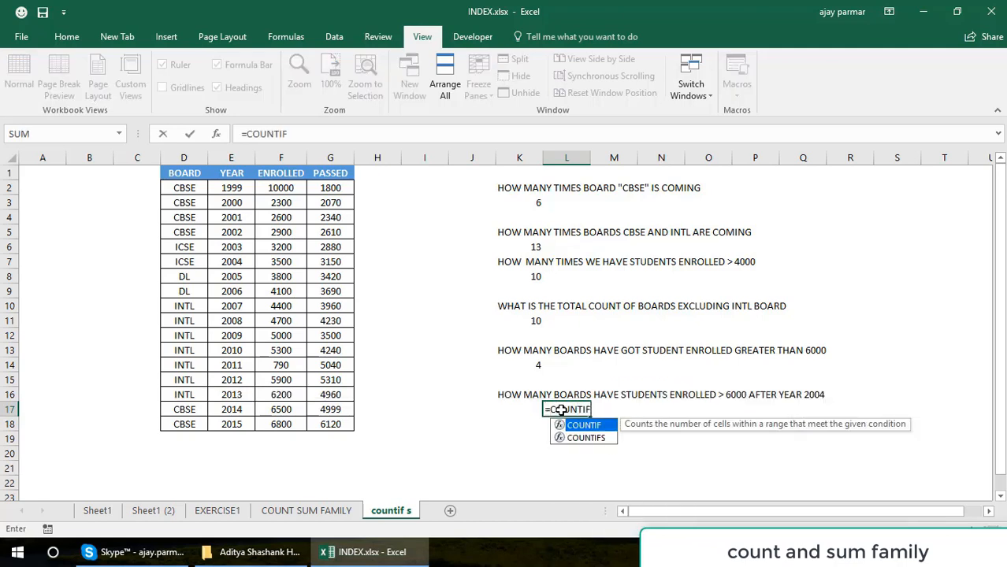
type("S(")
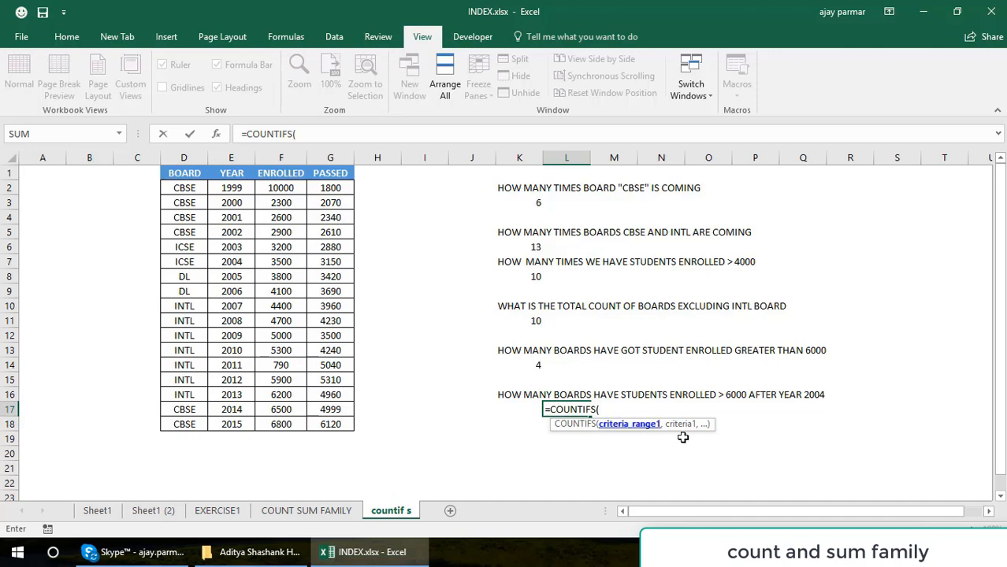
left_click(280, 188)
left_click(287, 419, "shift")
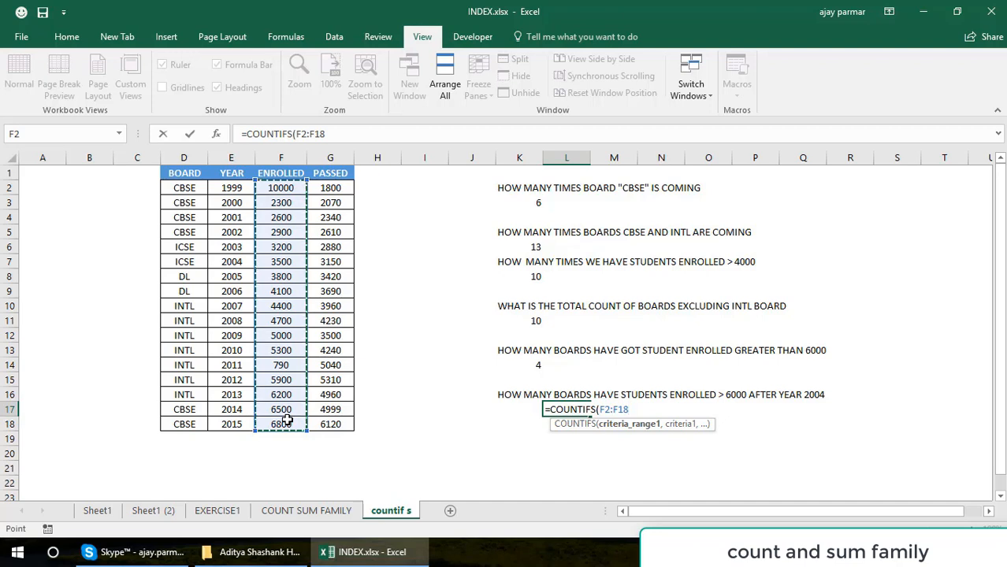
type(",")
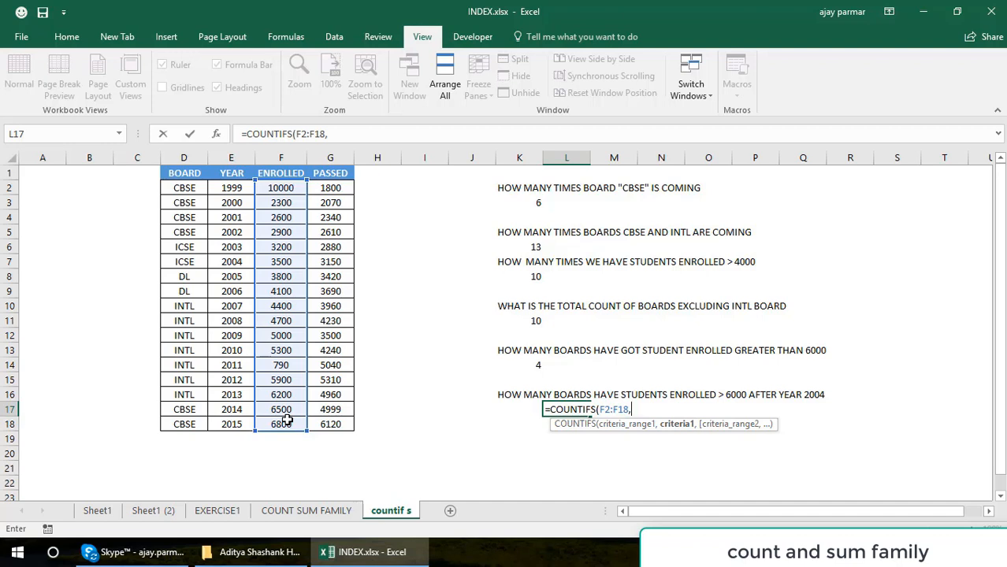
type("\">6000\",")
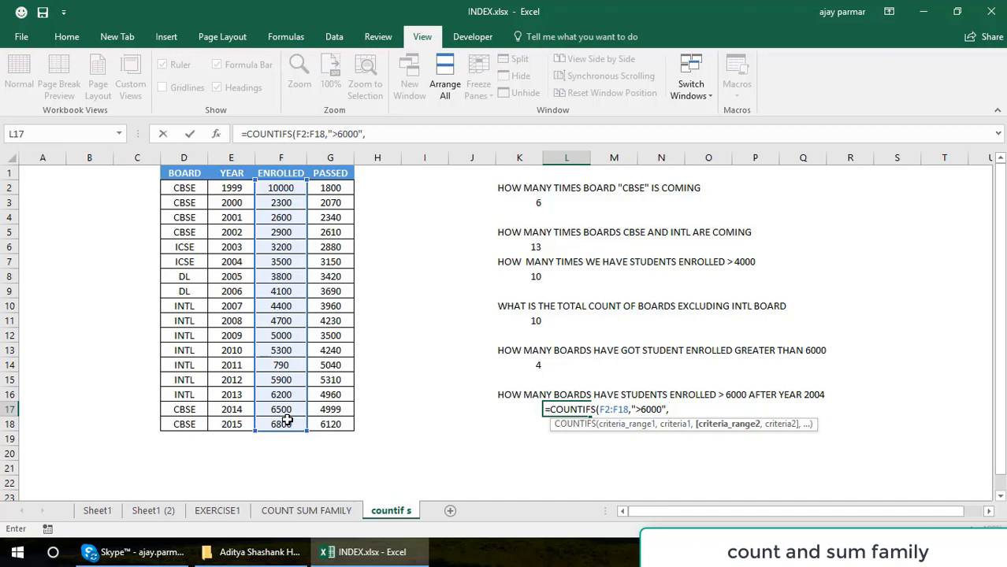
Complete the COUNTIFS formula in L17 with E2:E18 as the second criteria range and ">2004" as its criterion.
left_click(234, 187)
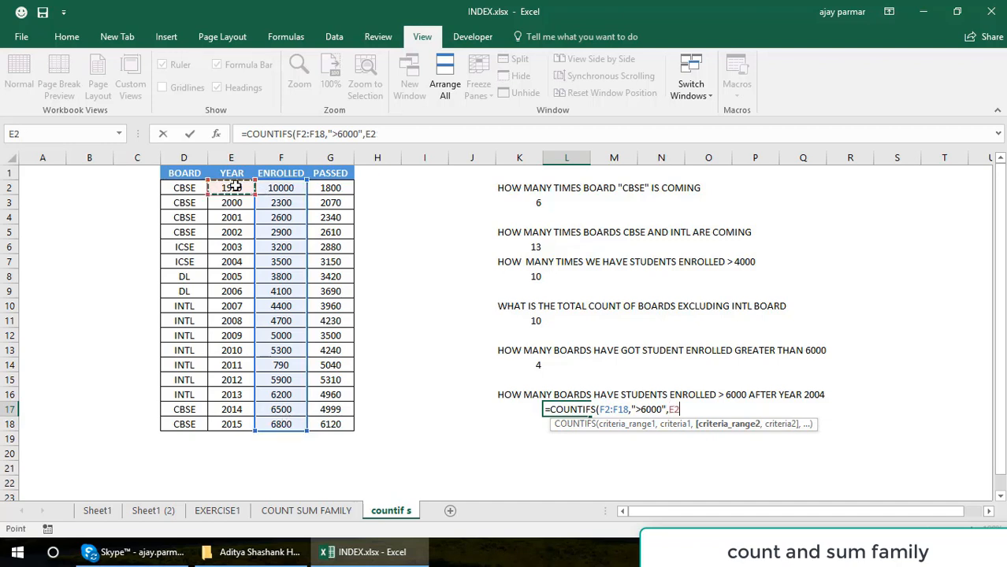
left_click(229, 422, "shift")
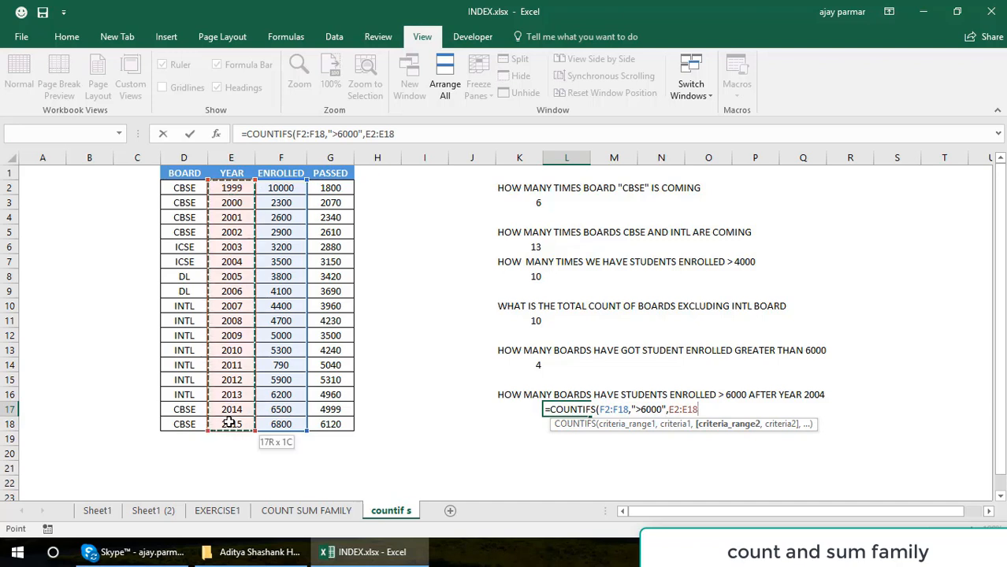
type(",\">")
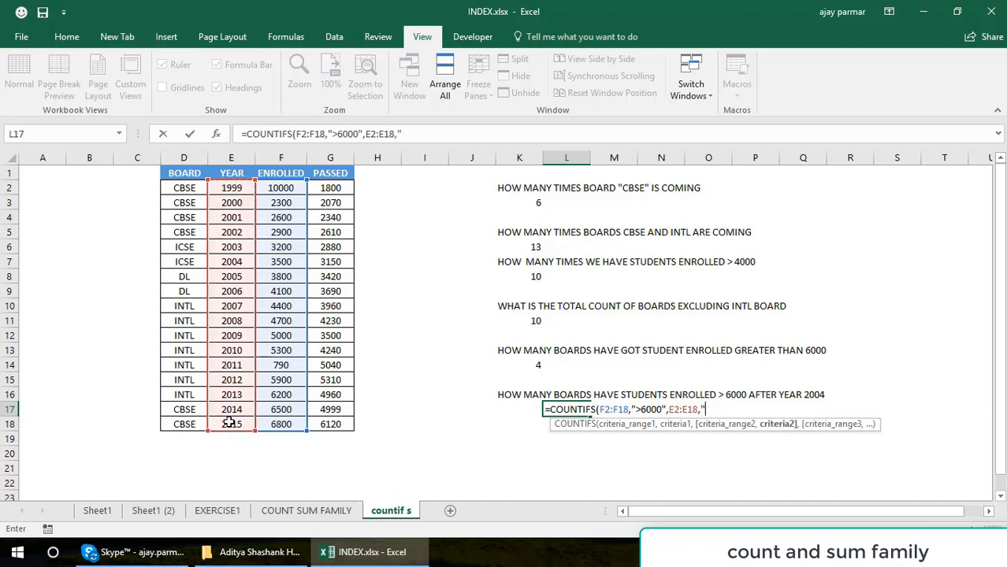
type("2004\")")
key("ctrl+Return")
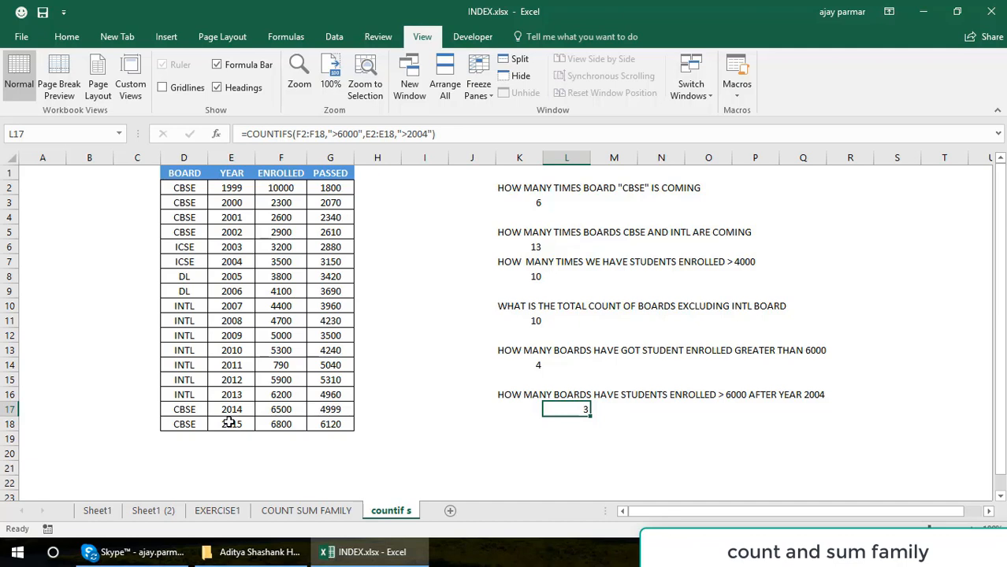
left_click(152, 158)
right_click(149, 160)
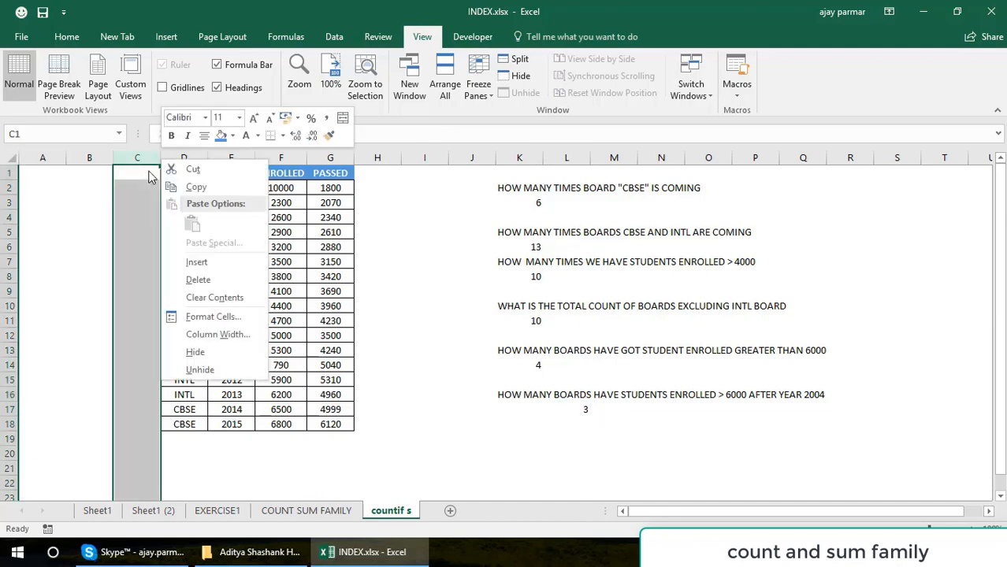
left_click(135, 214)
Examine the enrolled value in F2 and the criteria ranges of the COUNTIFS formula in L17.
left_click(291, 189)
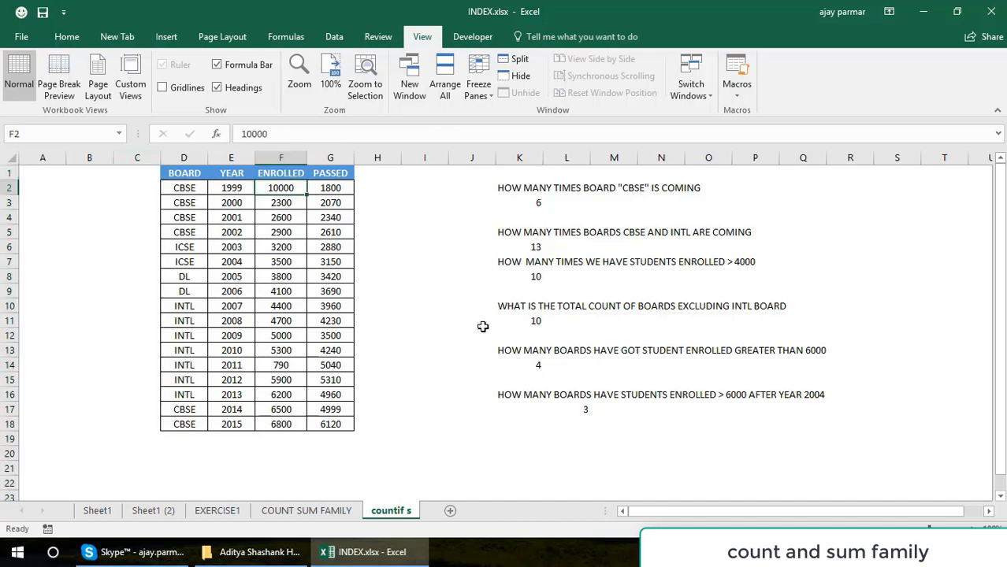
left_click(582, 411)
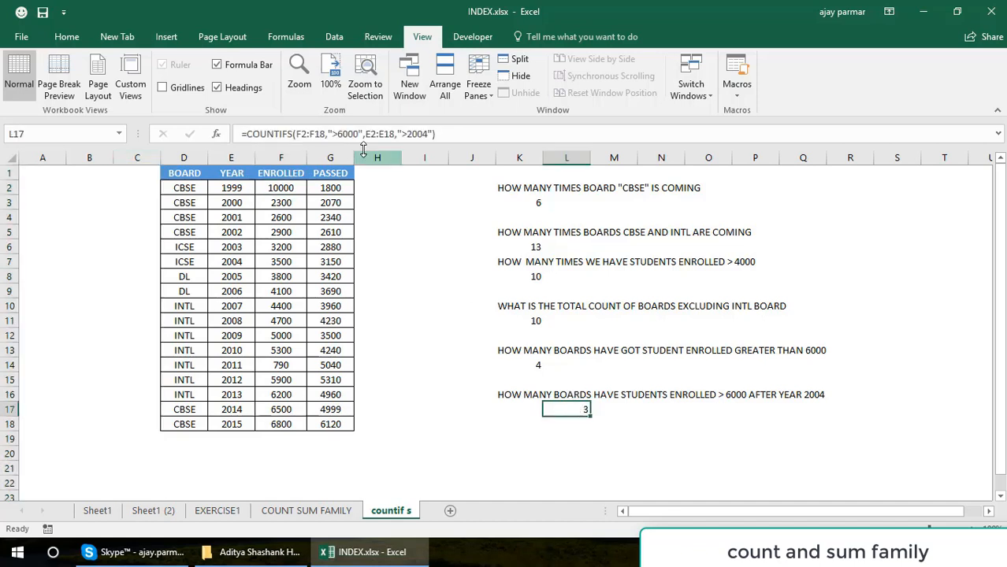
left_click(298, 134)
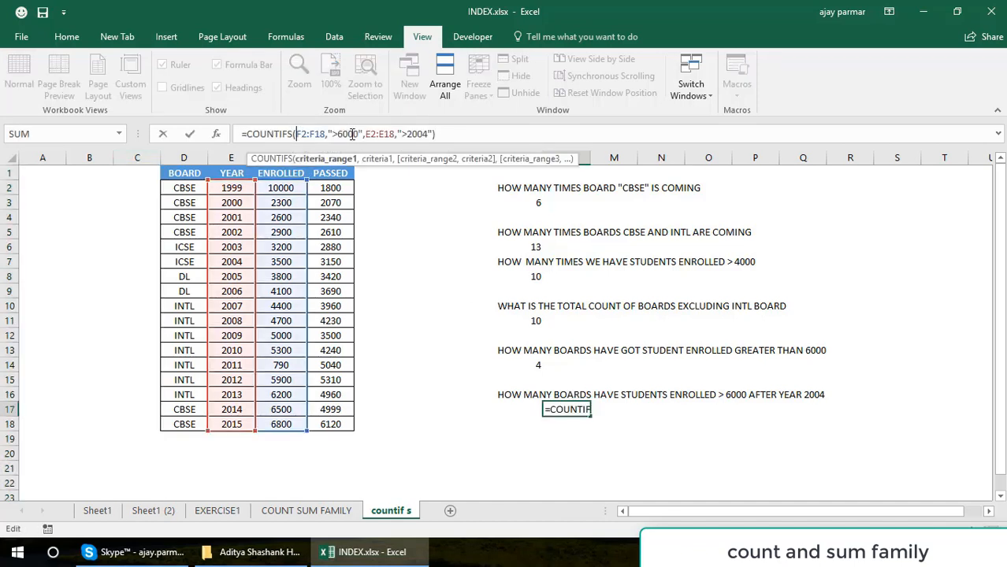
key("Escape")
Enter TRUE in H2 and FALSE in H3 beside the first two table rows.
left_click(375, 192)
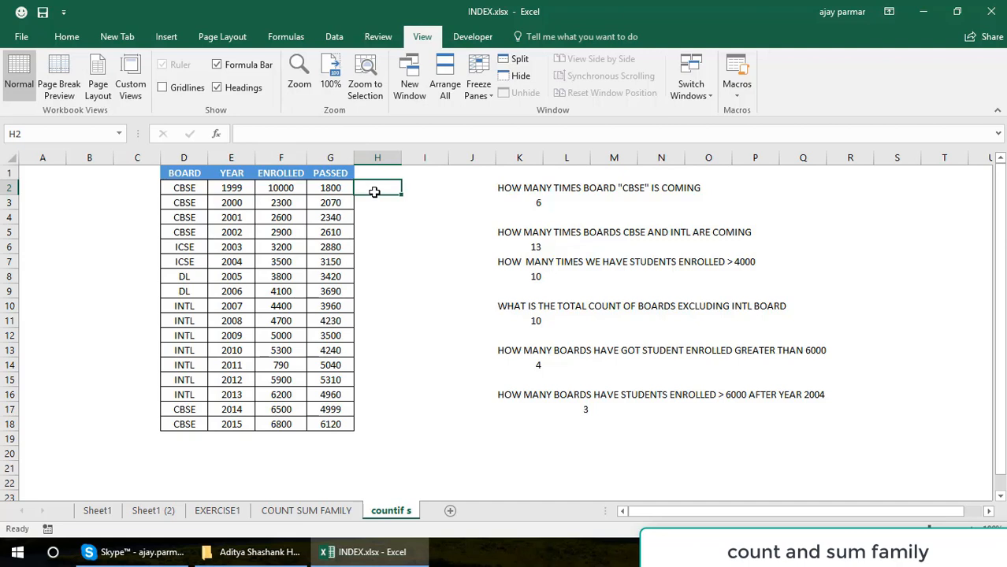
type("TRUE")
key("Return")
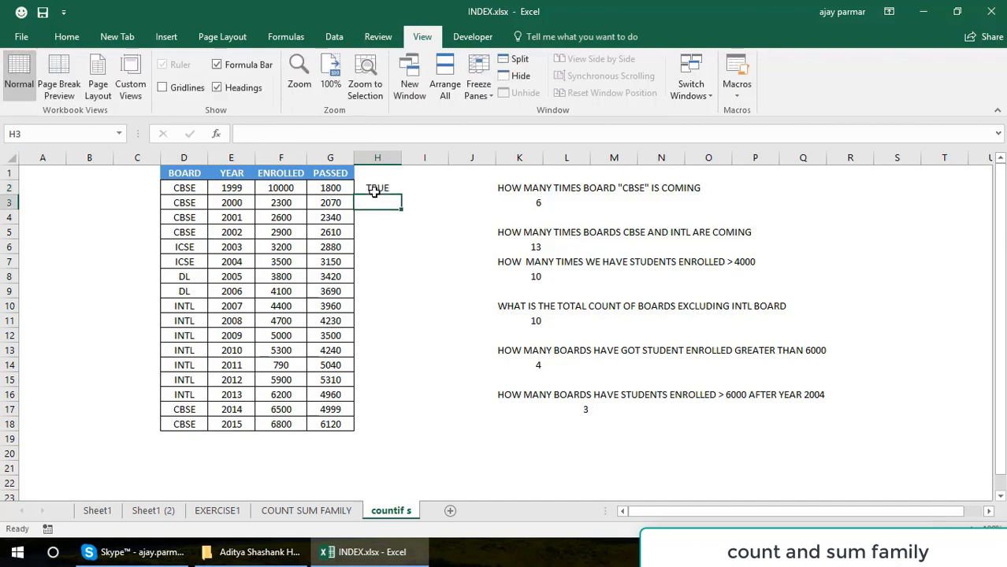
type("FALSE")
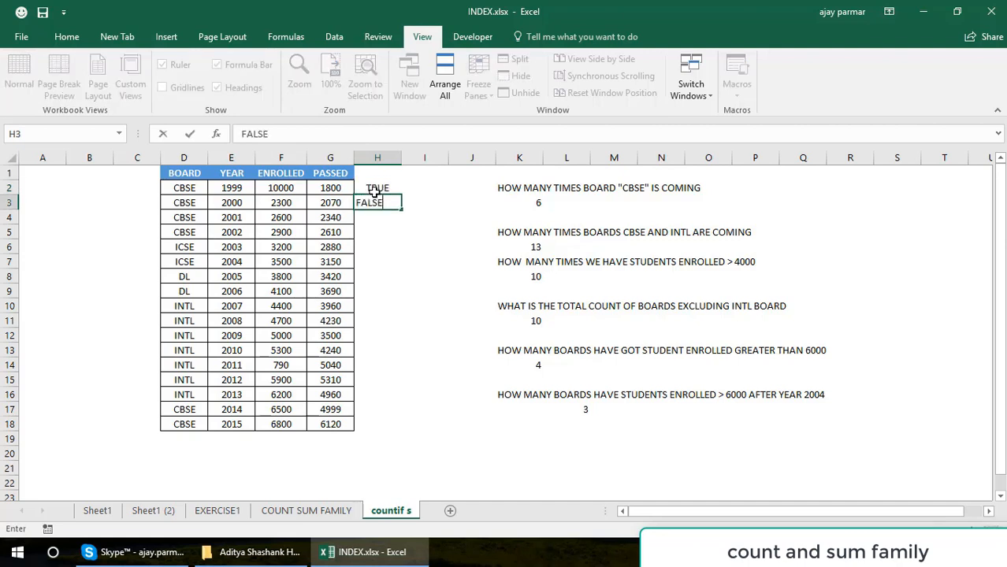
key("Return")
Copy the FALSE value from H3 into each cell of H4 through H14.
key("Up")
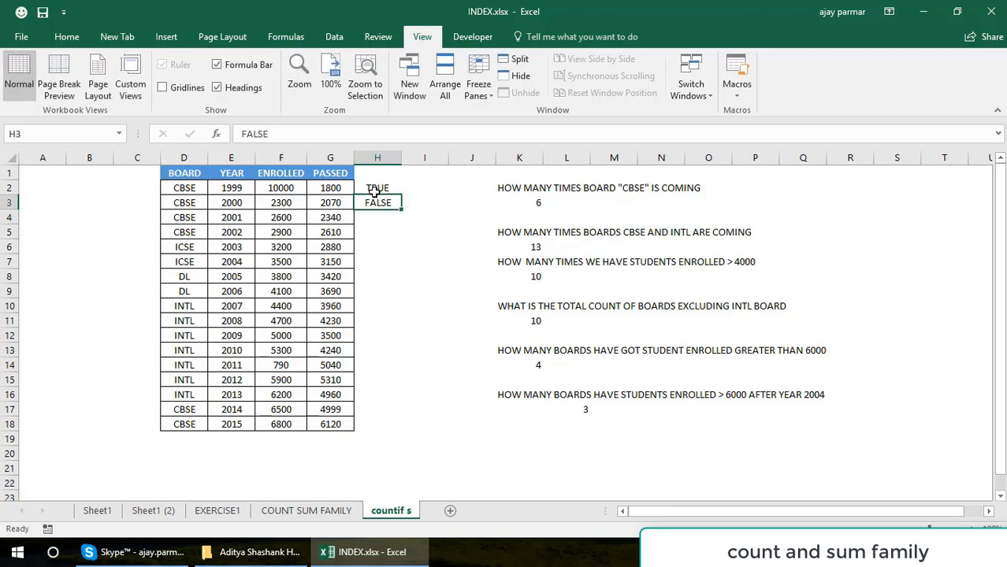
key("ctrl+c")
key("Down")
key("ctrl+v")
key("Down")
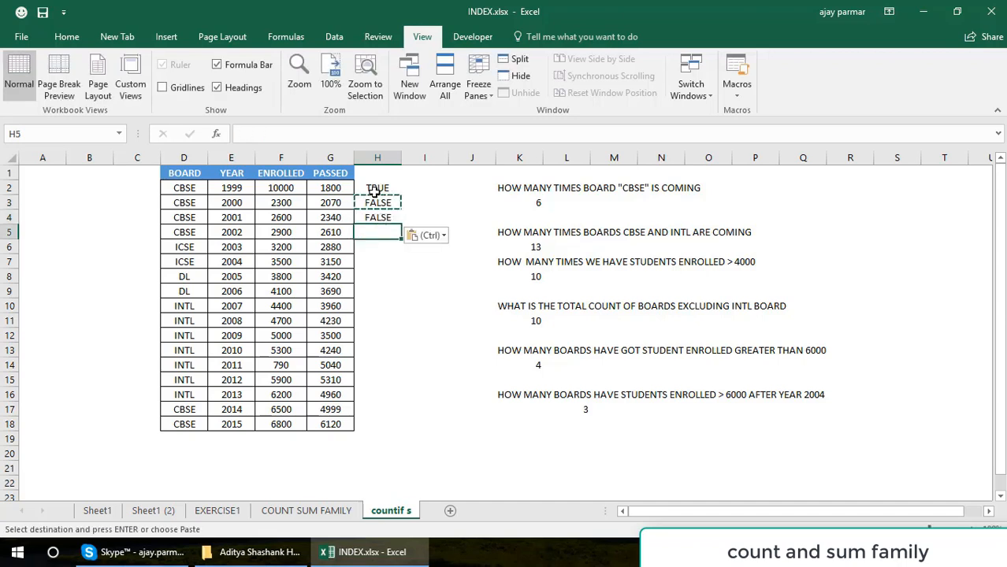
key("ctrl+v")
key("Down")
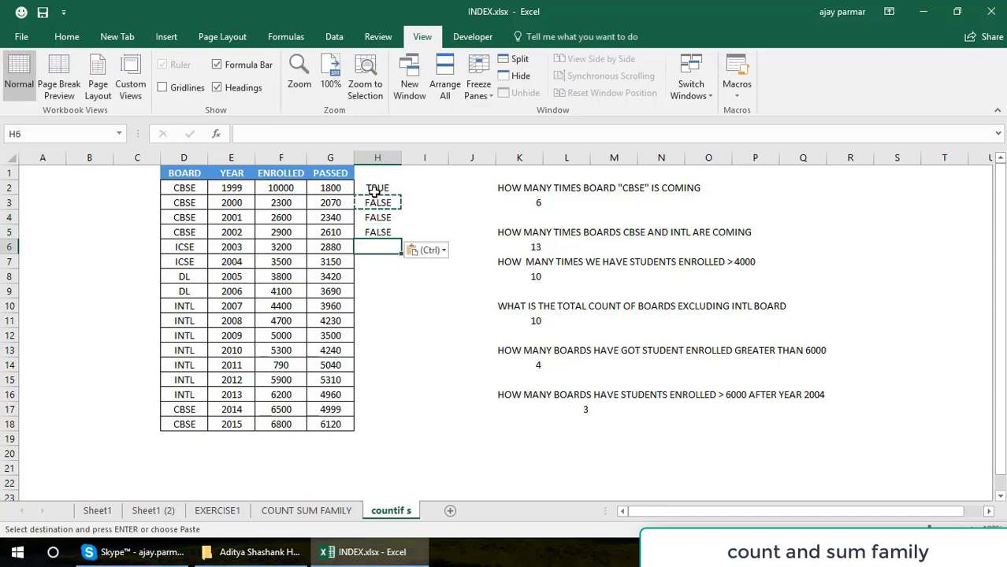
key("ctrl+v")
key("Down")
key("ctrl+v")
key("Down")
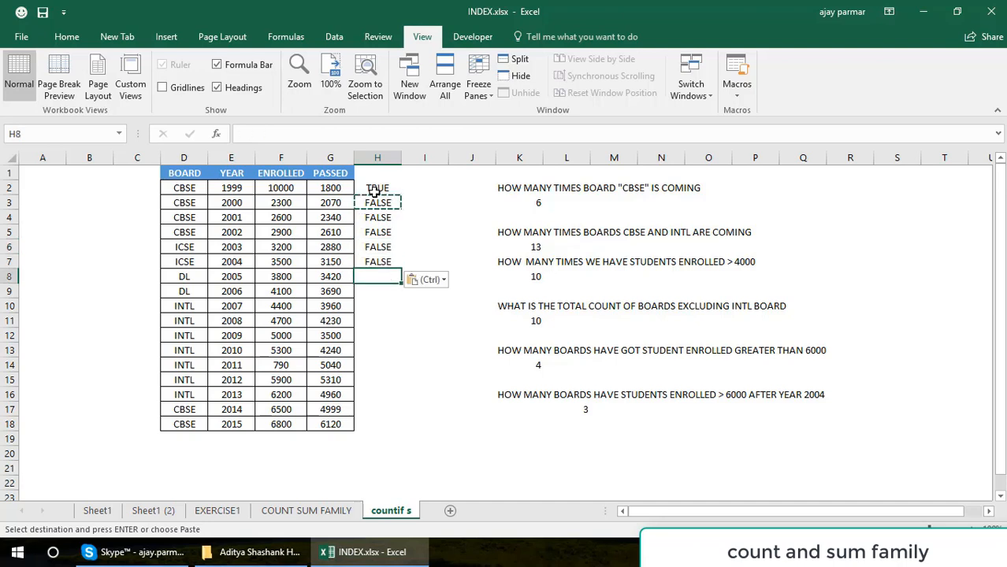
key("ctrl+v")
key("Down")
key("ctrl+v")
key("Down")
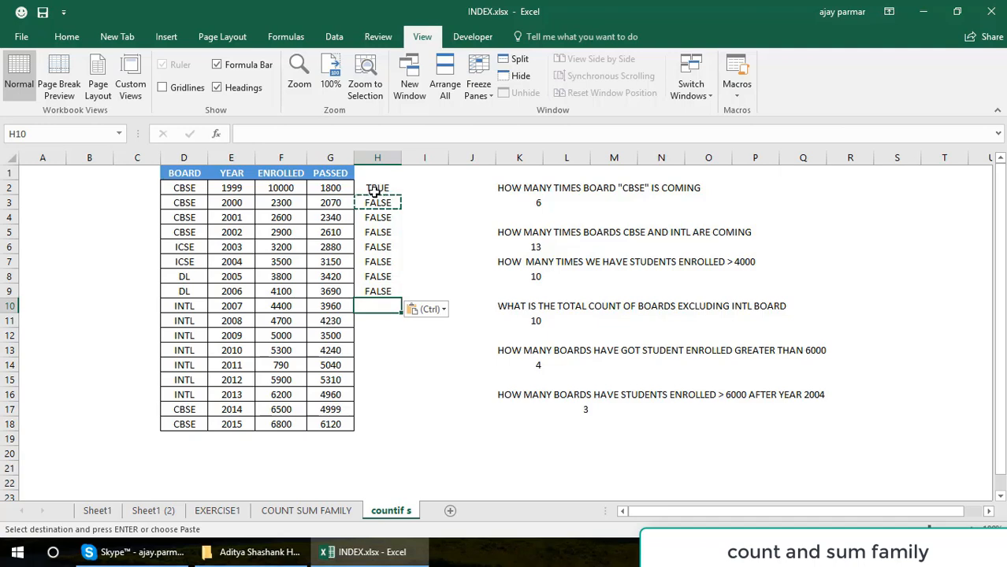
key("ctrl+v")
key("Down")
key("ctrl+v")
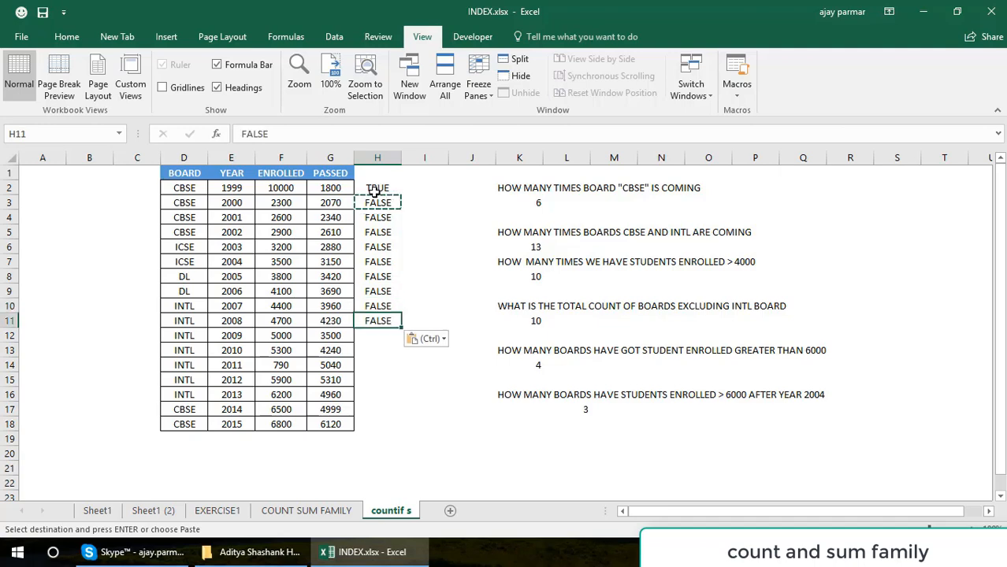
key("Down")
key("ctrl+v")
key("Down")
key("ctrl+v")
key("Down")
key("ctrl+v")
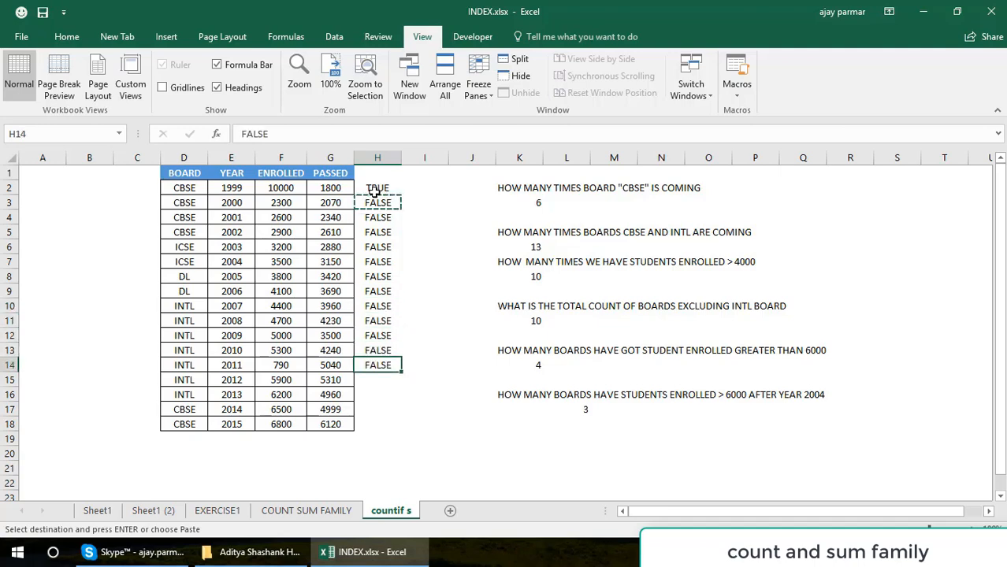
key("ctrl+Down")
key("ctrl+v")
key("ctrl+Up")
key("ctrl+Up")
key("ctrl+Up")
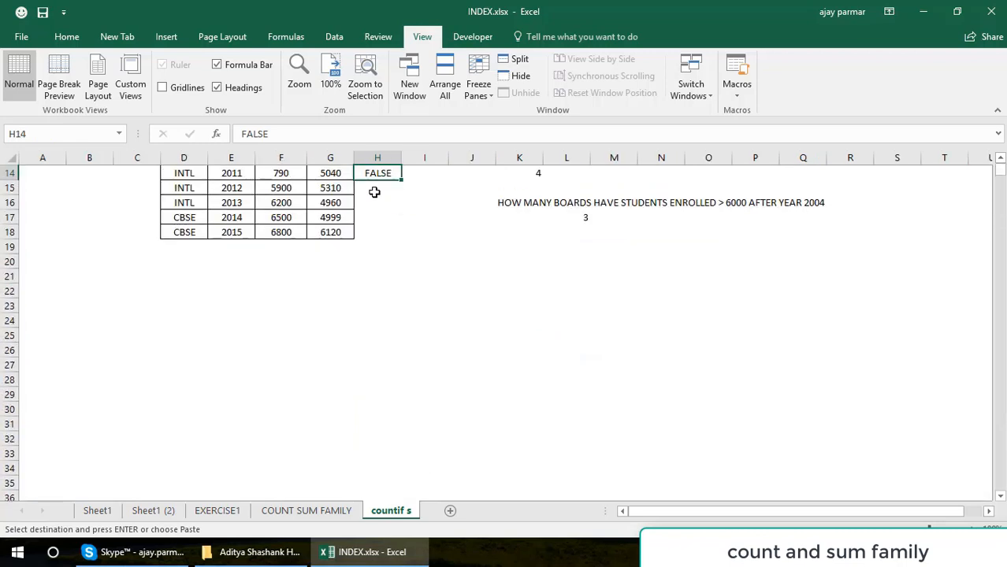
key("Down")
key("Down")
key("Down")
key("Down")
key("Down")
key("Down")
key("Down")
key("Down")
key("Down")
key("Down")
key("Down")
Paste FALSE into H15 and enter TRUE in H16 for the 6200 enrolled row.
key("Down")
key("Down")
key("Down")
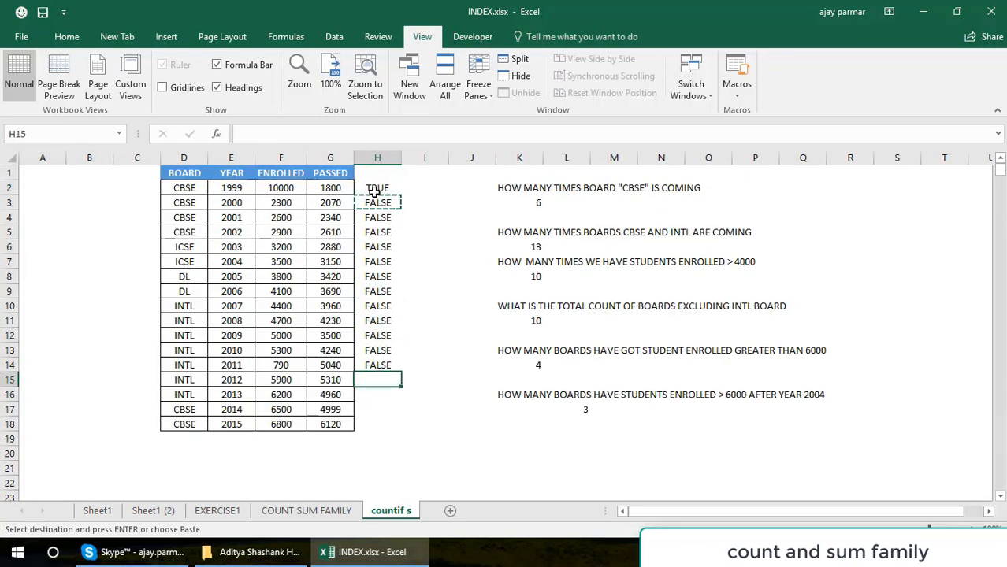
key("Up")
key("Down")
key("ctrl+v")
key("Down")
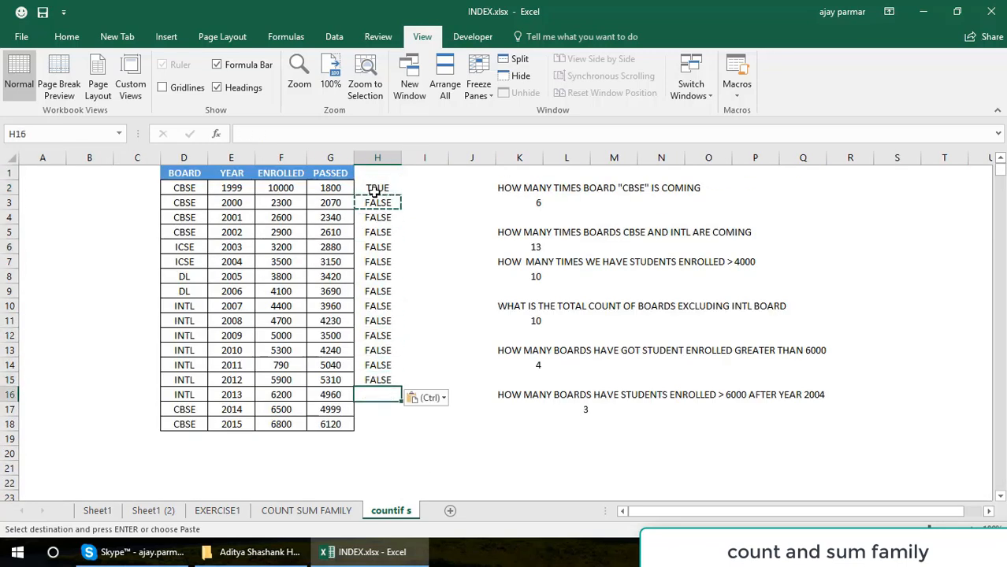
type("T")
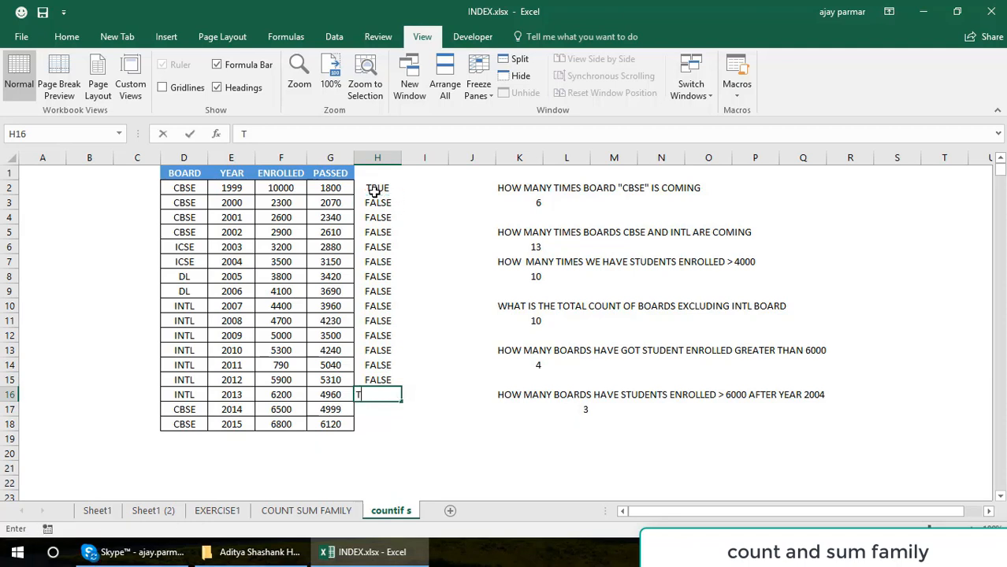
type("RUE")
key("Return")
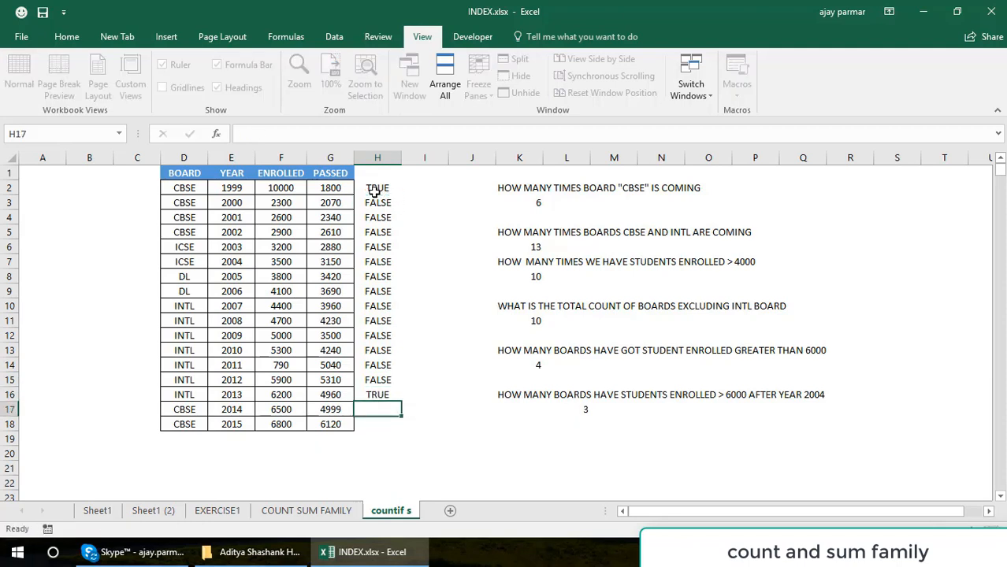
Copy the TRUE value from H16 into H17 and H18.
key("Up")
key("ctrl+c")
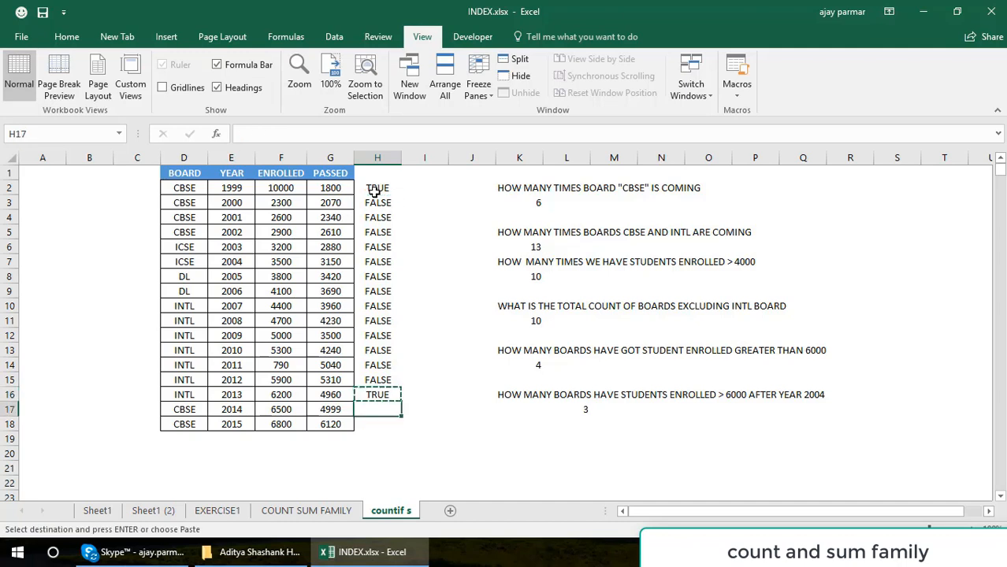
key("Down")
key("ctrl+v")
key("Down")
key("ctrl+v")
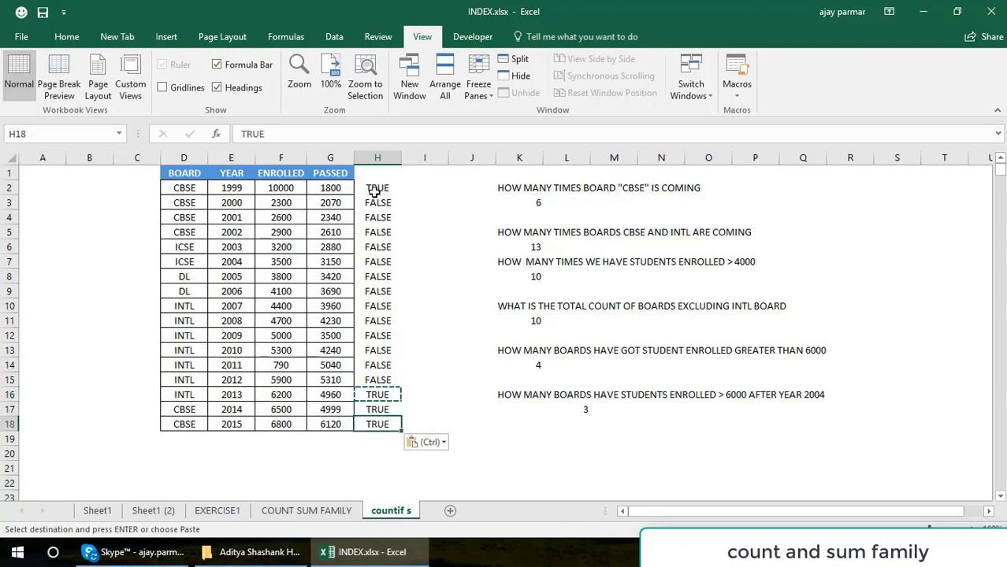
Review the TRUE and FALSE values in H2:H18 against the COUNTIFS formula in L17.
left_click(375, 192)
key("ctrl+shift+Down")
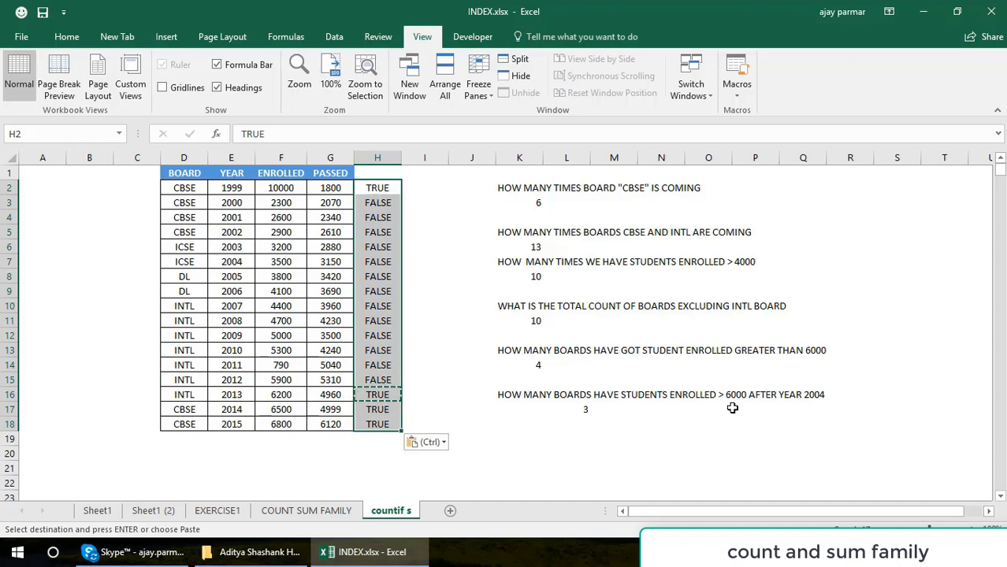
left_click(575, 410)
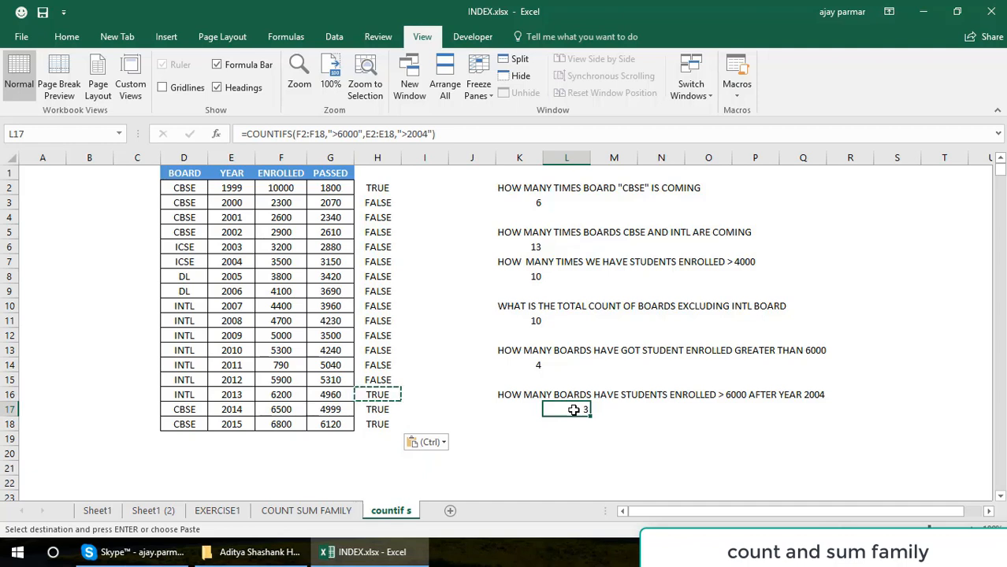
Check the year in E2 and enter FALSE in I2 as its result for the second criterion.
left_click(427, 192)
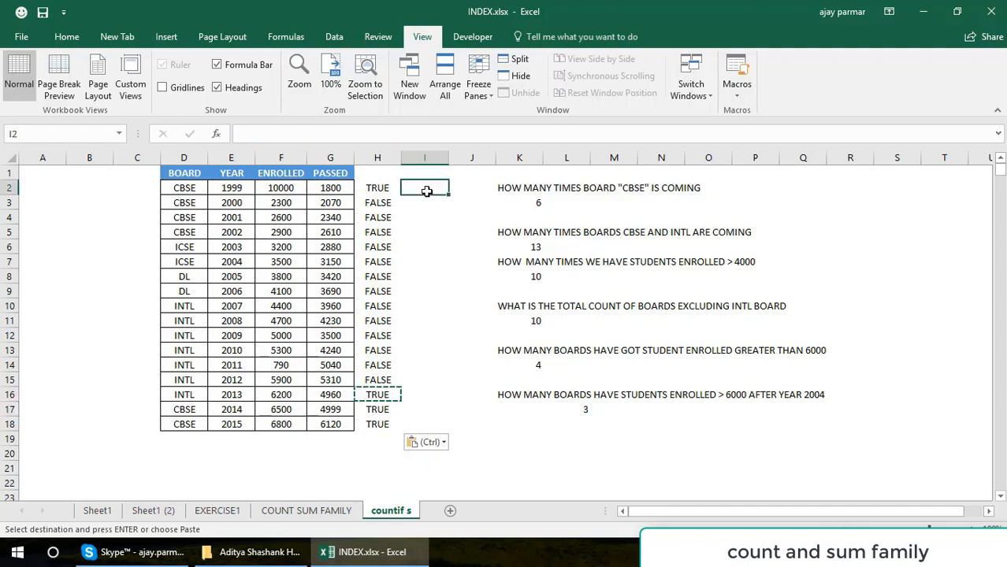
left_click(240, 187)
left_click(420, 193)
type("FALSE")
key("Return")
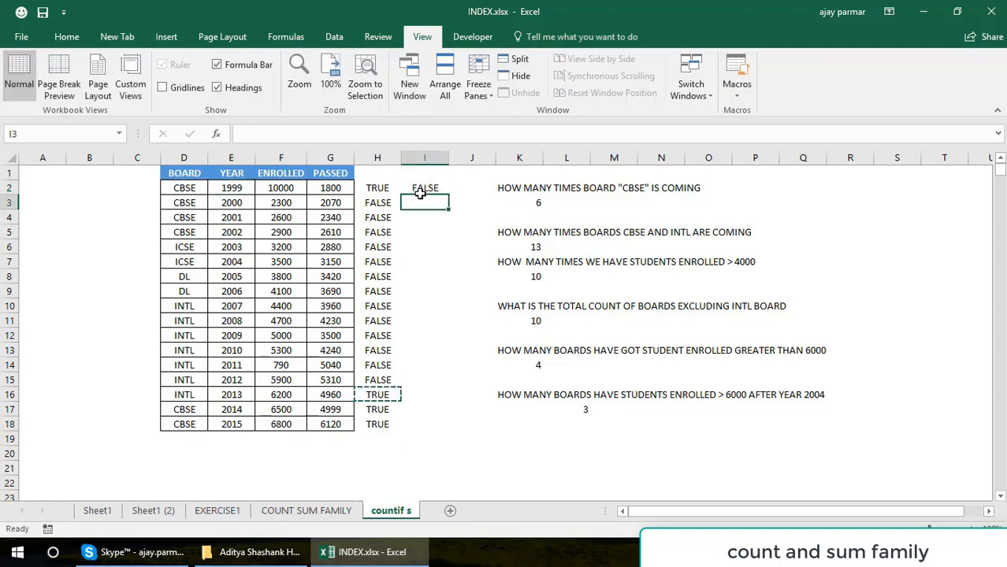
Copy the FALSE value from I2 into I3 through I7.
left_click(420, 193)
key("ctrl+c")
key("Down")
key("ctrl+v")
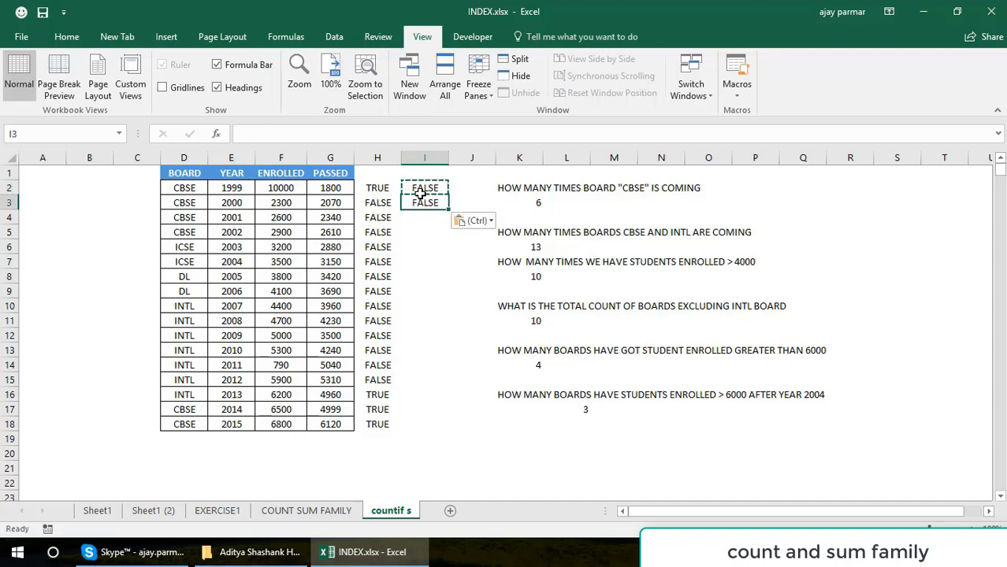
key("Down")
key("ctrl+v")
key("Down")
key("ctrl+v")
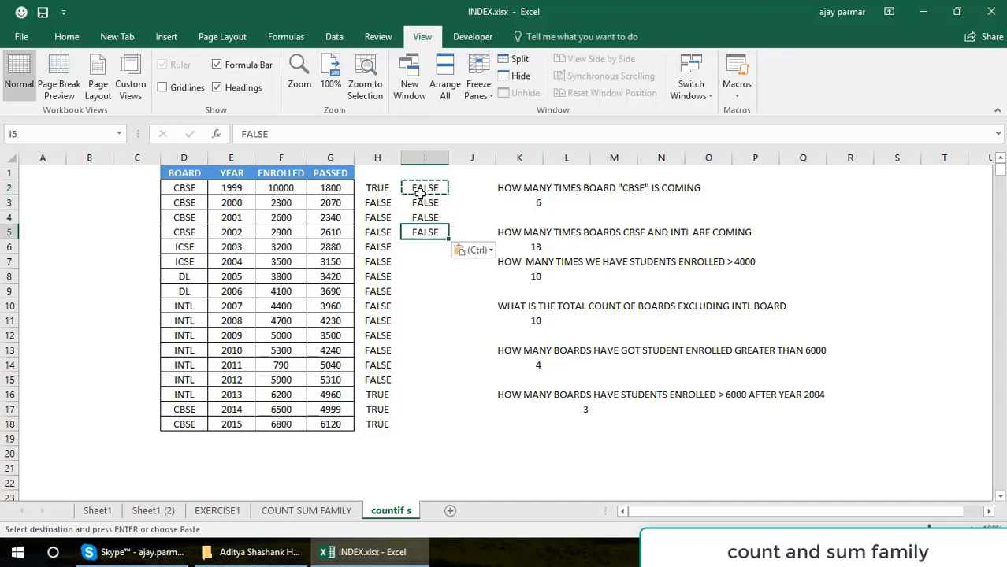
key("Down")
key("ctrl+v")
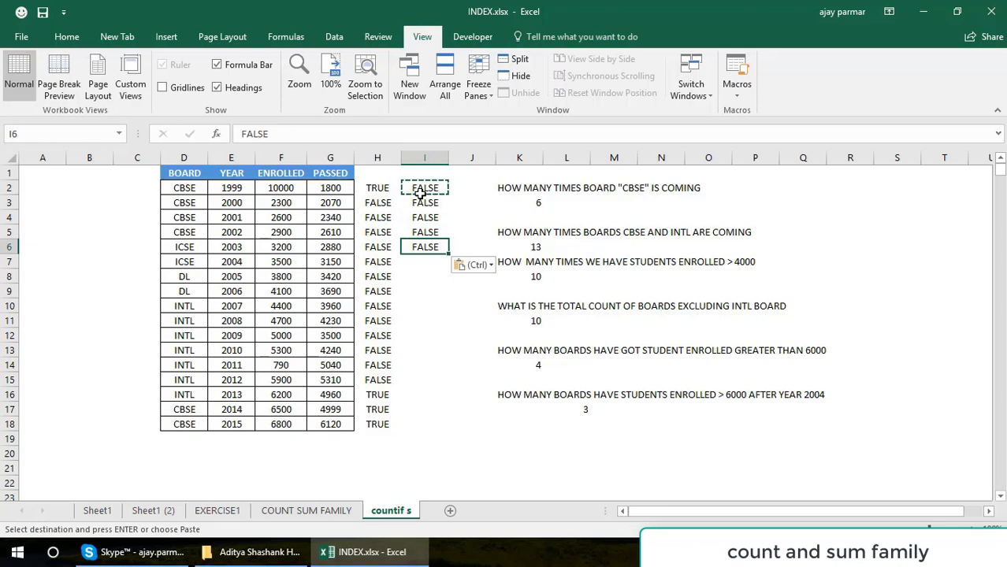
key("Down")
key("ctrl+v")
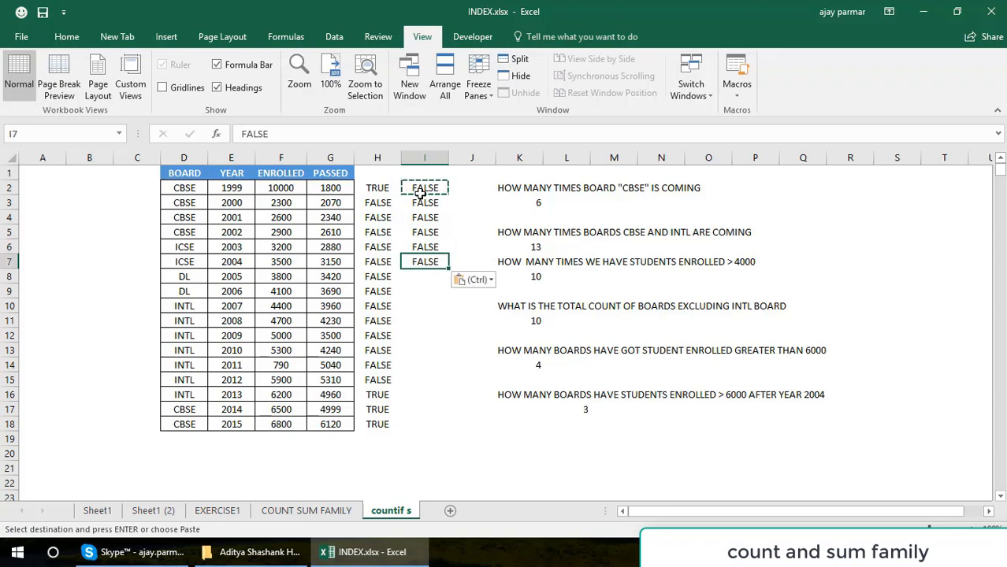
Enter TRUE in I8 for the 2005 row and copy it into I9.
key("Down")
type("TRUE")
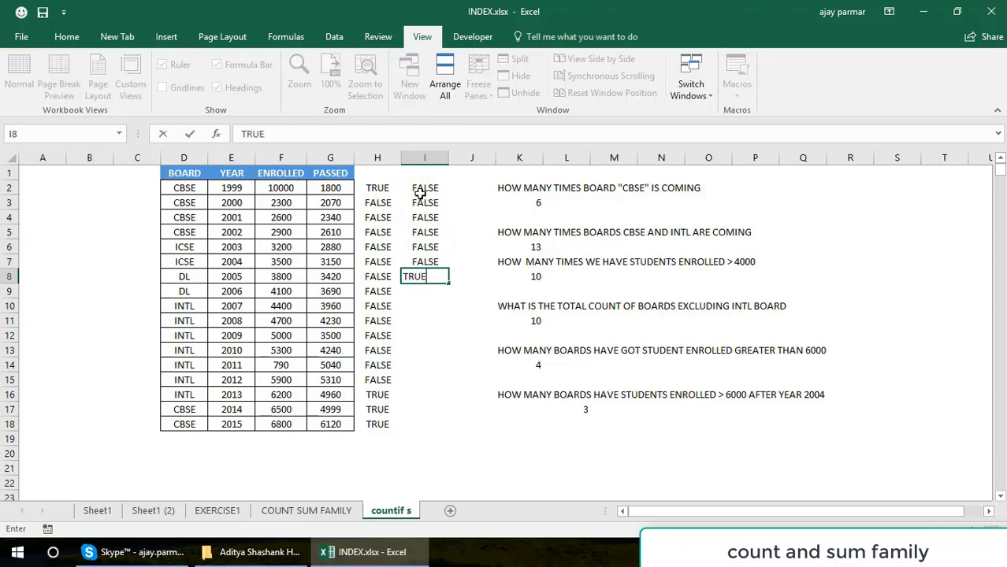
key("Return")
key("Up")
key("ctrl+c")
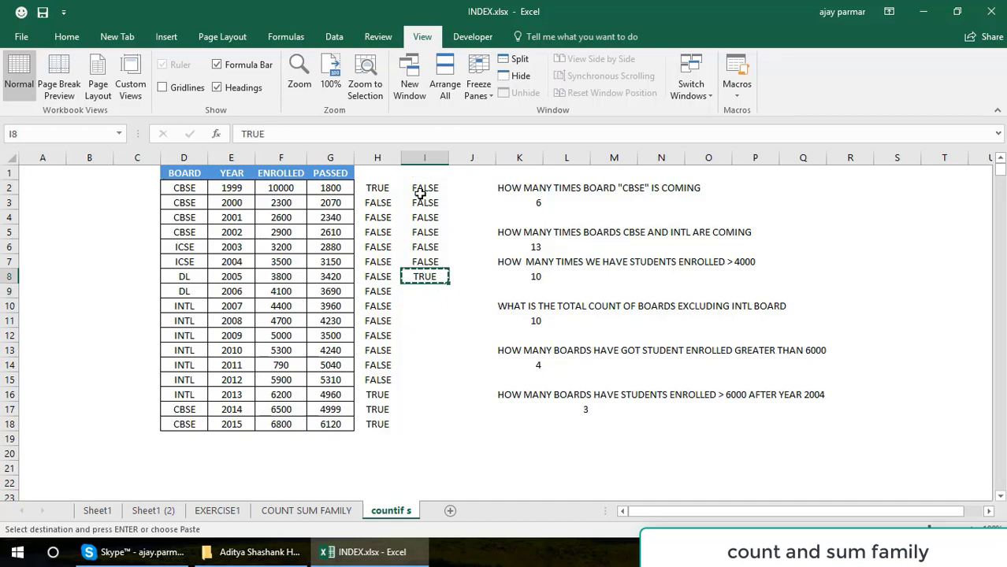
key("Down")
key("ctrl+v")
Paste the copied TRUE value into I10:I18.
key("Down")
key("shift+Down")
key("shift+Down")
key("shift+Down")
key("shift+Down")
key("shift+Down")
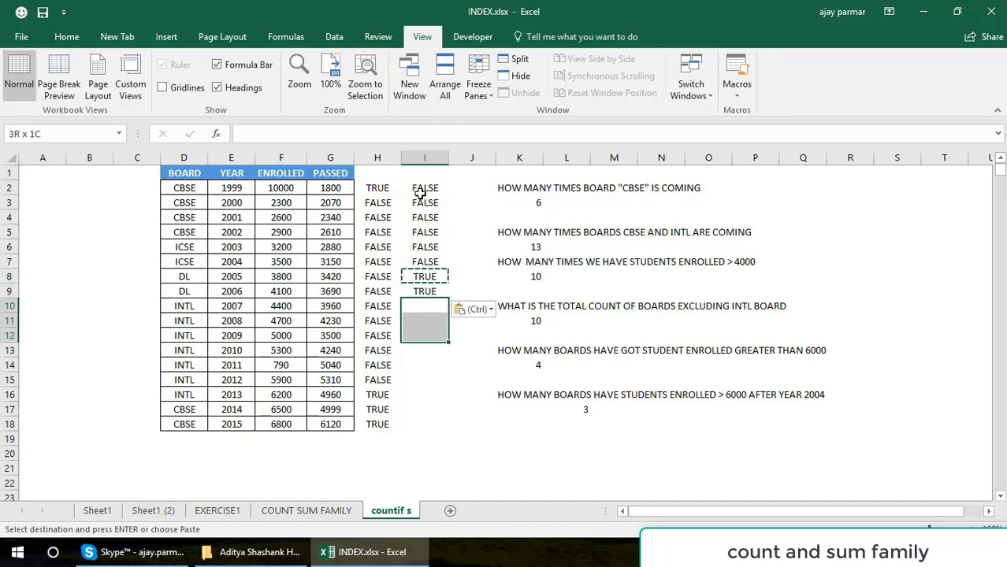
key("shift+Down")
key("shift+Down")
key("shift+Down")
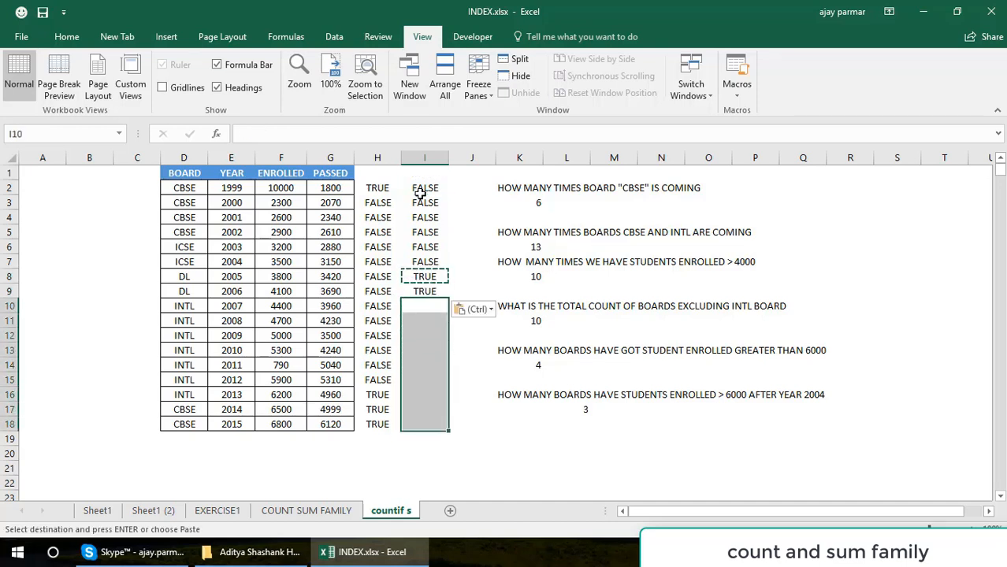
key("ctrl+v")
Compare the first-criterion results in H2:H18 with the second-criterion results in I2:I18.
left_click(377, 188)
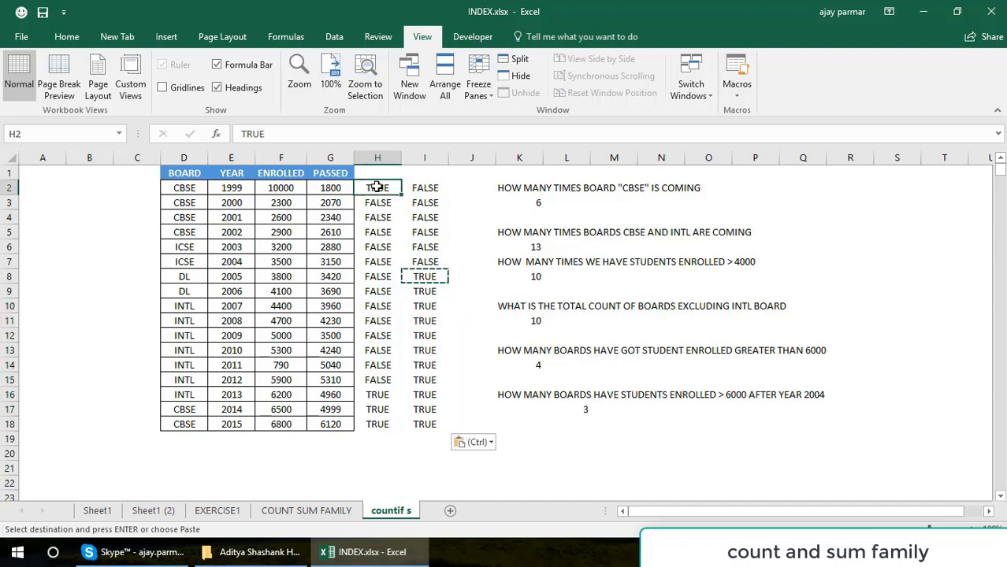
key("ctrl+shift+Down")
key("Right")
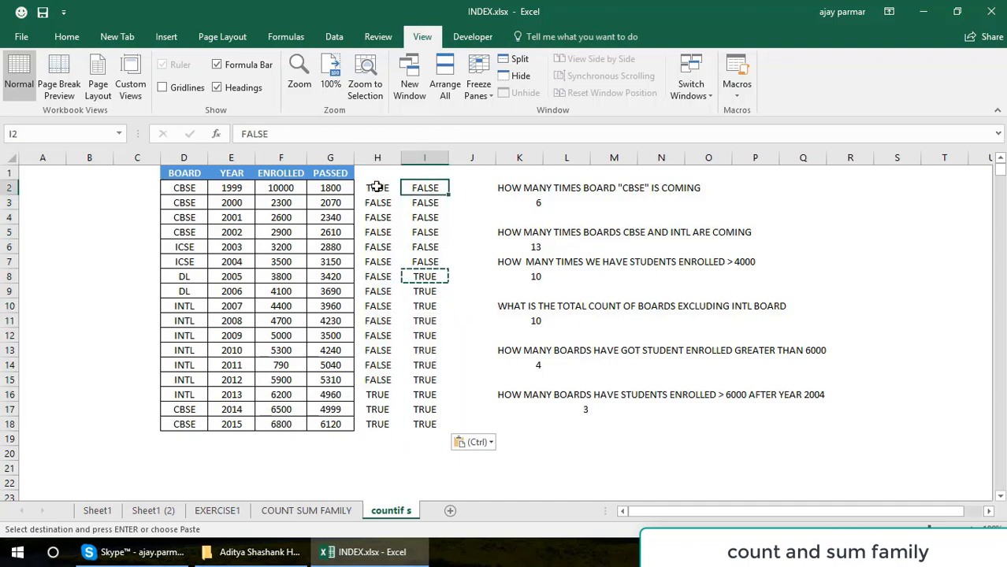
key("ctrl+shift+Down")
key("Escape")
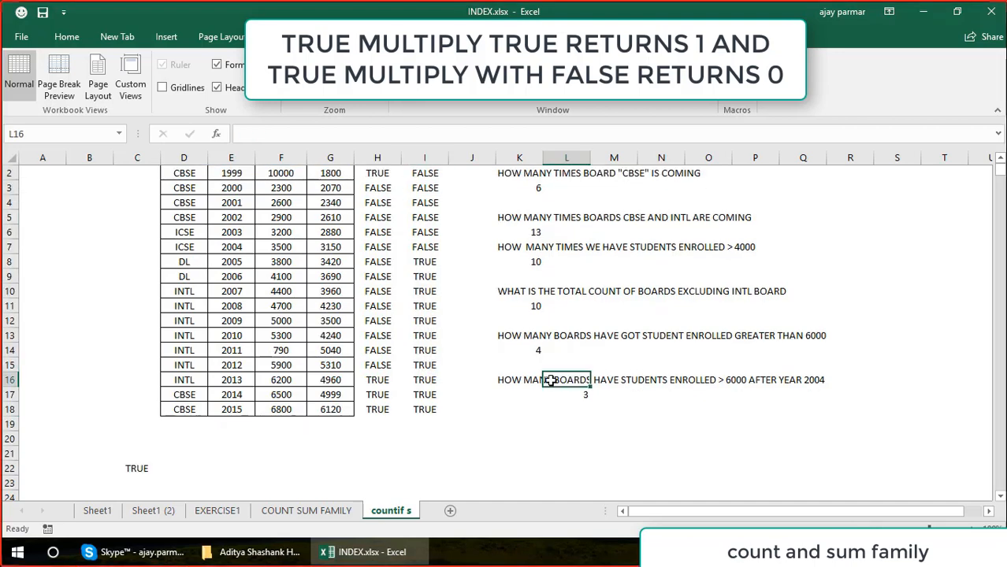
key("Left")
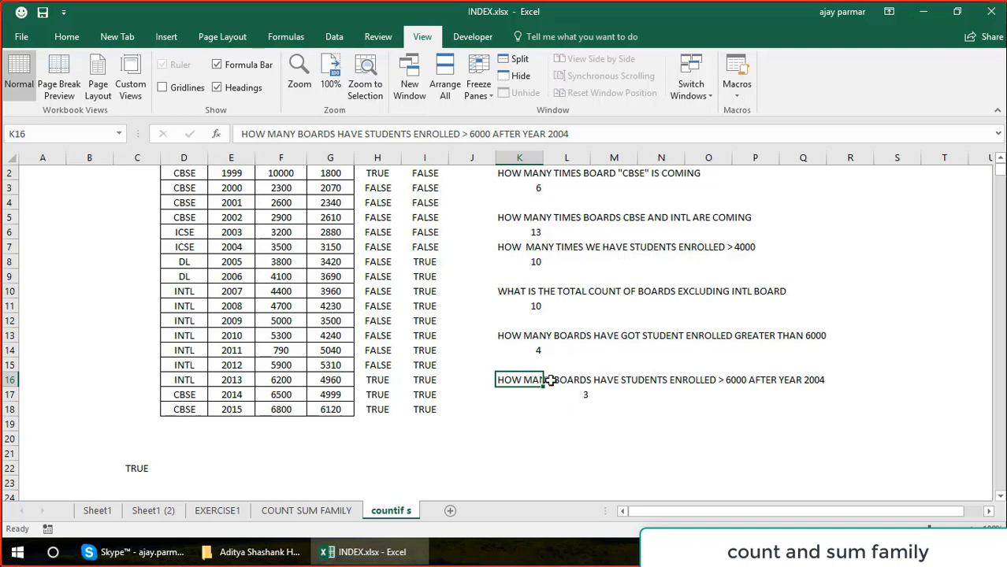
Clear the existing formula in L17 and start a new COUNTIFS formula in that cell.
key("Right")
key("Down")
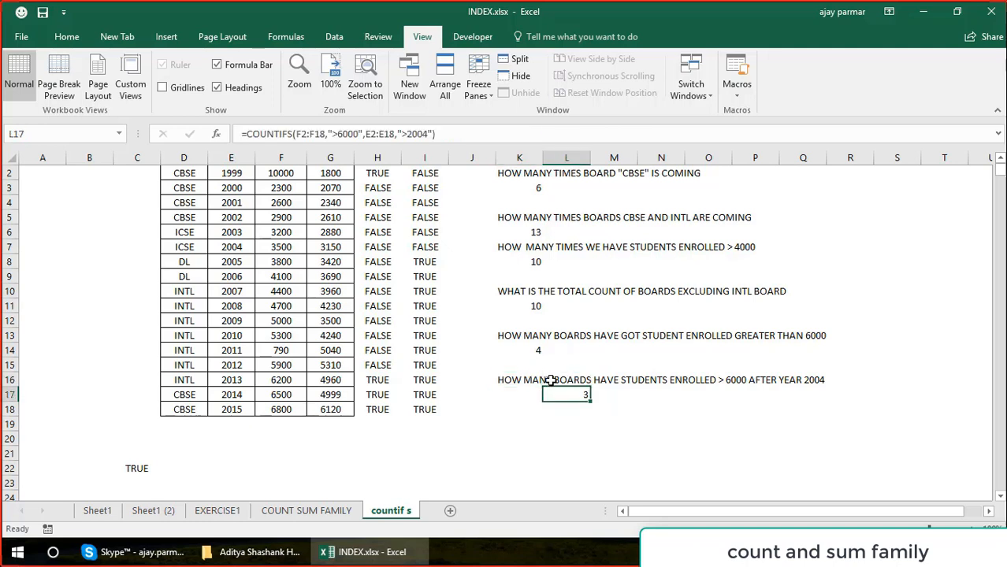
key("Delete")
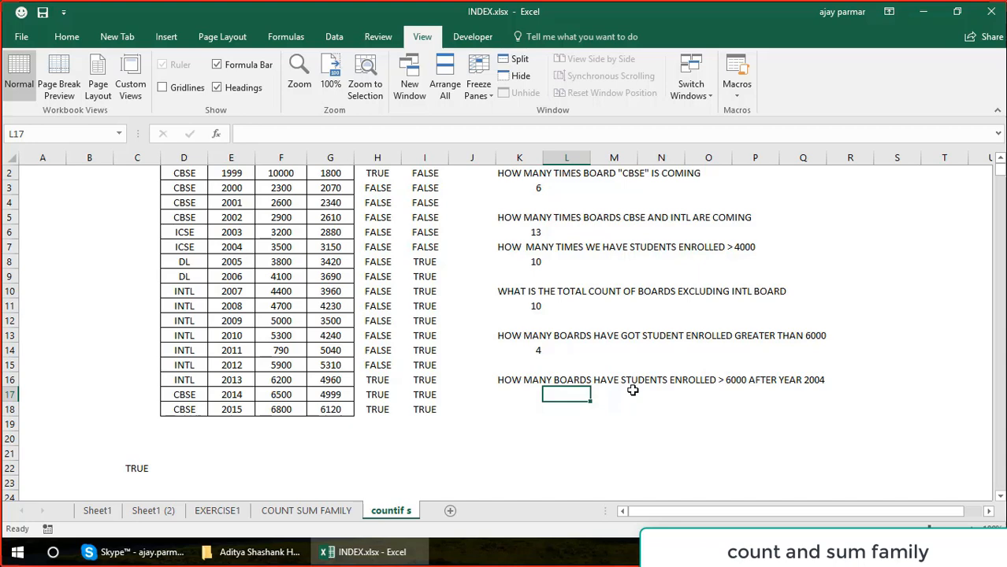
type("=")
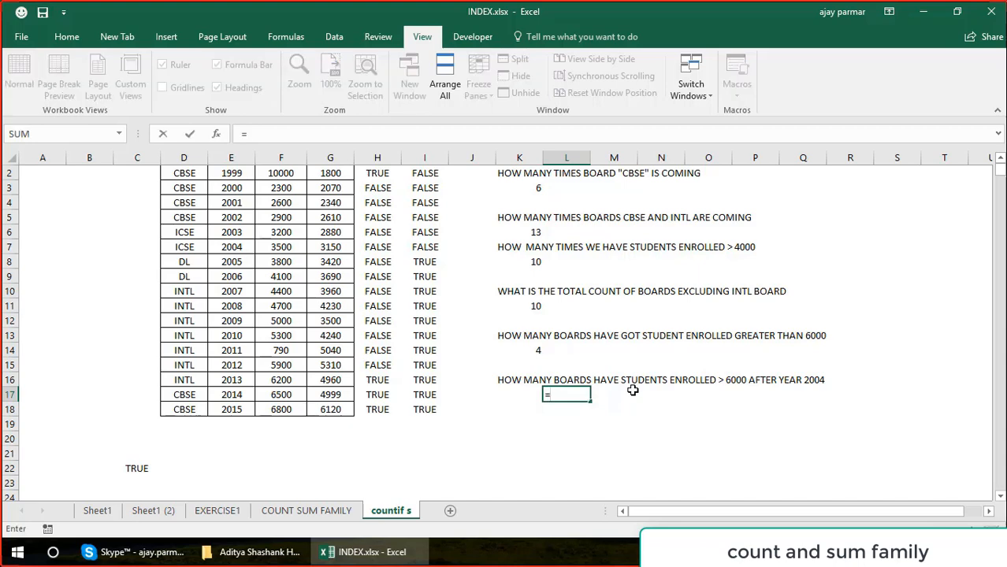
type("COUNI")
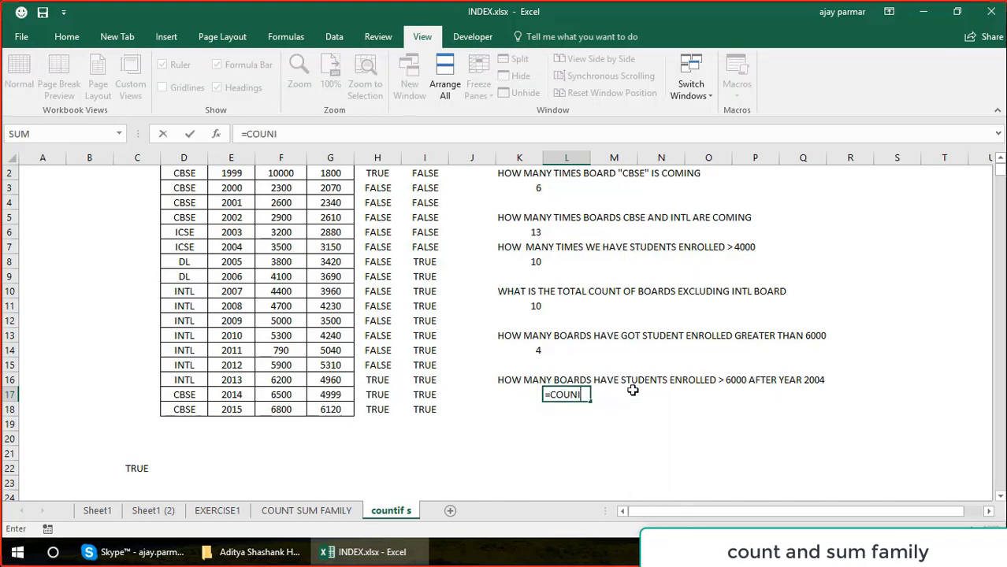
key("BackSpace")
type("TIF(")
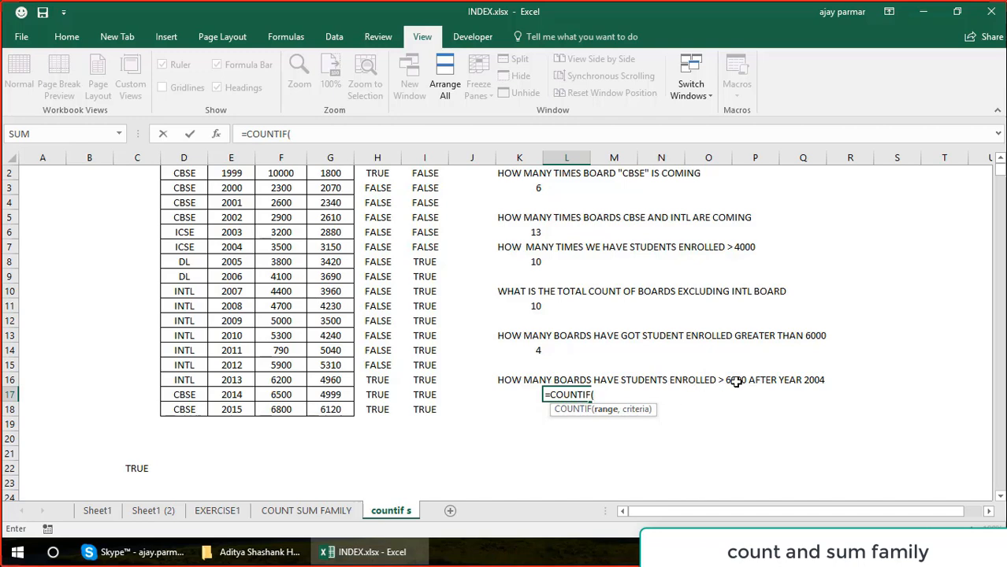
left_click(1001, 161)
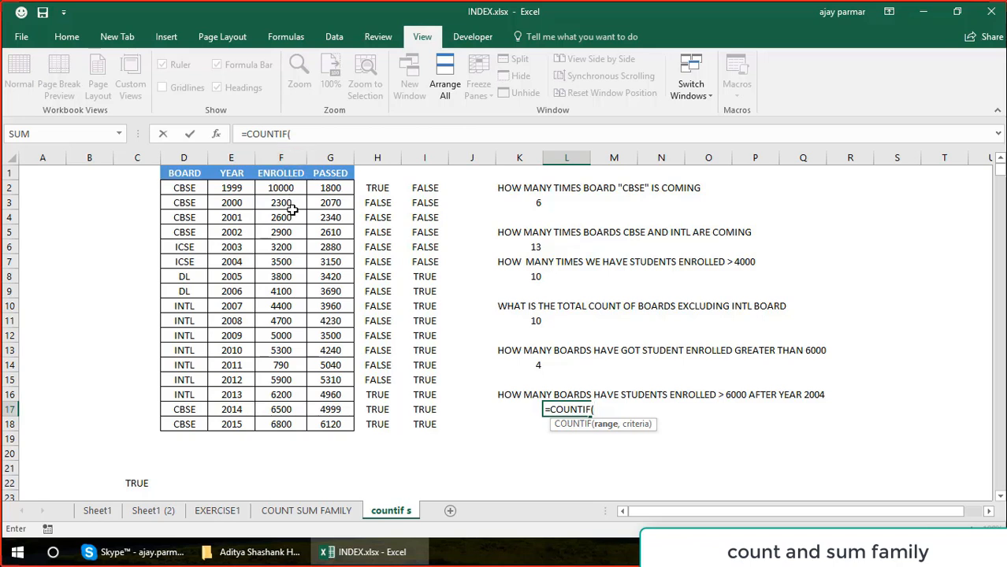
key("BackSpace")
type("S(")
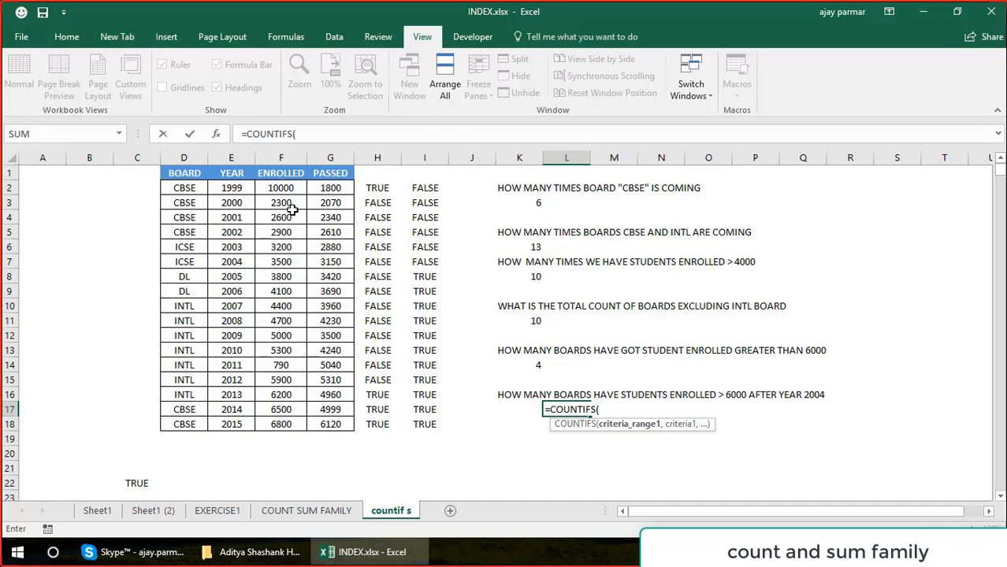
Add the enrolled column F1:F18 as the first criteria range with the criterion ">6000".
left_click(282, 172)
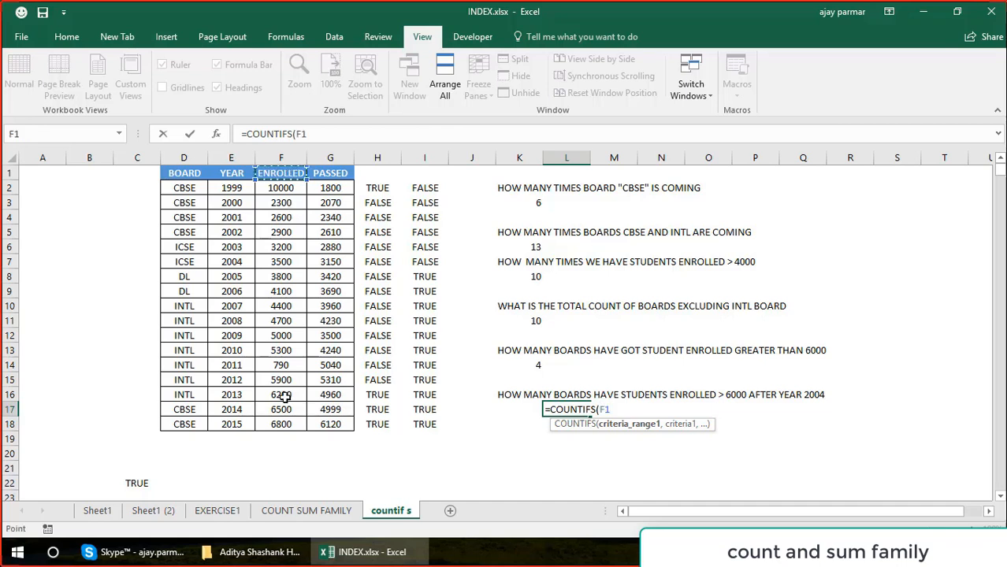
left_click(287, 424, "shift")
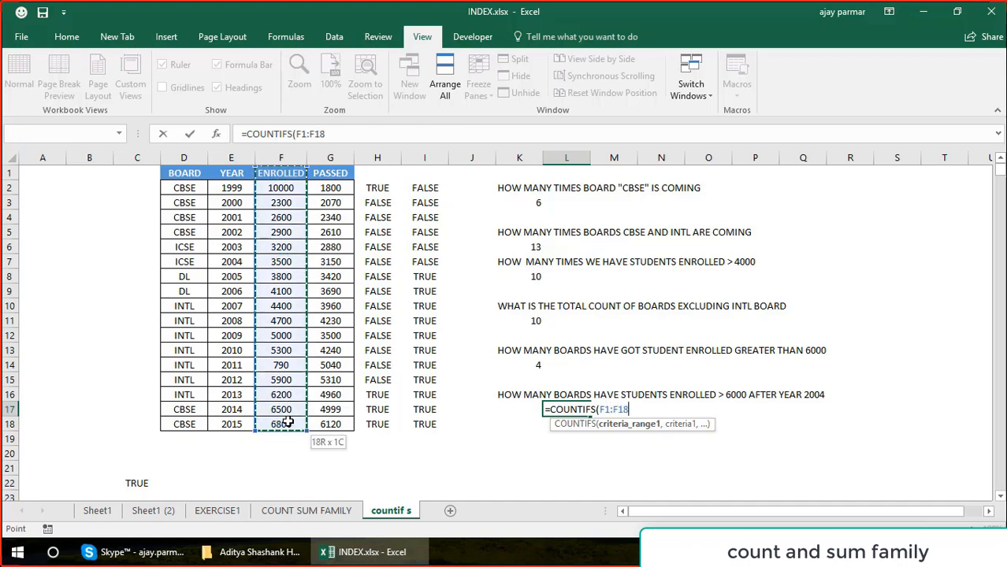
type(",\">60")
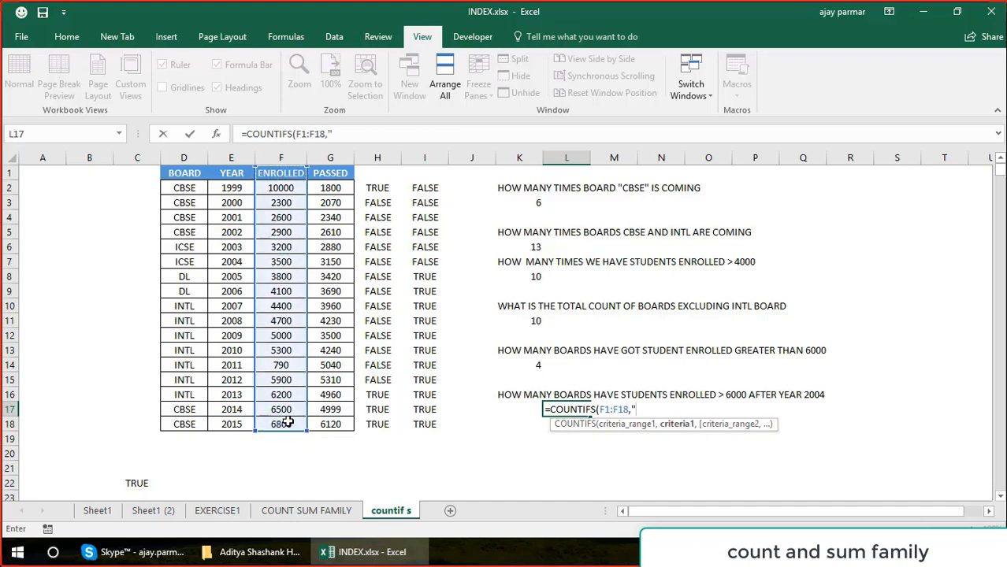
type("00\",")
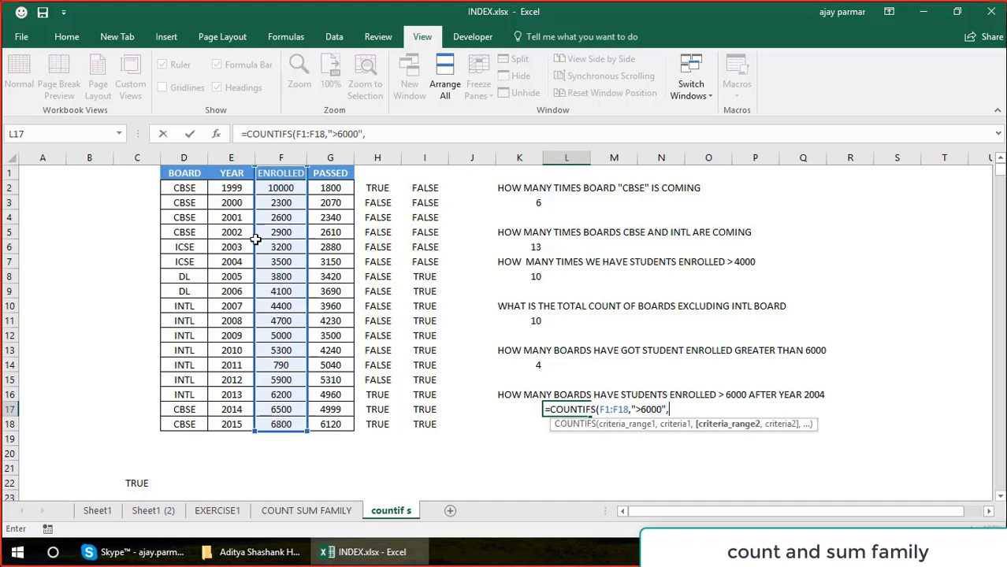
Add the year column E1:E18 with the criterion ">2004" as the second condition and enter the COUNTIFS formula in L17.
left_click(223, 174)
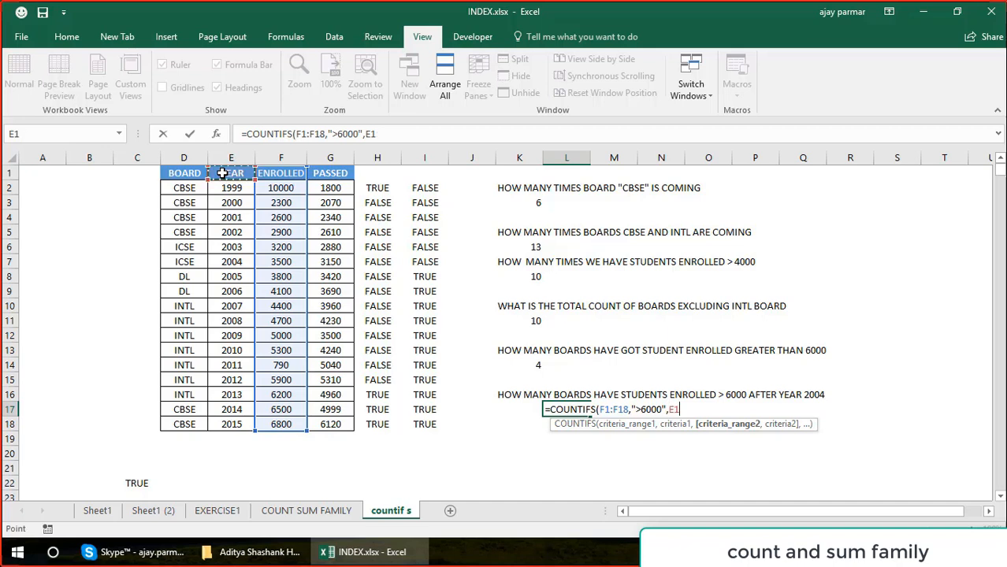
left_click(232, 423, "shift")
type(",")
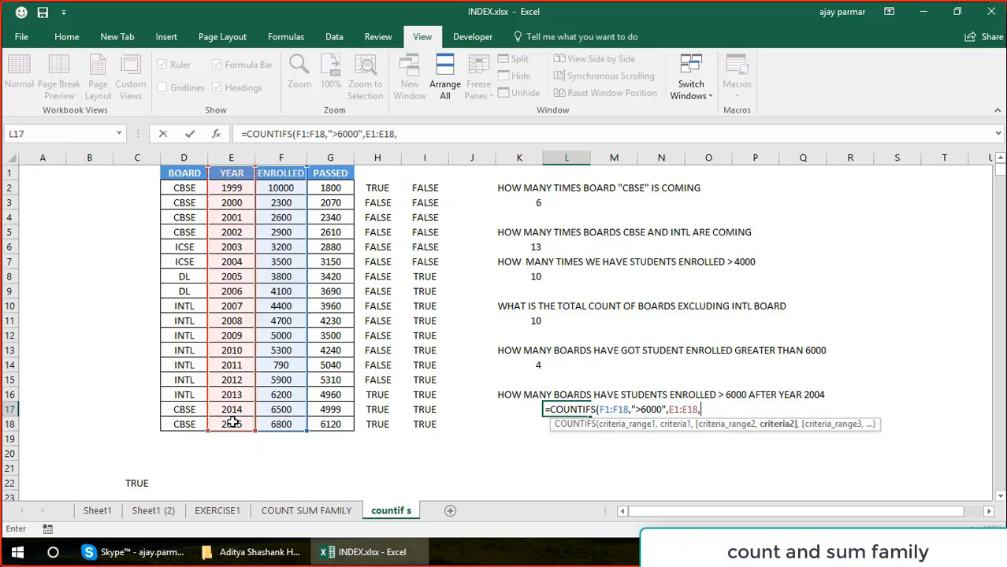
type("\">2004\")")
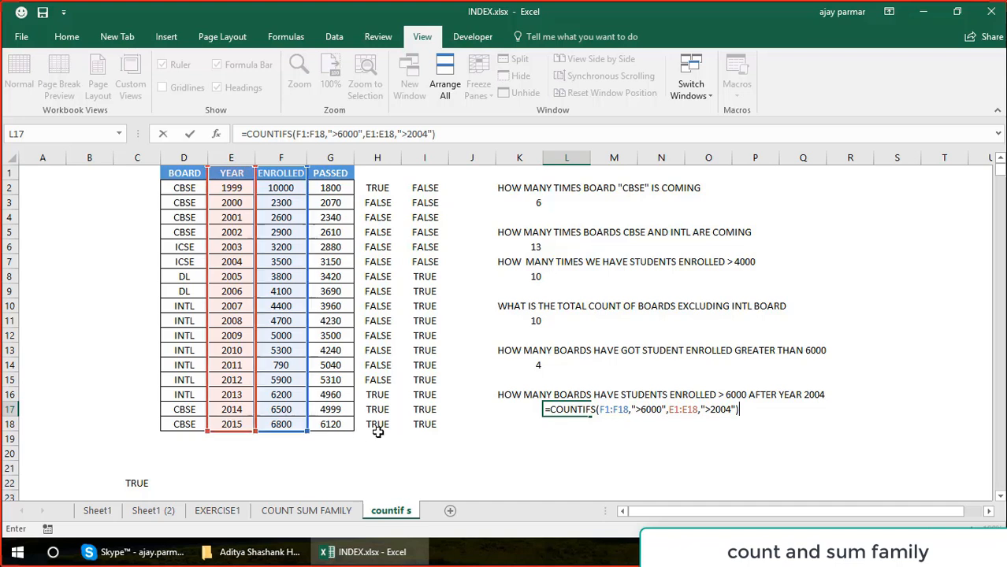
left_click(310, 134)
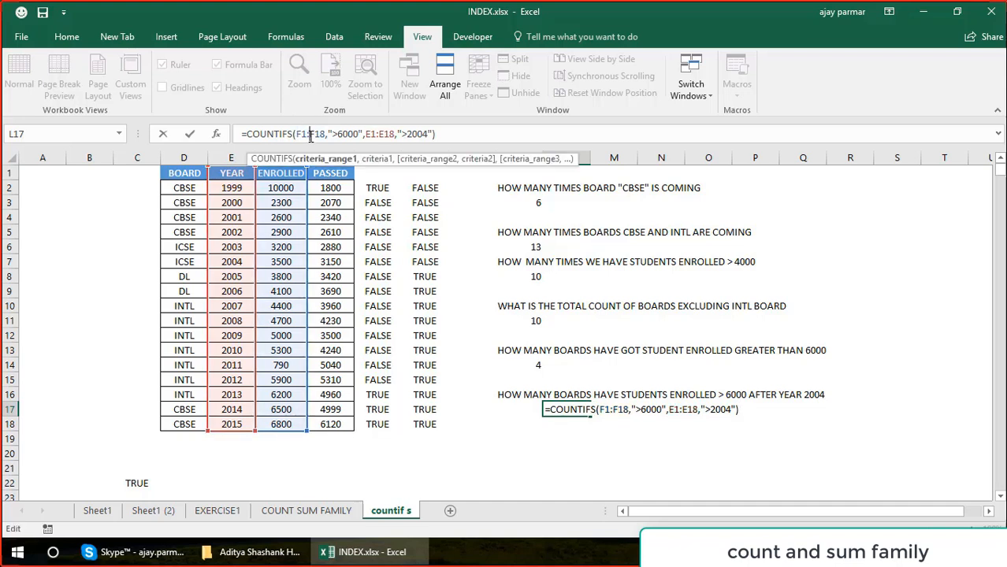
left_click(414, 134)
left_click(311, 134)
key("Return")
key("Up")
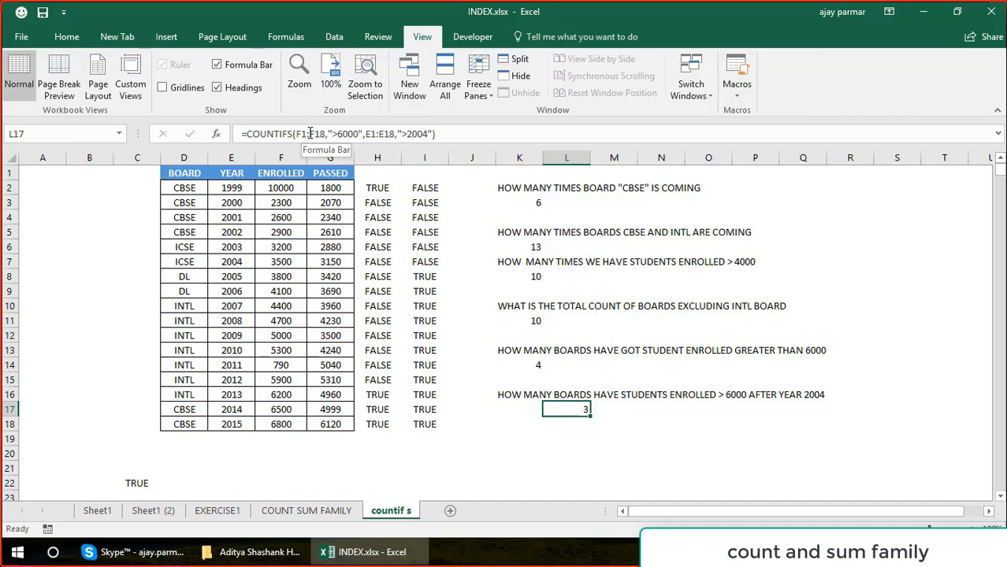
Review the first criteria range in the L17 formula and highlight the first-criterion results from H2 to H15.
left_click(303, 134)
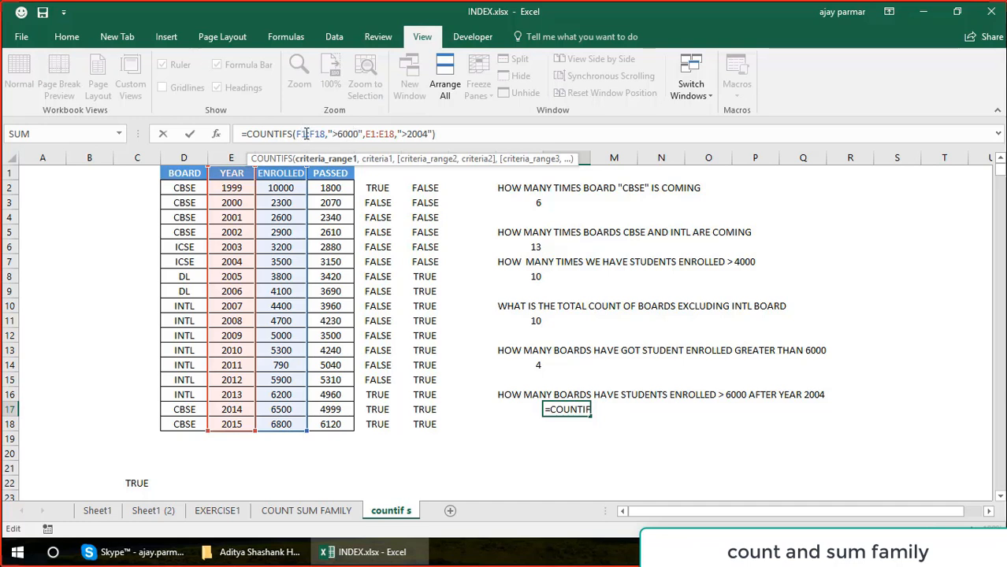
key("ctrl+Return")
left_click(383, 183)
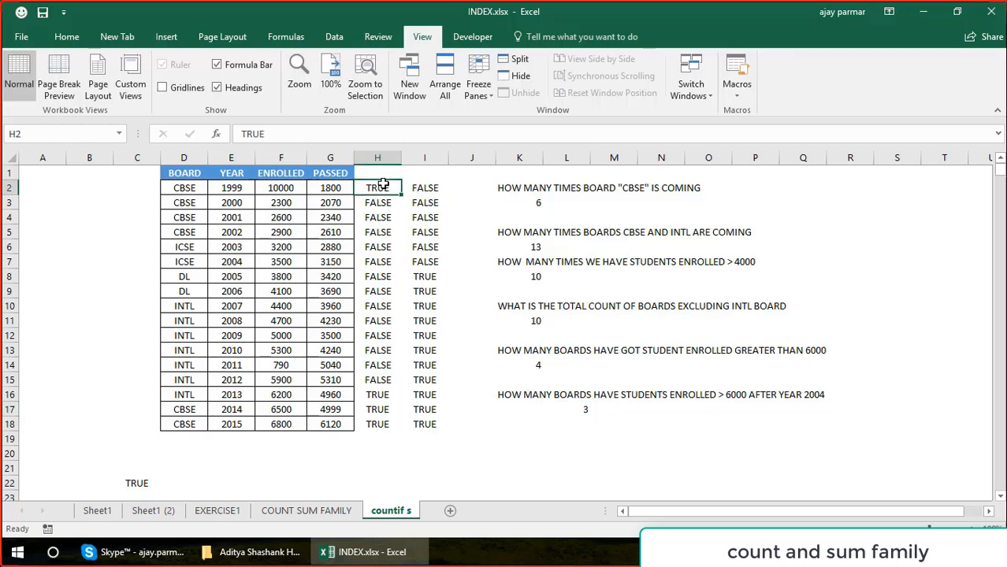
key("shift+Down")
key("shift+Down")
key("shift+Down")
key("shift+Down")
key("shift+Down")
key("shift+Down")
key("shift+Down")
key("shift+Down")
key("shift+Down")
key("shift+Down")
key("shift+Down")
key("shift+Down")
key("shift+Down")
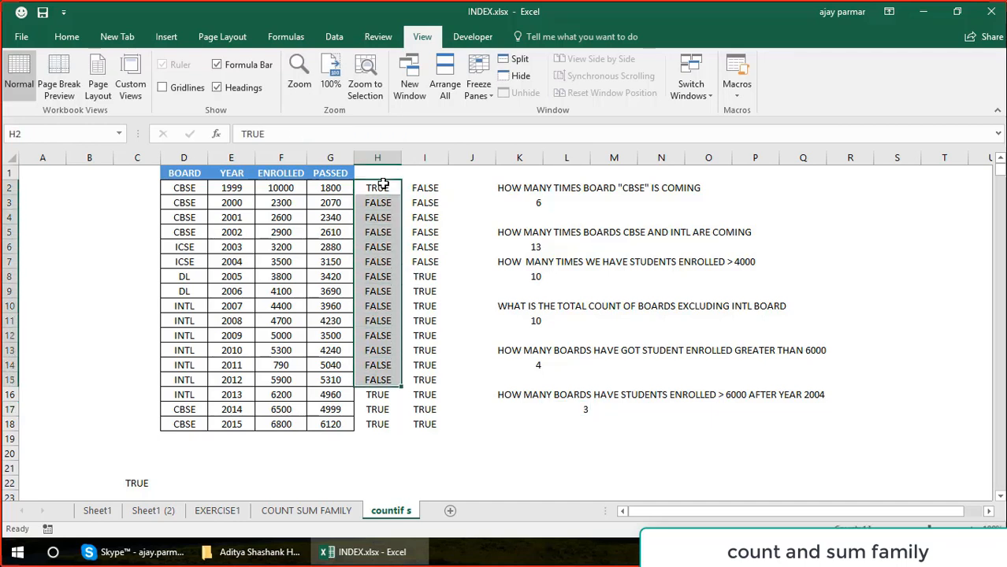
Compare the enrolled figures from F2 down to F15 with the first-criterion results in column H.
left_click(282, 187)
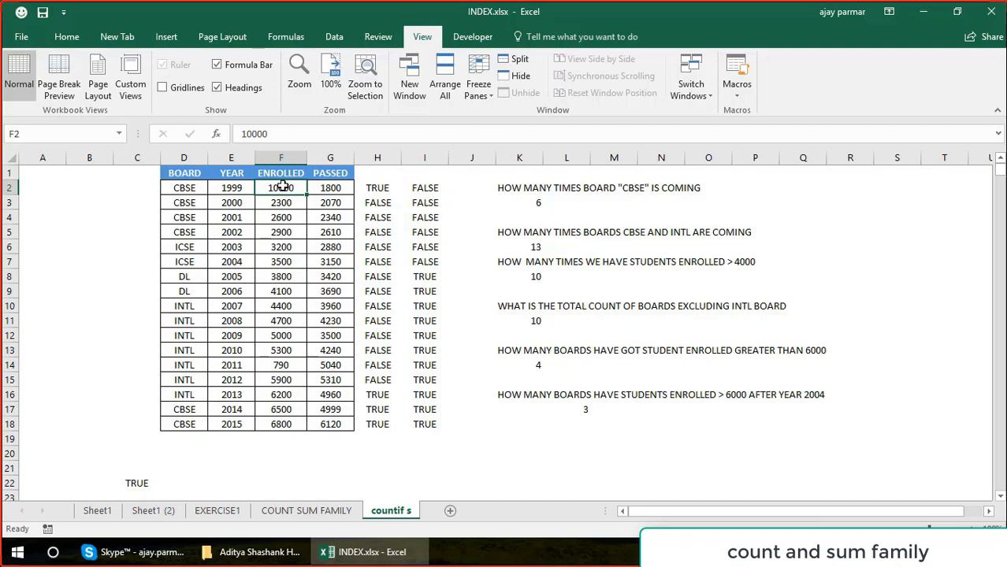
key("Right")
key("Right")
key("Down")
key("Down")
key("Down")
key("Down")
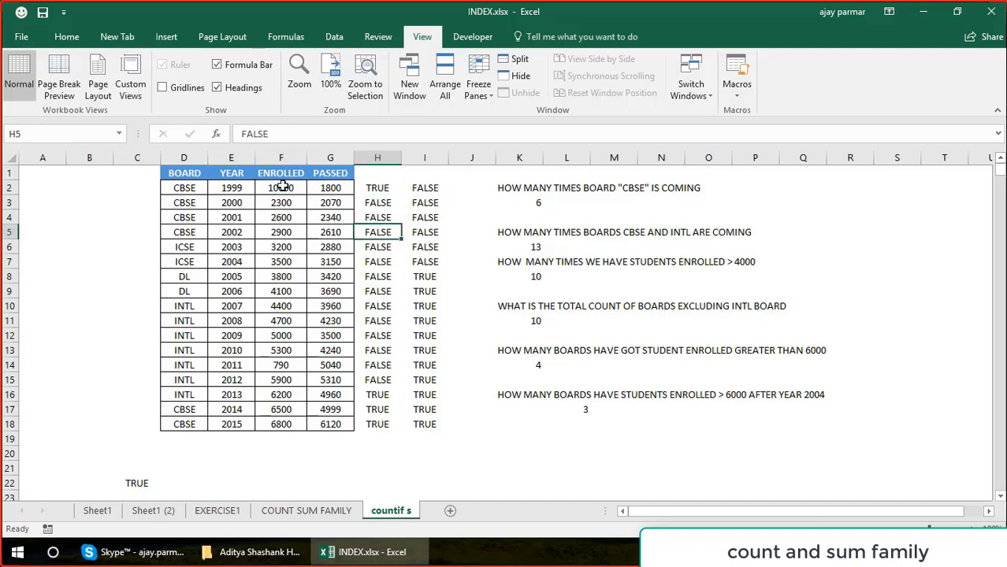
key("Left")
key("Left")
key("Down")
key("Down")
key("Down")
key("Down")
key("Down")
key("Down")
key("Down")
key("Down")
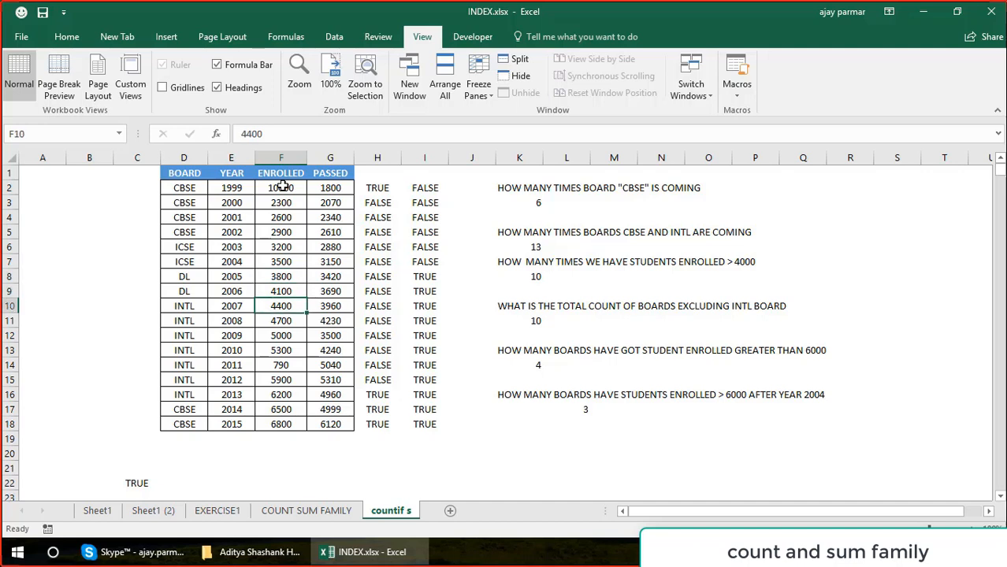
key("Down")
key("Down")
key("Up")
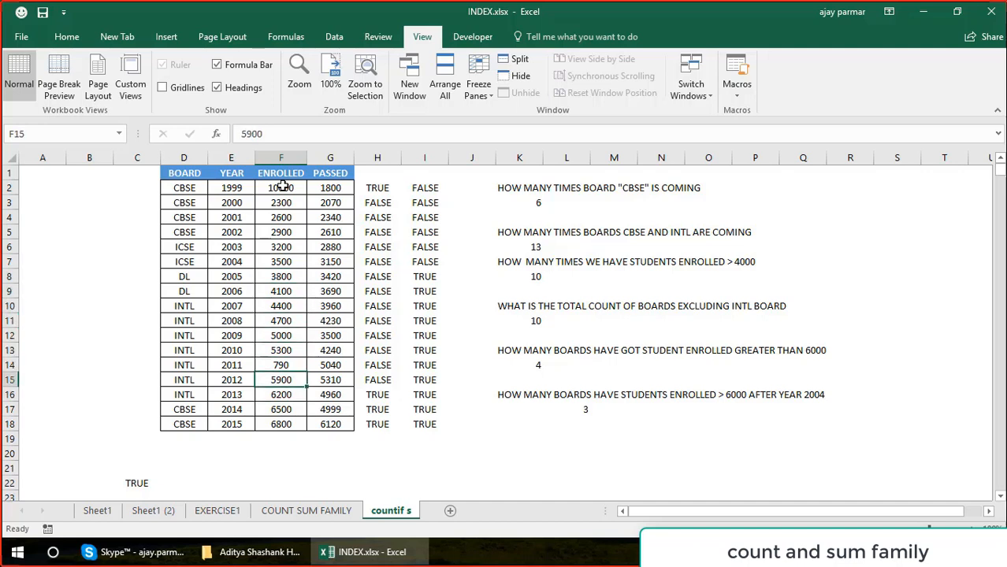
Go back over the first-criterion TRUE and FALSE results in column H, ending at H2.
key("Right")
key("Right")
key("Up")
key("Up")
key("Up")
key("Up")
key("Up")
key("Up")
key("Up")
key("Up")
key("Up")
key("Up")
key("Up")
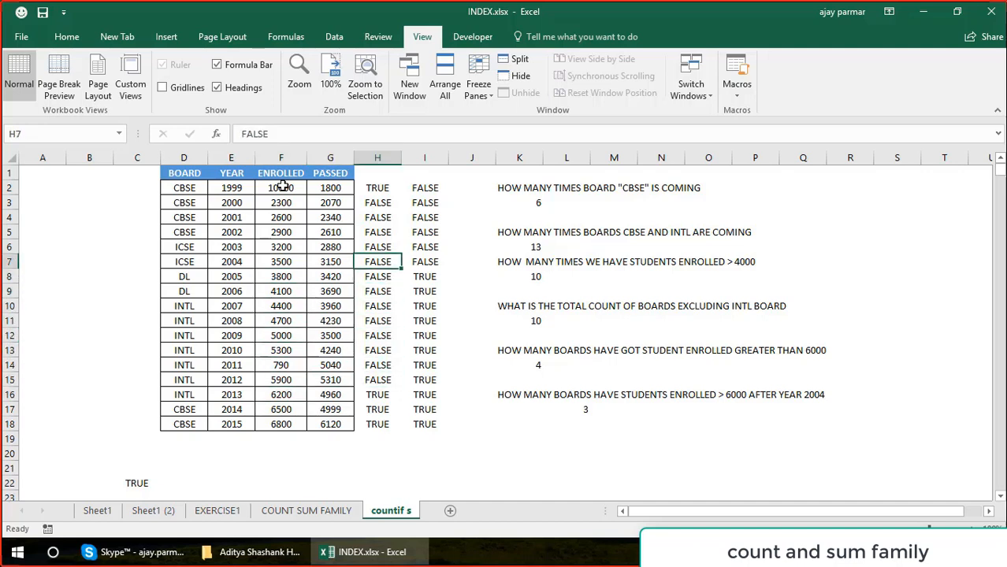
key("Up")
key("Down")
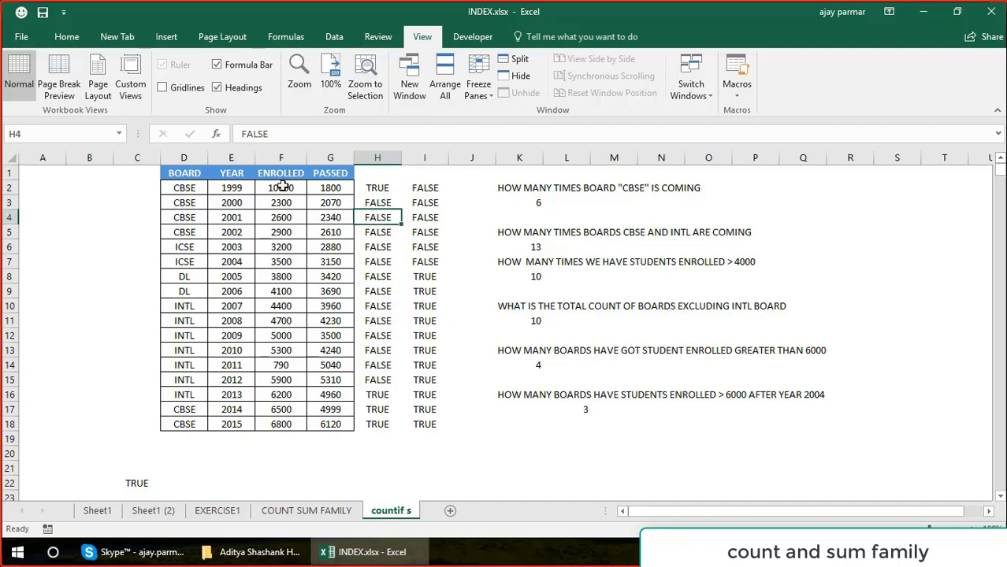
key("Down")
key("Down")
key("Down")
key("Down")
key("Down")
key("Down")
key("Down")
key("Down")
key("Up")
key("Up")
key("Up")
key("Up")
key("Up")
key("Up")
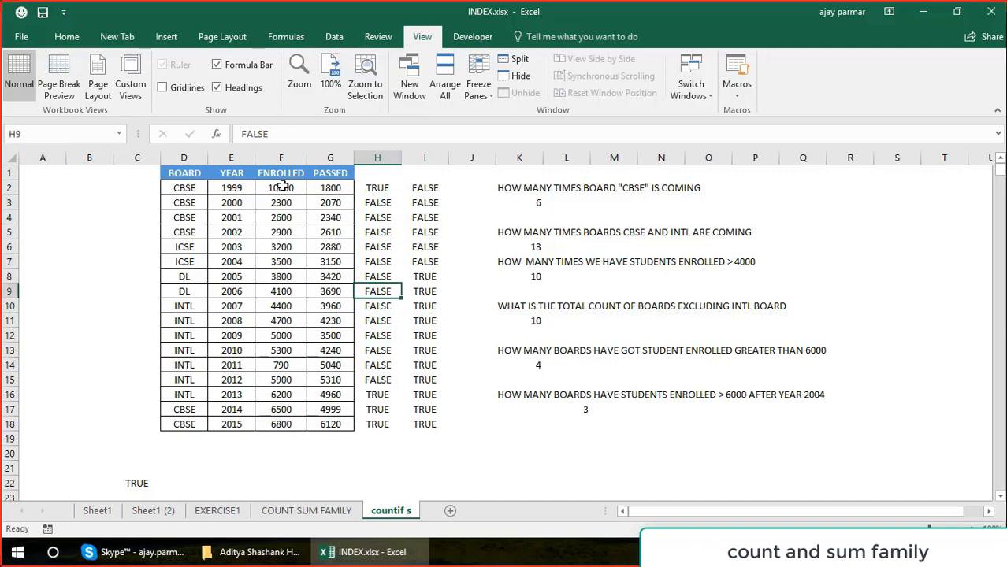
key("Up")
key("Up")
key("Up")
key("Up")
key("Up")
key("Down")
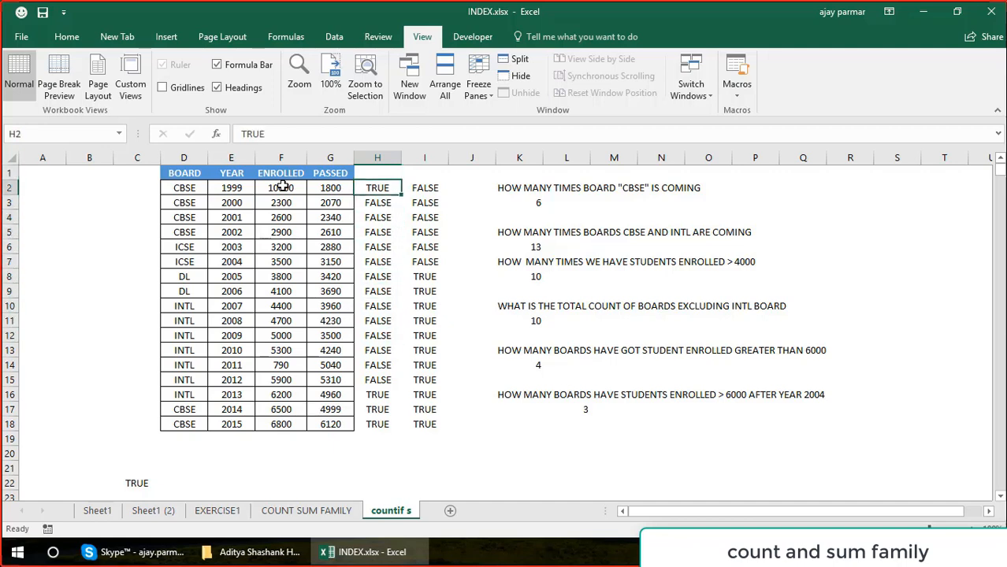
Compare the 1999 year value in E2 with its second-criterion result in I2.
key("Right")
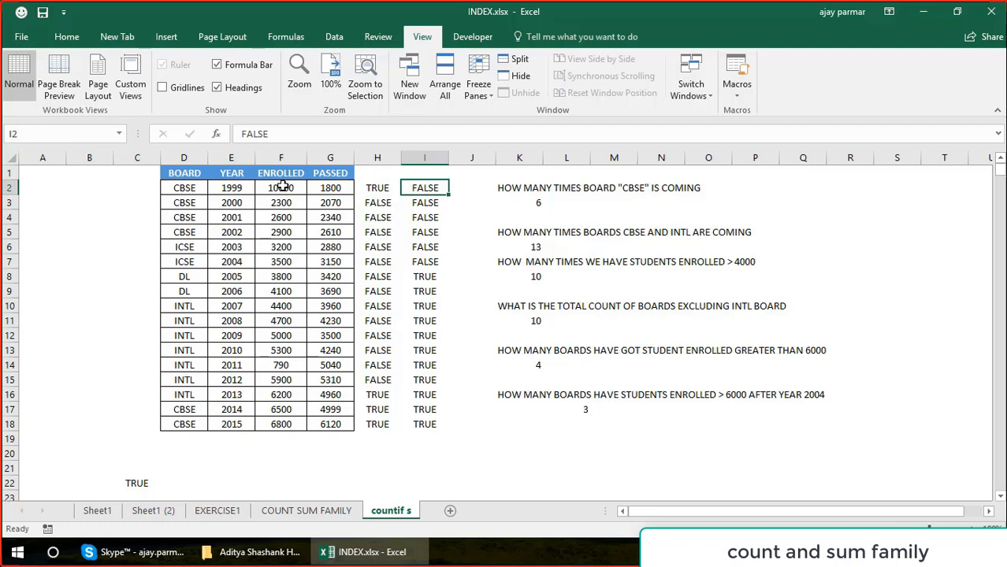
key("Left")
key("Left")
key("Left")
key("Left")
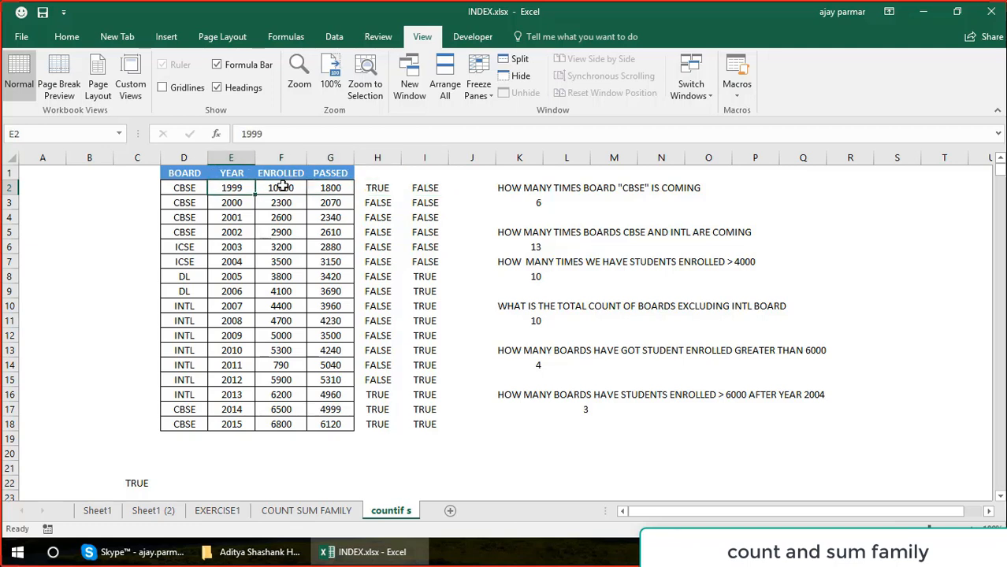
key("Right")
key("Right")
key("Right")
key("Right")
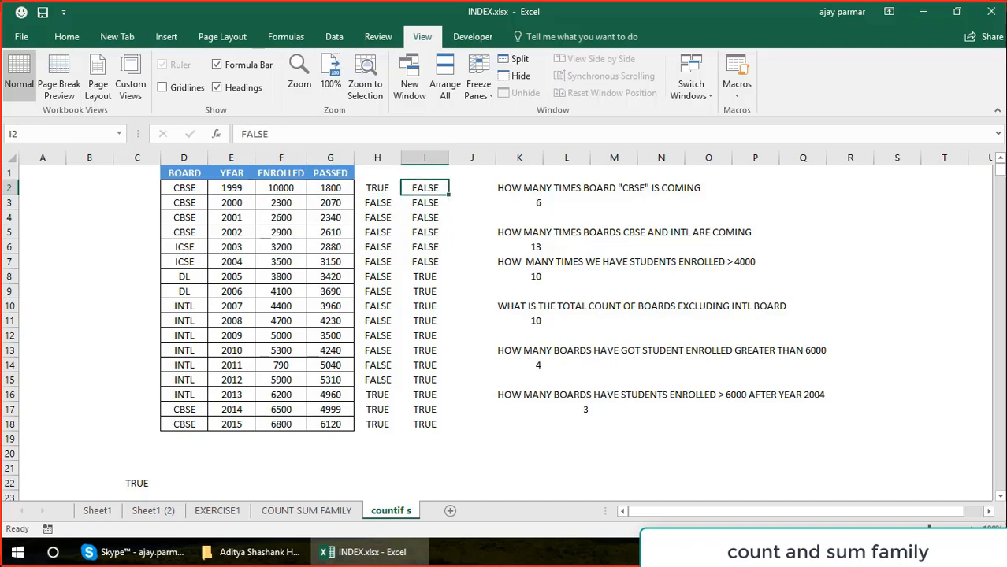
key("Left")
key("Left")
key("Left")
key("Left")
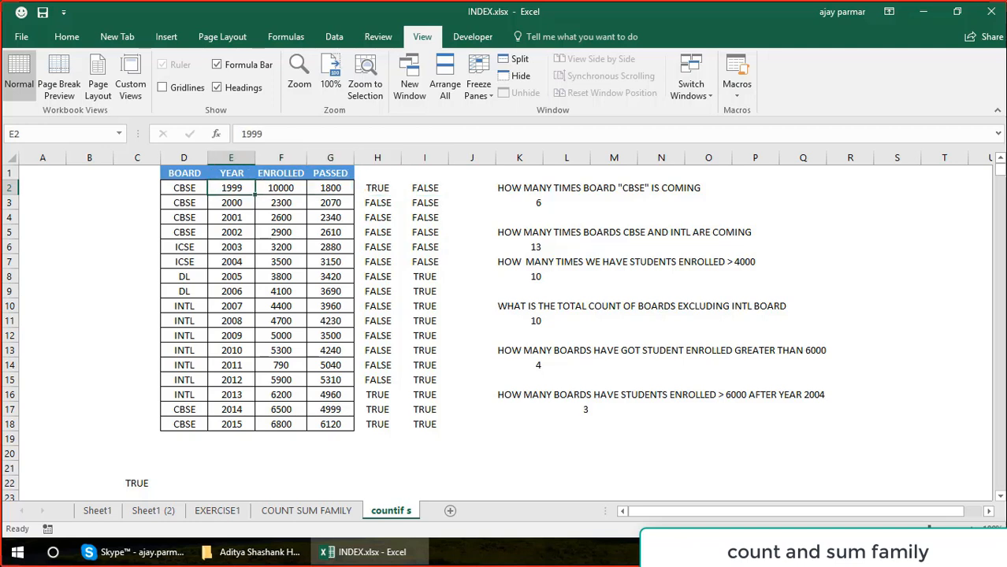
Examine the second-criterion results in column I down to I18, checking the 2015 row across.
key("Right")
key("Right")
key("Right")
key("Right")
key("Down")
key("Down")
key("Down")
key("Down")
key("Down")
key("Down")
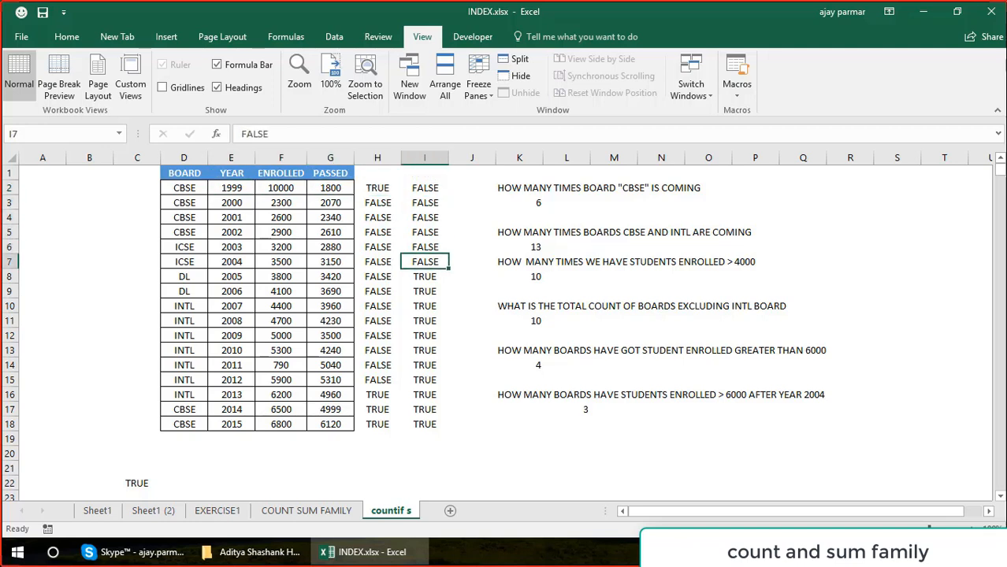
key("Down")
key("Down")
key("Down")
key("Down")
key("Down")
key("Down")
key("Down")
key("Down")
key("Down")
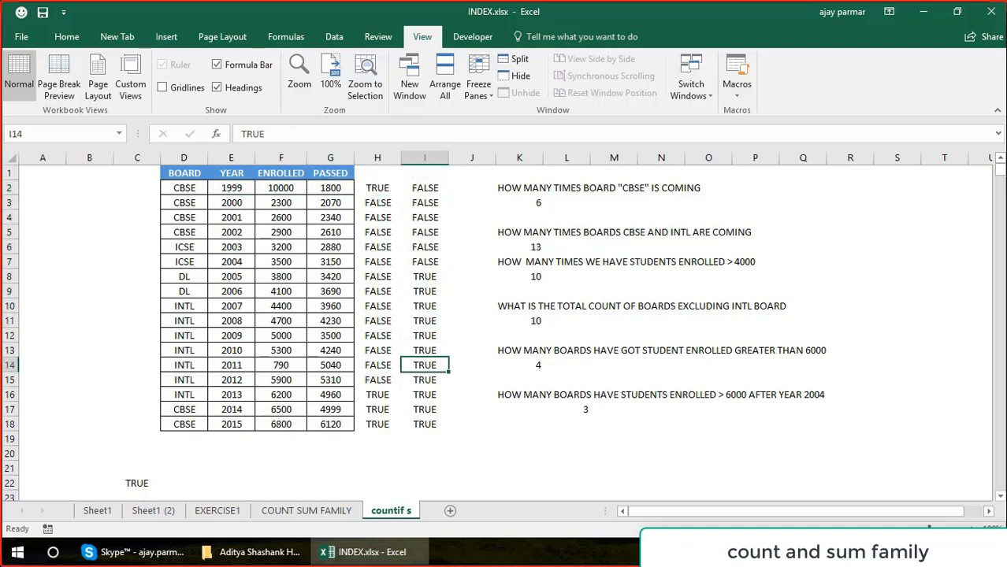
key("Down")
key("Left")
key("Left")
key("Left")
key("Left")
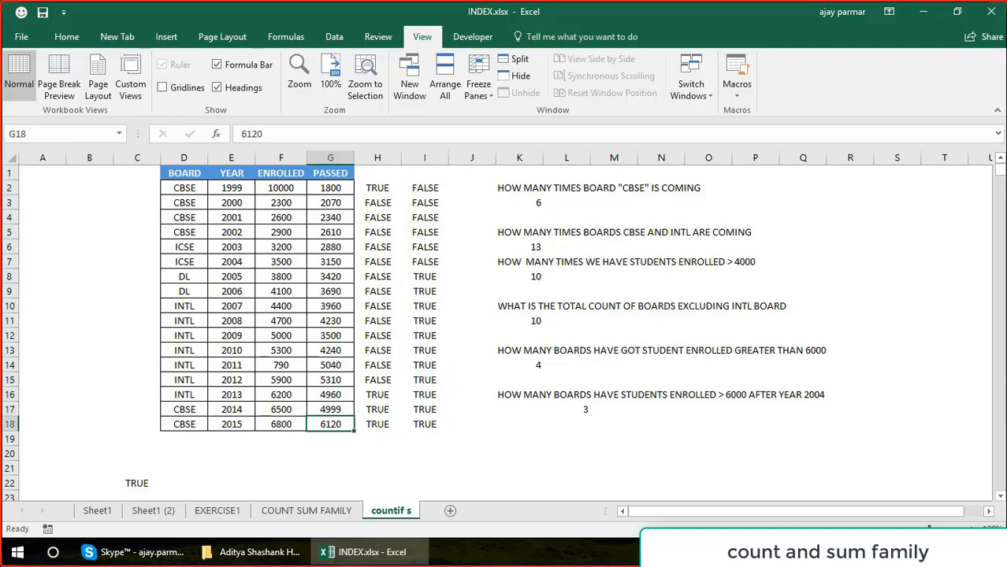
key("Right")
key("Right")
key("Right")
key("Right")
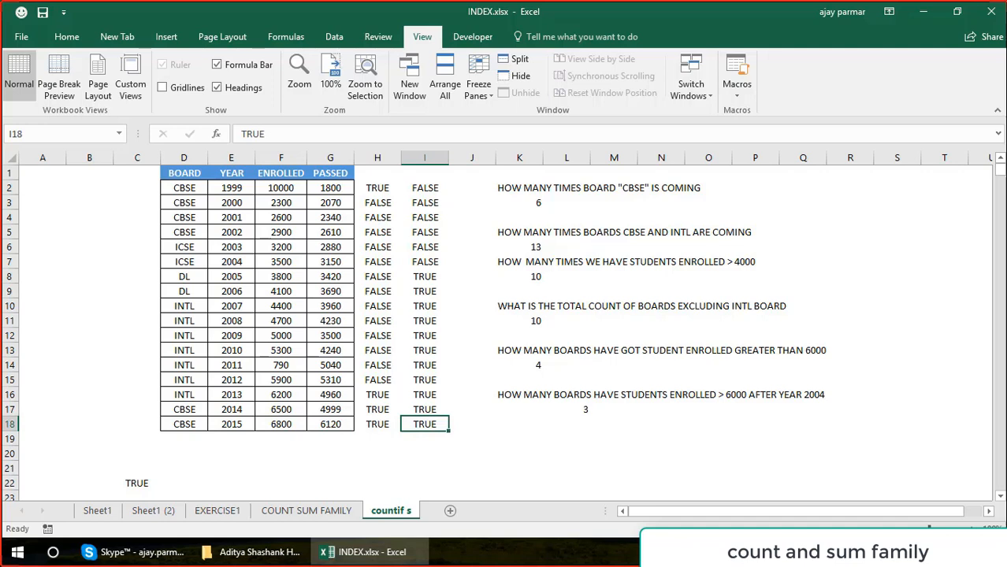
Go back up the second-criterion results in column I from I18 to I9.
key("Up")
key("Up")
key("Up")
key("Up")
key("Up")
key("Up")
key("Up")
key("Up")
key("Up")
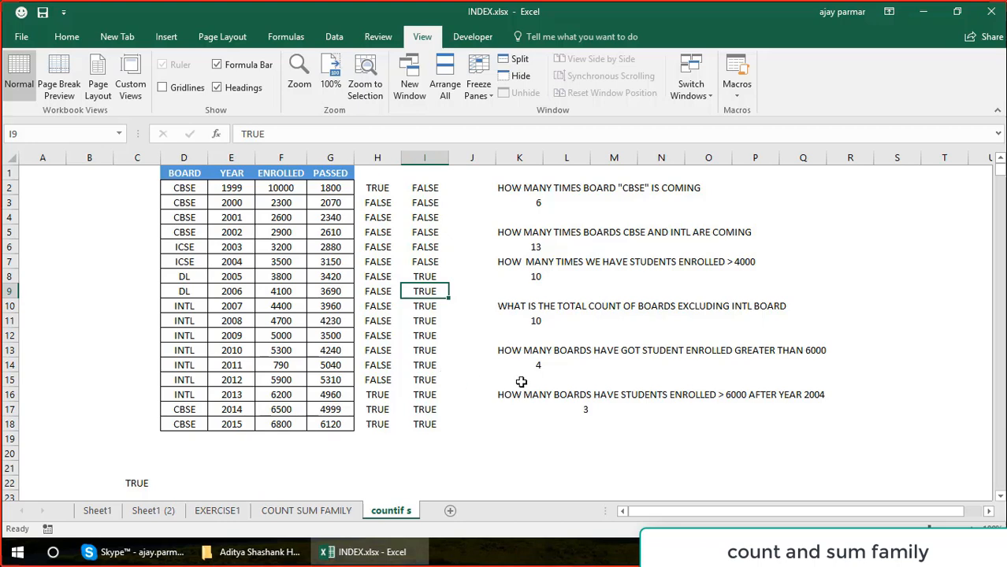
Add the TRUE value in C22 to itself by entering =C22+C22 in E22.
scroll(1003, 502, "down", 3)
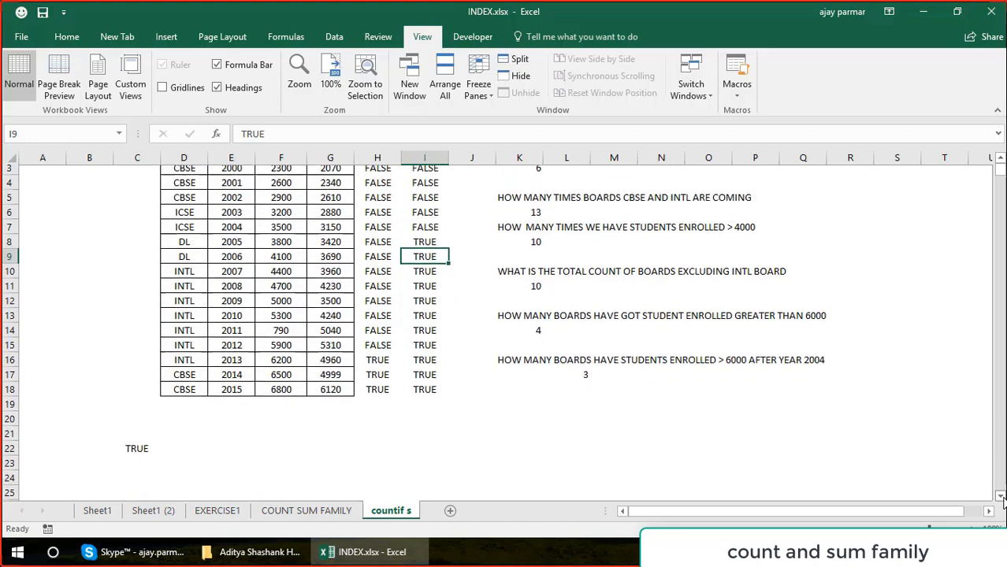
left_click(230, 440)
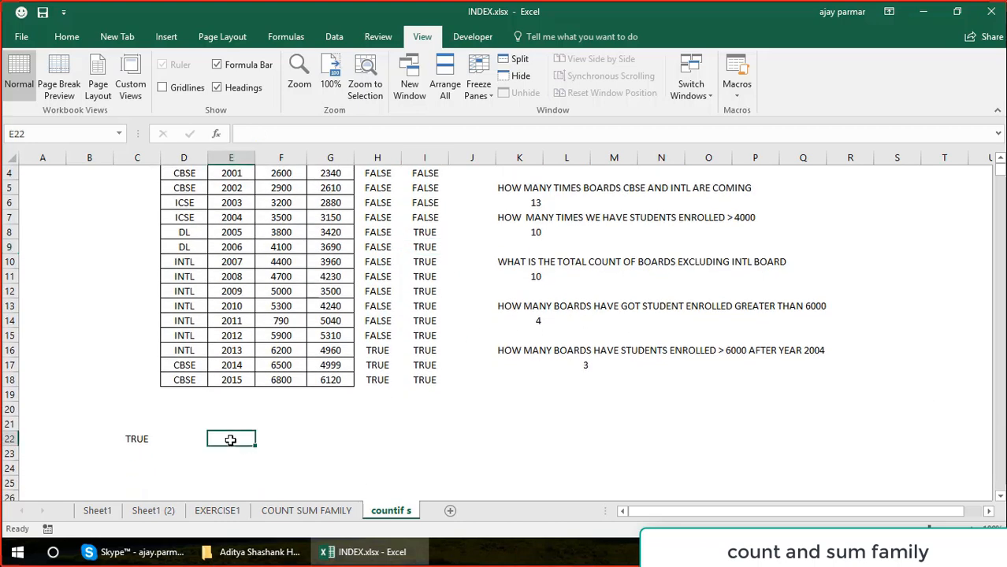
type("=")
key("Left")
key("Left")
key("Left")
key("Right")
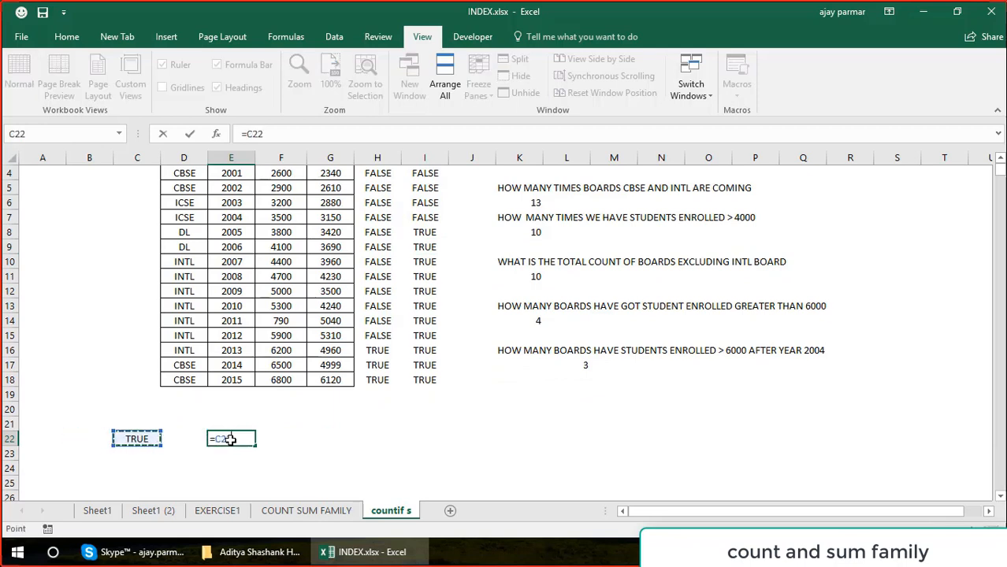
type("+")
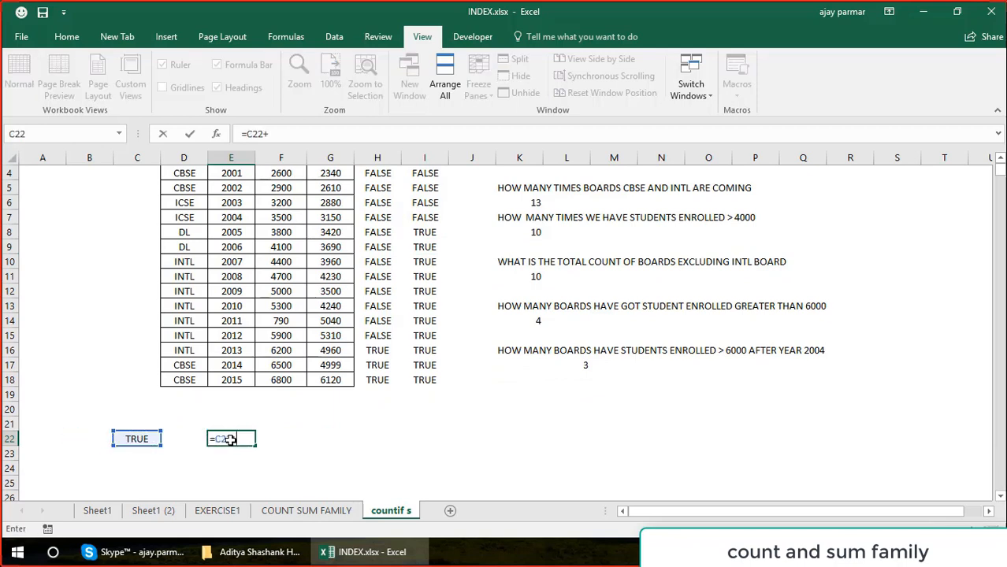
left_click(144, 440)
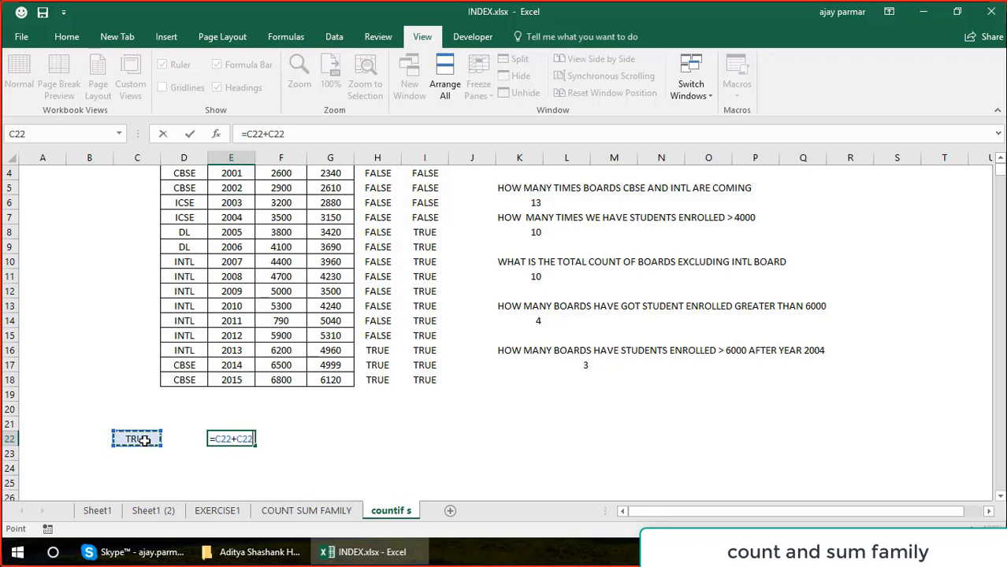
key("Return")
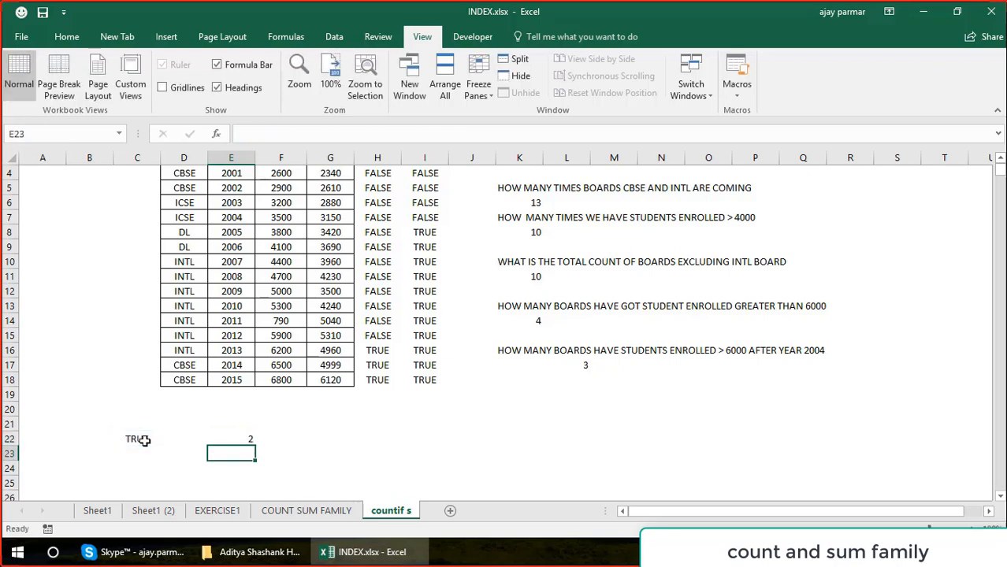
Enter FALSE in C23, directly below the TRUE value.
left_click(148, 440)
key("Return")
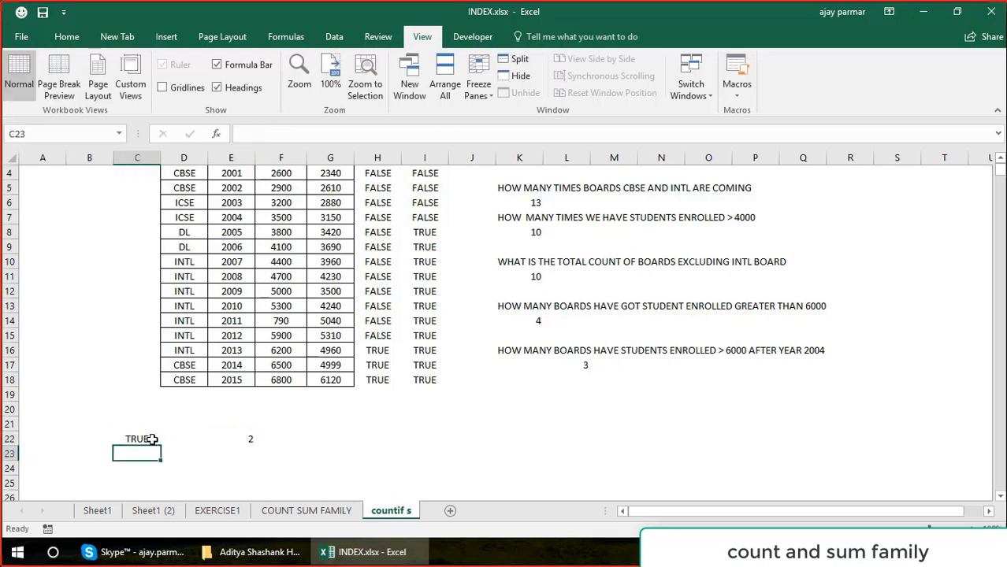
type("FALSE")
key("Return")
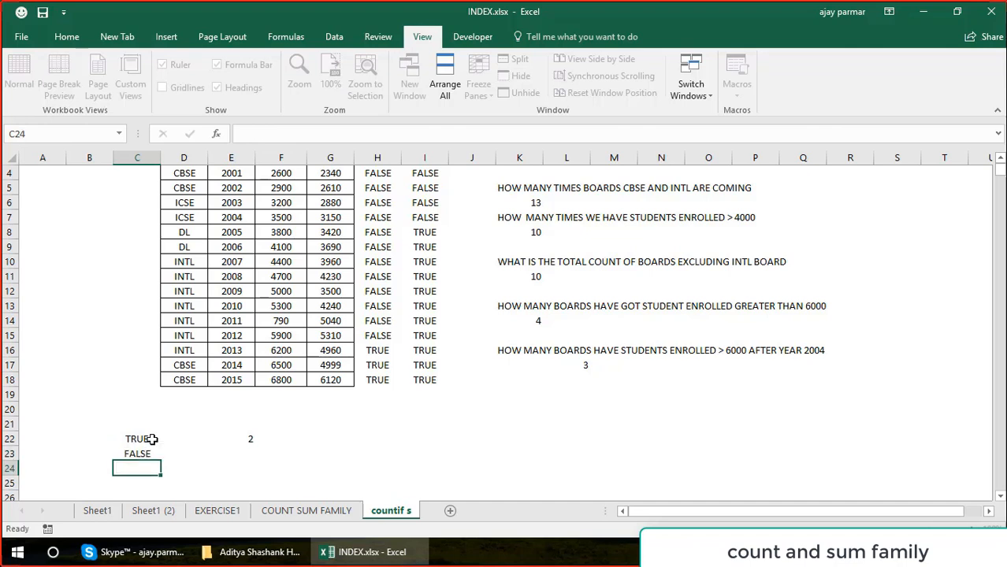
Multiply the FALSE and TRUE values by entering =C23*C22 in E23.
key("Up")
key("Right")
key("Right")
type("=")
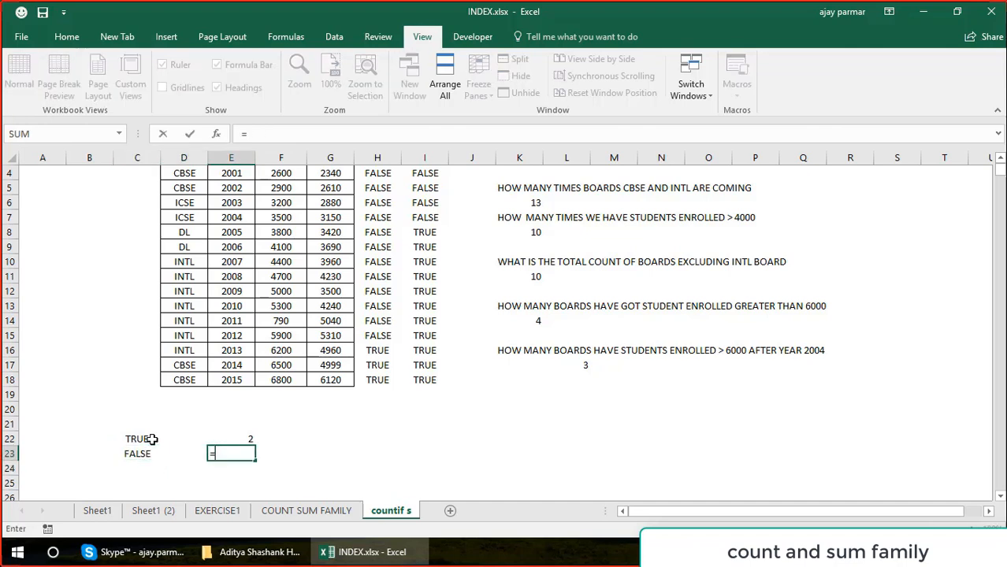
key("Left")
key("Left")
type("*")
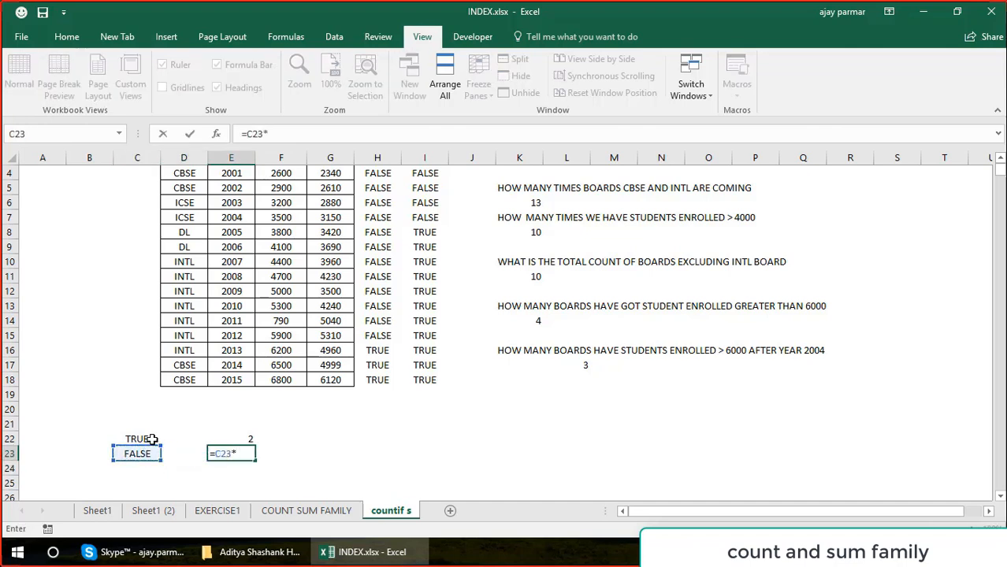
key("Up")
key("Left")
key("Left")
key("Left")
key("Right")
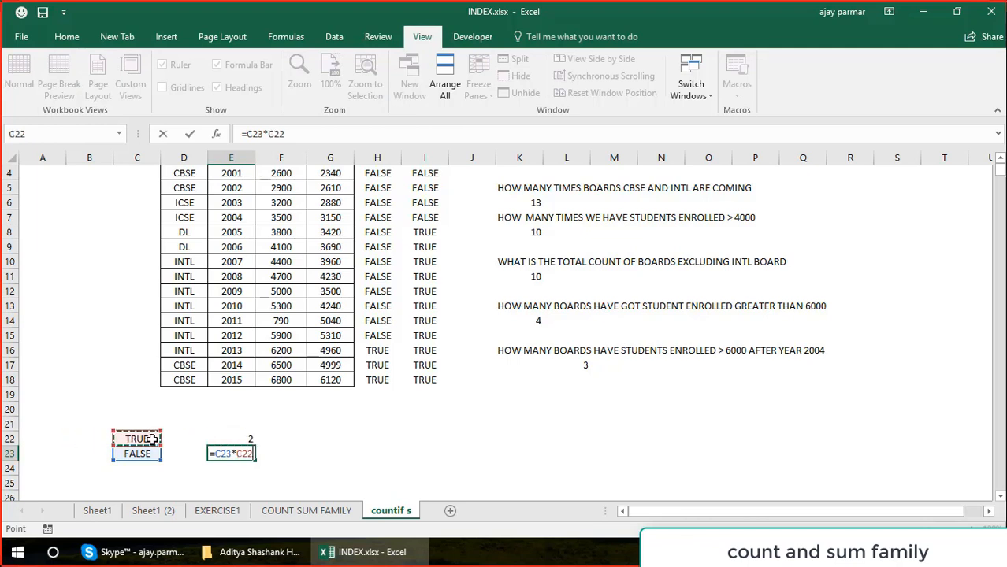
key("ctrl+Return")
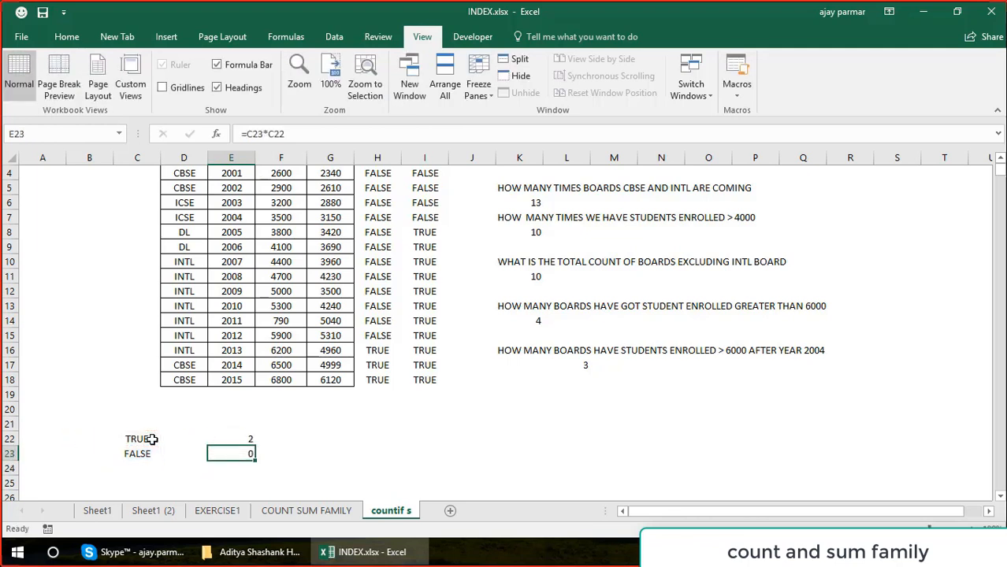
Revisit the TRUE value in C22 and highlight the first-criterion results in H2:H18.
key("Up")
key("Left")
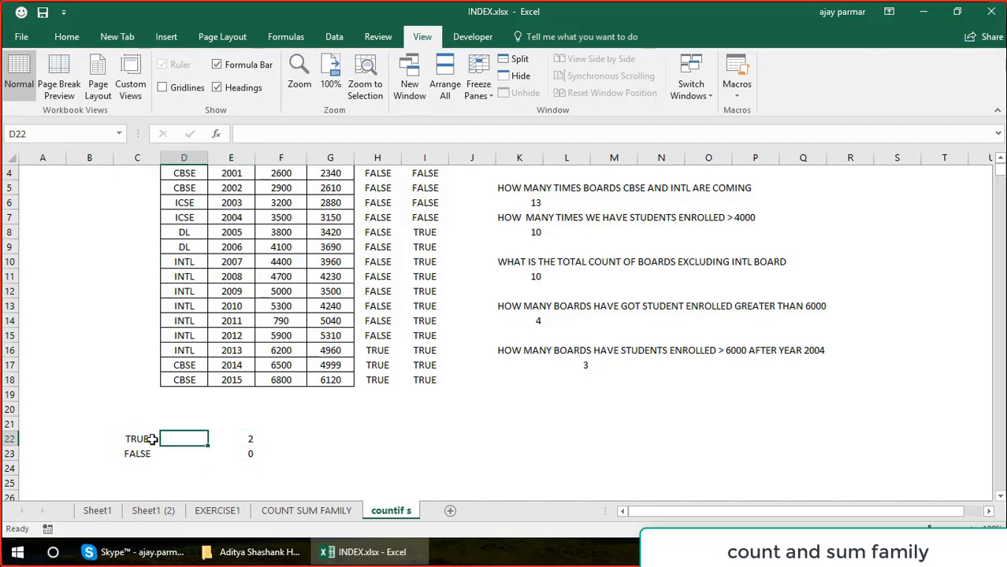
key("Left")
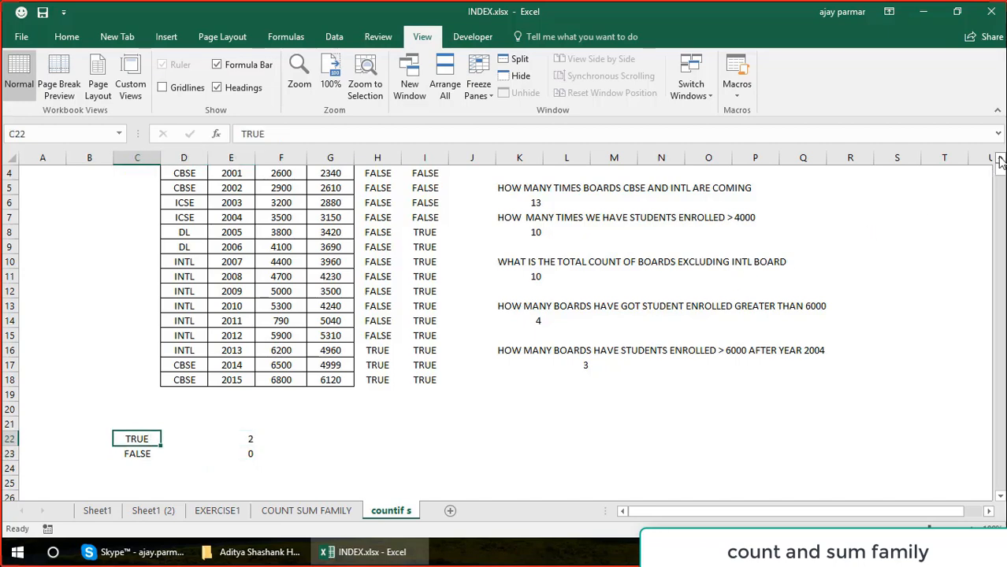
scroll(1001, 160, "up", 3)
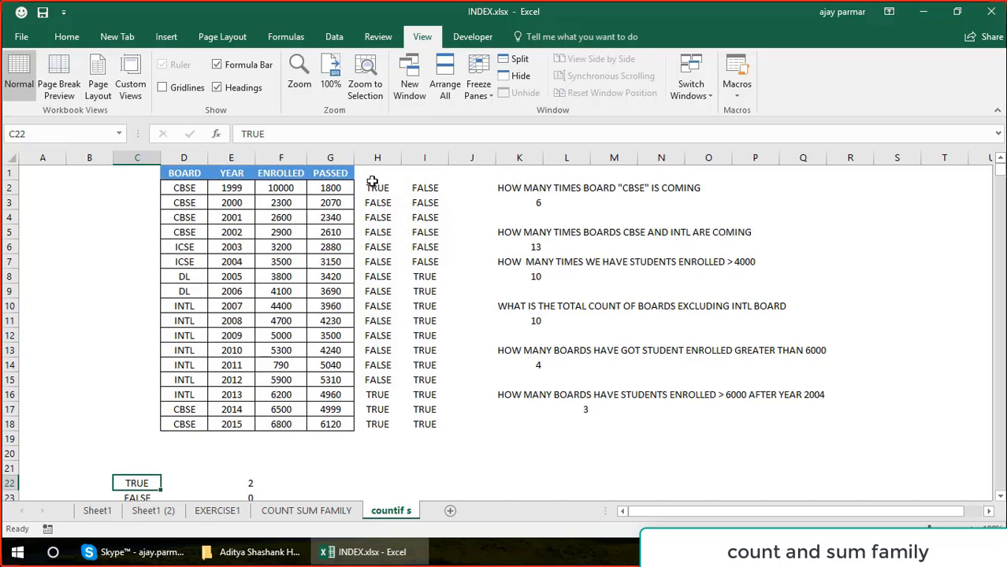
left_click(373, 186)
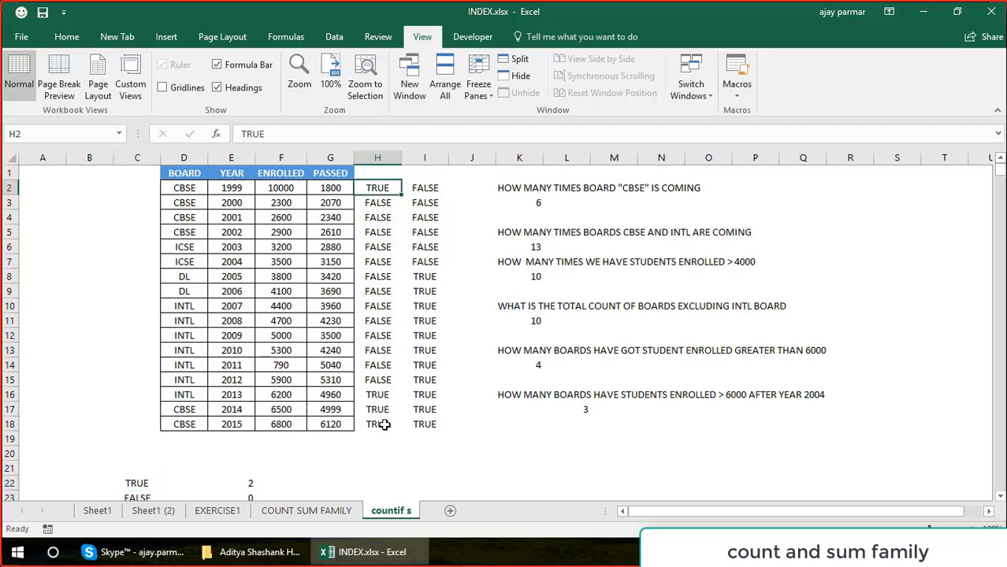
left_click_drag(384, 425, 384, 425)
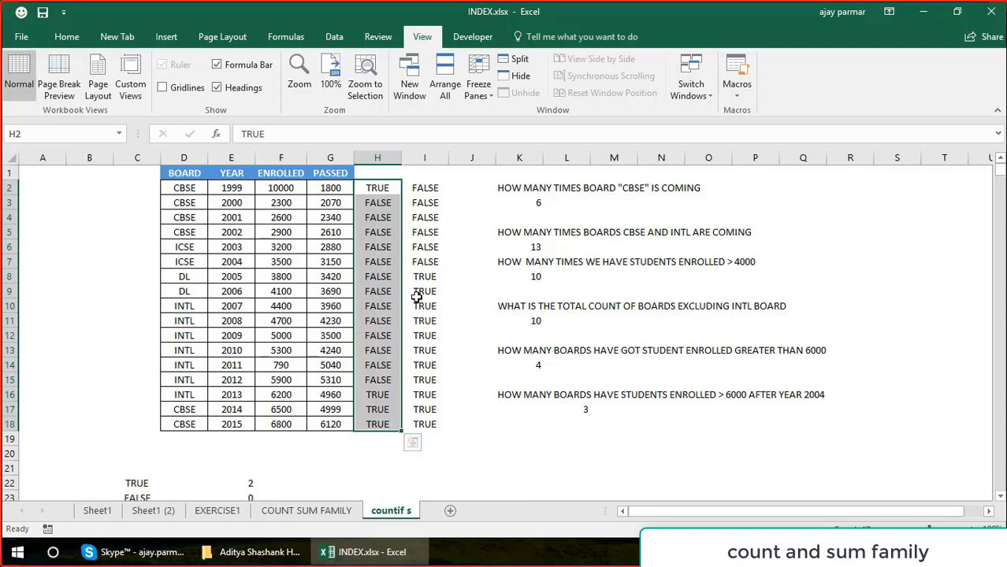
Widen column J and multiply the two criterion results by entering =I2*H2 in J2.
left_click(466, 191)
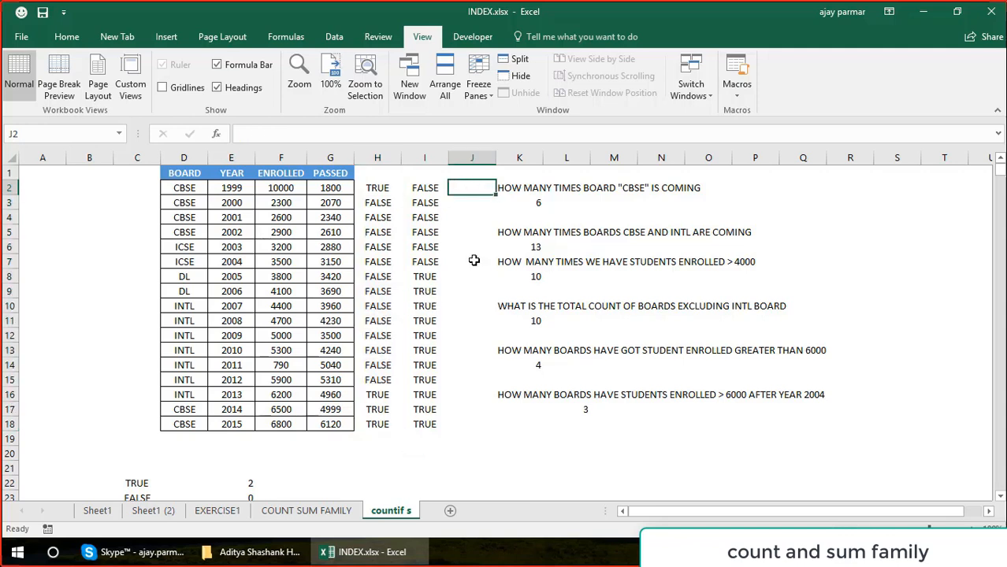
left_click_drag(496, 161, 553, 161)
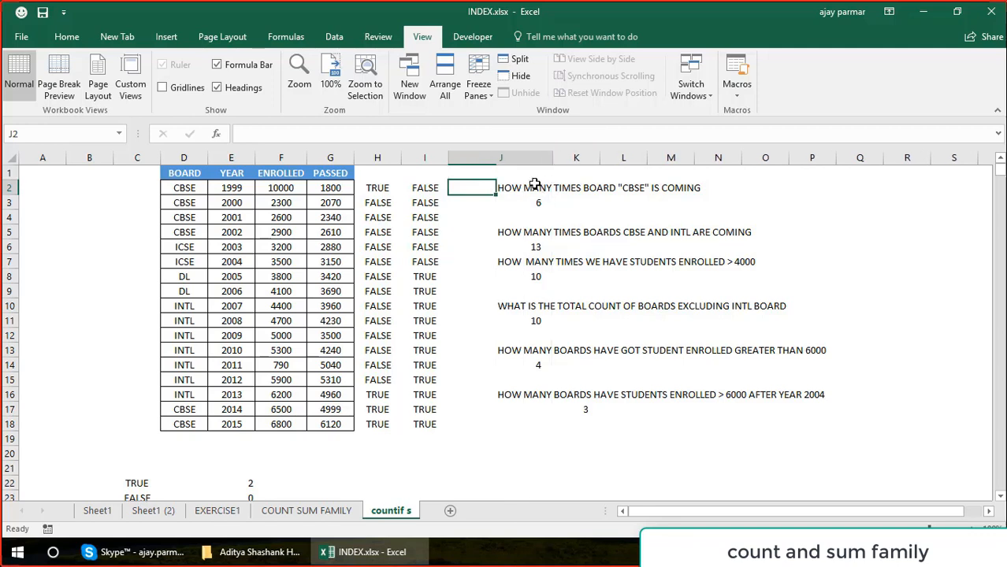
type("=")
key("Left")
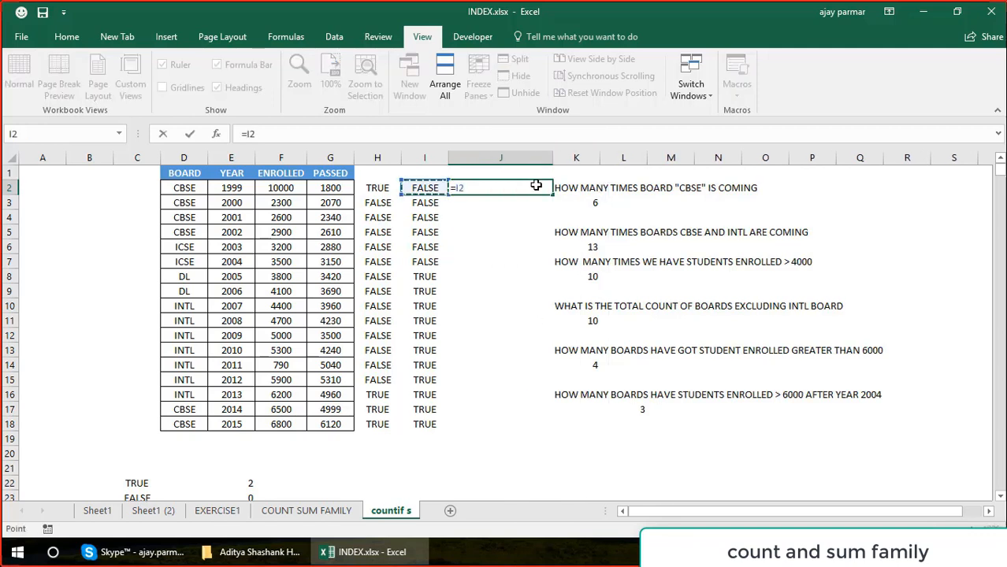
type("*")
key("Left")
key("Left")
key("ctrl+Return")
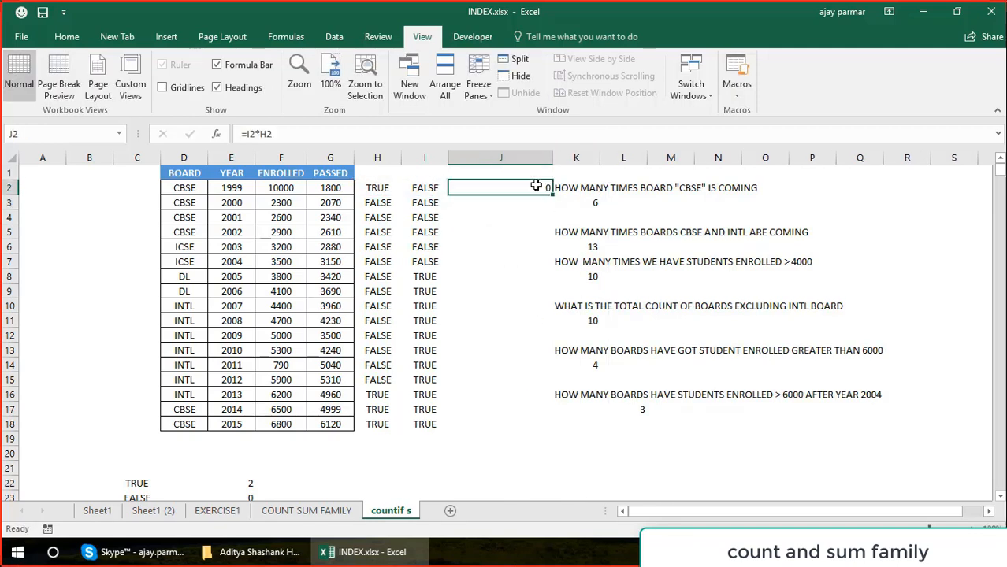
Center the product in J2 and fill the formula down to J18.
left_click(67, 37)
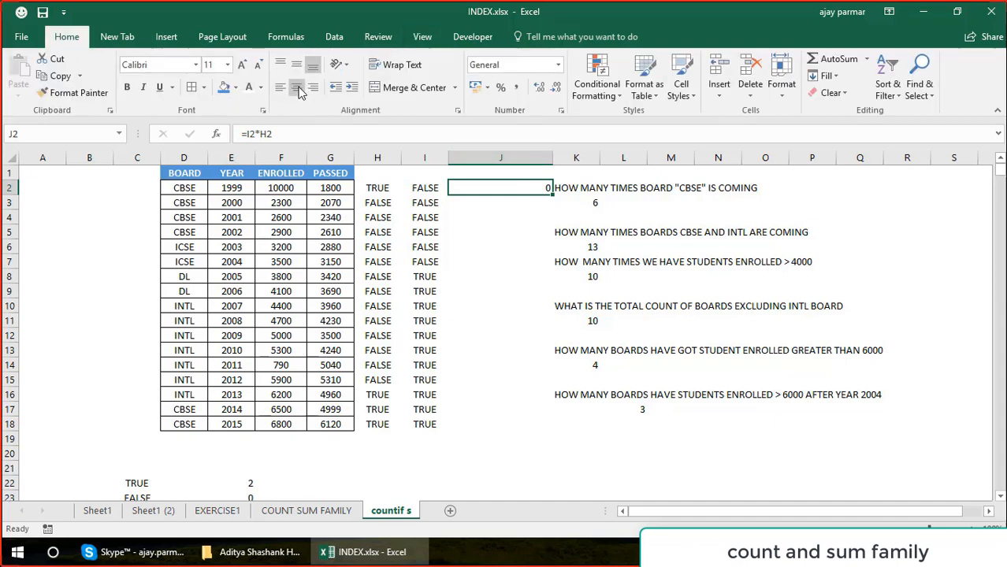
left_click(300, 87)
left_click_drag(554, 197, 534, 438)
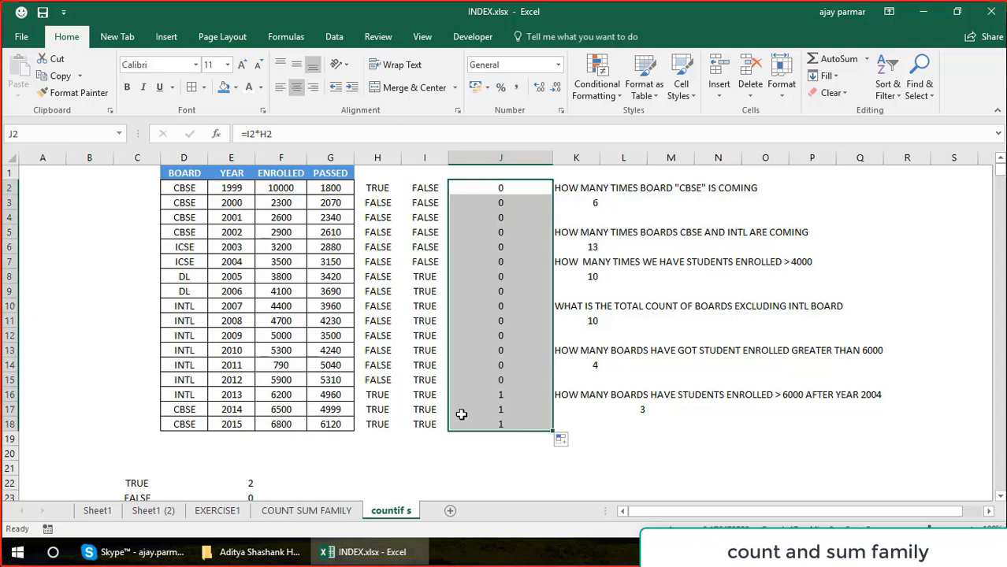
Compare the two criterion results in row 16 with their product in J16 and the COUNTIFS formula in L17.
left_click(387, 393)
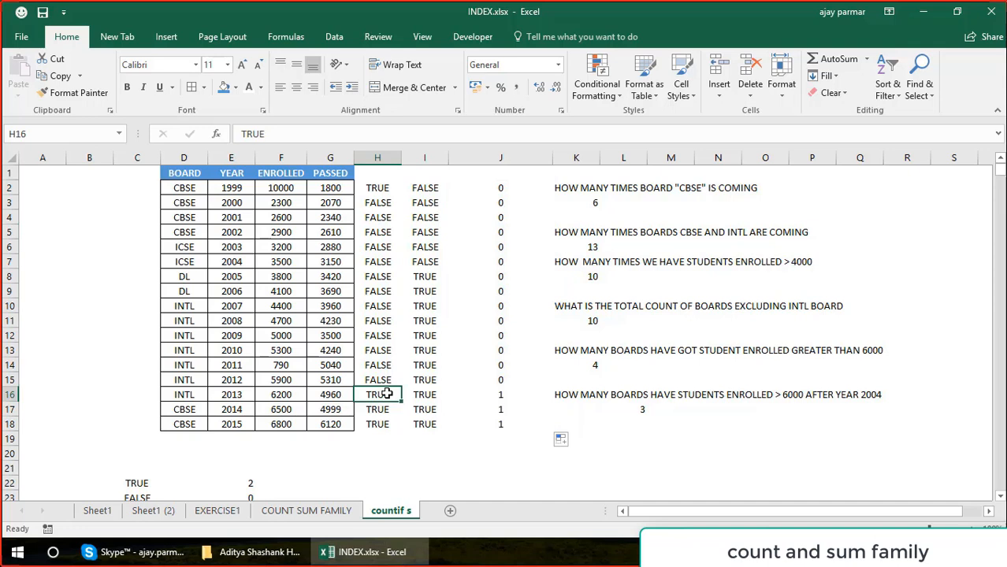
key("Right")
key("Right")
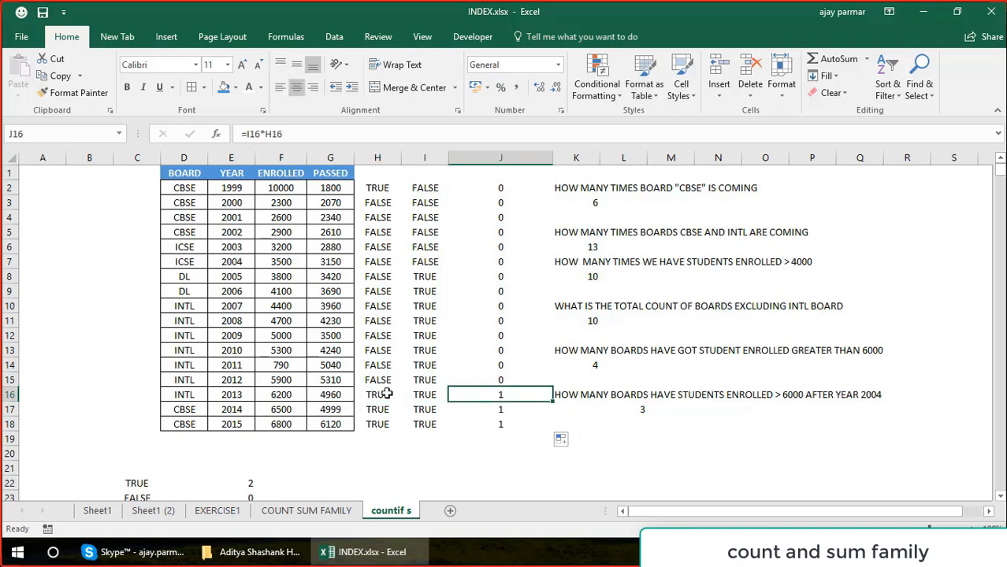
key("Left")
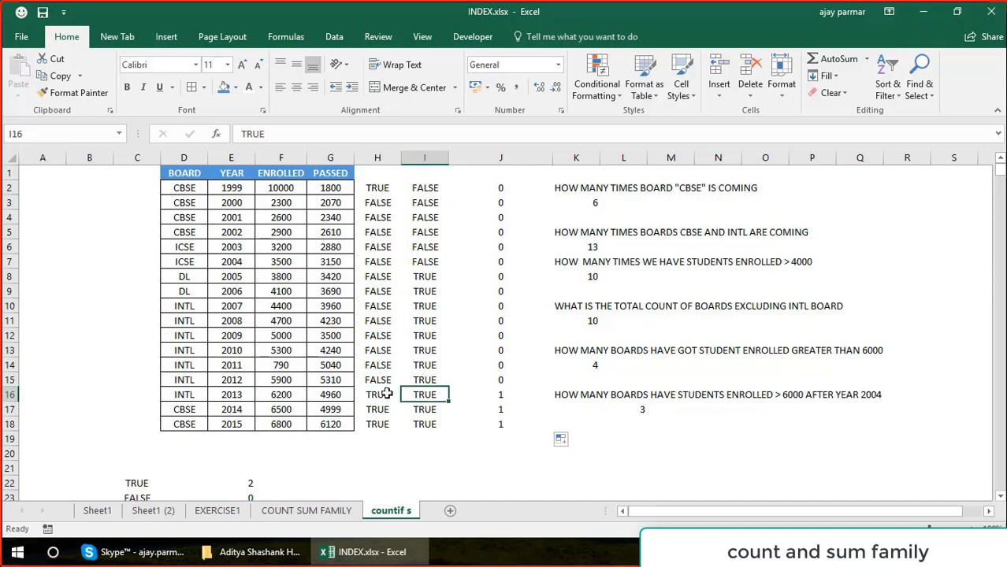
key("Right")
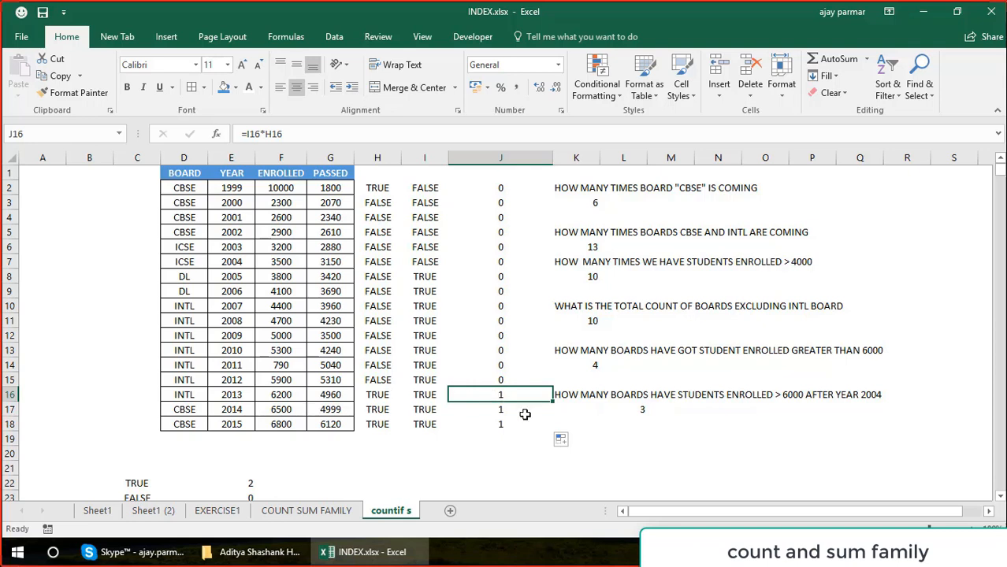
left_click(642, 410)
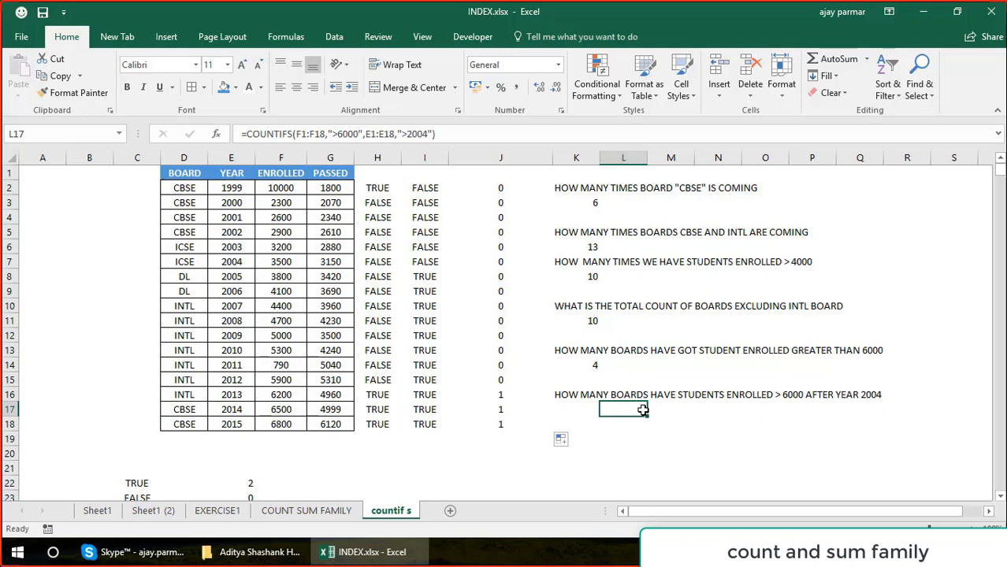
Copy the table D1:G18 and paste it at A1 of a new sheet.
left_click(180, 172)
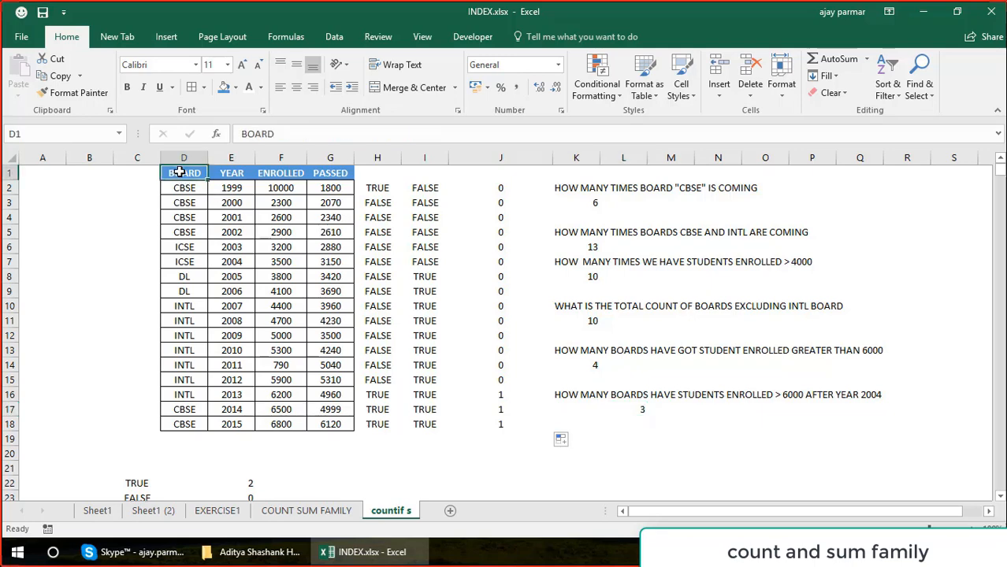
left_click(341, 423, "shift")
key("ctrl+c")
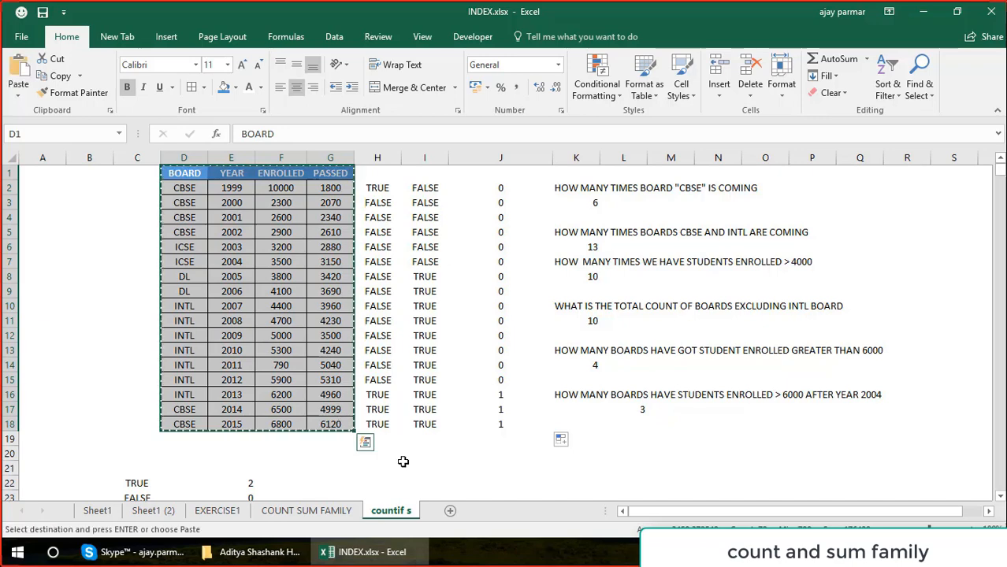
left_click(452, 512)
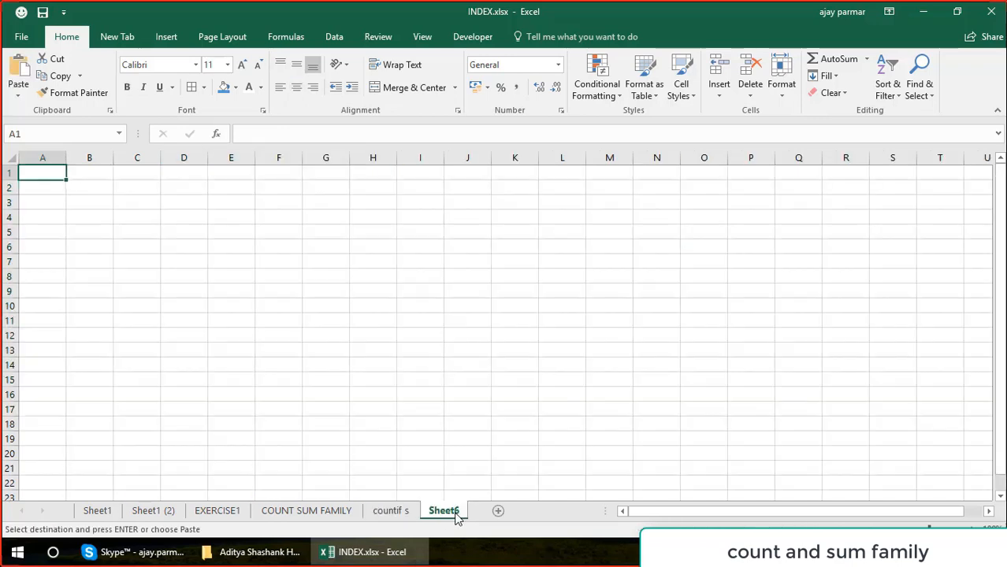
key("ctrl+v")
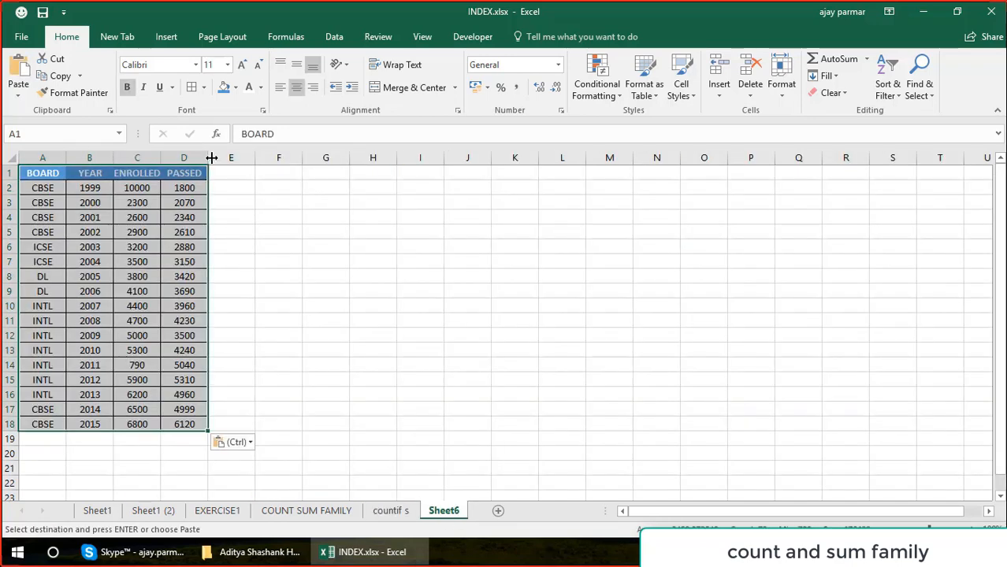
Widen the BOARD, YEAR and PASSED columns of the pasted table.
left_click_drag(208, 158, 258, 160)
left_click_drag(113, 158, 135, 157)
left_click_drag(65, 158, 114, 158)
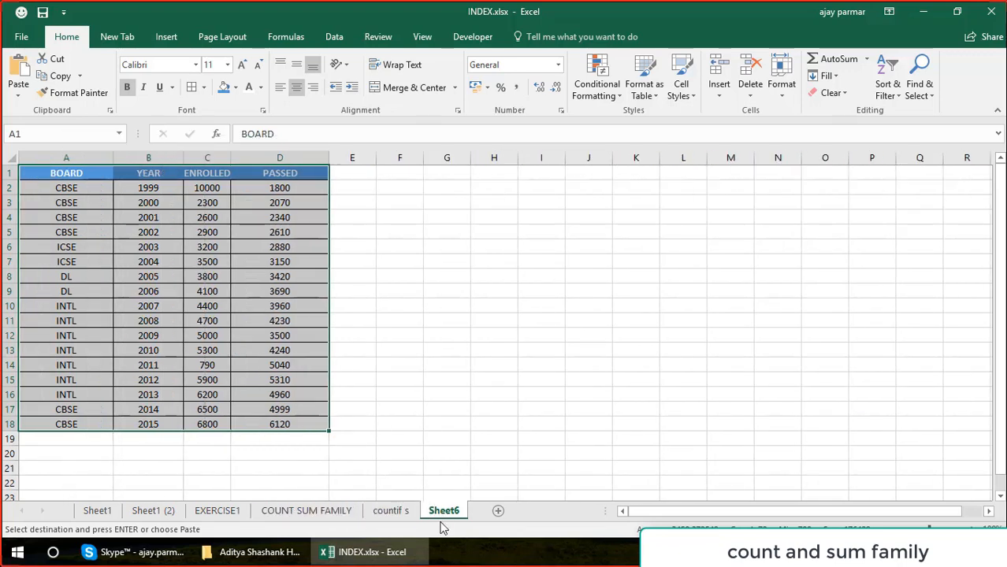
Rename the new sheet holding the pasted table as COUNTIFs.
double_click(444, 512)
type("CONT")
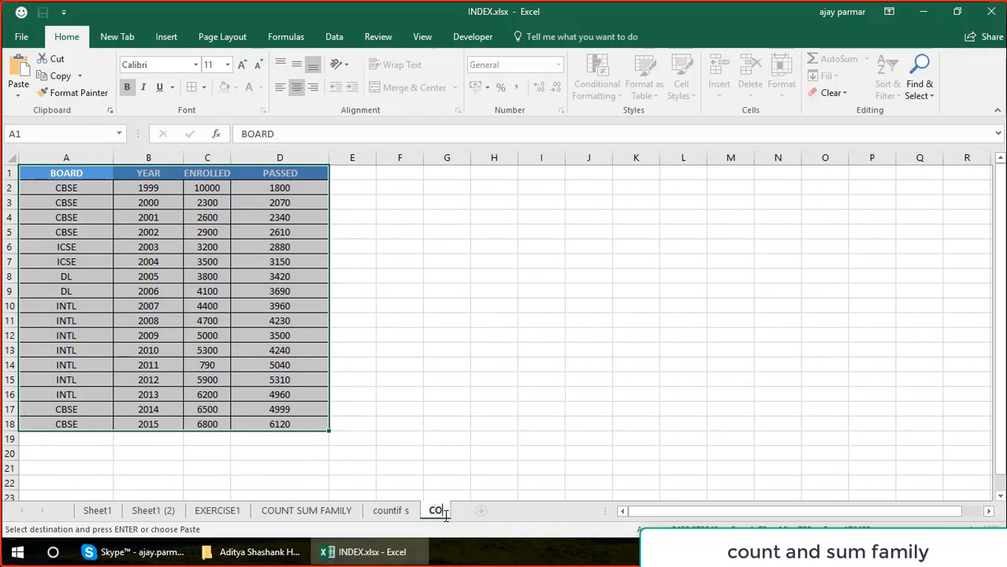
key("BackSpace")
key("BackSpace")
type("UNTIF")
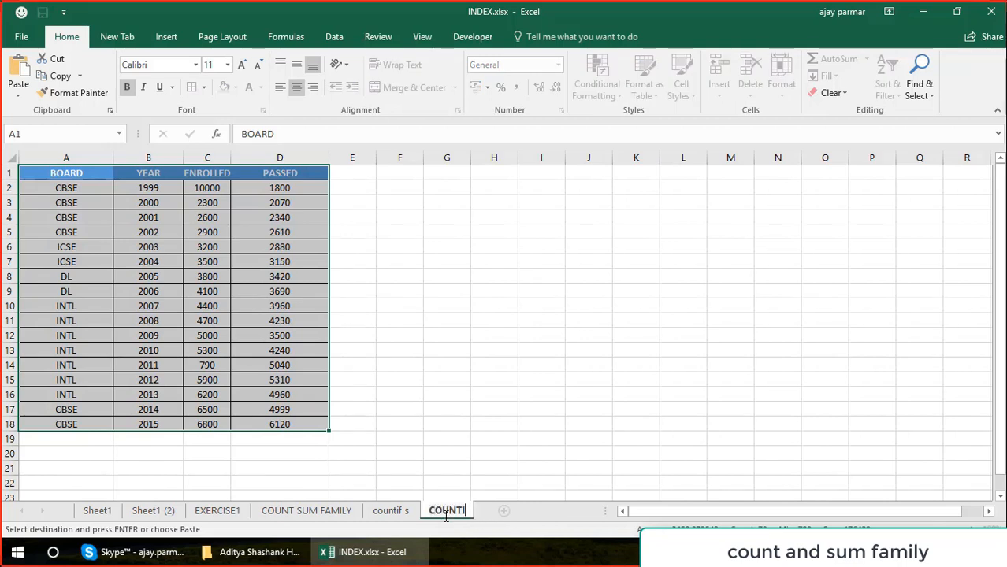
type("s")
left_click(619, 260)
left_click(566, 260)
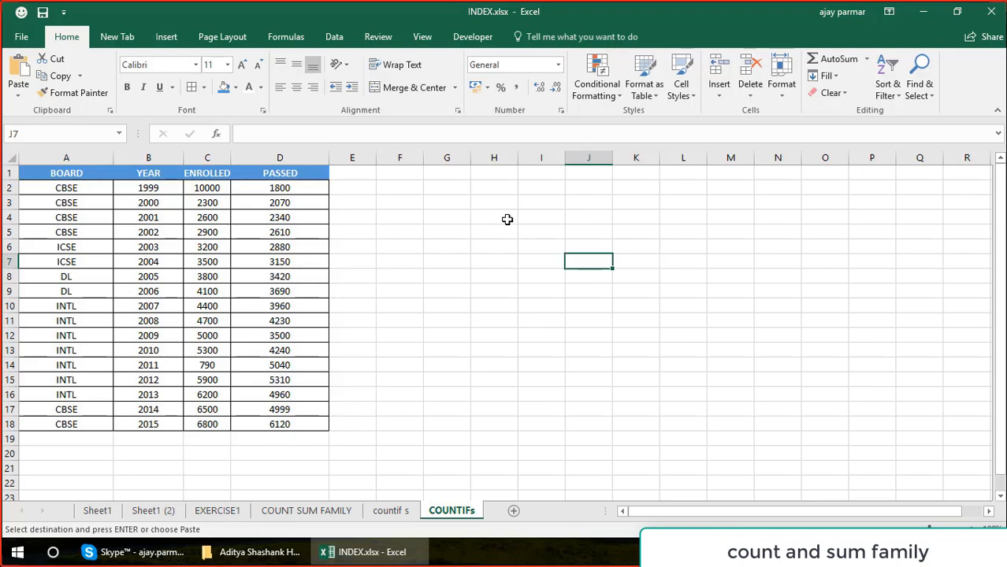
Enter the question "after year 2005 and before 2005 what is the boards performance in terms of students passed" in G2.
left_click(465, 191)
type("afte")
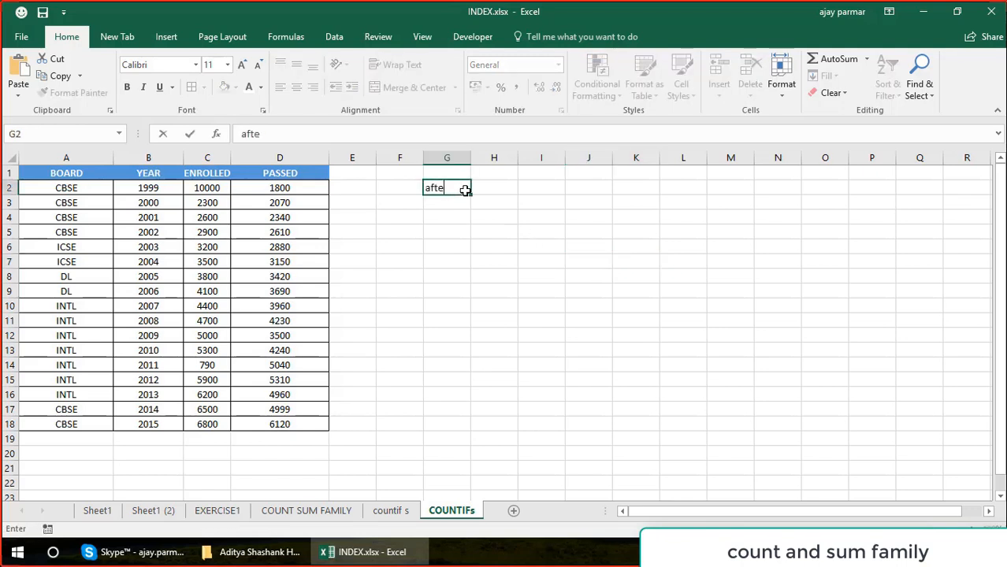
type("r year")
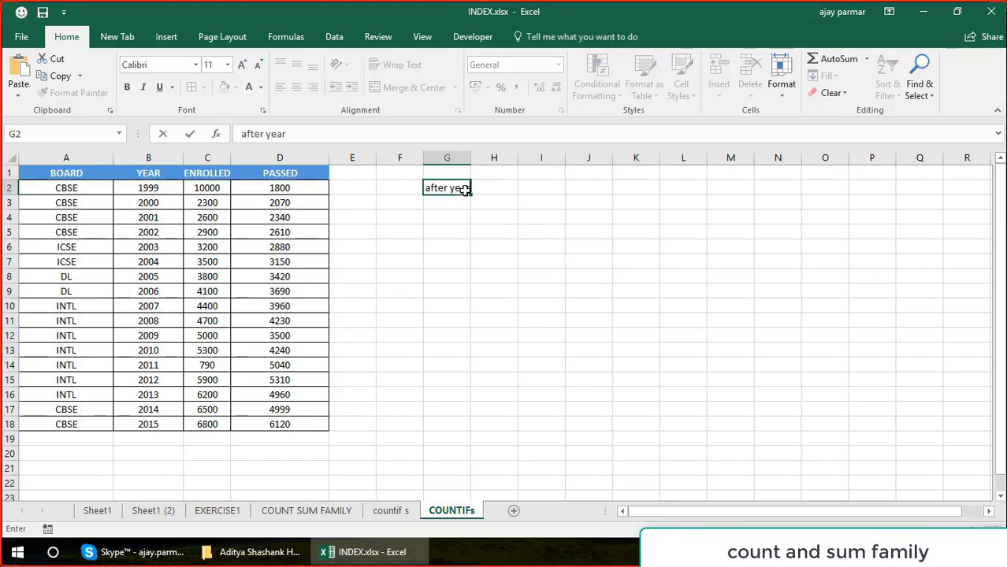
type(" 2005 and")
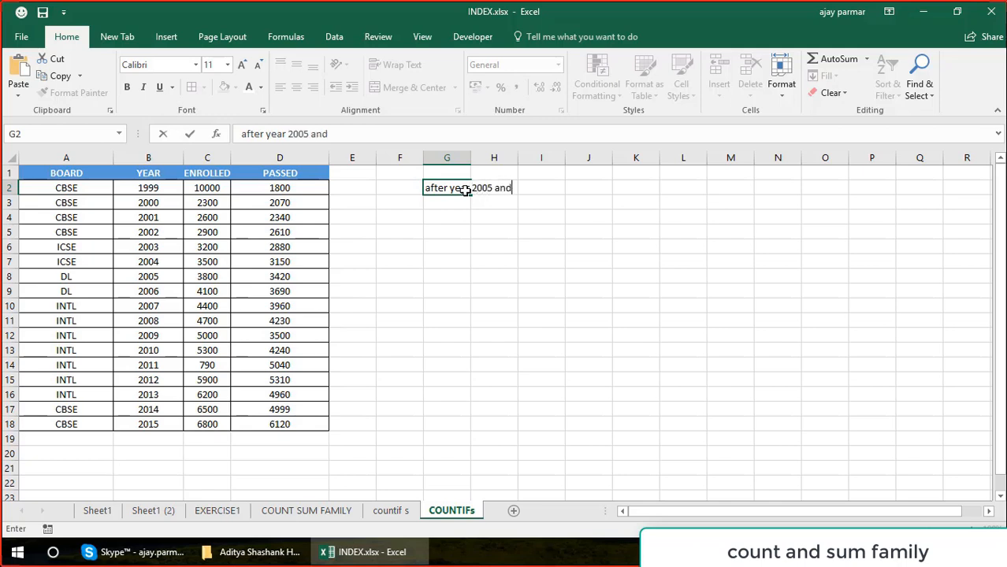
type(" before 200")
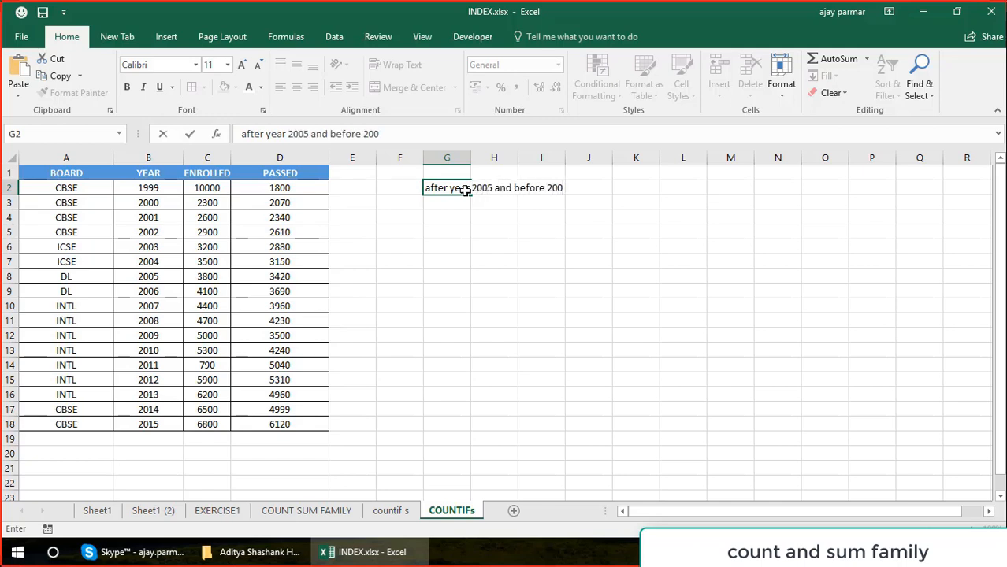
type("5 what is the board")
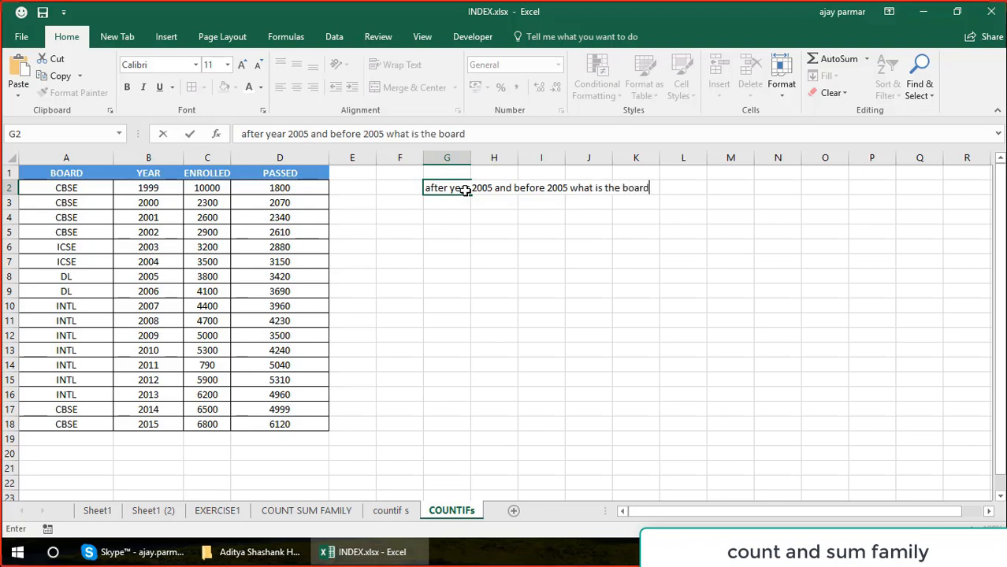
type("s performance")
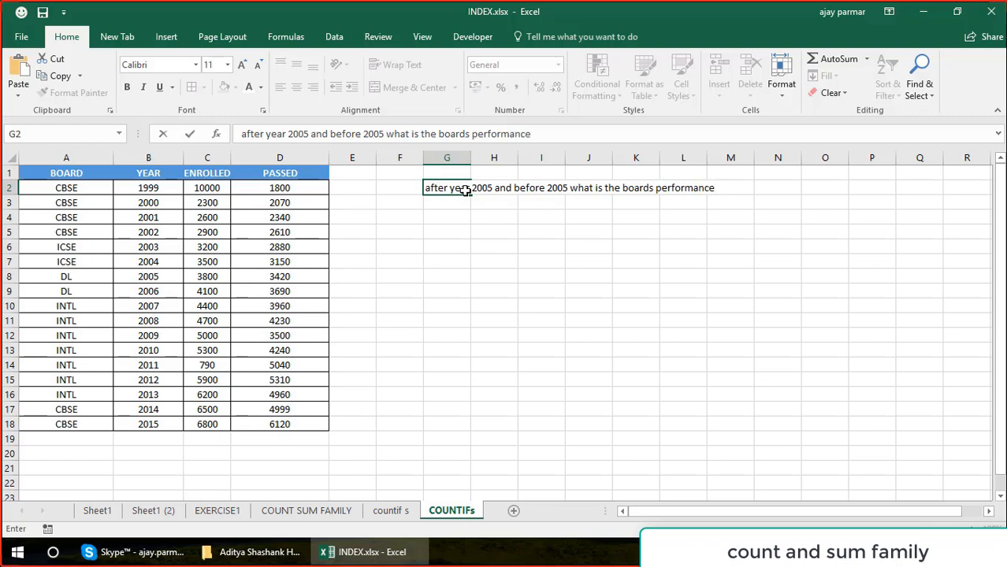
type(" in terms of ")
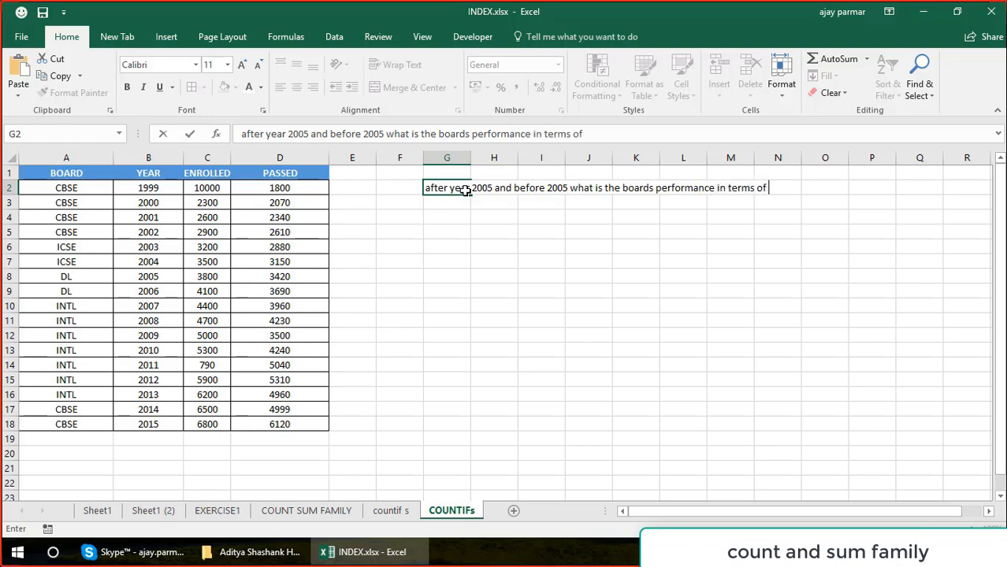
type("students passed")
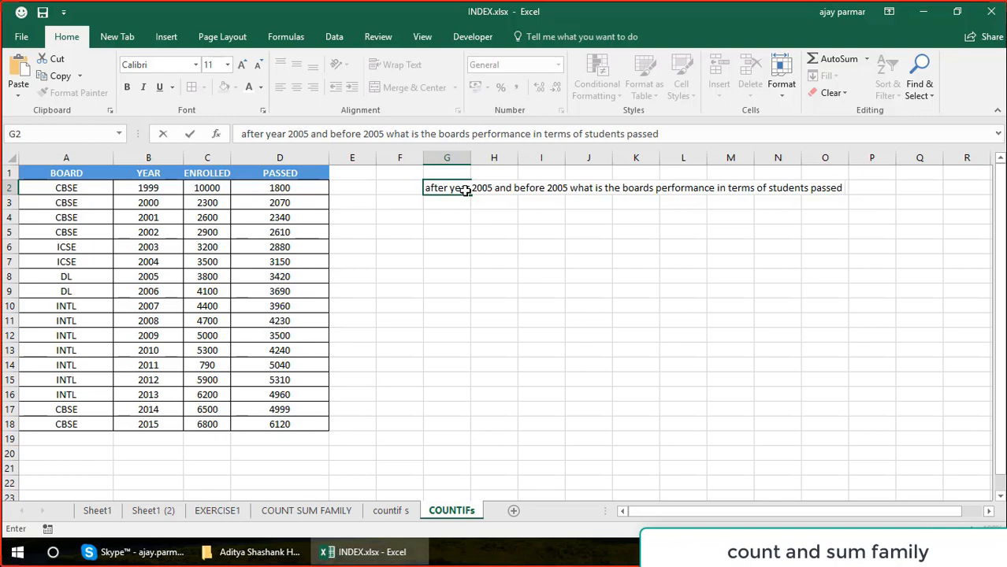
key("Return")
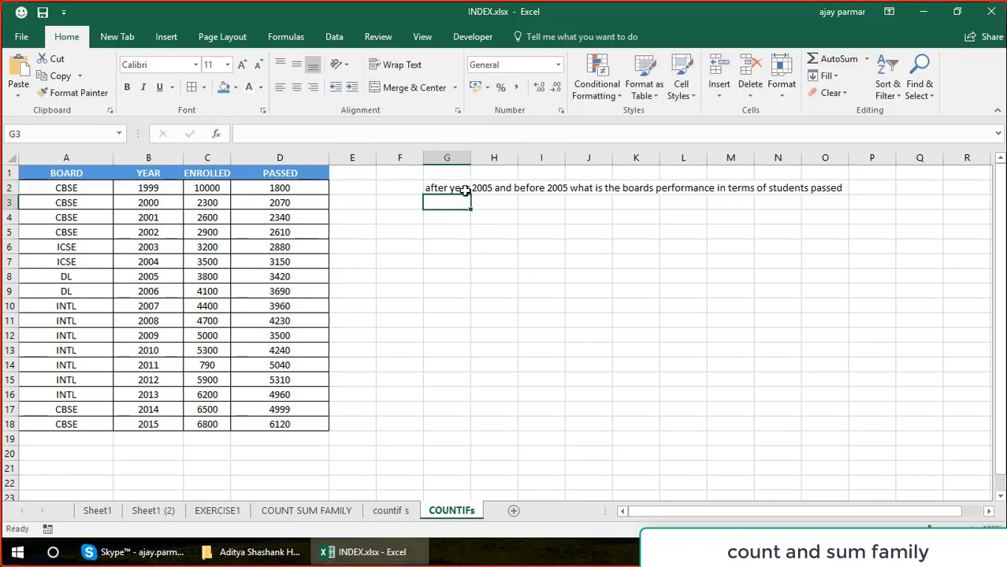
Enter the heading BOARD in H6, below the question.
left_click(492, 240)
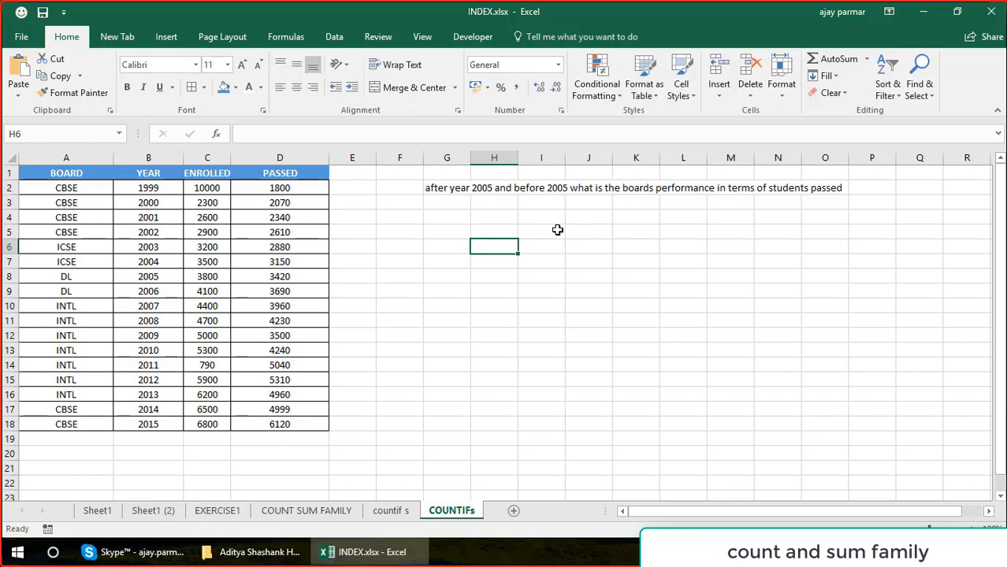
key("Caps_Lock")
type("BOARD")
key("Return")
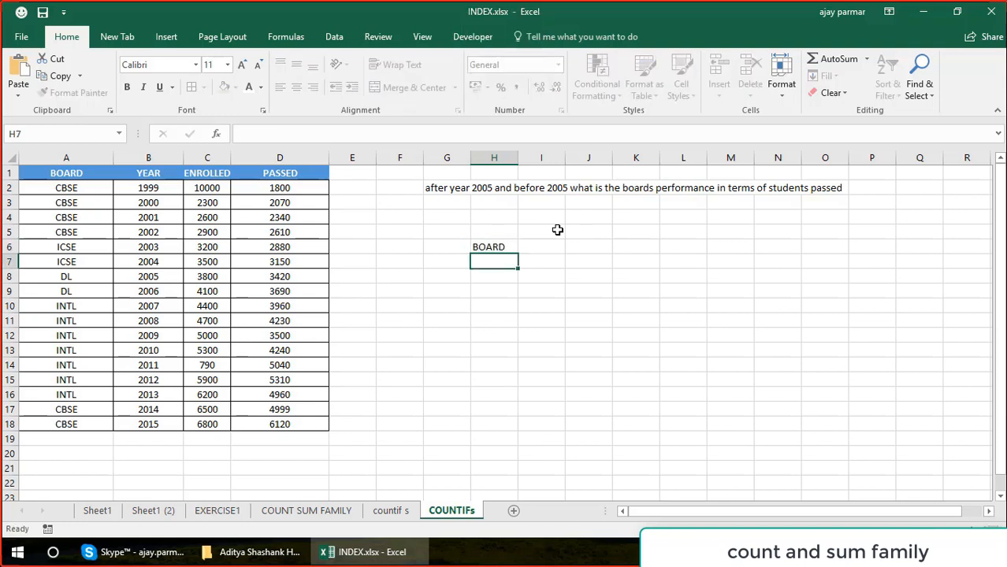
List the boards CBSE, ICSE and DL in H7:H9 under the BOARD heading.
type("CBSE")
key("Return")
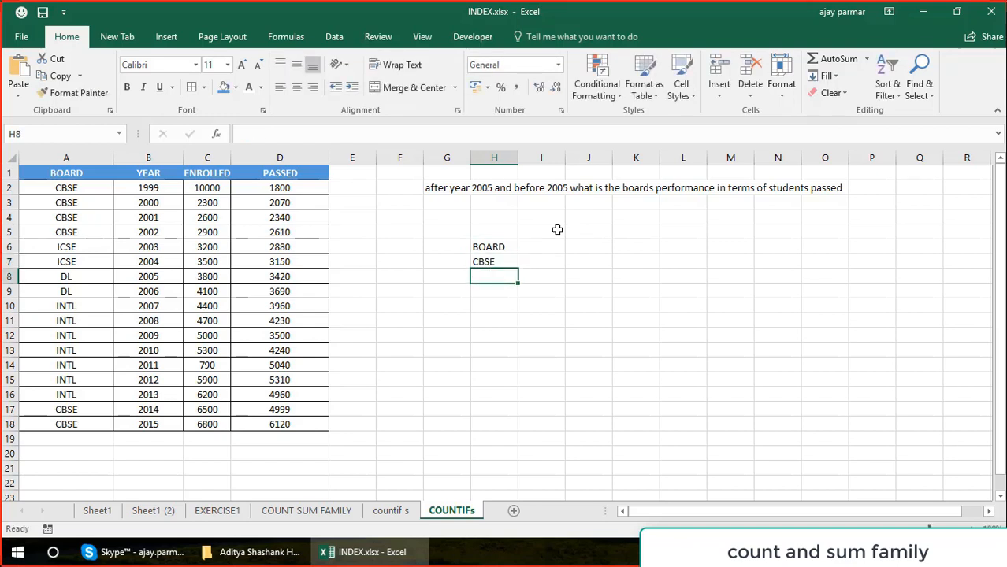
type("ICSE")
key("Return")
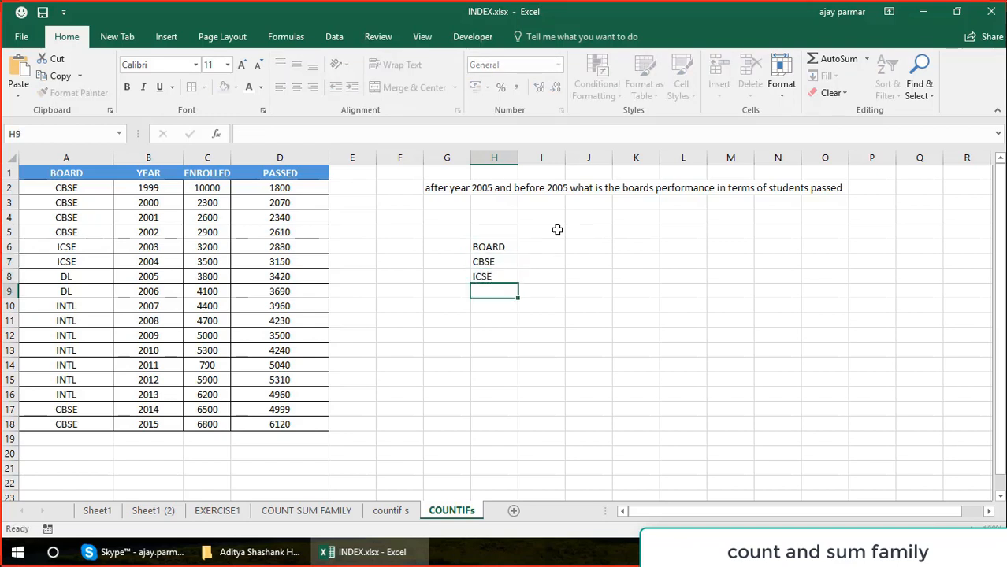
type("DL")
key("Return")
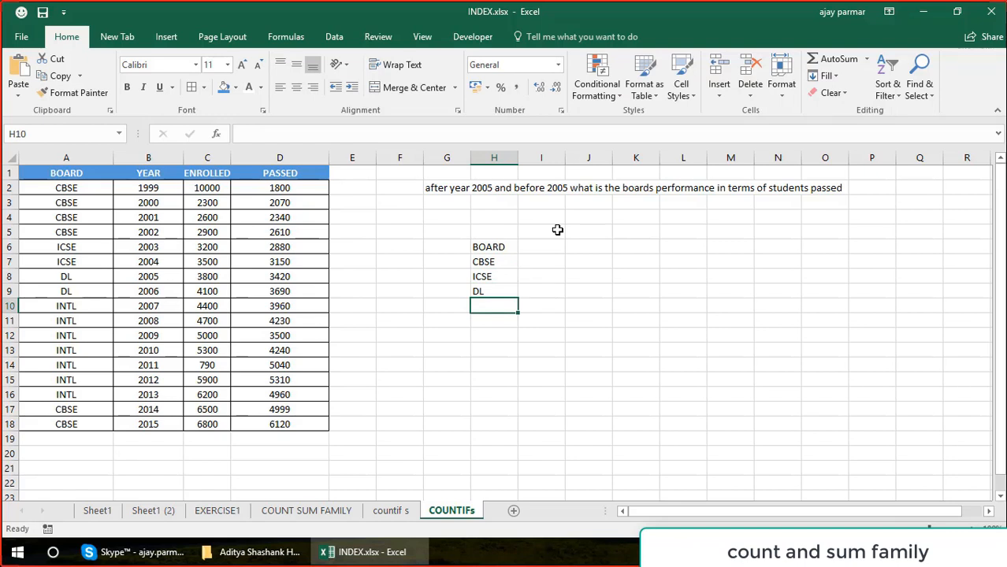
Copy the BOARD column A1:A18 and paste it at A1 of a new sheet.
left_click(81, 179)
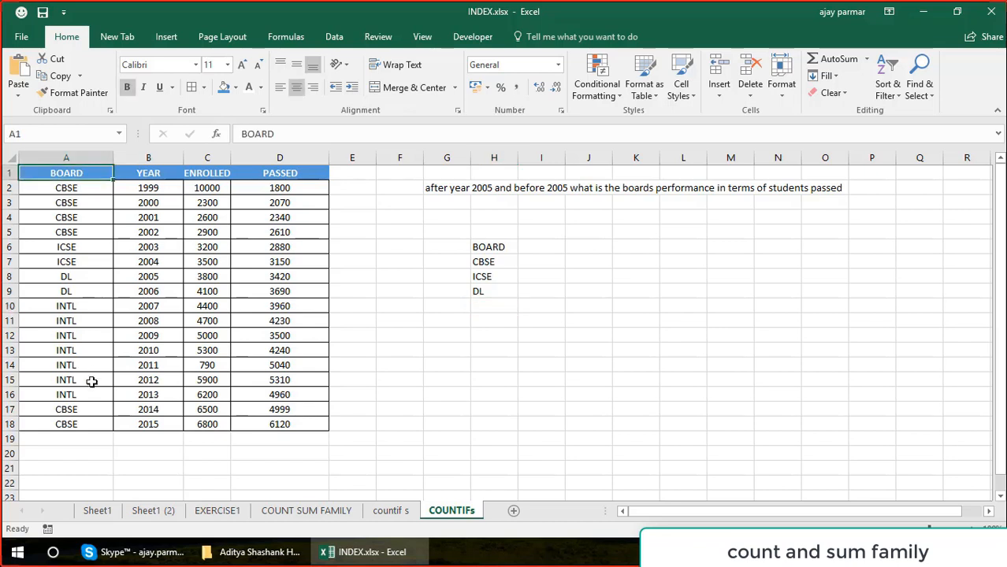
left_click(81, 431, "shift")
key("ctrl+c")
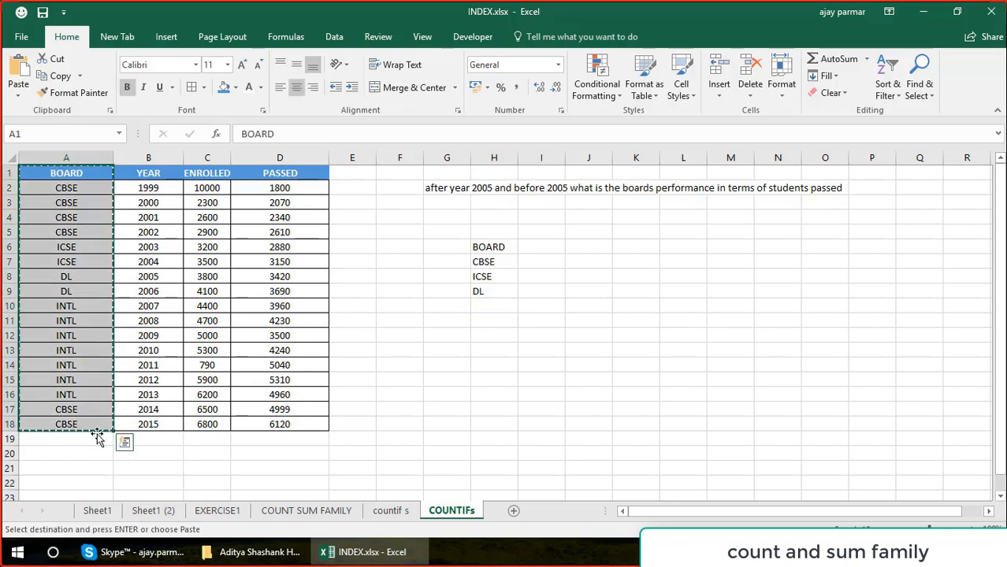
left_click(513, 511)
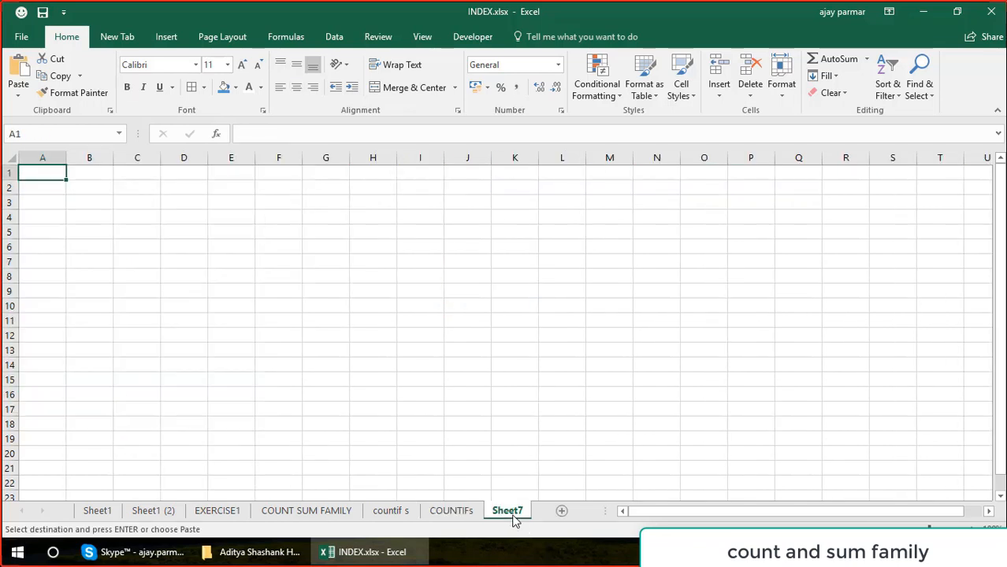
key("ctrl+v")
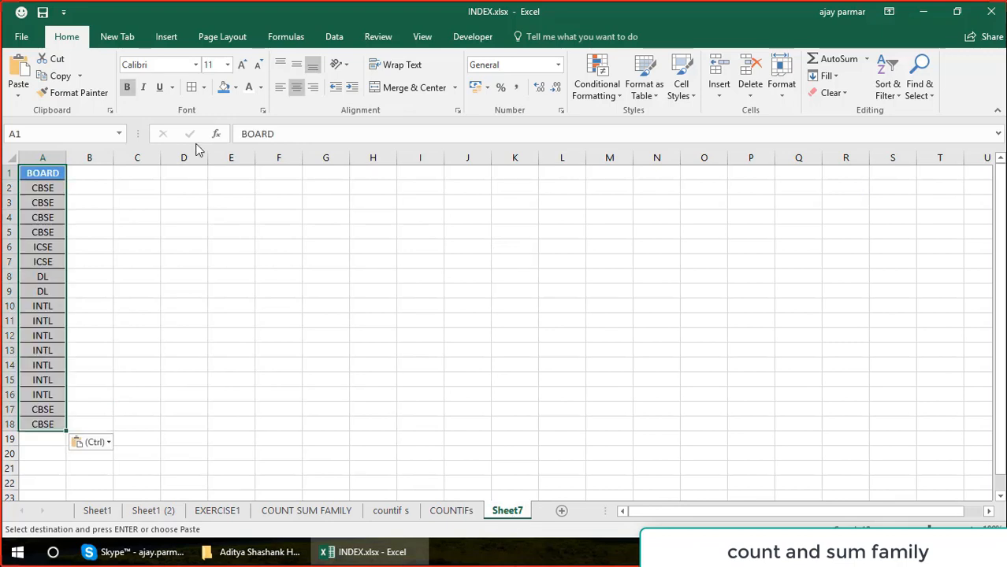
Remove the duplicates from the pasted BOARD column, treating its first row as a header.
left_click(43, 158)
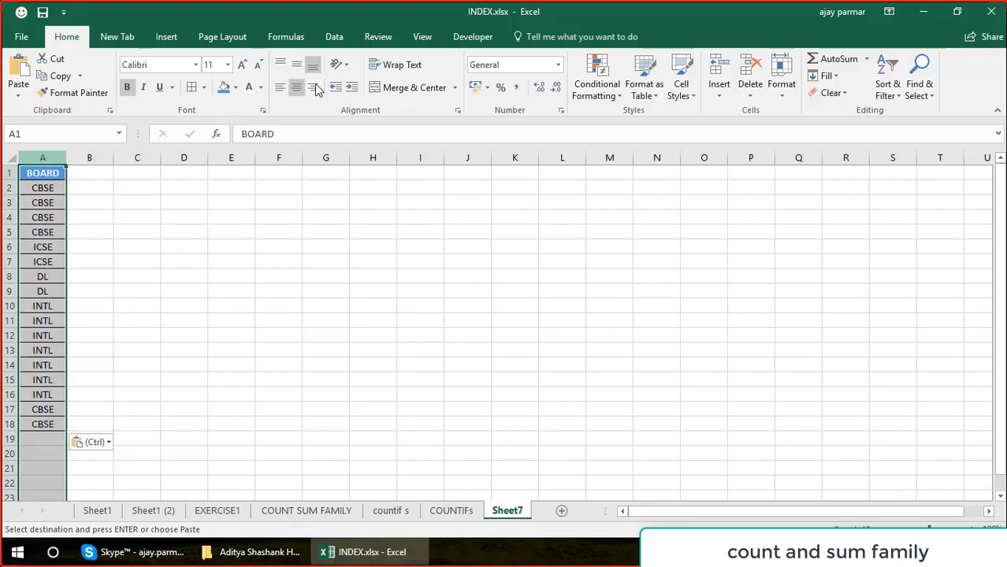
left_click(381, 39)
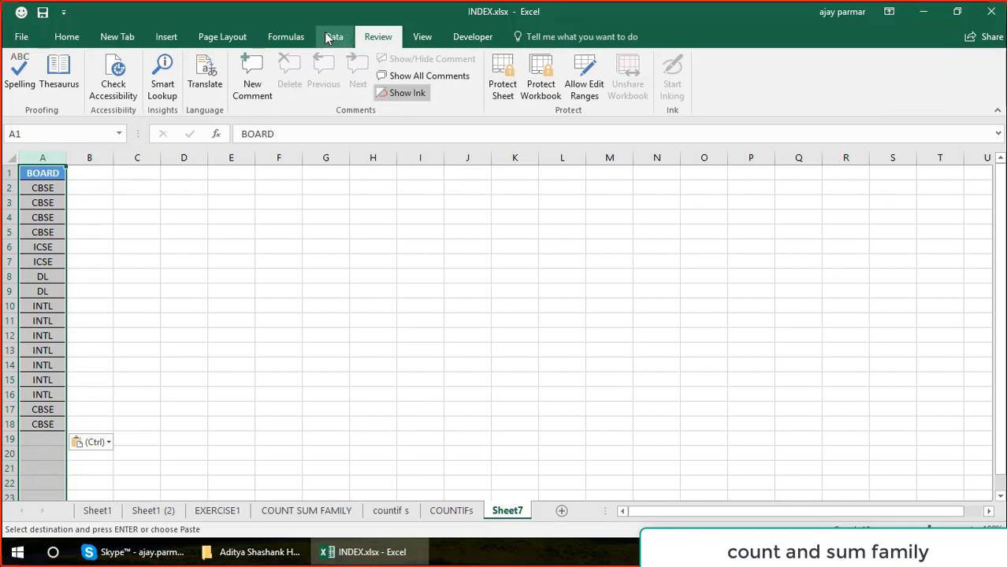
left_click(349, 40)
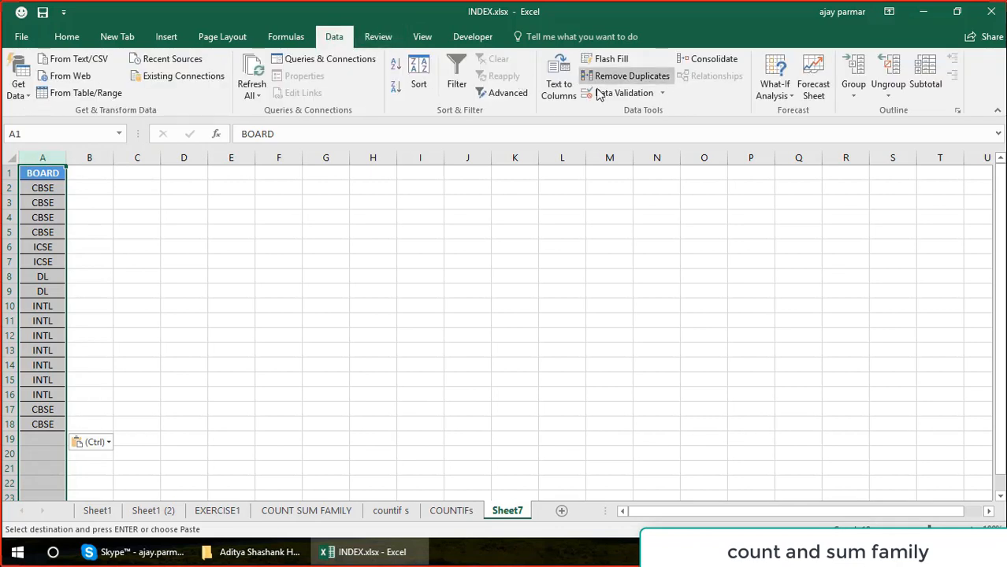
left_click(629, 79)
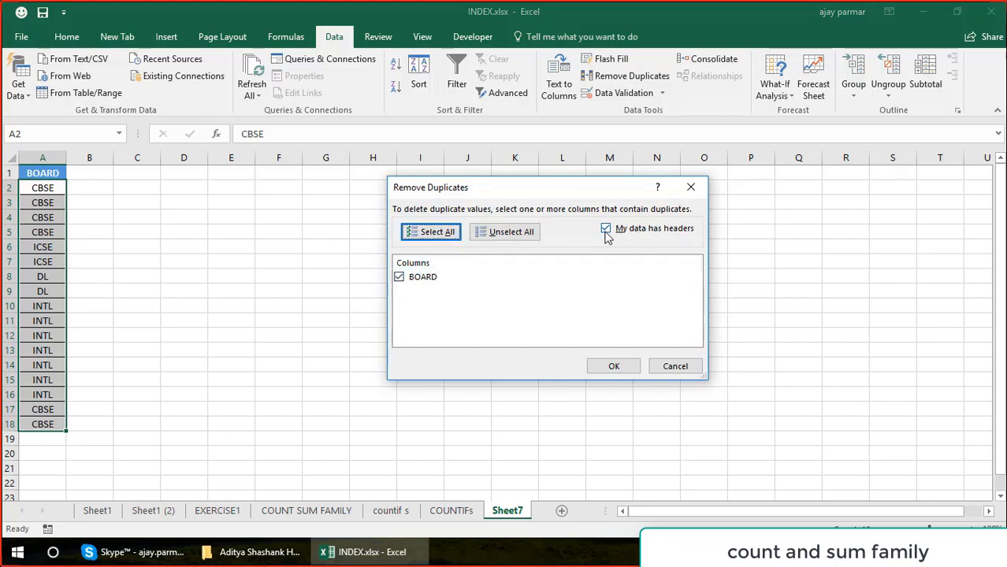
left_click(606, 231)
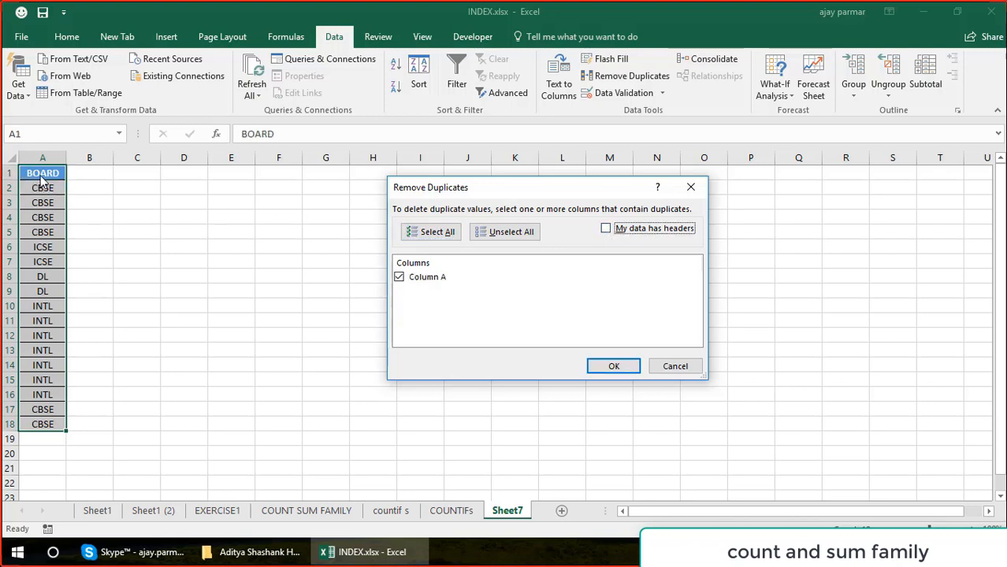
left_click(606, 229)
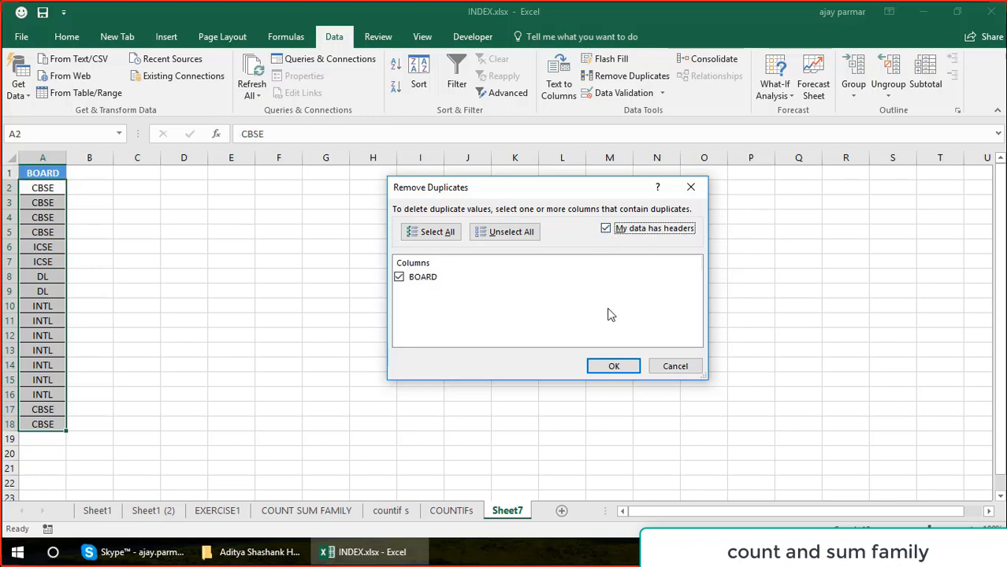
left_click(614, 370)
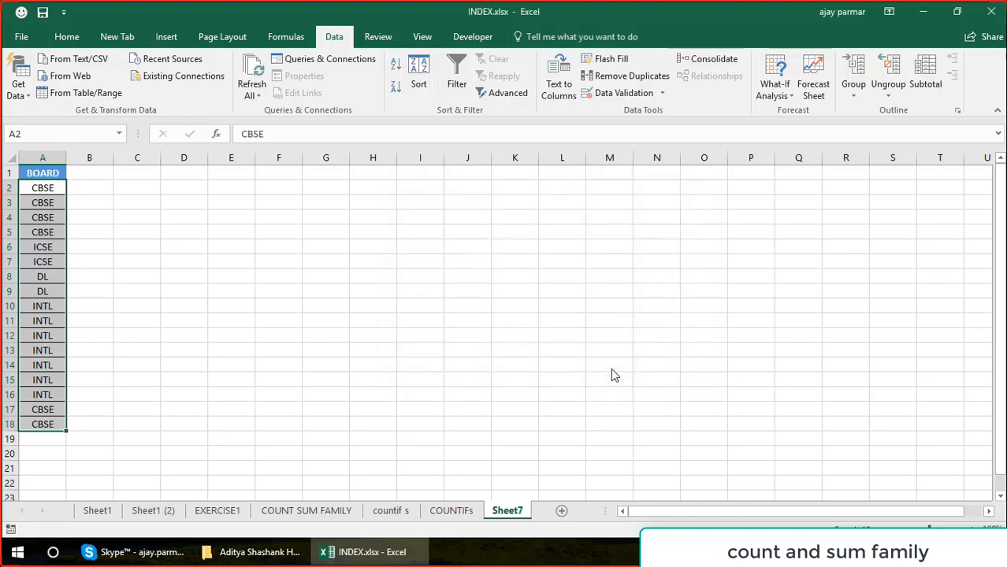
left_click(510, 319)
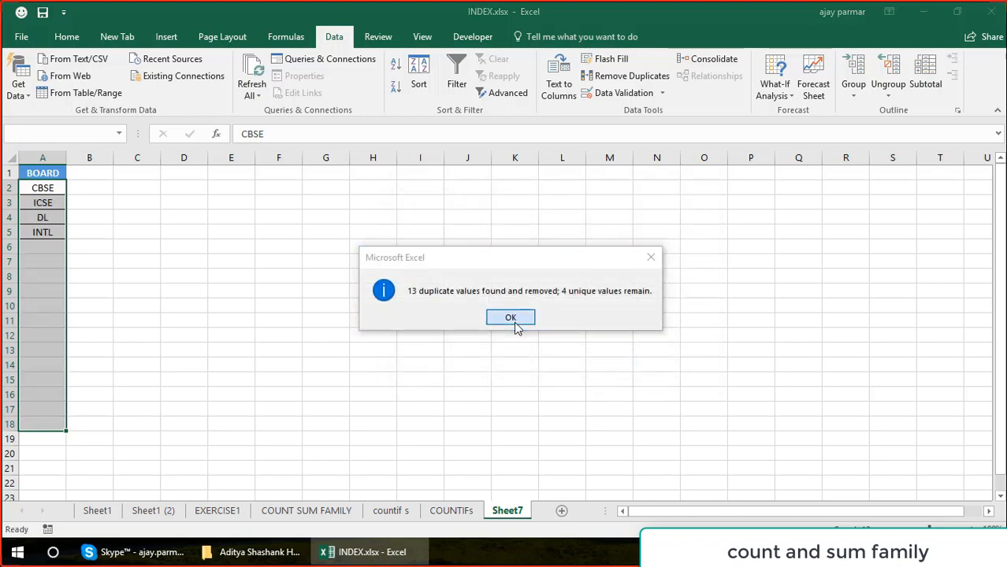
Copy the unique board names A2:A5 and paste them at H7 of the COUNTIFs sheet.
left_click_drag(48, 190, 54, 231)
key("ctrl+c")
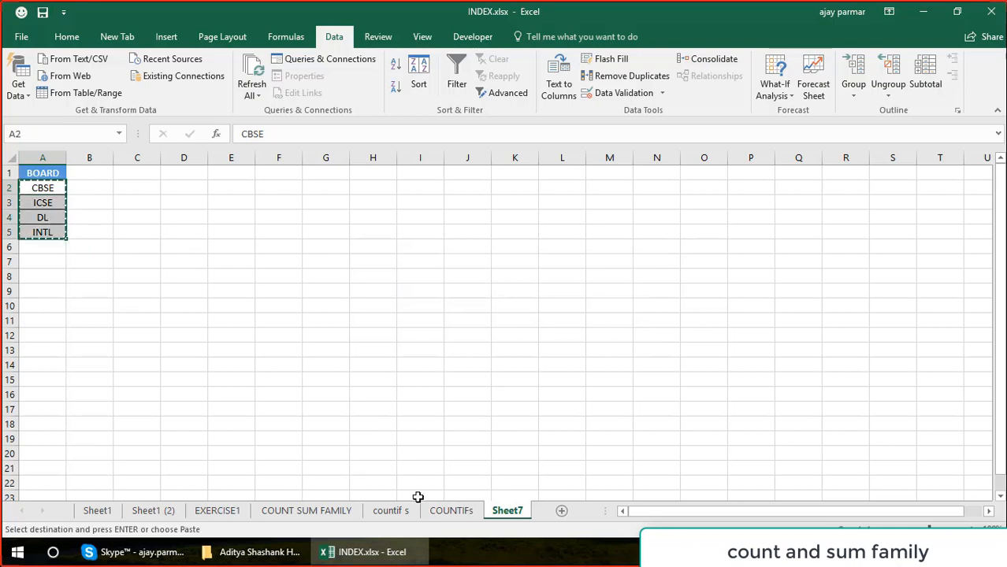
left_click(453, 511)
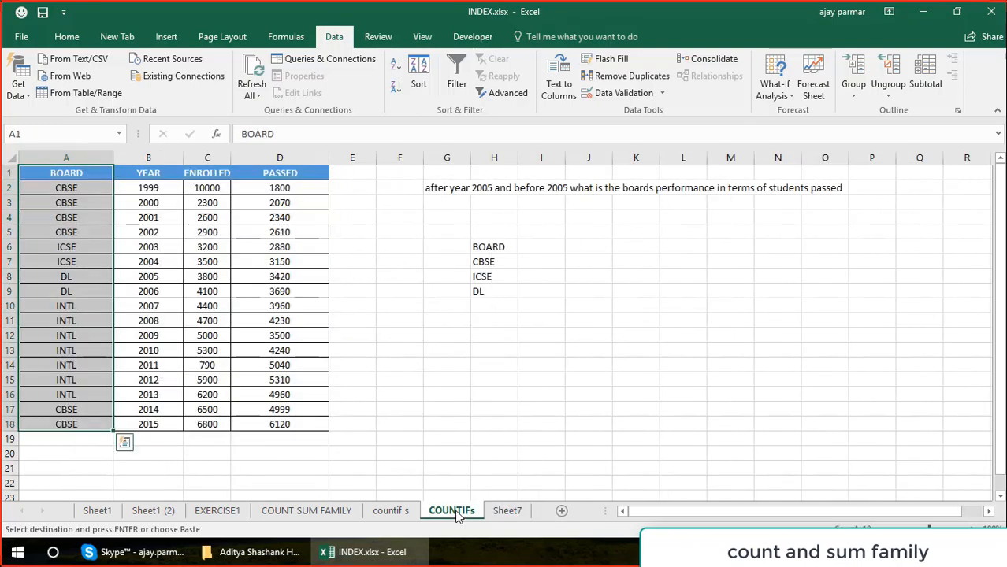
left_click(487, 261)
key("ctrl+v")
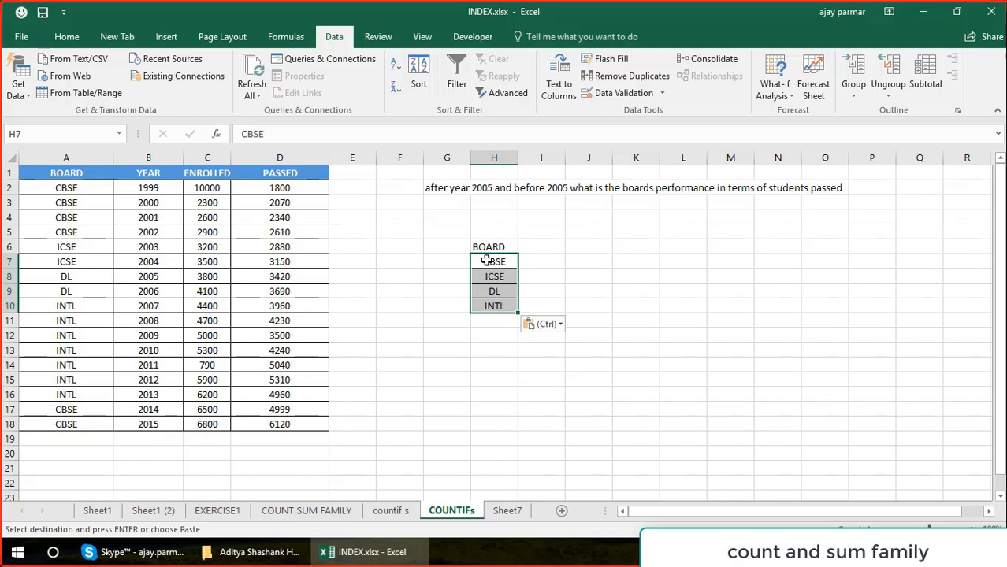
Remove the center alignment from the board names in H7:H10.
left_click(76, 39)
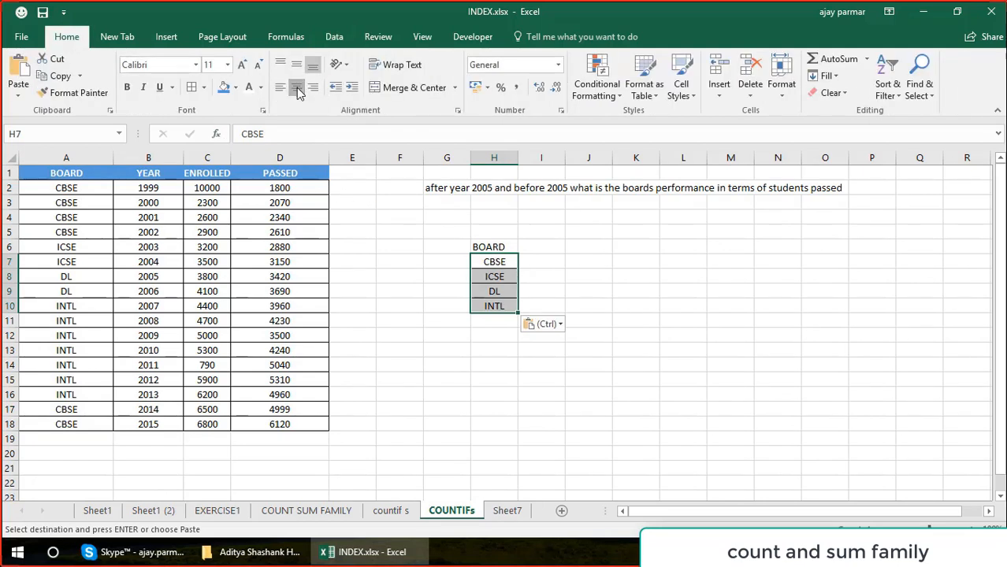
left_click(297, 87)
left_click(538, 247)
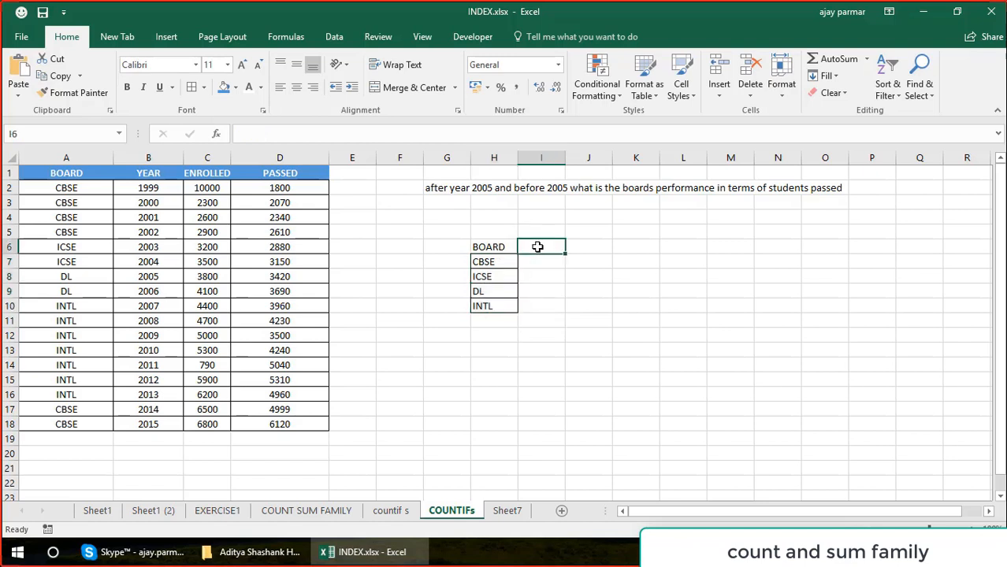
key("Up")
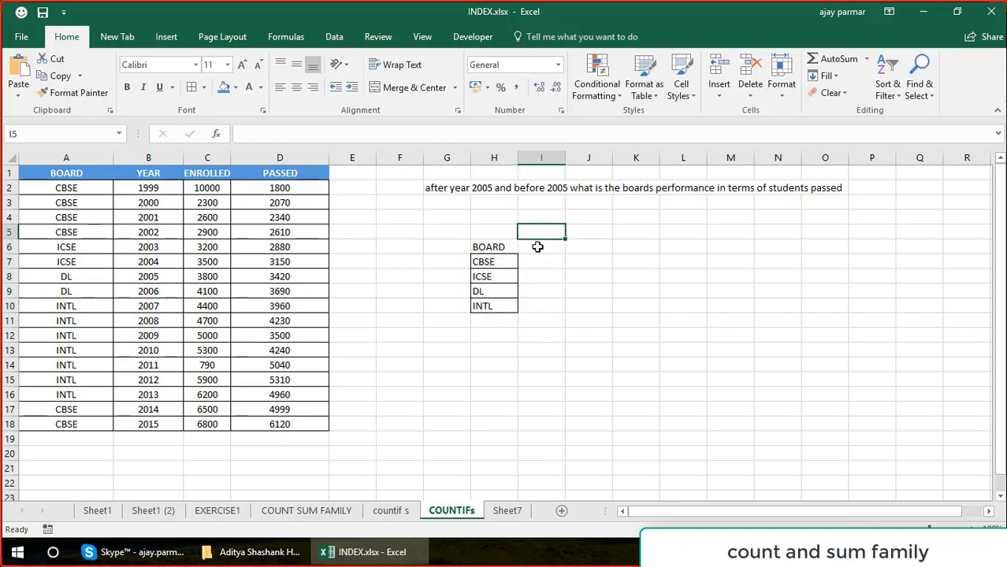
Merge and center cells I5:J5 and enter the heading AFTER 2005.
key("shift+Right")
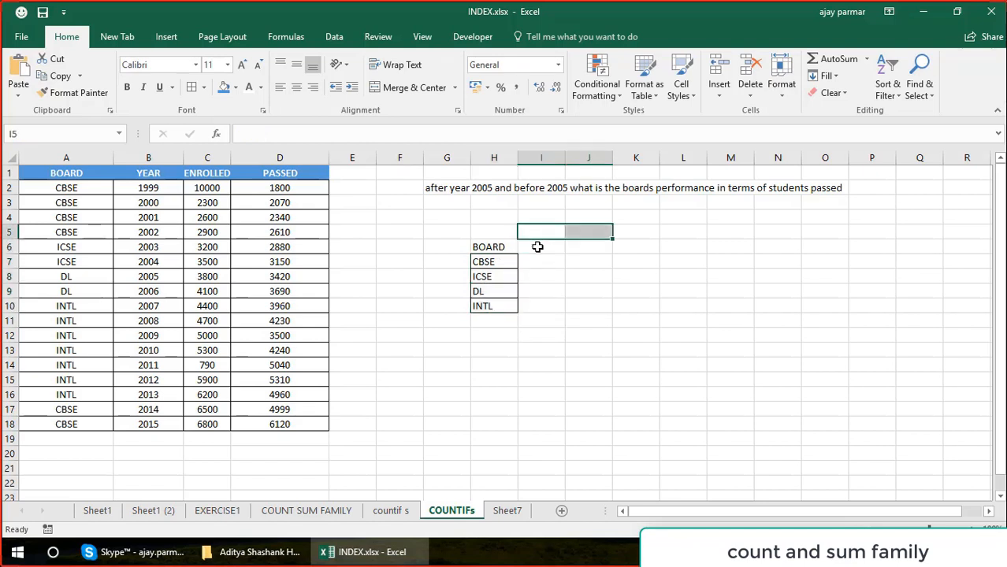
left_click(398, 89)
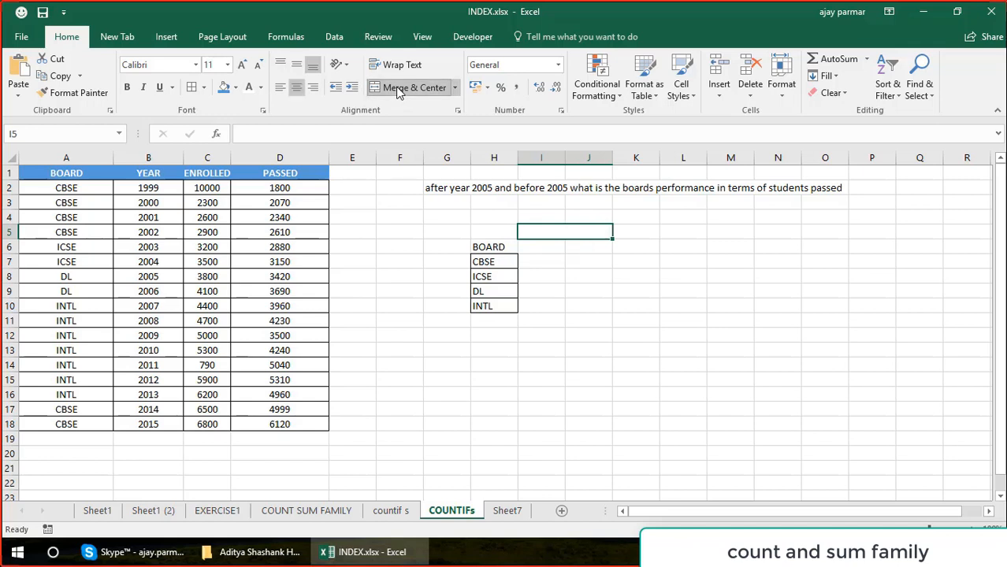
type(">")
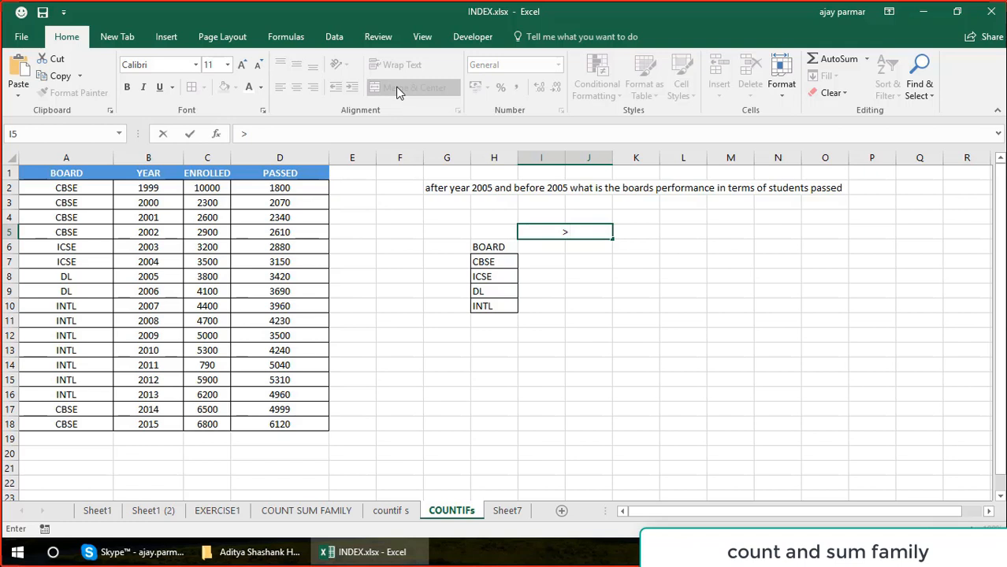
type("AFTER 2005")
key("Return")
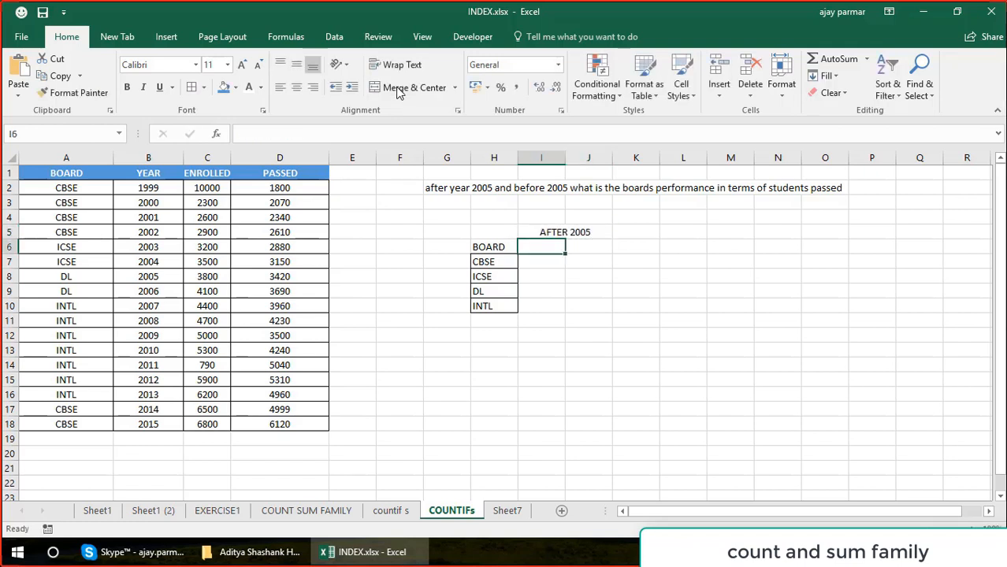
Enter the heading BEFORE 2005 in K5 and merge and center it across K5:L5.
key("Up")
key("Right")
key("shift+Right")
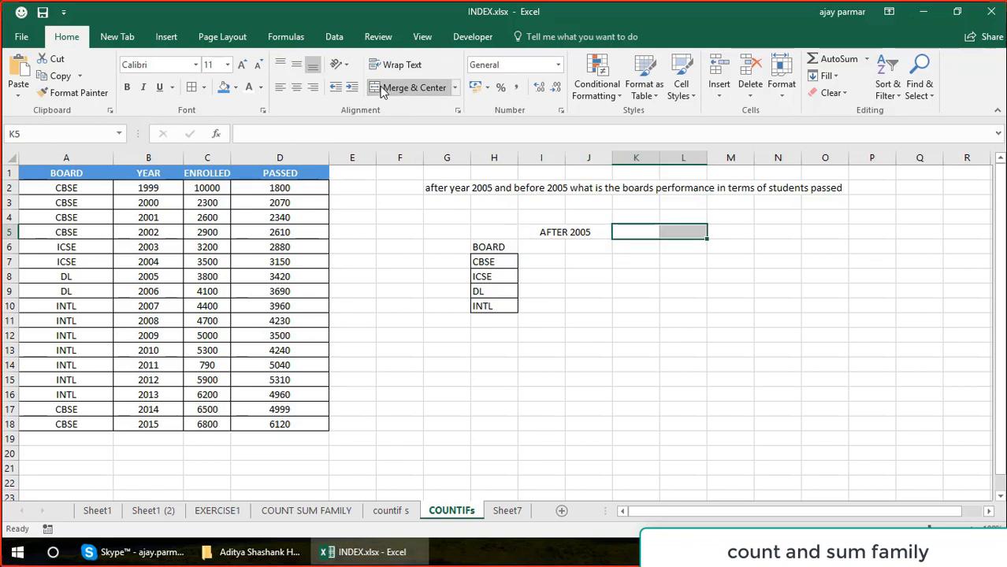
type("BEFOR")
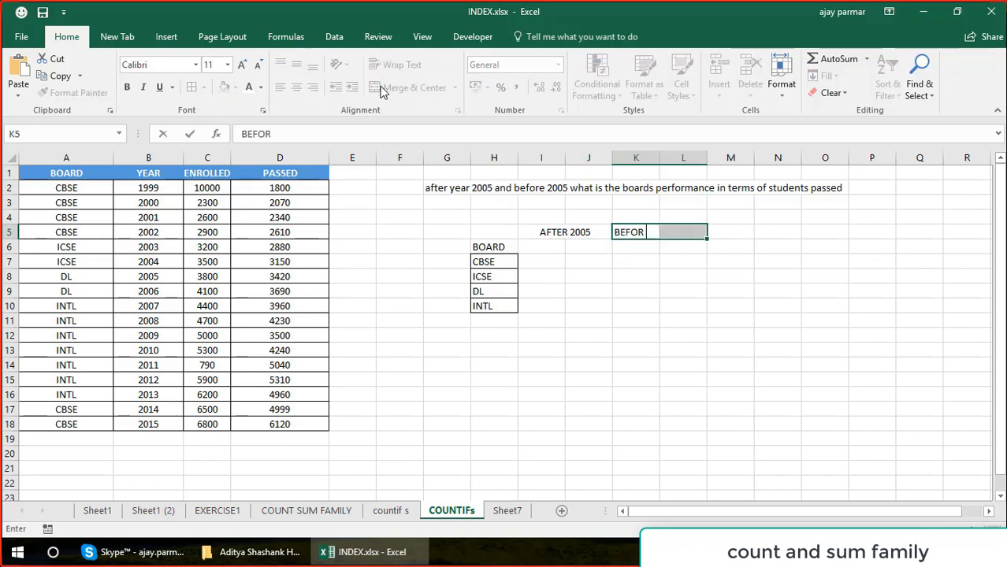
key("BackSpace")
type("E 2005")
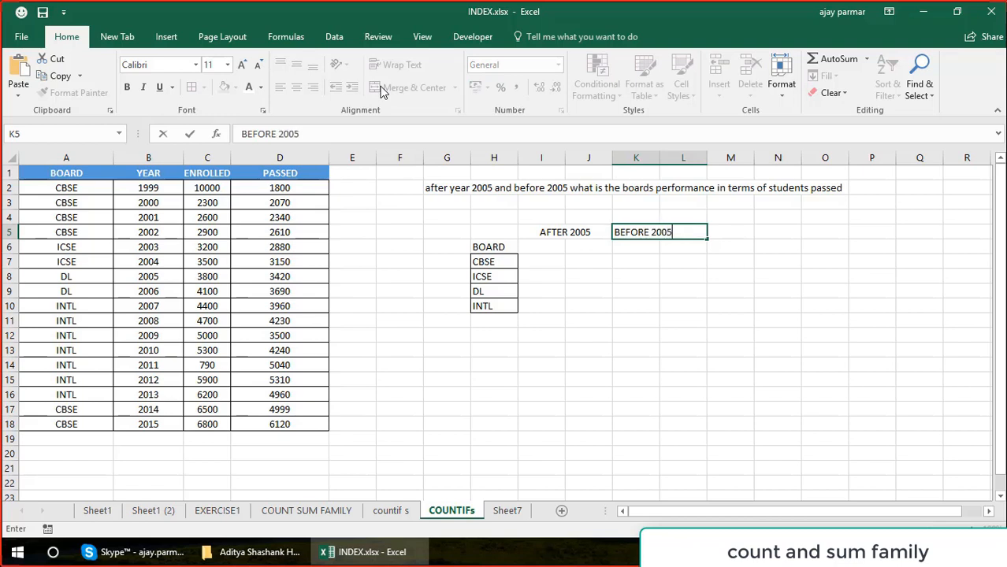
key("Tab")
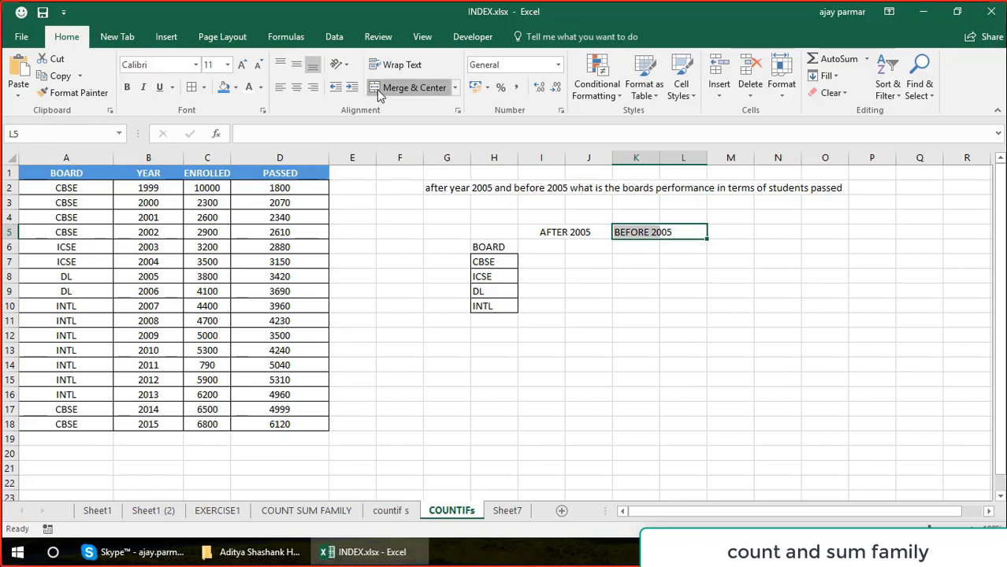
left_click(377, 89)
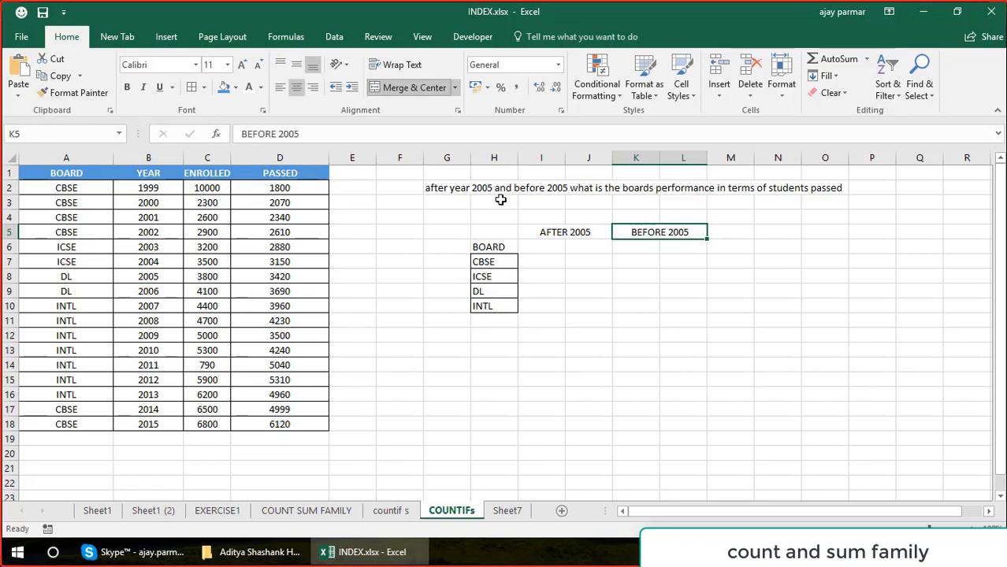
Apply the blue header fill to the AFTER 2005 and BEFORE 2005 headings.
left_click(569, 234)
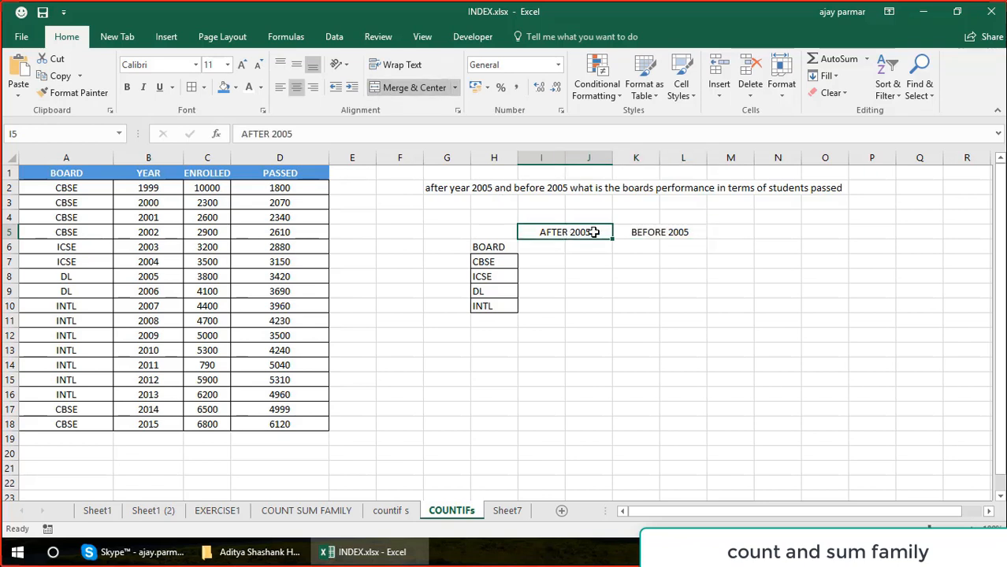
left_click(223, 88)
key("Right")
left_click(220, 92)
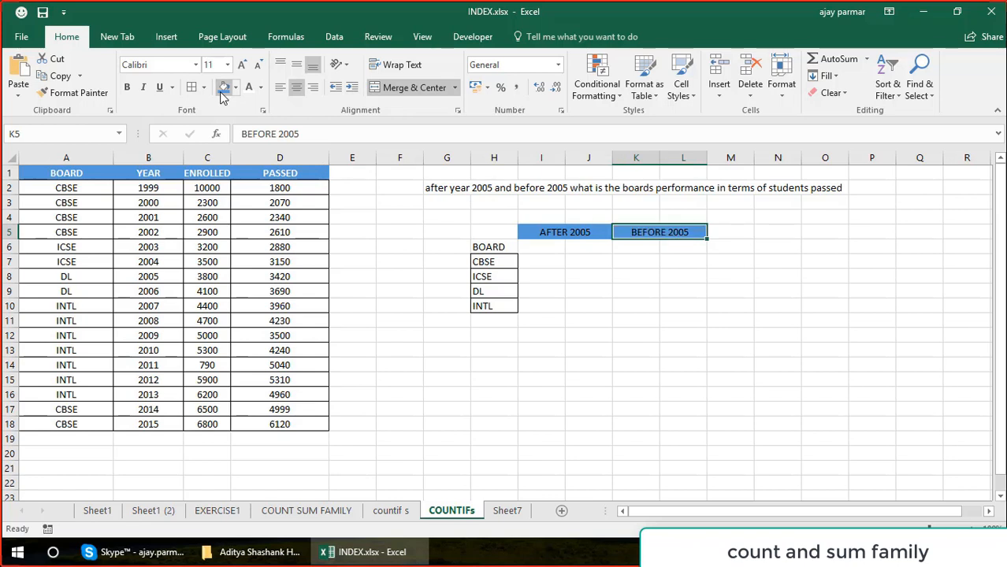
Make the AFTER 2005 and BEFORE 2005 headings white and bold at font size 12.
key("Left")
key("shift+Right")
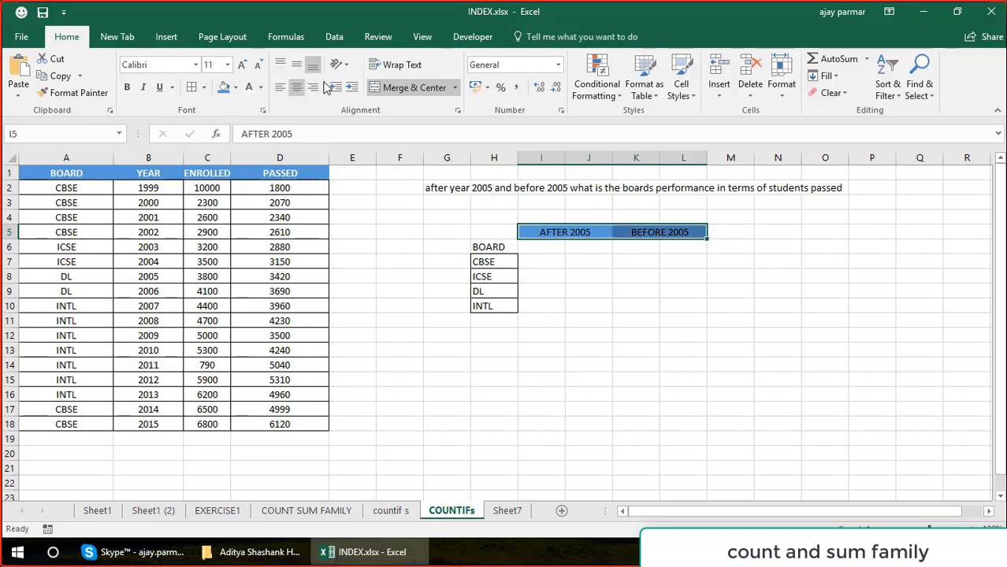
left_click(249, 93)
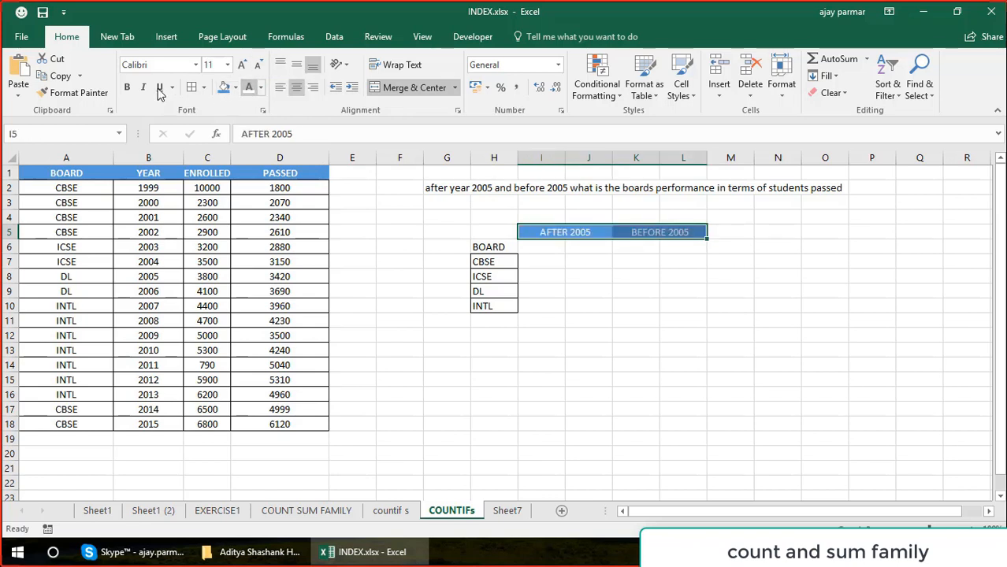
left_click(128, 88)
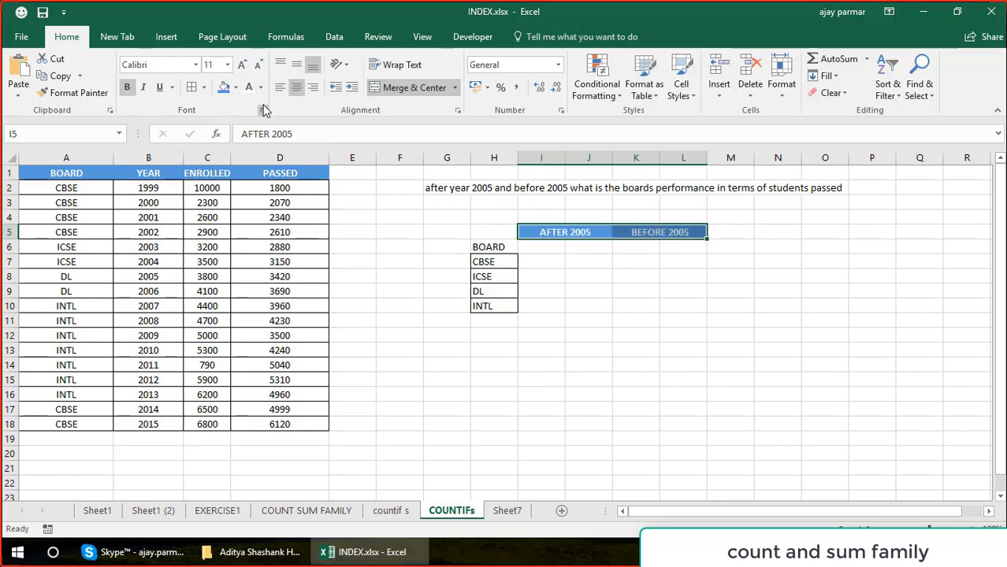
left_click(227, 65)
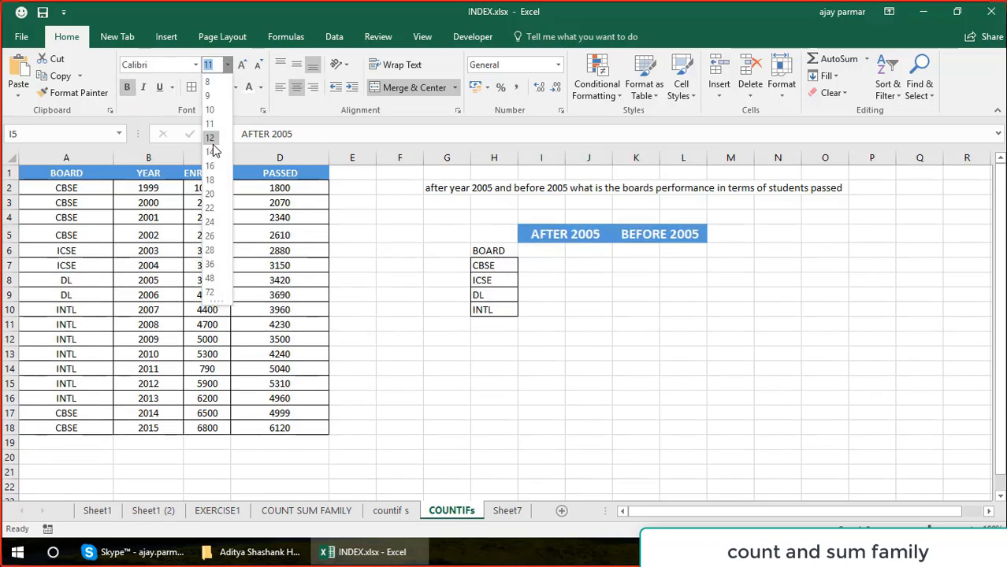
left_click(418, 198)
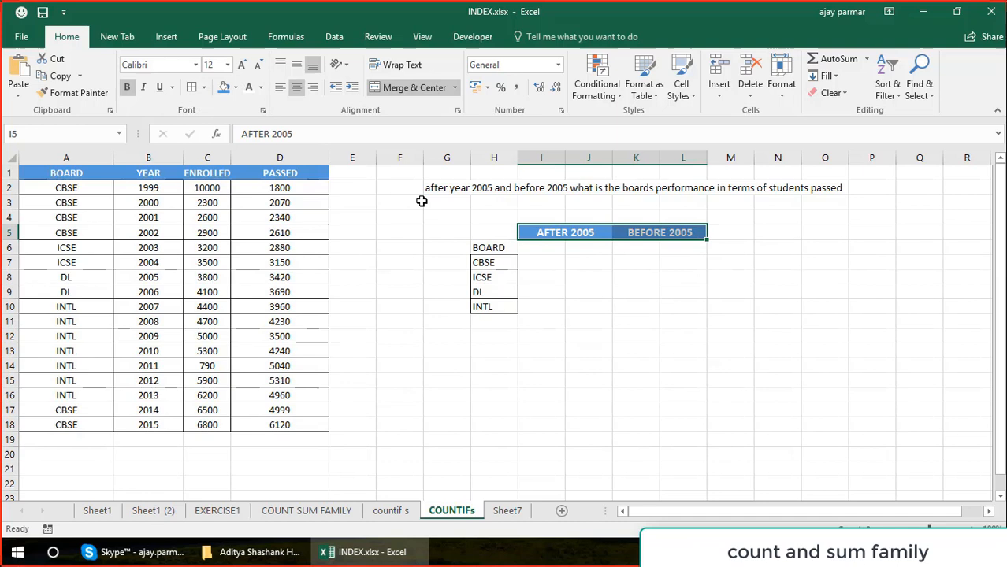
Format the board list H6:H10 as bold white Arial text on a dark blue fill.
left_click(490, 262)
key("Up")
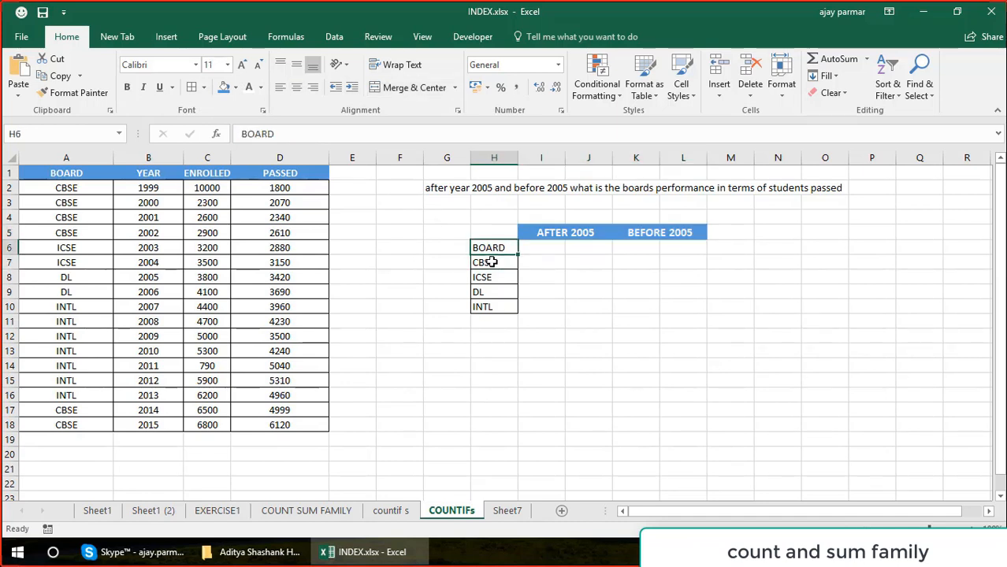
key("shift+Down")
key("shift+Down")
key("shift+Down")
key("shift+Down")
key("ctrl+b")
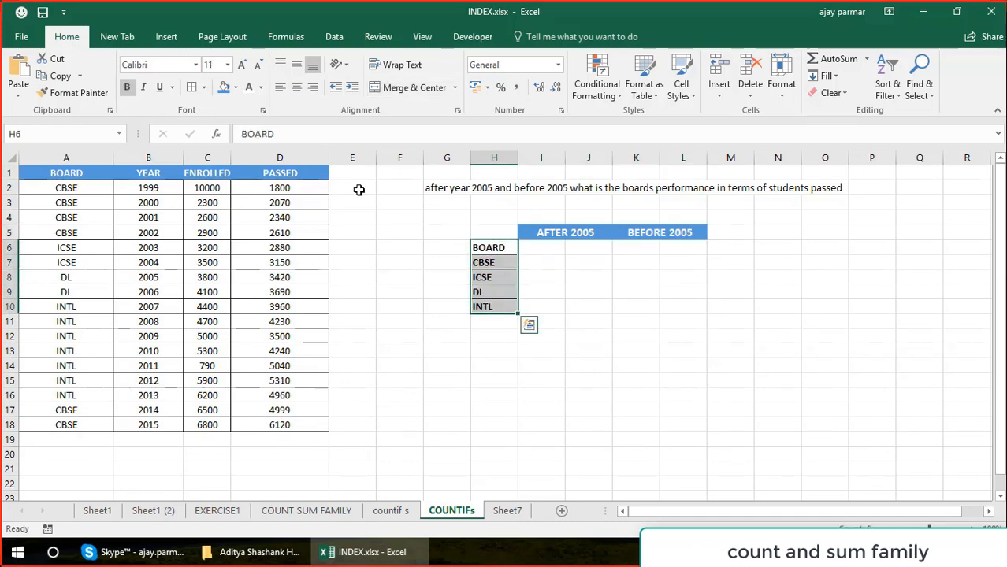
left_click(236, 94)
left_click(260, 121)
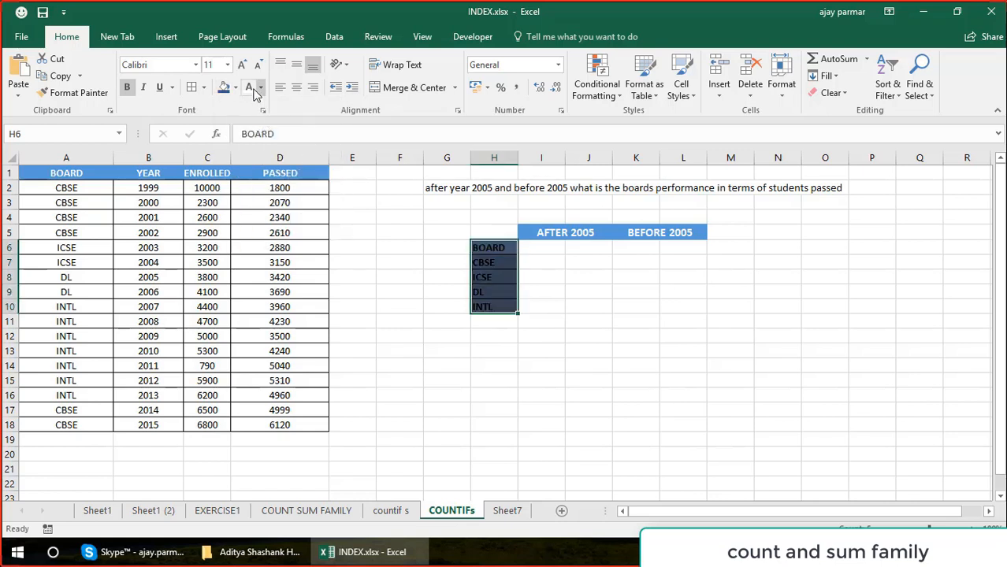
left_click(251, 89)
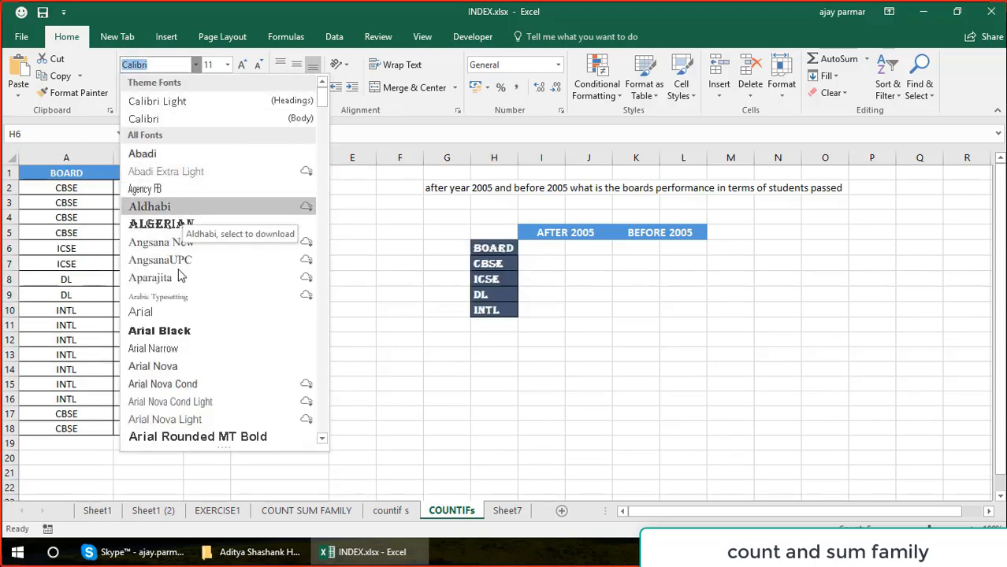
left_click(171, 320)
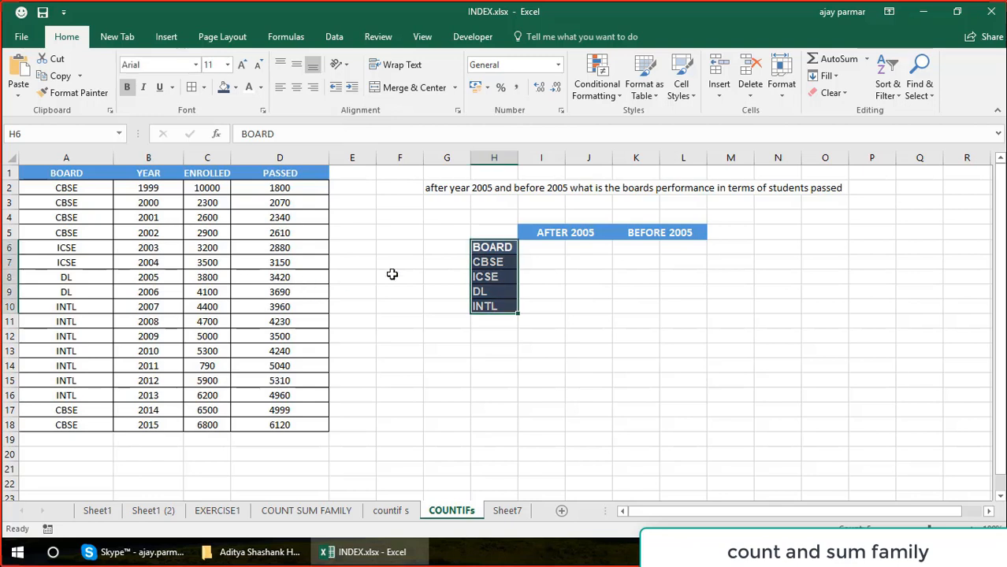
Merge and center cells I6:J6 beneath the AFTER 2005 heading.
left_click(537, 246)
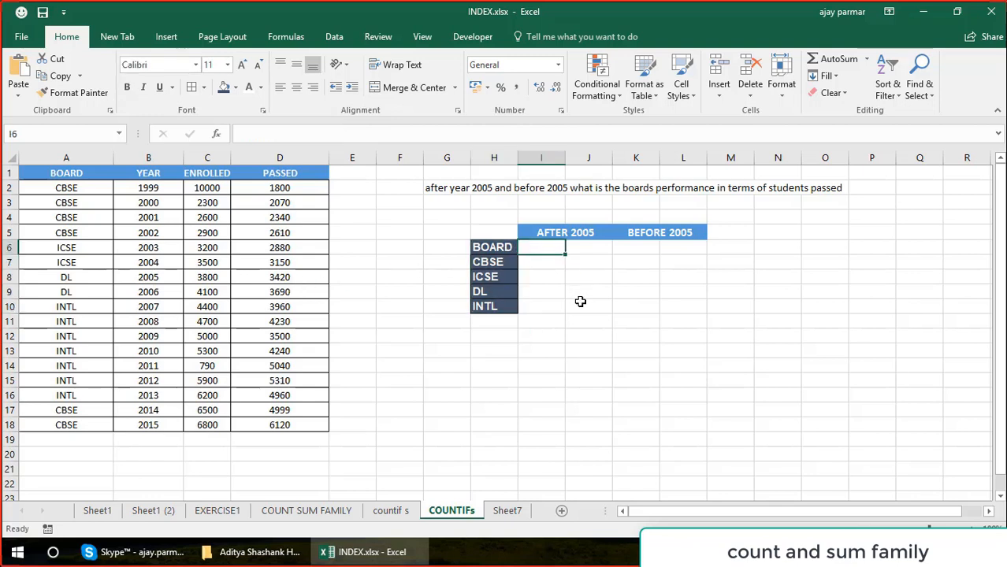
left_click(586, 305, "shift")
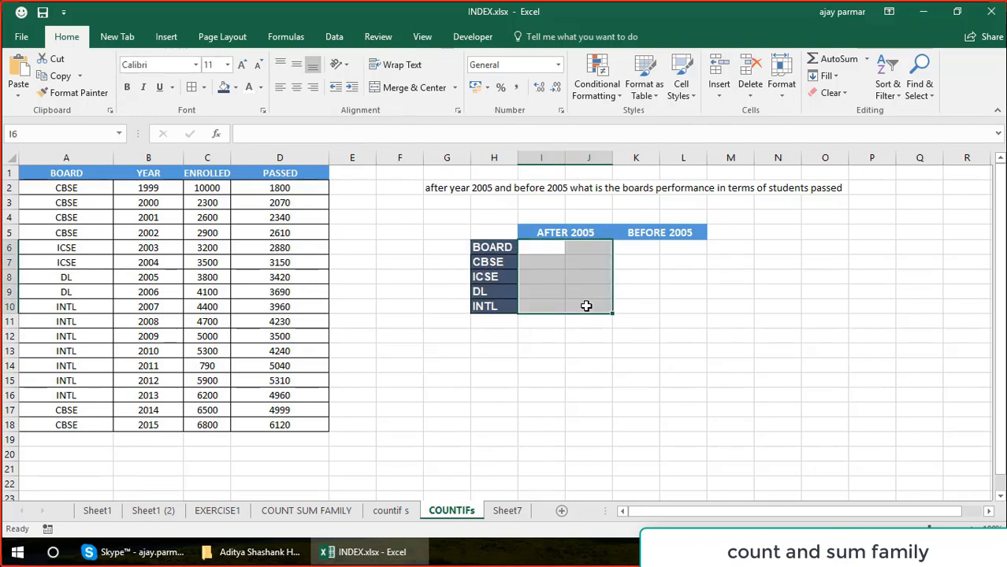
left_click(534, 245)
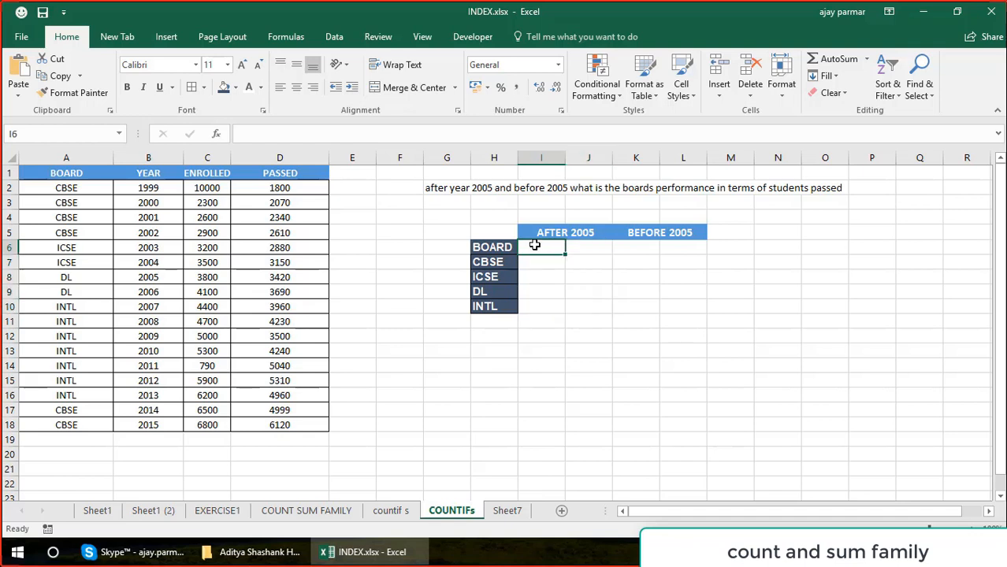
left_click_drag(534, 245, 588, 246)
left_click(401, 86)
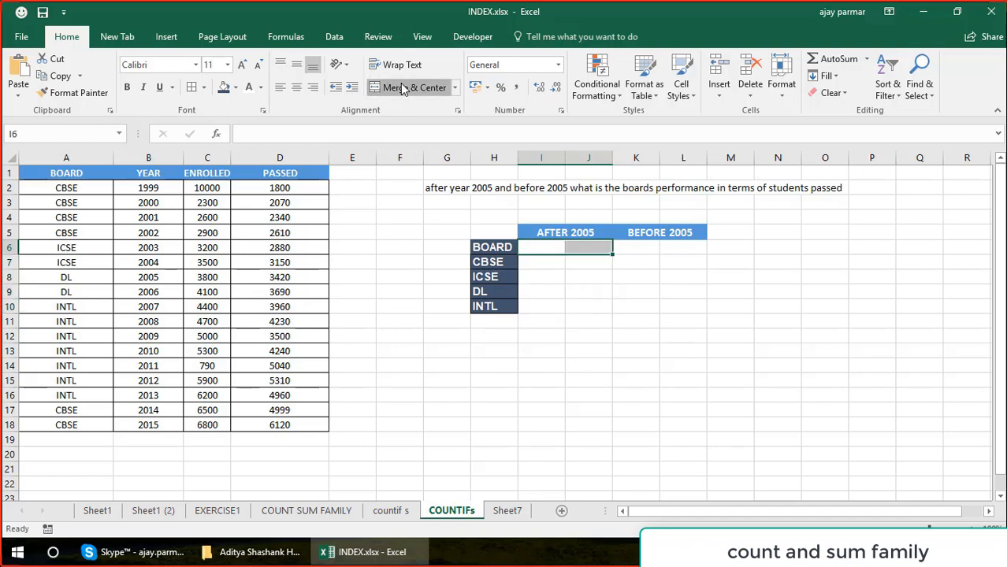
Try to copy the merged format of I6:J6 with Format Painter to rows 6 to 10 under both year headings.
left_click(70, 97)
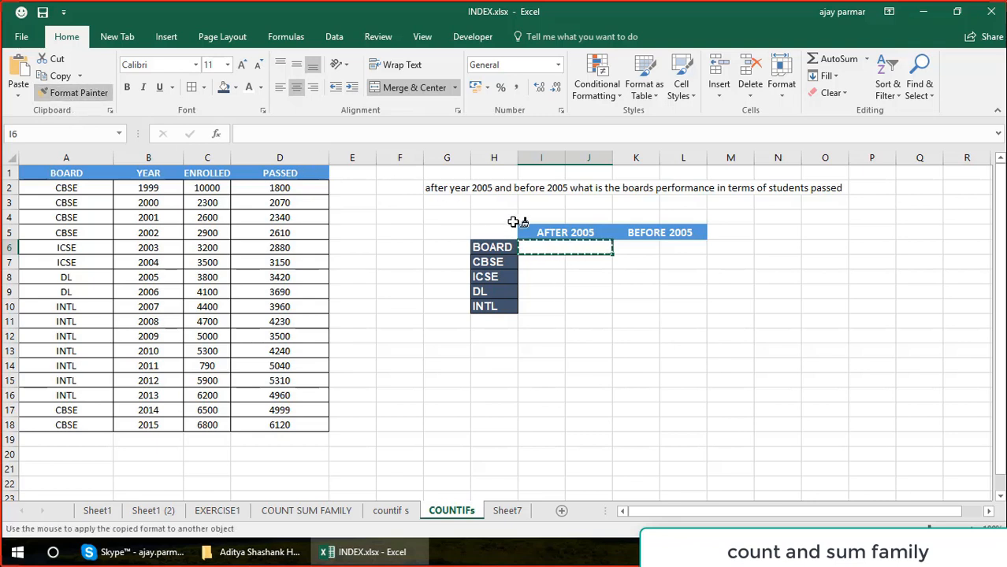
left_click(560, 243)
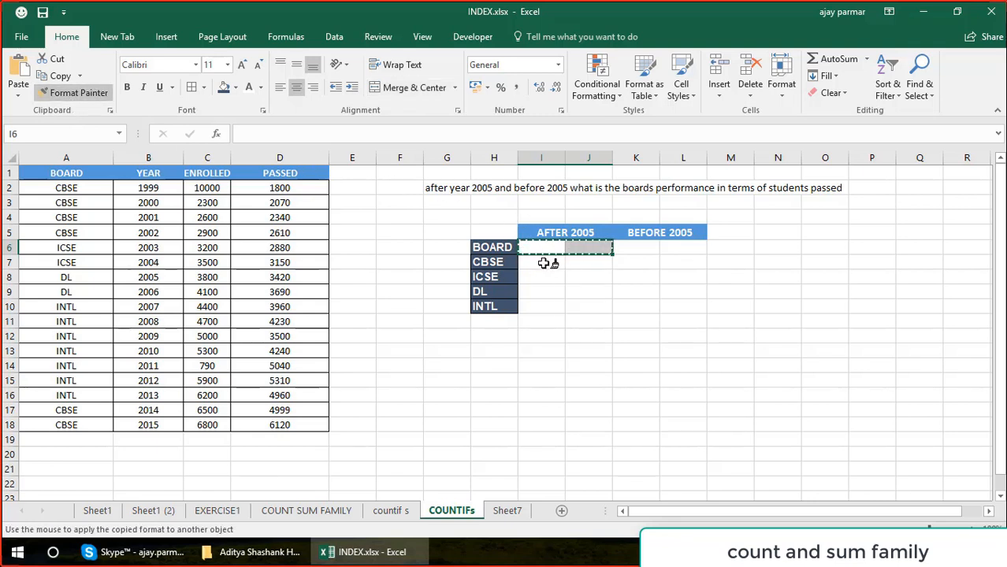
left_click(546, 264)
left_click(545, 278)
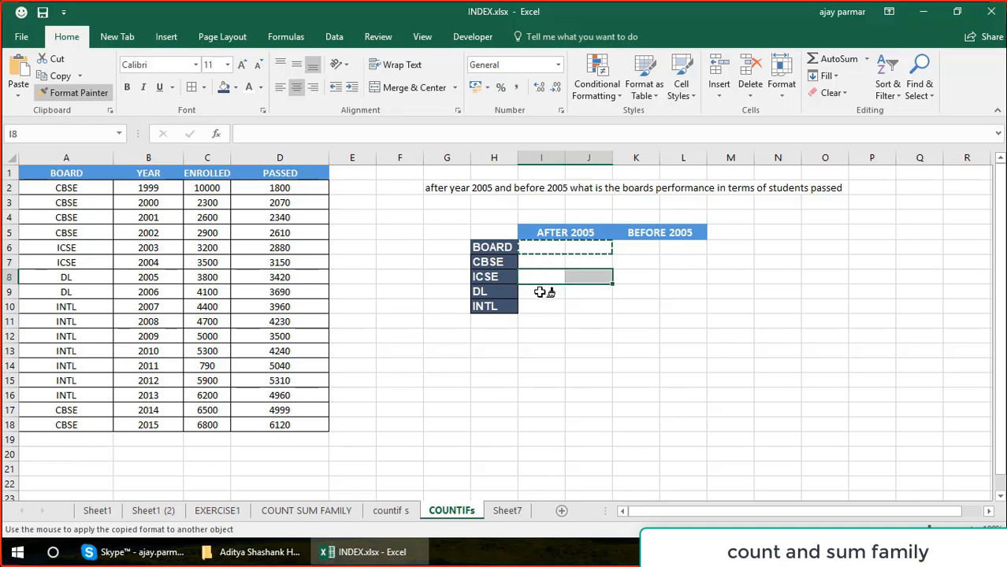
left_click(544, 293)
left_click(543, 306)
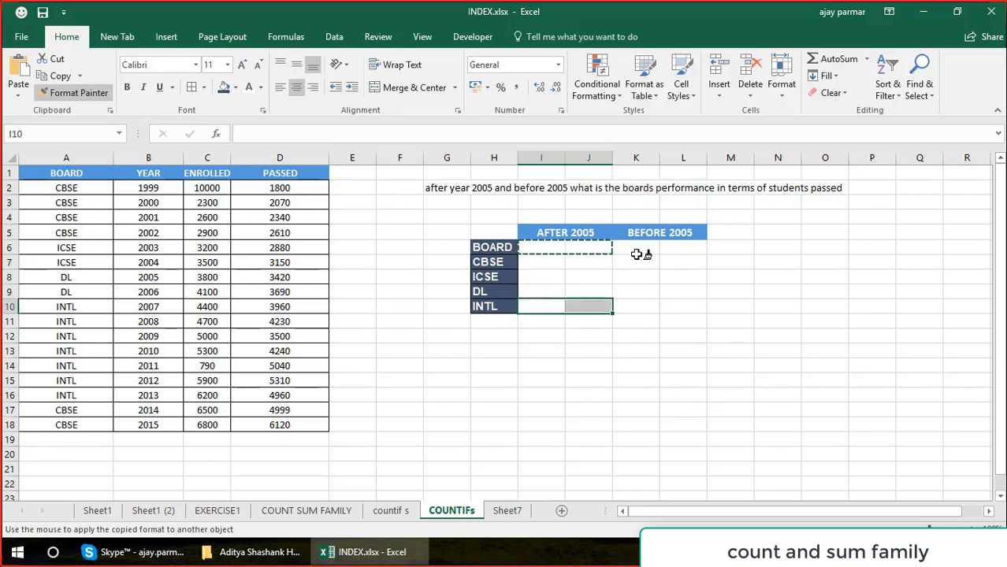
left_click(636, 249)
left_click(639, 260)
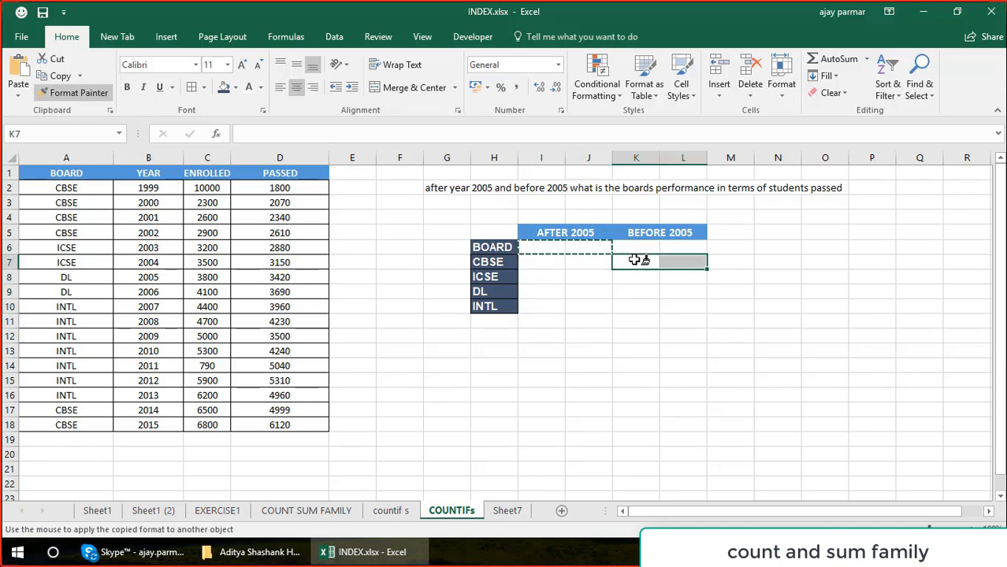
left_click(635, 279)
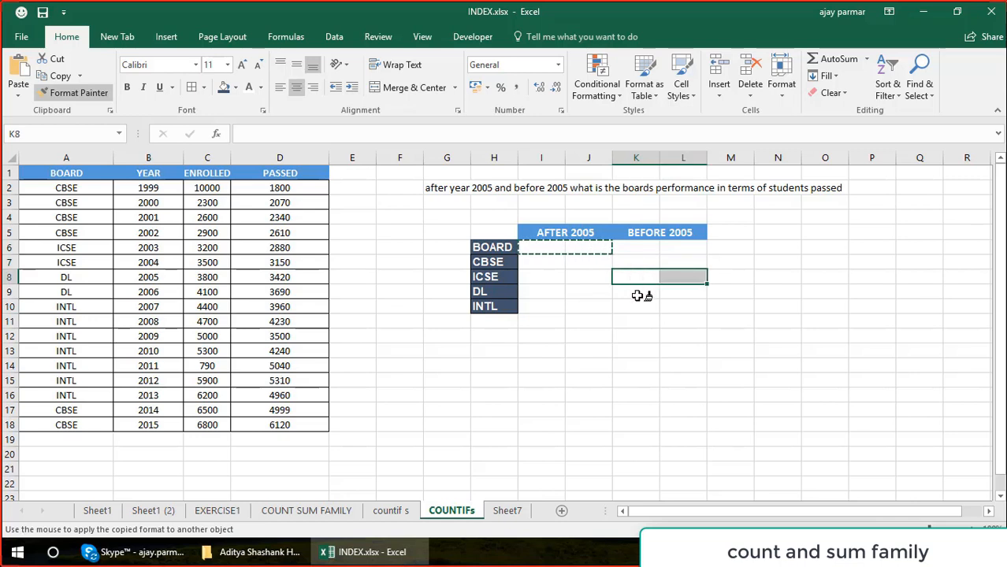
left_click(641, 294)
left_click(644, 306)
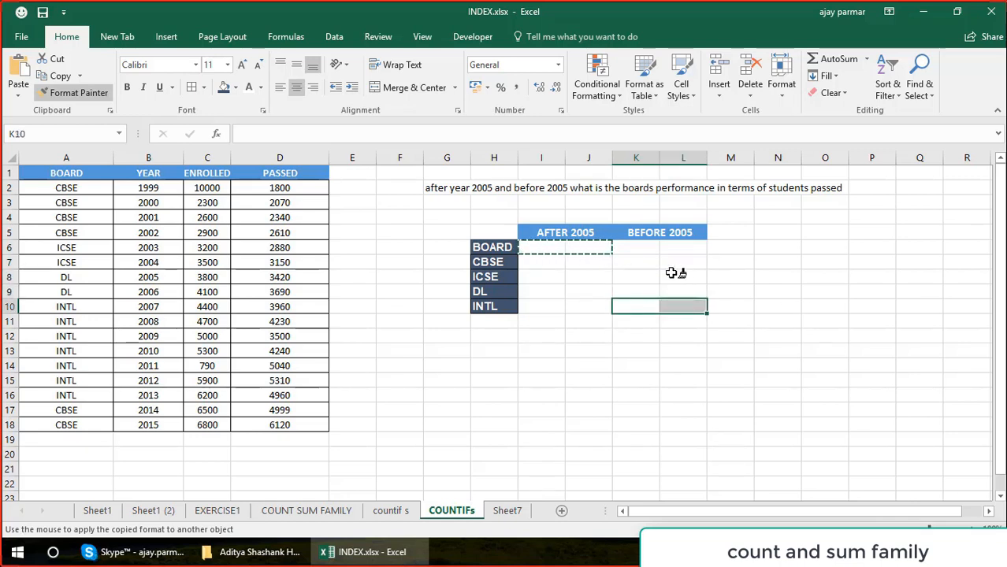
key("Escape")
Merge and center cells I6:J6 again beneath the AFTER 2005 heading.
left_click(542, 251)
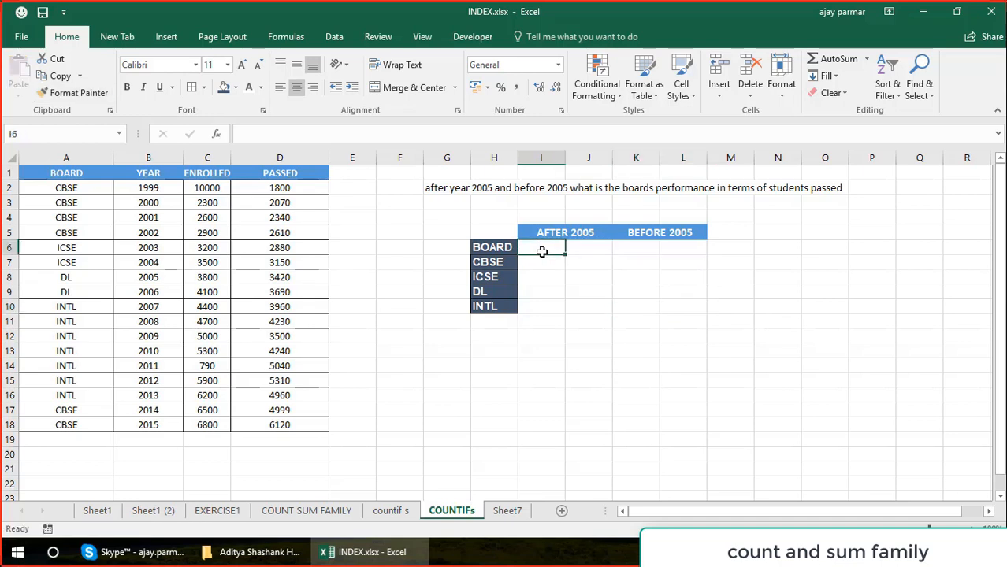
left_click(602, 247, "shift")
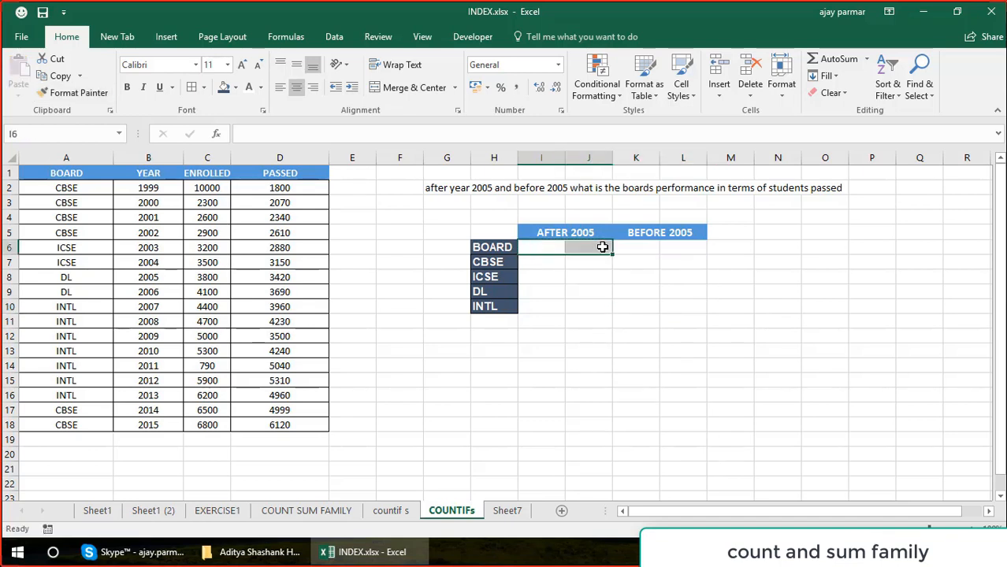
left_click(413, 87)
Copy the merged format of I6:J6 with Format Painter to I7:J10 and, row by row, to K6:L10 under BEFORE 2005.
left_click(85, 93)
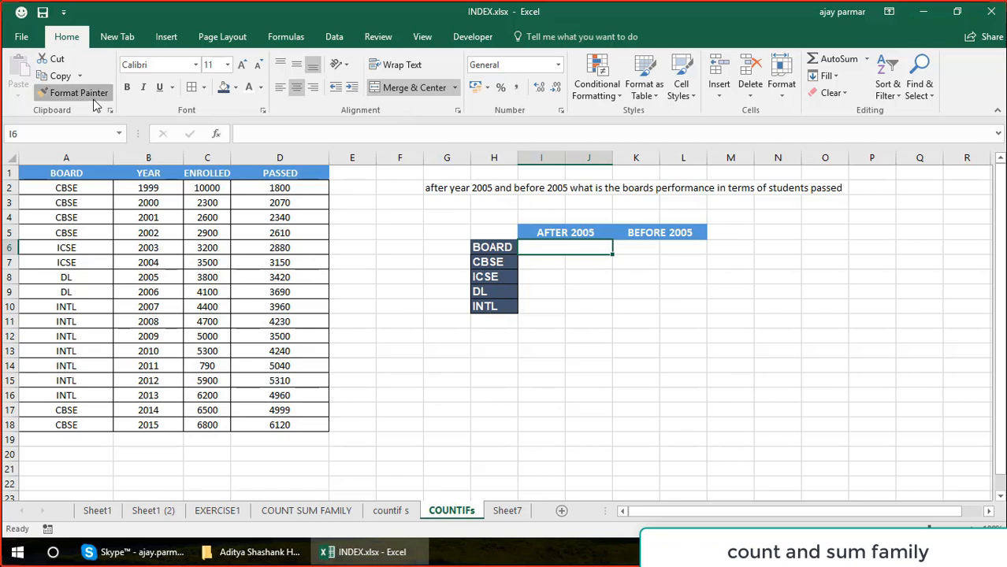
left_click(548, 277)
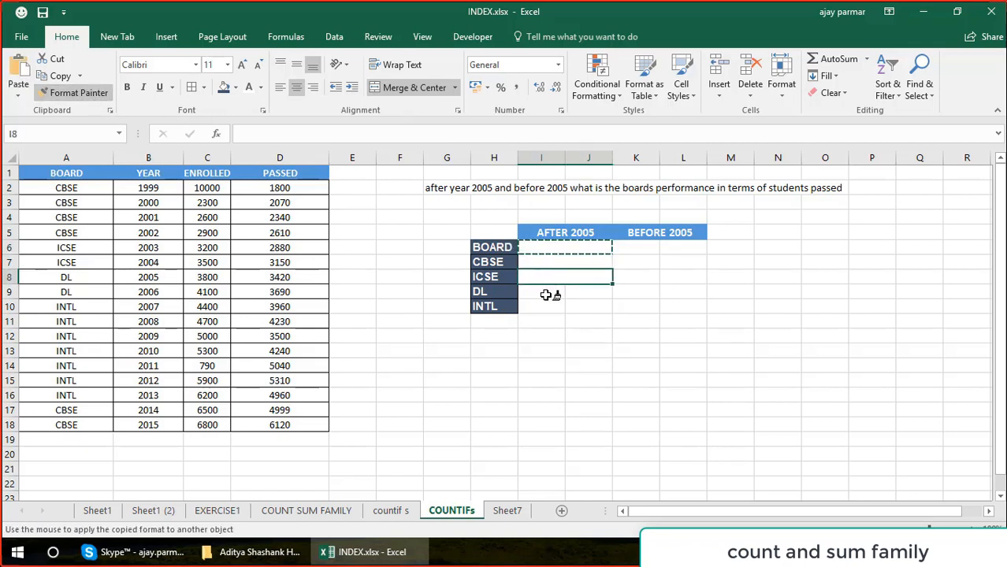
left_click(547, 292)
left_click(552, 307)
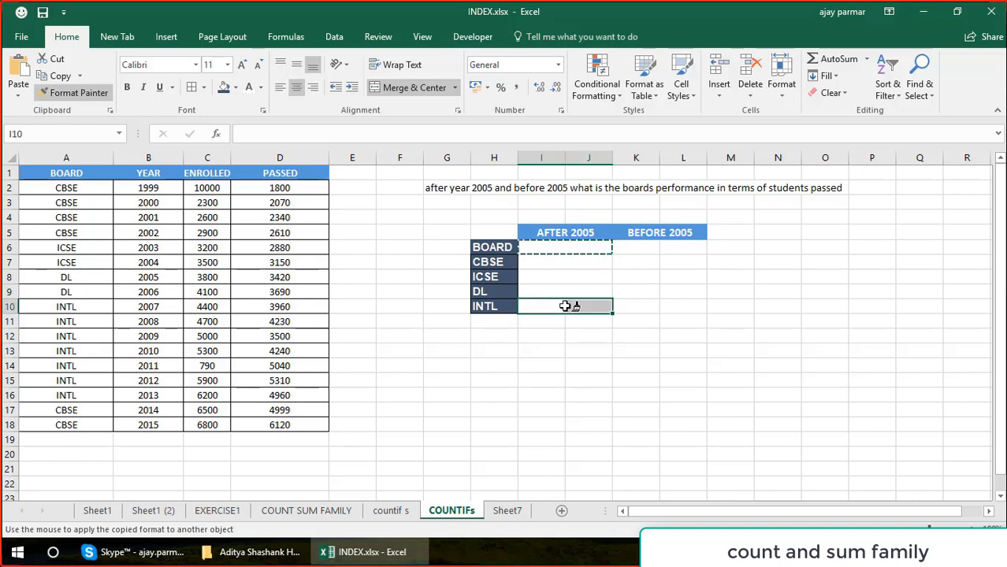
left_click(647, 248)
left_click(647, 261)
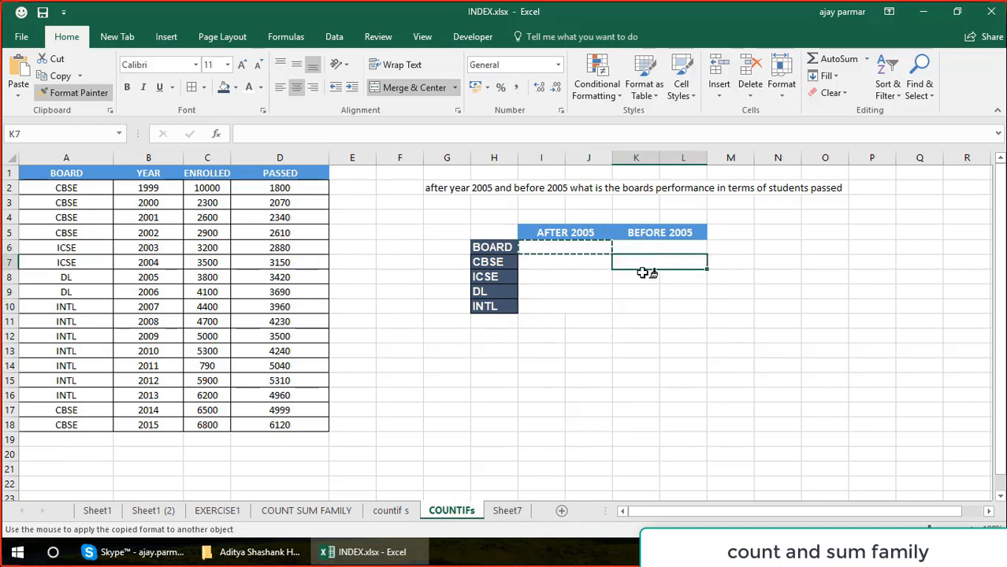
left_click(645, 278)
left_click(643, 294)
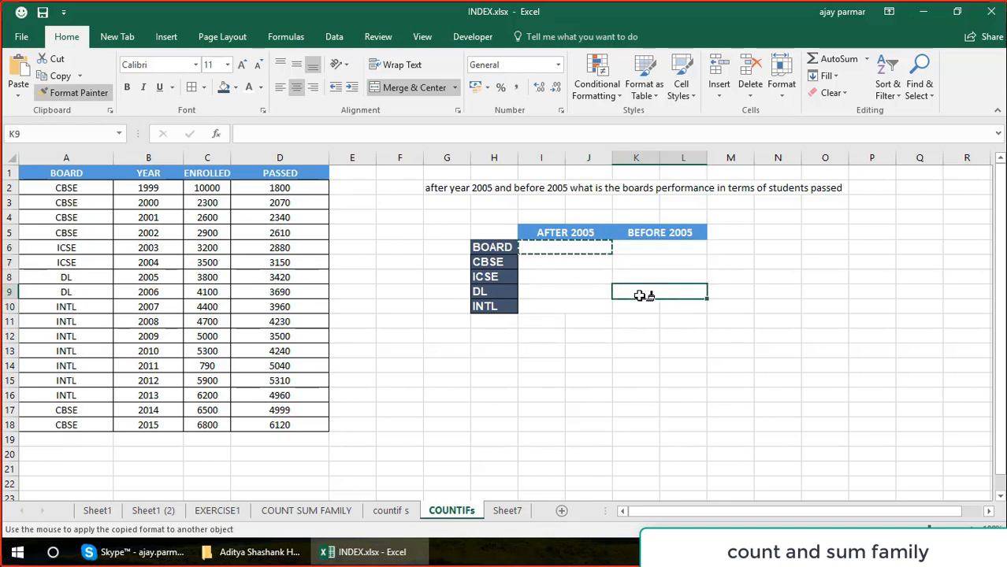
left_click(645, 303)
key("Escape")
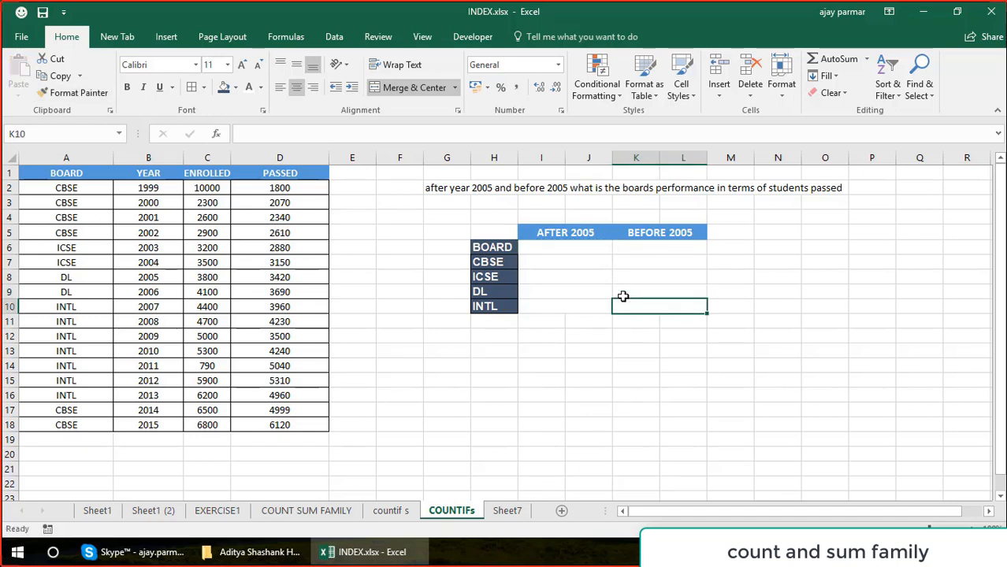
Apply all borders to the merged cells I6:L10 under both year headings.
left_click(564, 248)
key("shift+Down")
key("shift+Down")
key("shift+Down")
key("shift+Down")
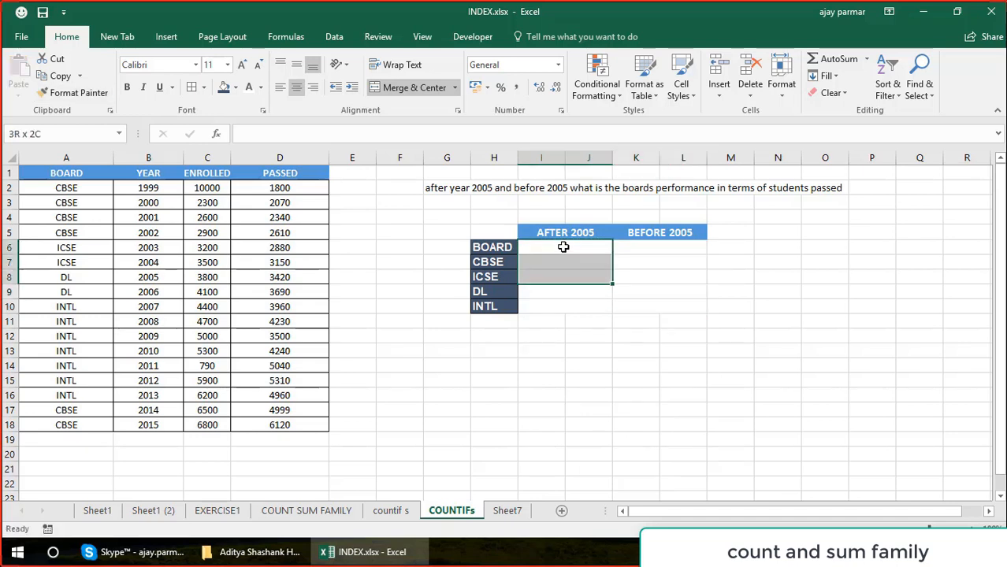
key("shift+Right")
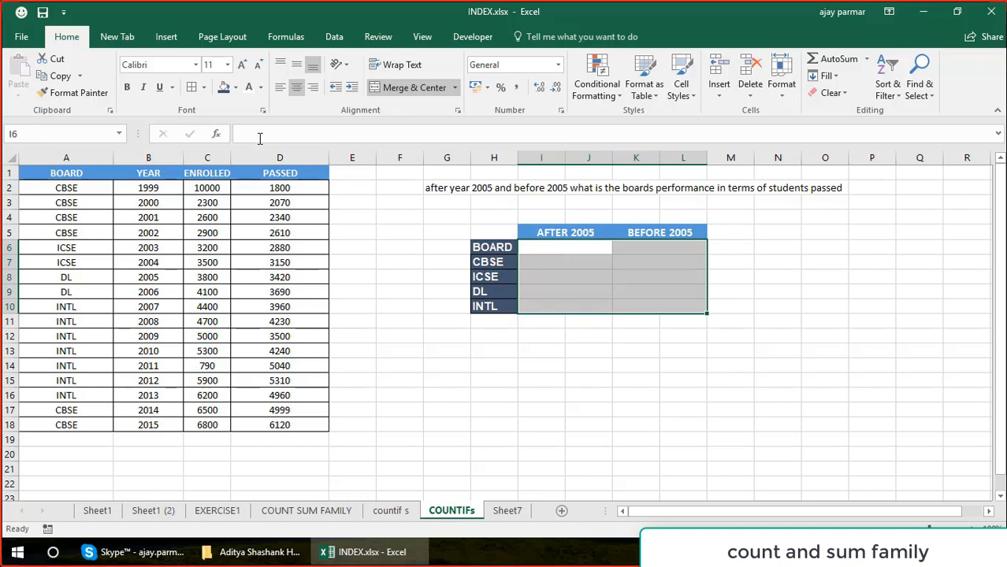
left_click(195, 88)
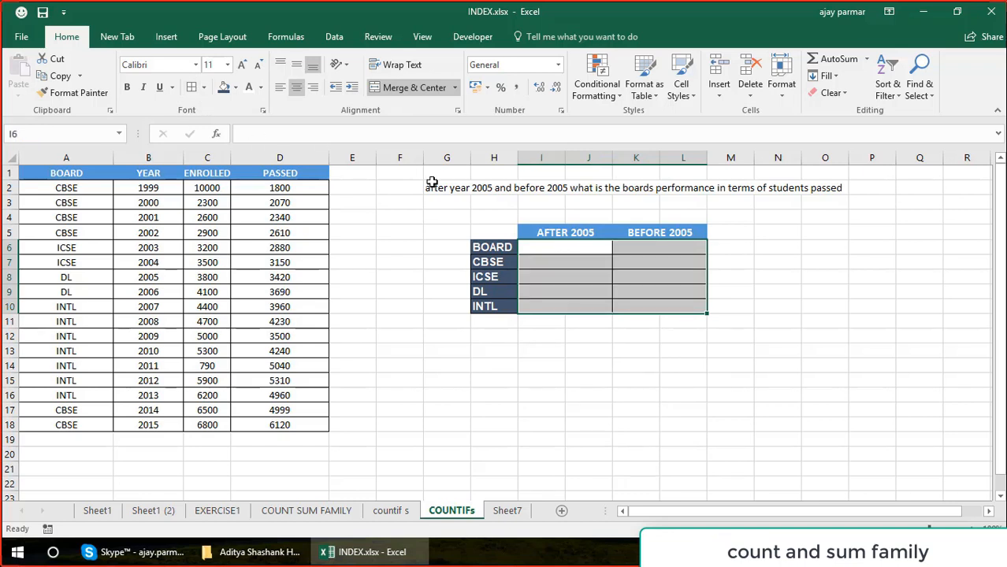
left_click(592, 250)
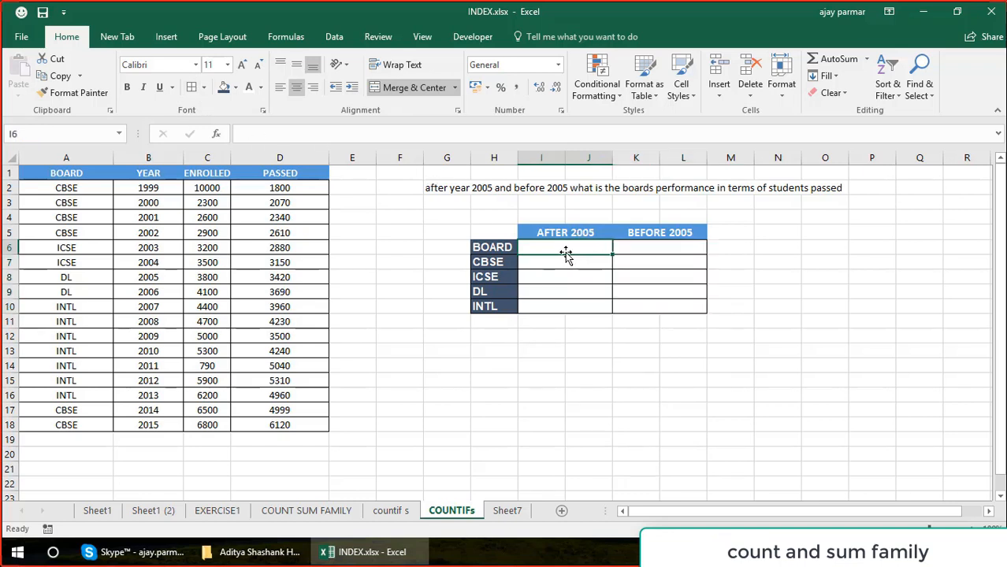
Move the BOARD label from H6 up to H5, beside the year headings.
left_click(500, 248)
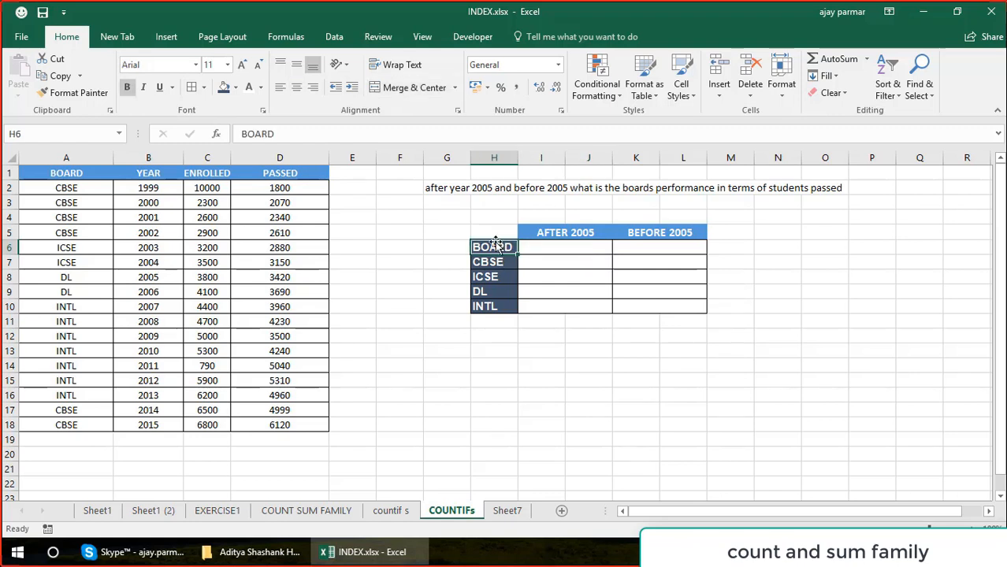
left_click_drag(494, 241, 497, 228)
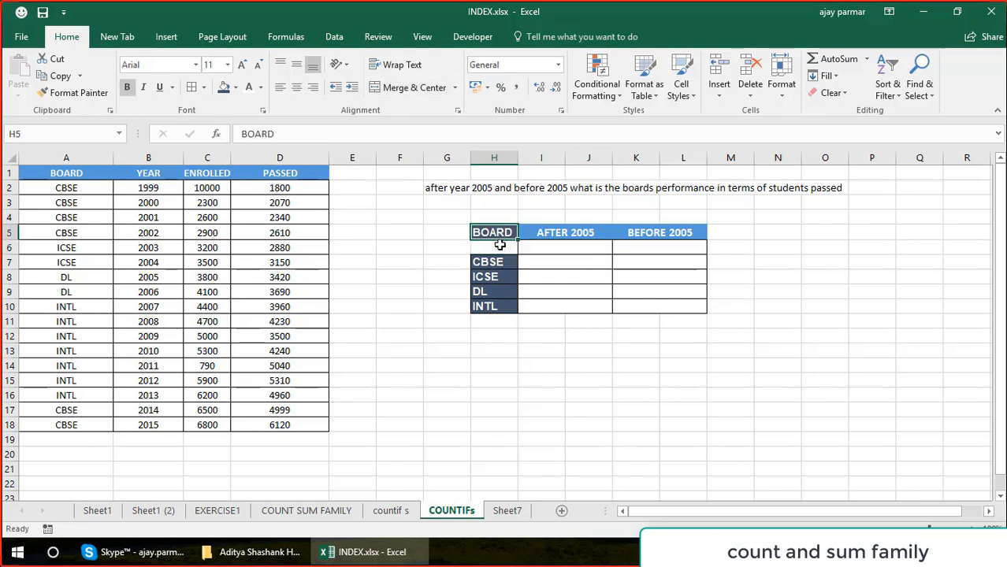
left_click(501, 260)
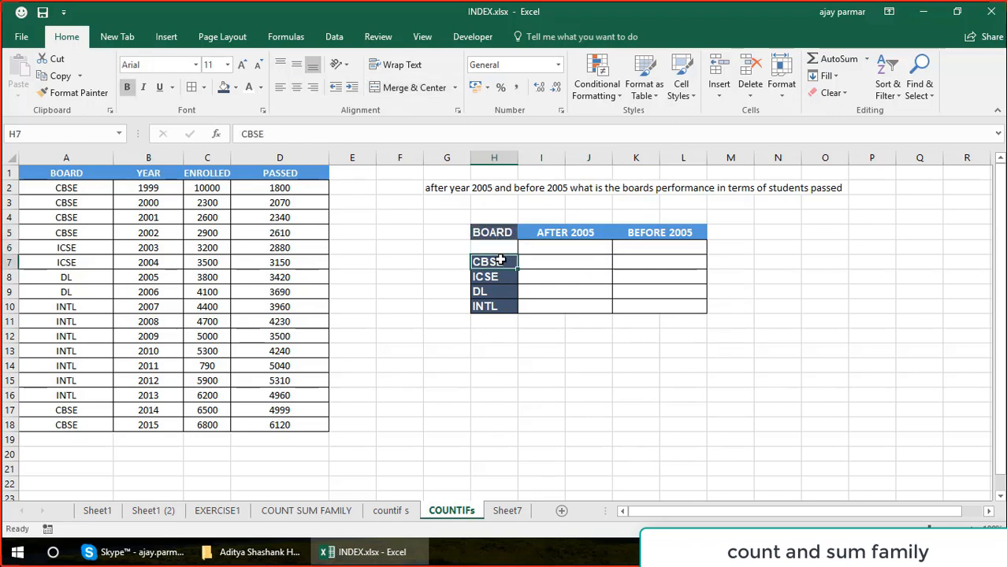
Remove the borders from the empty row I6:L6 beneath the year headings.
left_click(549, 244)
left_click(647, 246, "shift")
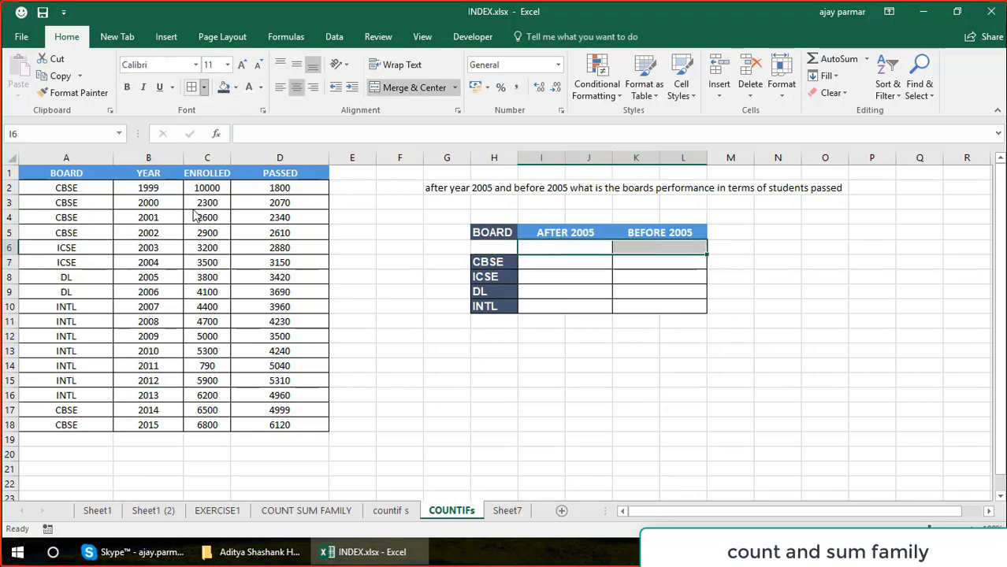
left_click(203, 88)
left_click(194, 197)
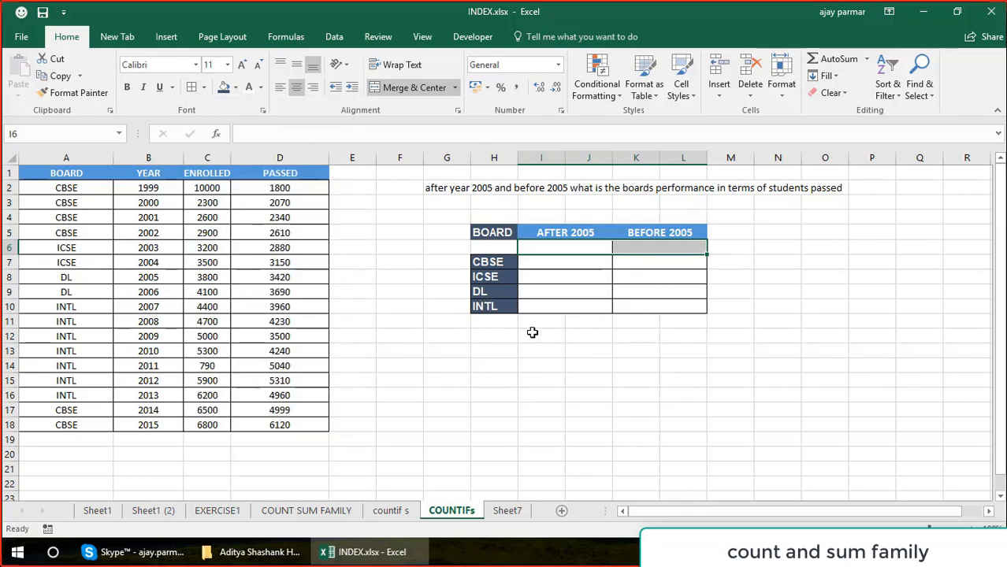
left_click(575, 366)
Apply thick outside borders around the result cells I7:L10.
left_click_drag(560, 267, 693, 305)
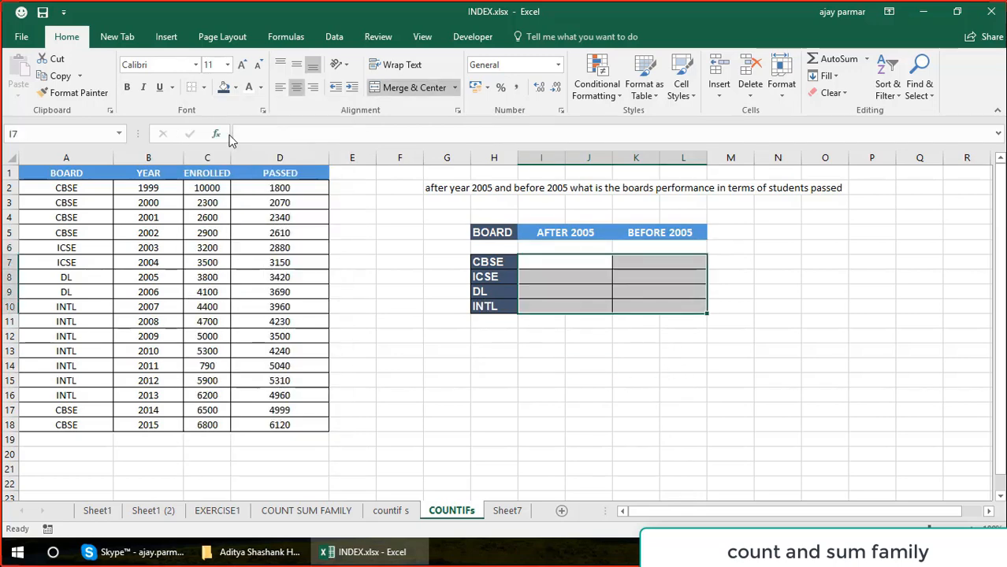
left_click(204, 87)
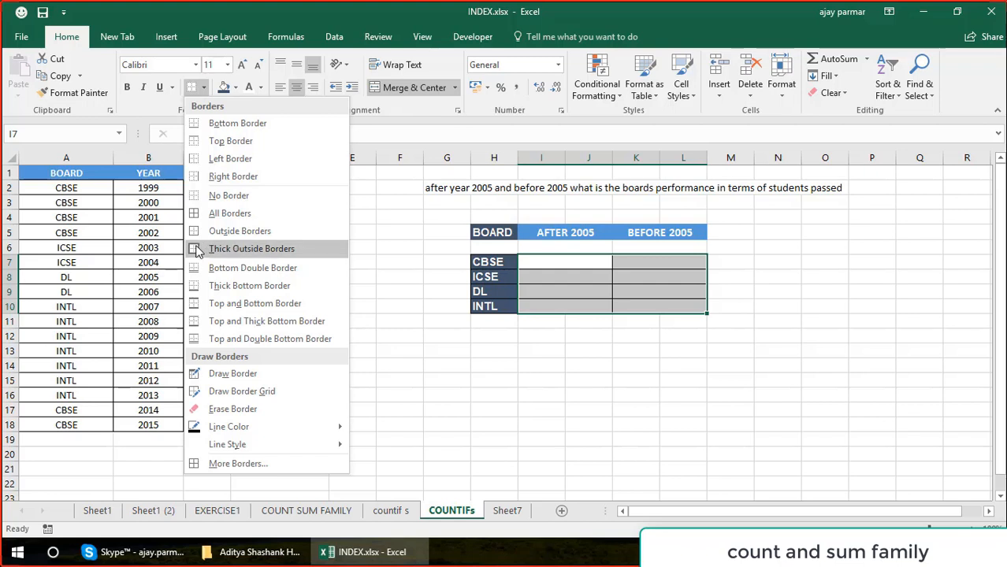
left_click(197, 249)
left_click(554, 384)
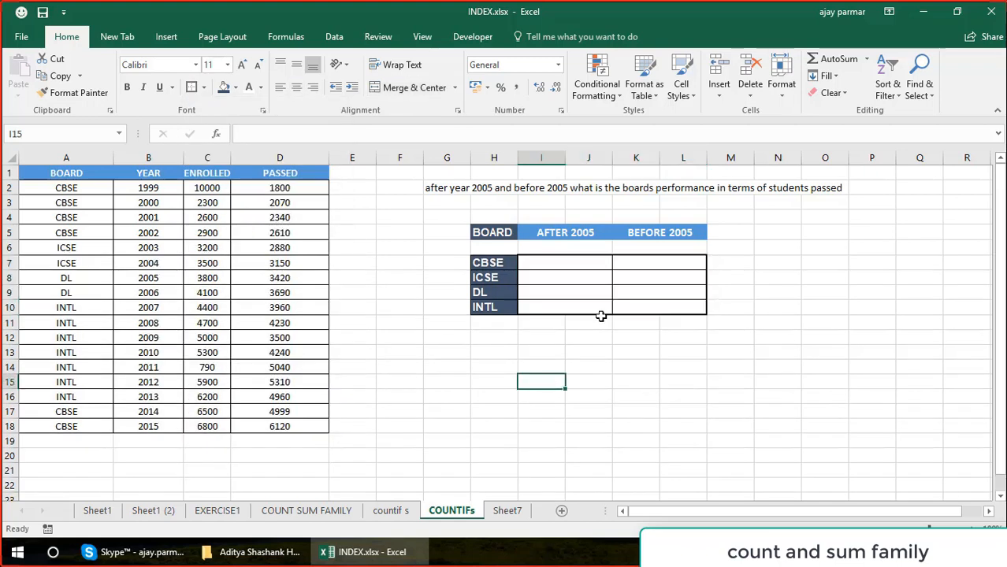
Start a COUNTIFS formula in I7, the CBSE cell under AFTER 2005, with A2:A18 as the first criteria range.
left_click(599, 262)
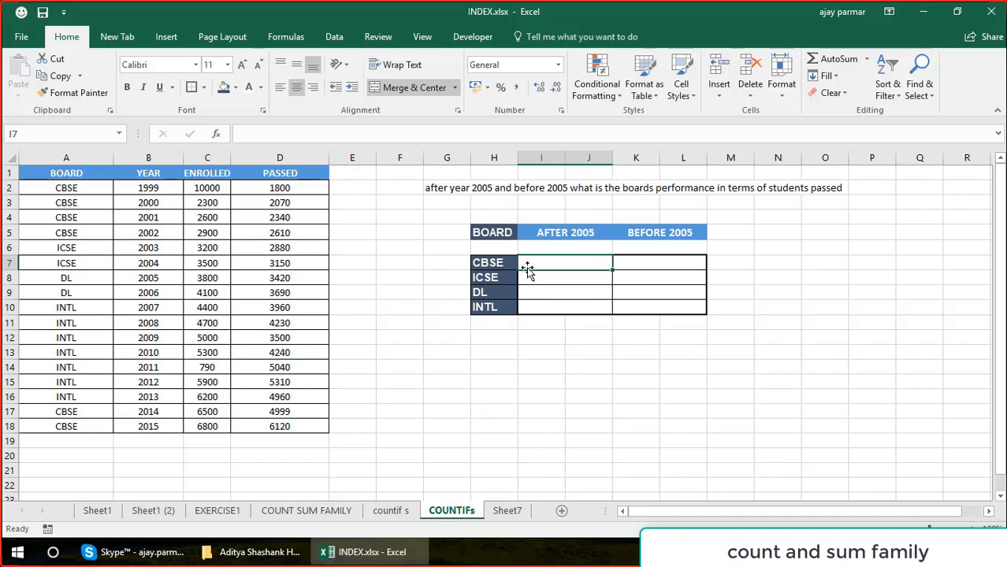
left_click(488, 262)
left_click(572, 260)
type("=COUNTIFS")
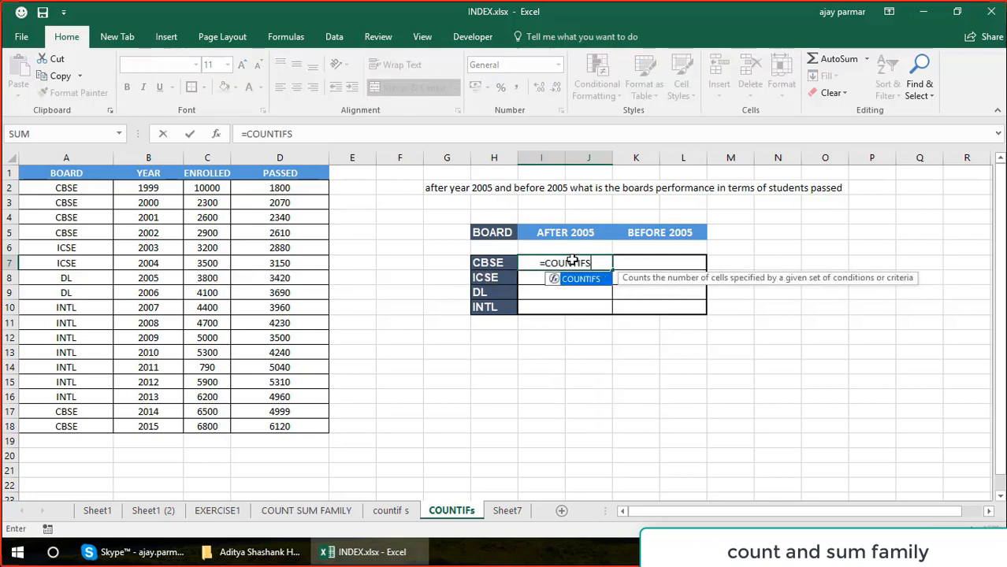
type("(")
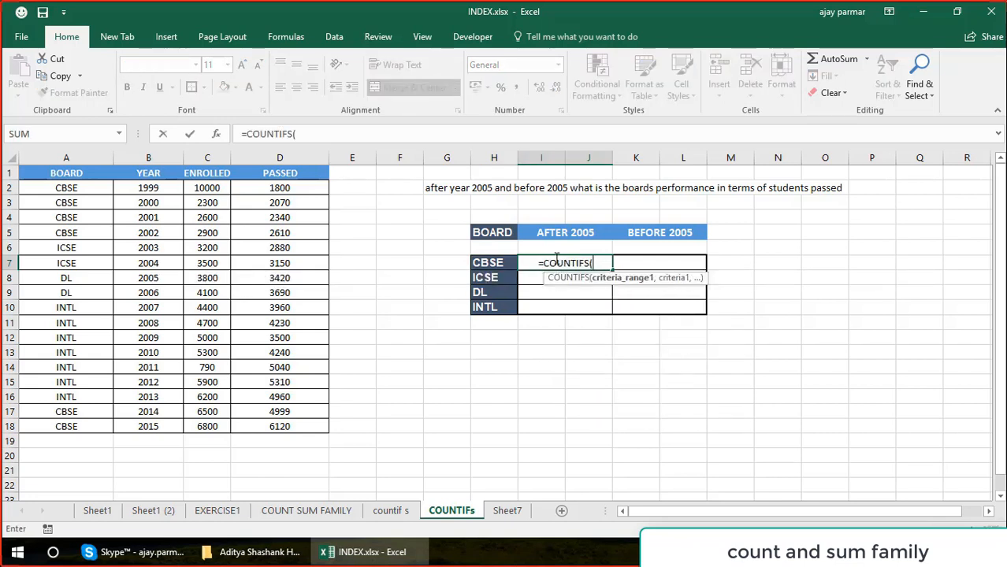
left_click(66, 189)
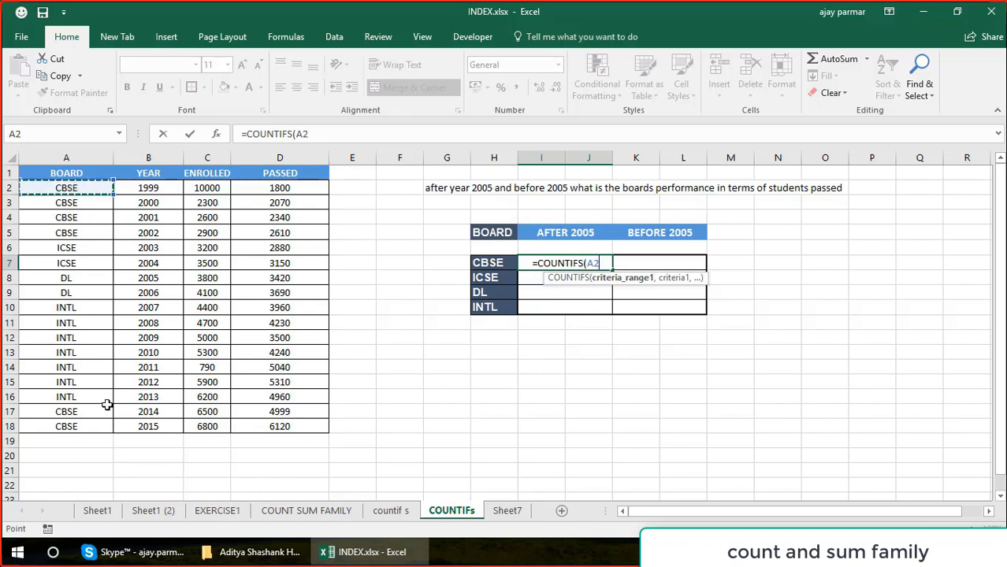
left_click(87, 423, "shift")
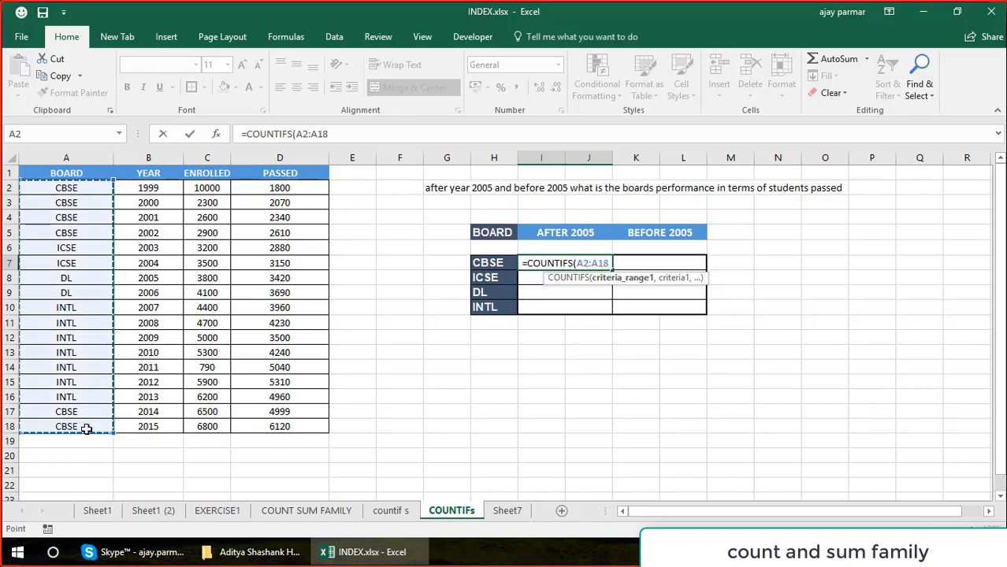
type(",\"CBSE")
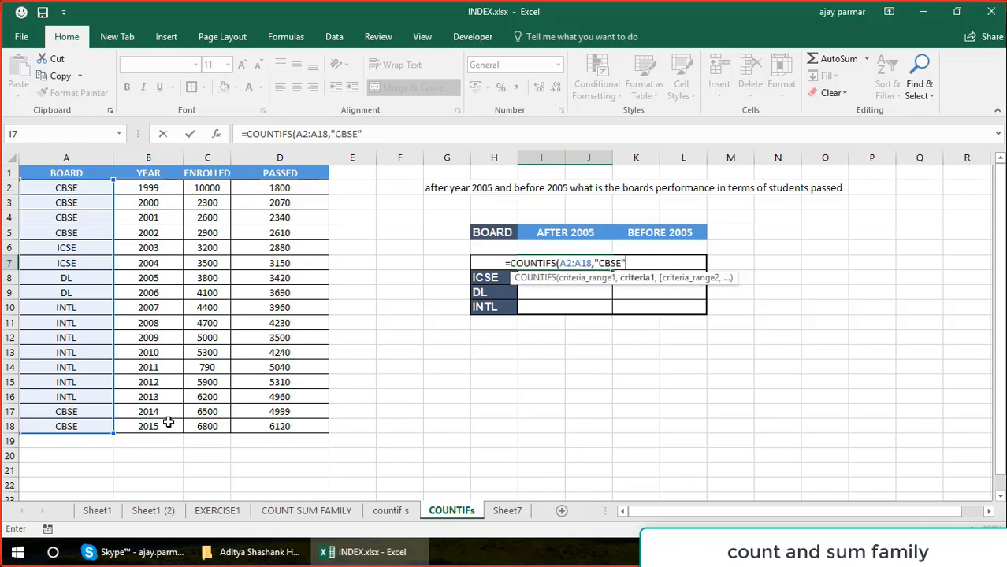
key("BackSpace")
key("BackSpace")
key("BackSpace")
key("BackSpace")
key("BackSpace")
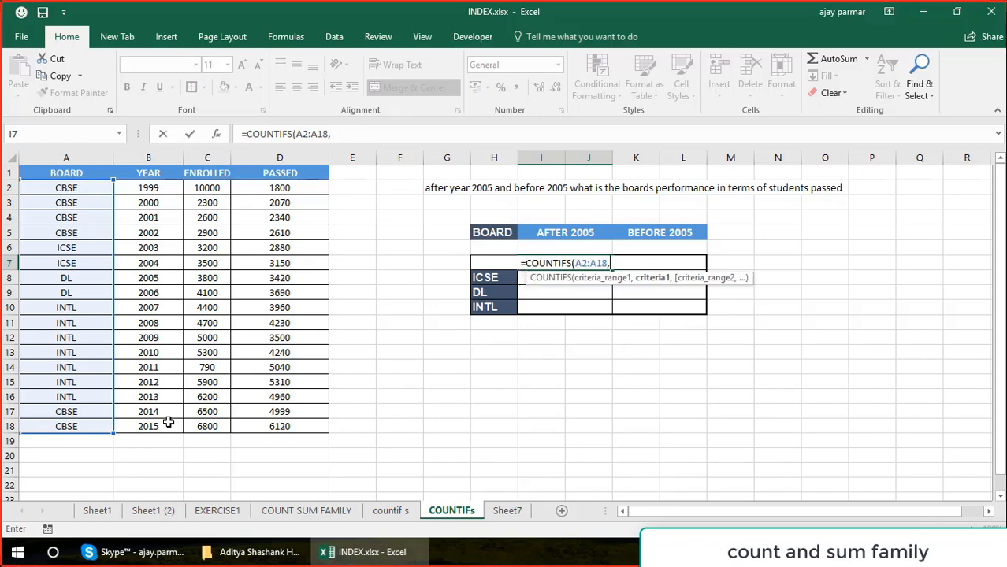
Complete the COUNTIFS formula in I7 with H7 as first criterion, D2:D18 as second range and ">2005" as second criterion.
left_click(435, 265)
key("Right")
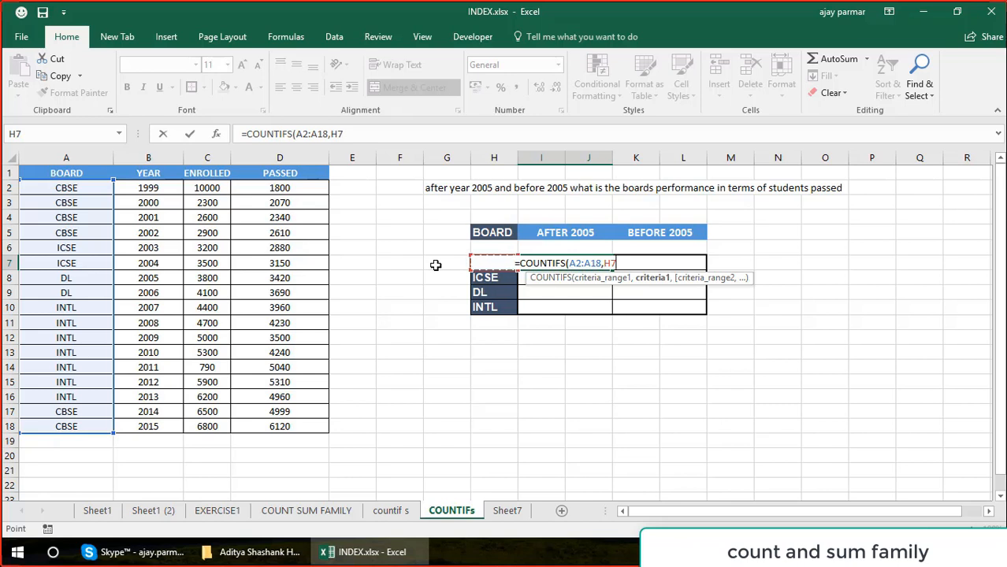
type(",")
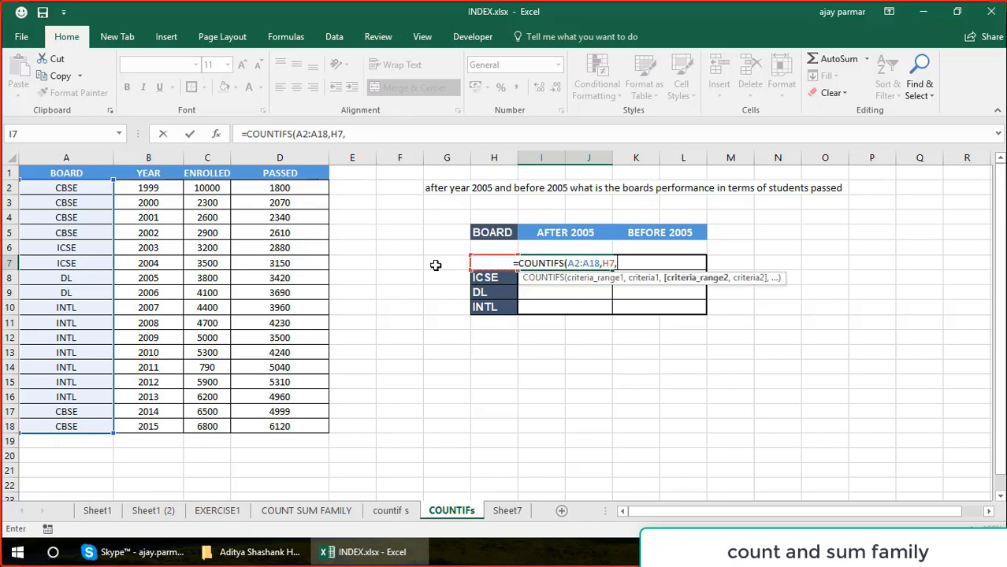
left_click(299, 187)
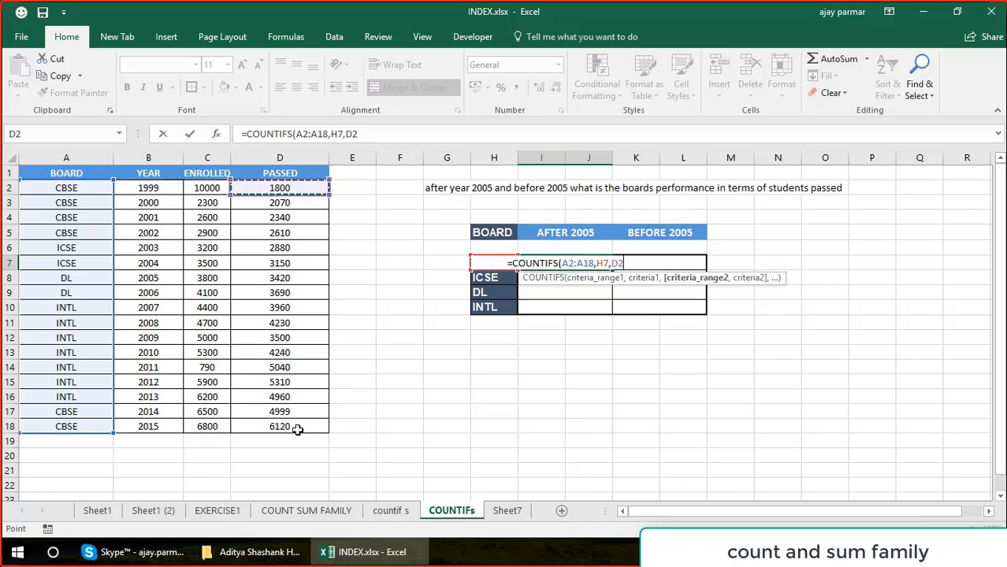
left_click_drag(293, 425, 294, 425)
type(",")
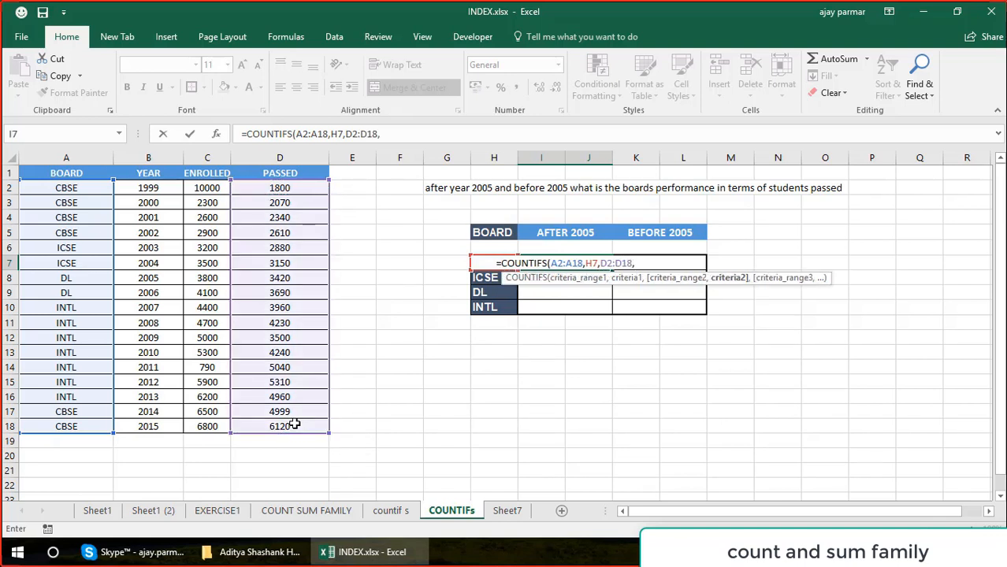
type("\">")
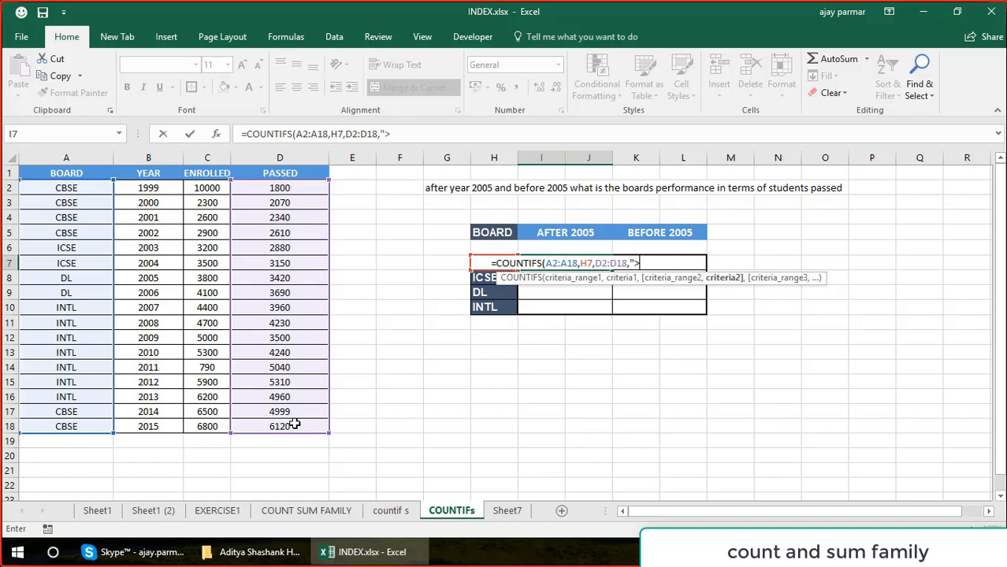
type("2005\")")
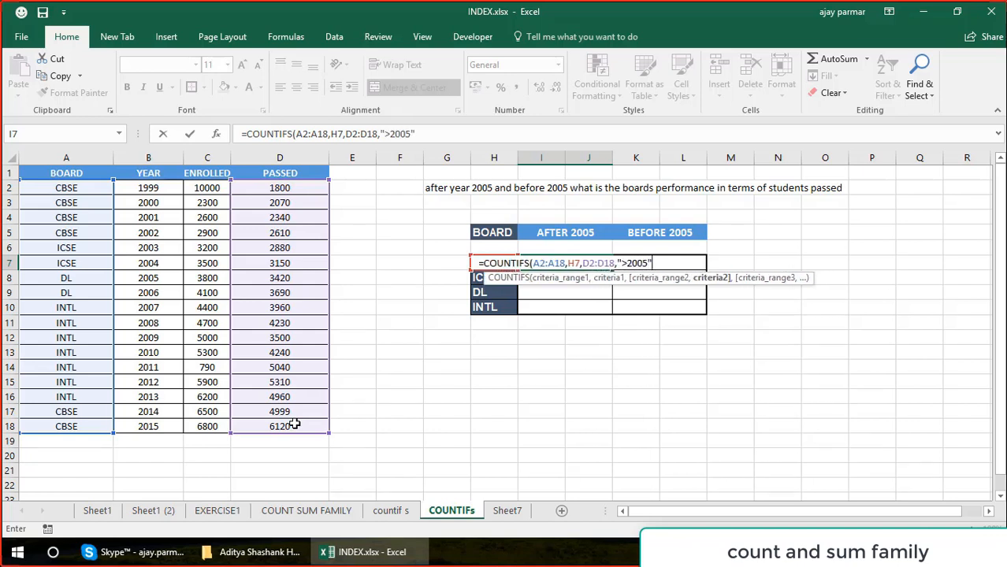
key("Return")
key("Up")
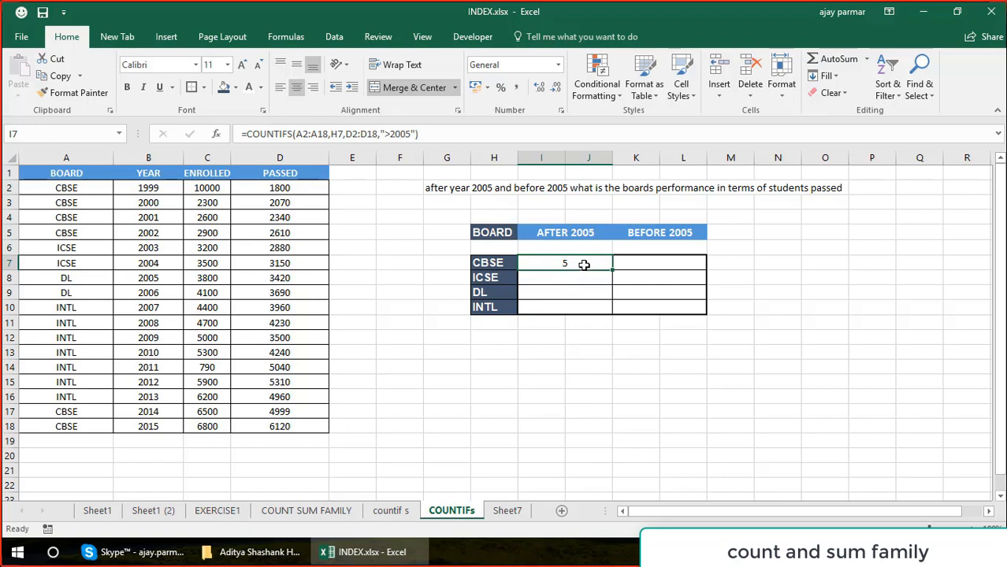
Compare the CBSE count formula in I7 with the values in the PASSED column.
left_click(280, 194)
left_click(290, 309, "shift")
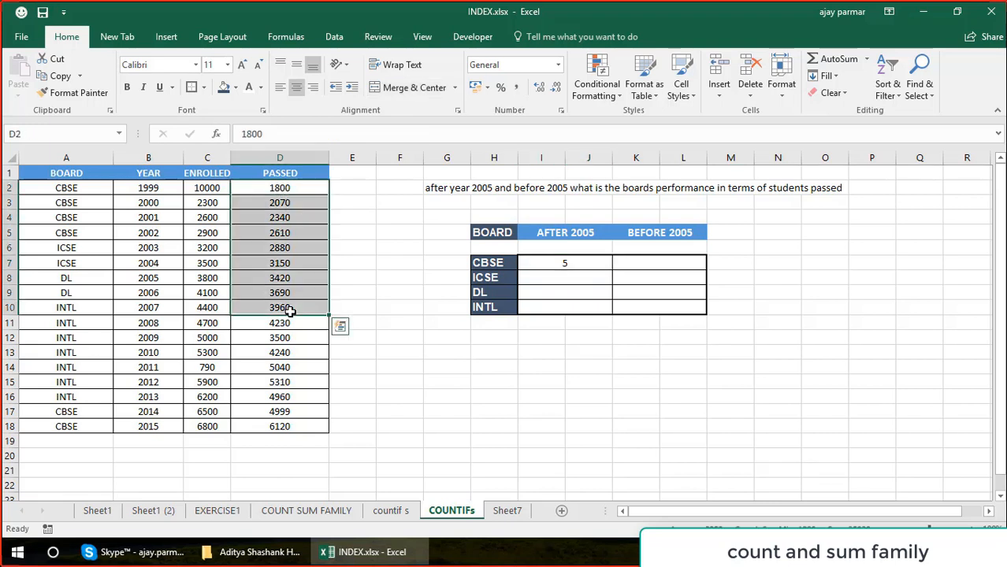
left_click(502, 260)
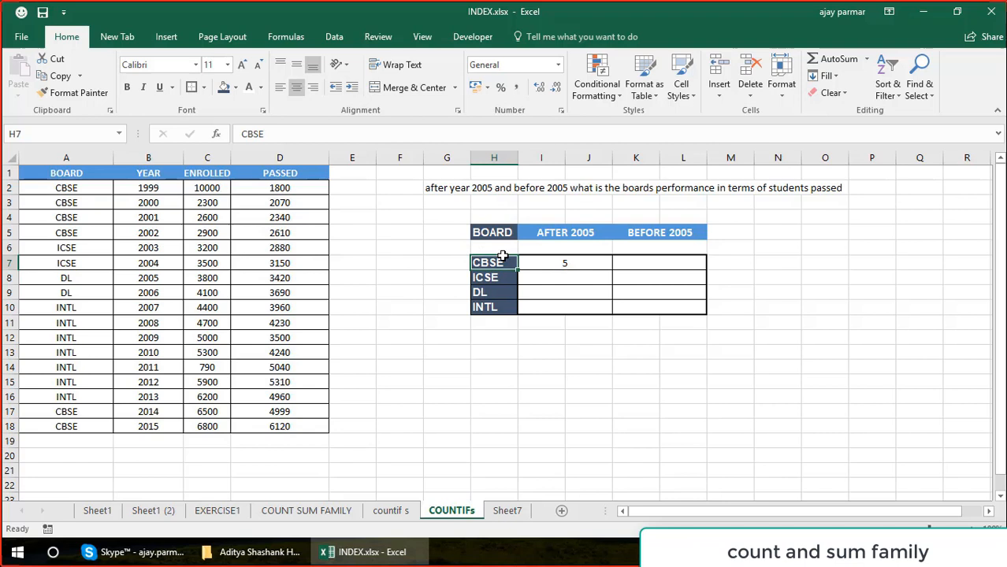
left_click(576, 263)
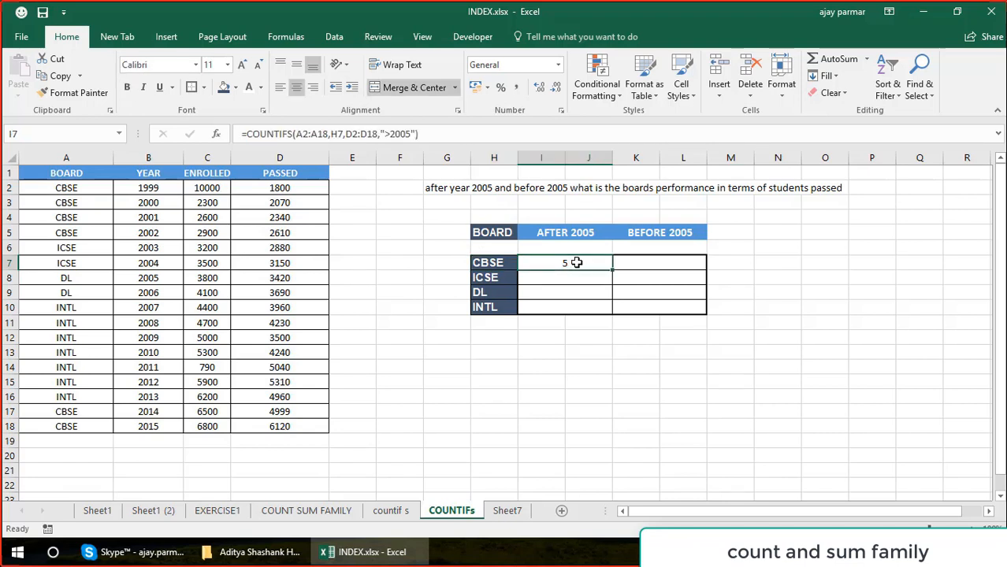
left_click(291, 188)
left_click(289, 277)
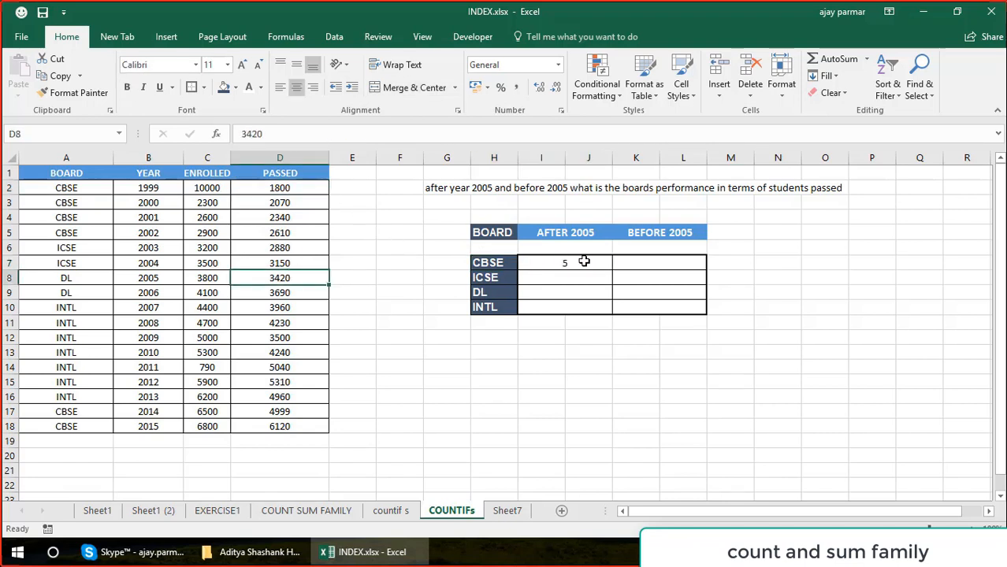
left_click(584, 261)
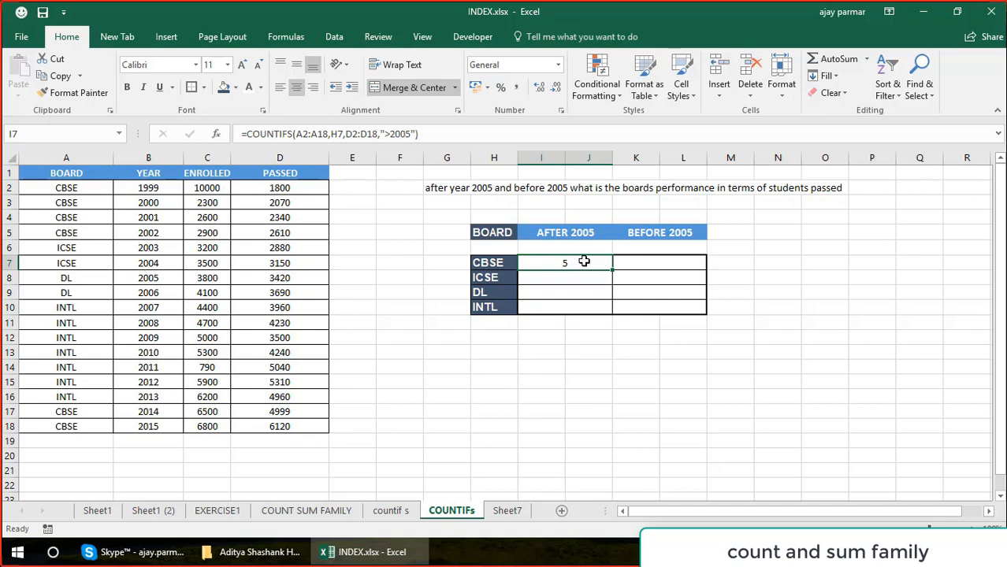
left_click(277, 186)
left_click(285, 295)
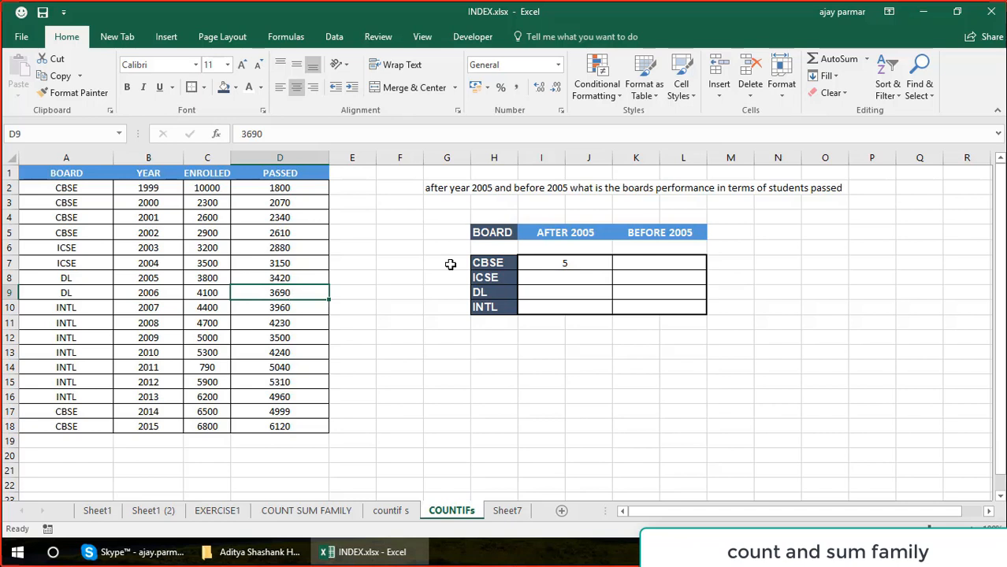
Change the second criteria range of the COUNTIFS formula in I7 to the YEAR column range B2:B18.
left_click(561, 263)
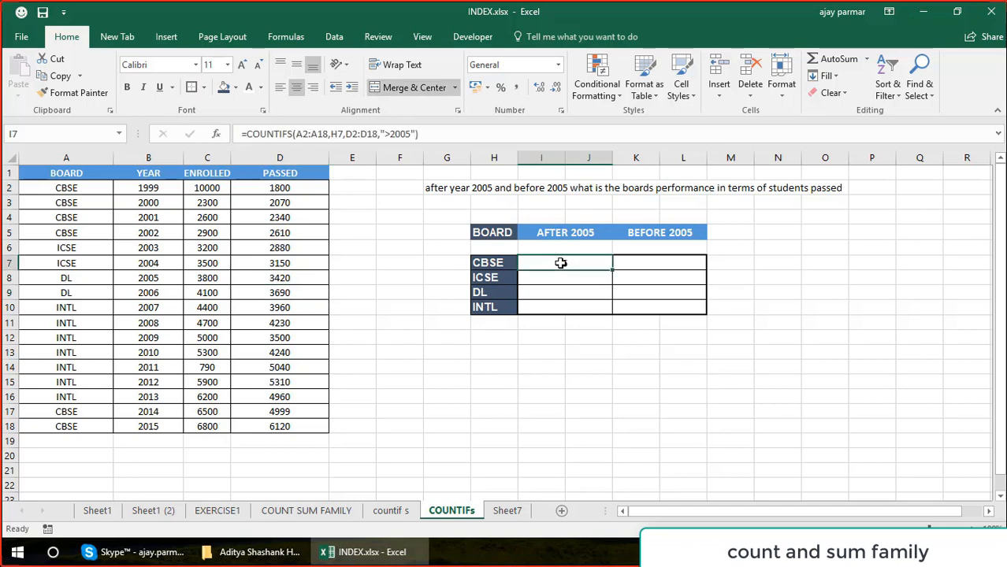
left_click(427, 133)
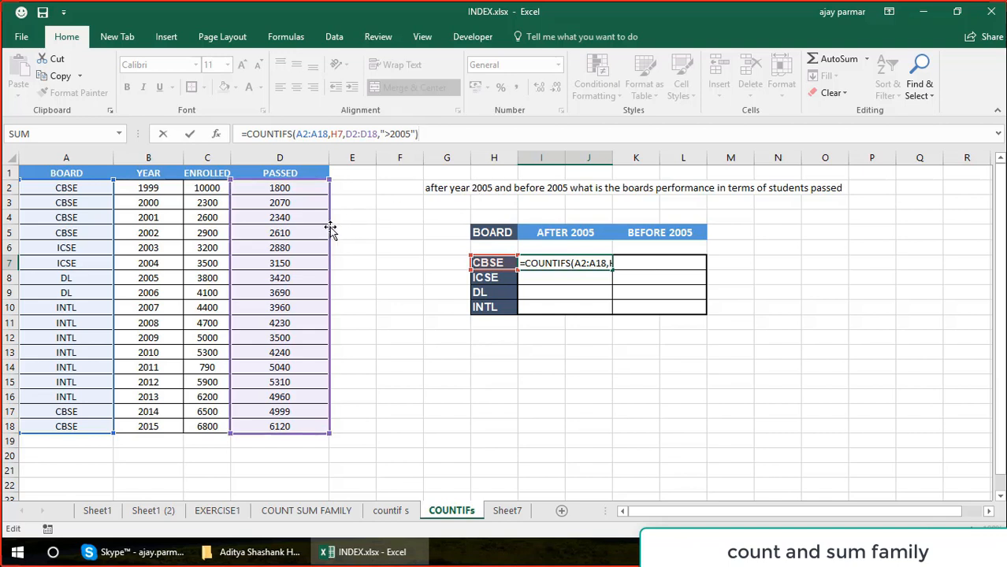
left_click_drag(331, 228, 178, 235)
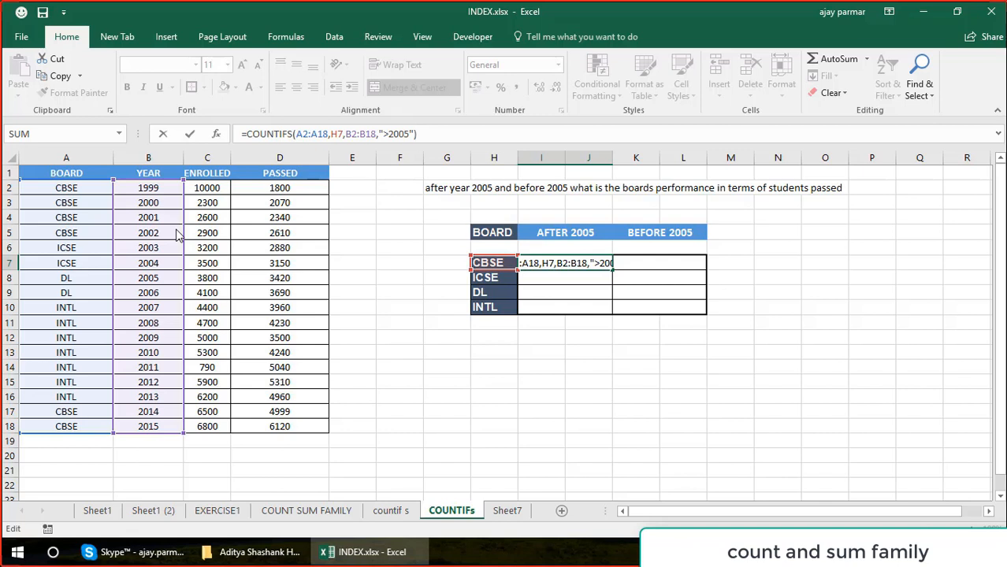
key("Return")
key("Up")
key("Up")
key("Up")
key("Up")
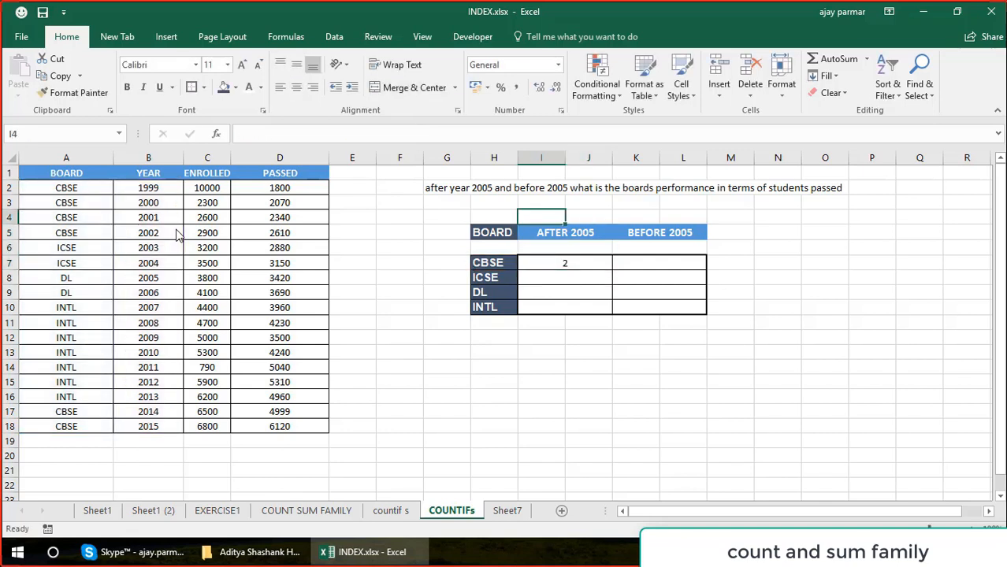
Append "(Students passed > 4000)" to the end of the question text in G2.
left_click(455, 184)
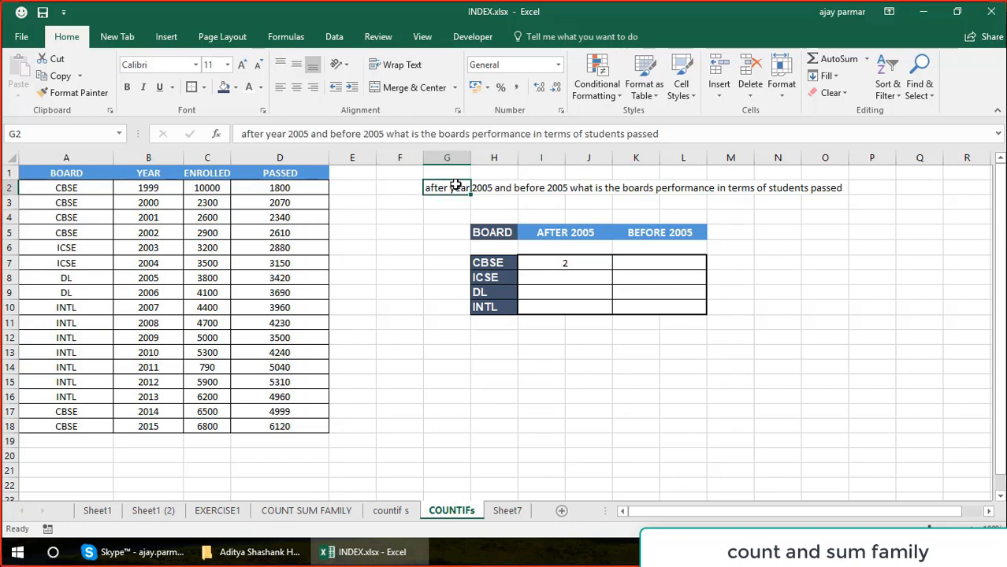
left_click(680, 134)
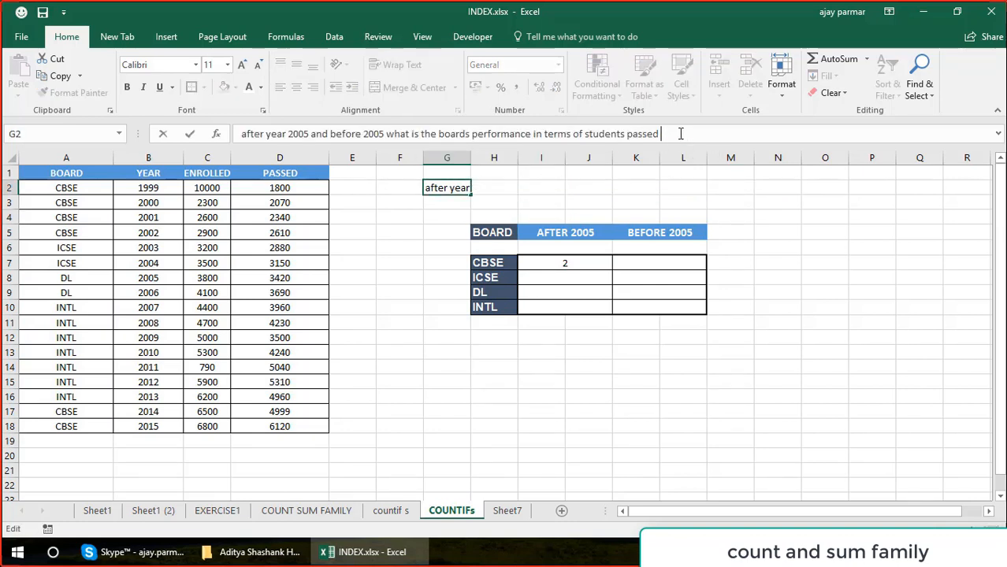
type("(S")
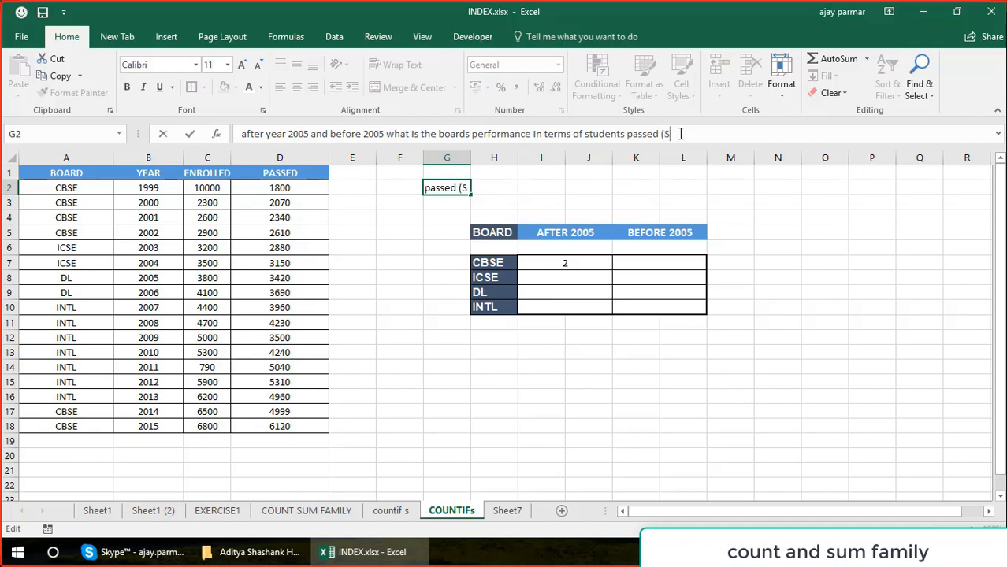
type("tudents passed ")
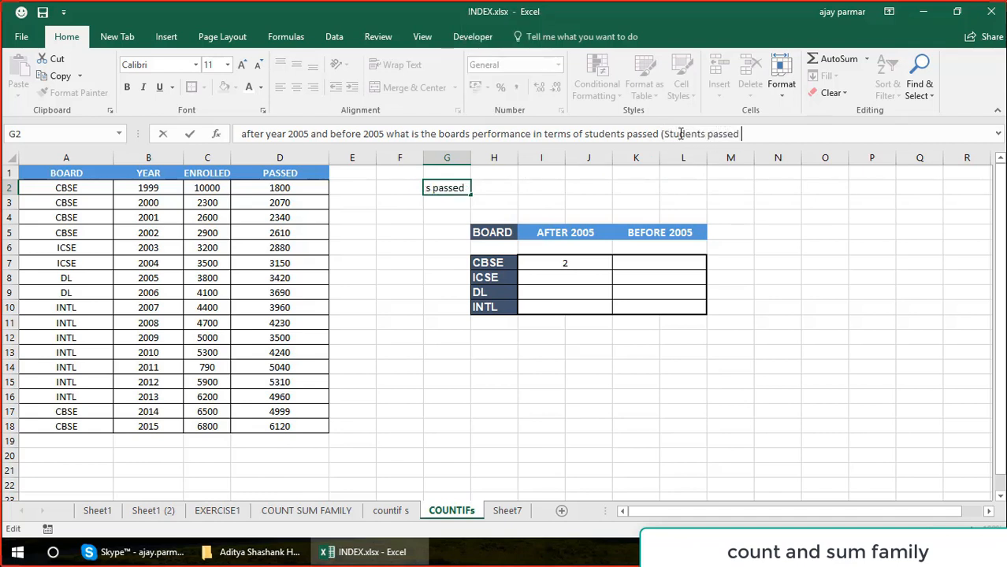
type("> 4000)")
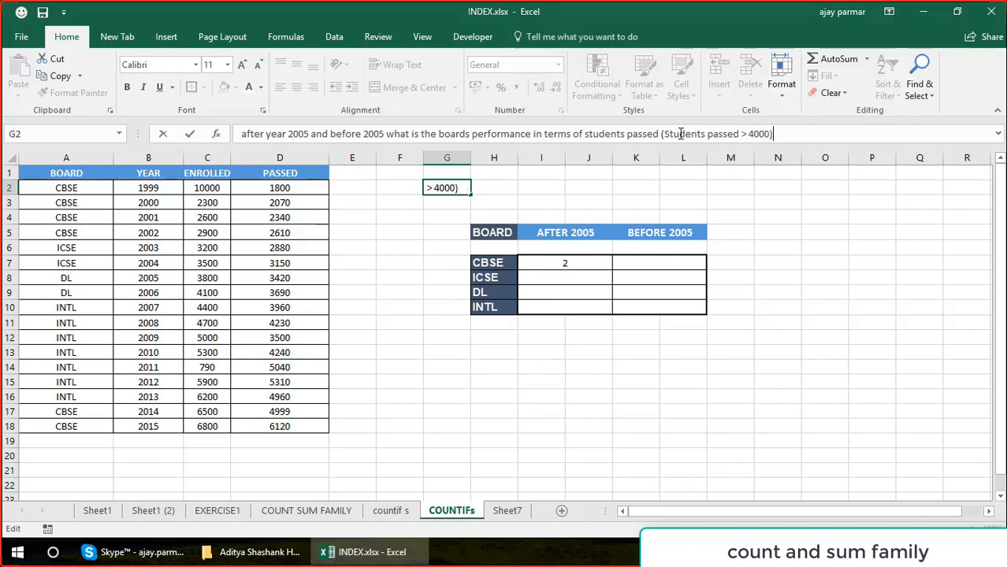
key("Return")
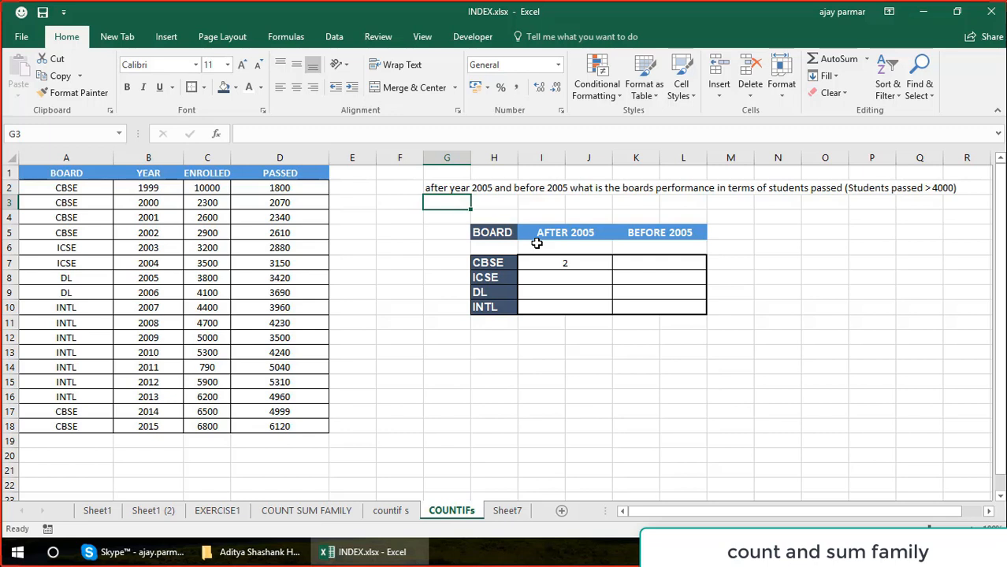
Extend the COUNTIFS formula in I7 with D2:D18 as third criteria range and ">4000" as its criterion.
left_click(568, 265)
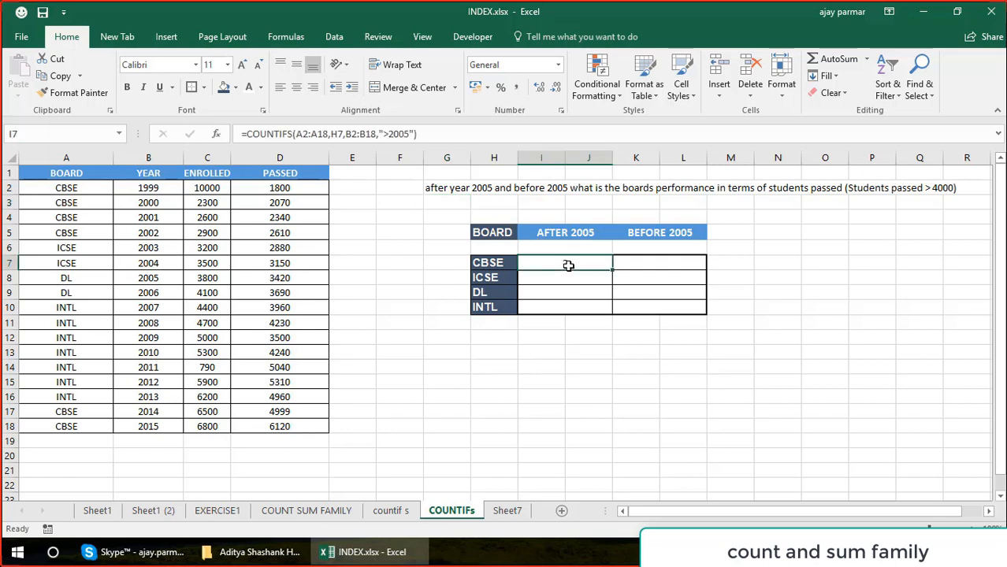
left_click(439, 136)
key("BackSpace")
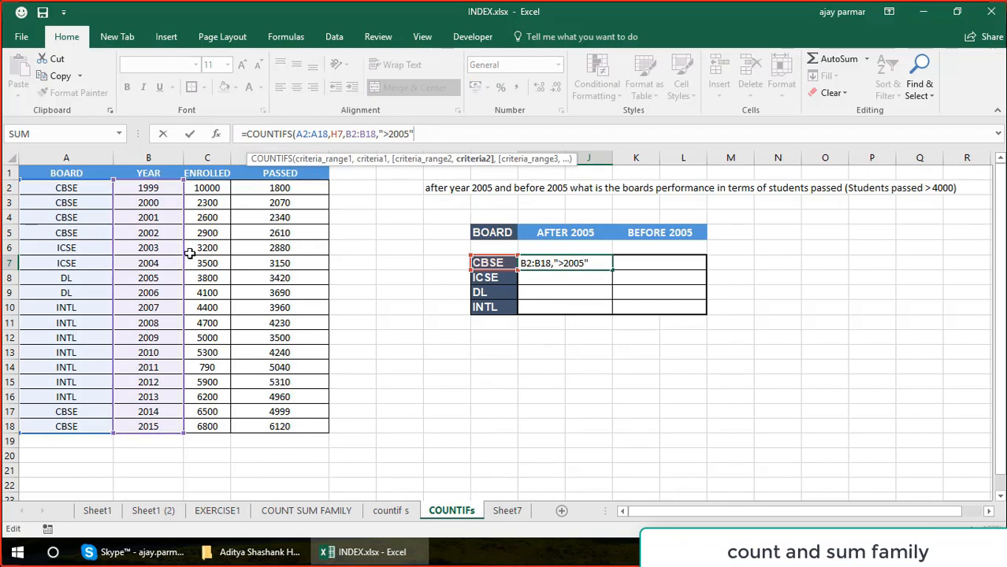
type(",")
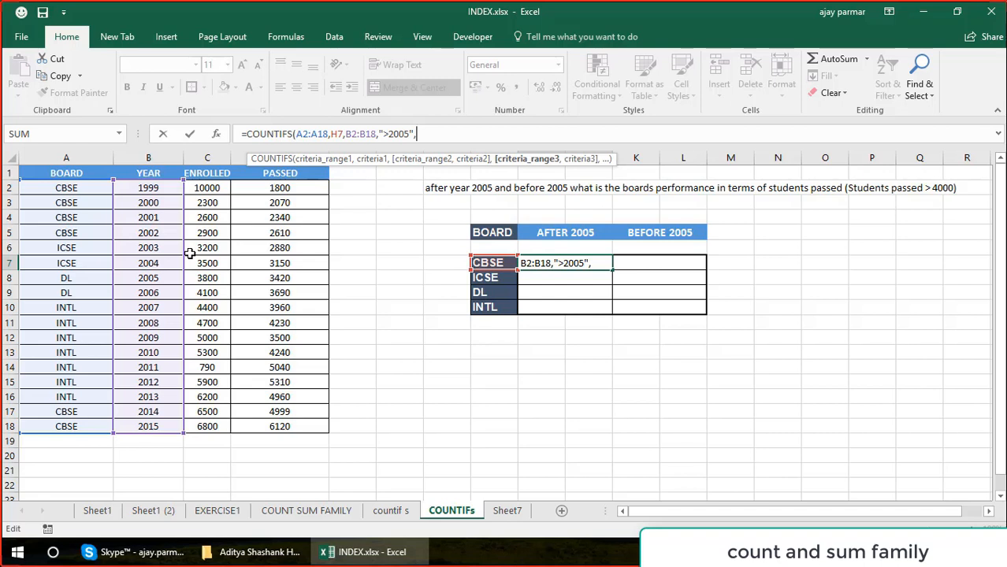
left_click(287, 190)
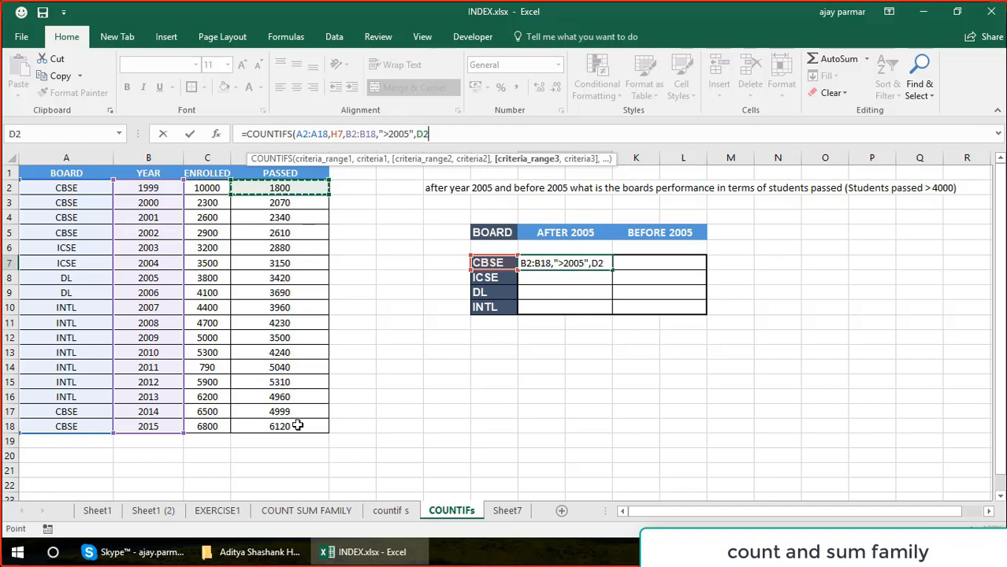
left_click_drag(297, 427, 298, 427)
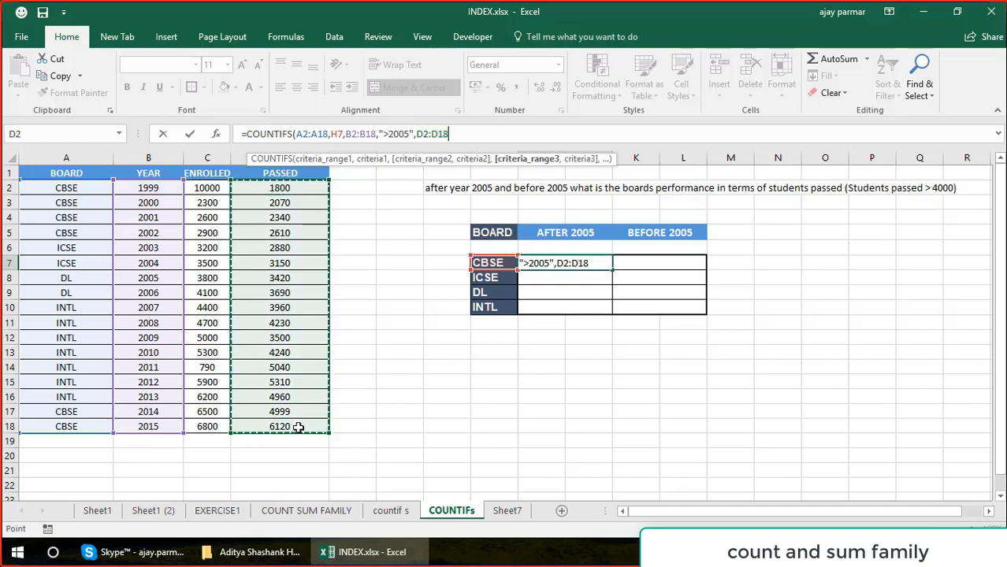
type(",")
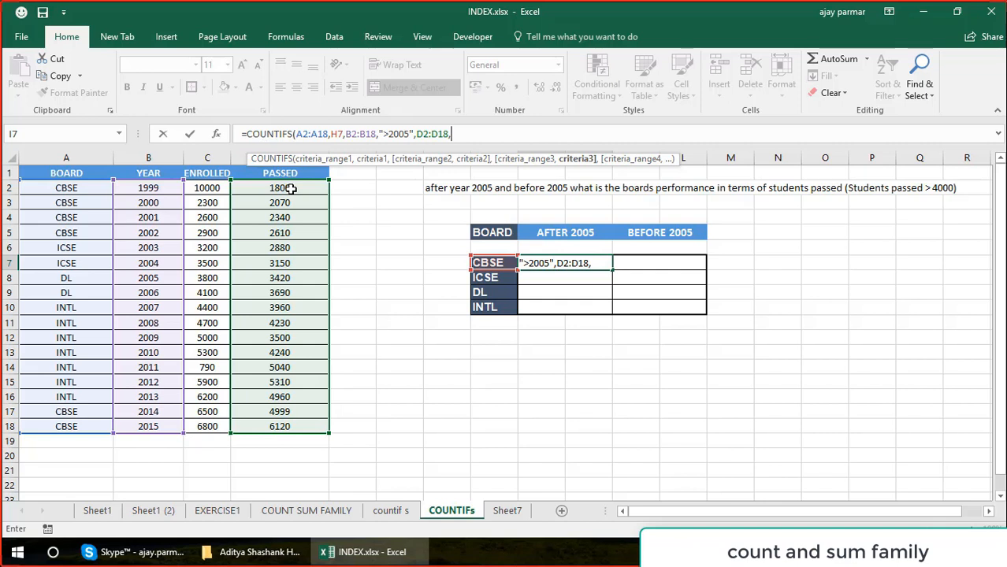
type("\">4000\")")
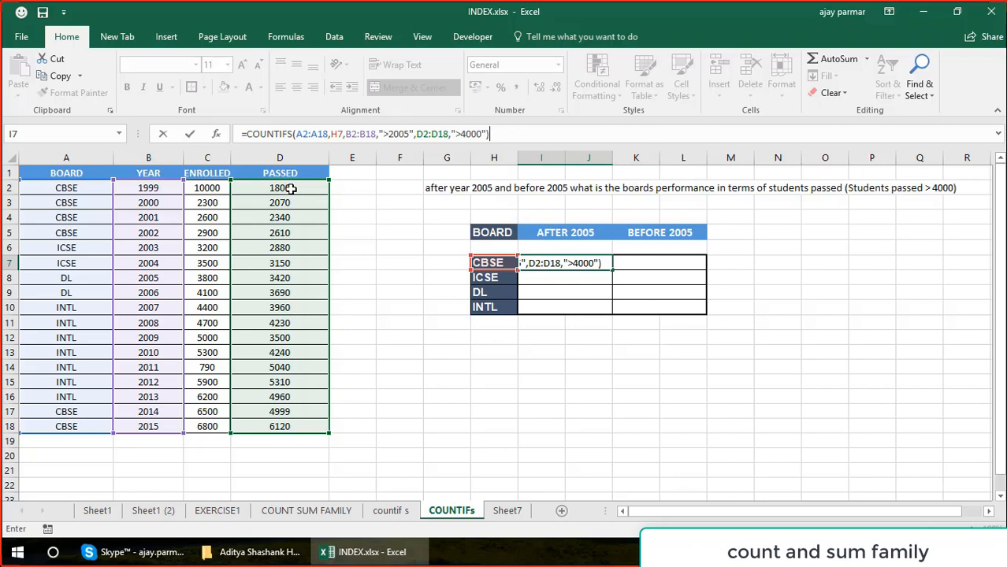
key("Return")
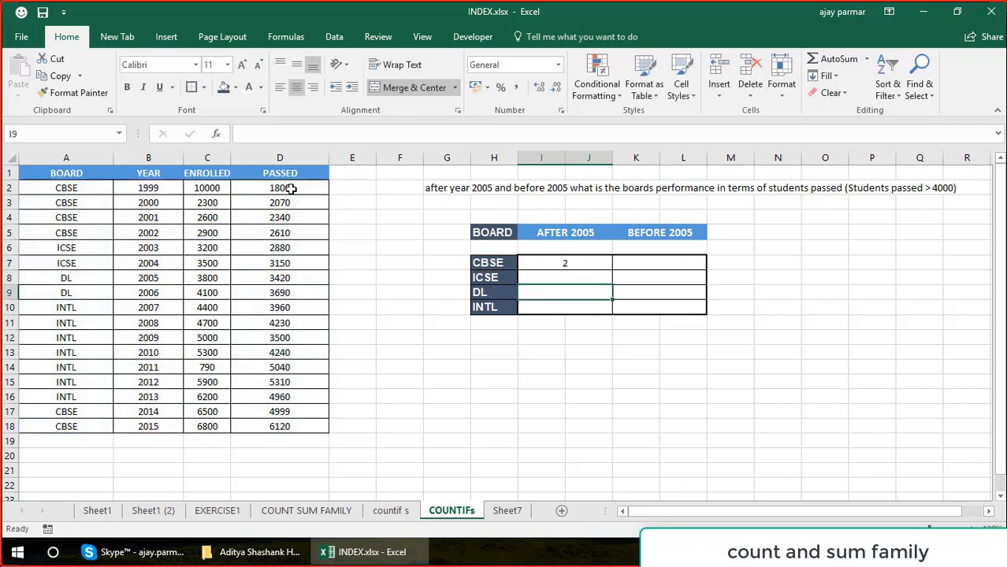
In the I7 formula, make the first range absolute as $A$2:$A$18 and the start of the second range absolute as $B$2.
key("Up")
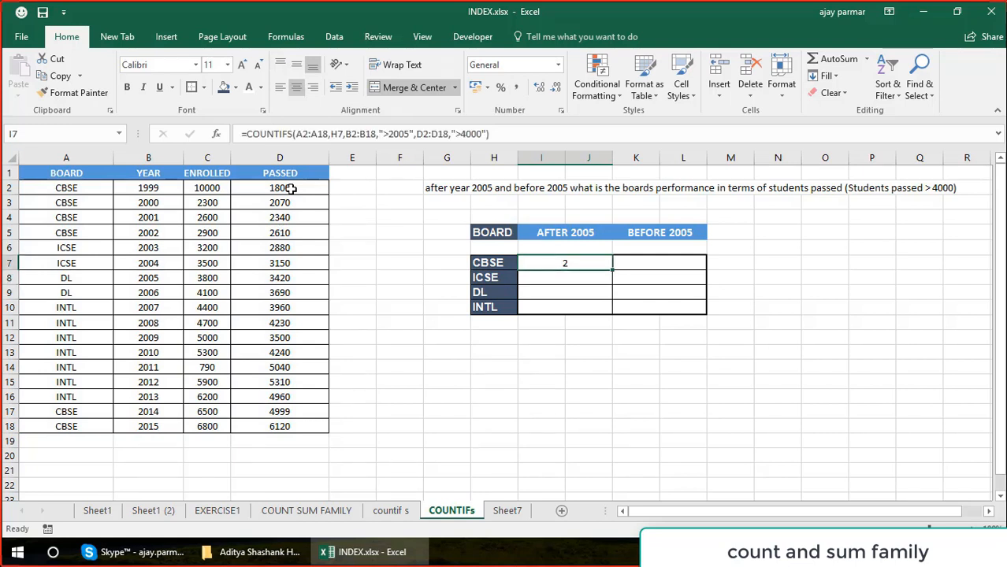
left_click(304, 135)
key("F4")
left_click(334, 135)
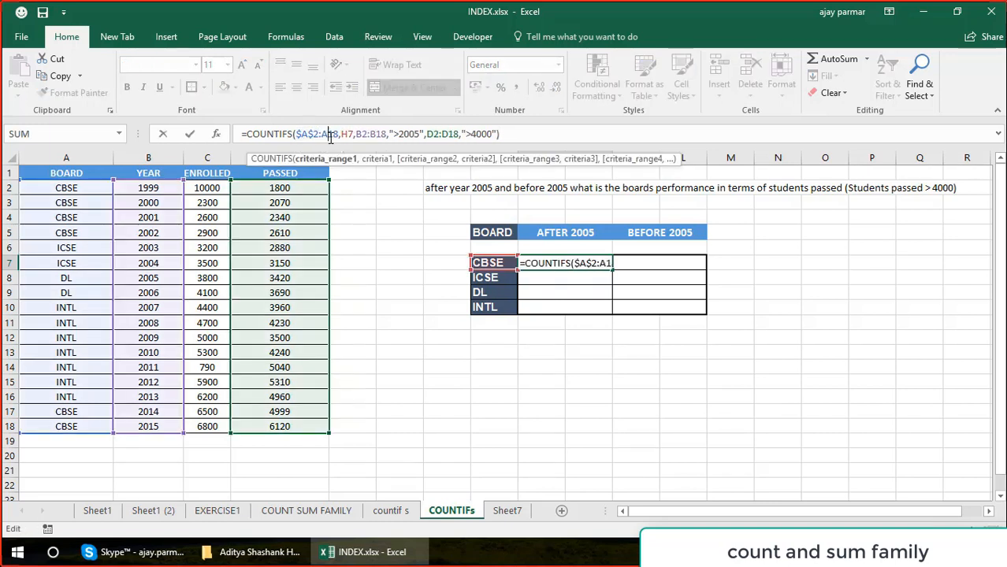
key("F4")
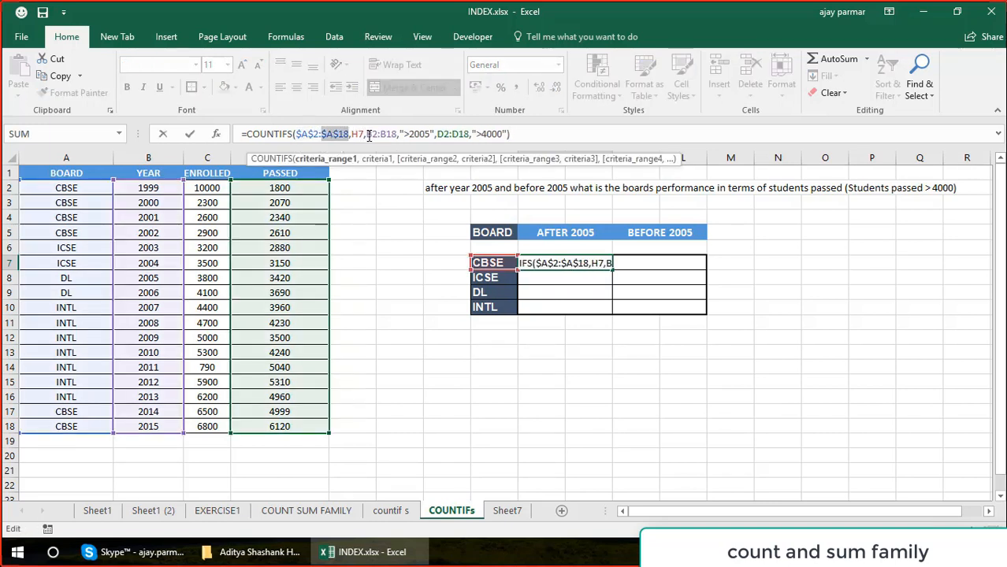
left_click(366, 135)
key("F4")
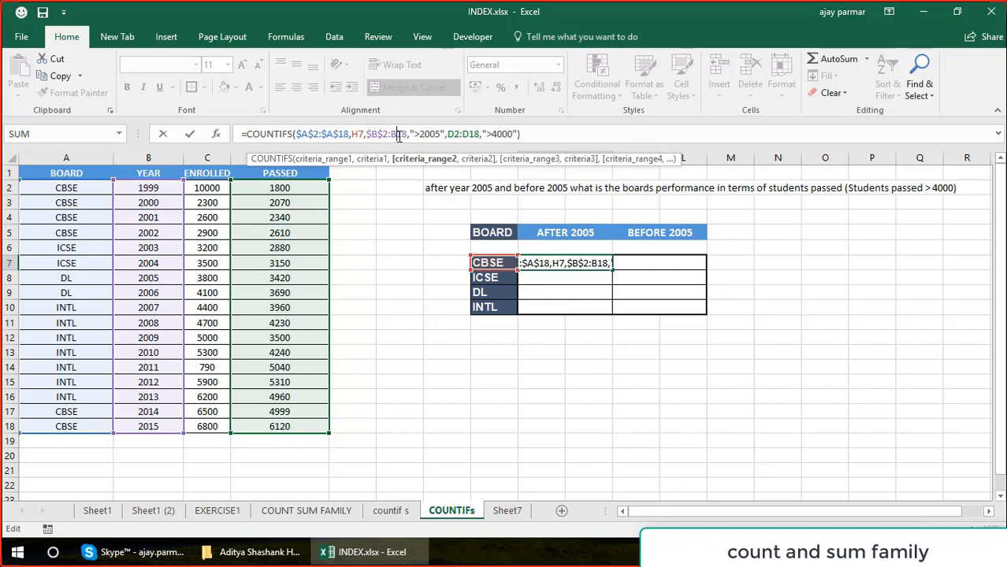
Lock the column of the board criterion as $H7 and make the third range absolute as $D$2:$D$18 in the I7 formula.
left_click(358, 134)
key("F4")
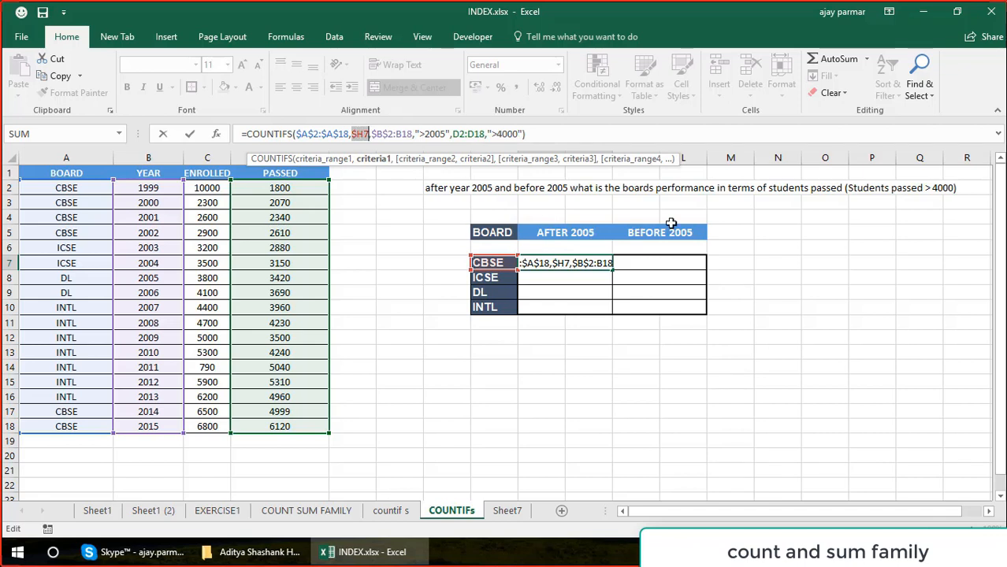
left_click(464, 134)
key("F4")
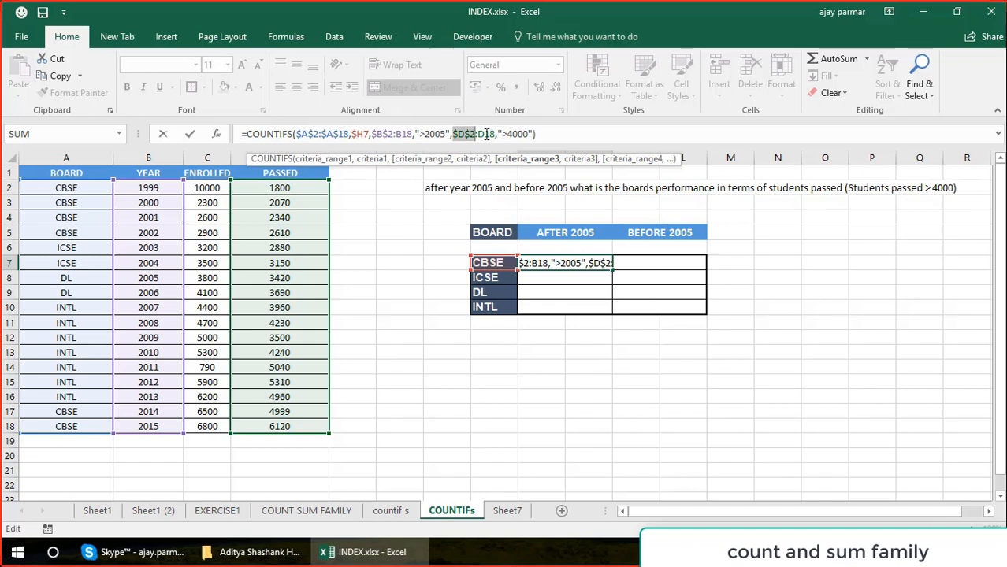
left_click(485, 134)
key("F4")
key("ctrl+Return")
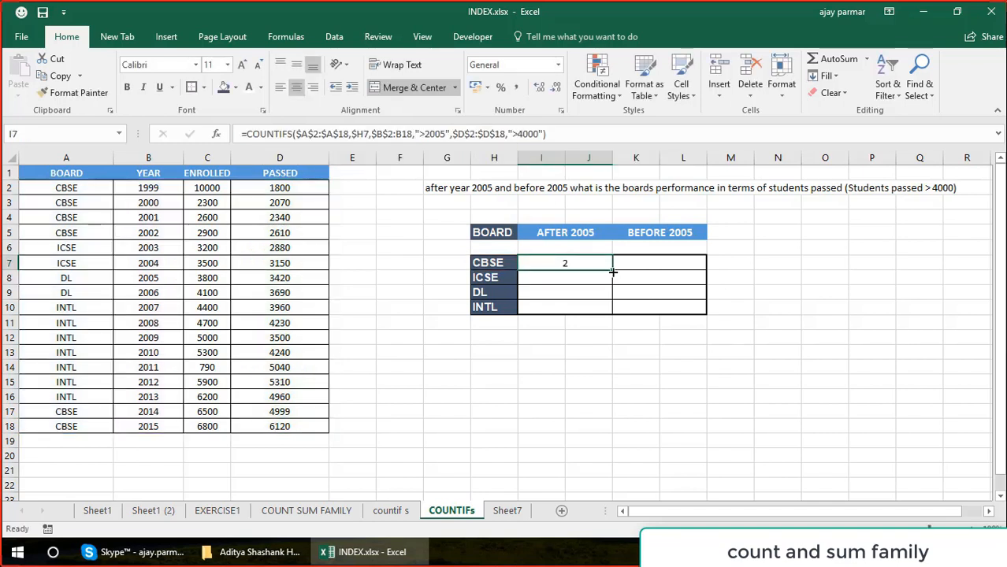
Fill the I7 formula down to I10 for ICSE, DL and INTL, and check the references in the copied formulas.
left_click_drag(612, 270, 609, 316)
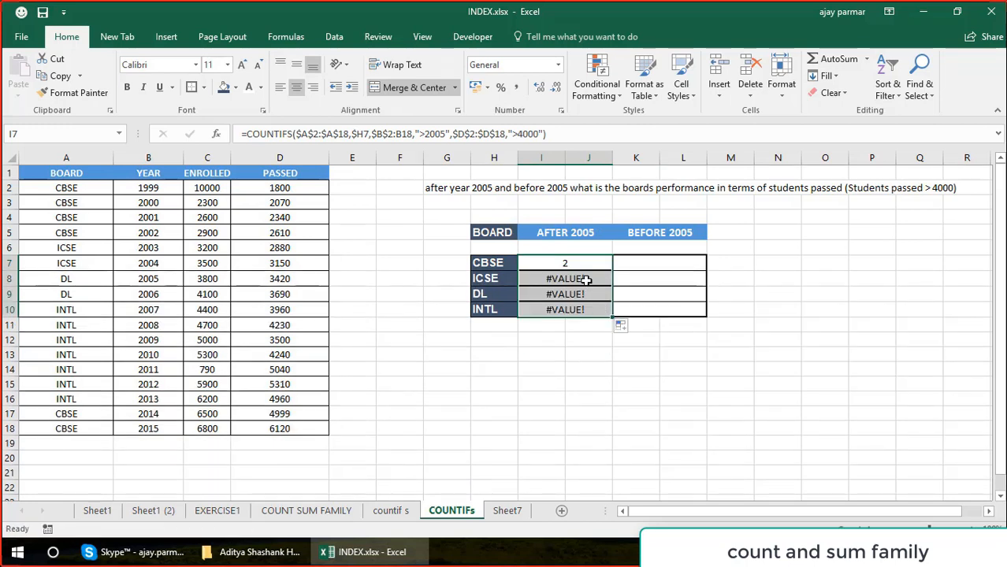
left_click(585, 281)
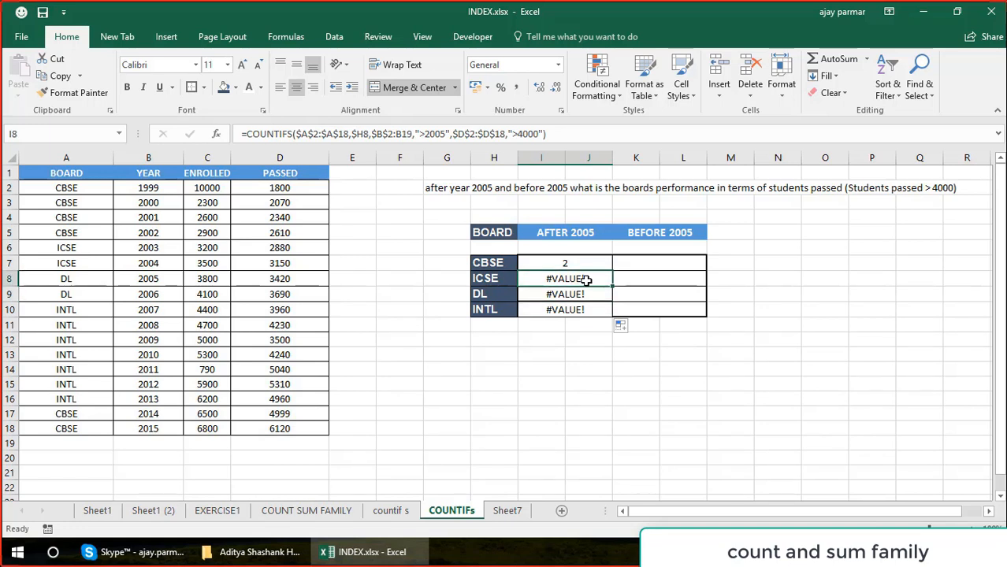
left_click(568, 295)
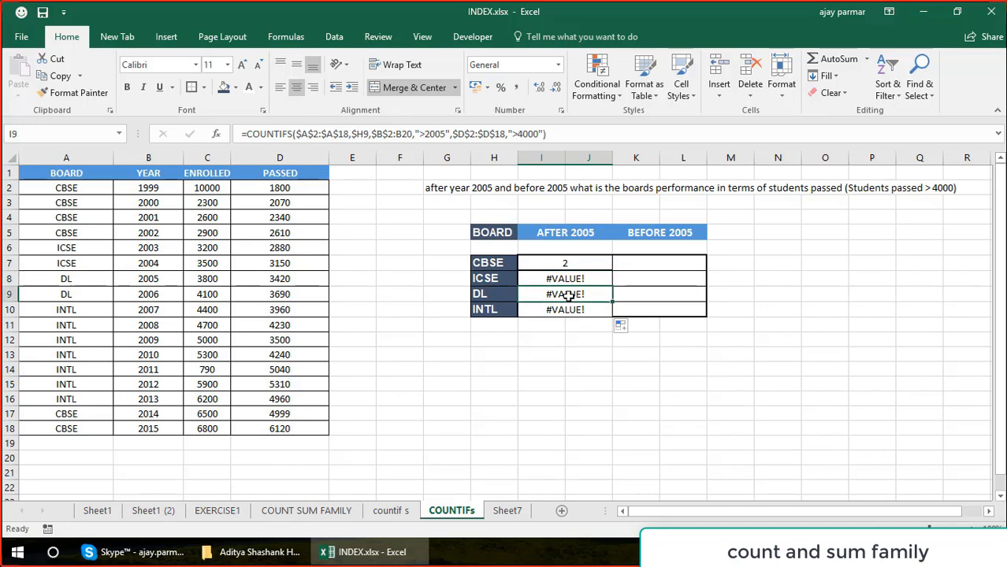
key("Up")
key("Up")
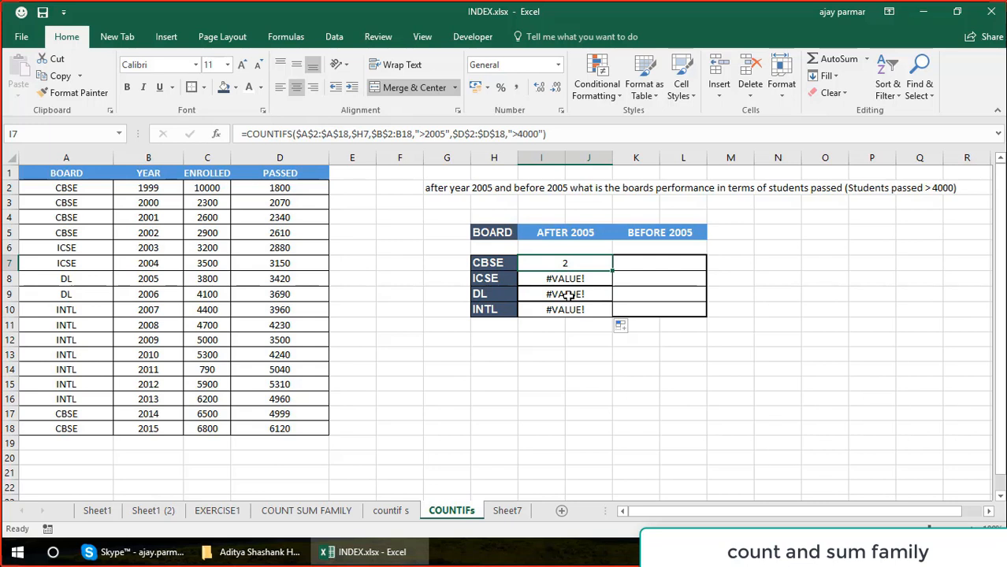
Inspect the range references of the COUNTIFS formulas in I7 and I8 to find which range is not fully locked.
key("F2")
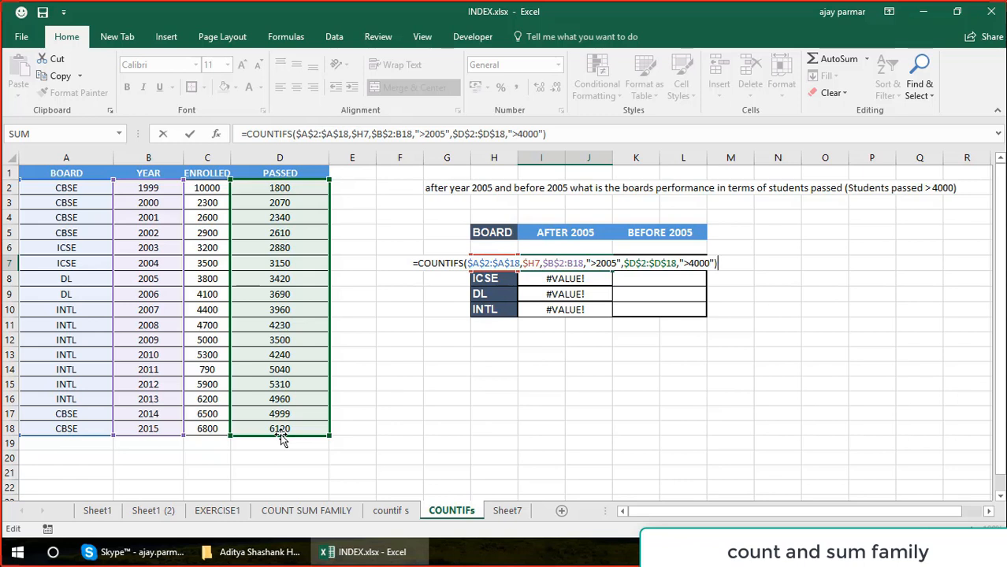
key("ctrl+Return")
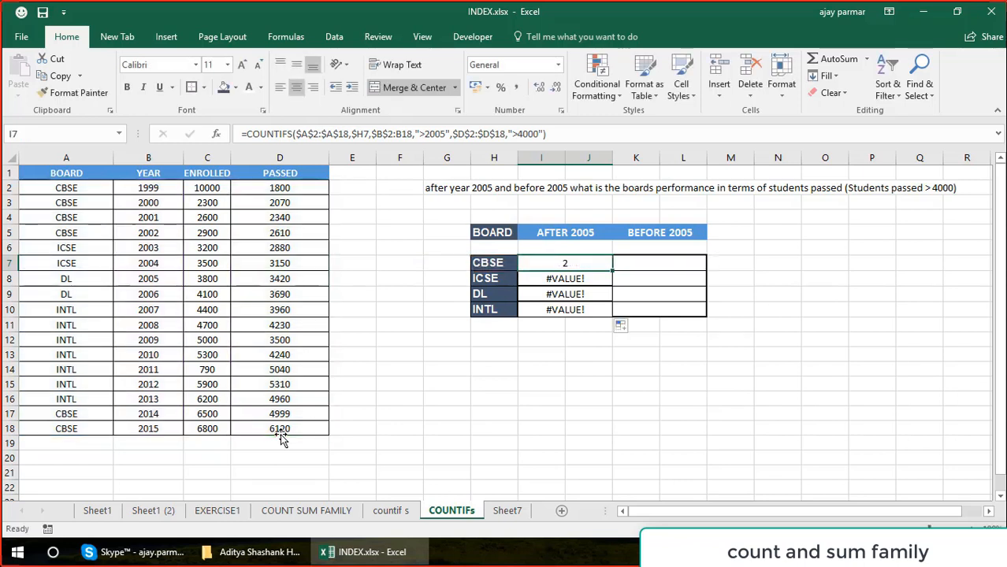
key("Down")
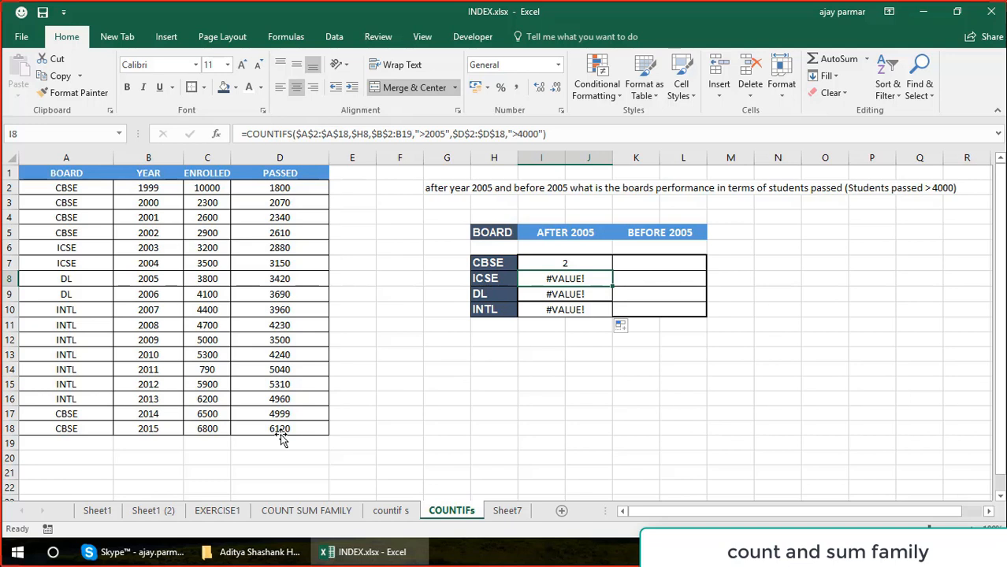
key("F2")
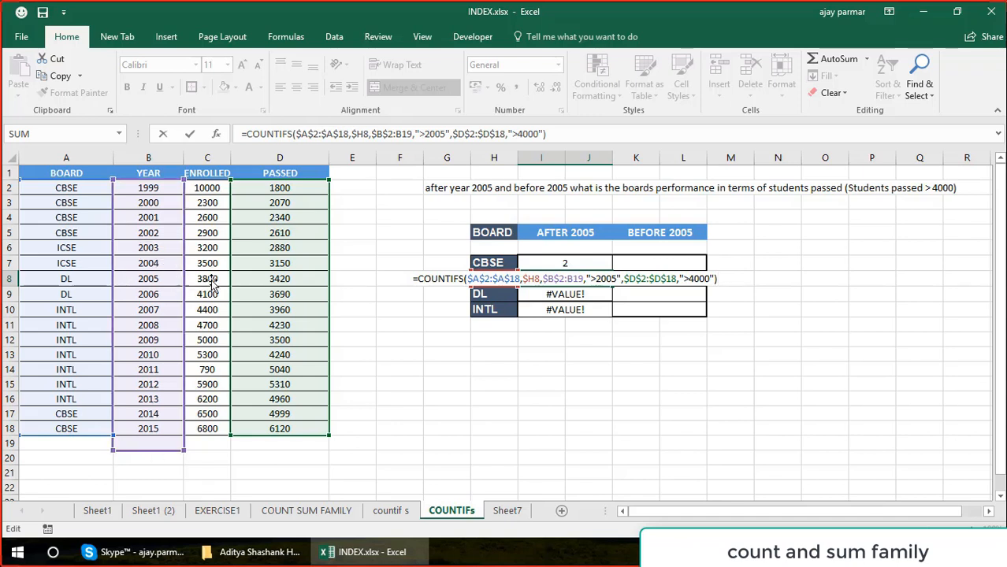
key("ctrl+Return")
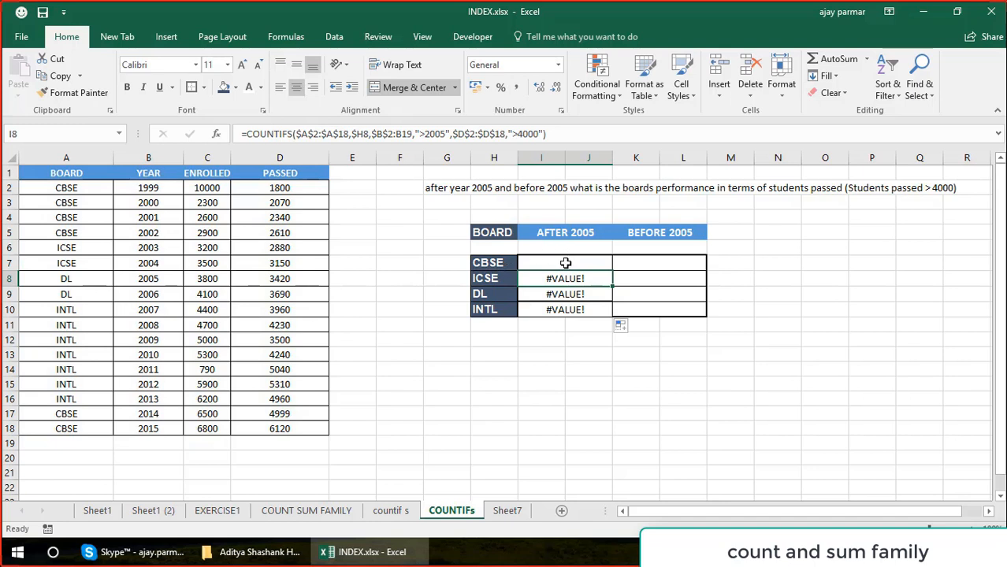
In the I7 formula, make the end of the year range absolute so it reads $B$2:$B$18.
left_click(566, 262)
key("F2")
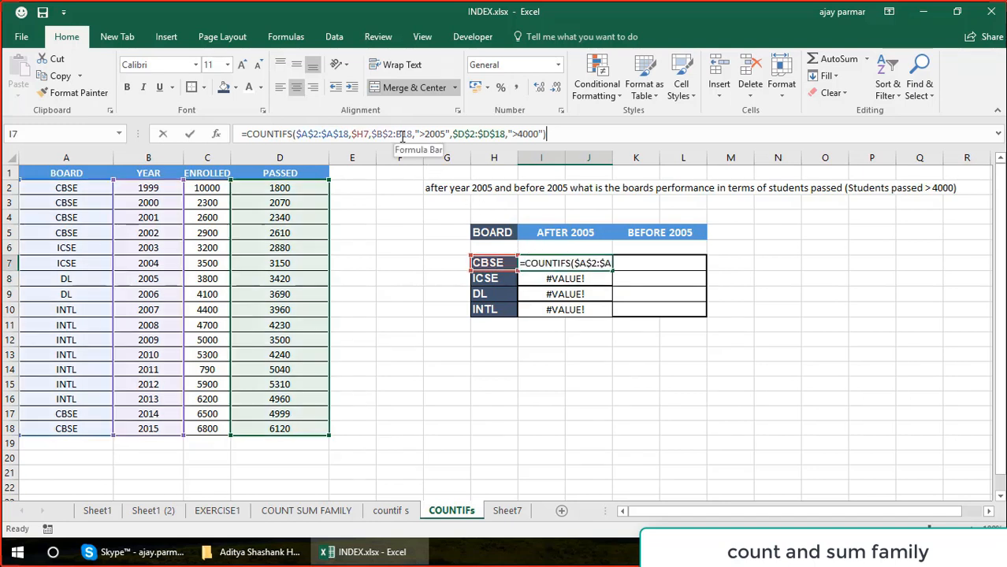
left_click(402, 136)
double_click(406, 134)
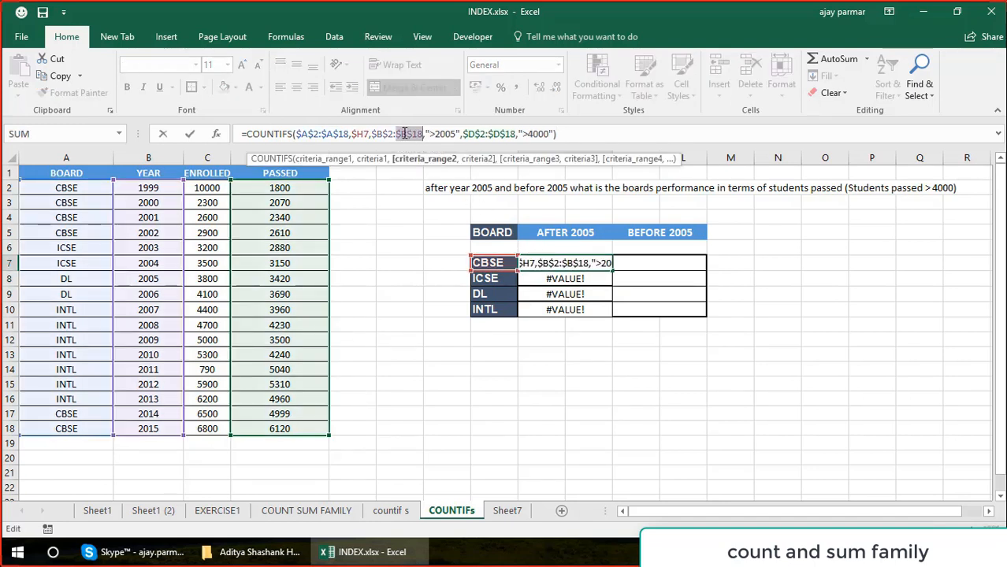
key("Return")
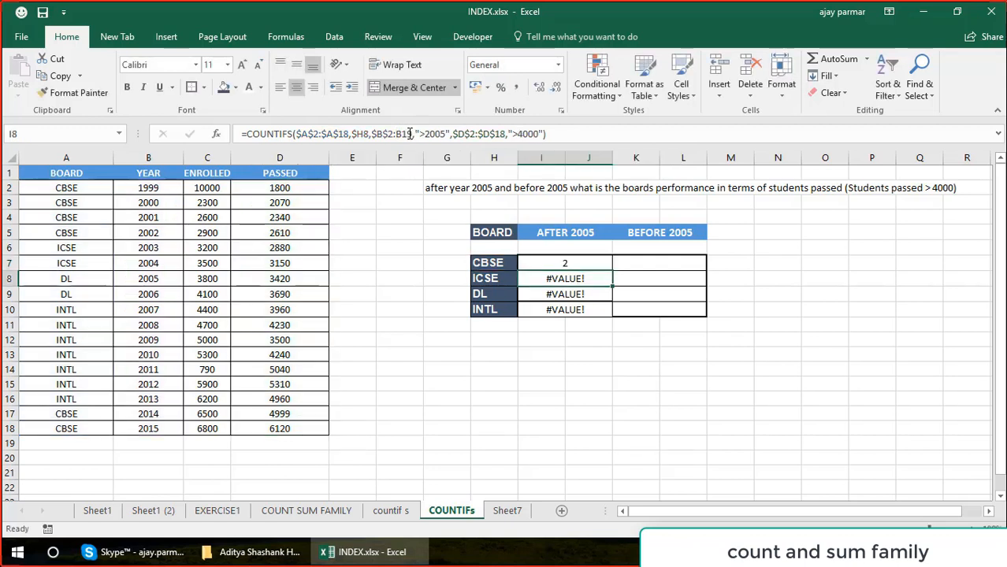
Fill the corrected I7 formula down to I10 for ICSE, DL and INTL.
key("Up")
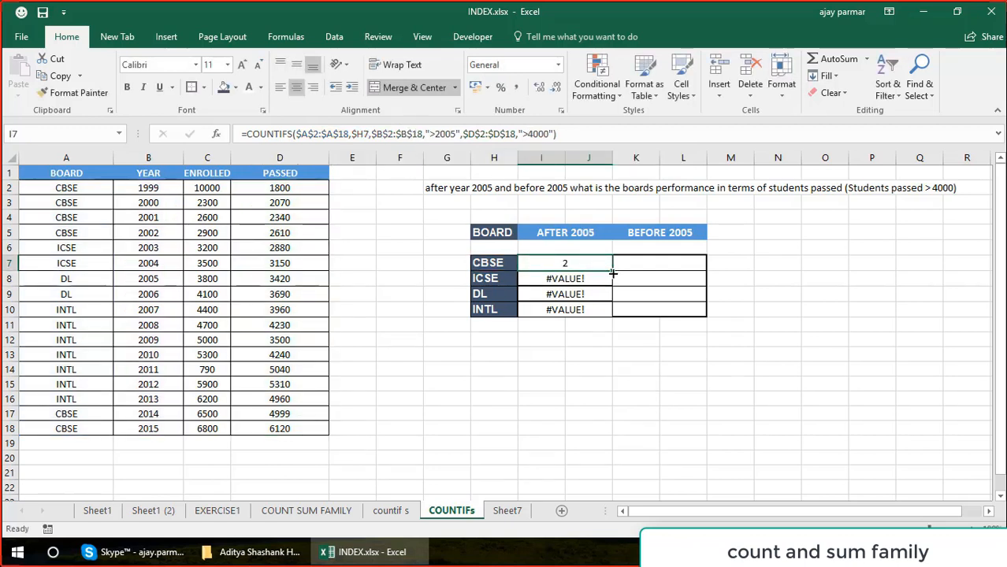
left_click_drag(613, 273, 609, 324)
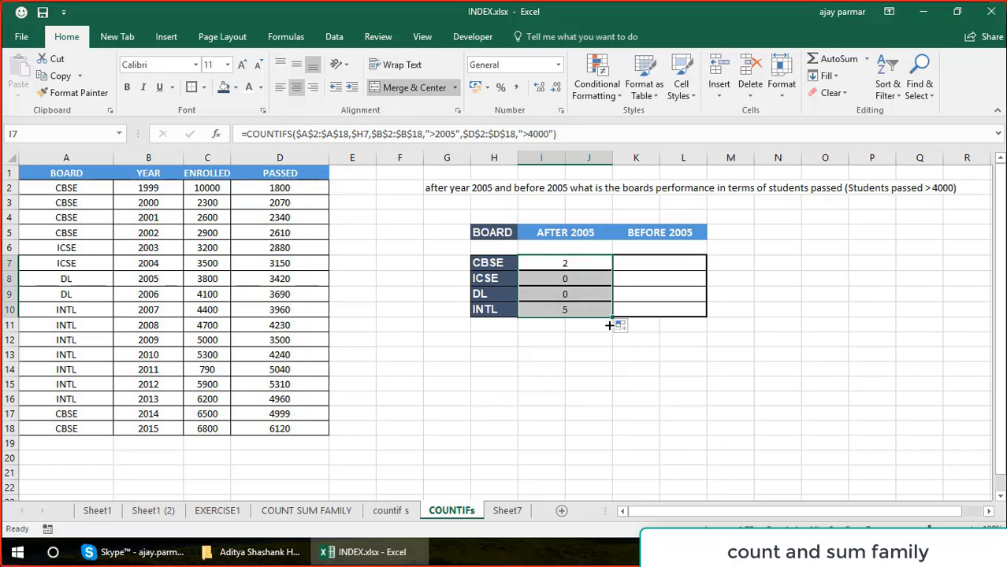
left_click(576, 310)
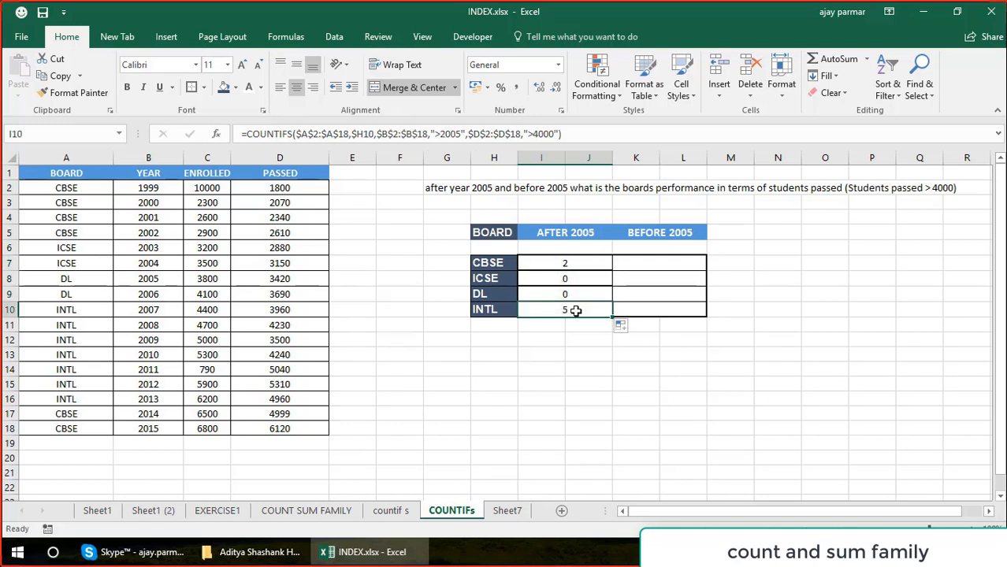
Review the AFTER 2005 counts in I7:I10 against the board names in H7:H10.
key("Left")
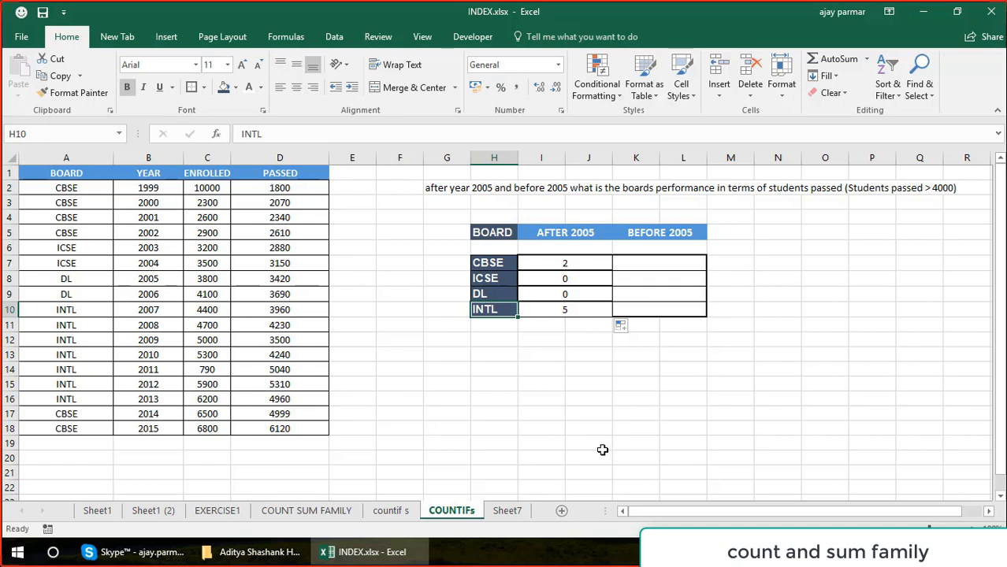
key("Left")
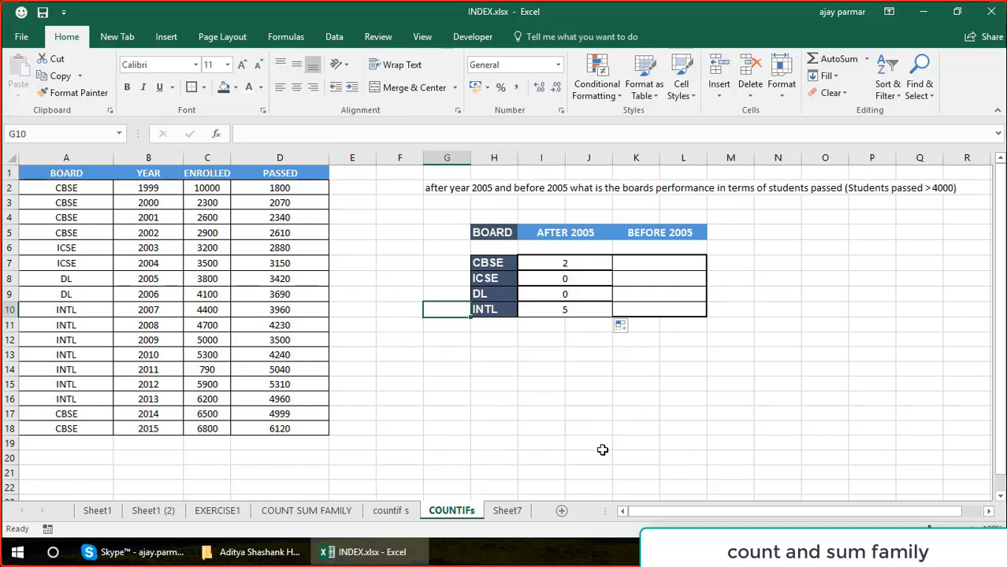
key("Right")
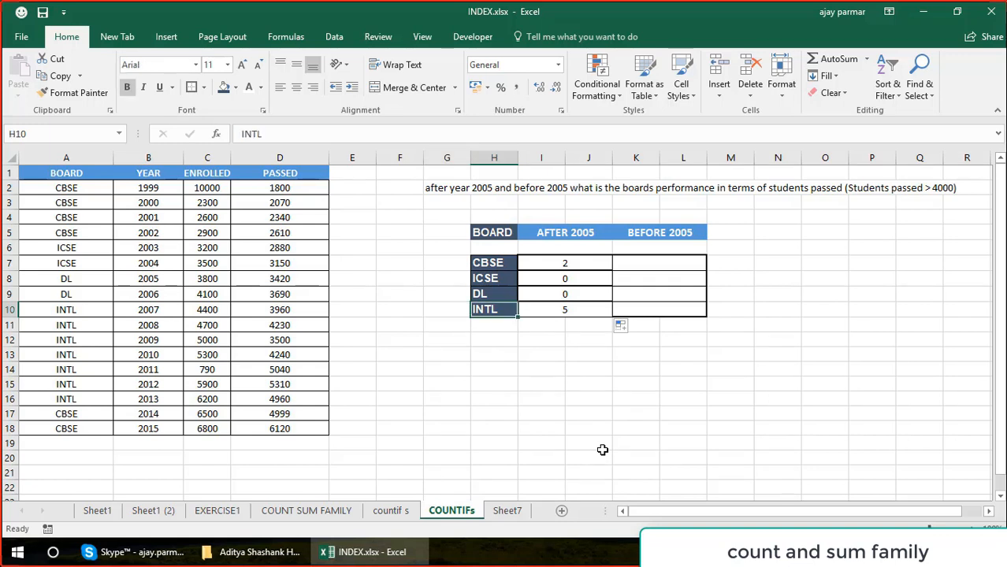
key("Up")
key("Up")
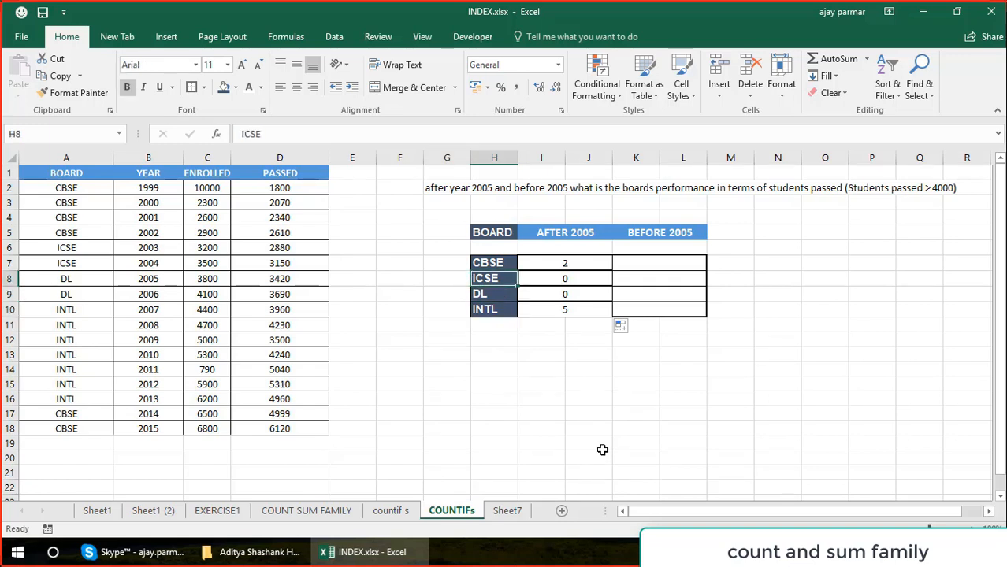
key("Right")
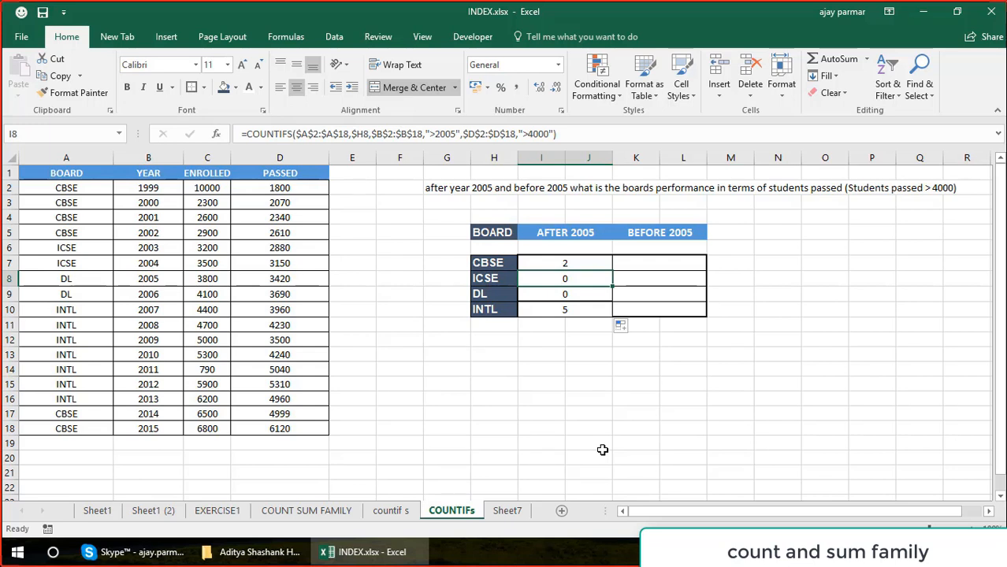
key("Left")
key("Right")
key("Down")
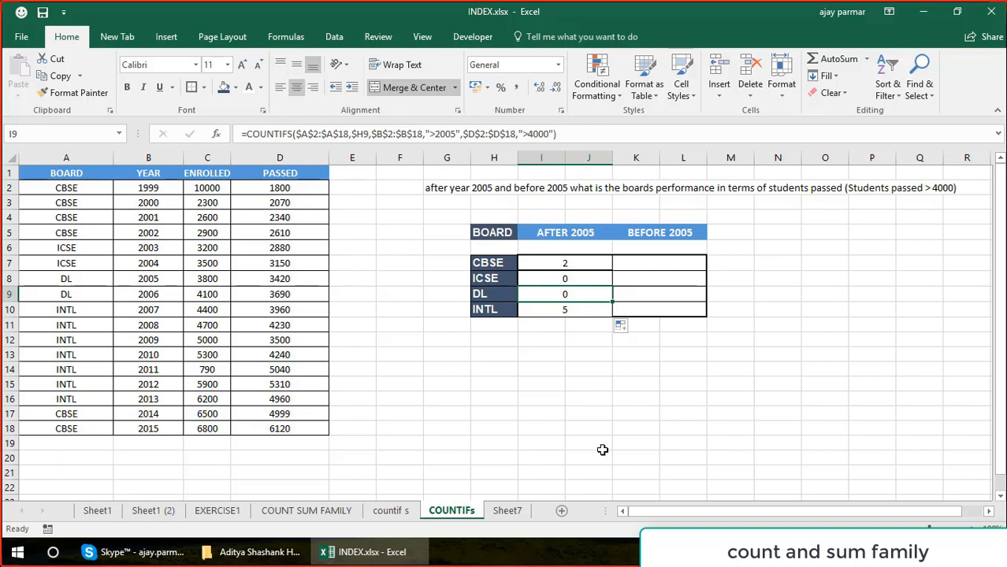
key("Left")
key("Up")
key("Up")
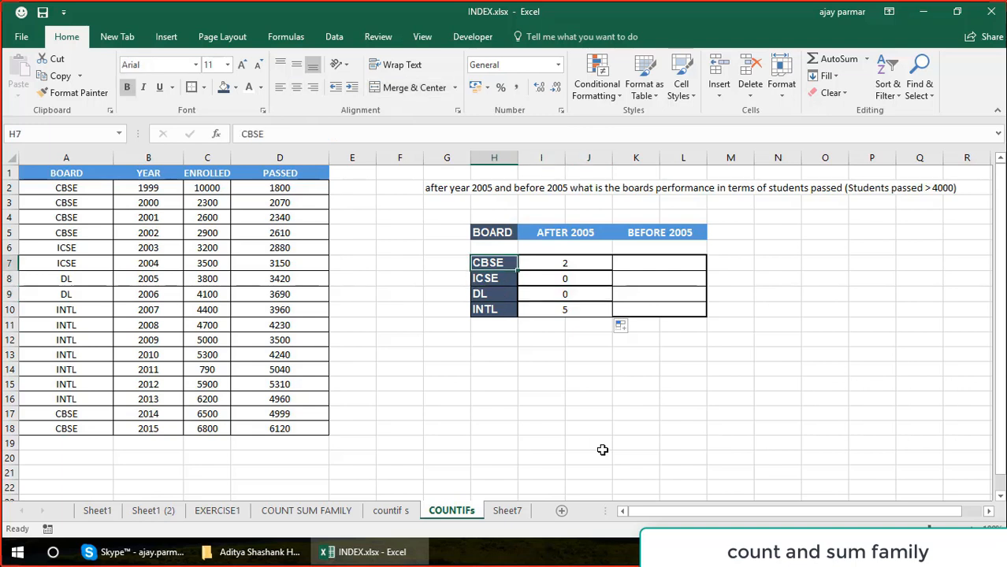
key("Right")
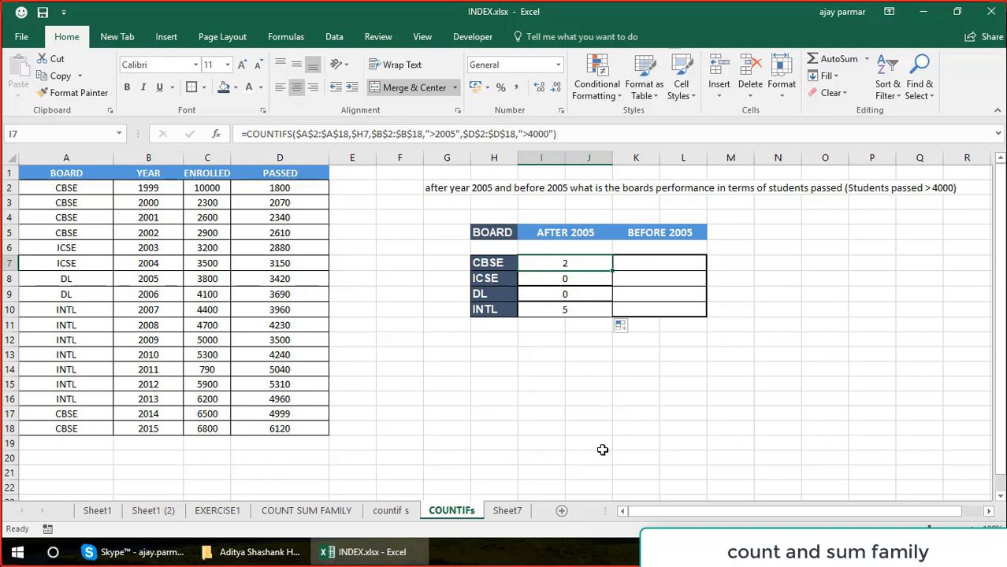
key("Left")
key("Down")
key("Down")
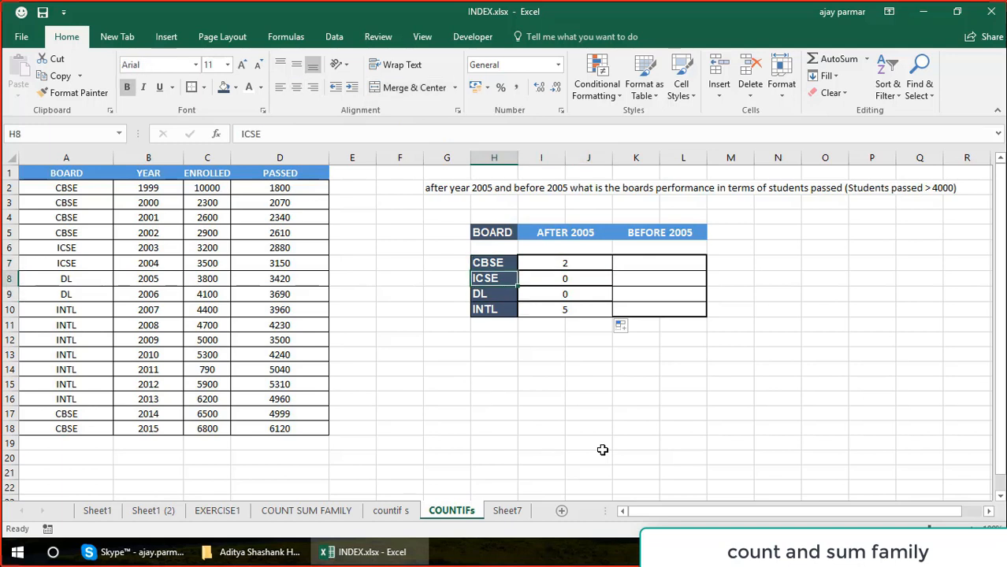
key("Up")
key("Up")
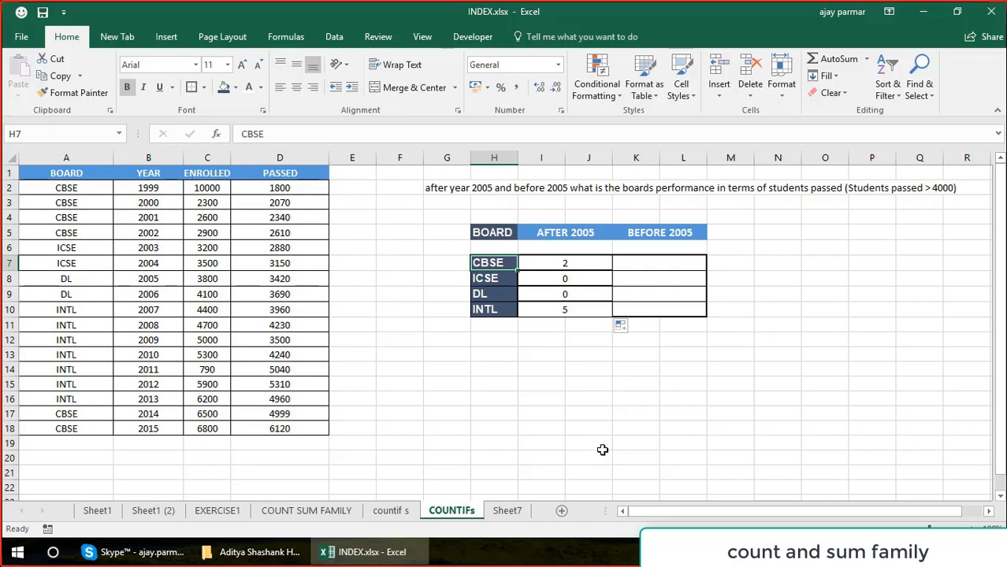
key("Down")
key("Down")
key("Down")
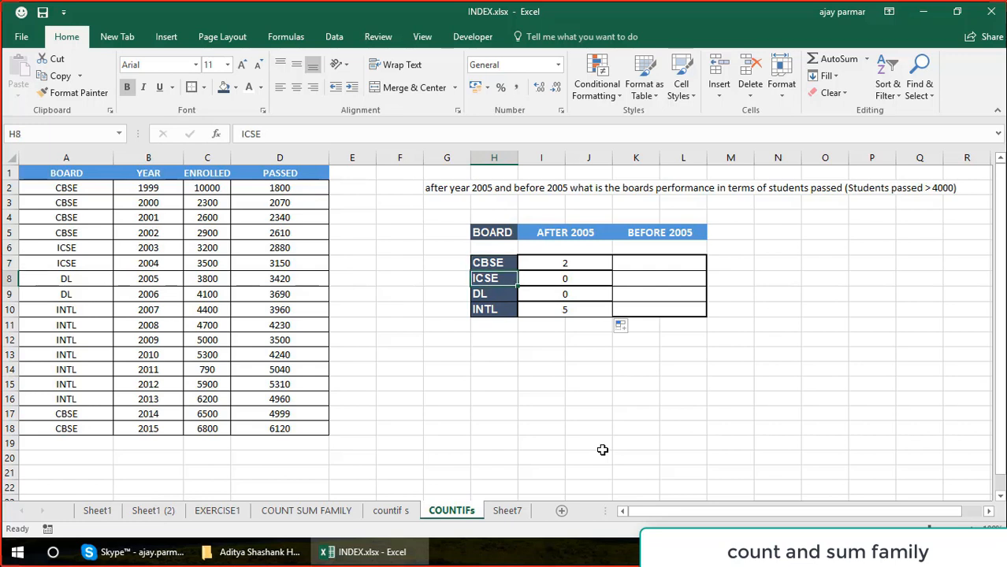
key("Right")
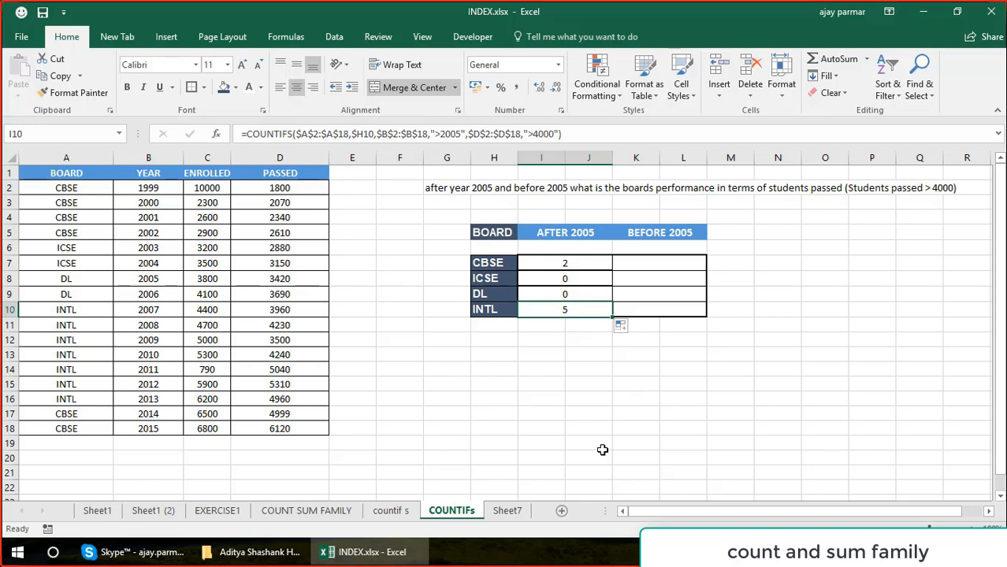
Copy the CBSE COUNTIFS formula from I7 into K7 under BEFORE 2005.
key("Up")
key("Up")
key("Up")
key("Up")
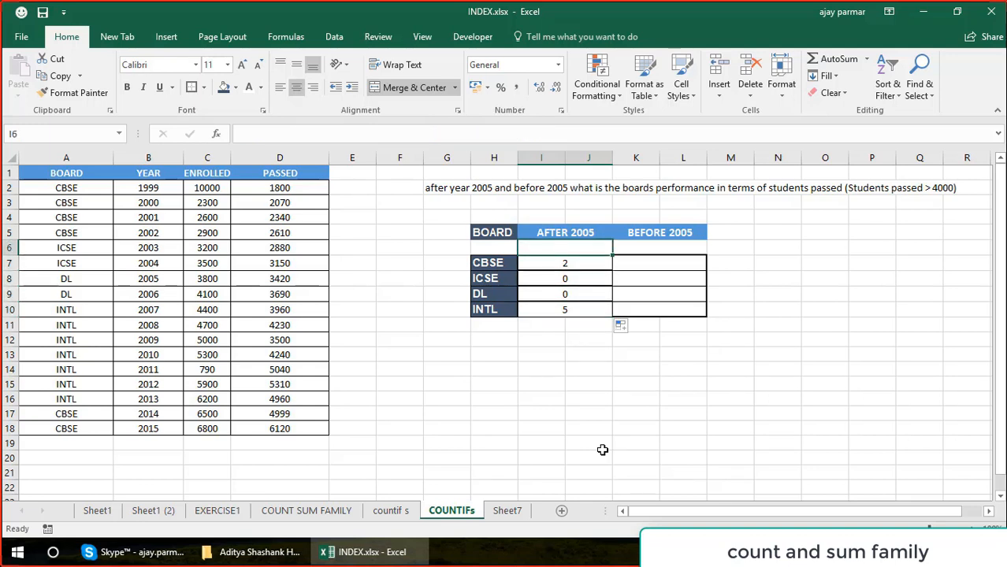
key("Down")
key("Right")
key("Left")
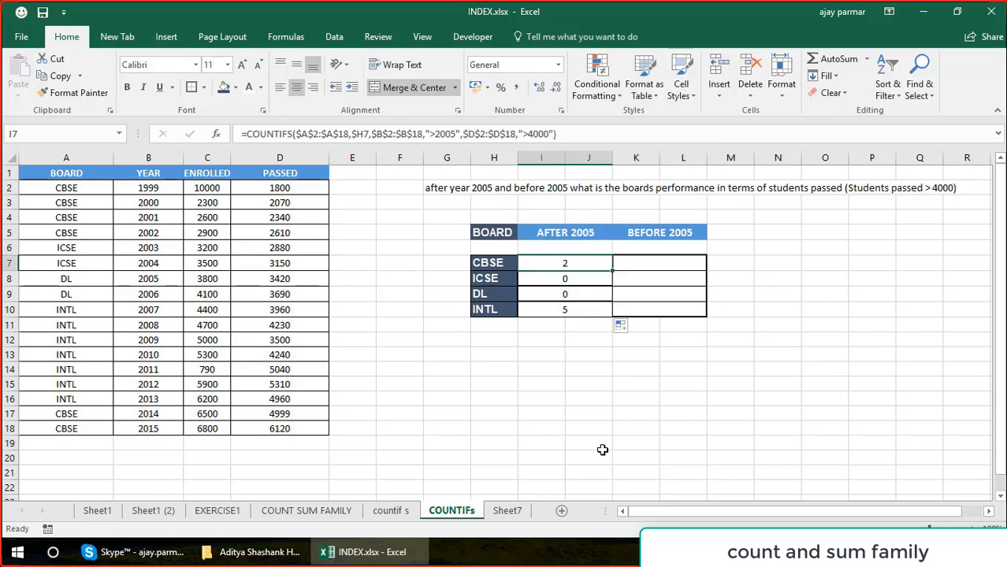
key("ctrl+c")
key("Right")
key("ctrl+v")
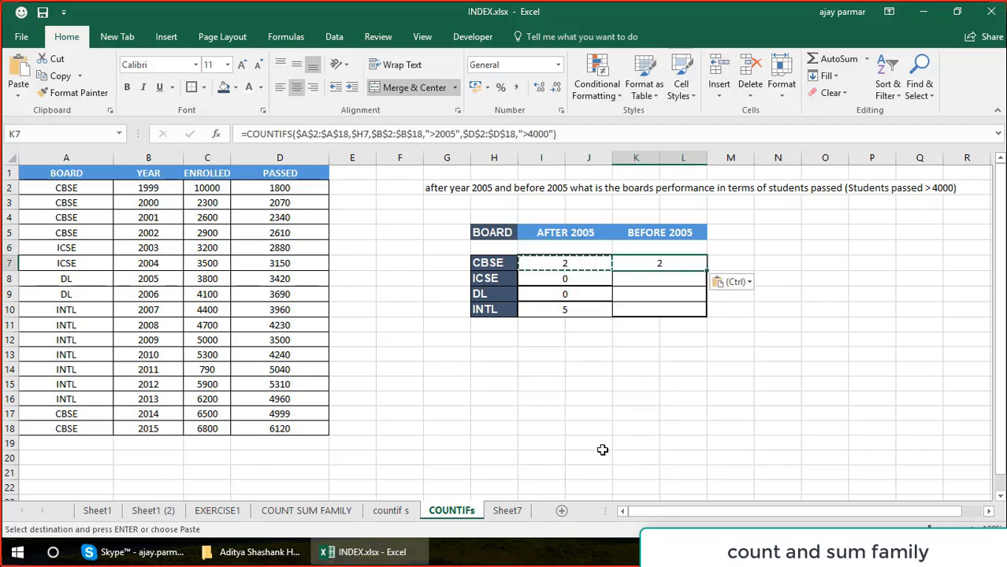
Change the year criterion in the K7 formula to "<2005".
key("F2")
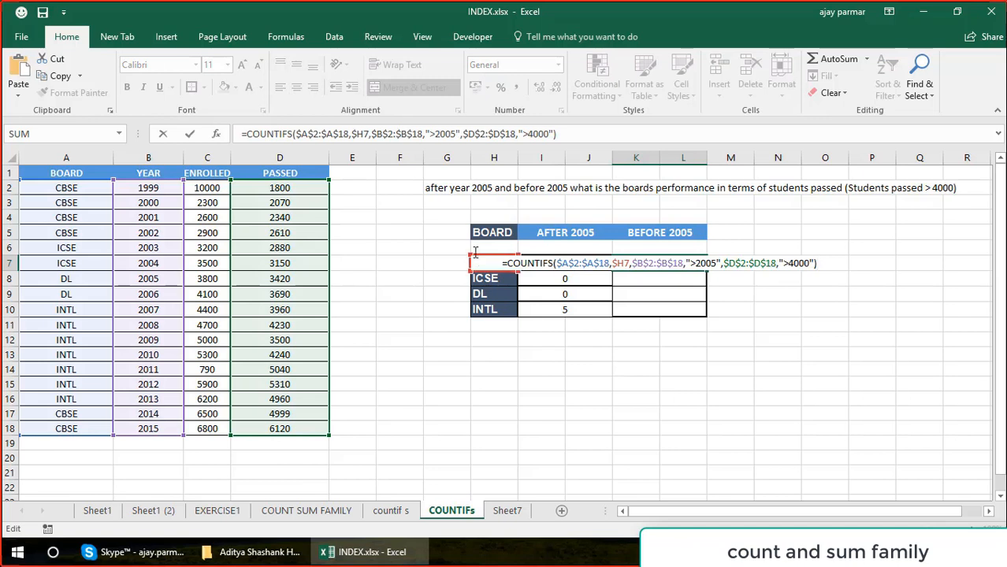
left_click(434, 134)
key("BackSpace")
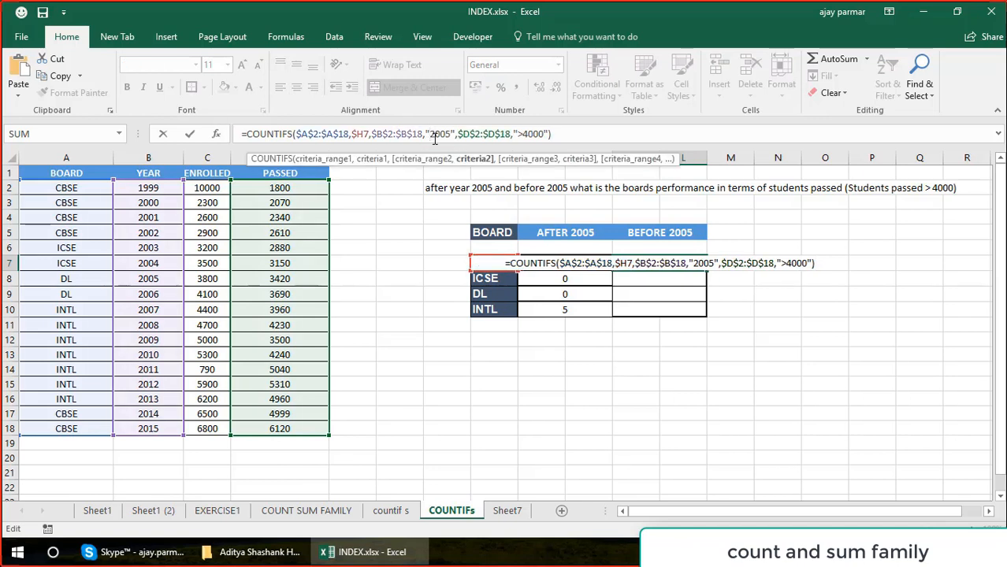
type("<")
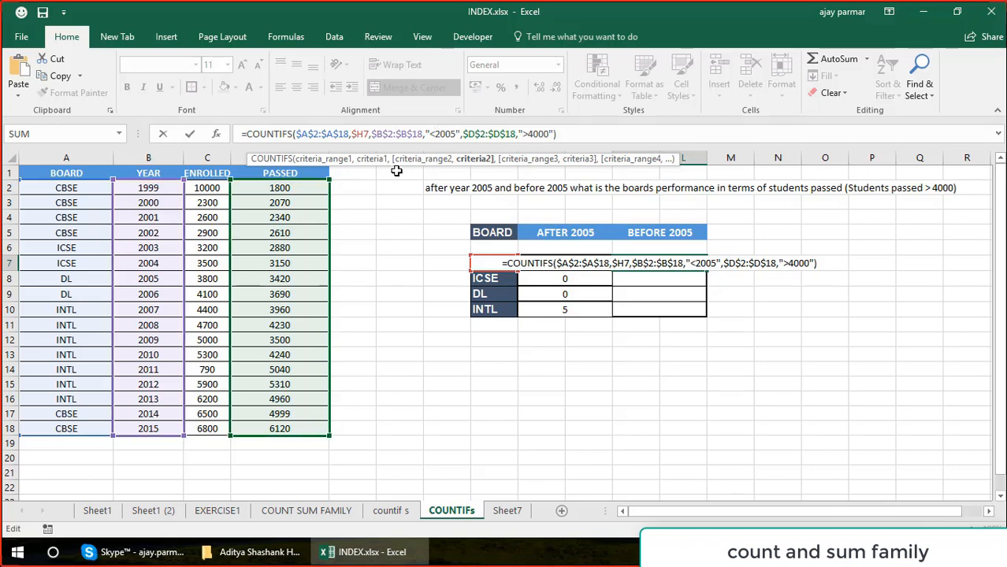
key("ctrl+Return")
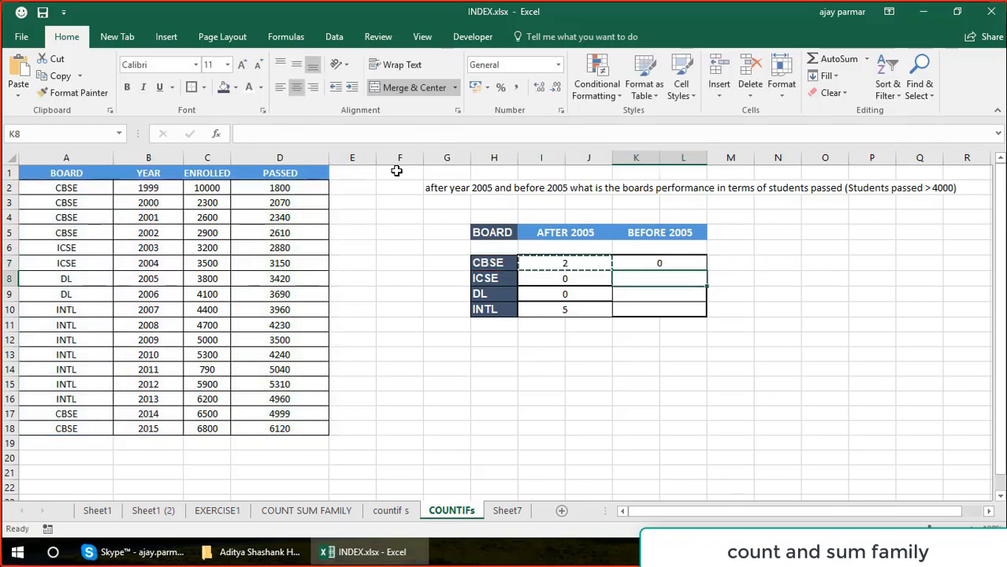
Fill the K7 formula down to K10 for ICSE, DL and INTL.
left_click(705, 277)
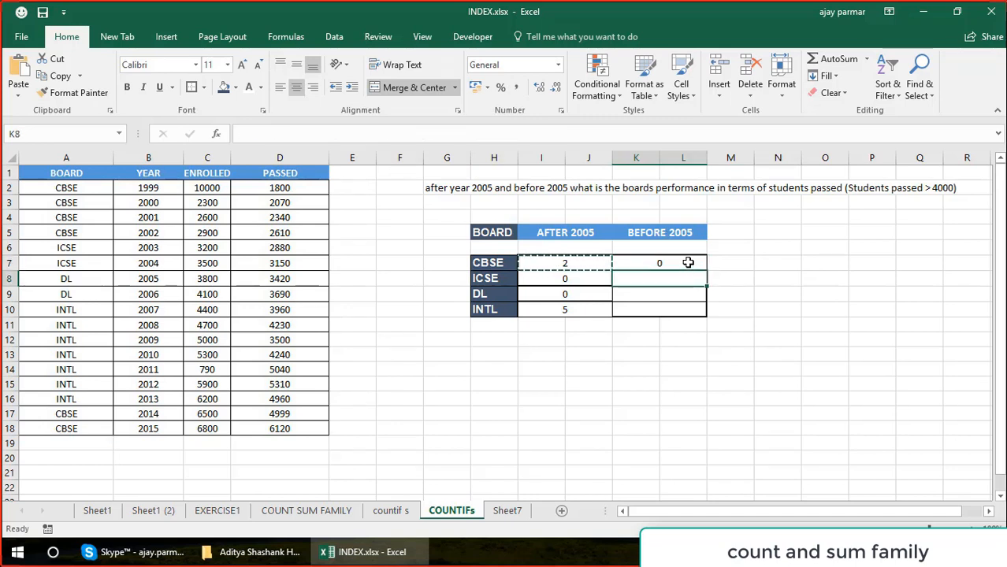
left_click(689, 263)
left_click_drag(707, 271, 704, 317)
Review the BEFORE 2005 counts and the copied formulas in K7:K10 for each board.
key("Down")
key("Down")
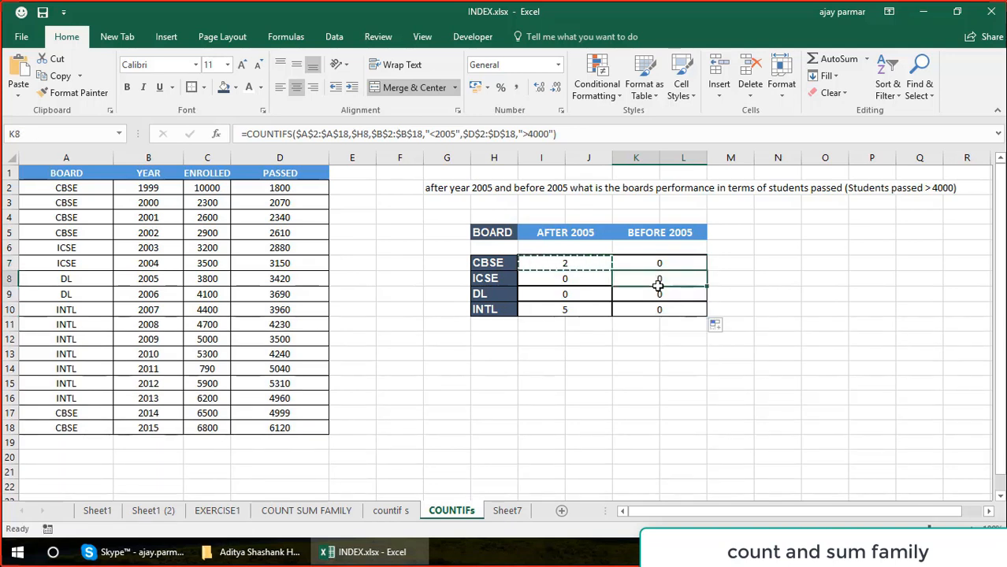
key("Up")
key("Up")
key("Up")
key("Down")
key("Down")
key("Down")
key("Down")
key("Down")
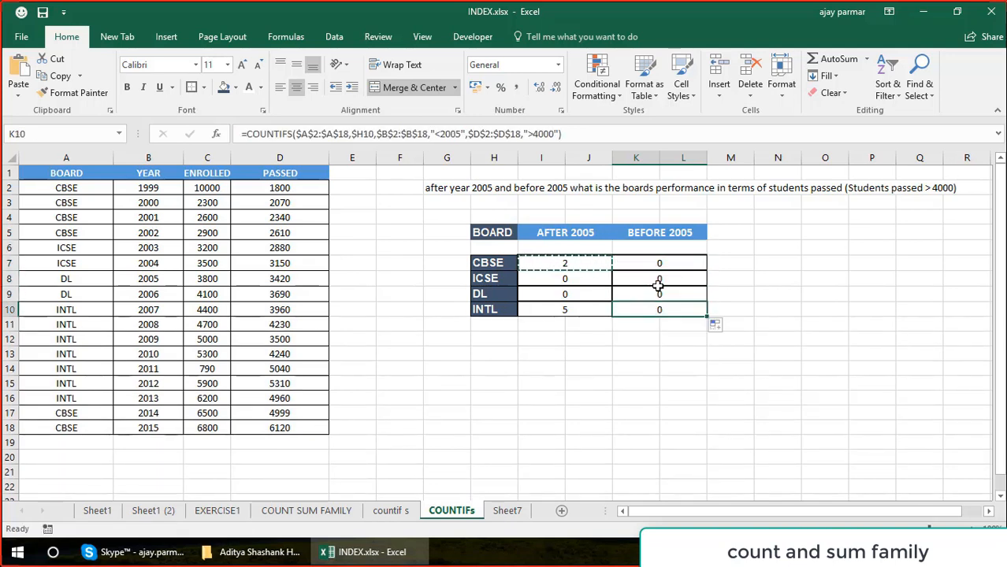
key("Up")
key("Up")
key("Up")
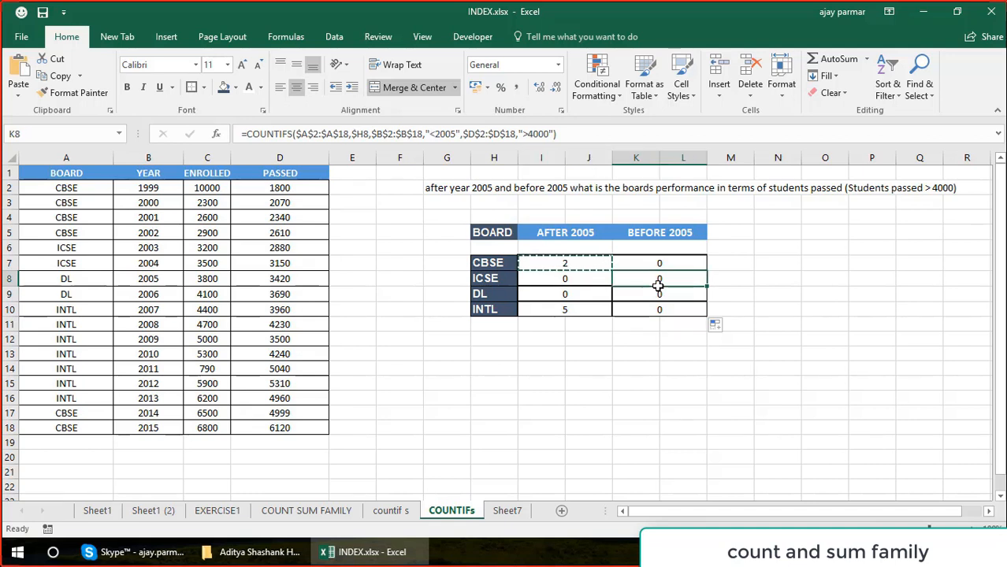
key("Up")
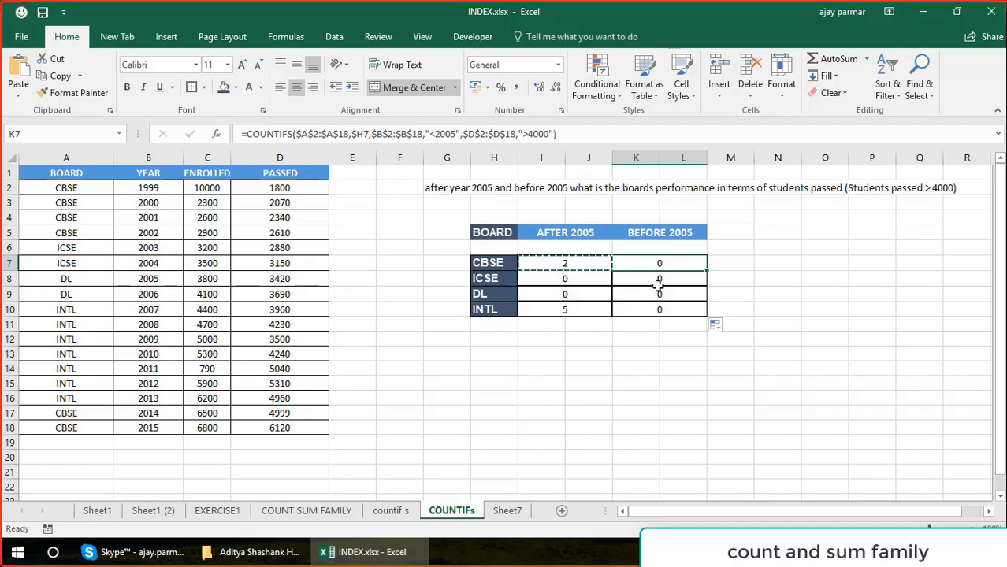
Review the AFTER 2005 counts and their COUNTIFS formulas for the boards in I7:I10.
key("Escape")
key("Left")
key("Left")
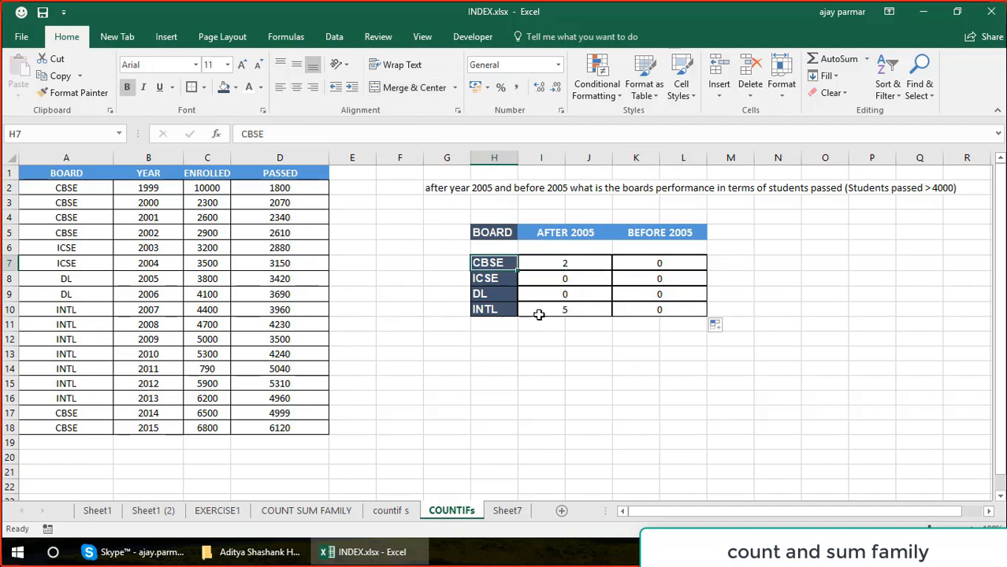
left_click(570, 293)
left_click(575, 310)
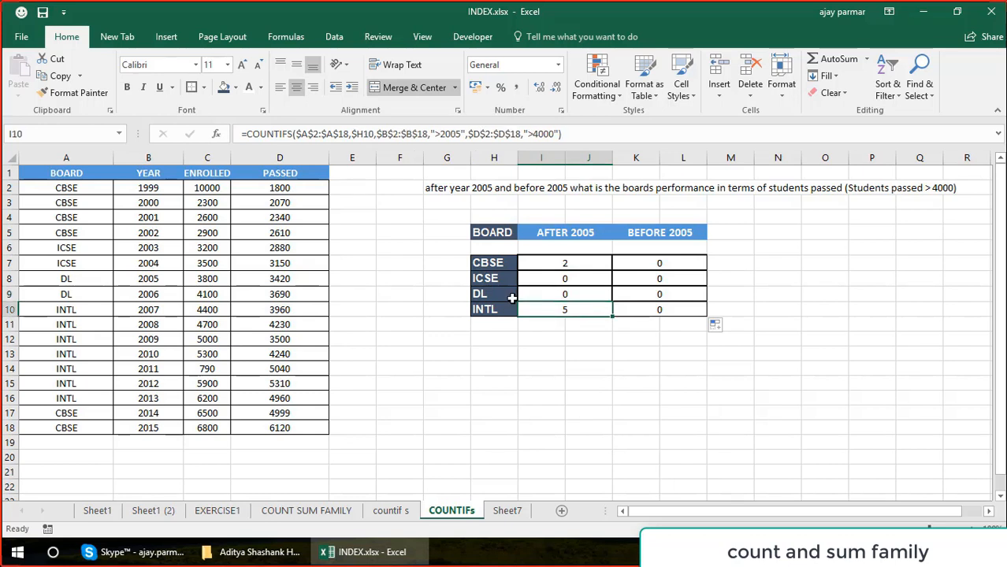
left_click(590, 278)
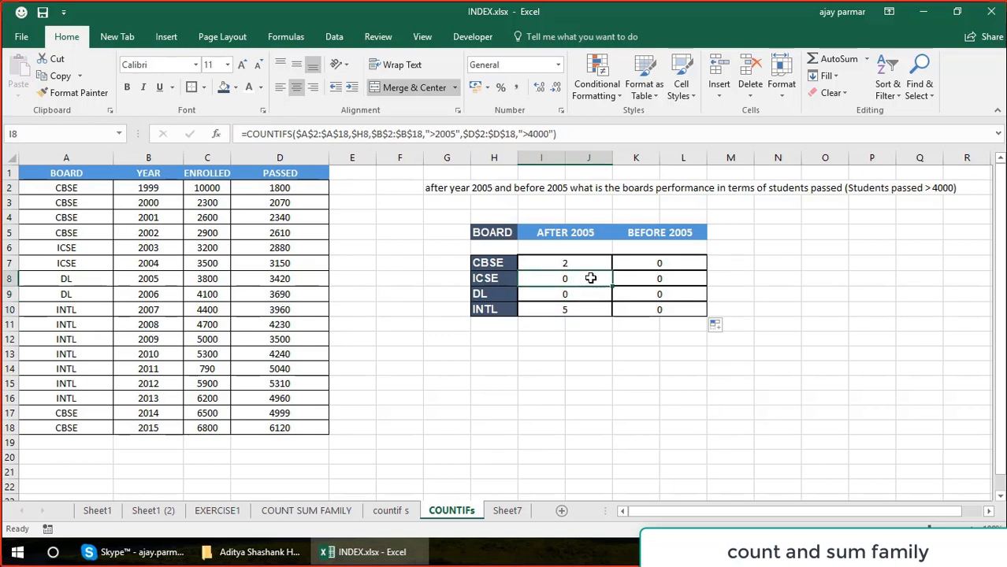
left_click(558, 394)
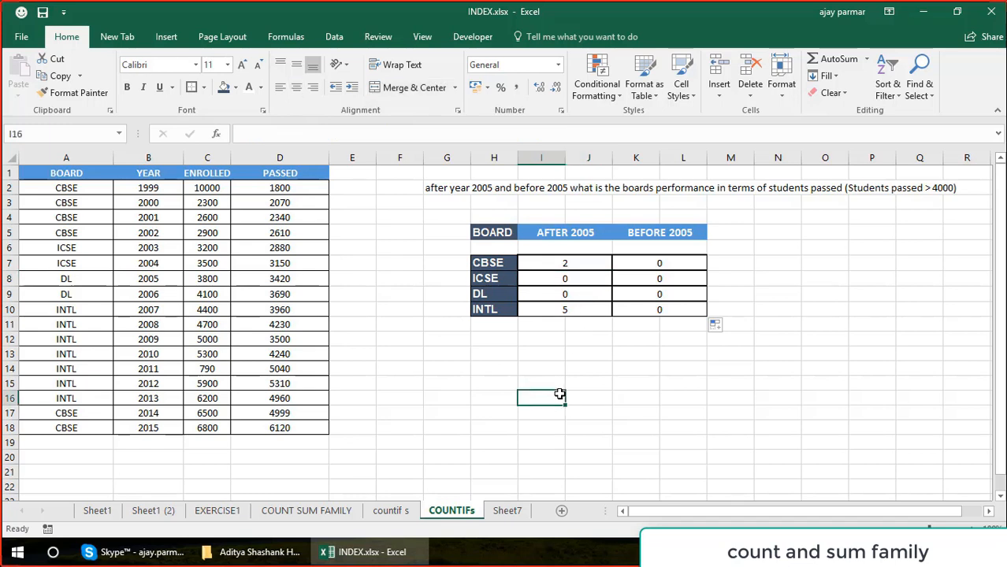
left_click(556, 262)
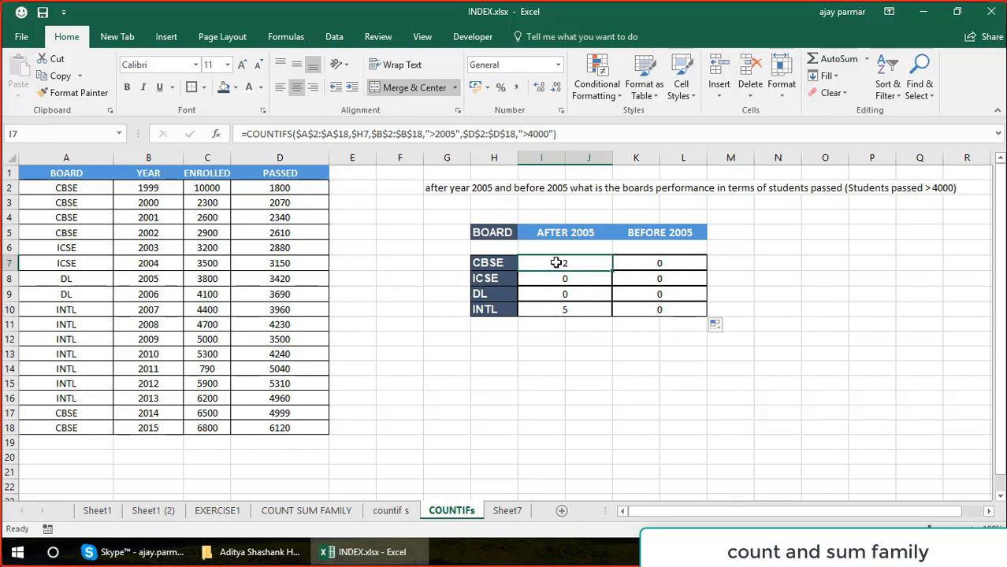
left_click(442, 357)
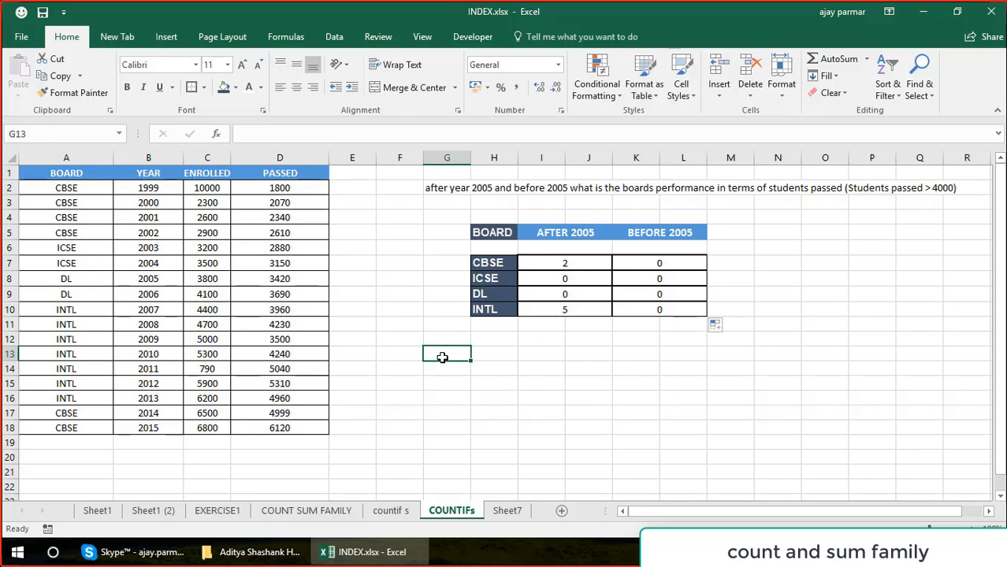
Copy the board table A1:D18 to Sheet7 starting at E1, and delete Sheet7's column A holding the short BOARD list.
left_click(77, 172)
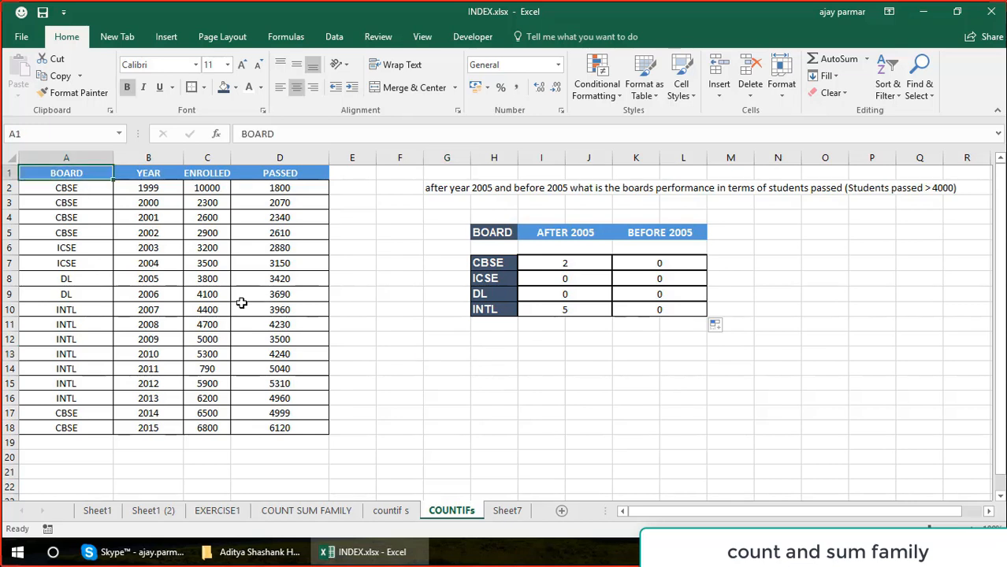
left_click(316, 428, "shift")
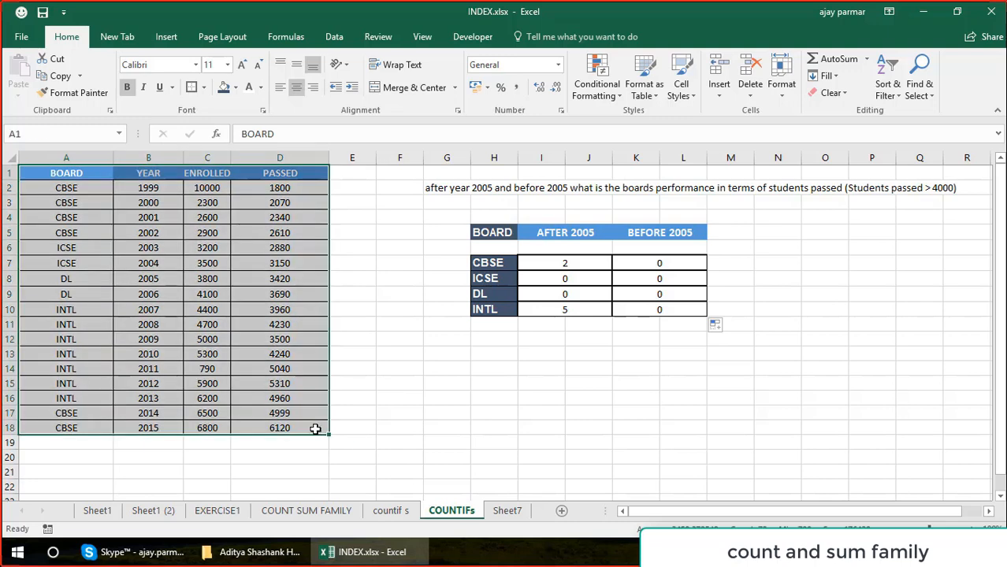
key("ctrl+c")
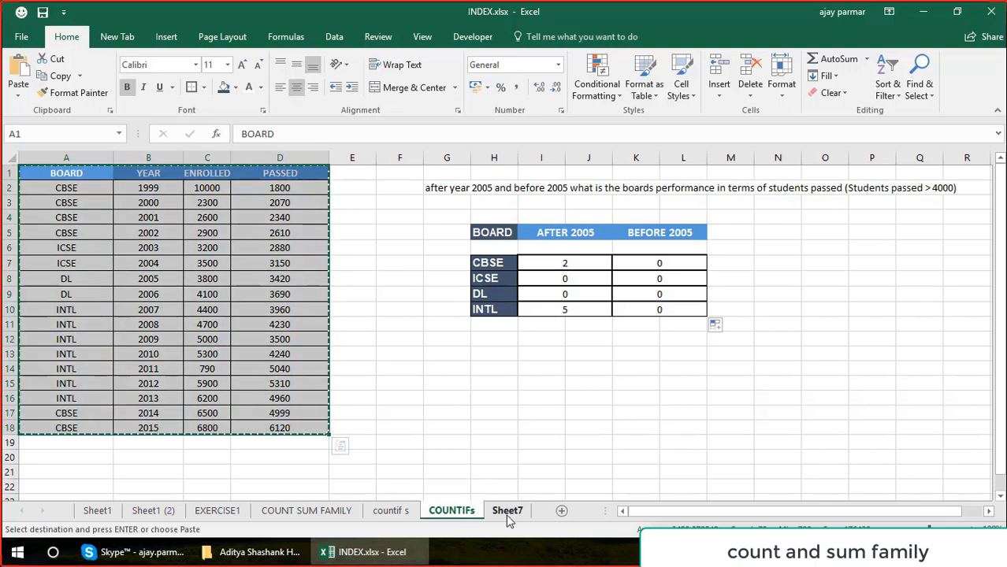
left_click(508, 512)
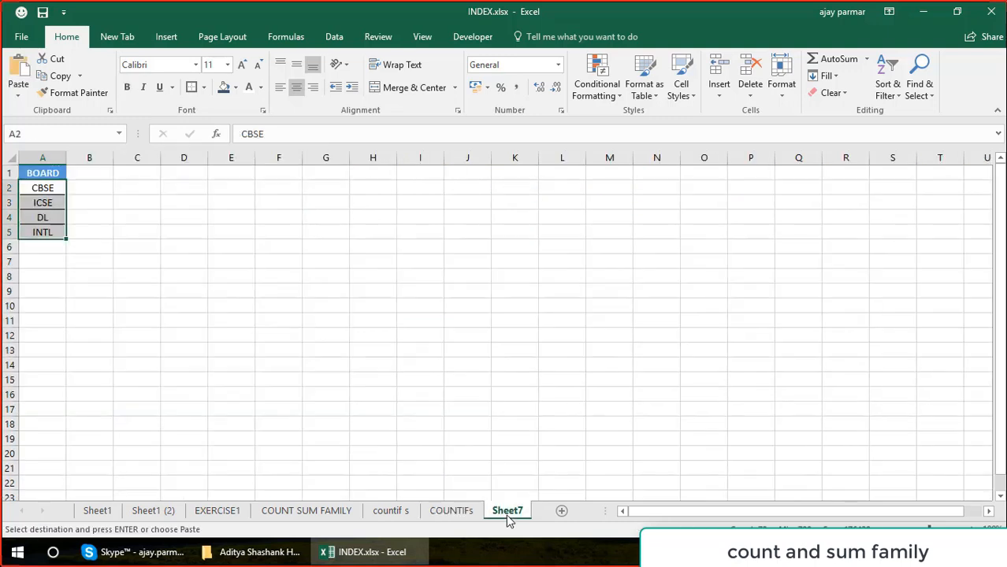
left_click(215, 175)
key("ctrl+v")
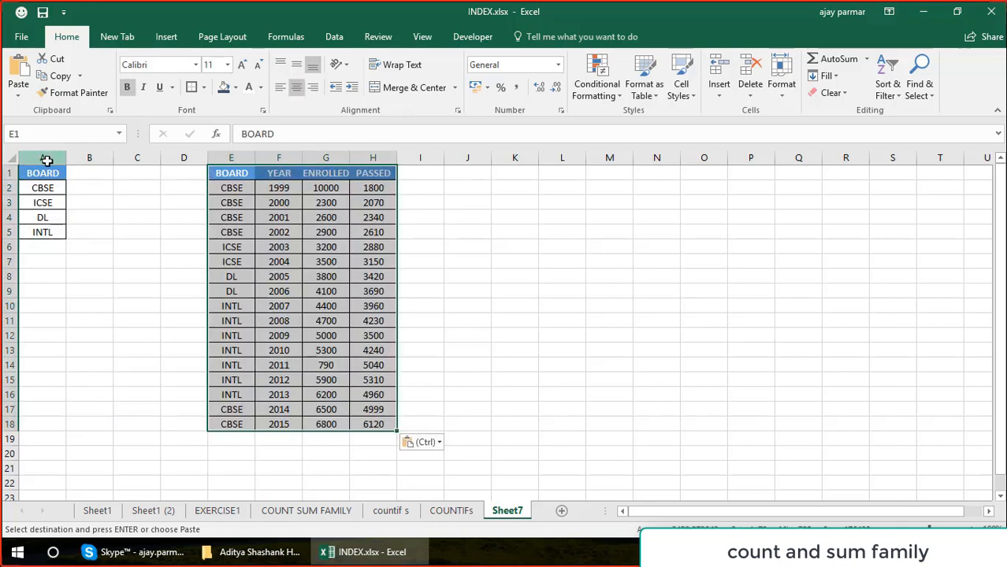
left_click(46, 161)
key("ctrl+minus")
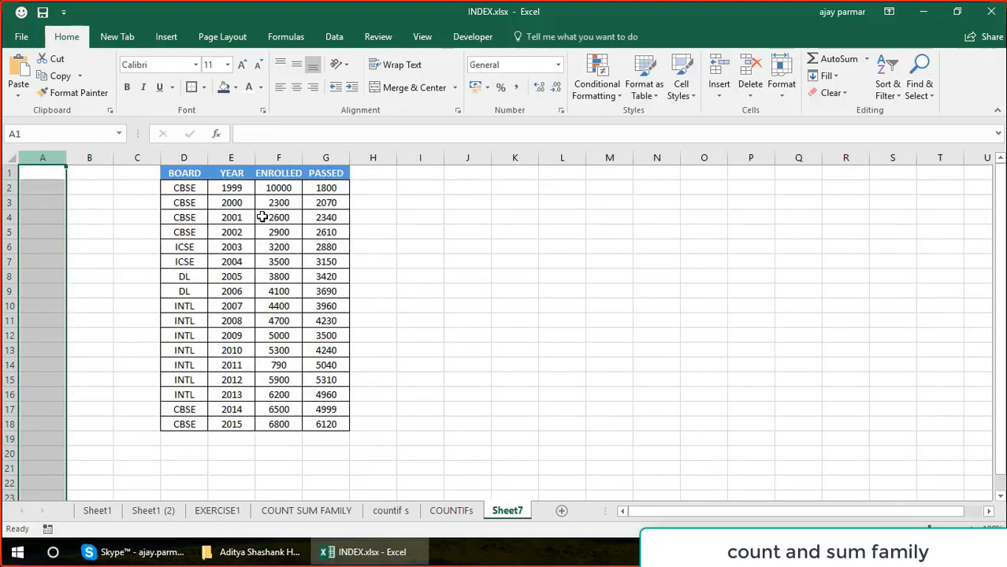
Enter the question "how many students in total passed from cbse board" in K2.
left_click(517, 186)
type("what")
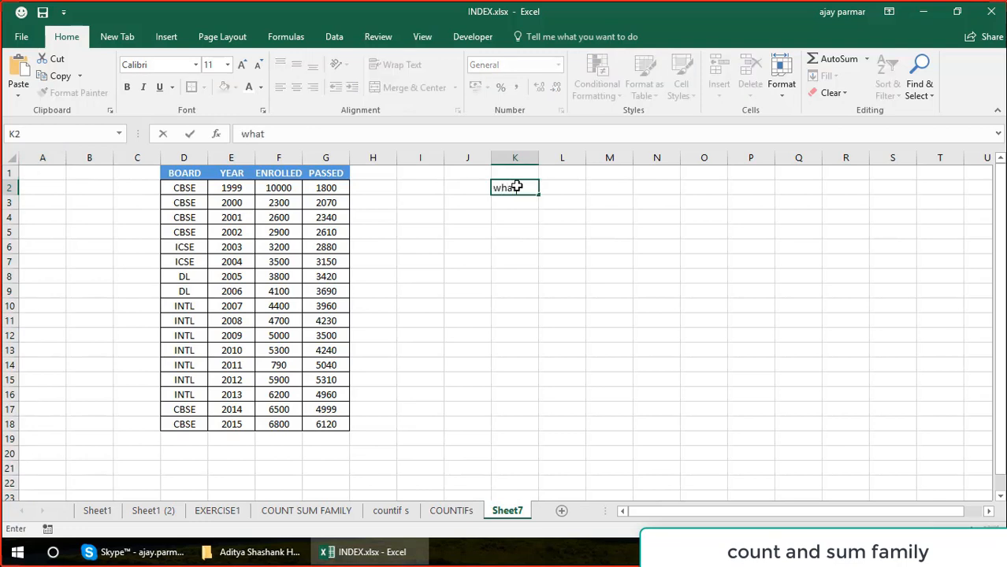
key("BackSpace")
key("BackSpace")
key("BackSpace")
key("BackSpace")
type("how many")
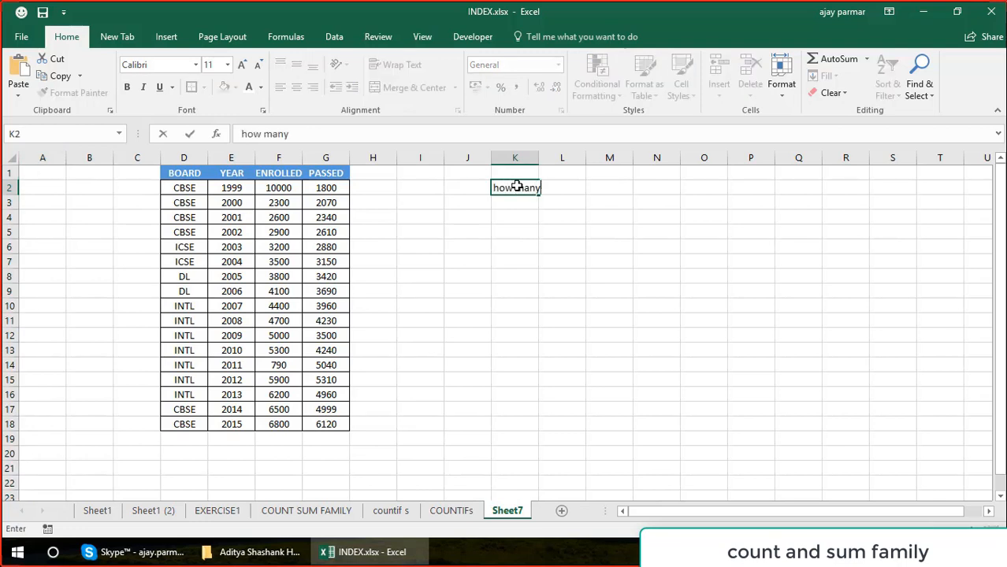
type(" students in ")
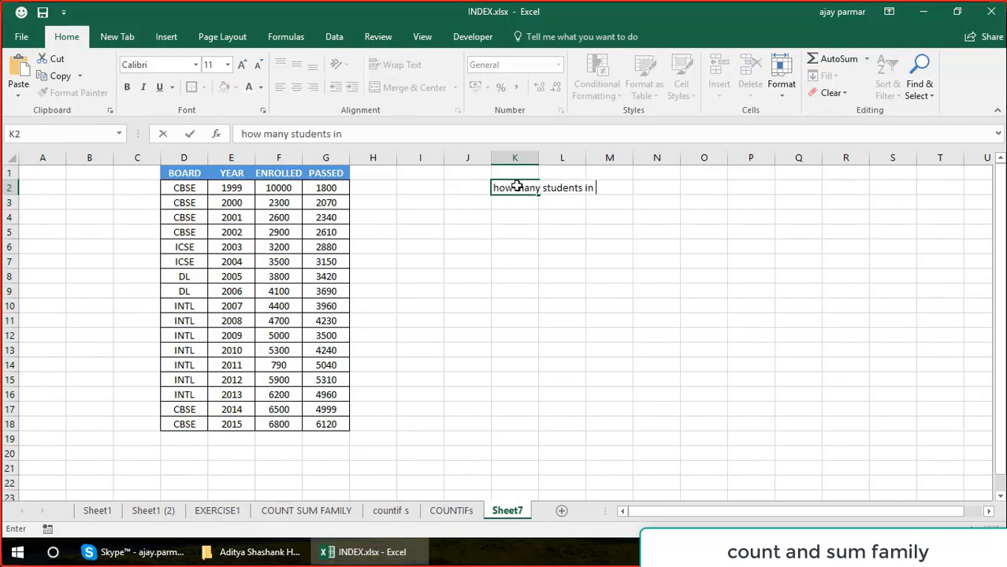
type("total passed")
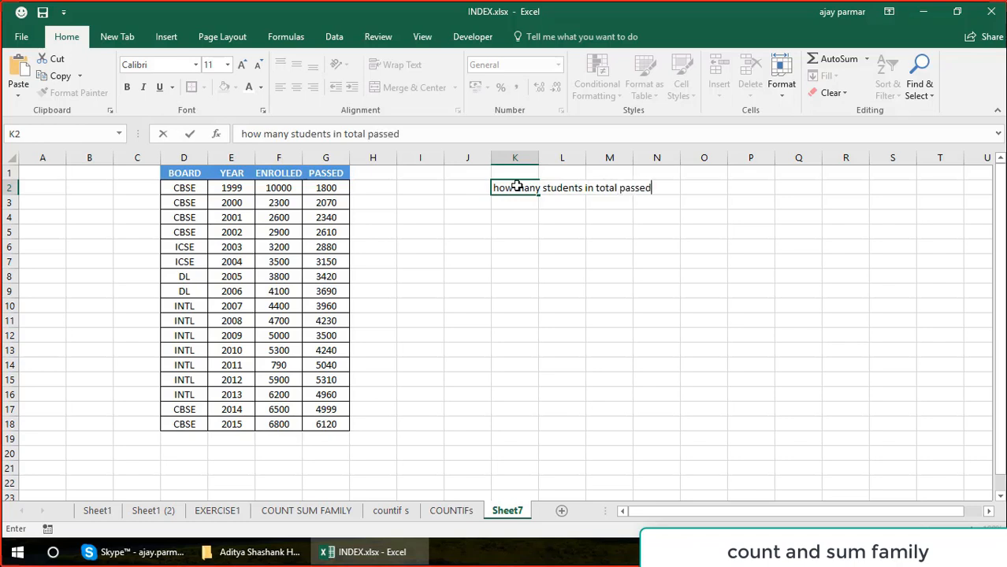
type(" from cbse board")
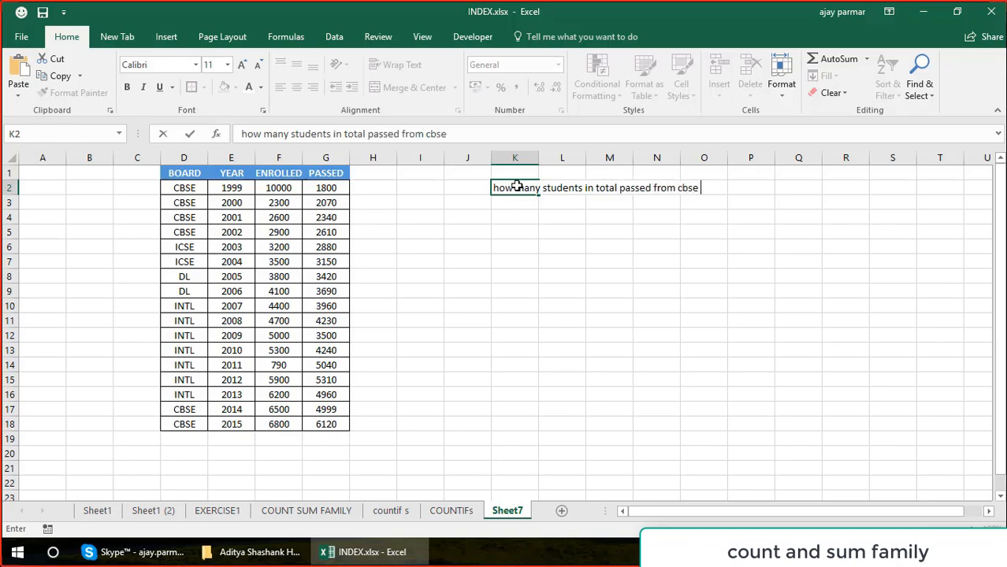
left_click(516, 186)
key("Return")
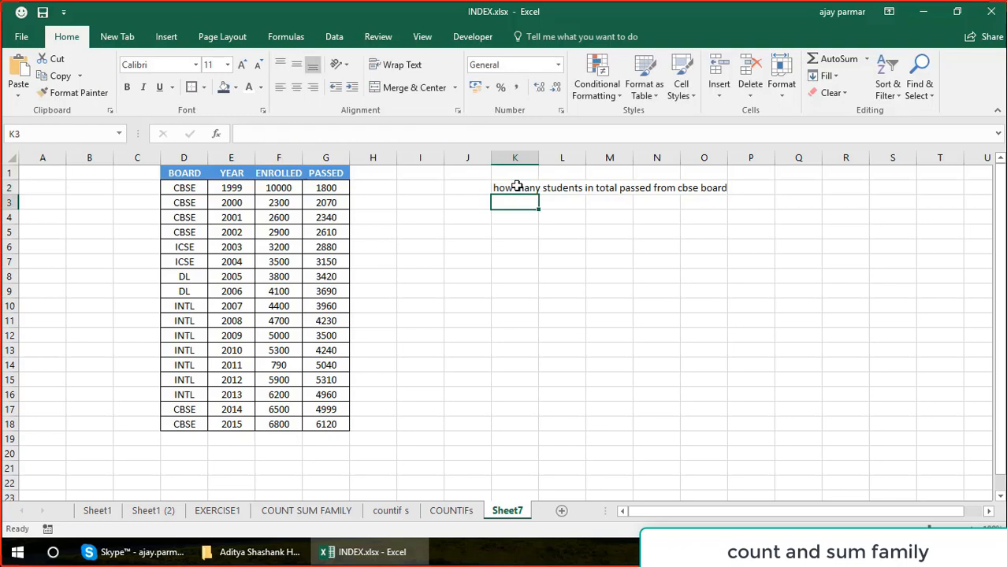
Examine the PASSED values of the CBSE rows by selecting G2:G5, G17 and G18 together.
left_click(334, 187)
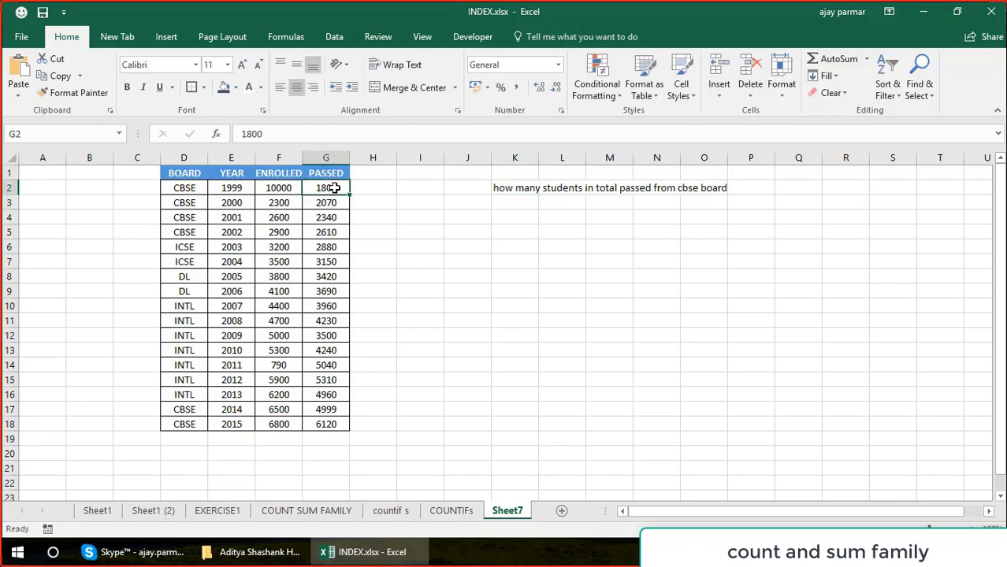
key("Down")
key("Down")
key("Down")
key("Down")
key("Down")
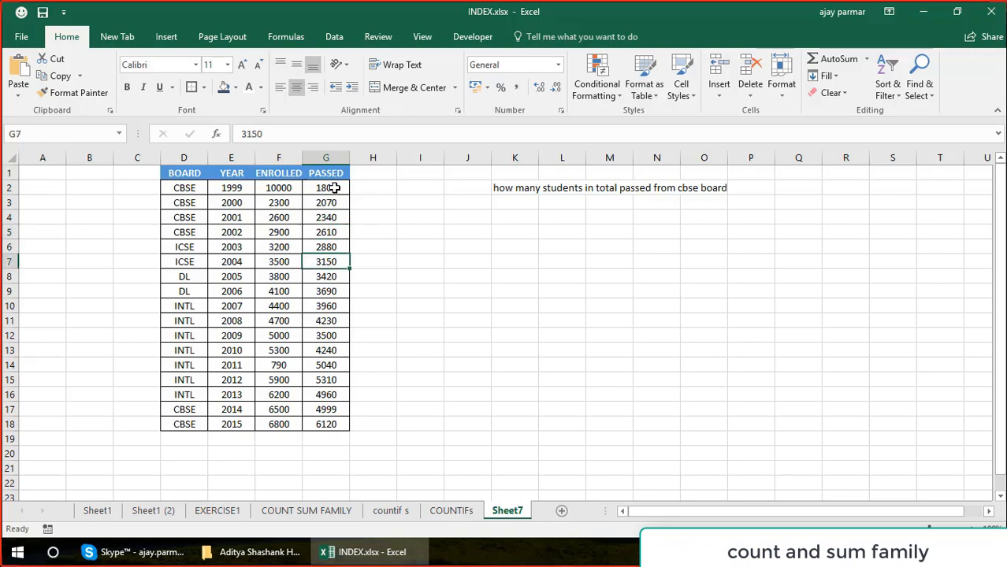
left_click(513, 211)
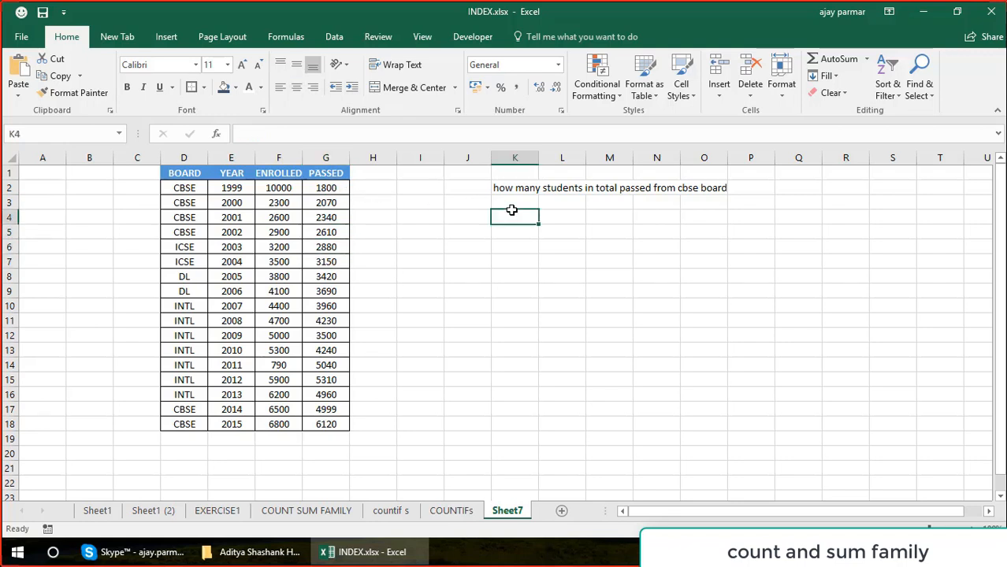
left_click(328, 188)
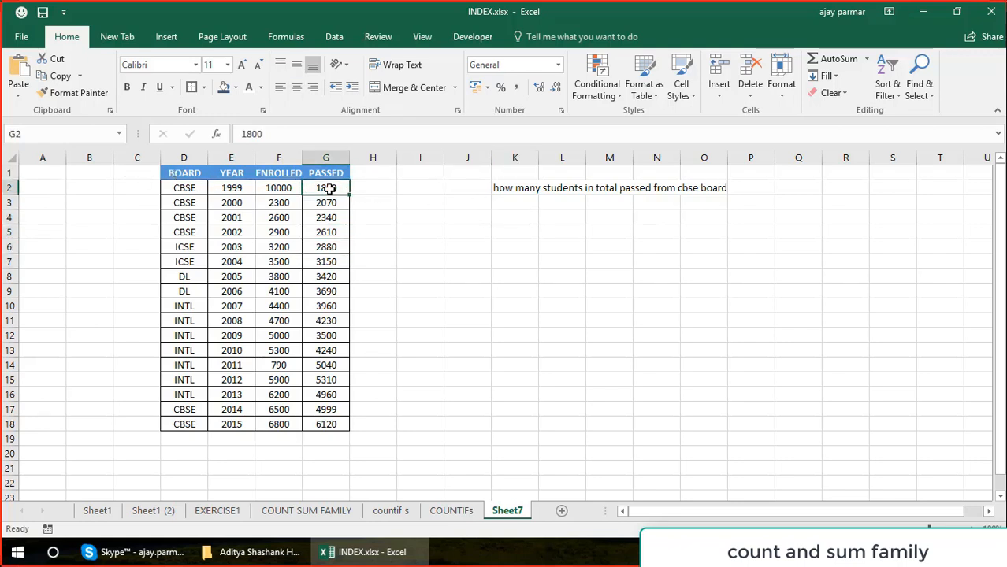
left_click_drag(328, 189, 327, 232)
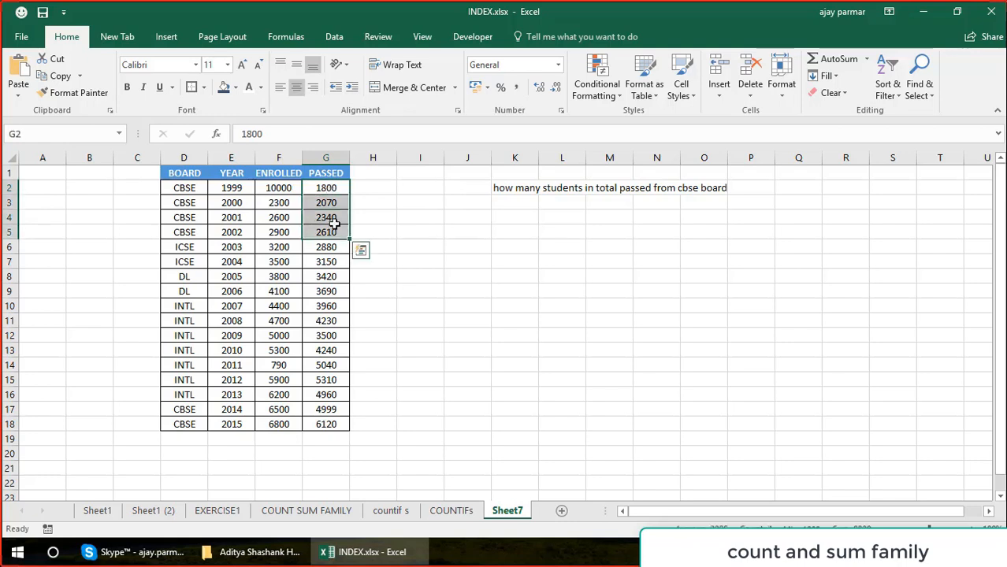
left_click(326, 409, "ctrl")
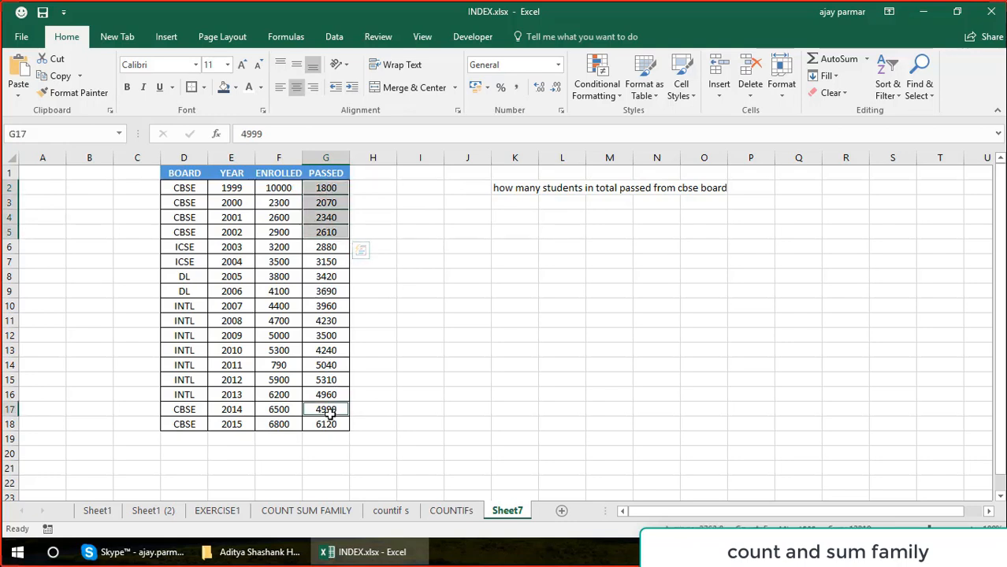
left_click(332, 425, "ctrl")
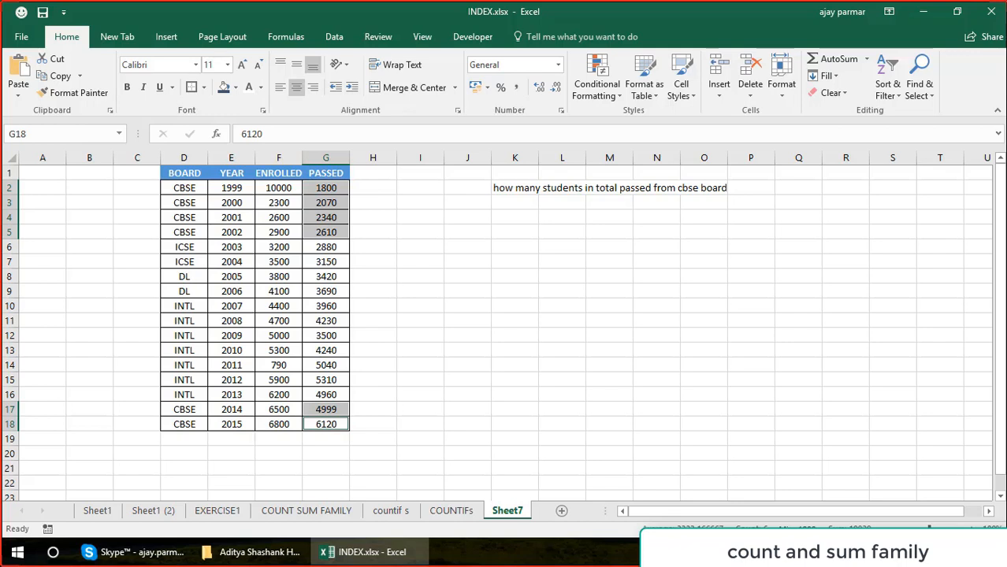
Start a SUMIF formula in K4 with the BOARD column D1:D18 as its range.
left_click(537, 246)
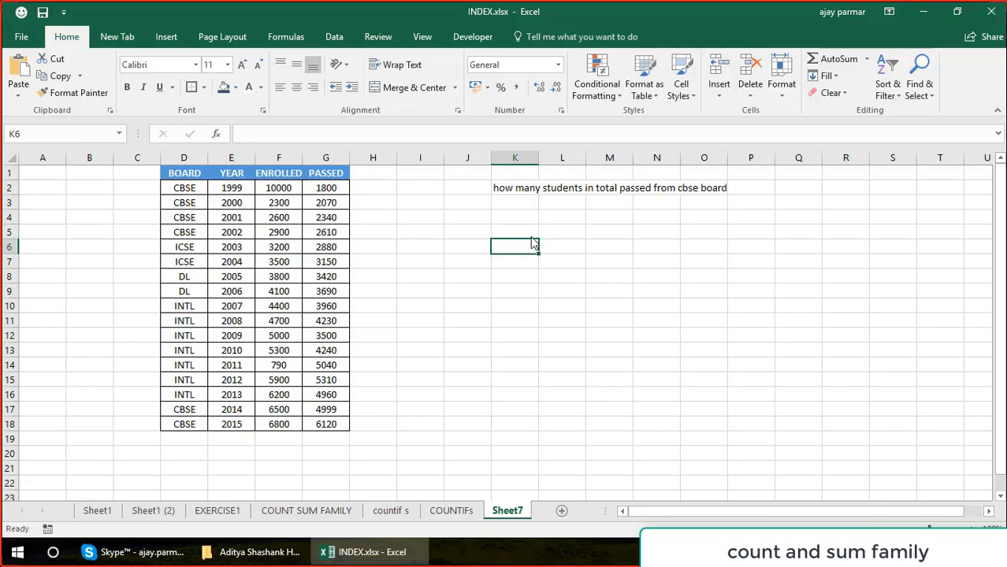
key("Up")
key("Up")
type("=sum")
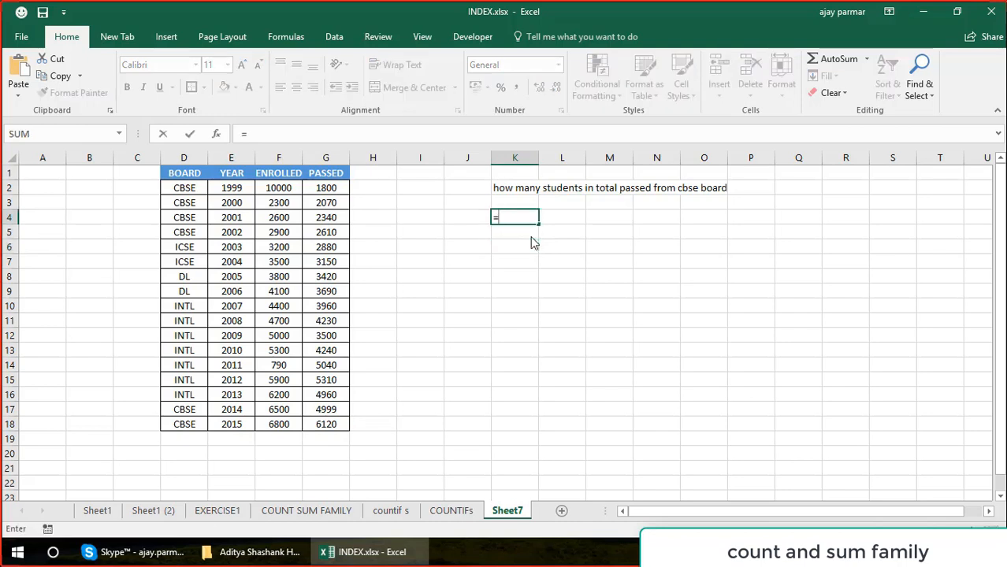
key("BackSpace")
key("BackSpace")
key("BackSpace")
key("Caps_Lock")
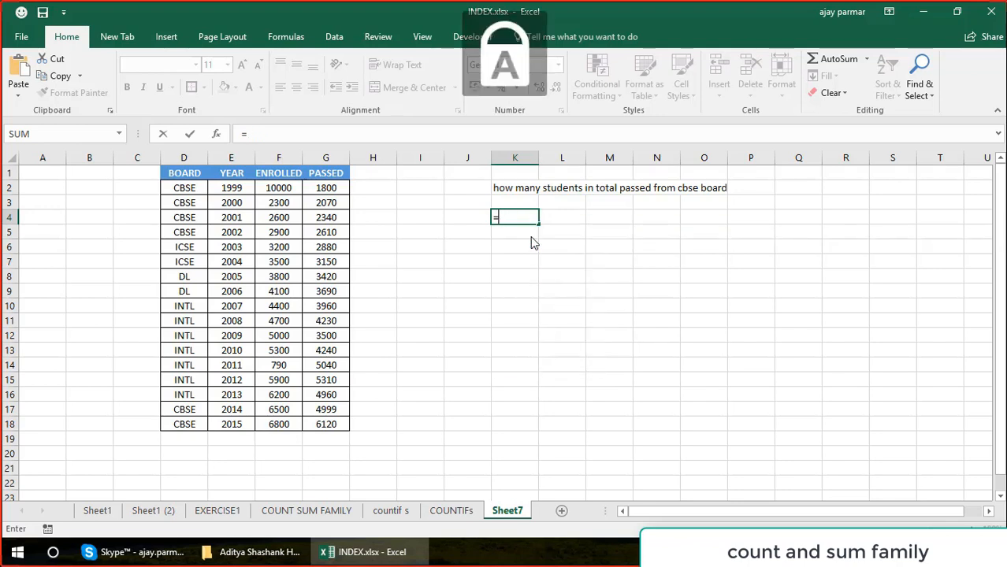
type("SUMIF(")
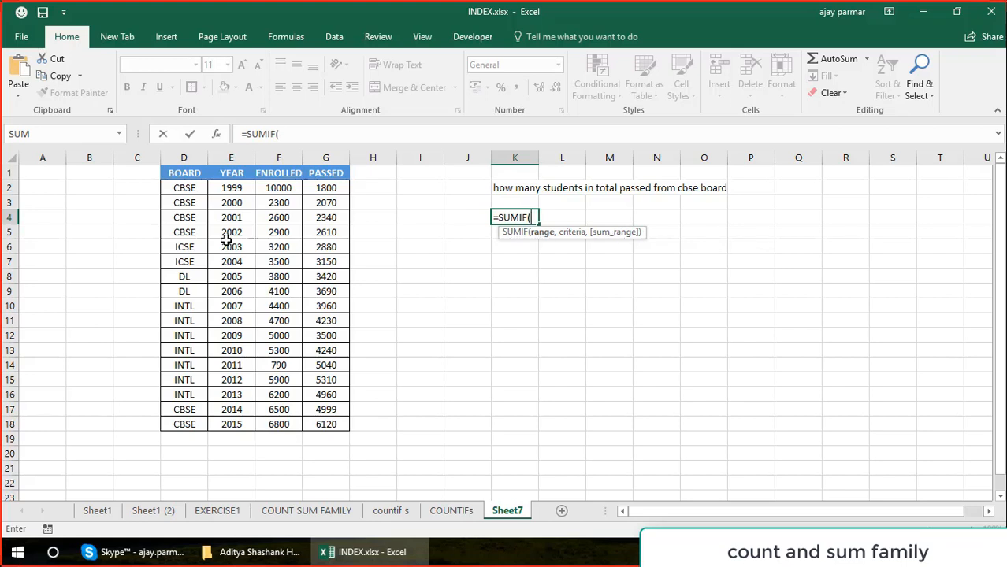
left_click(180, 175)
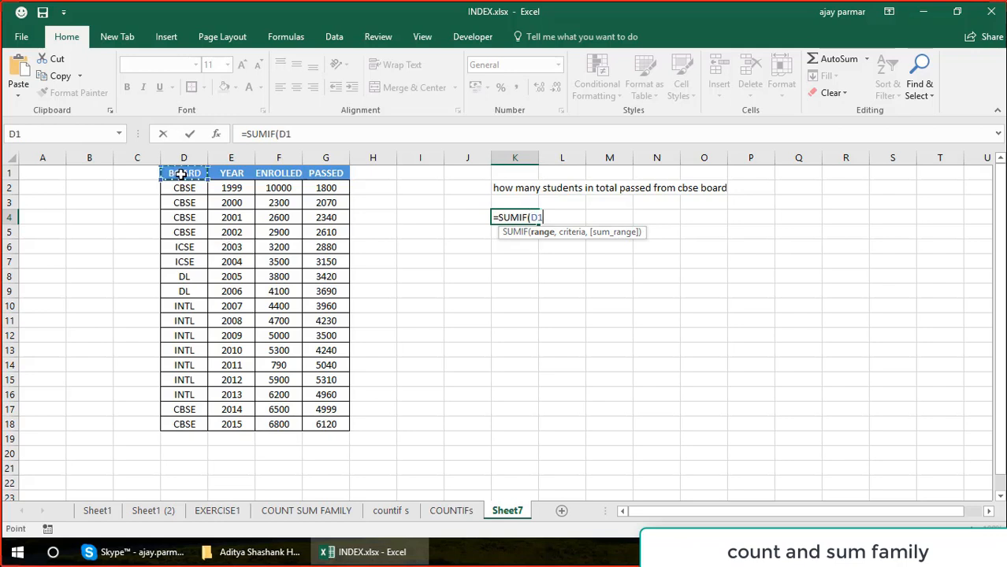
left_click(190, 424, "shift")
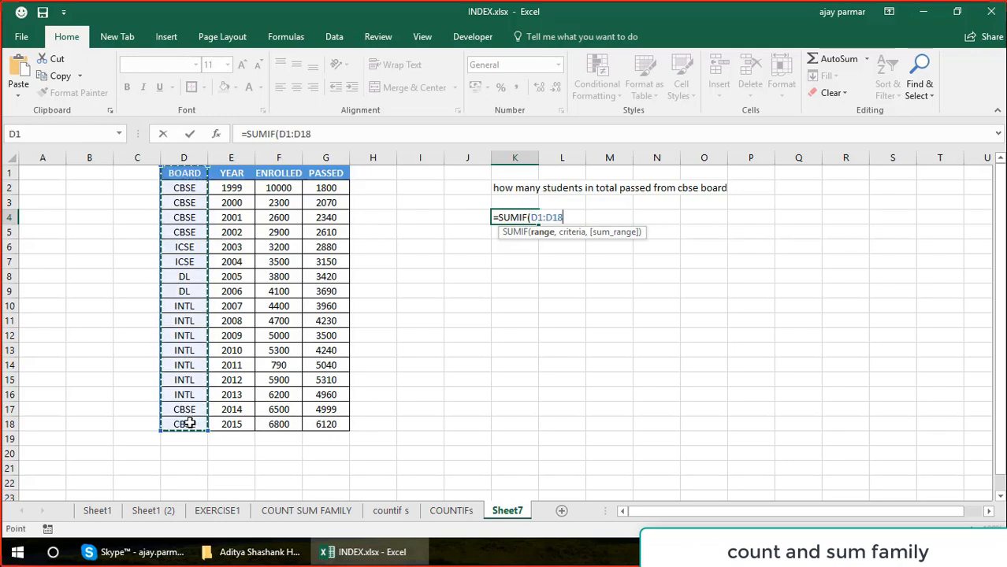
Complete the SUMIF formula in K4 with the criterion "CBSE" and the PASSED column G1:G18 as sum range.
type(",\"CBSE")
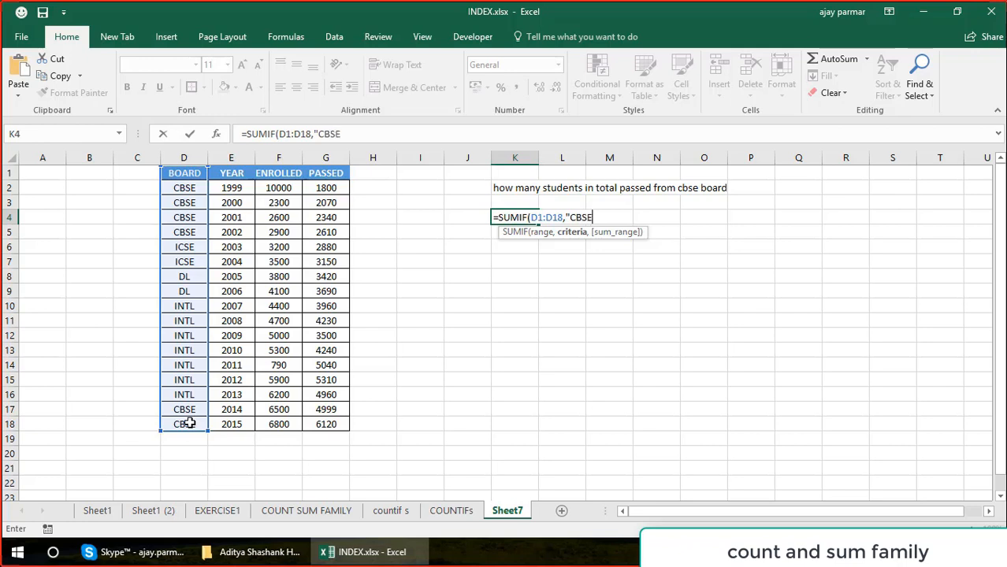
type("\",")
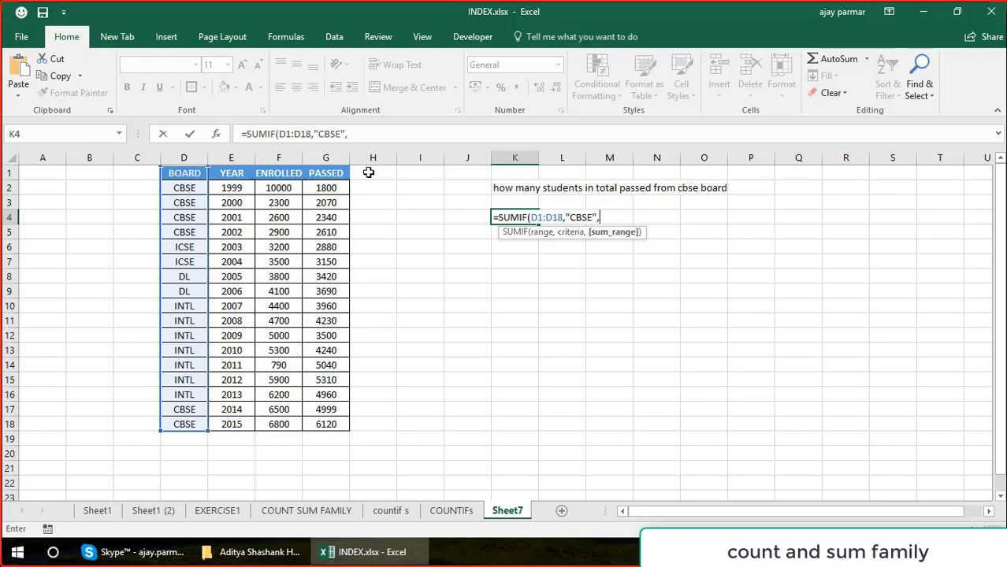
left_click(327, 173)
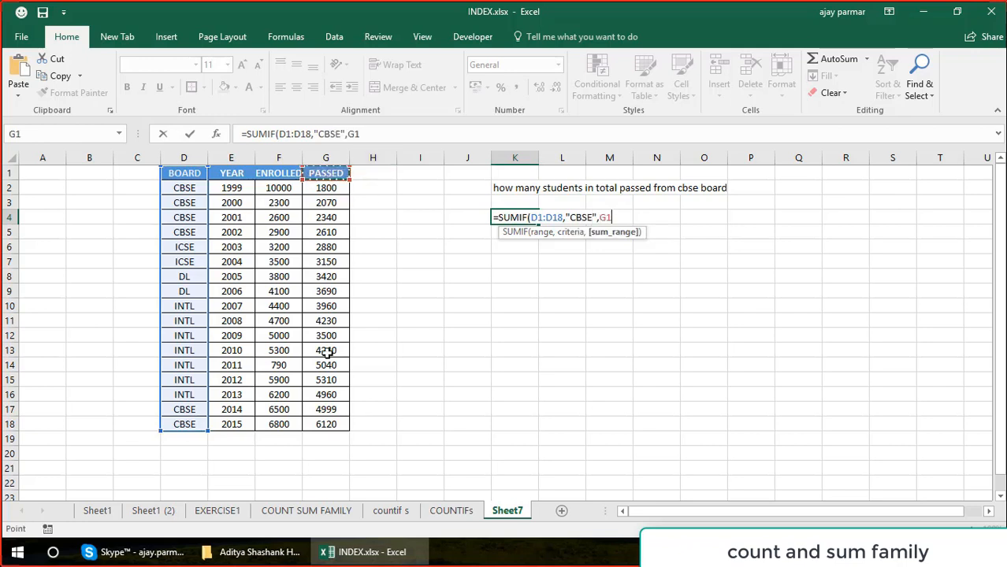
left_click(327, 424, "shift")
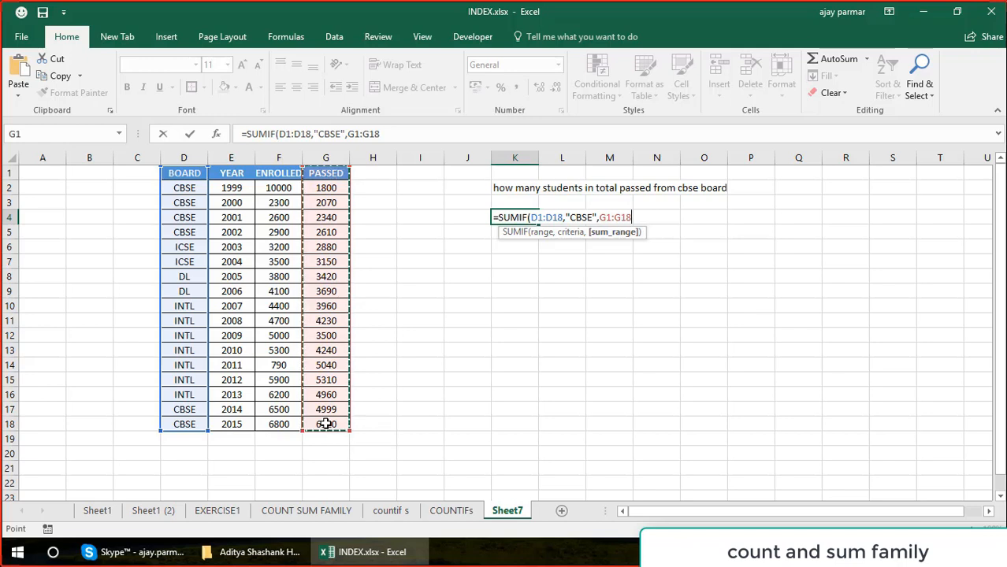
type(")")
key("Return")
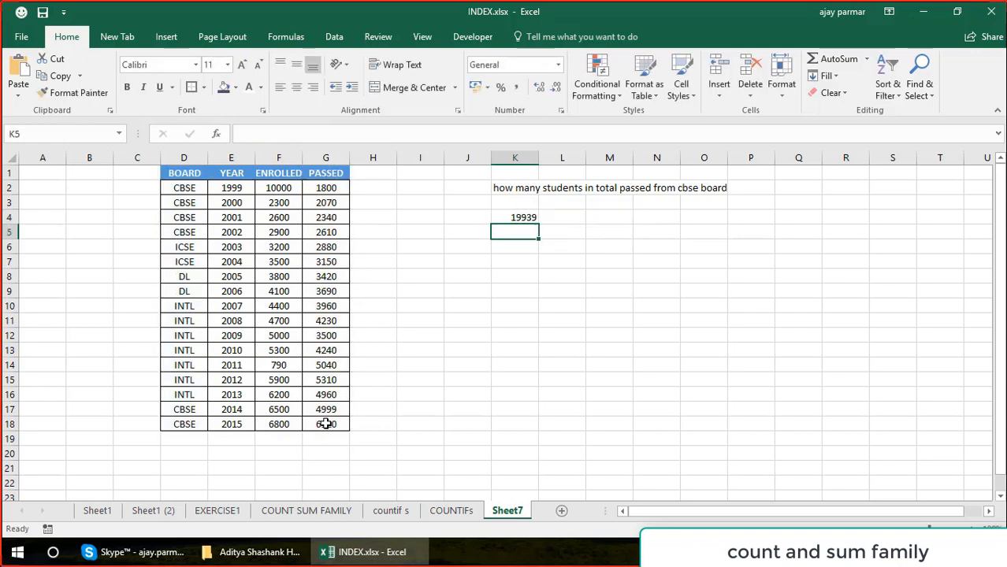
key("Up")
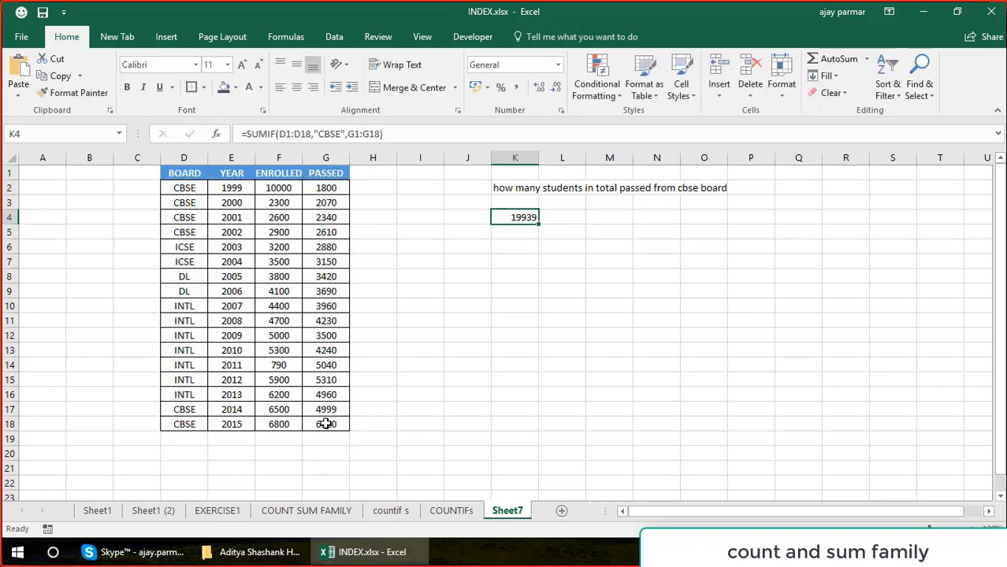
Examine the first CBSE rows and their PASSED values against the SUMIF formula in K4.
left_click(183, 190)
key("Down")
key("Down")
key("Up")
key("Up")
key("Right")
key("Right")
key("Right")
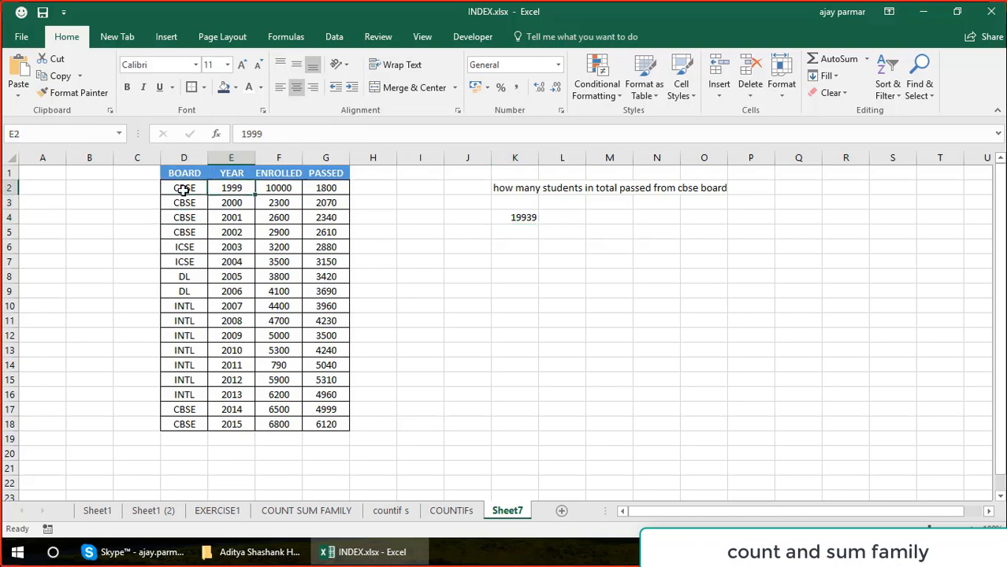
key("Down")
key("Down")
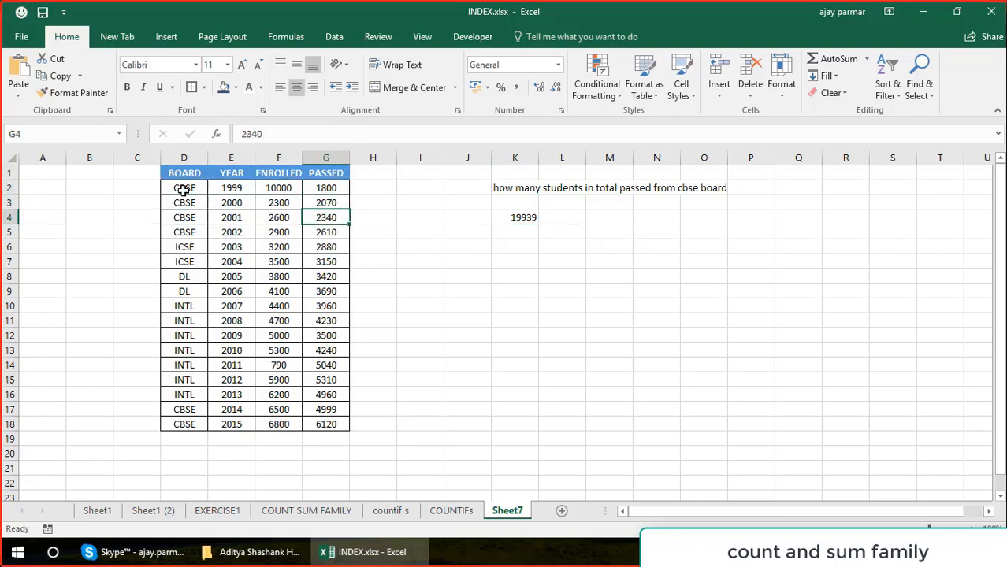
left_click(518, 217)
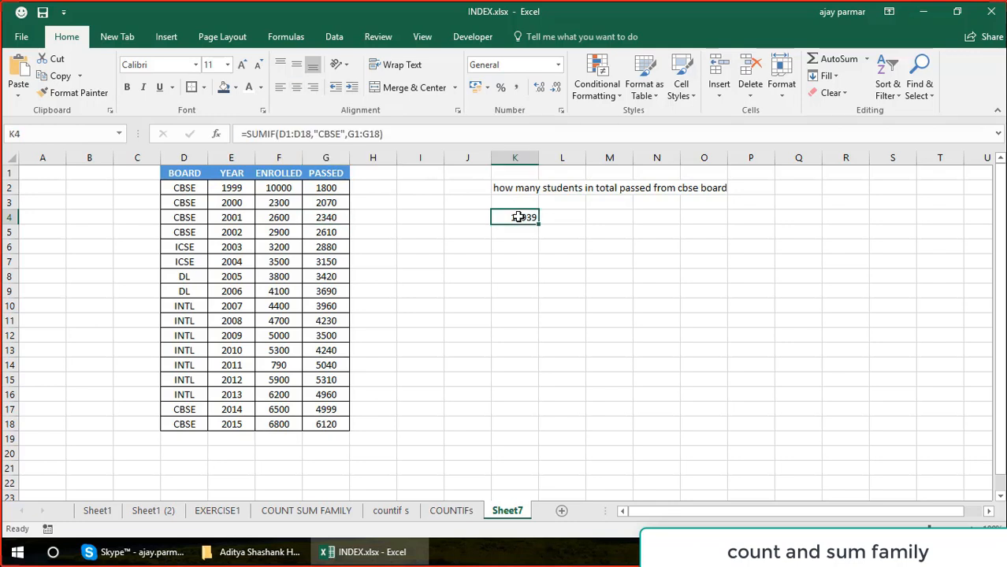
List the board names CBSE, ICSE, DL and INTL in cells K7 to K10.
left_click(515, 264)
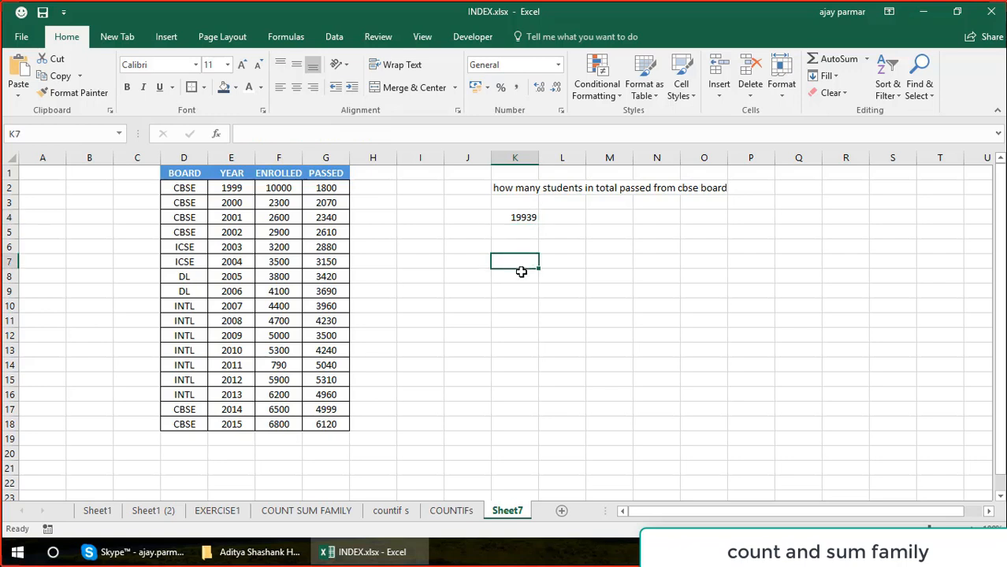
type("CBSE")
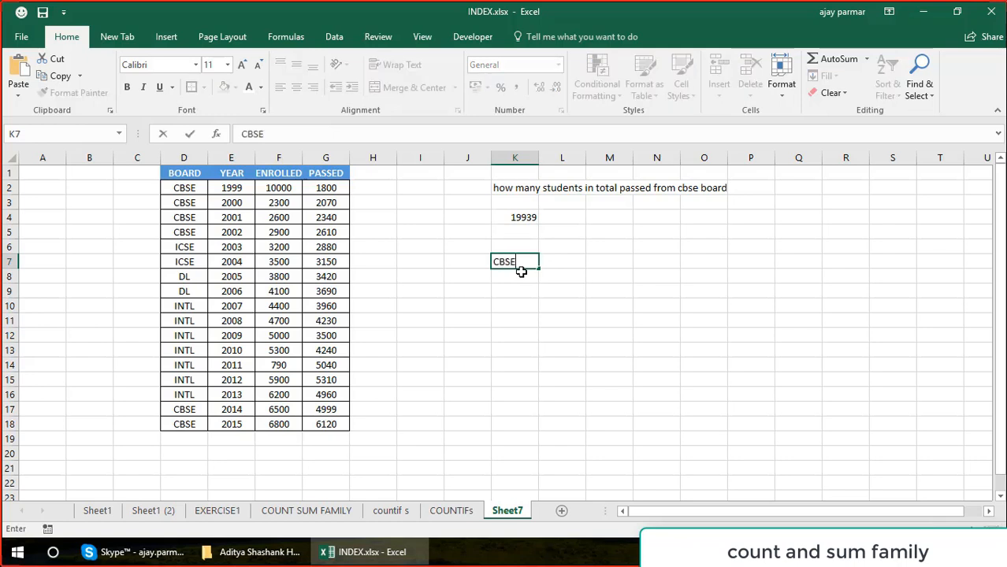
key("Return")
type("ICSE")
key("Return")
type("DL")
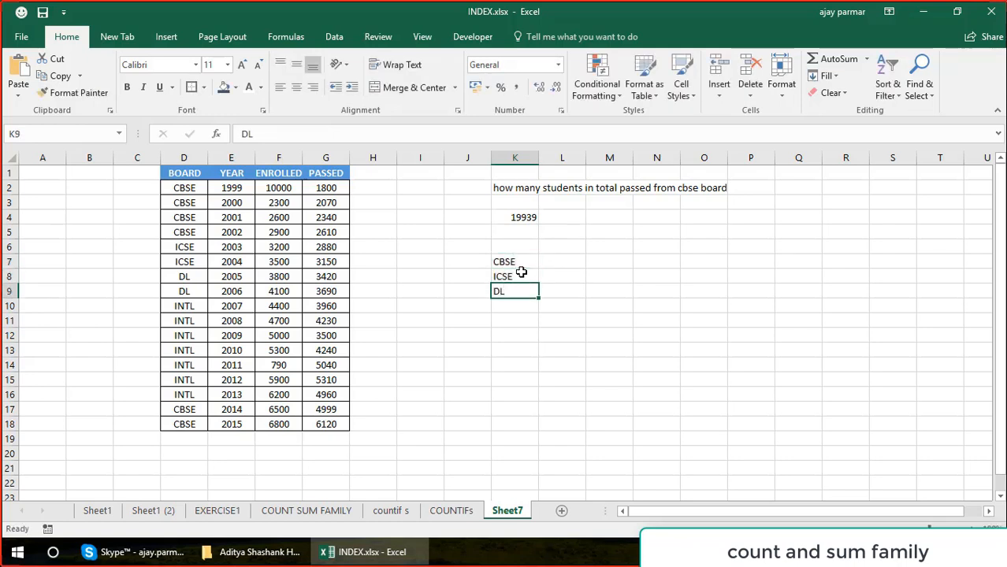
key("Return")
type("INTL")
key("Return")
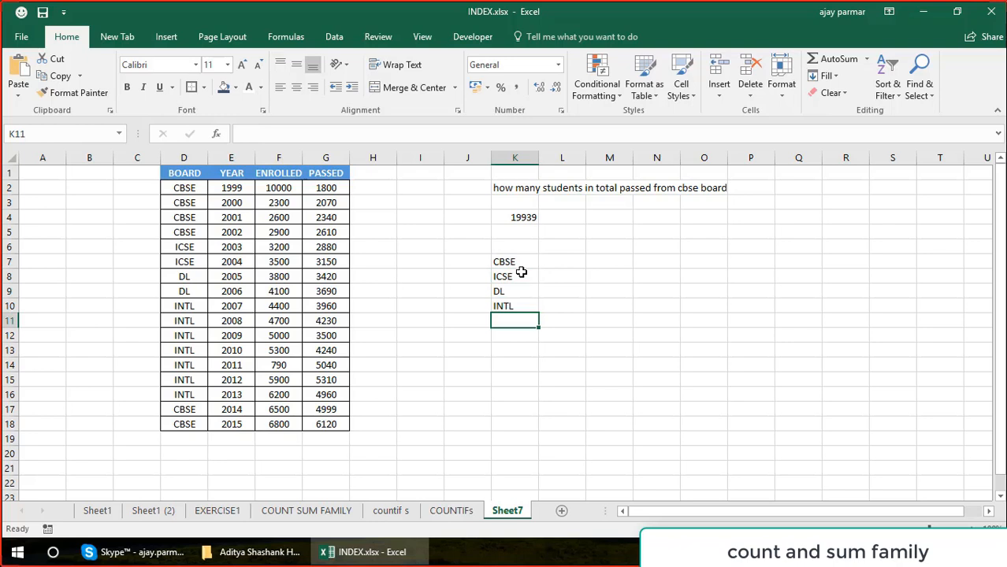
Enter a SUMIF formula in L7 with range D1:D18, criterion cell K7 and sum range G1:G18.
key("Up")
key("Up")
key("Up")
key("Right")
key("Up")
type("=S")
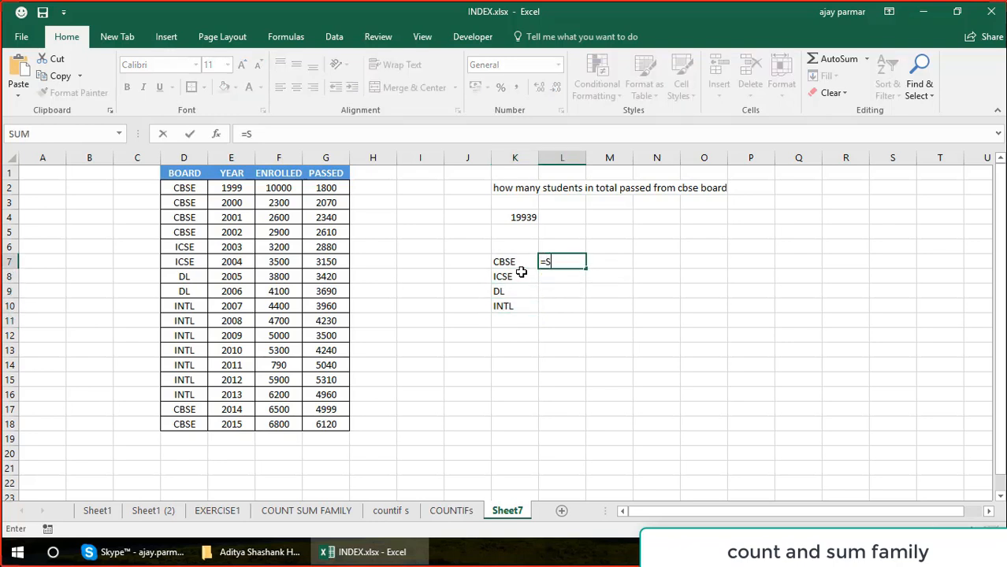
type("UMIF(")
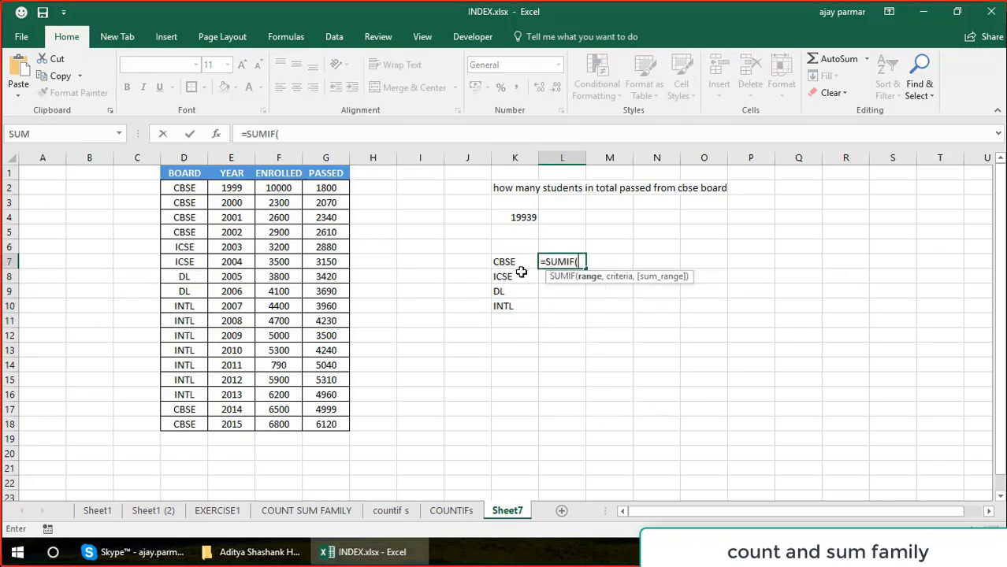
left_click_drag(195, 176, 197, 418)
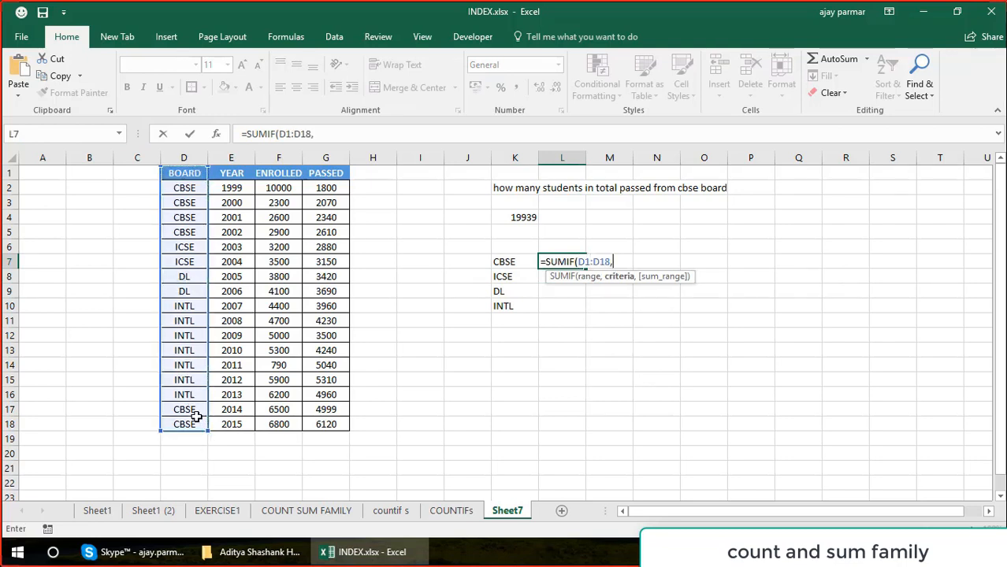
type(",")
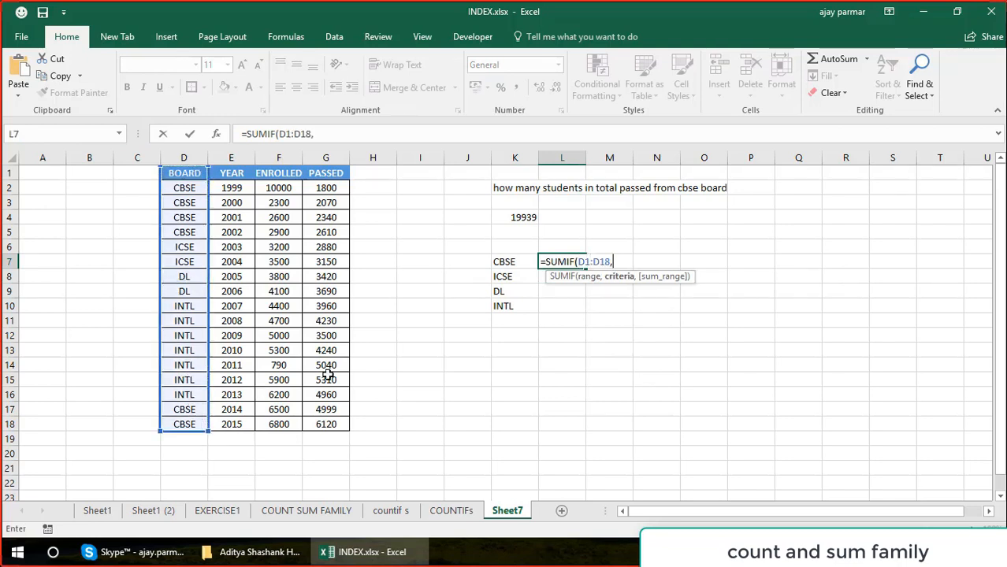
left_click(502, 263)
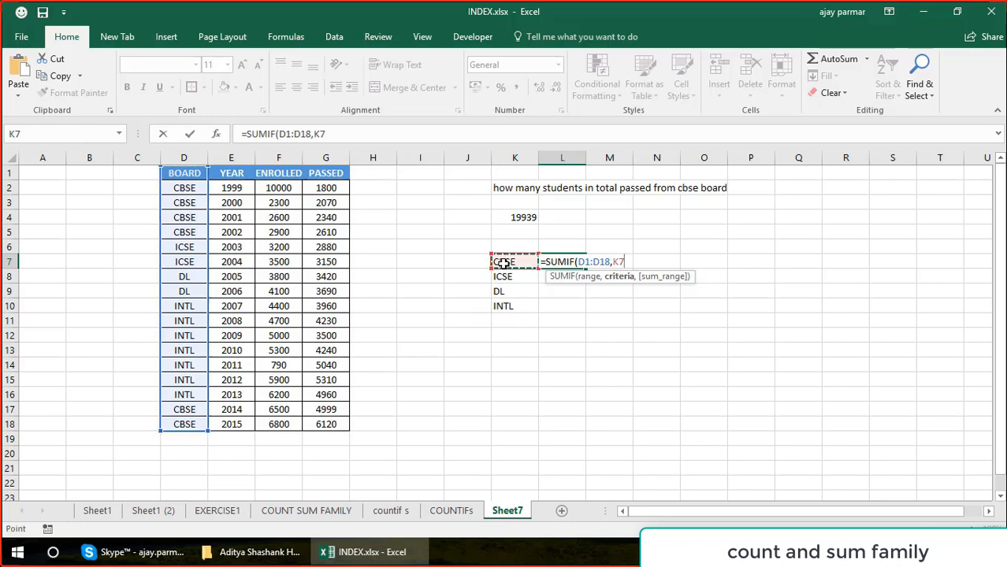
type(",")
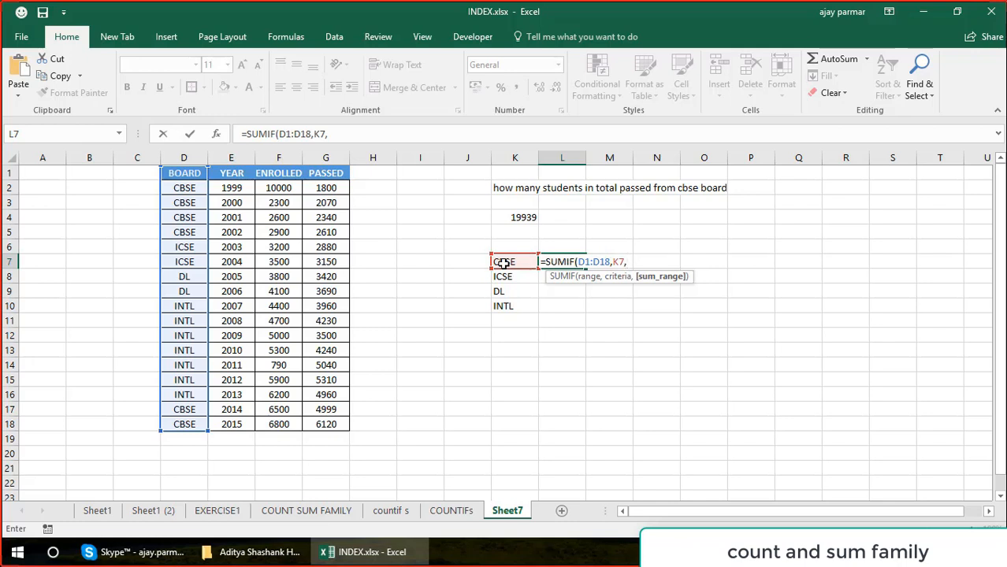
left_click_drag(329, 172, 332, 425)
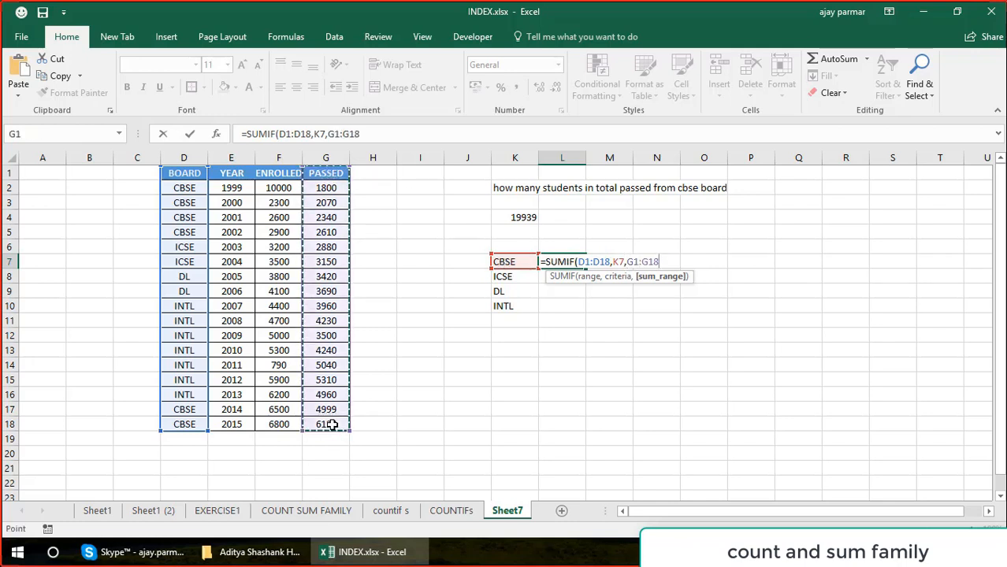
key("ctrl+Return")
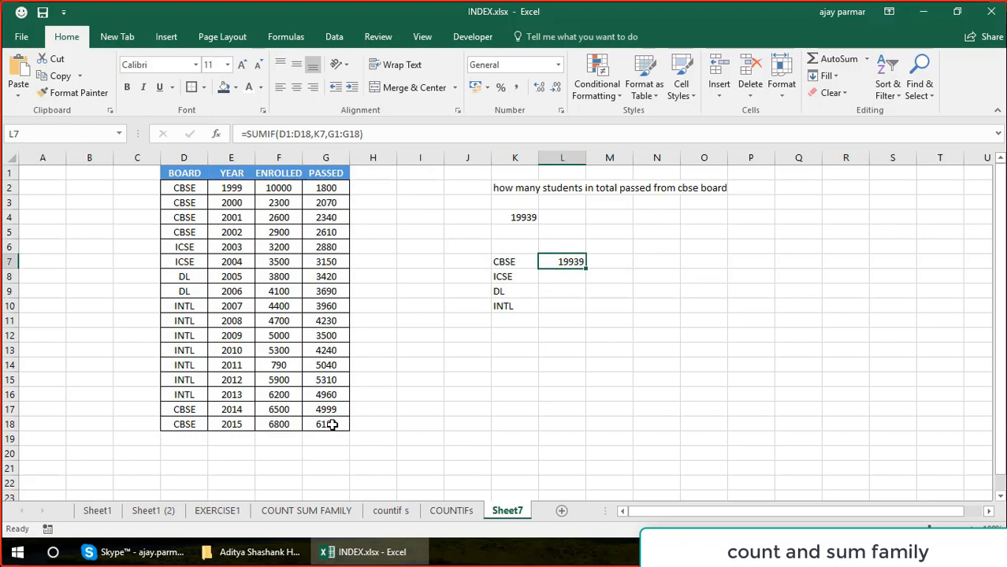
Make both ranges in the L7 formula absolute, as $D$1:$D$18 and $G$1:$G$18, leaving K7 relative.
left_click(334, 134)
key("F4")
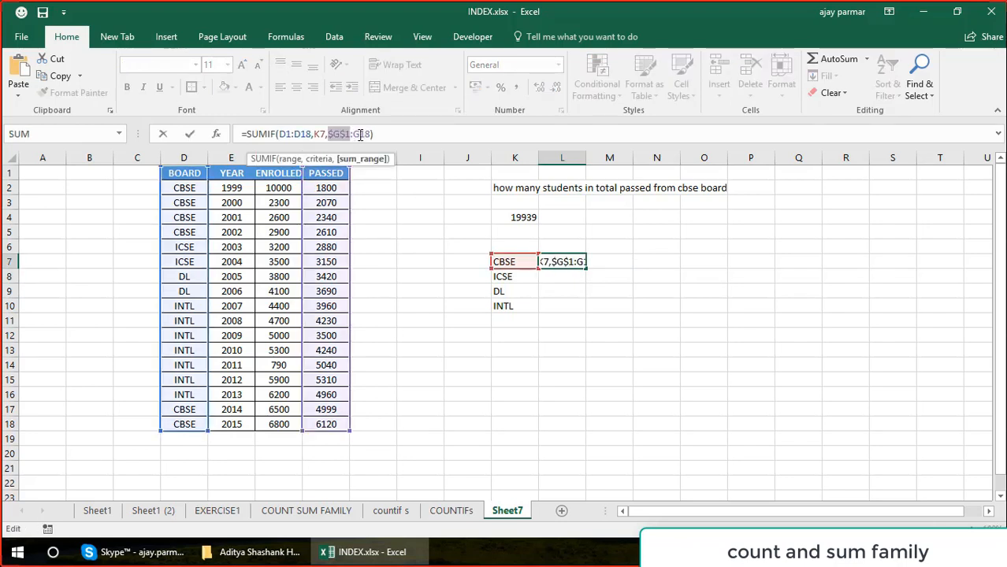
left_click(359, 135)
key("F4")
left_click(285, 134)
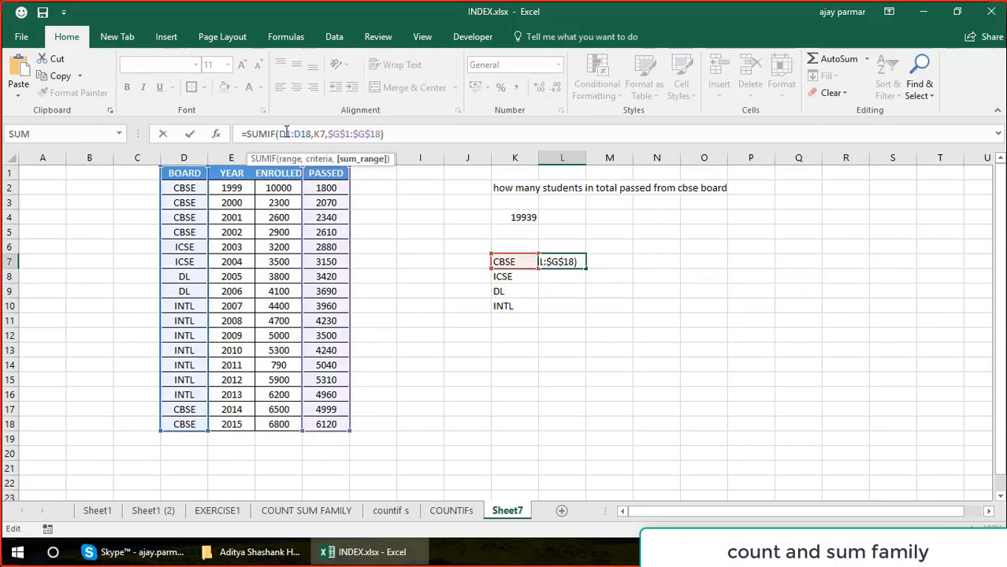
key("F4")
left_click(313, 134)
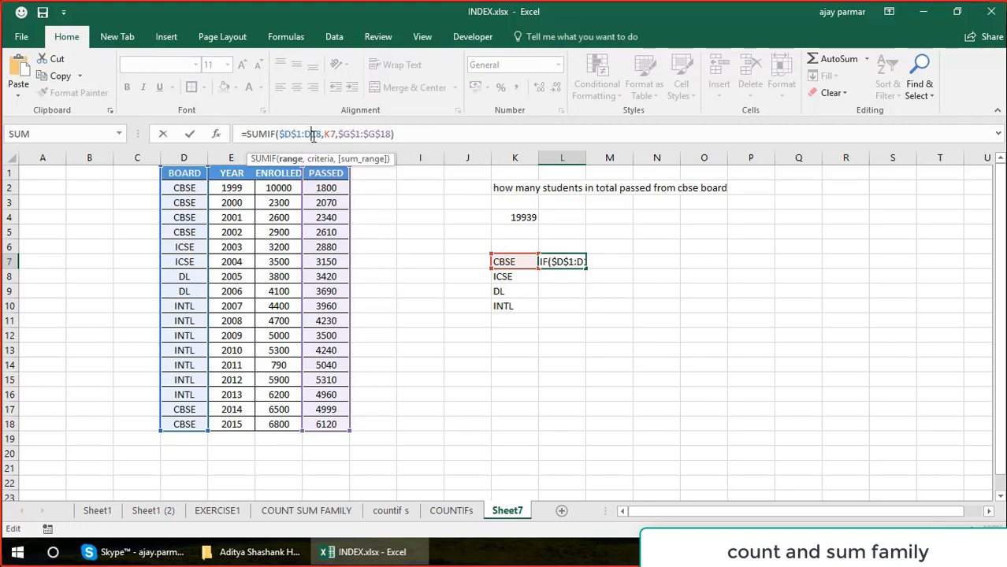
key("F4")
key("Return")
key("Up")
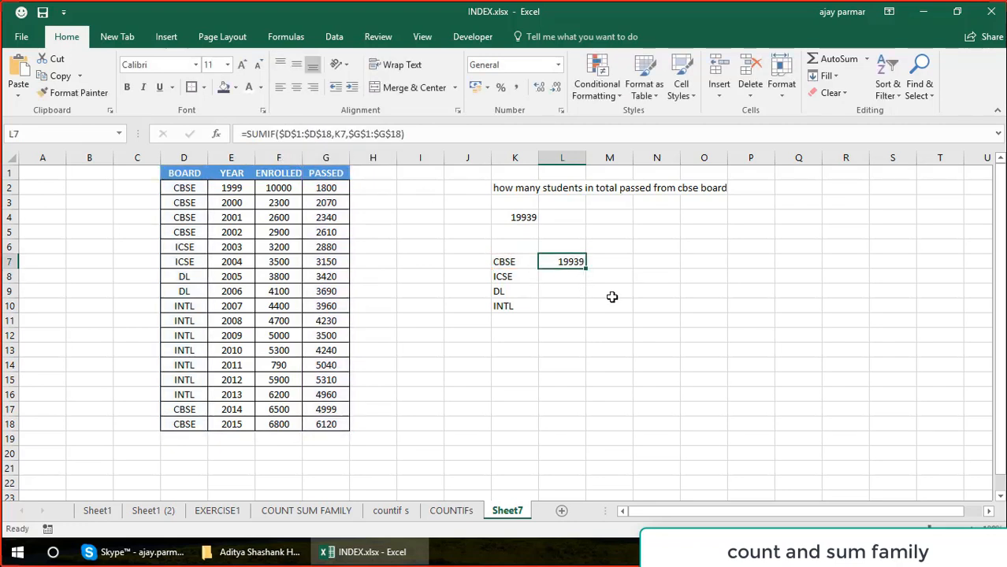
Fill the SUMIF formula from L7 down to L10 and check the filled cells.
left_click_drag(585, 268, 580, 315)
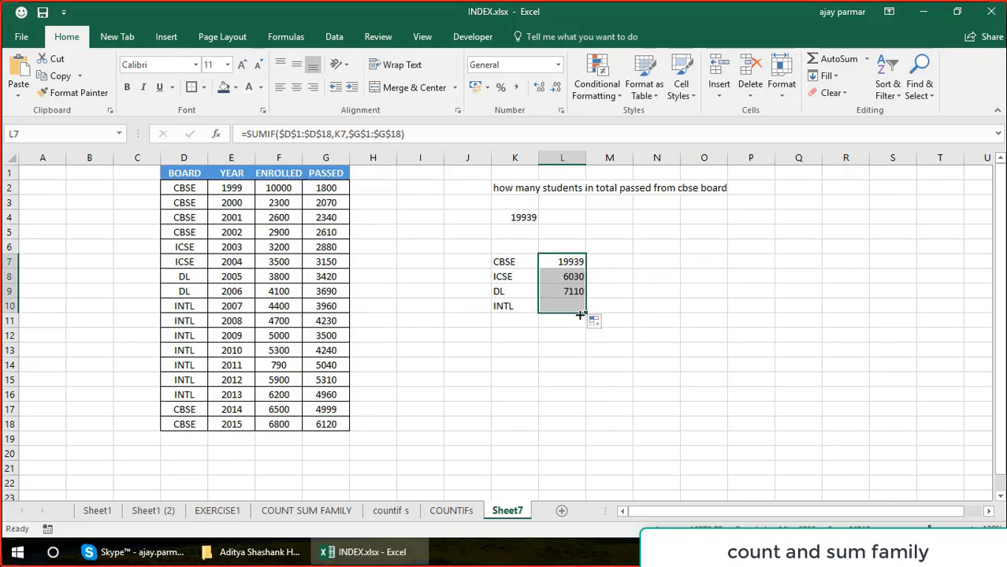
key("Down")
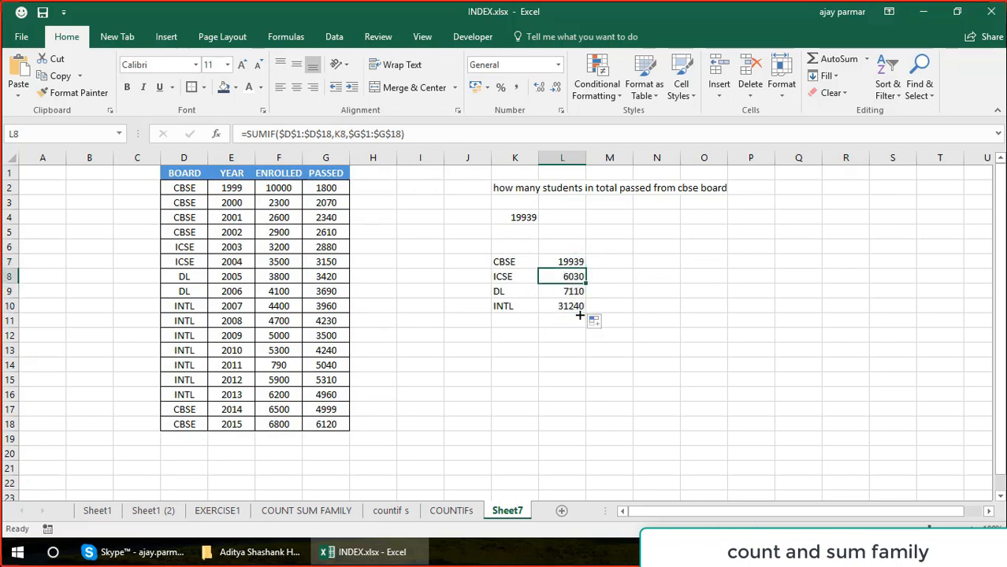
key("Up")
key("Up")
key("Down")
key("Down")
Enter the question "how many students passed from cbse board after year 2005" in K12.
left_click(535, 336)
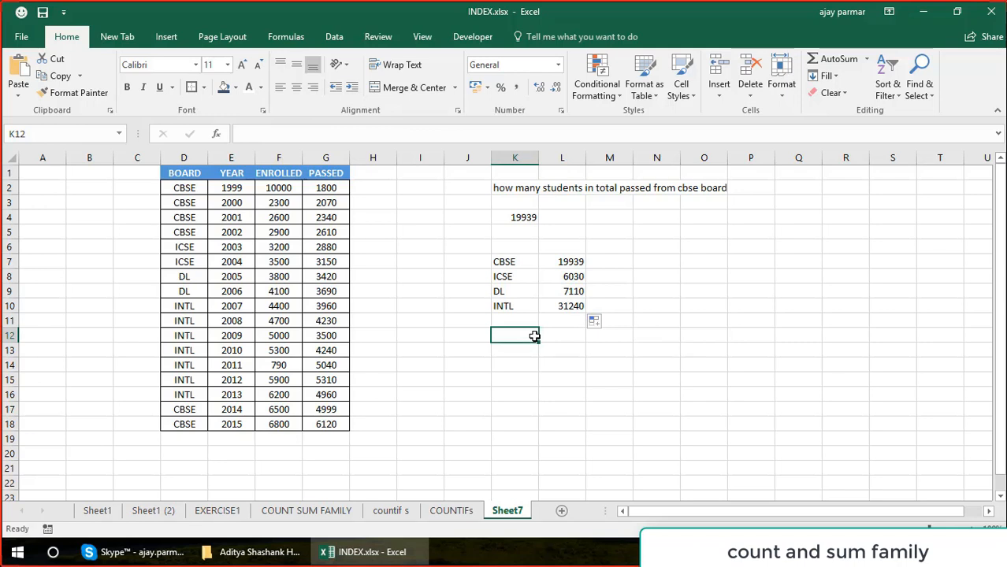
type("how man")
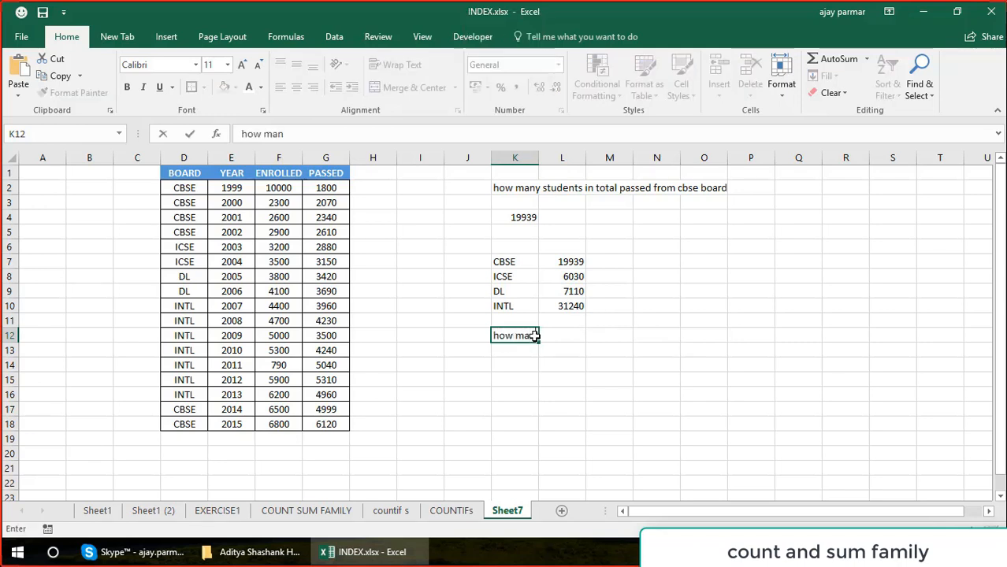
type("y stude")
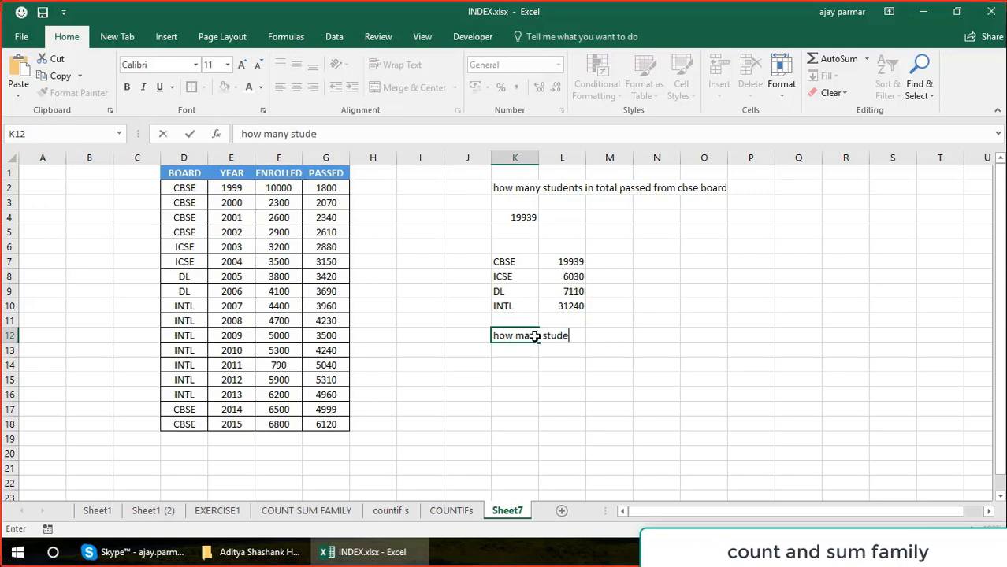
type("nts passed from ")
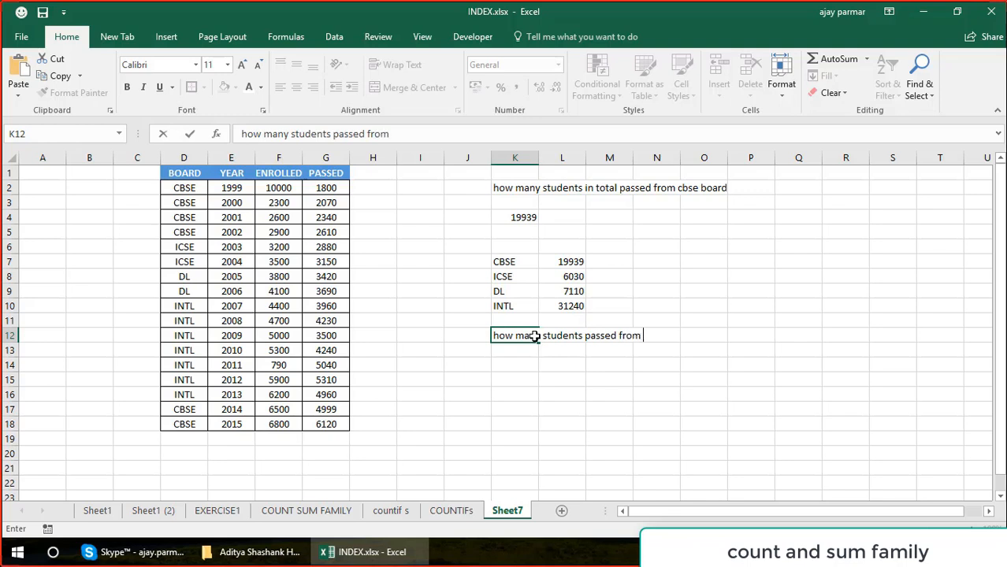
type("cbse board ")
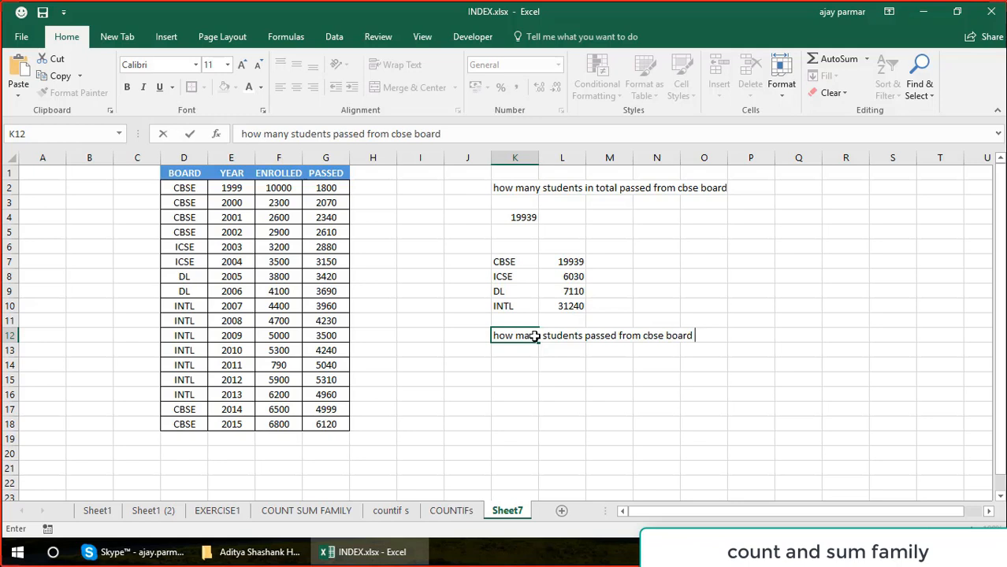
type("after year")
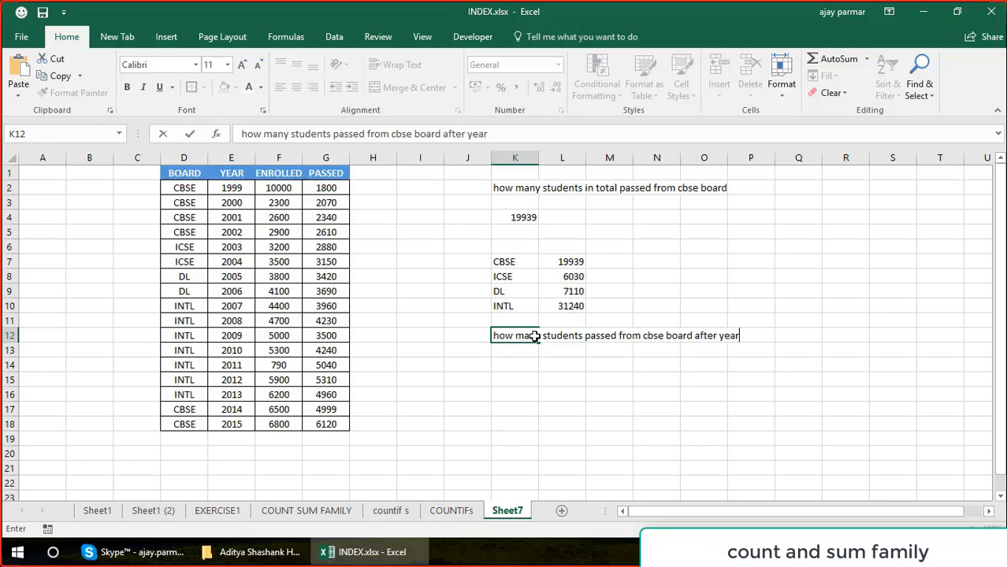
type(" 2005")
key("Return")
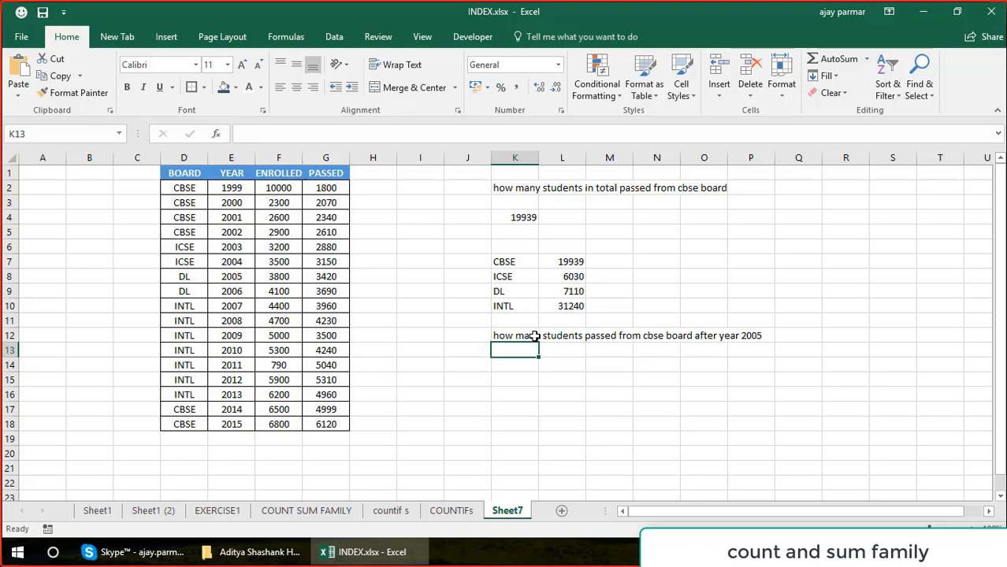
Start a SUMIFS formula in K14, replacing the initially entered SUMIF function name.
key("Down")
type("=")
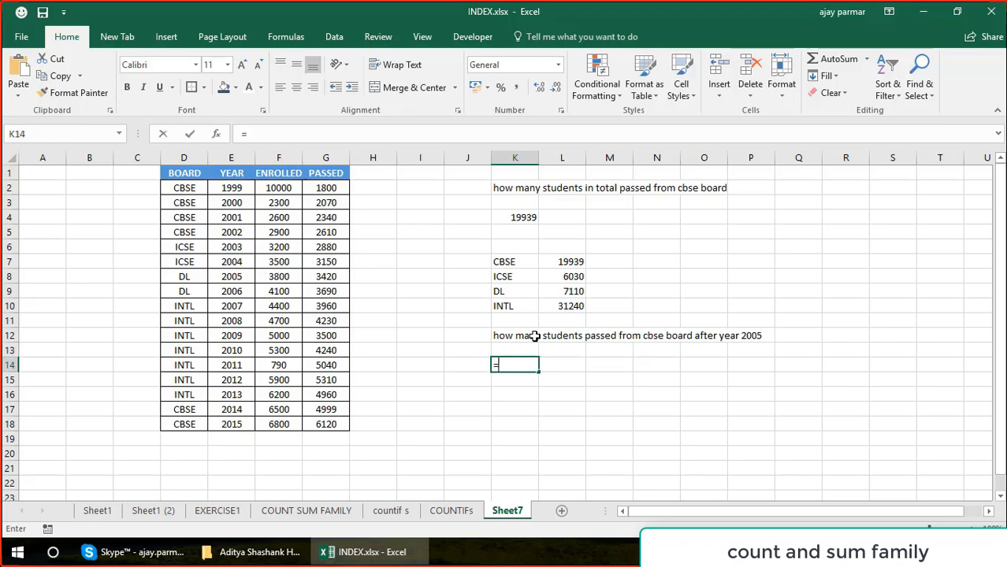
type("sumif")
key("BackSpace")
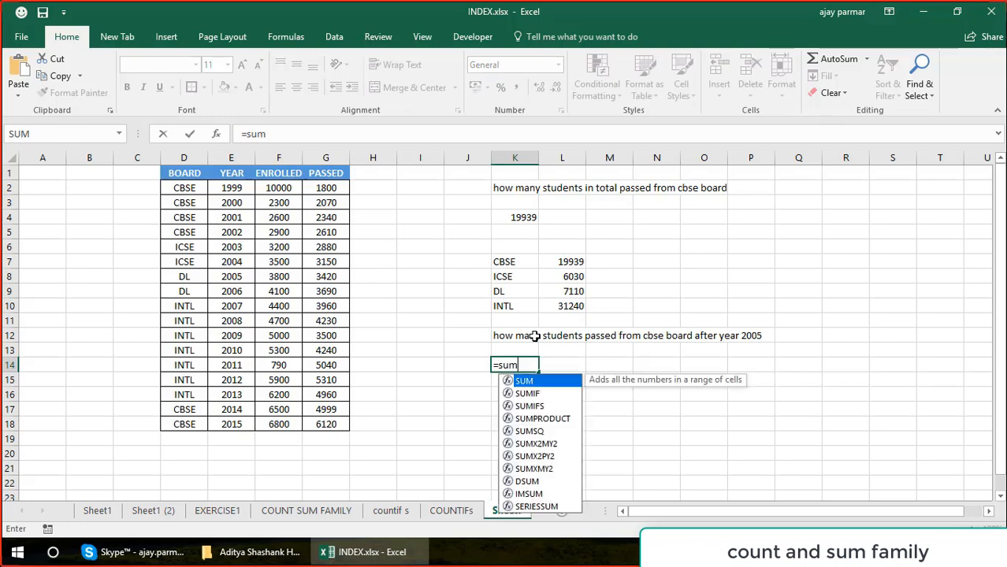
type("if(")
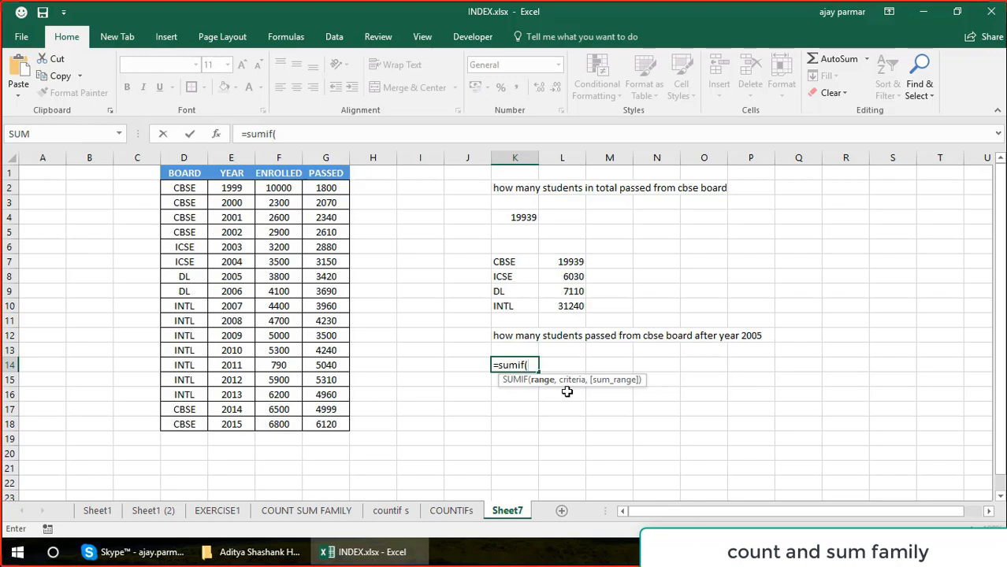
key("BackSpace")
type("s(")
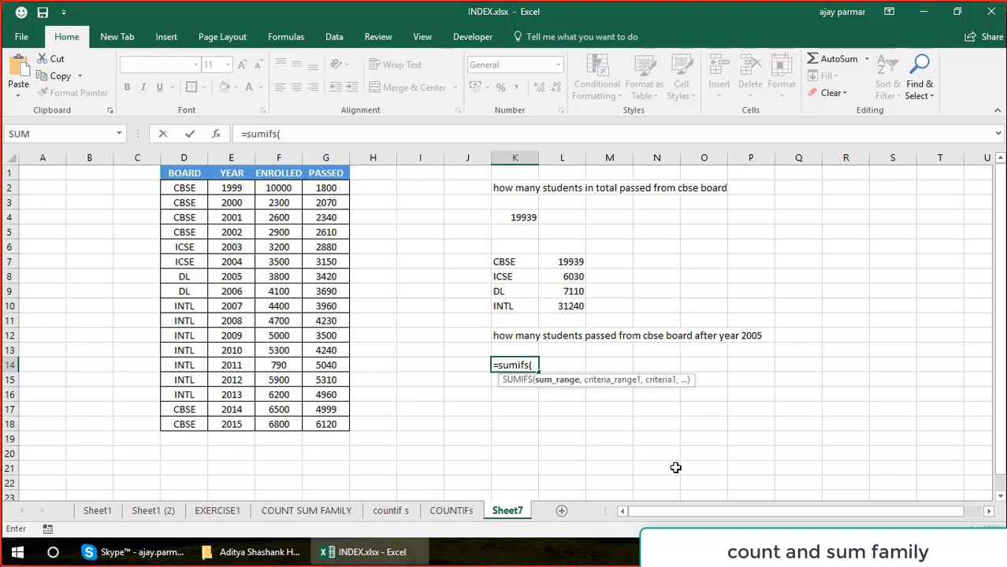
type(",,,,,,,,,,,,,,,,,,,,,,,,,,")
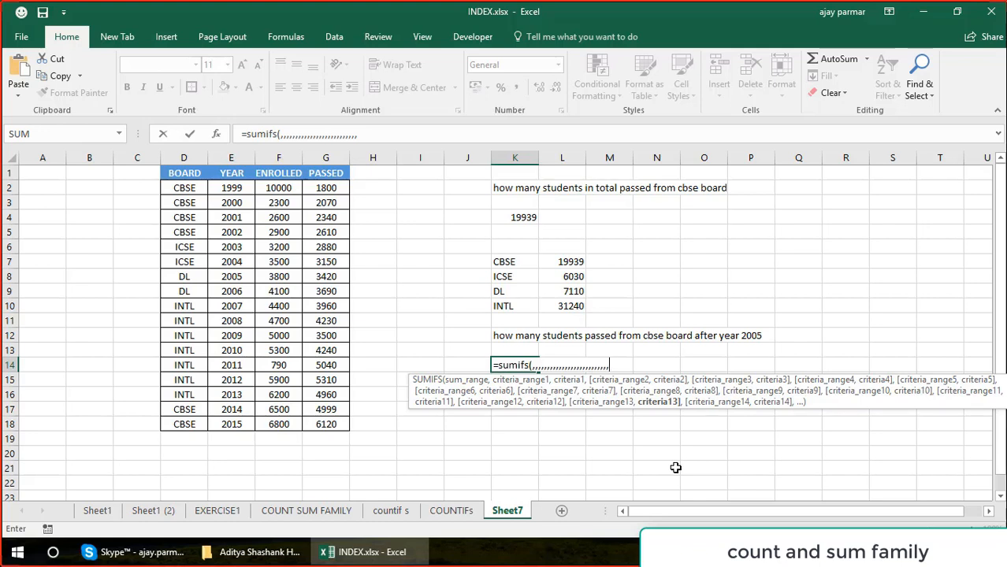
Add a long run of commas to the SUMIFS formula to preview its further criteria arguments, and remove them again.
key("BackSpace")
key("BackSpace")
key("BackSpace")
key("BackSpace")
key("BackSpace")
key("BackSpace")
key("BackSpace")
key("BackSpace")
key("BackSpace")
key("BackSpace")
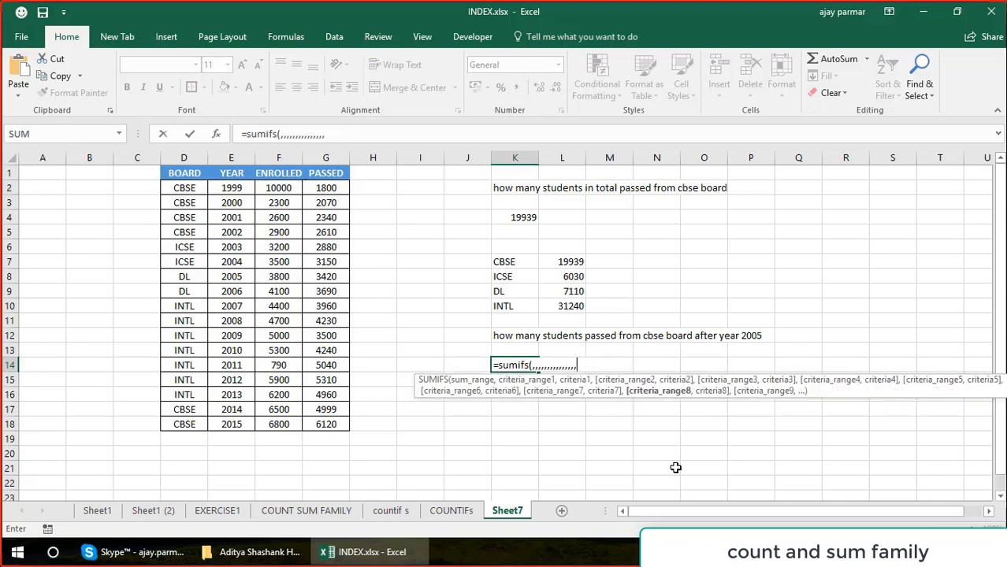
key("BackSpace")
key("BackSpace")
key("BackSpace")
key("BackSpace")
key("BackSpace")
key("BackSpace")
key("BackSpace")
key("BackSpace")
key("BackSpace")
key("BackSpace")
key("BackSpace")
key("BackSpace")
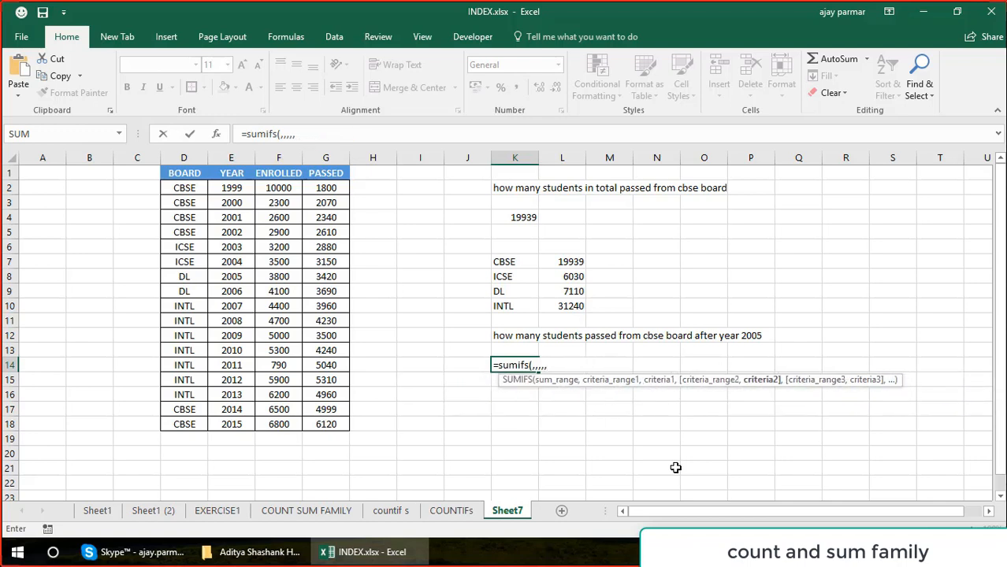
key("BackSpace")
key("BackSpace")
key("BackSpace")
key("BackSpace")
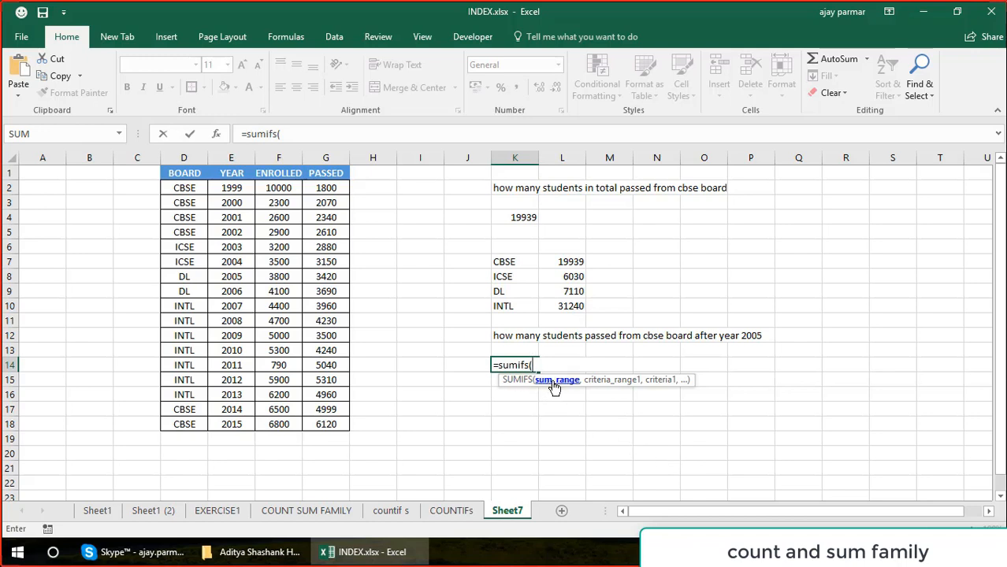
Switch the function in K14 to SUMIF and back to SUMIFS to compare the argument order of the two.
key("BackSpace")
key("BackSpace")
type("(")
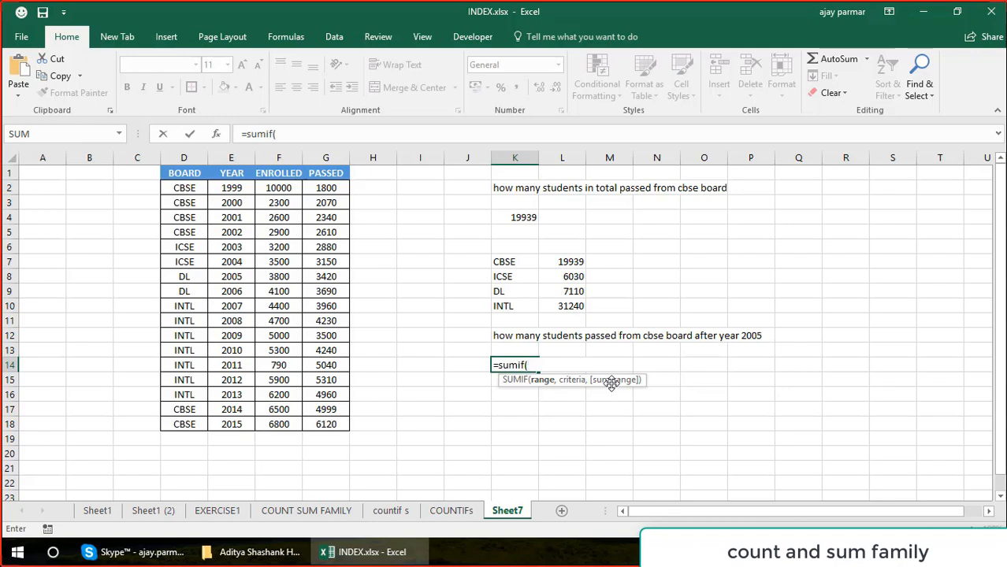
key("BackSpace")
type("s(")
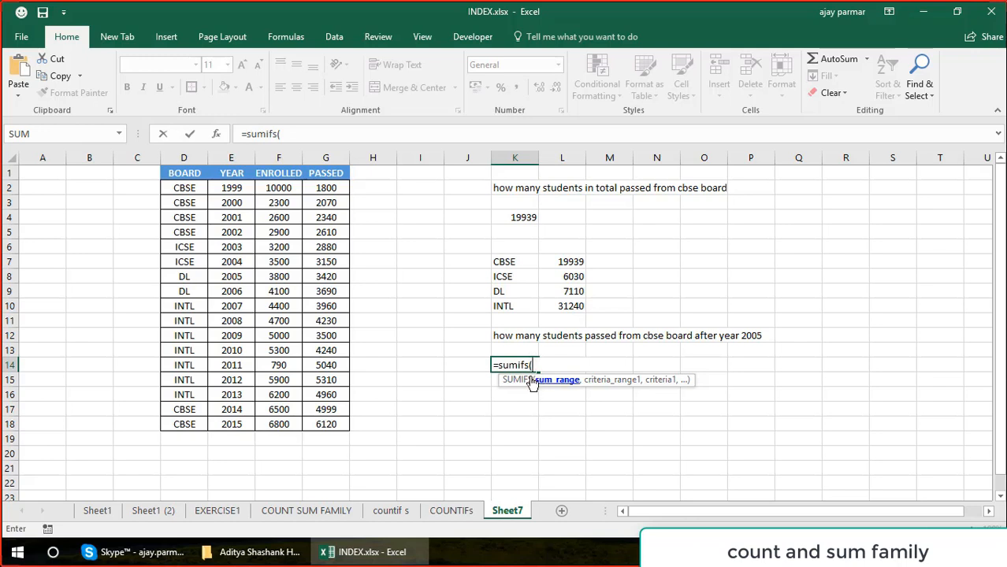
Set the SUMIFS sum range to the passed-student cells as the absolute reference $G$2:$G$18.
left_click(325, 187)
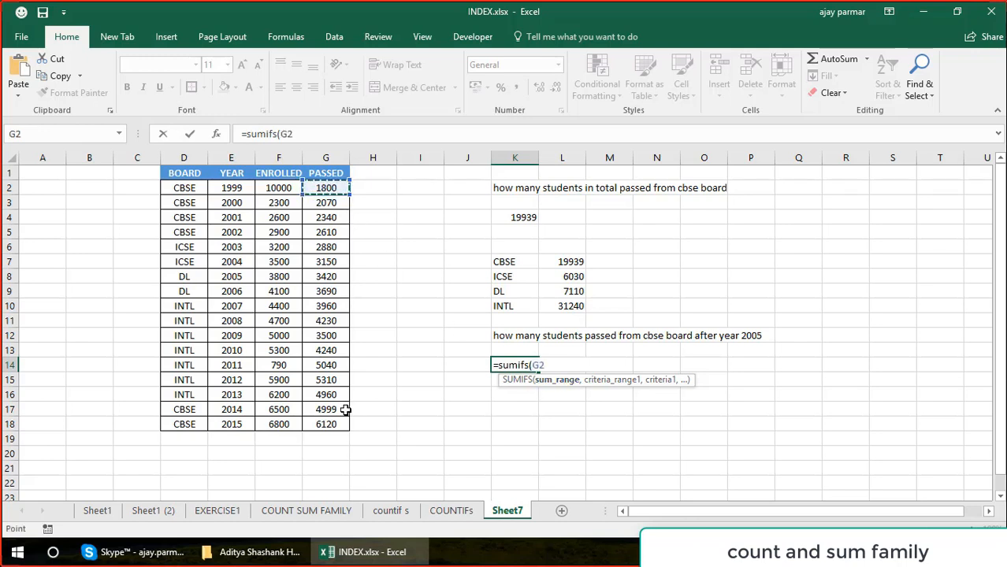
left_click(335, 424, "shift")
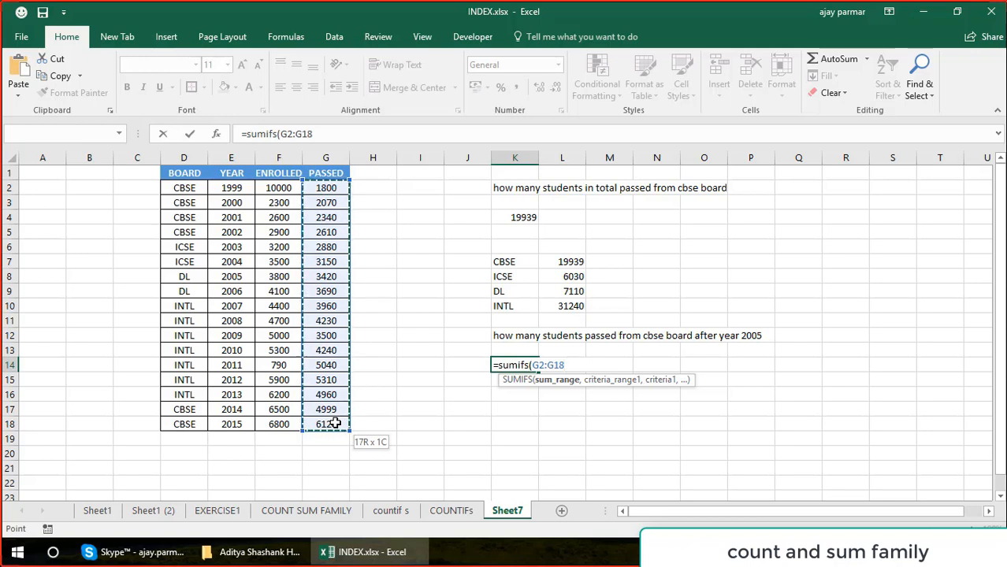
key("F4")
type(",")
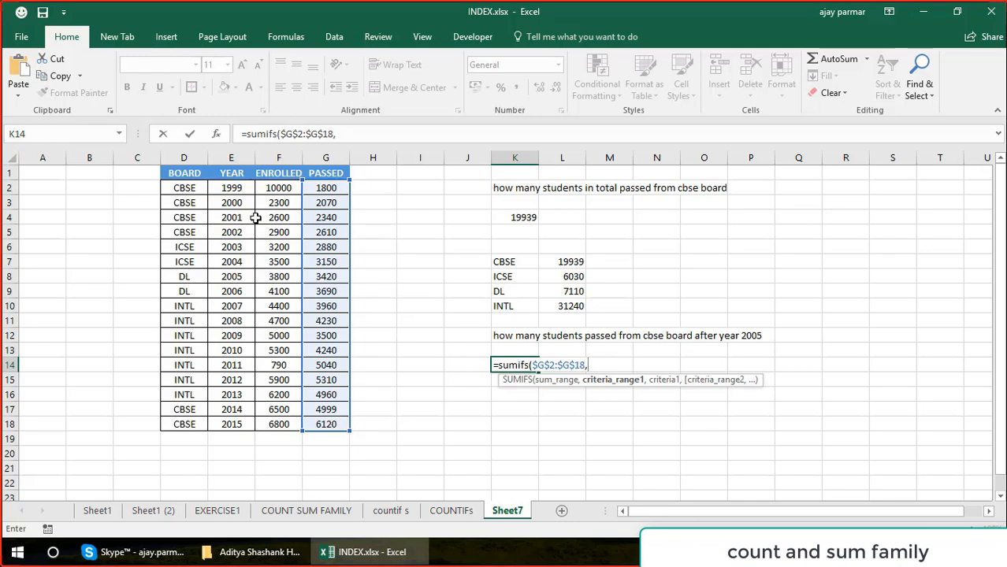
Add D2:D18 as the first criteria range of the SUMIFS formula, with "cbse" as its criterion.
left_click(201, 188)
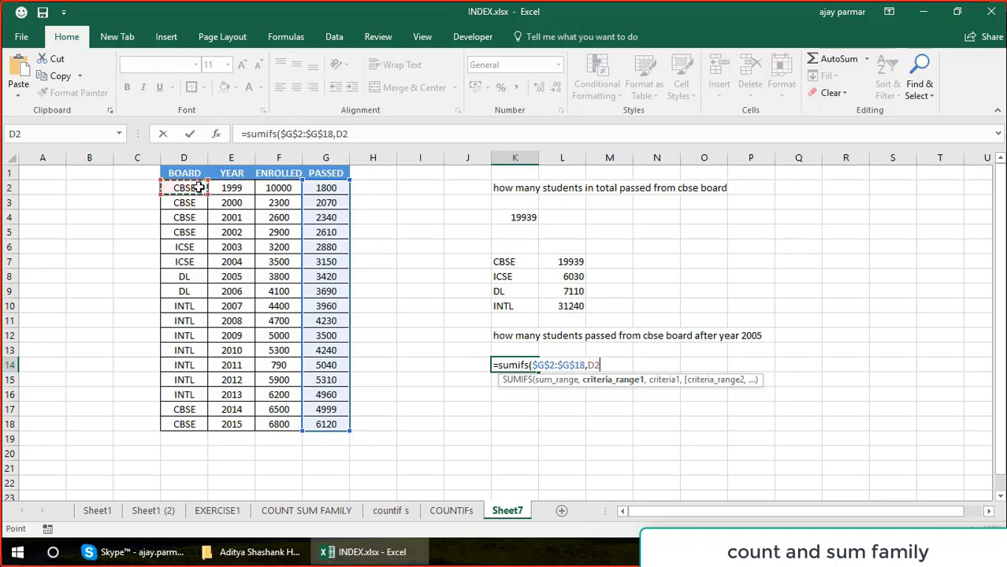
left_click(186, 424, "shift")
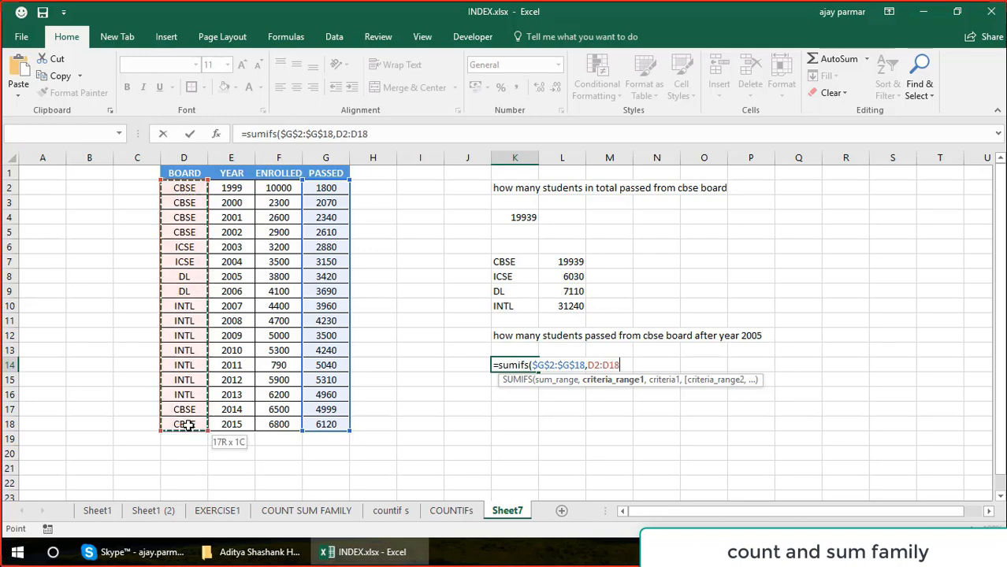
type(",")
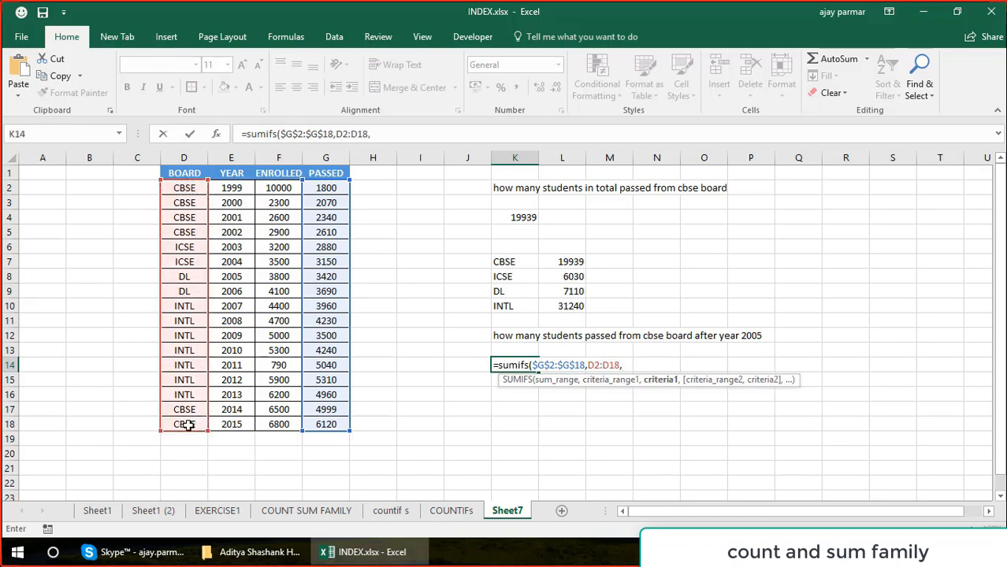
type("\"cbse\",")
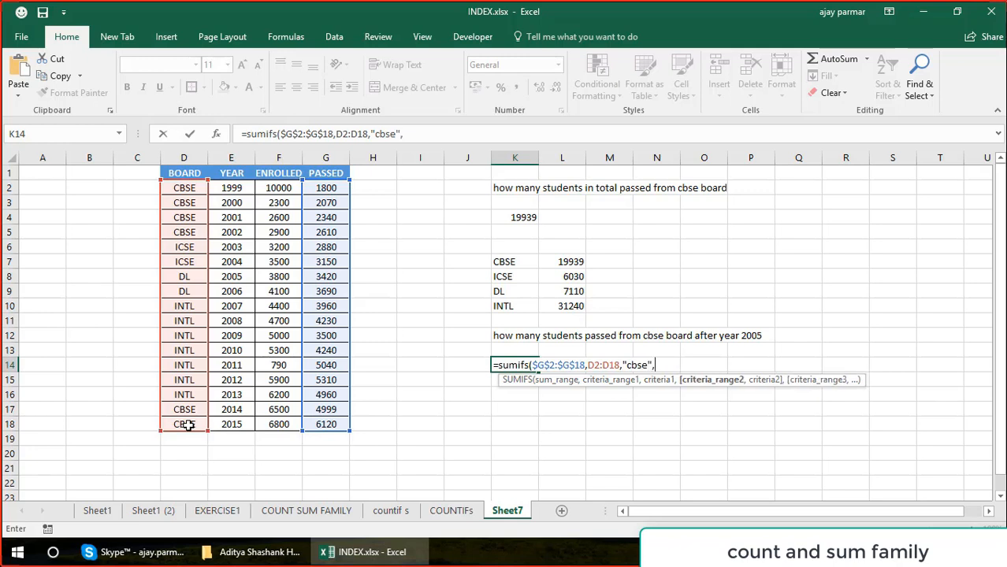
Add E2:E18 as the second criteria range with criterion ">2005" and complete the SUMIFS formula in K14.
left_click(232, 188)
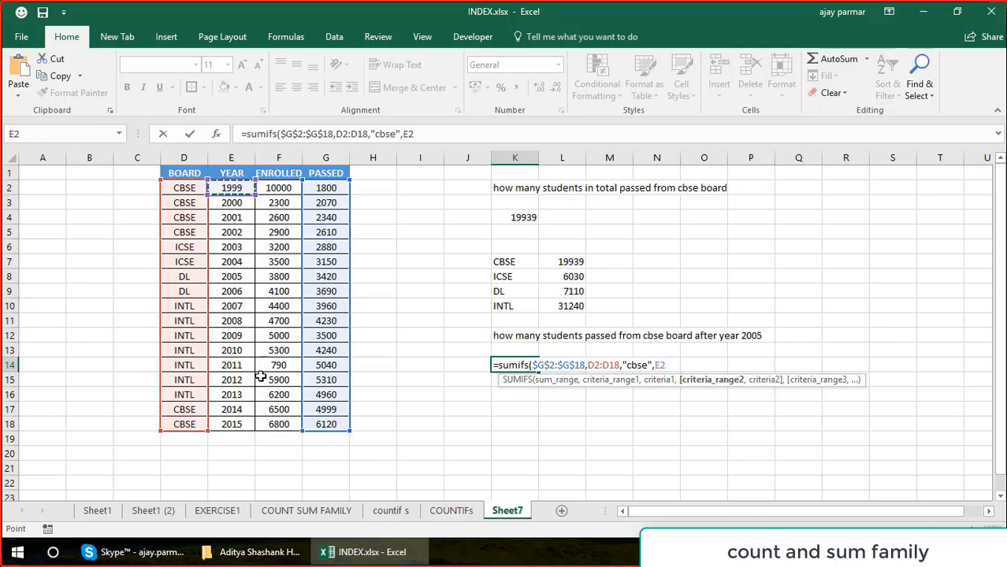
left_click_drag(237, 427, 237, 426)
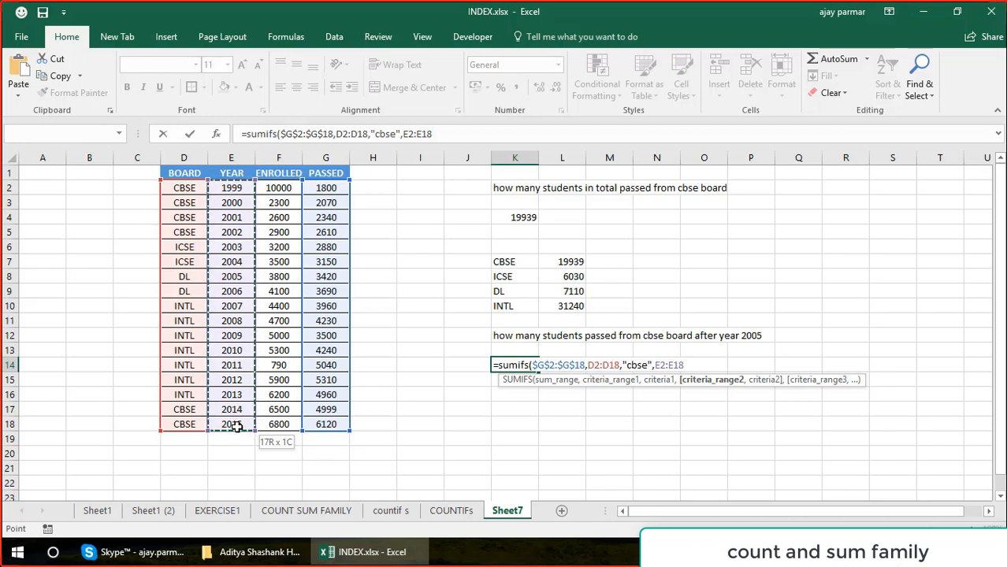
type(",")
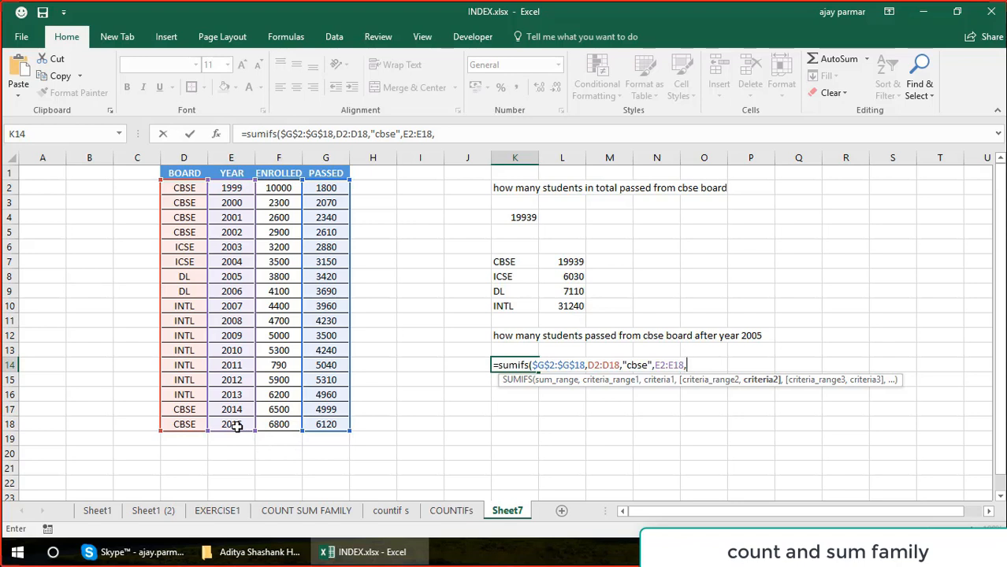
type("\">2005\")")
key("Return")
key("Up")
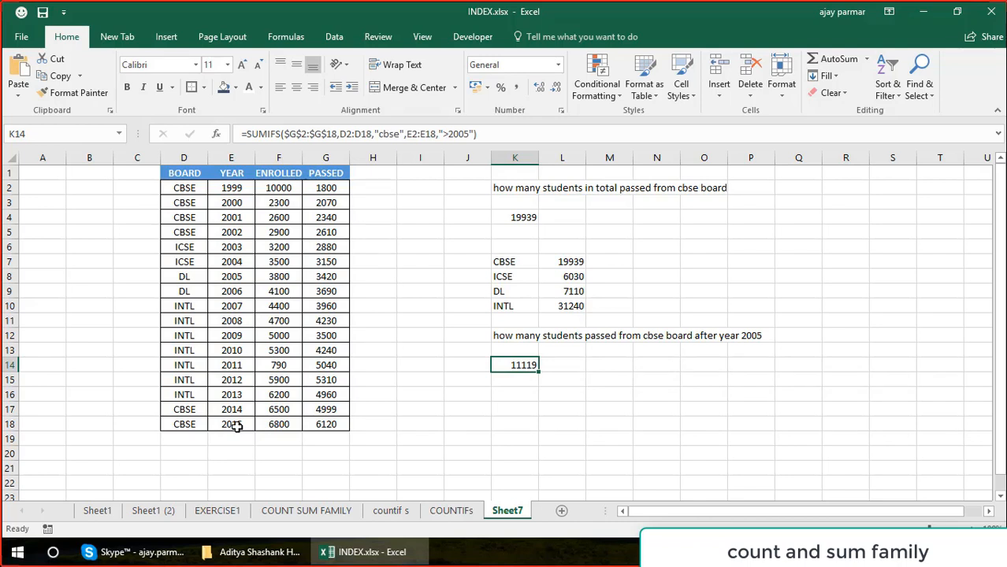
Turn on filtering for the table headers and filter the BOARD column to CBSE only.
left_click(183, 173)
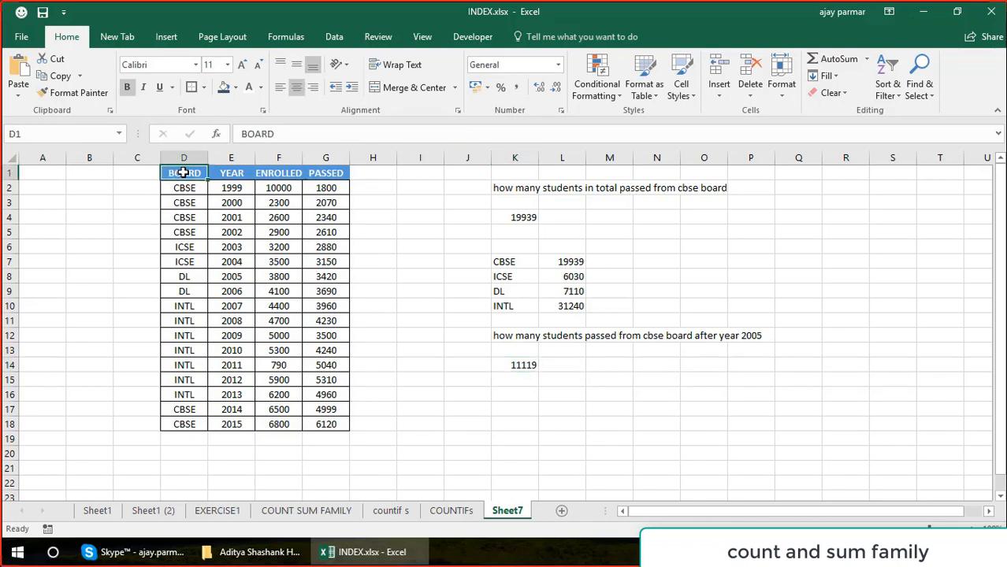
left_click(337, 40)
left_click(456, 79)
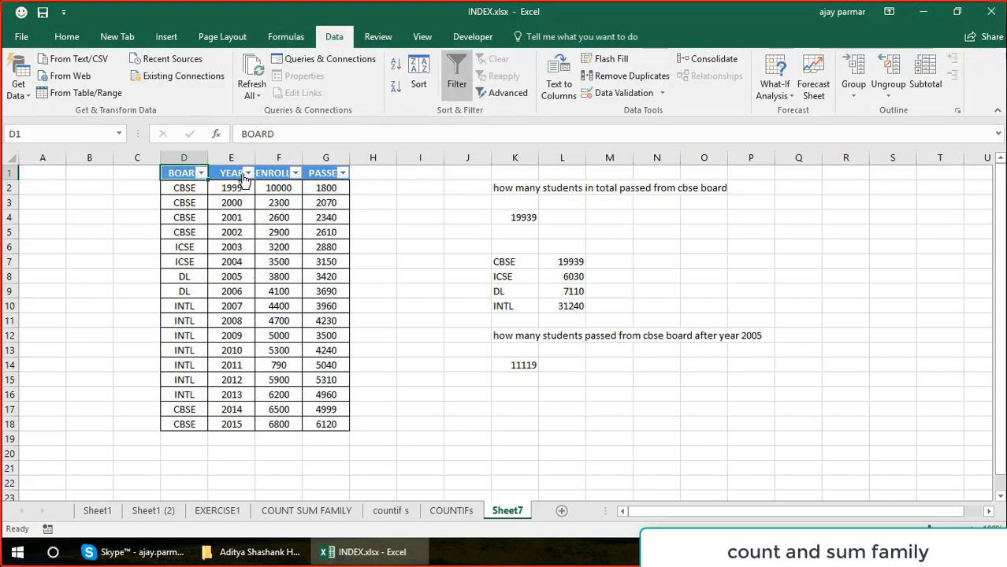
left_click(202, 174)
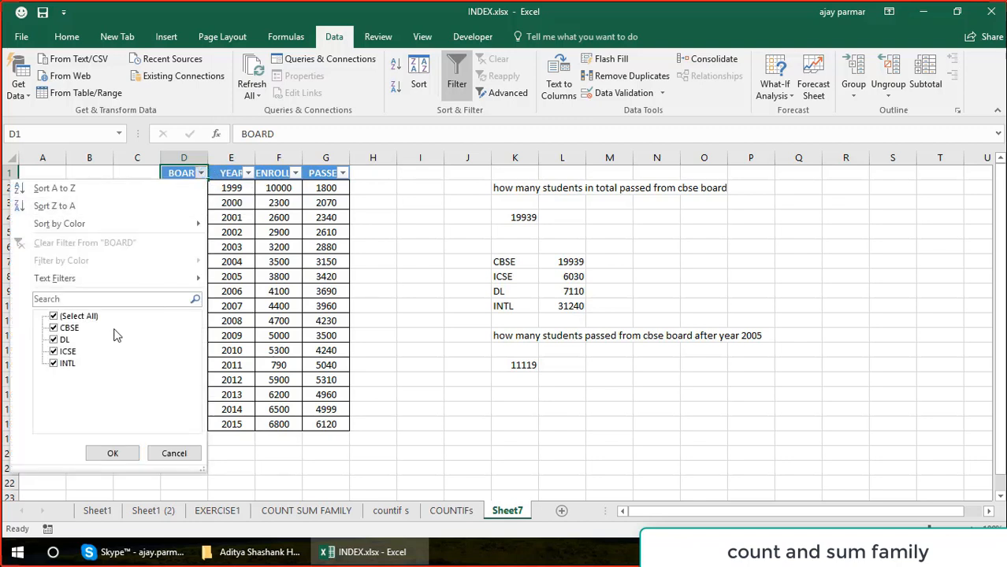
left_click(54, 316)
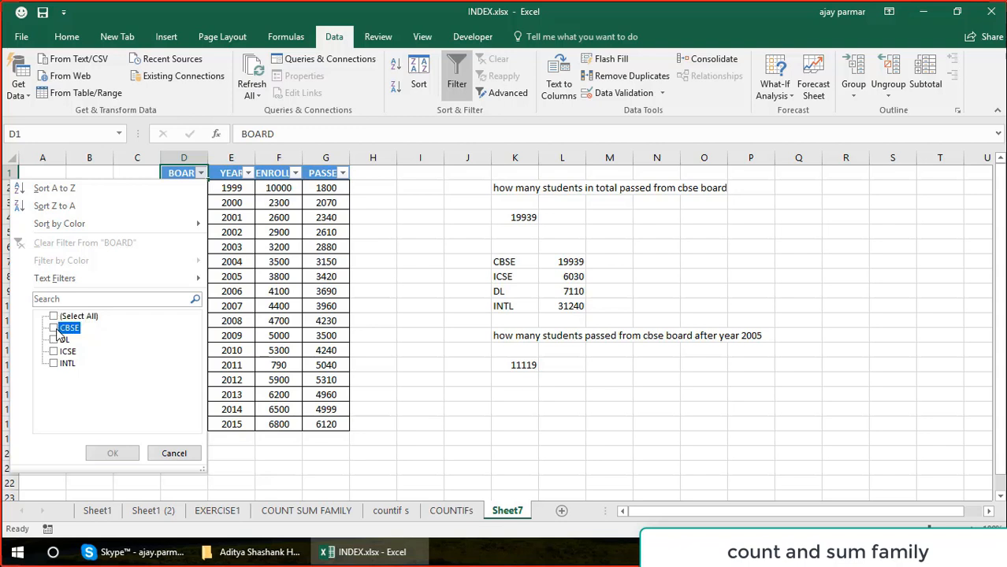
left_click(54, 328)
left_click(113, 453)
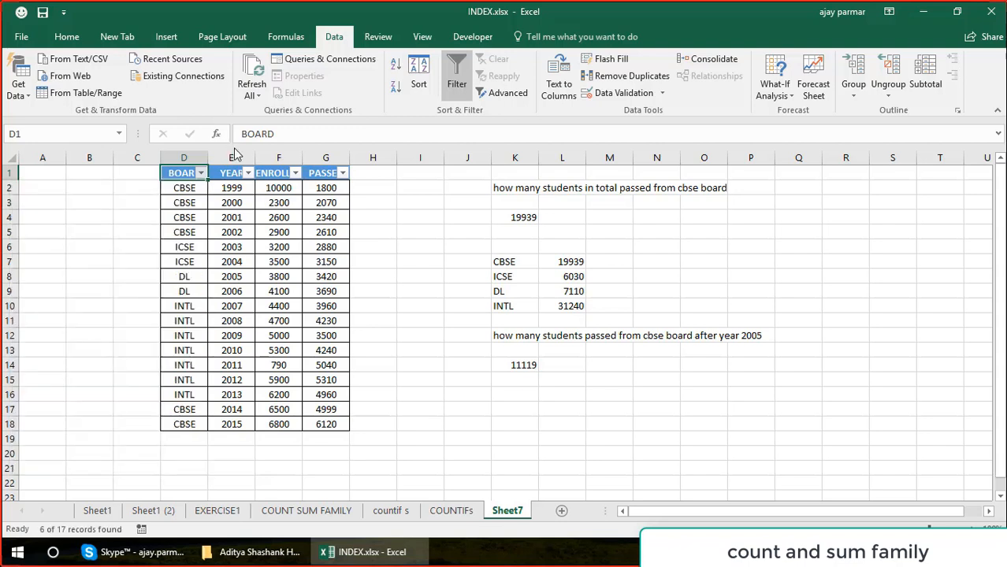
Exclude 1999, 2000, 2001 and 2002 from the YEAR filter and select the remaining PASSED values to check their sum.
left_click(249, 173)
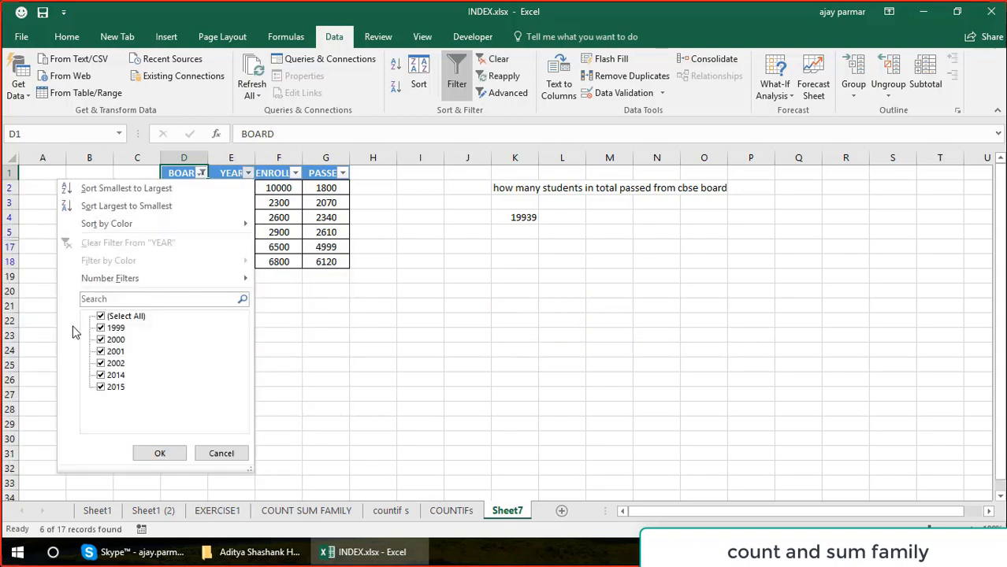
left_click(101, 328)
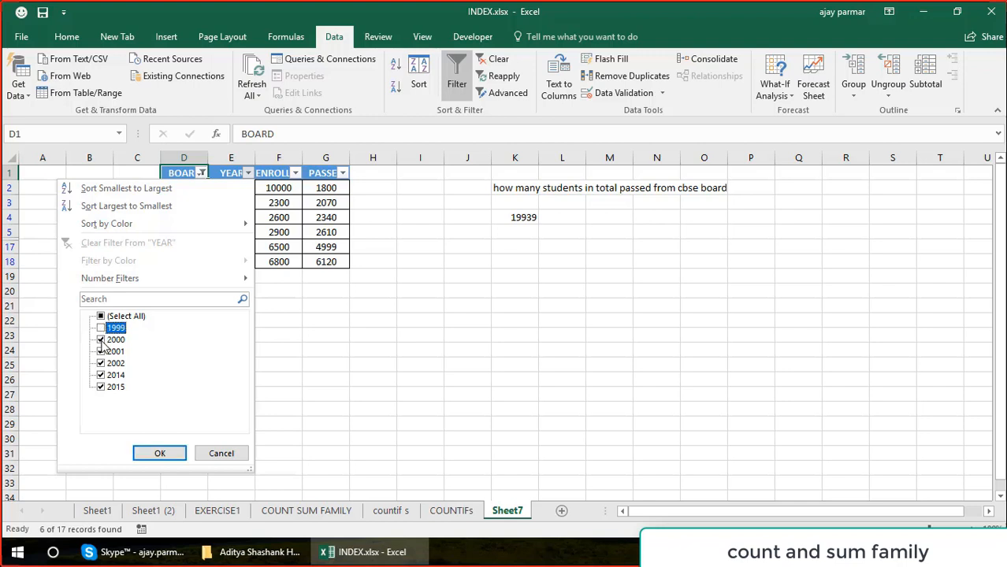
left_click(101, 339)
left_click(101, 351)
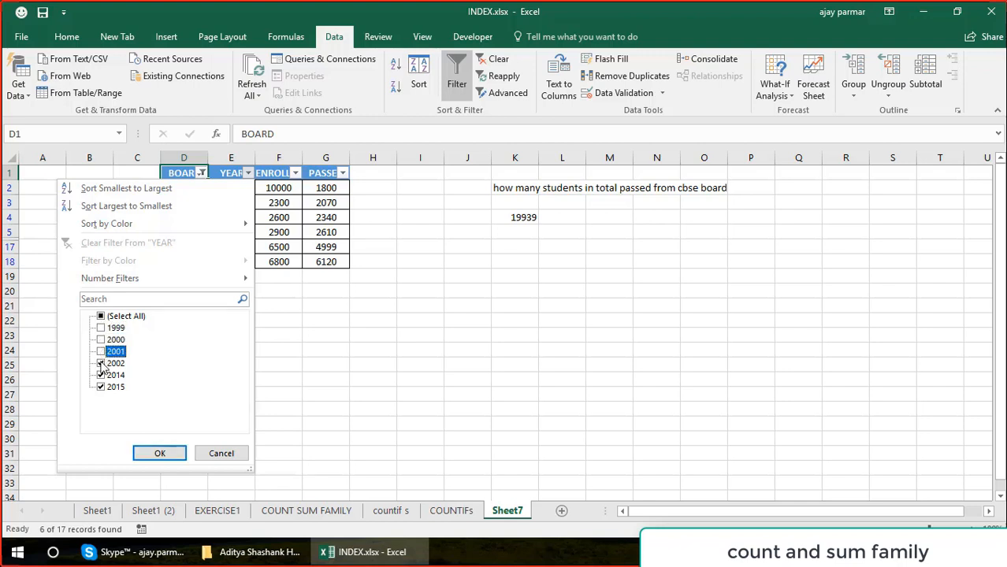
left_click(101, 363)
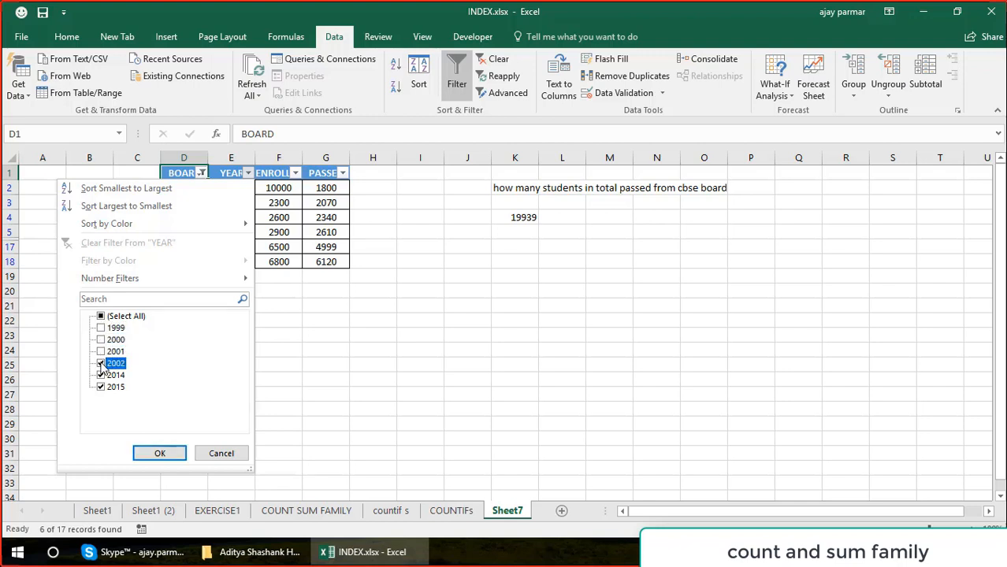
left_click(161, 459)
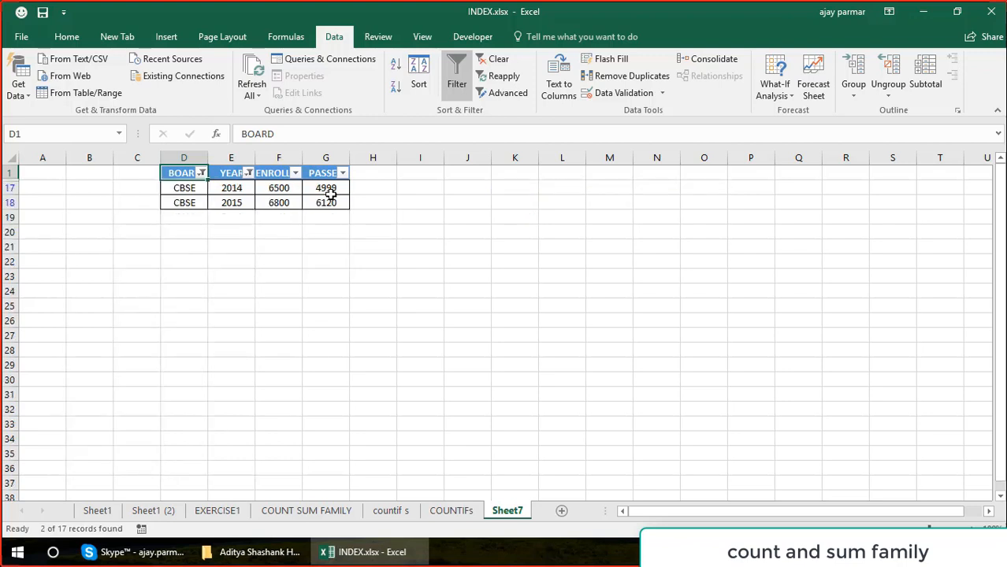
left_click(325, 190)
key("shift+Down")
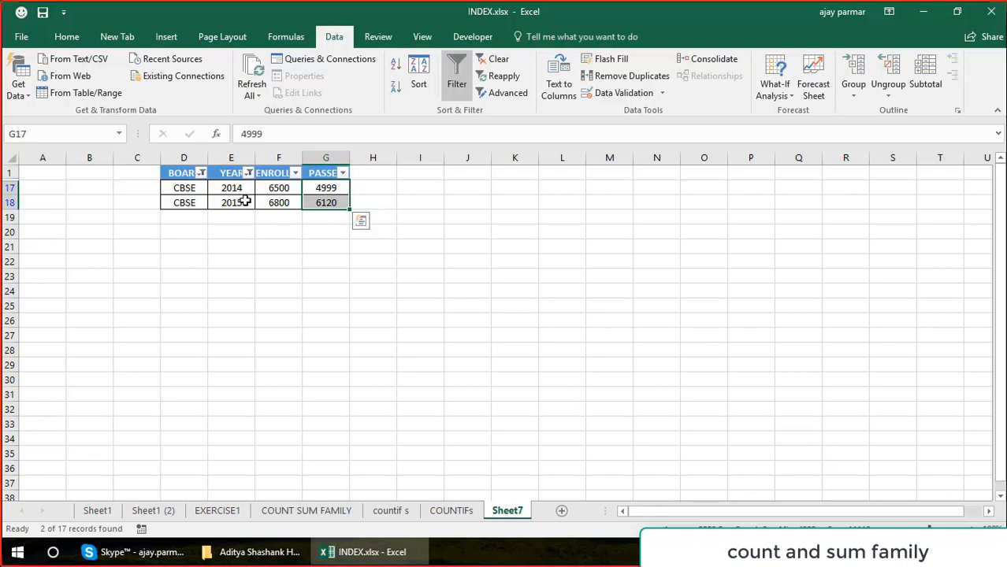
Remove the filters from the table and select K14 to review its SUMIFS formula and result.
key("alt+d")
key("f")
key("f")
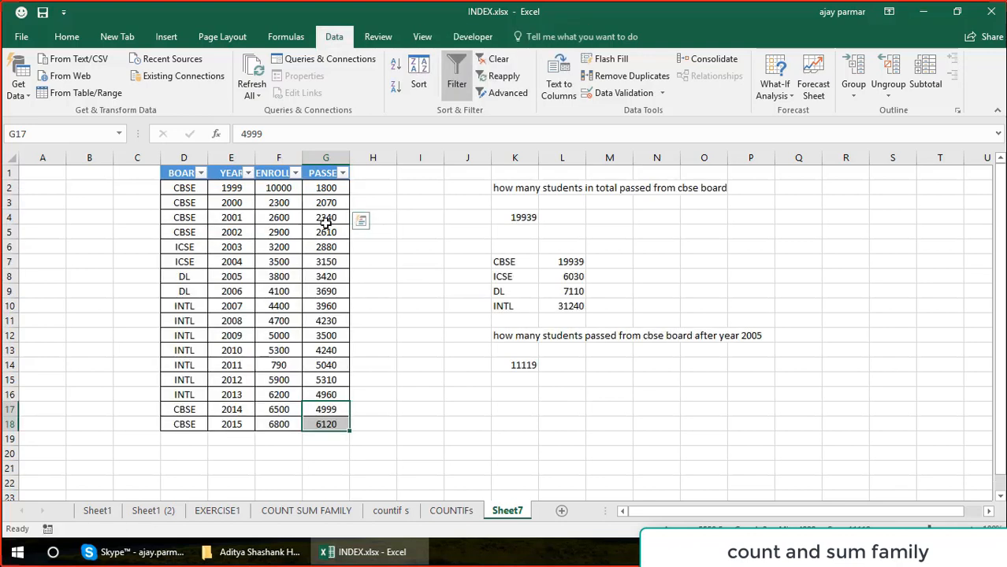
left_click(517, 364)
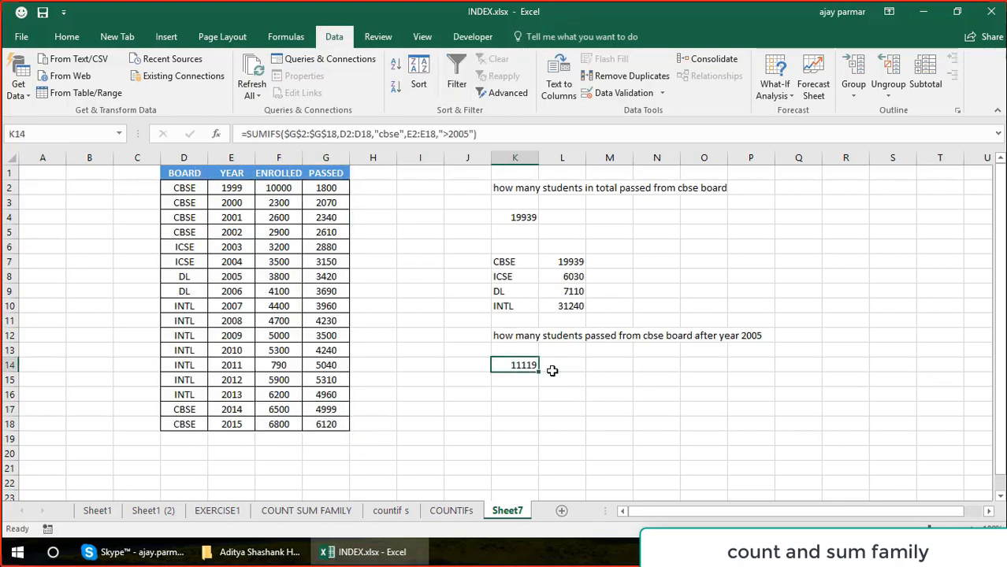
left_click(515, 389)
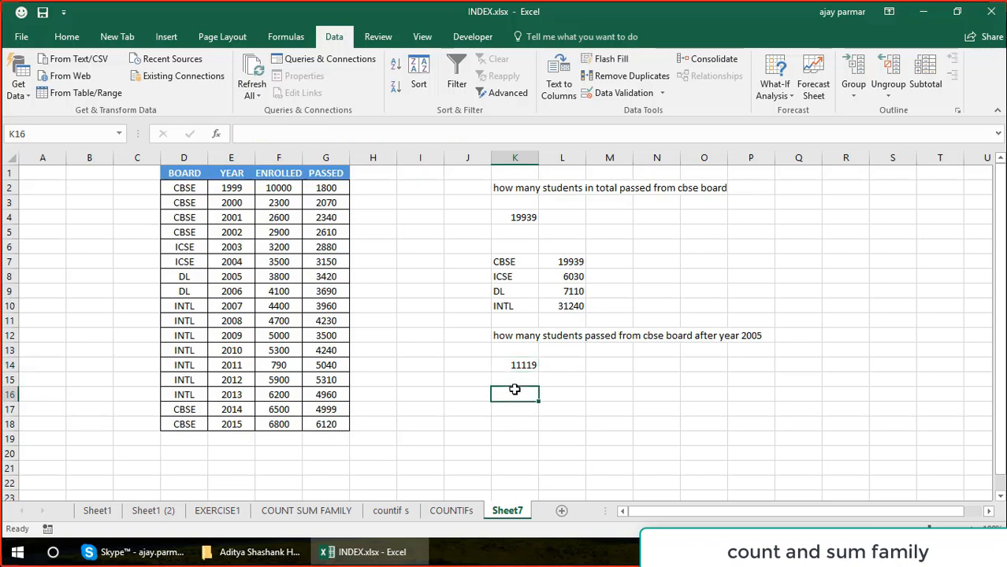
left_click(532, 366)
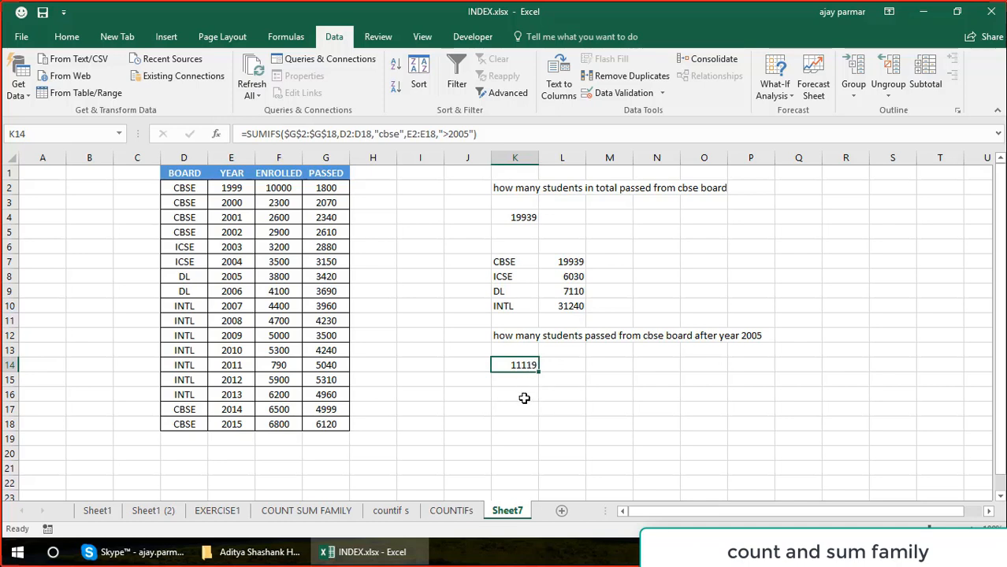
Go to the countif s sheet and review the COUNTIFS formula in L17 for enrolments above 6000 after 2004.
left_click(524, 399)
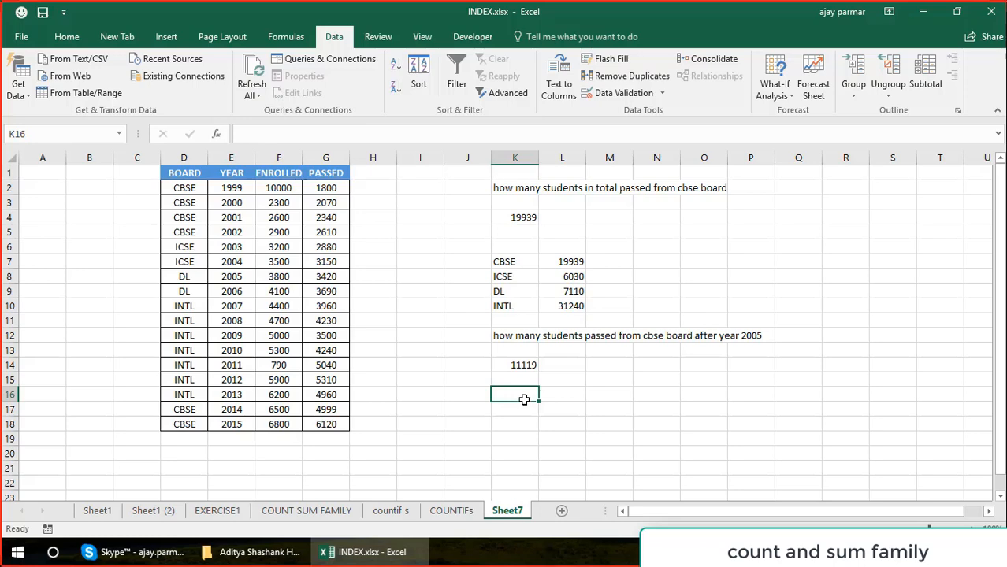
left_click(450, 510)
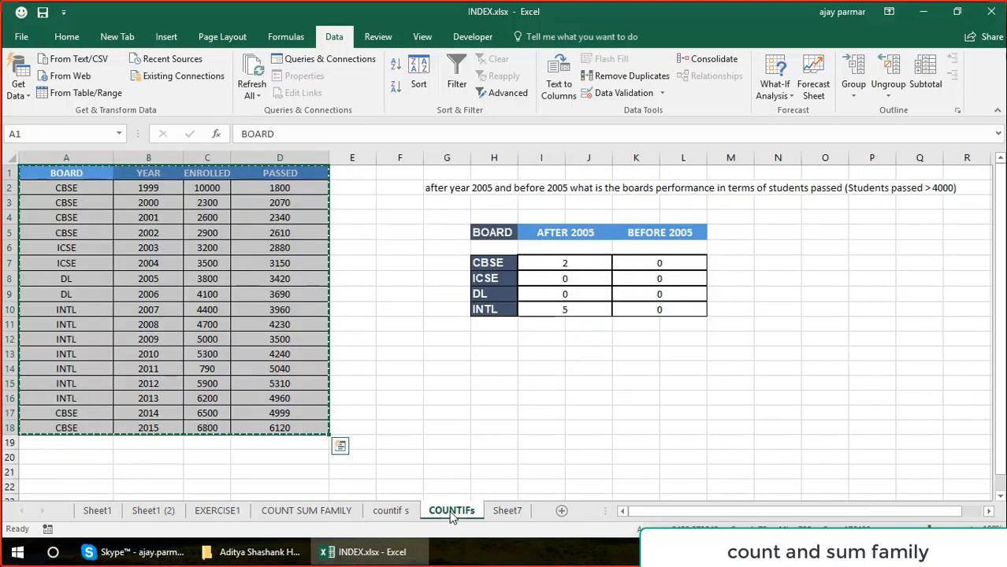
left_click(389, 510)
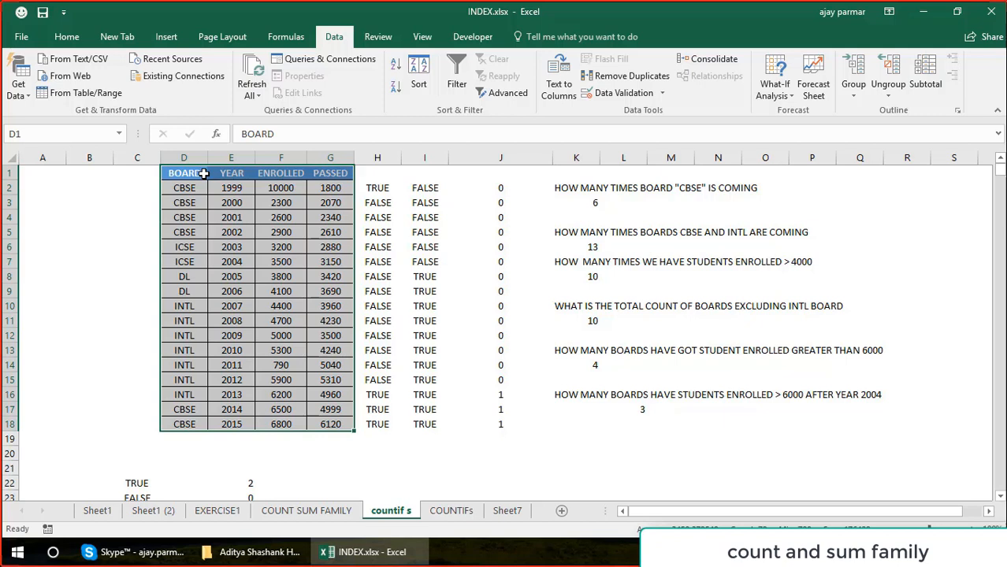
left_click(634, 407)
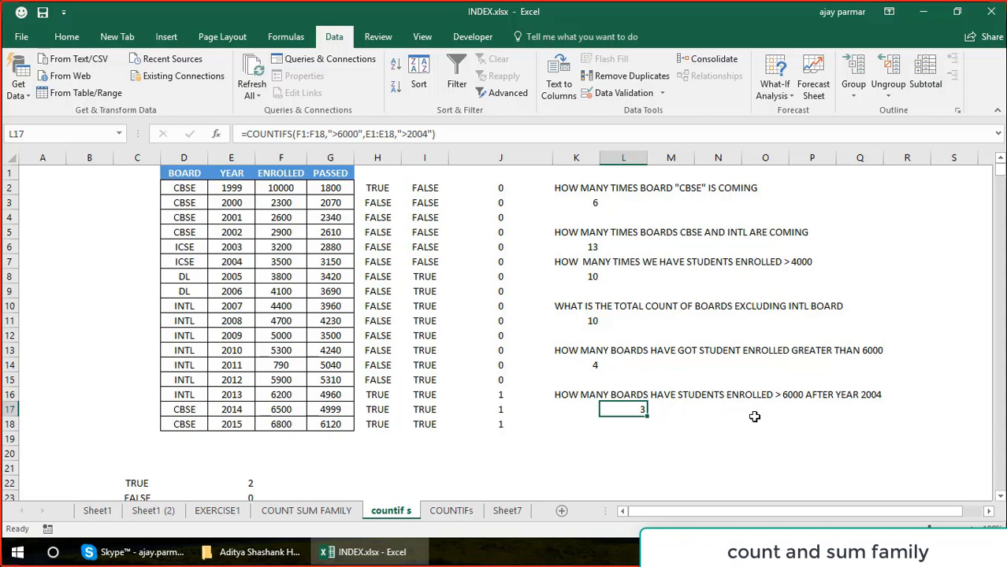
left_click(191, 178)
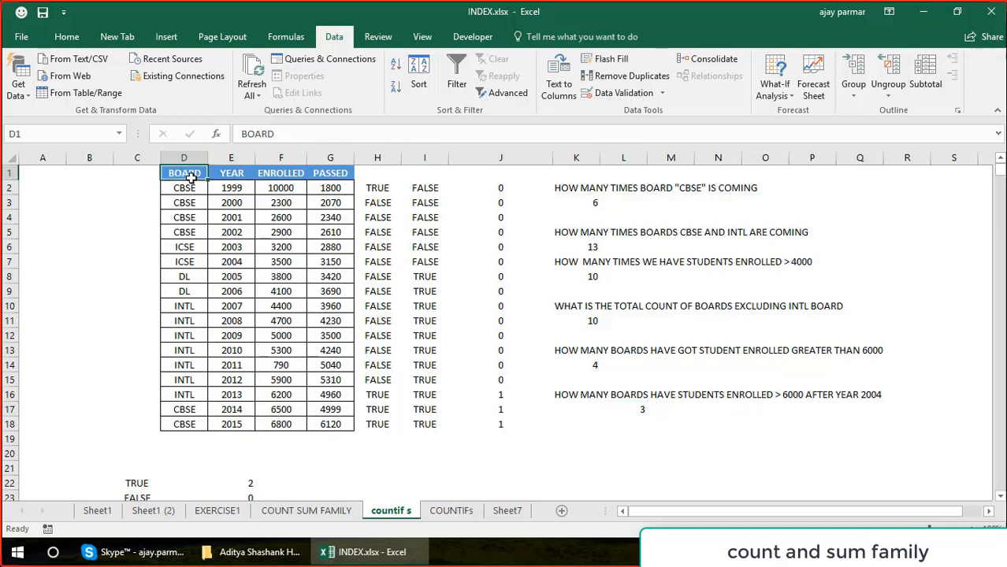
key("alt+d")
key("f")
key("f")
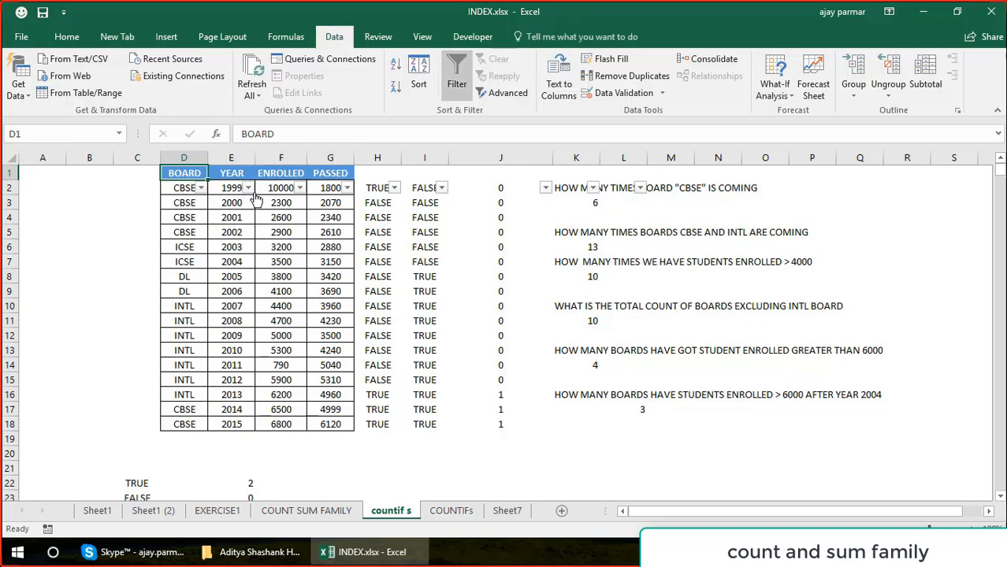
key("alt+d")
key("f")
key("f")
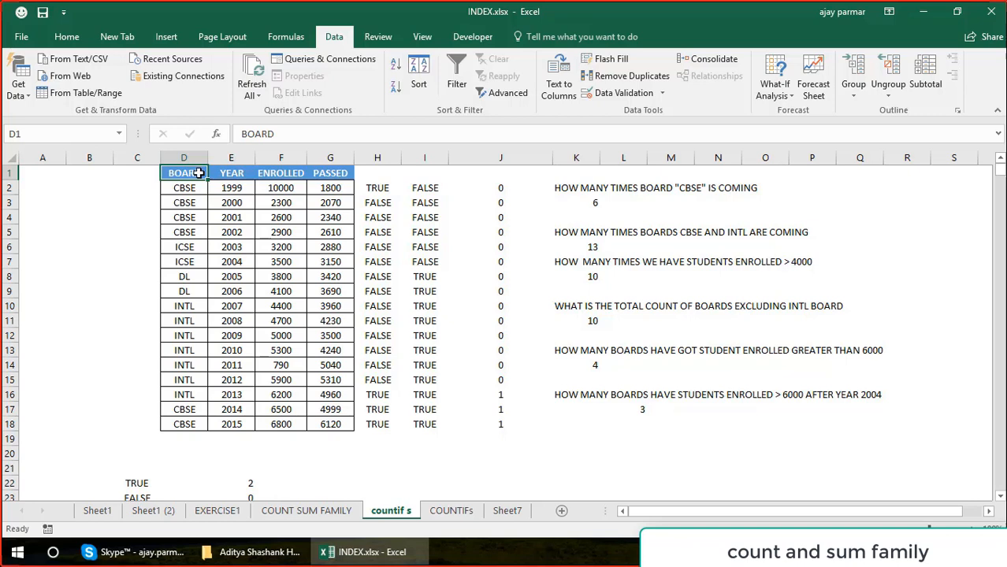
Turn on filtering for only the table headers BOARD, YEAR, ENROLLED and PASSED in D1:G1.
left_click_drag(198, 172, 335, 172)
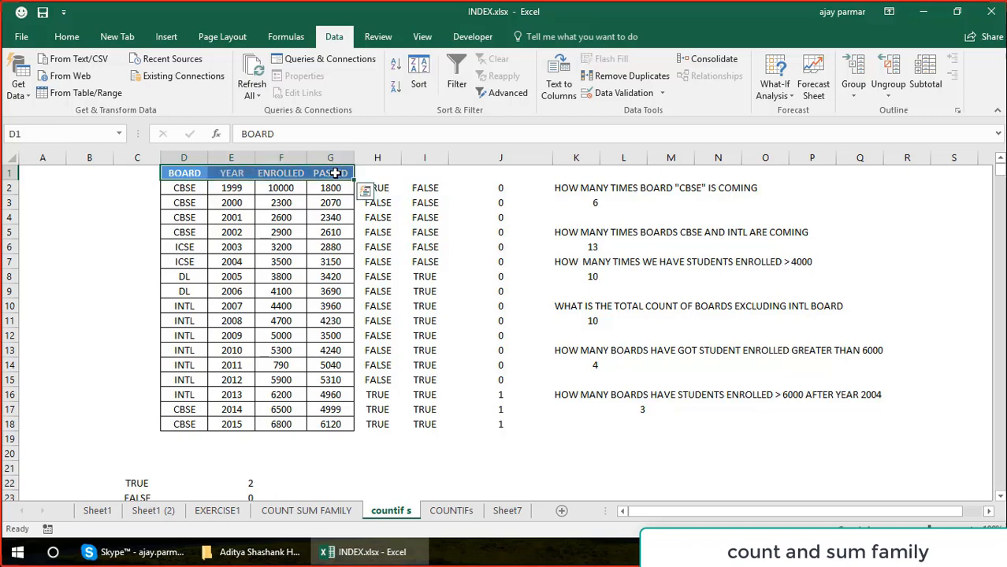
key("alt+d")
key("f")
key("f")
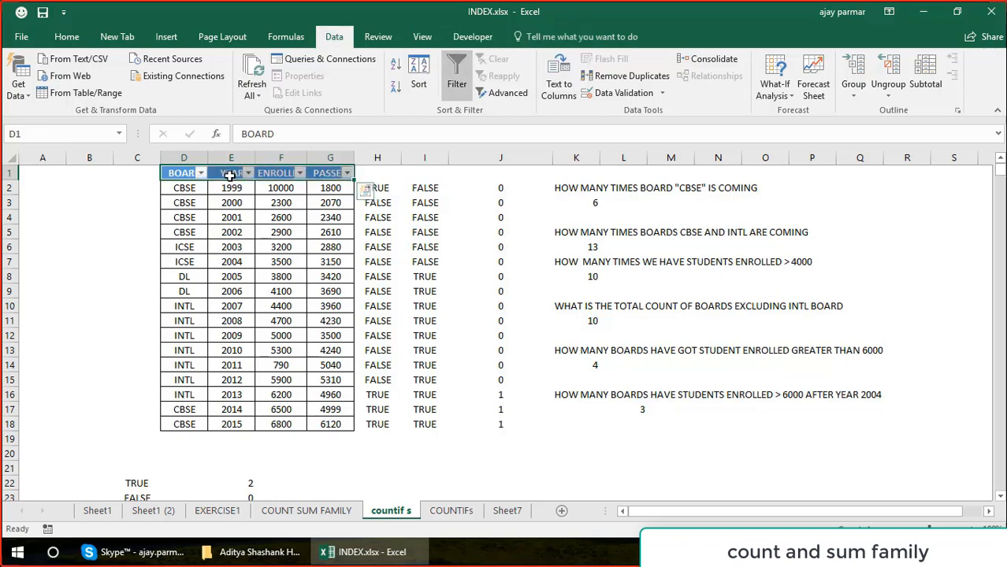
Filter the YEAR column to show only the years 2005 through 2015.
left_click(248, 173)
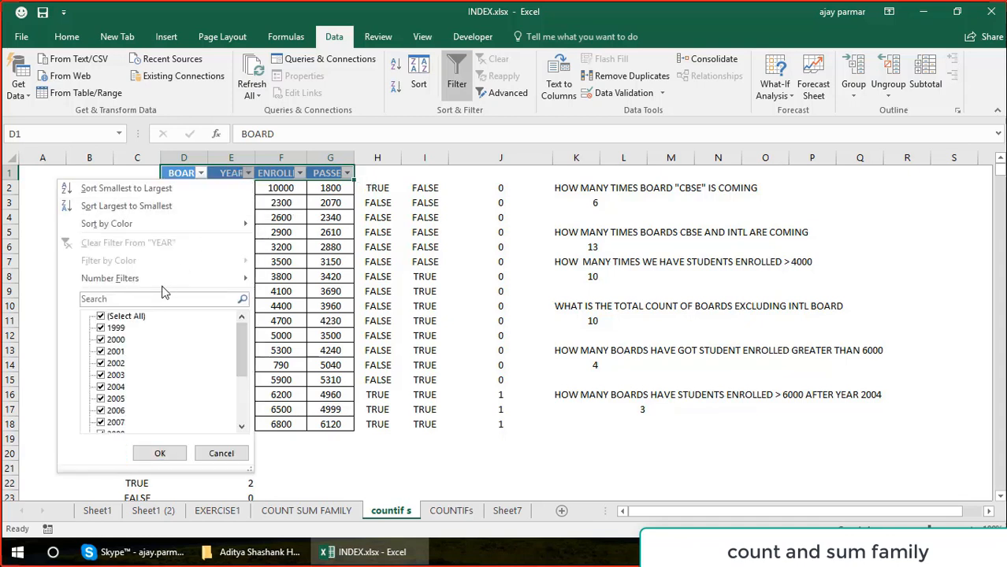
left_click(106, 317)
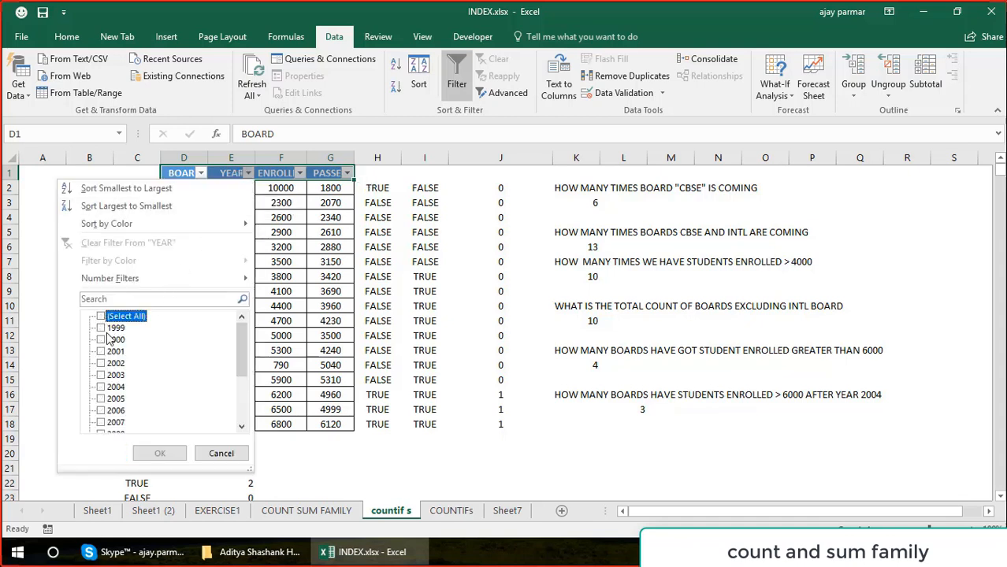
left_click(103, 399)
left_click(103, 409)
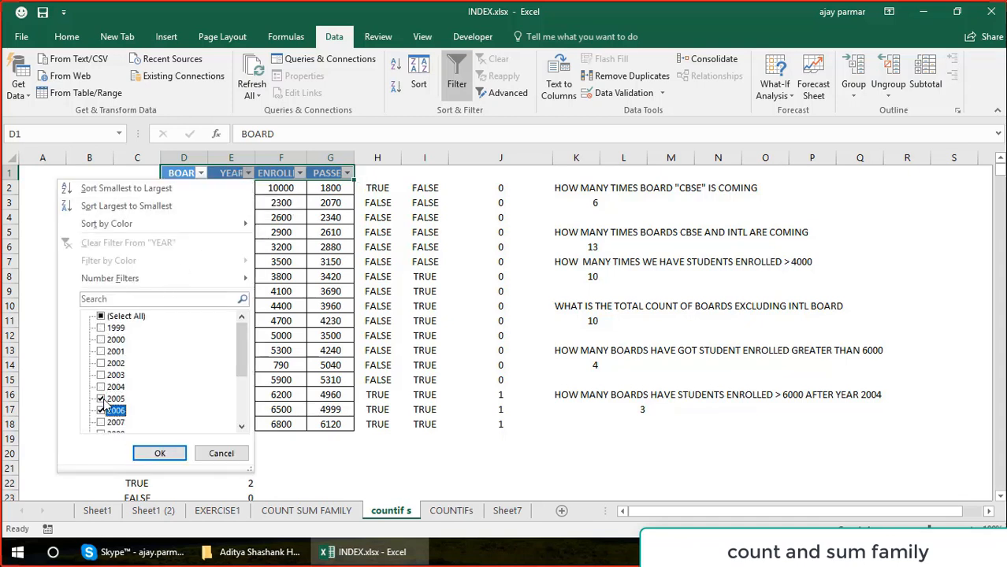
key("Down")
key("space")
key("Down")
key("space")
key("Down")
key("space")
key("Down")
key("space")
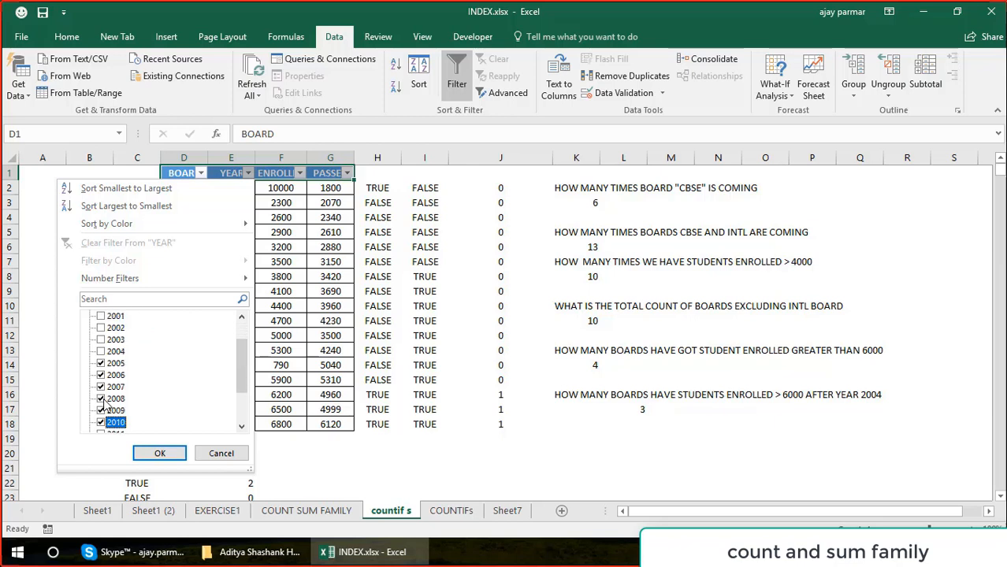
key("Down")
key("space")
key("Down")
key("space")
key("Down")
key("space")
key("Down")
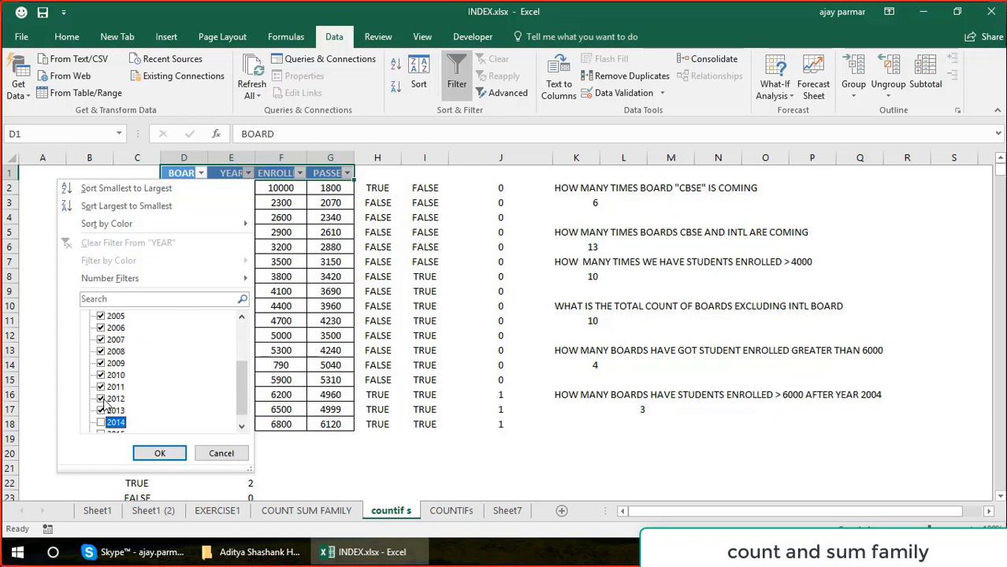
key("space")
key("Down")
key("space")
key("Tab")
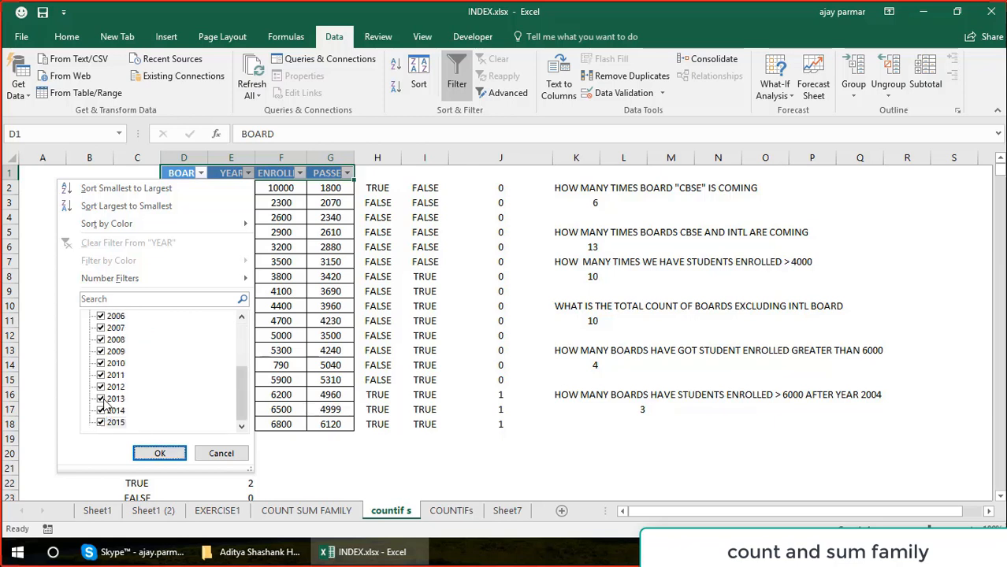
left_click(165, 455)
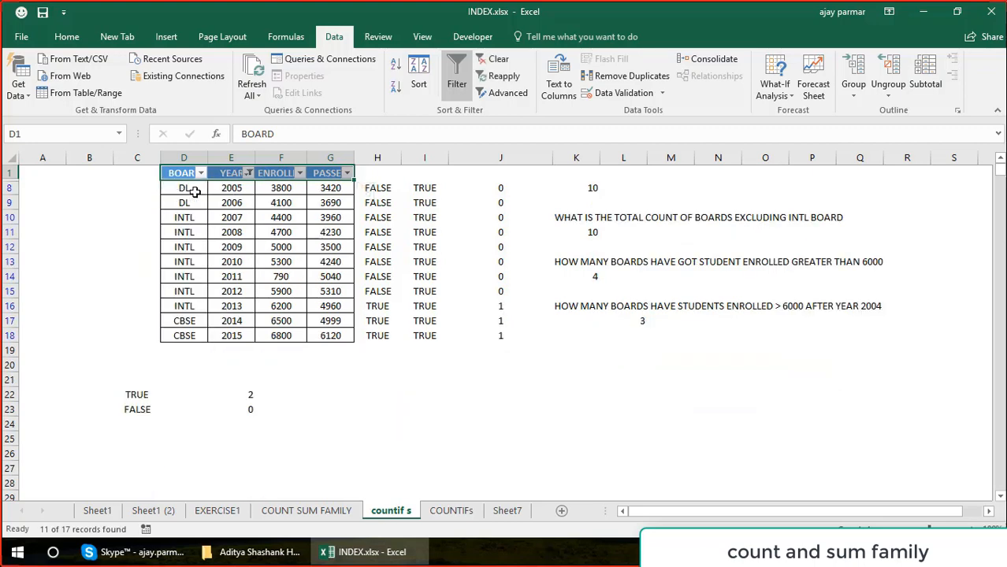
Filter the PASSED column to show only the value 6120.
left_click(328, 178)
left_click(347, 173)
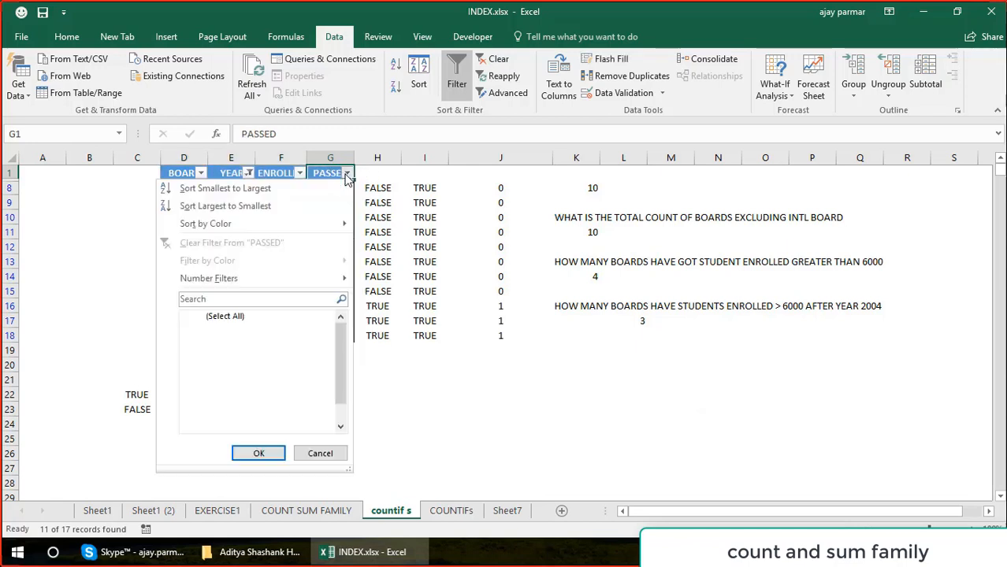
left_click(200, 316)
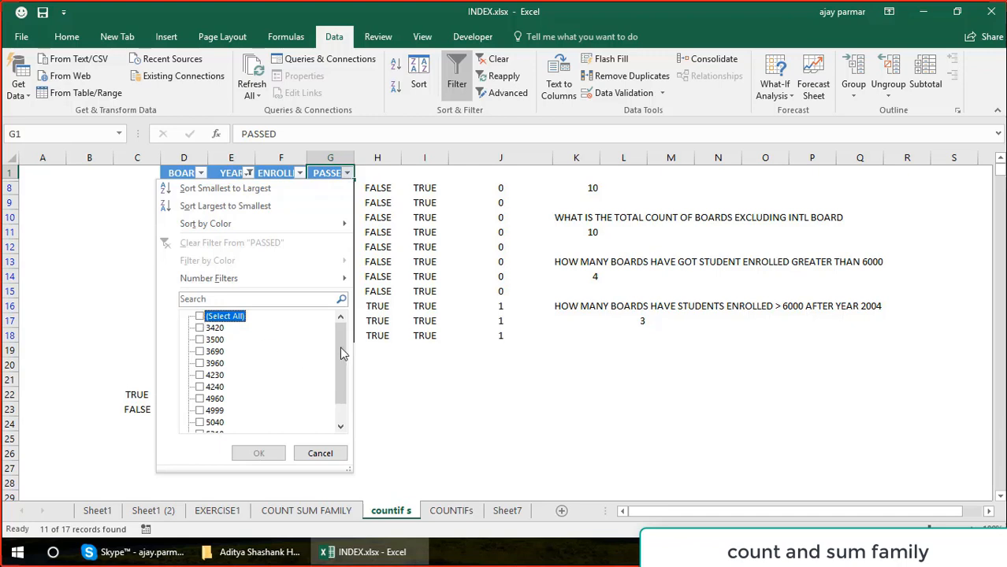
left_click_drag(341, 355, 342, 407)
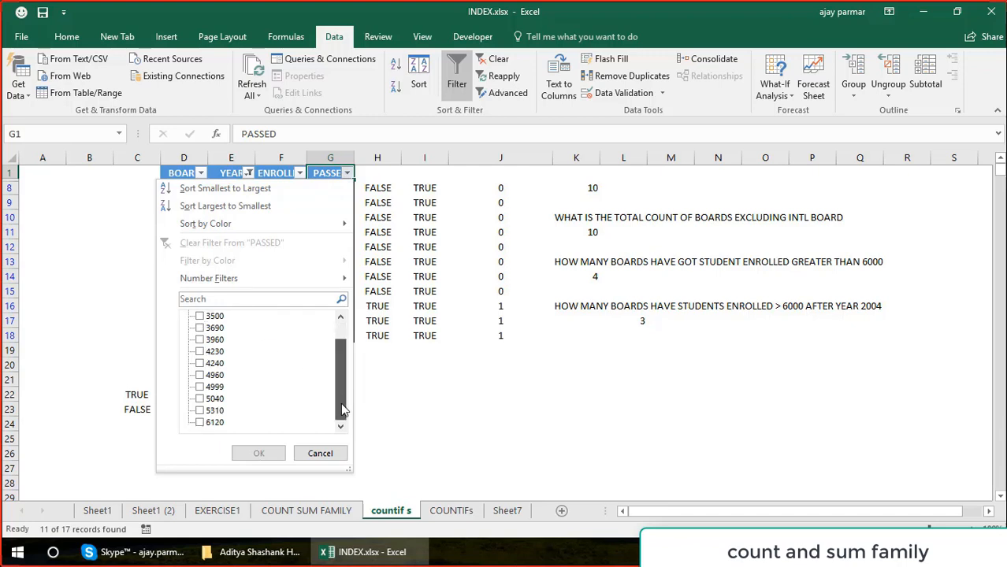
left_click(199, 423)
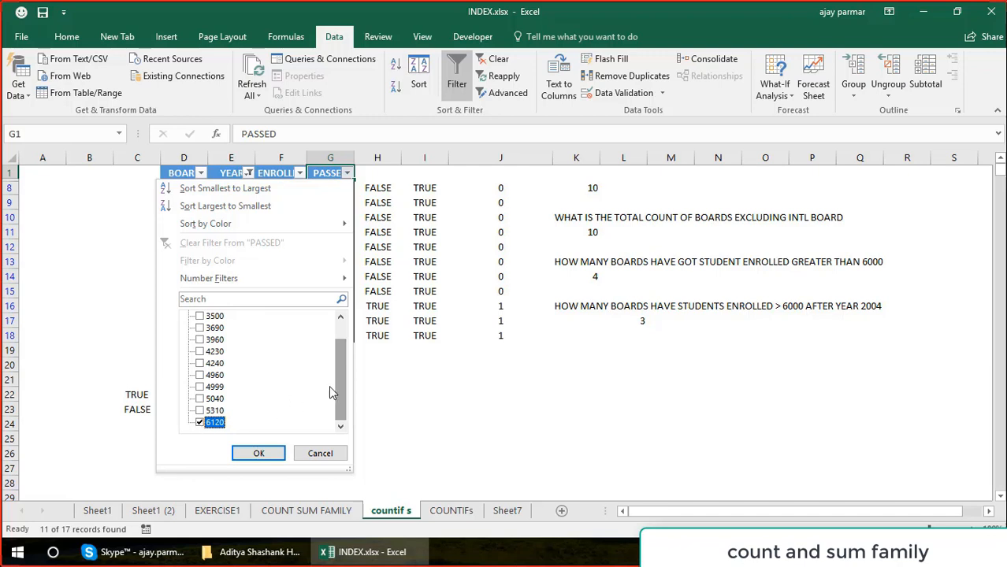
left_click_drag(342, 392, 316, 359)
left_click(257, 456)
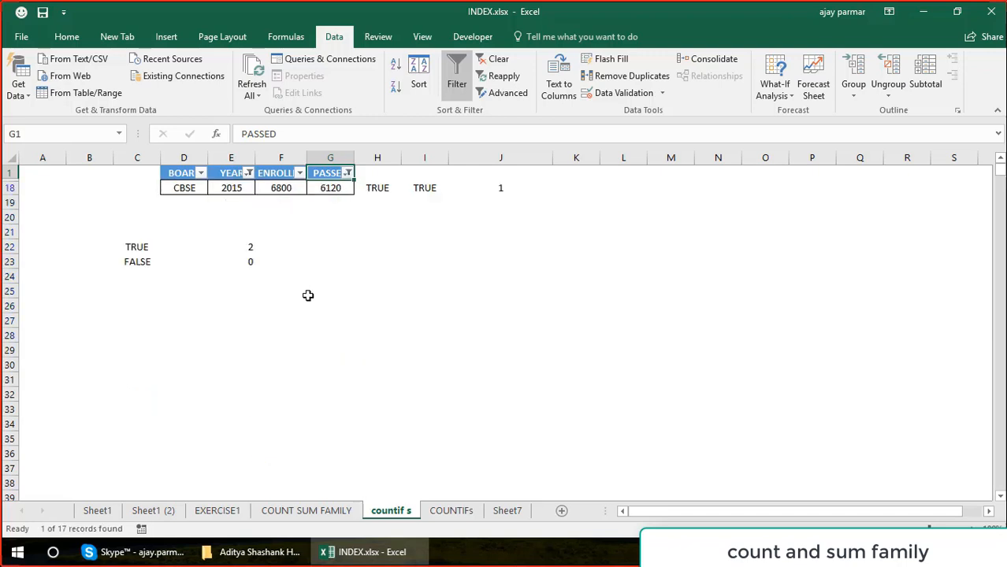
Clear the YEAR and PASSED filters so all table rows are shown, keeping filtering turned on.
key("alt+d")
key("f")
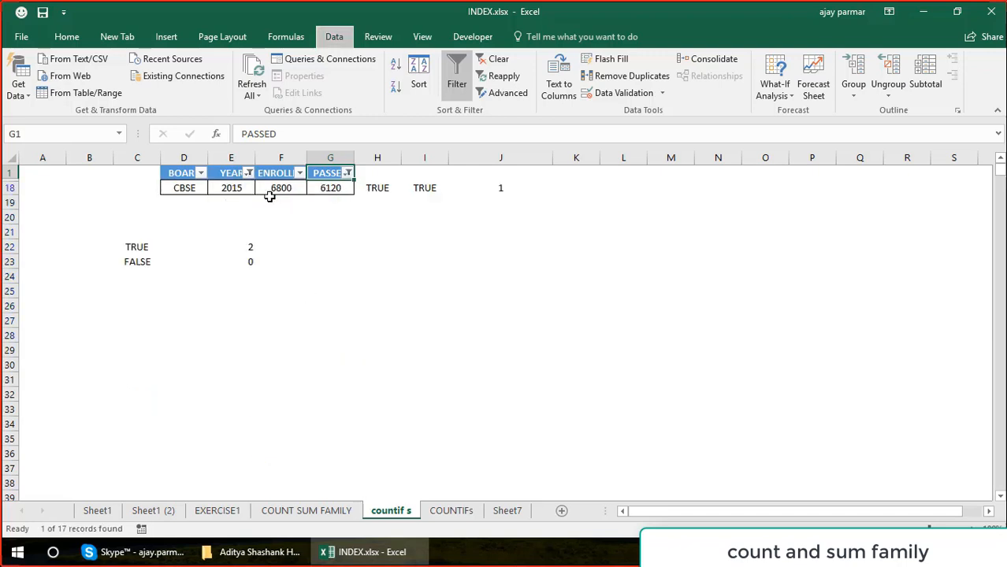
key("s")
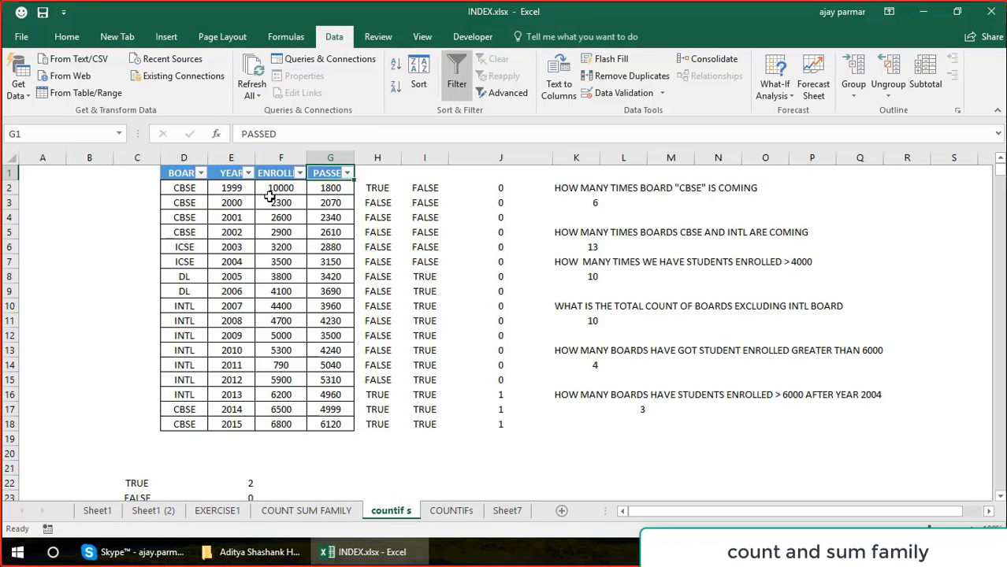
Inspect the ranges and criteria of the COUNTIFS formula in L17 without changing it.
left_click(633, 408)
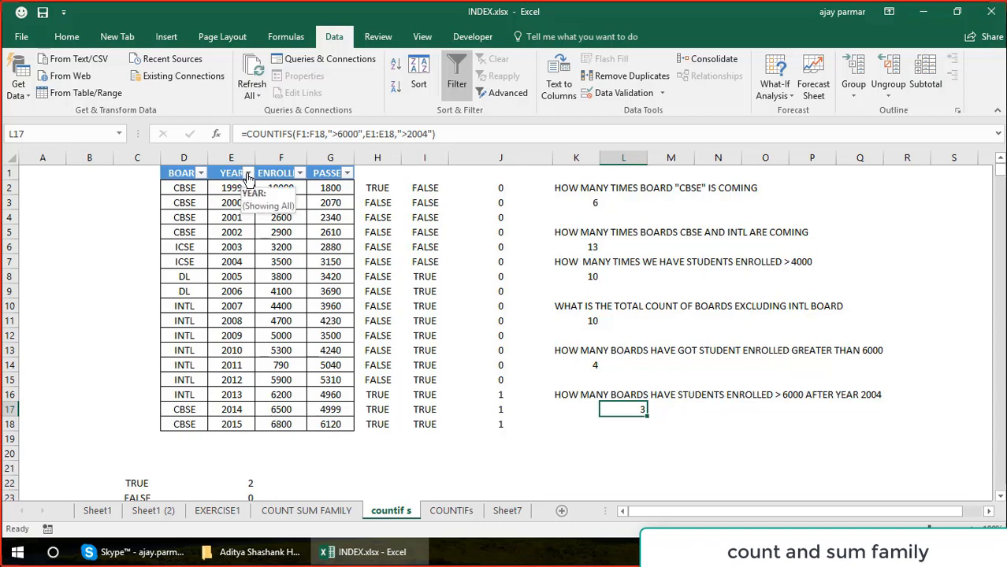
key("F2")
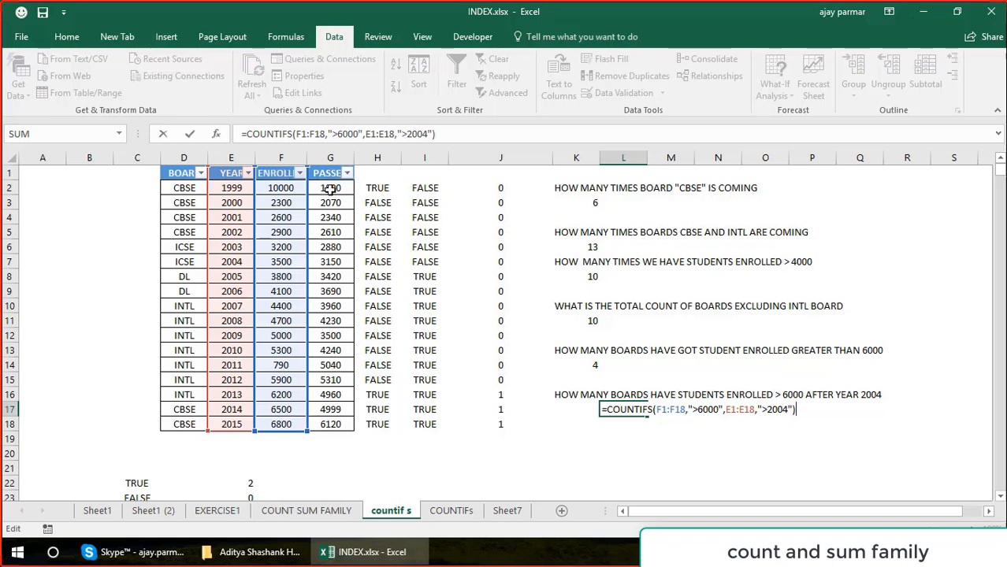
key("ctrl+Return")
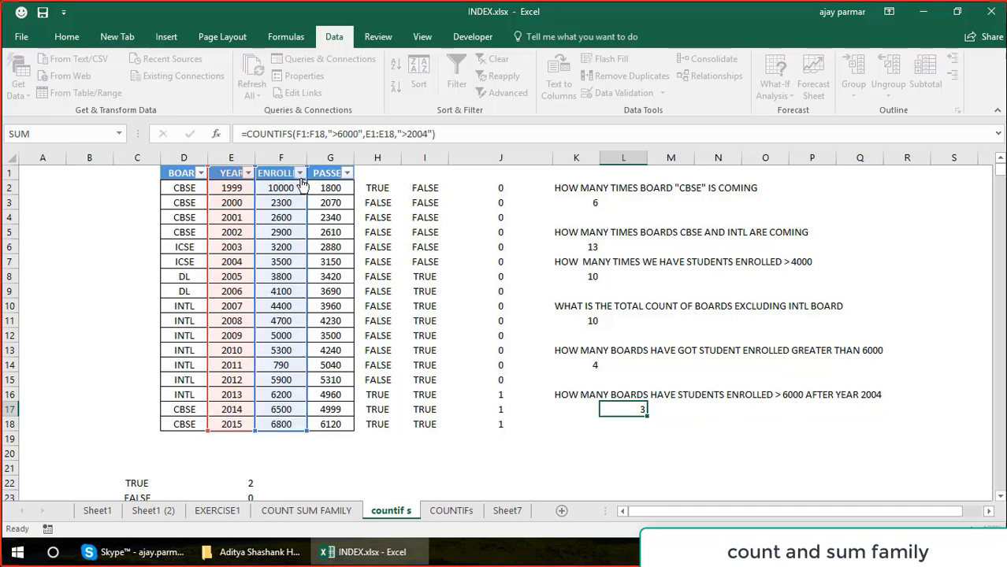
Filter the ENROLLED column with a number filter for values greater than 6000.
left_click(300, 173)
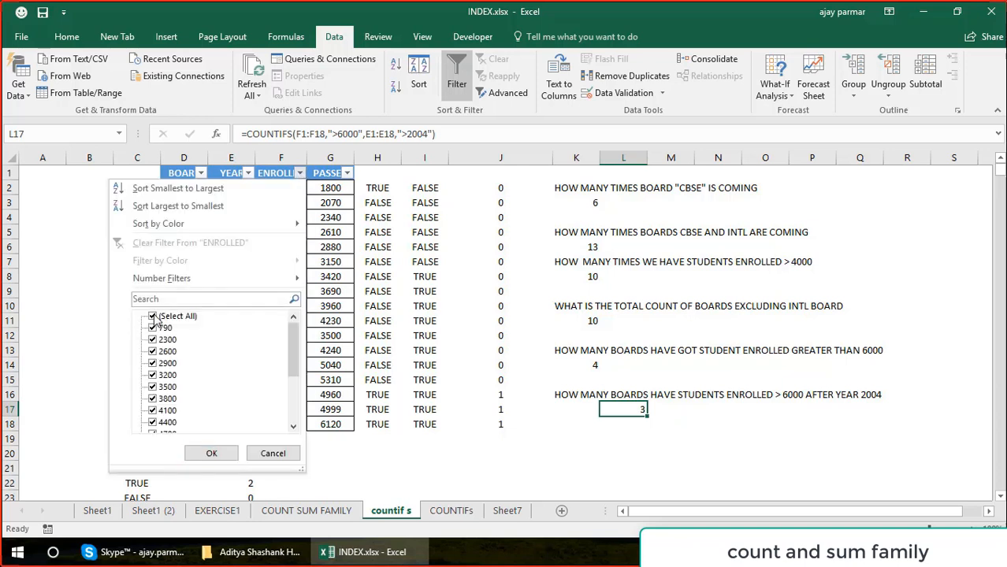
mouse_move(231, 274)
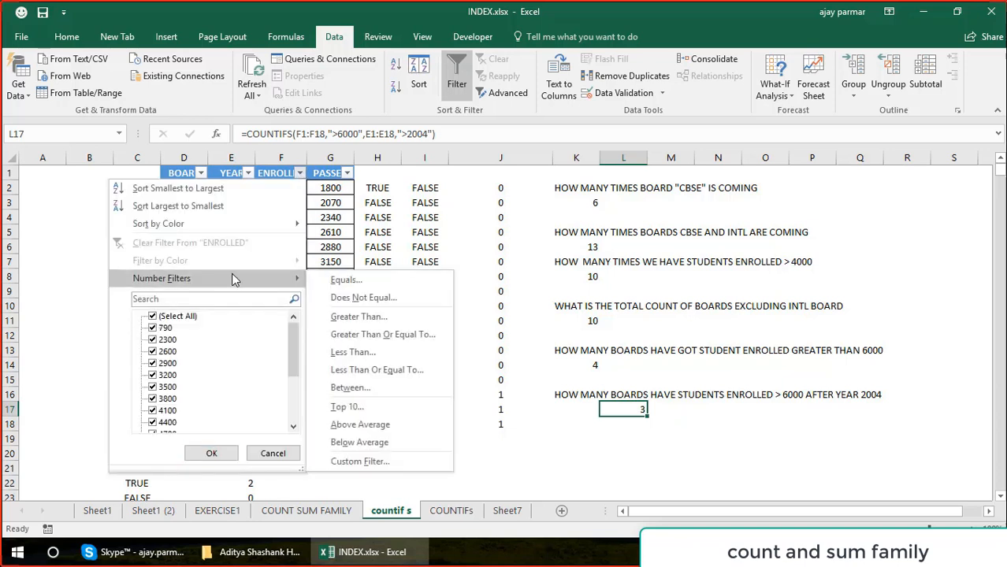
left_click(366, 317)
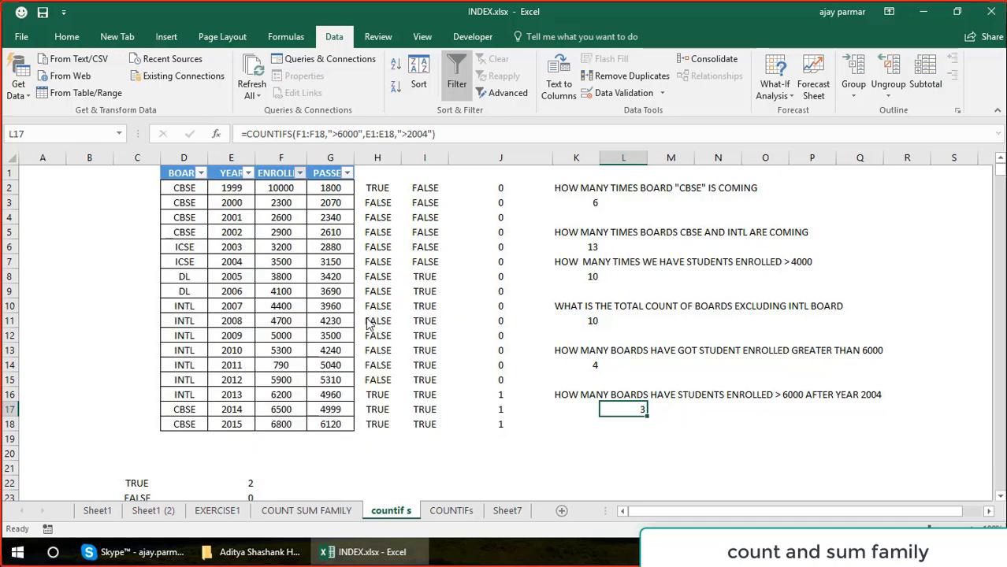
type("6000")
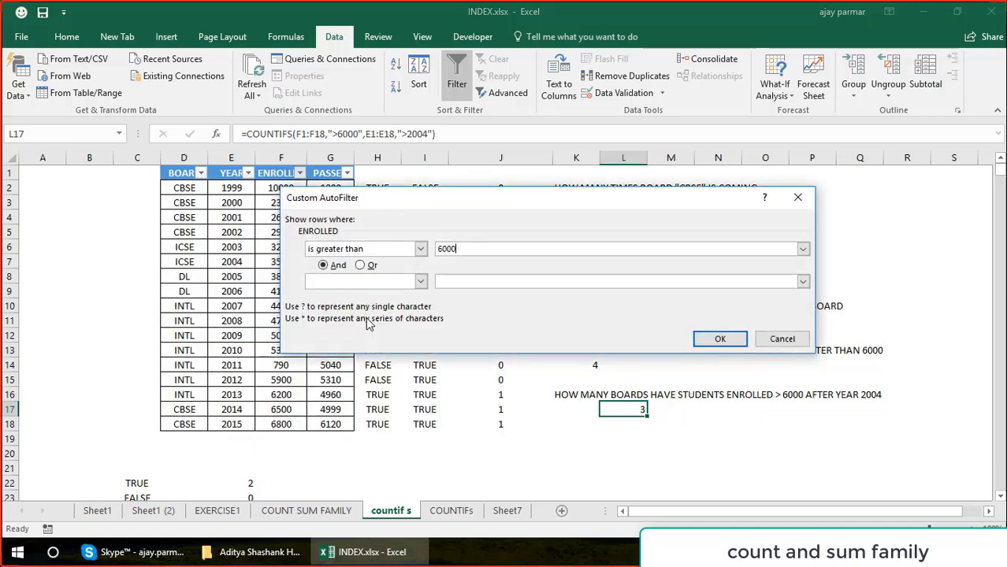
key("Return")
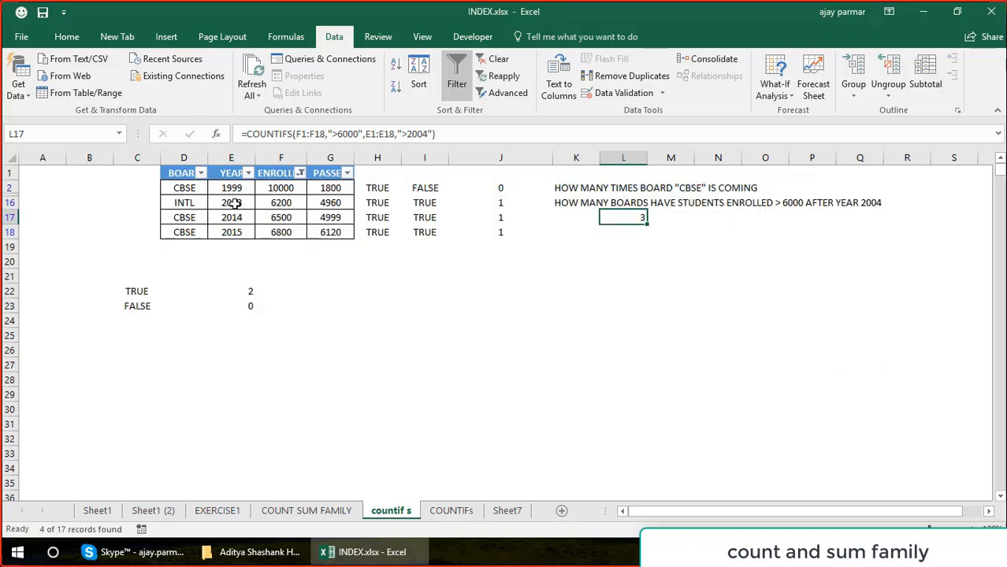
Select the filtered YEAR cells from 2013 to 2015 and their matching BOARD cells to check the COUNTIFS count.
left_click(231, 202)
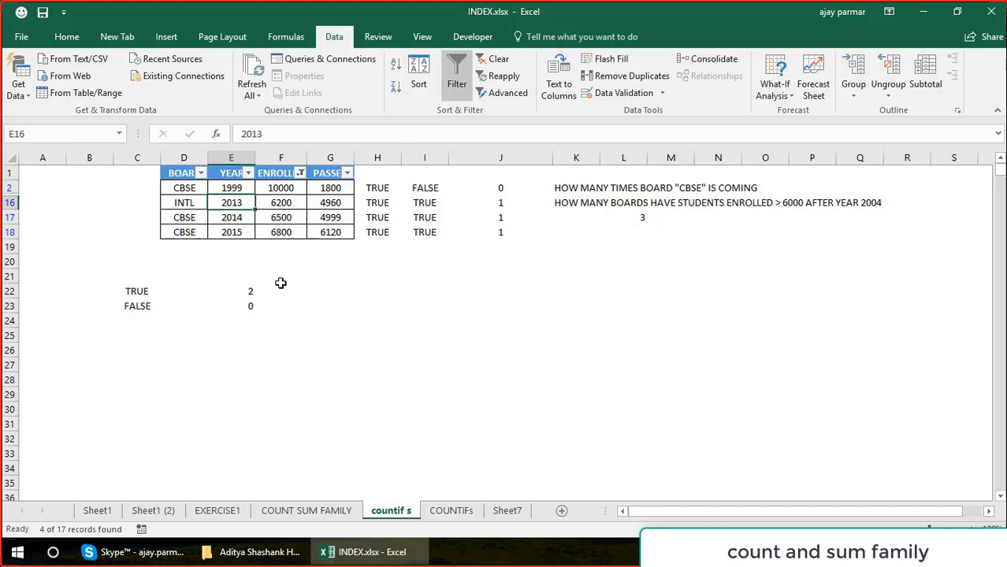
key("shift+Down")
key("shift+Down")
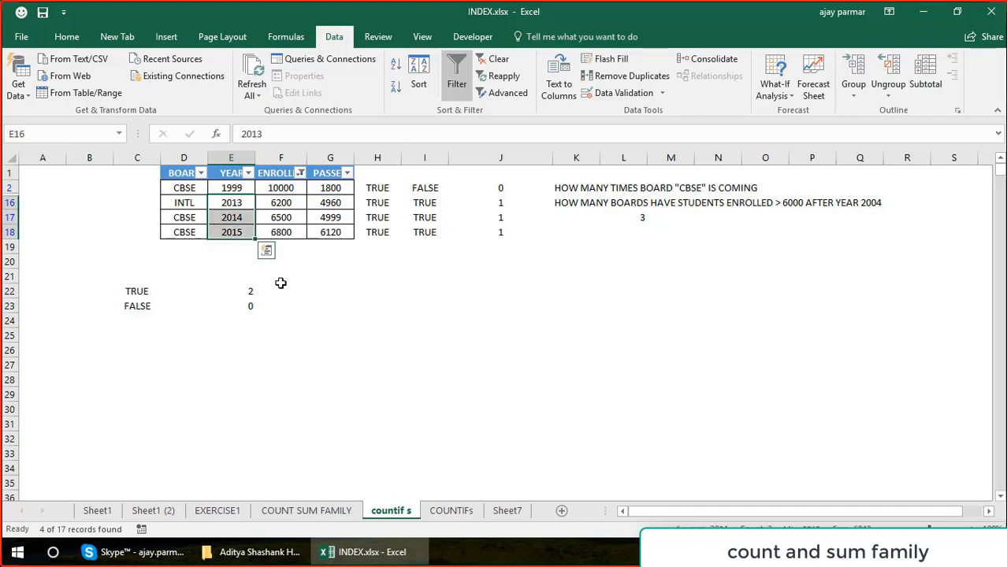
key("Left")
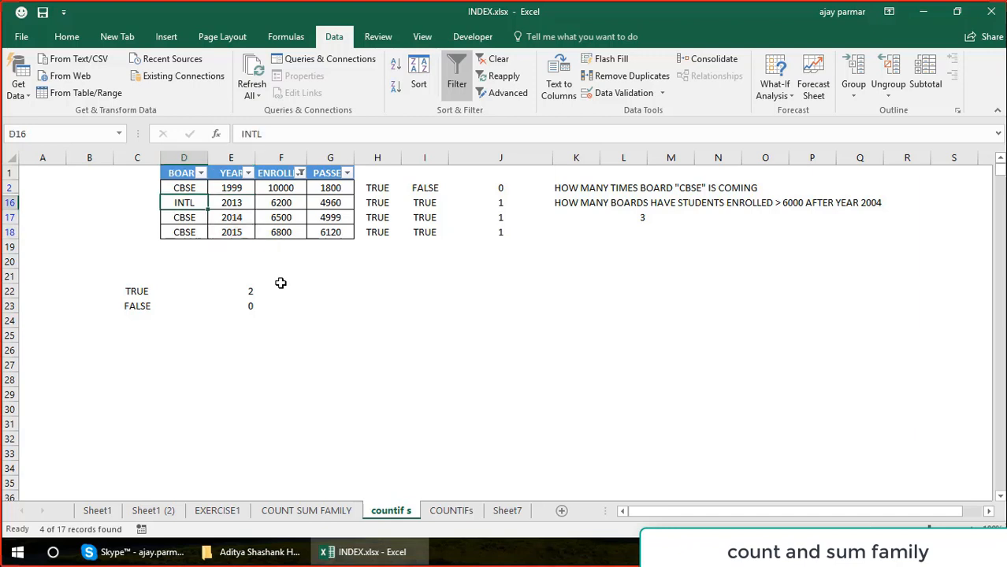
key("shift+Down")
key("shift+Down")
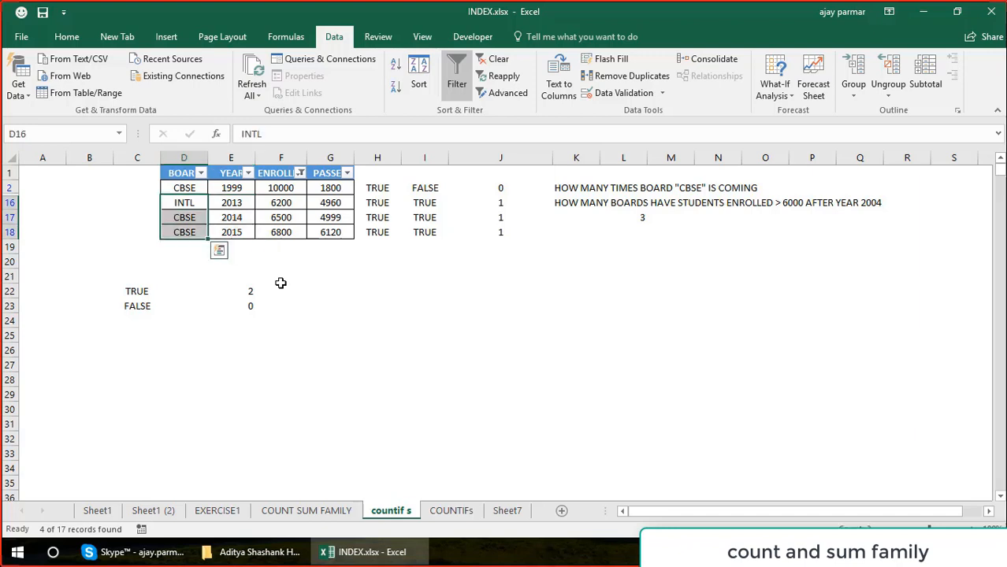
Turn off filtering on the board results table and select the COUNTIFS result in L17.
key("alt+d")
key("f")
key("f")
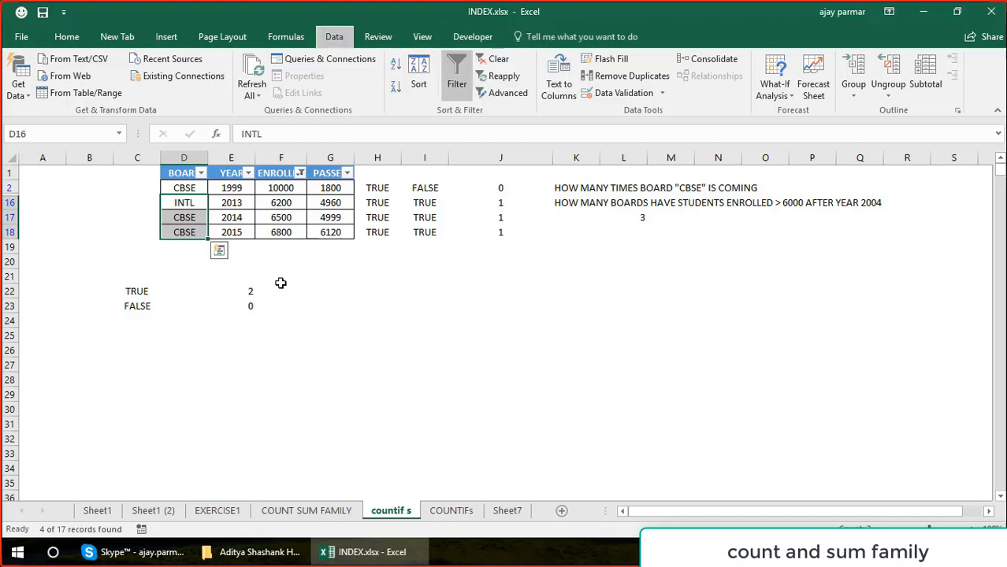
left_click(635, 409)
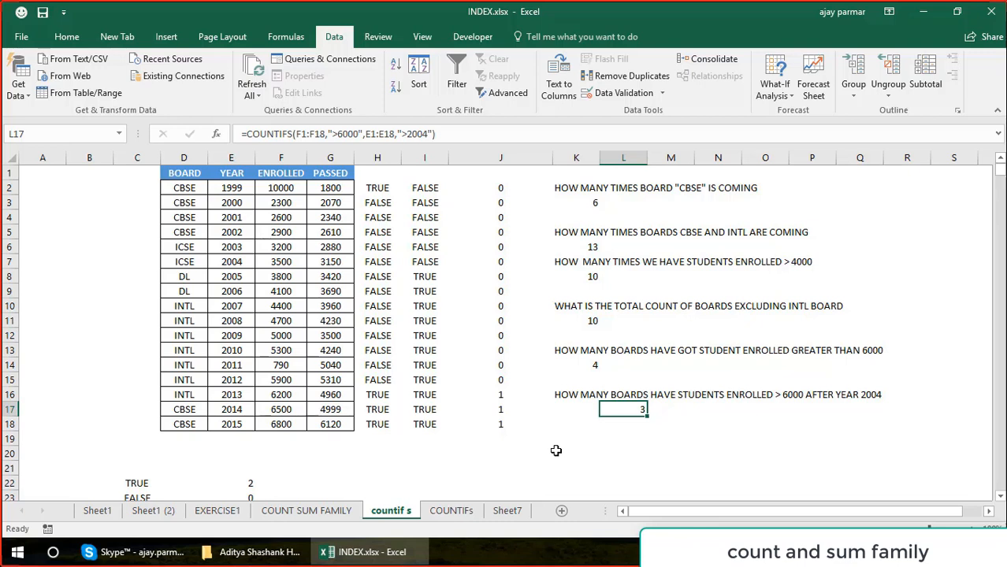
Look over the table's header row and the first entries of the BOARD and YEAR columns.
left_click(201, 176)
left_click_drag(202, 177, 344, 170)
left_click(182, 190)
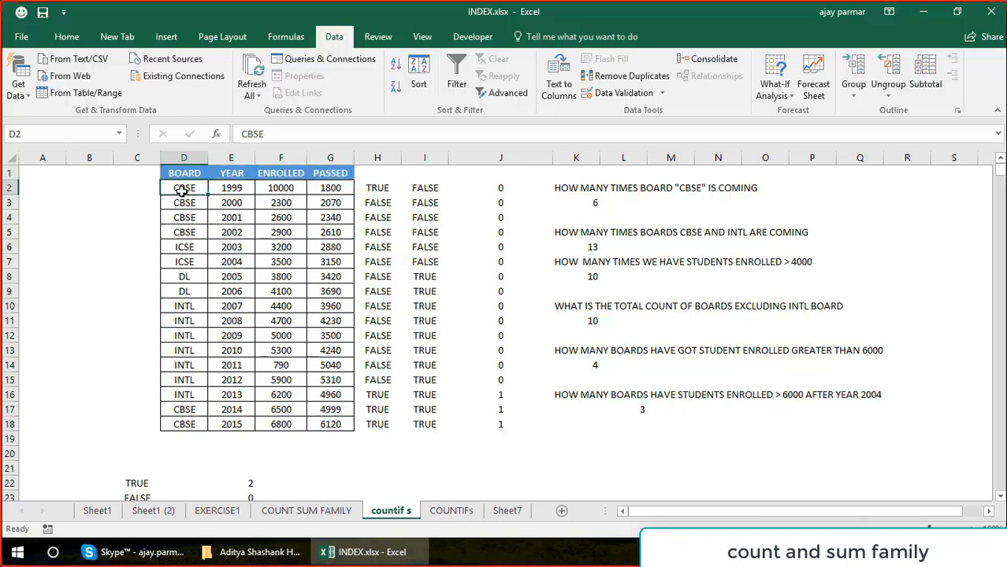
key("Down")
key("Down")
key("Down")
key("Down")
key("Up")
key("Up")
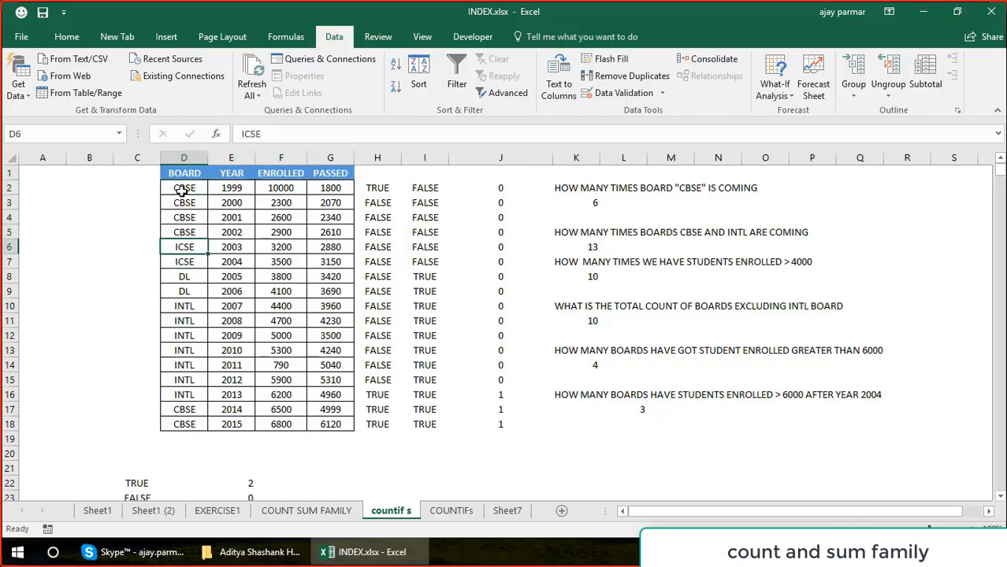
key("Up")
key("Up")
key("Right")
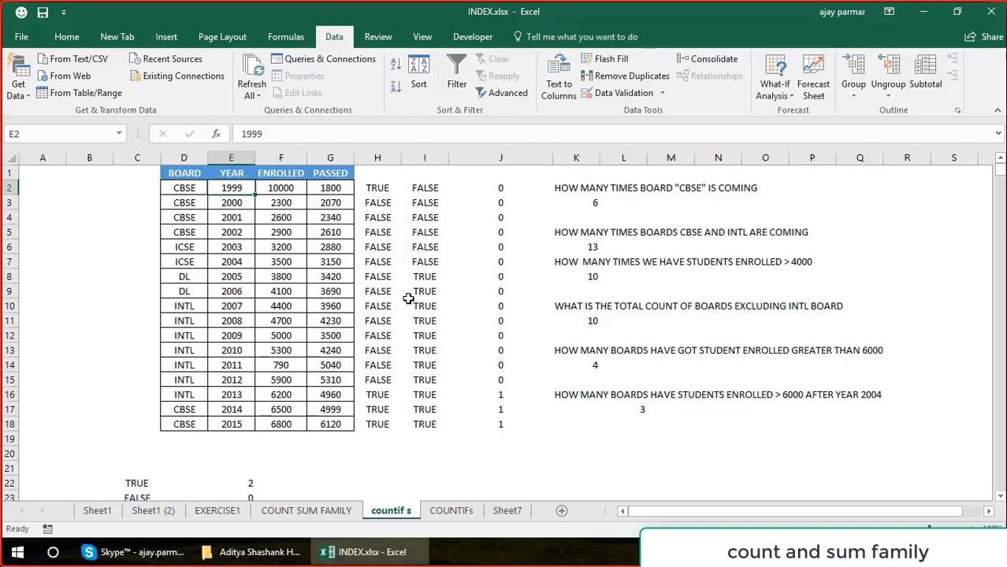
key("Left")
key("Left")
key("Right")
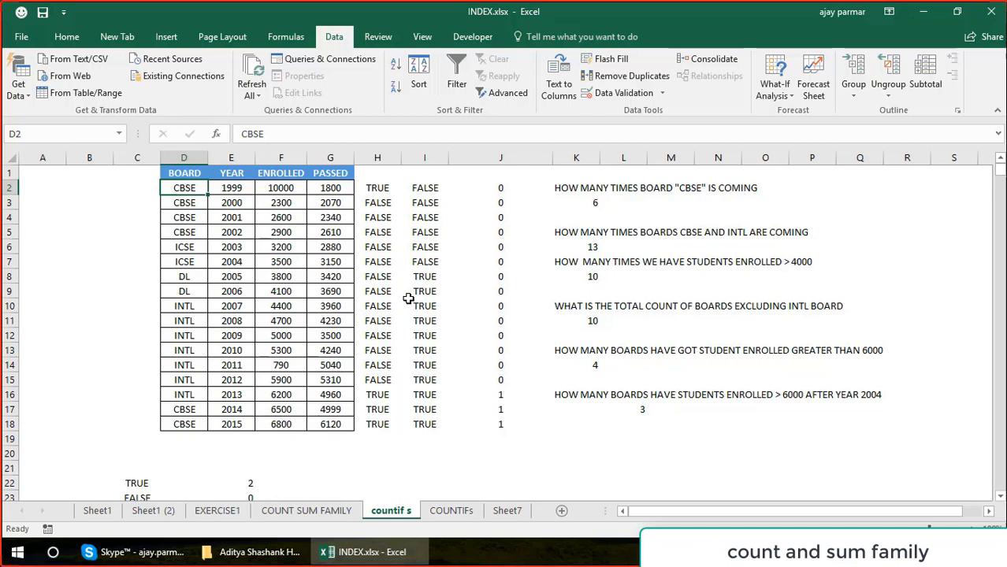
Select the whole board results table D1:G18, including its headers, to examine the data range.
key("Up")
key("shift+Right")
key("shift+Right")
key("shift+Right")
key("shift+Down")
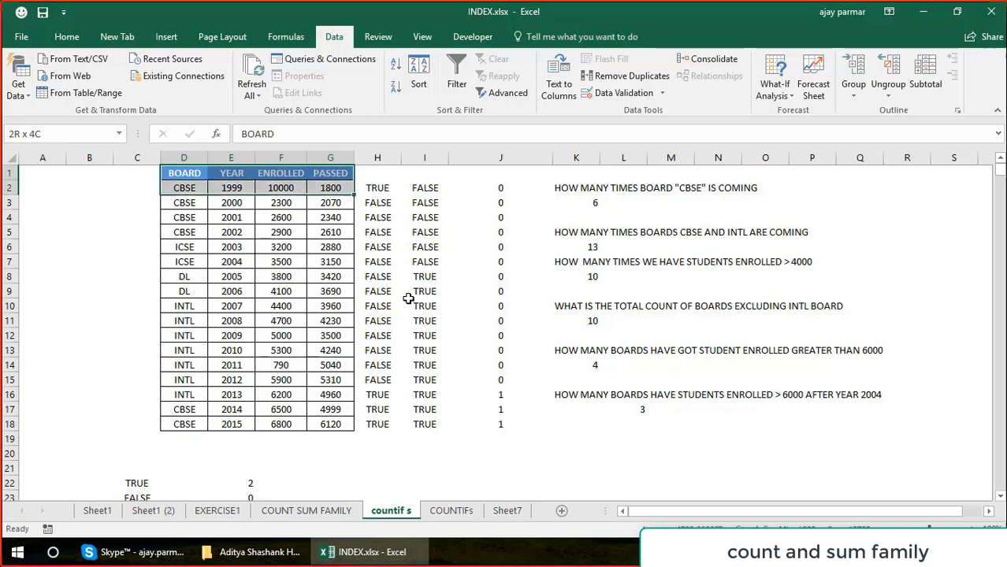
key("shift+Down")
key("shift+Down")
key("shift+Down")
key("shift+Down")
key("shift+Down")
key("shift+Down")
key("shift+Down")
key("shift+Down")
key("shift+Down")
key("shift+Down")
key("shift+Down")
key("shift+Down")
key("shift+Down")
key("shift+Down")
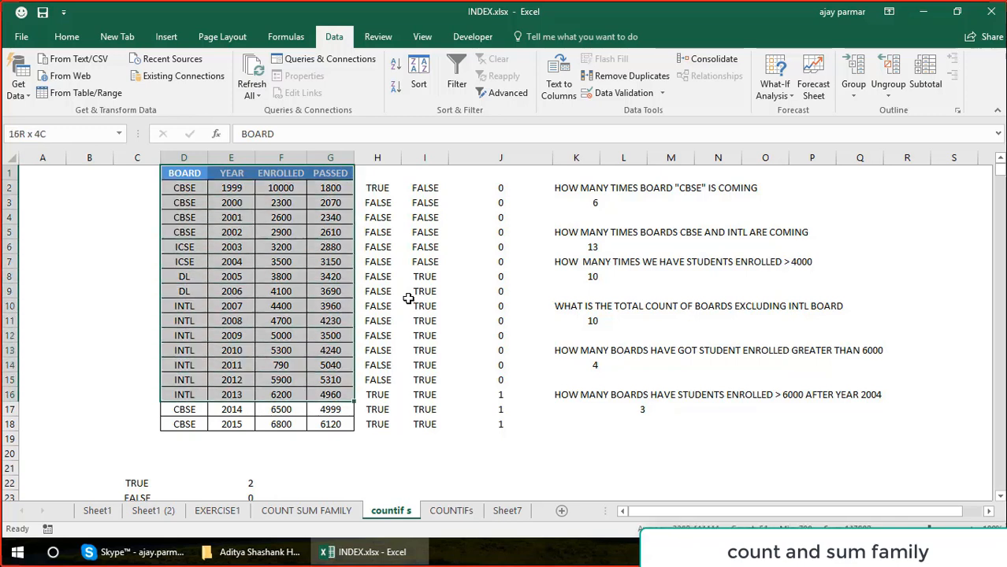
key("shift+Down")
key("shift+Down")
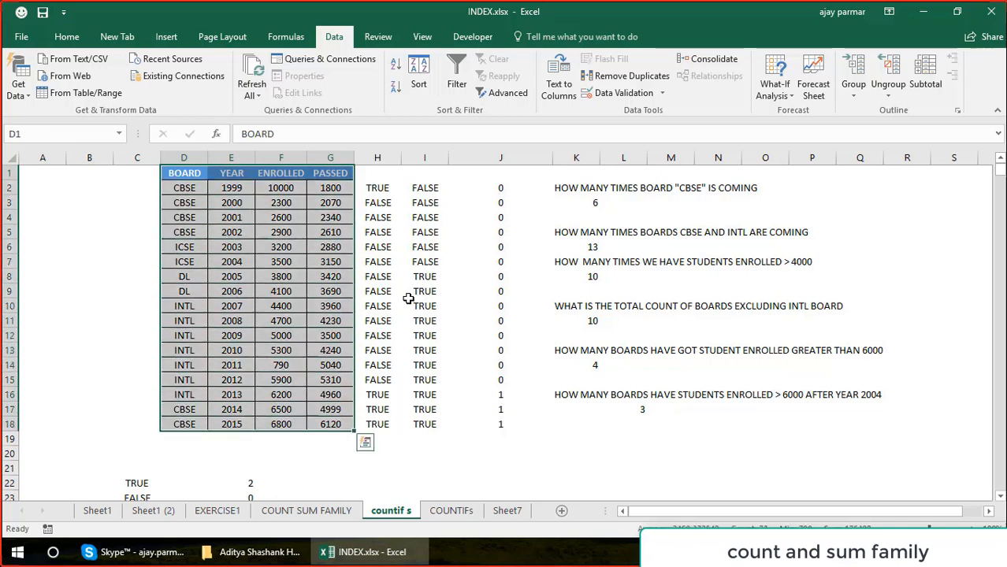
left_click(237, 192)
key("Right")
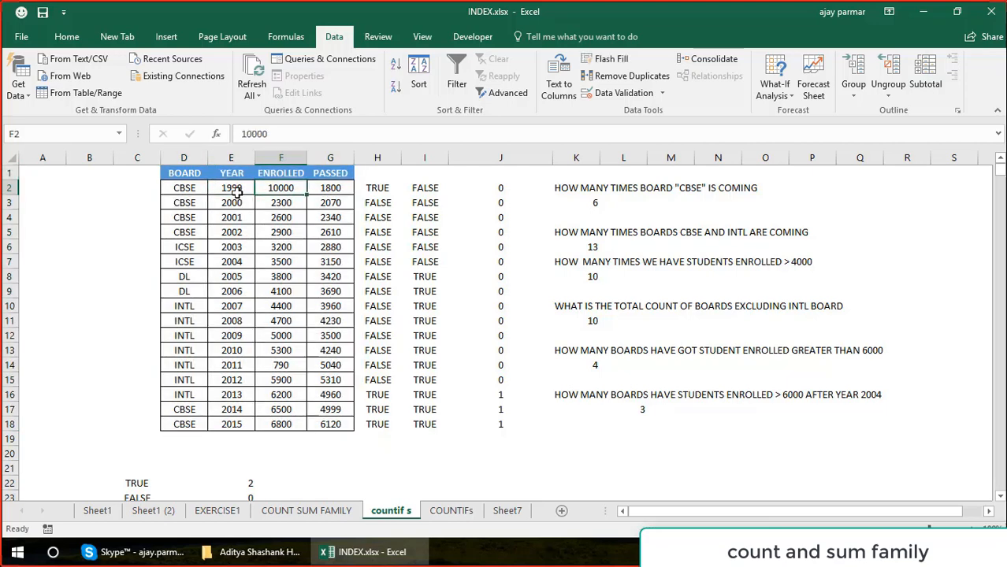
key("Left")
key("Right")
key("Right")
key("Left")
key("Left")
key("Left")
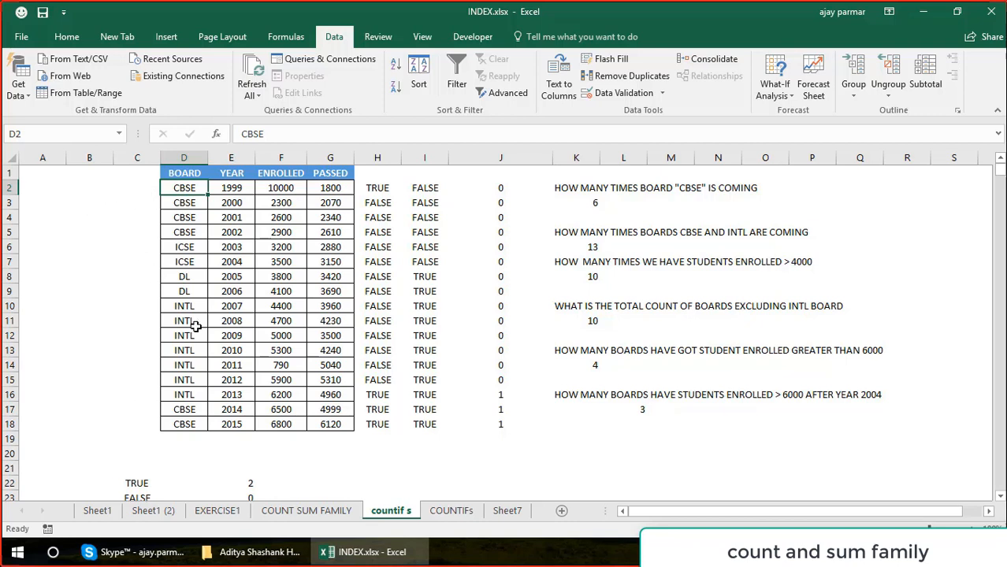
Select the BOARD entries D2:D18, and review the COUNTIF formula in K3 and the COUNTIFS formula in L17.
left_click(190, 424, "shift")
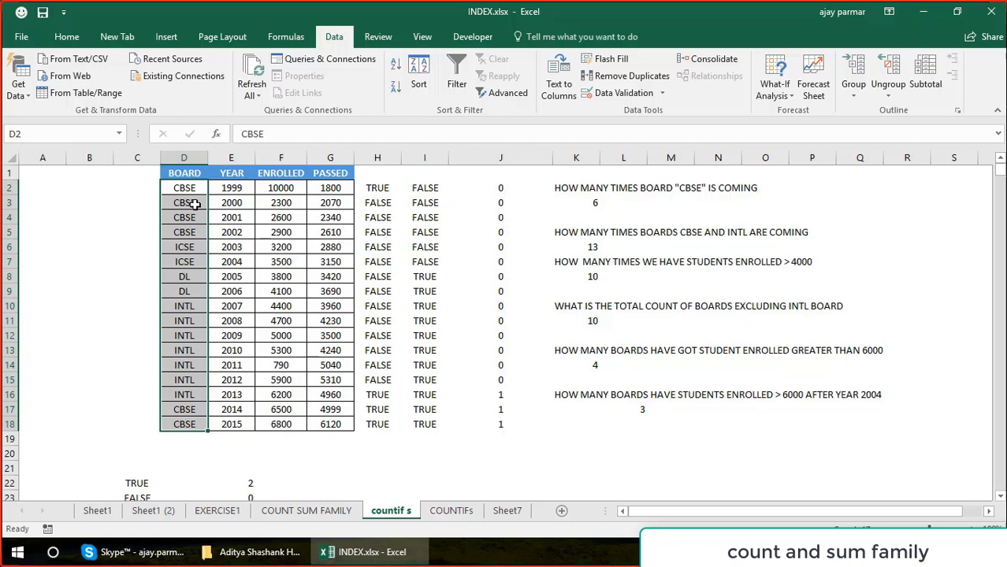
left_click(592, 202)
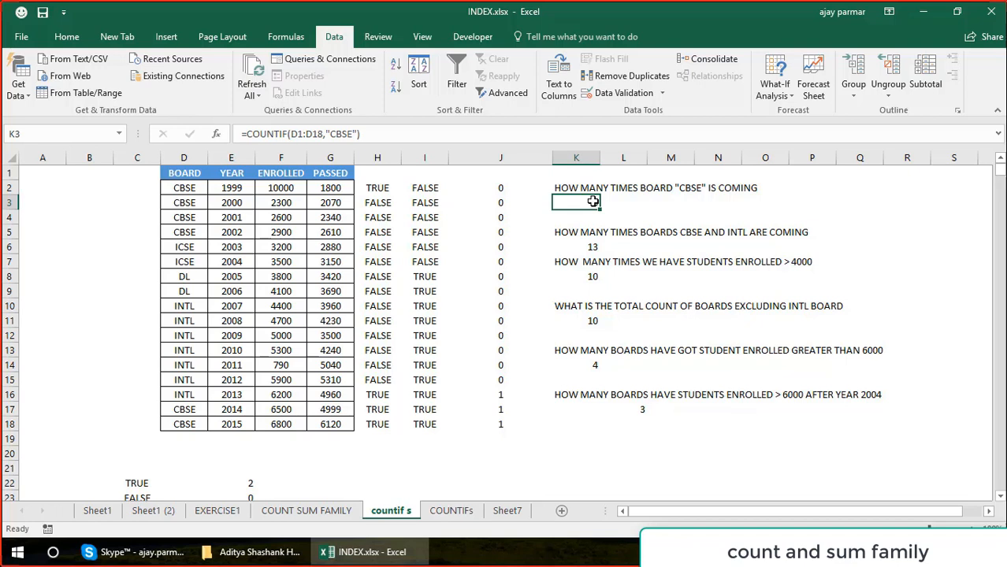
left_click(631, 410)
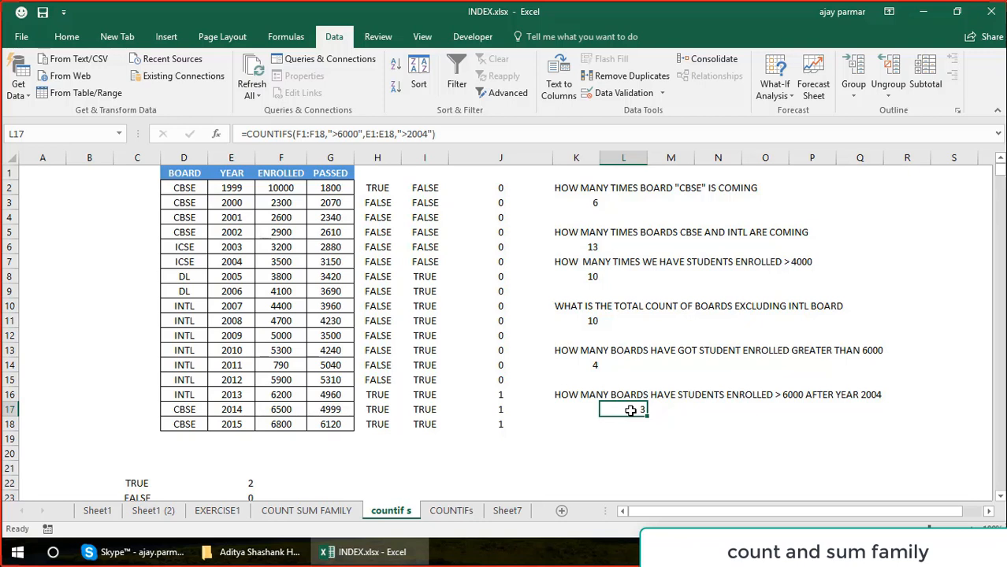
Enter the board labels cbse, icse and dl in cells K19 to K21.
left_click(582, 451)
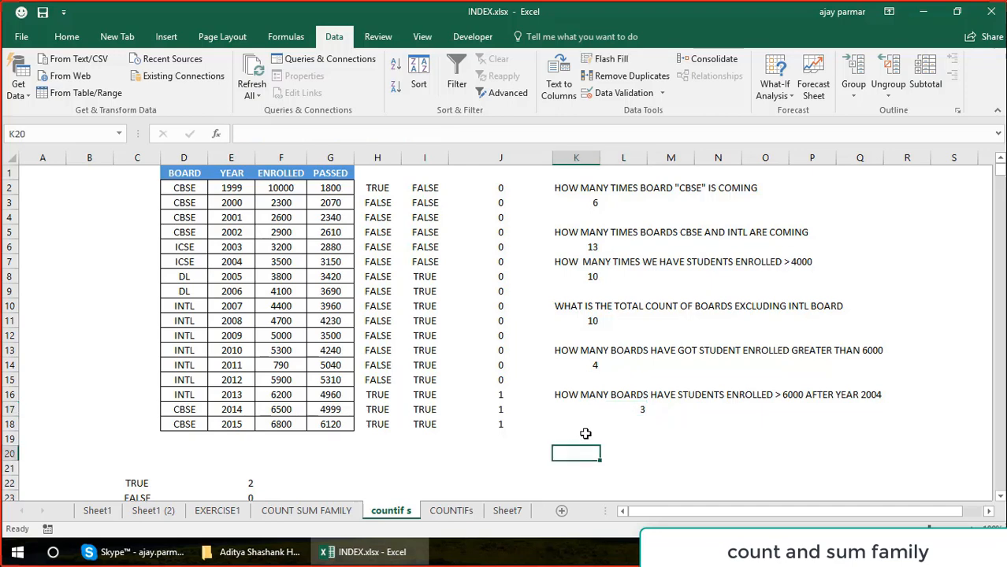
left_click(586, 438)
type("cbse")
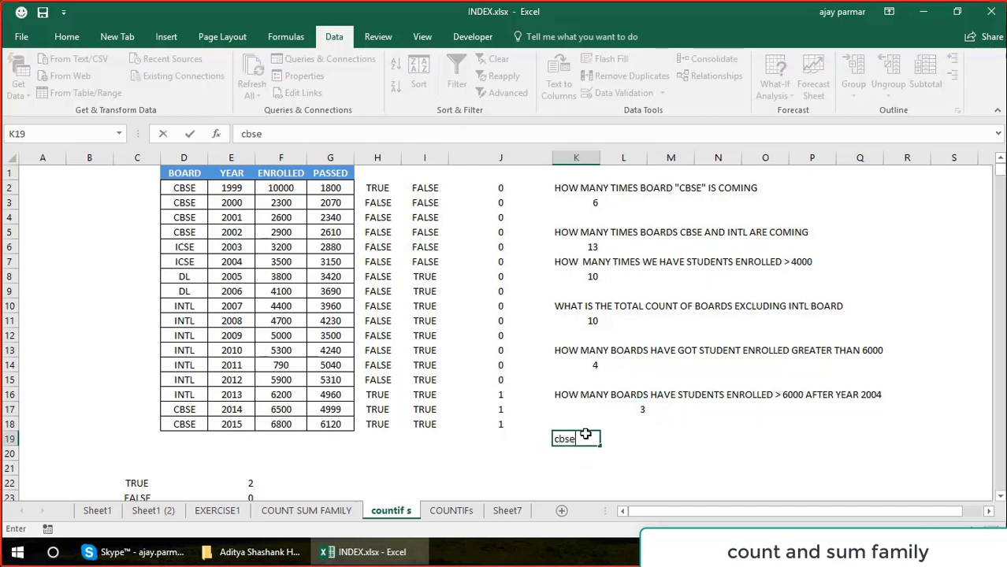
key("Return")
type("icse")
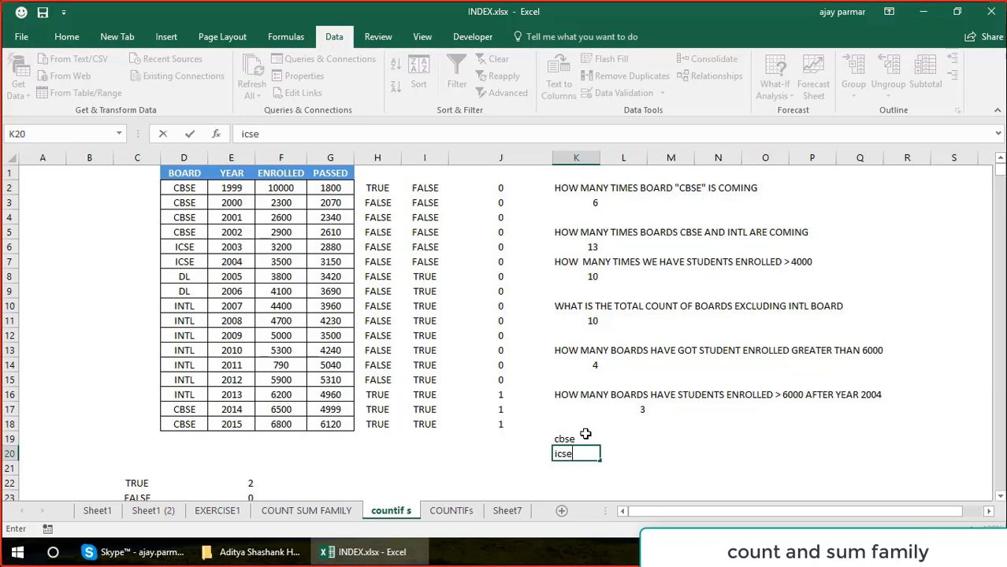
key("Return")
type("dl")
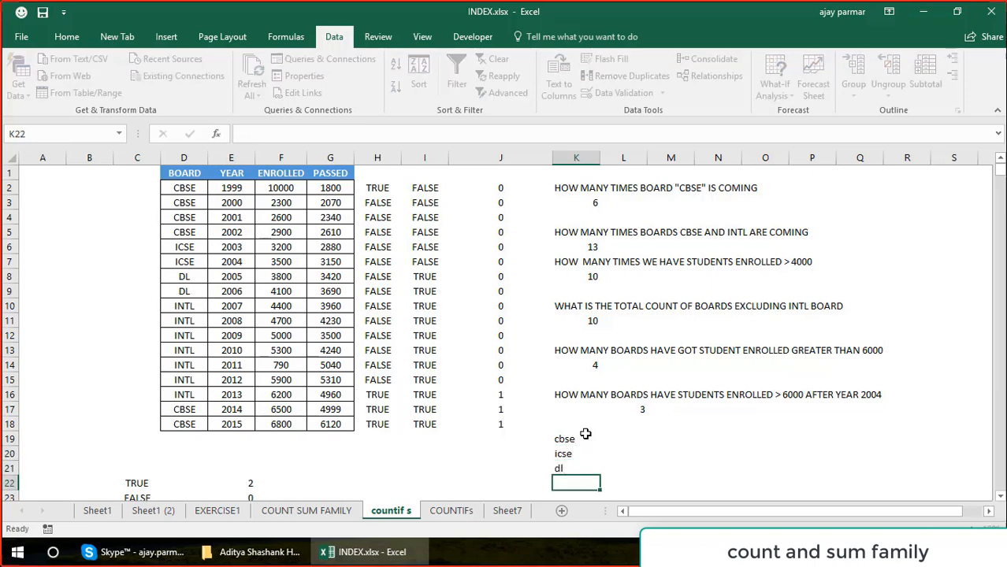
key("Return")
Start a COUNTIFS formula in L19 beside the cbse label, with range F2:F18 and criterion ">6000".
key("Up")
key("Up")
key("Up")
key("Right")
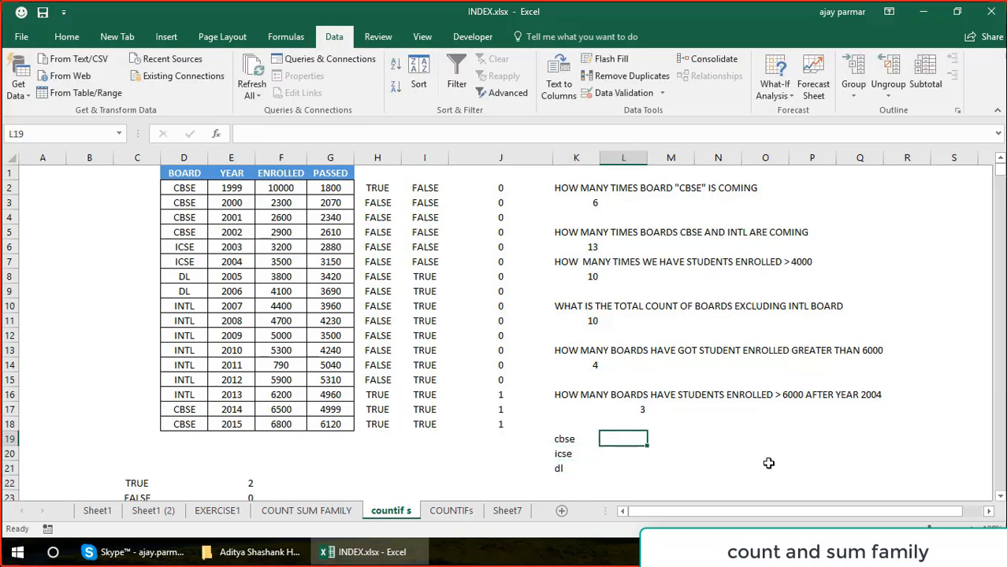
type("=fouc")
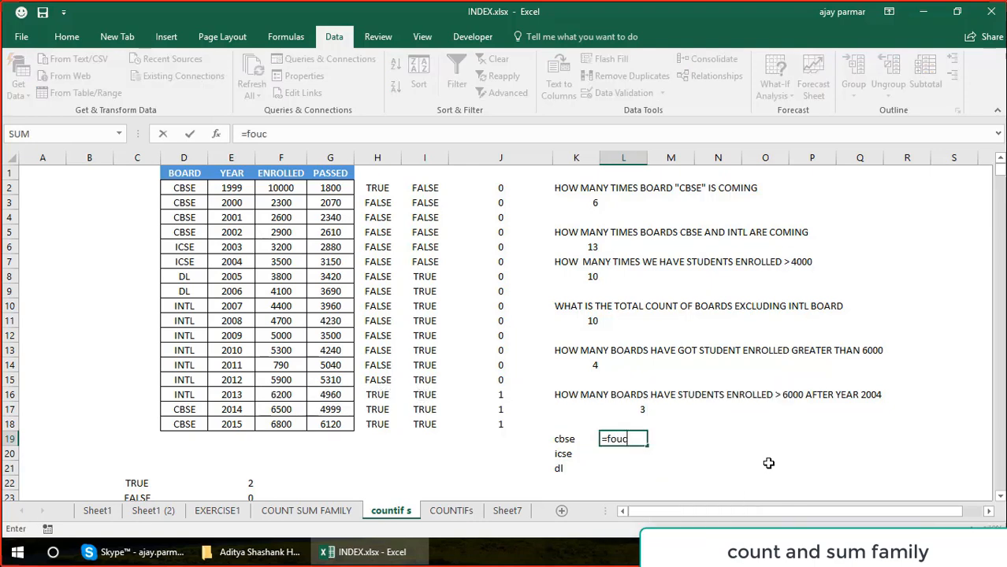
key("BackSpace")
key("BackSpace")
type("cou")
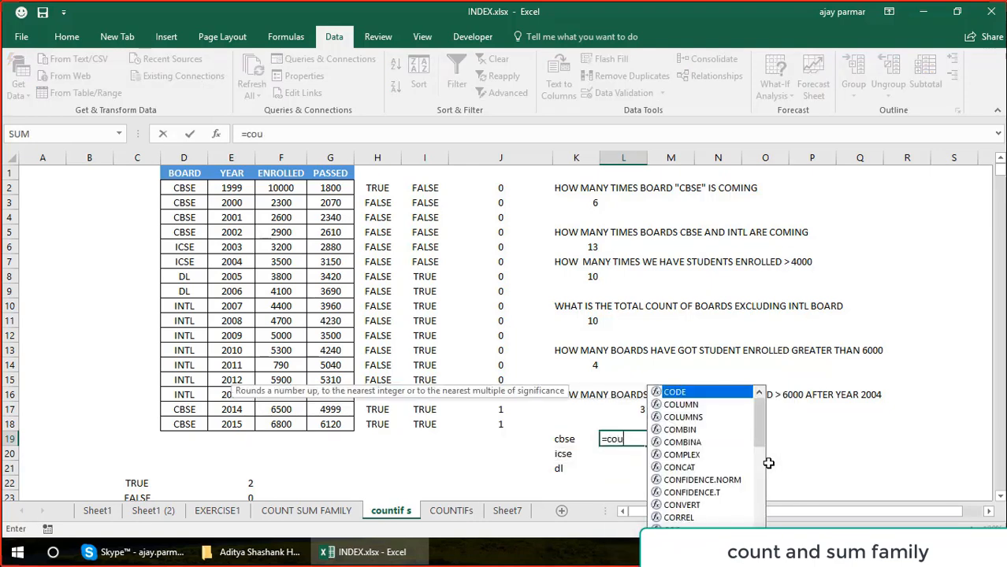
type("ntifs(")
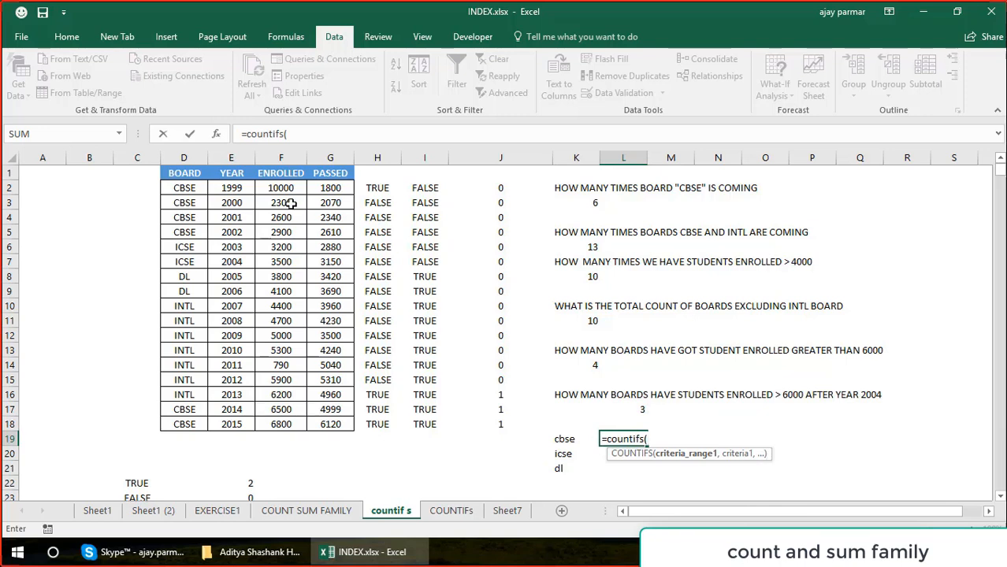
left_click_drag(281, 187, 289, 424)
type(",\">6")
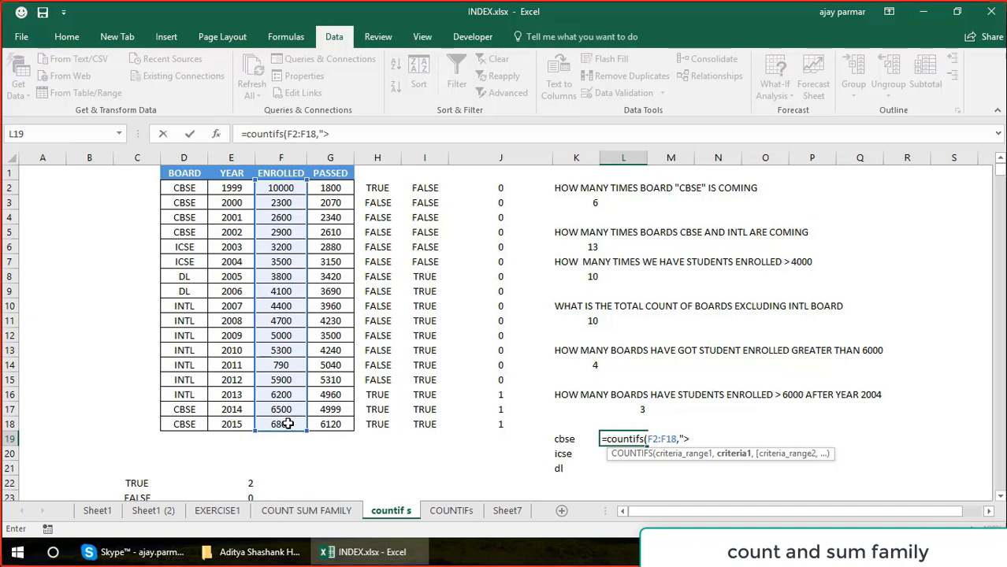
type("000\",")
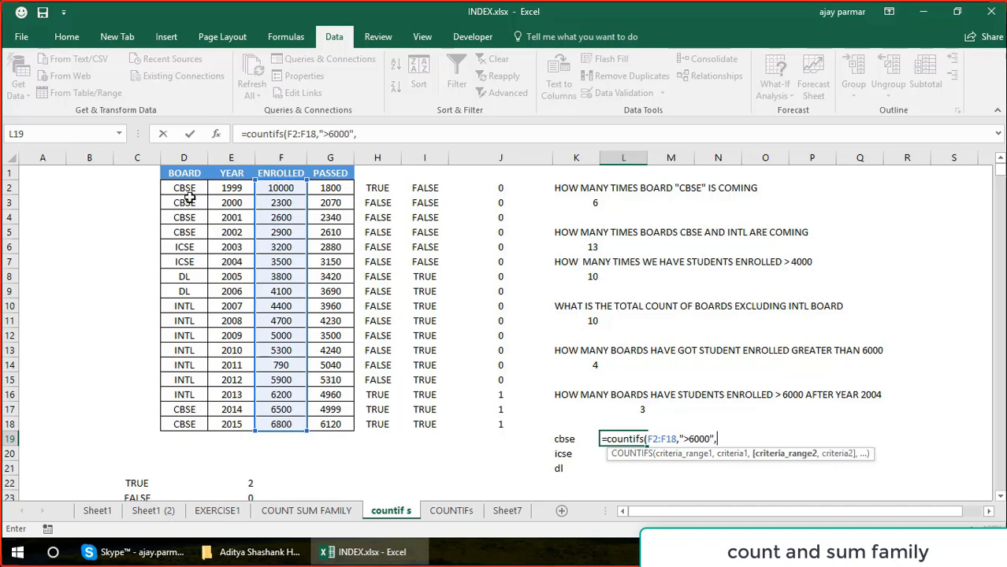
Add the YEAR range E2:E18 with criterion ">2004" as the second condition of the L19 formula.
left_click(215, 188)
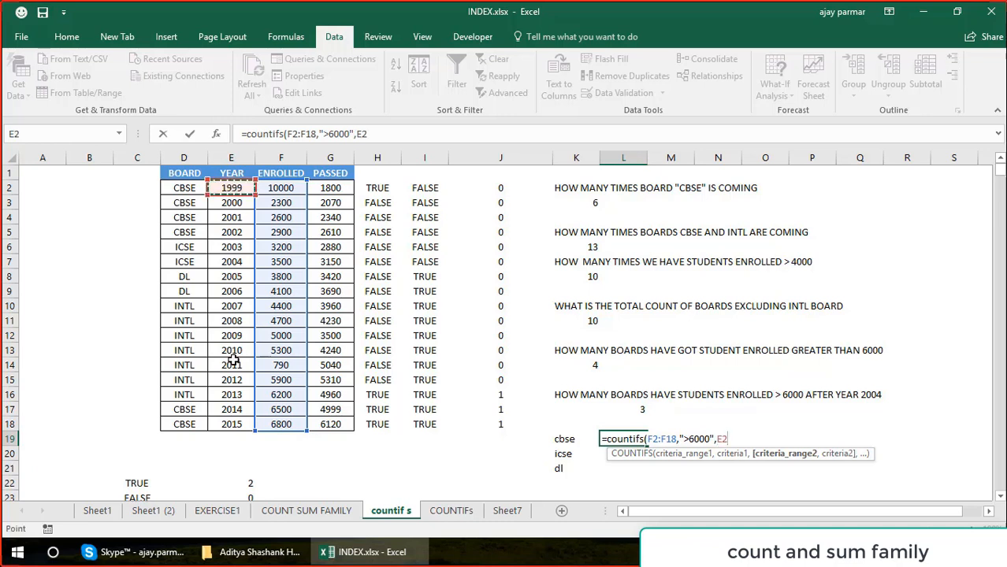
left_click(234, 423, "shift")
type(",\">")
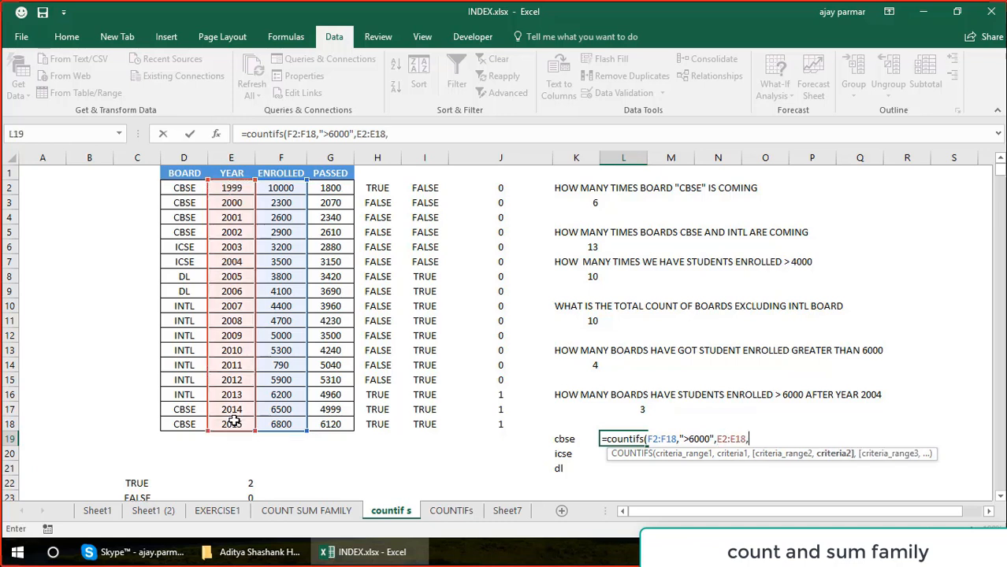
type("2004\",")
Add the BOARD range D2:D18 with criterion "cbse" as the third condition and enter the COUNTIFS formula in L19.
left_click(184, 182)
left_click_drag(186, 186, 187, 417)
type(",\"cbe")
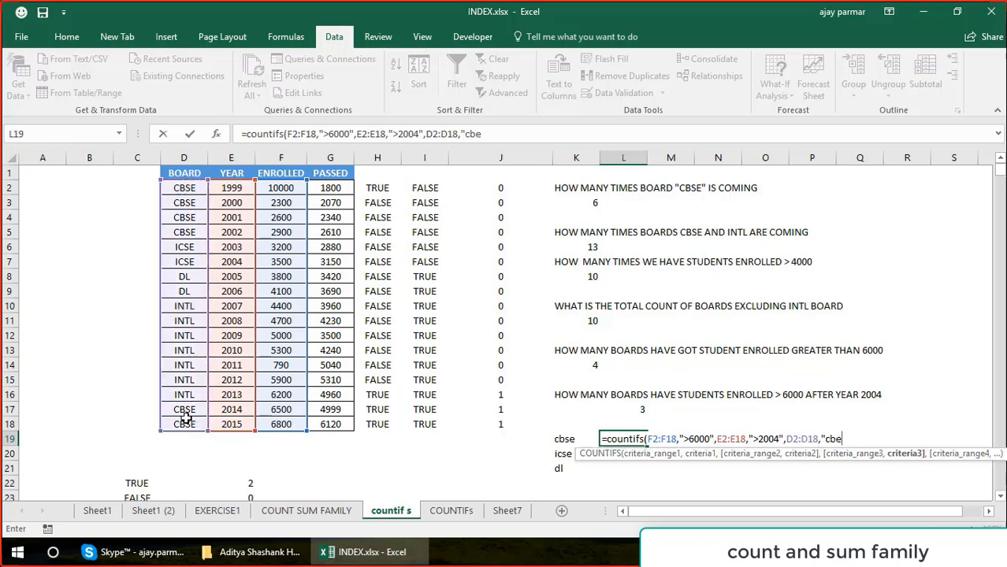
key("BackSpace")
type("se\"")
key("Return")
key("Up")
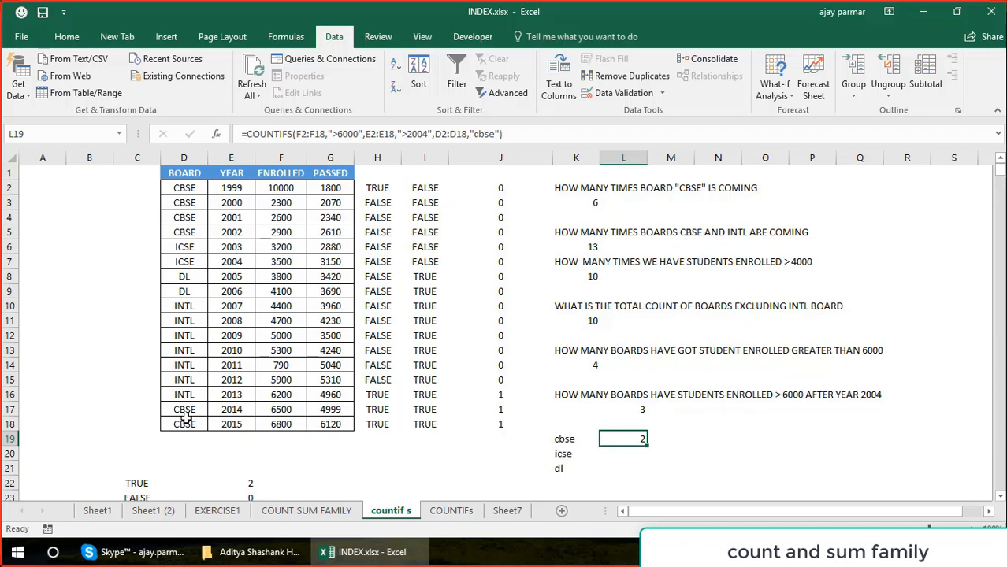
key("Right")
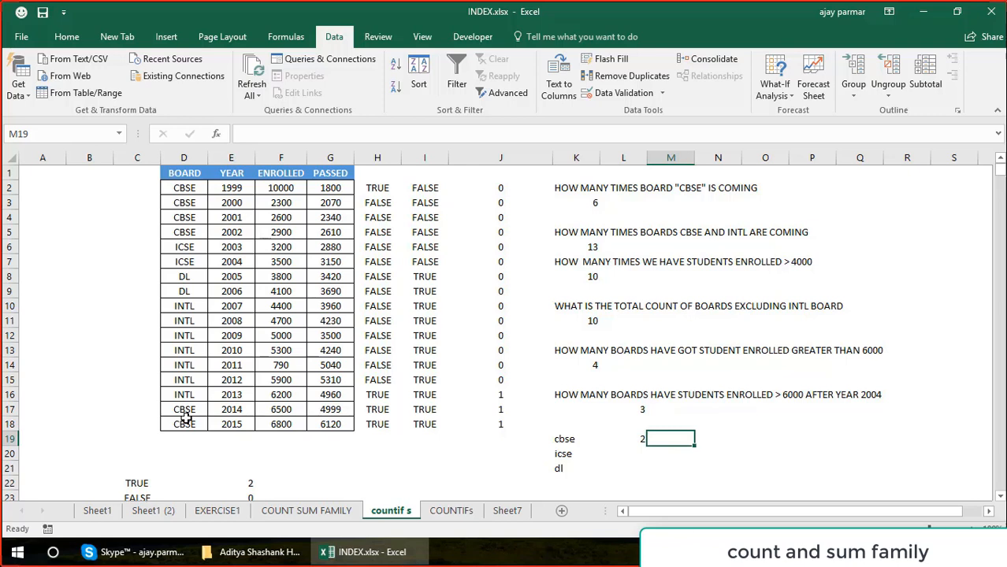
key("Left")
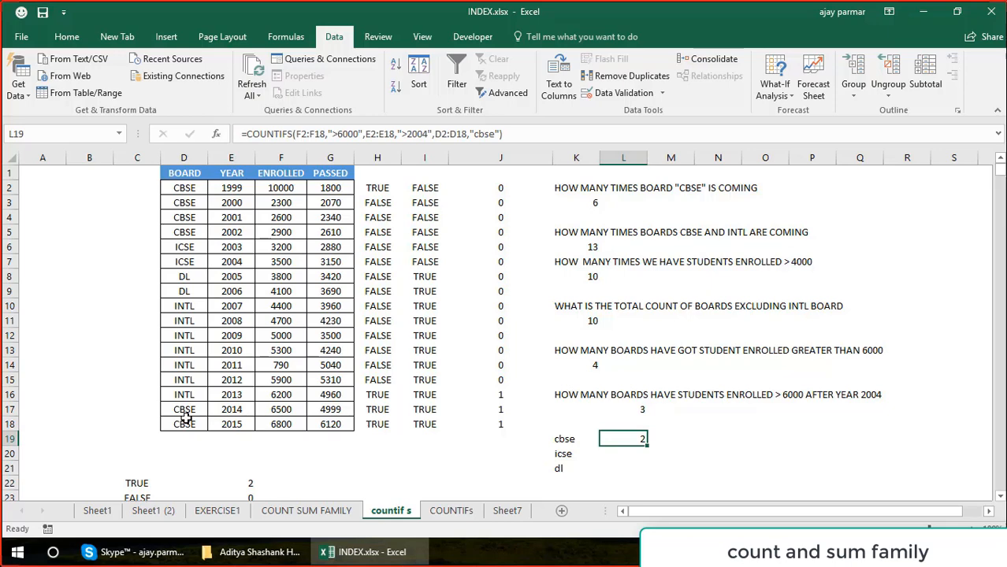
In the L19 COUNTIFS formula, change the first ENROLLED reference to F$2 and make the YEAR range absolute as $E$2:$E$18.
left_click(304, 132)
left_click(304, 133)
key("F4")
key("F4")
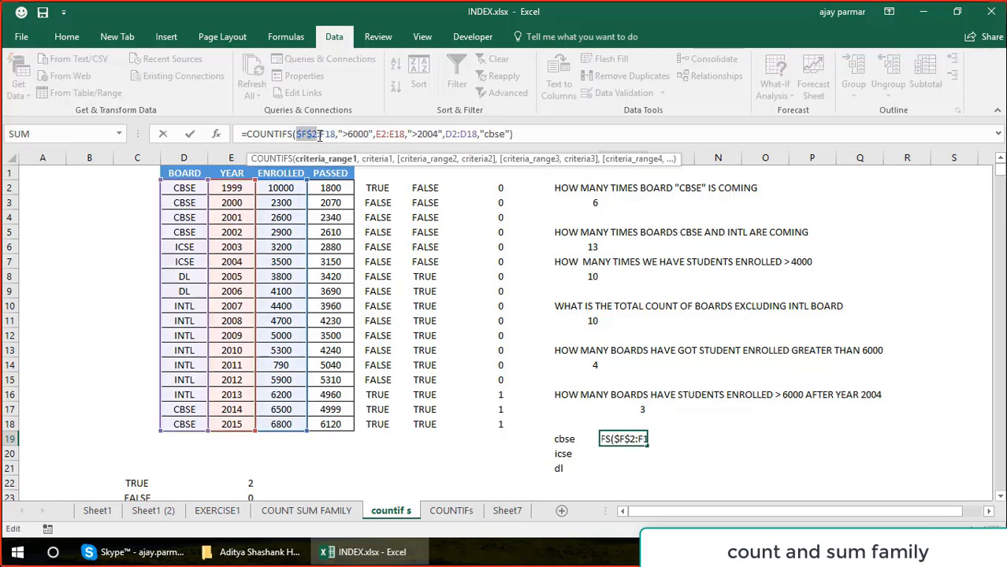
left_click(381, 134)
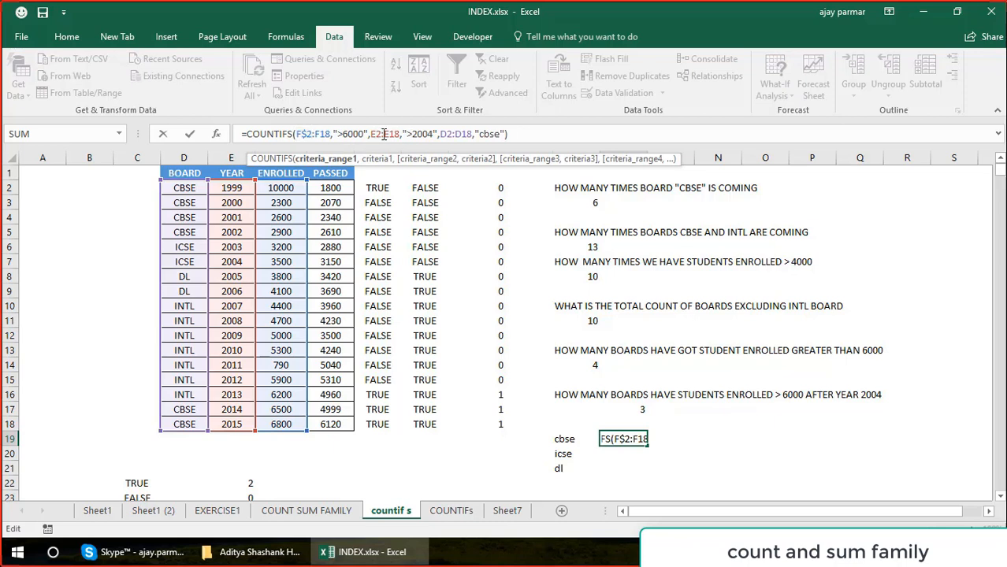
key("F4")
left_click(401, 136)
key("F4")
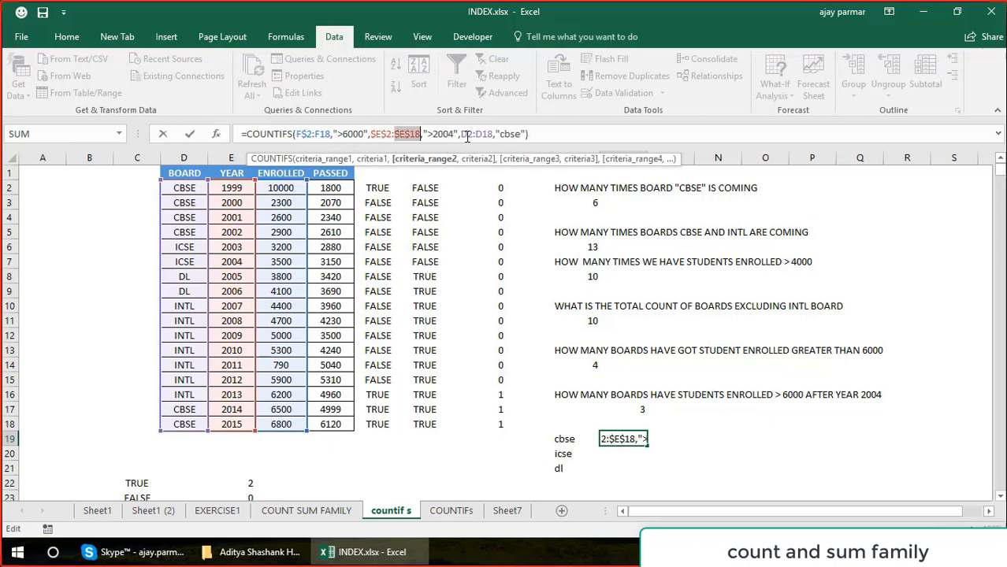
Make the BOARD range absolute as $D$2:$D$18 and enter the edited formula in L19.
left_click(490, 134)
key("F4")
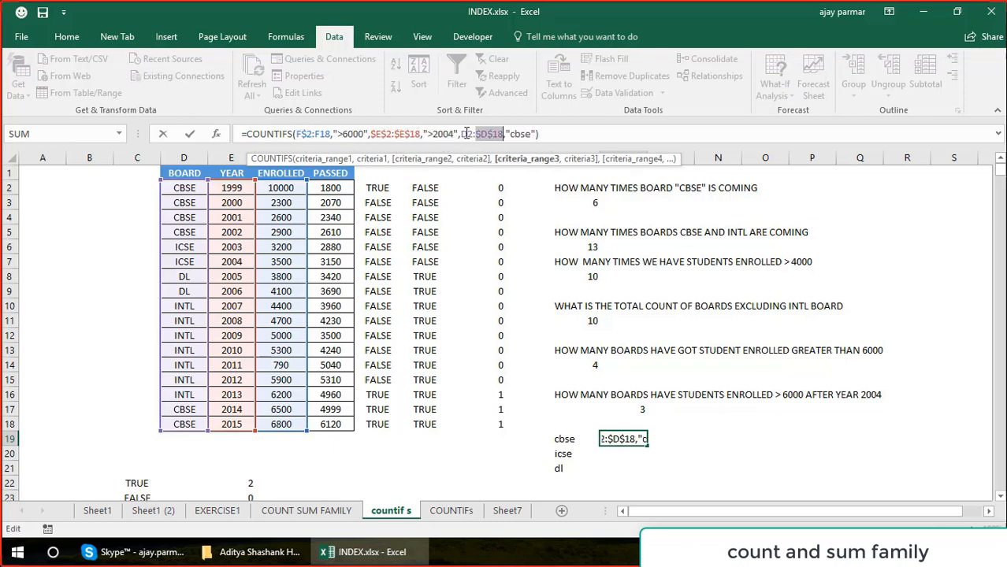
left_click(466, 134)
key("F4")
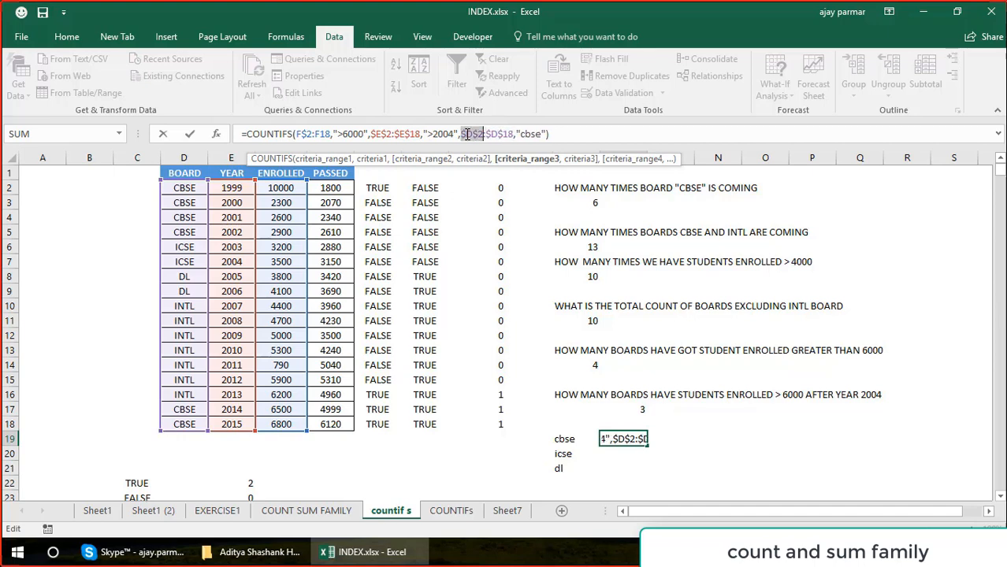
key("Return")
key("Up")
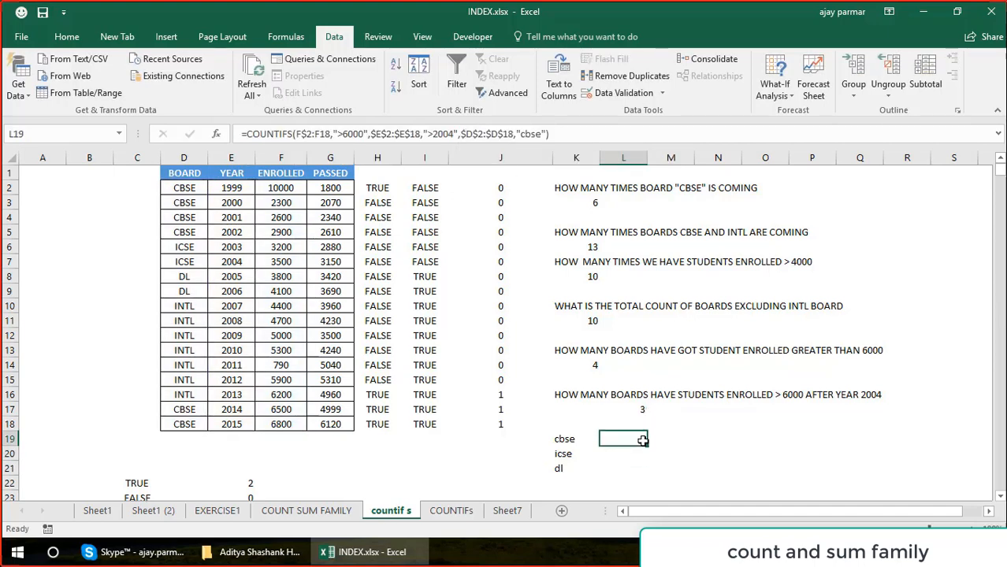
Fill the L19 formula down to L21 and check the range references in the L20 copy.
left_click_drag(647, 445, 647, 471)
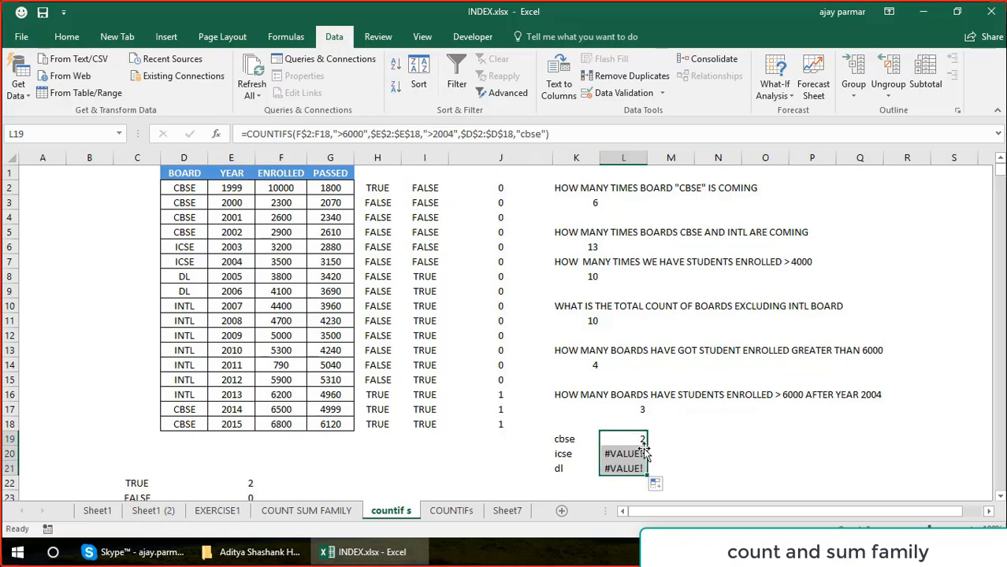
left_click(630, 449)
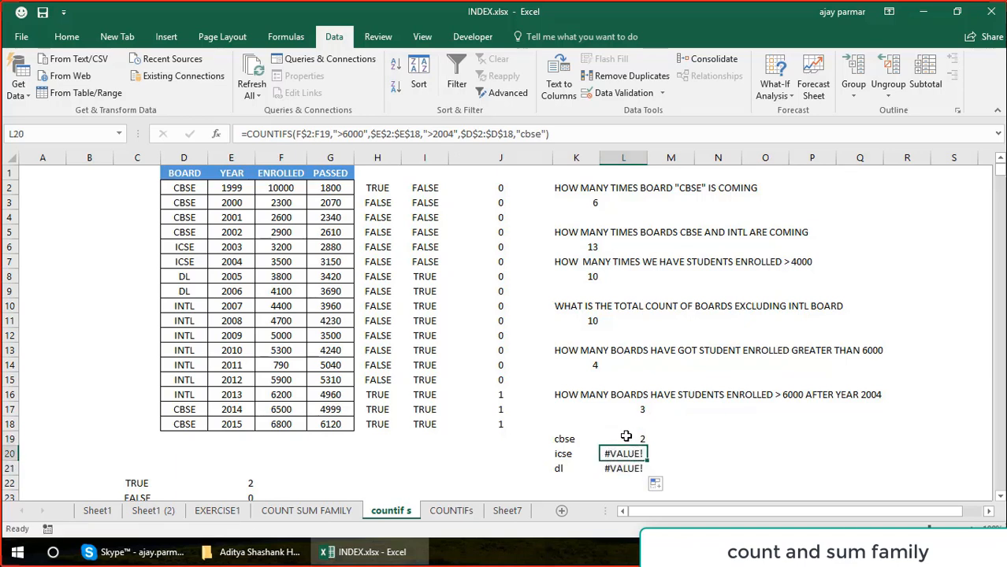
left_click(629, 438)
Lock the end of the ENROLLED range as $F$18 in the L19 formula and enter it.
left_click(323, 134)
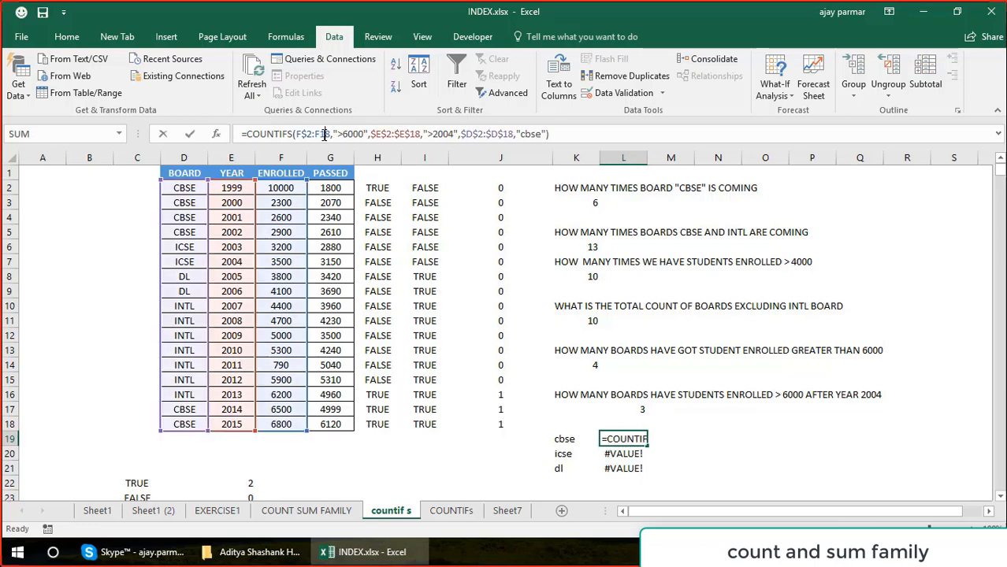
key("F4")
key("ctrl+Return")
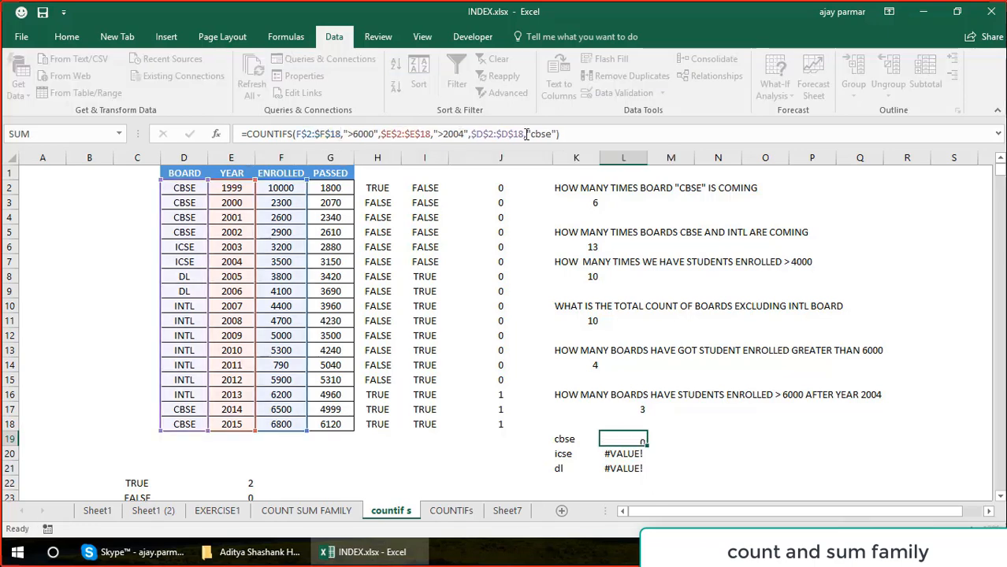
Copy the L19 formula into L20 and L21 and compare the criteria in the pasted formulas.
key("ctrl+c")
key("Down")
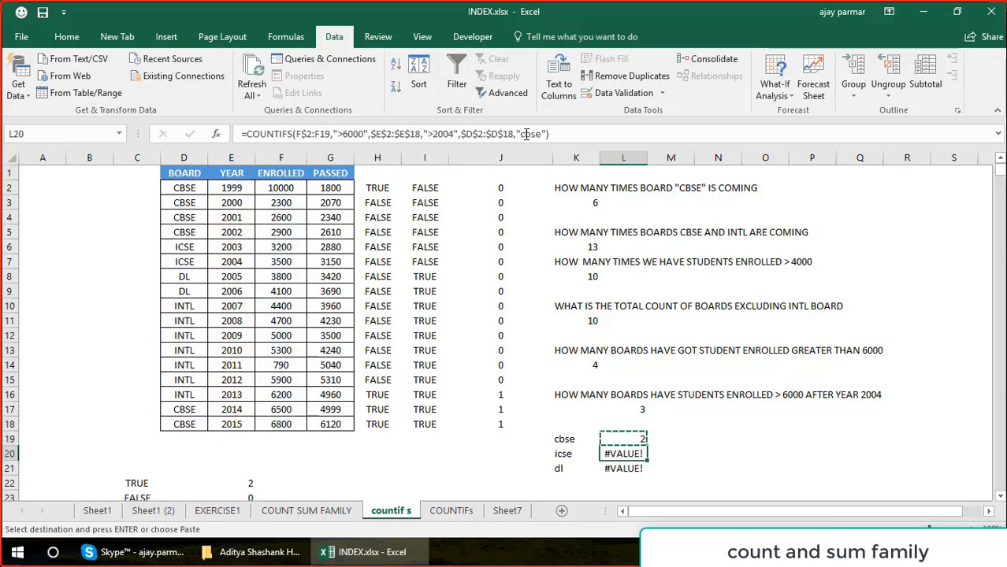
key("ctrl+v")
key("Down")
key("ctrl+v")
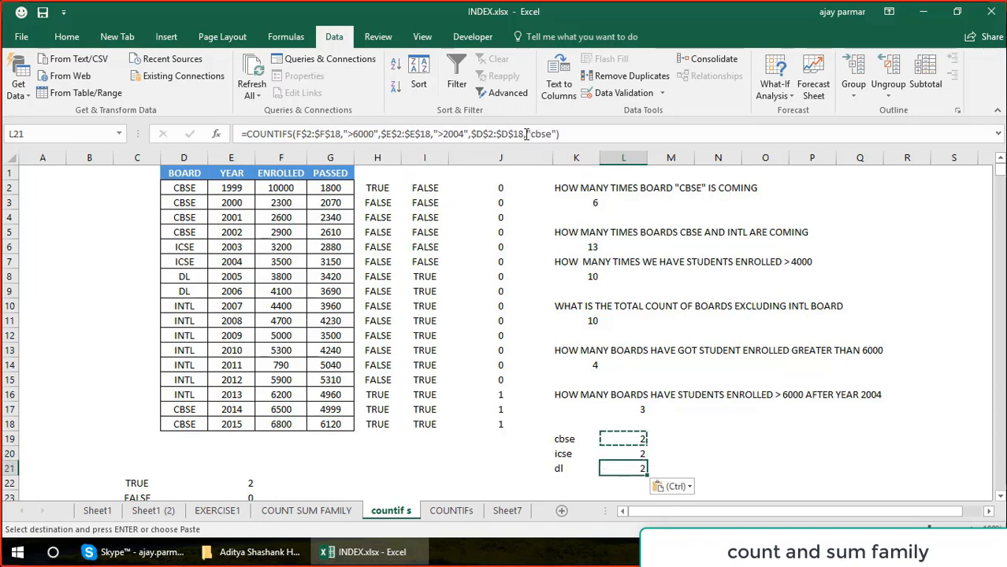
key("Escape")
key("Up")
key("Up")
key("Down")
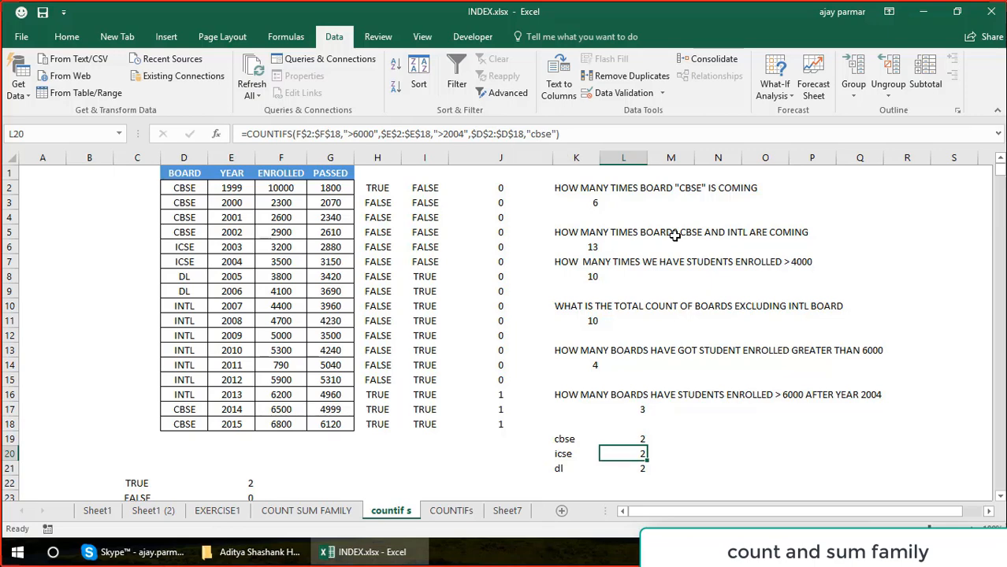
Replace the "cbse" criterion in the L19 formula with a relative reference to label cell K19 and enter it.
key("Up")
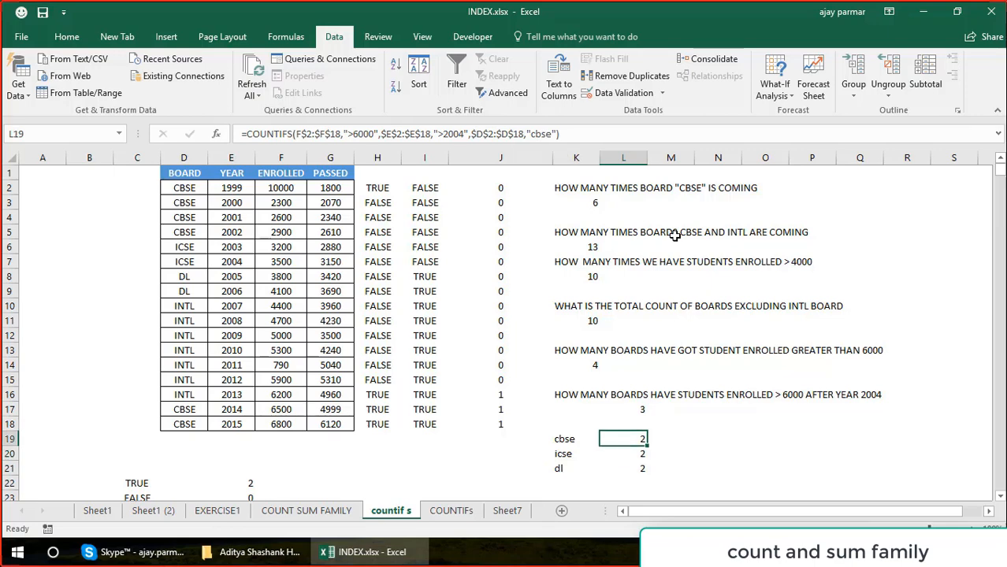
left_click(557, 135)
key("BackSpace")
key("BackSpace")
key("BackSpace")
key("BackSpace")
key("BackSpace")
key("BackSpace")
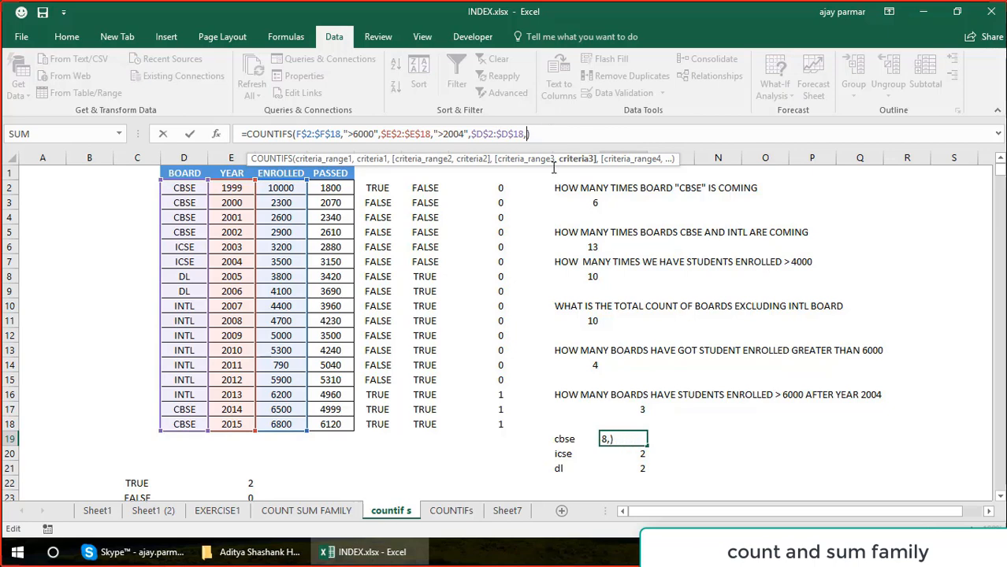
left_click(564, 442)
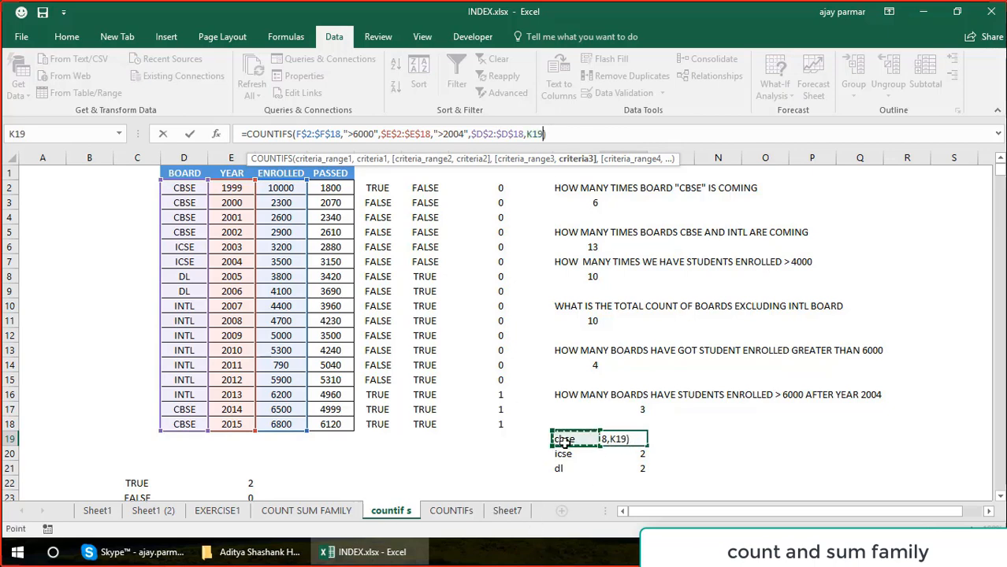
key("ctrl+Return")
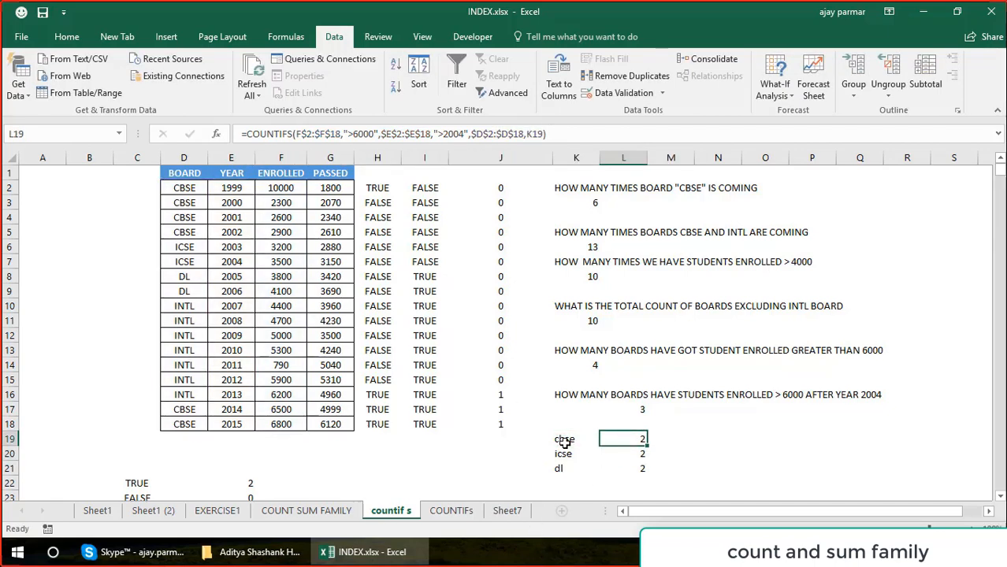
Copy the L19 formula with its label reference into L20 and L21 for the icse and dl boards.
key("ctrl+c")
key("Down")
key("ctrl+v")
key("Down")
key("ctrl+v")
key("Up")
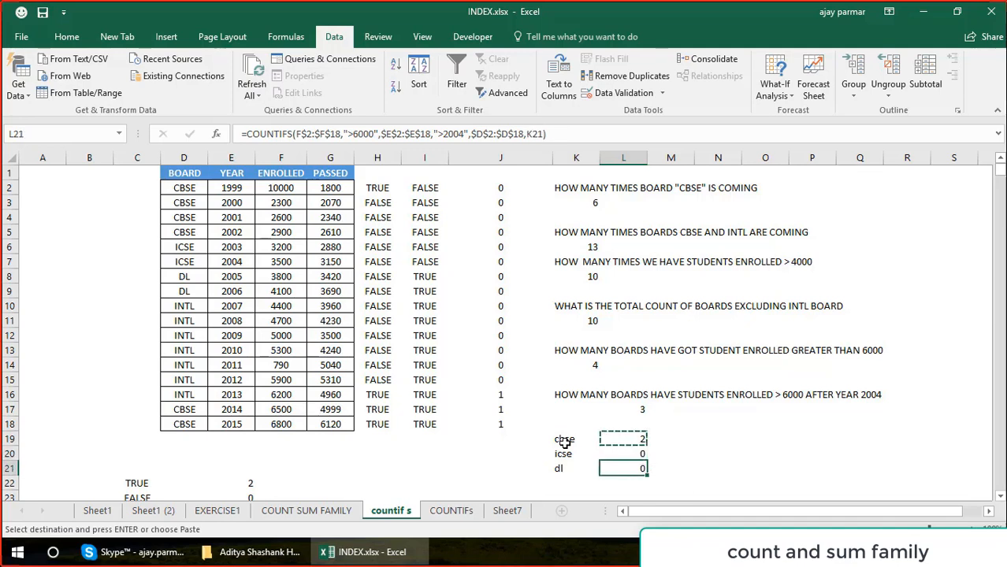
key("Escape")
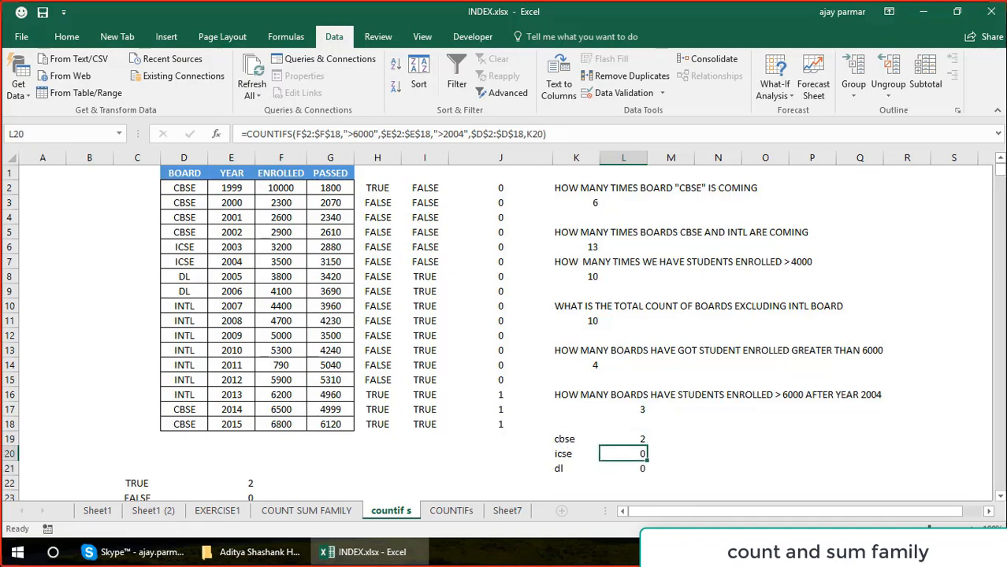
key("Up")
key("Left")
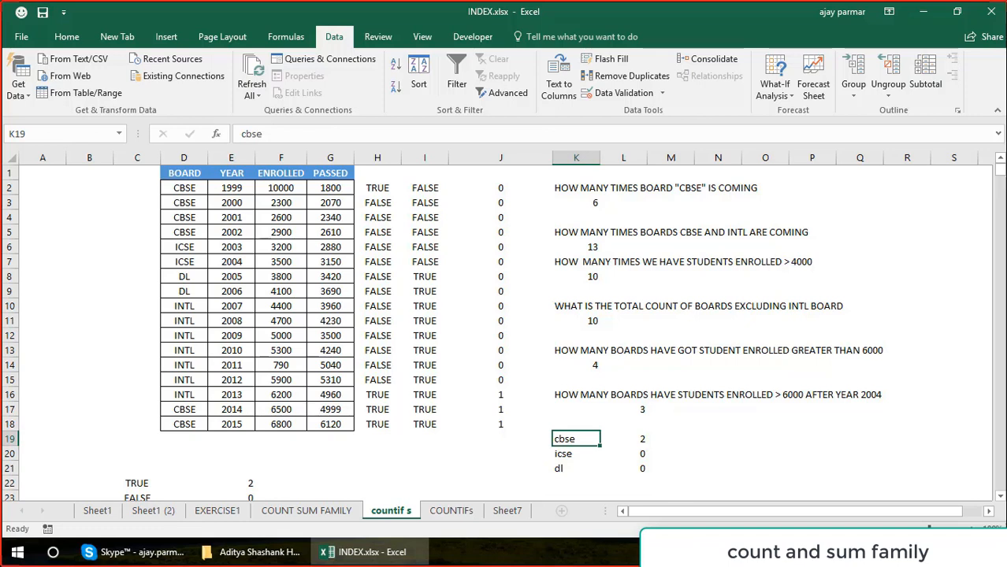